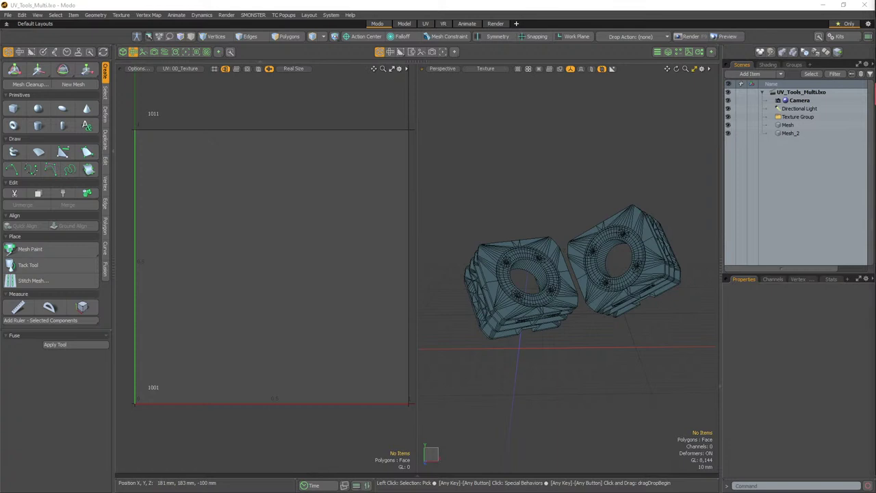
# Bring up the Modo window and size it beside the live chat window, with Modo taking most of the screen width
pyautogui.moveTo(875, 90); pyautogui.dragTo(875, 157)
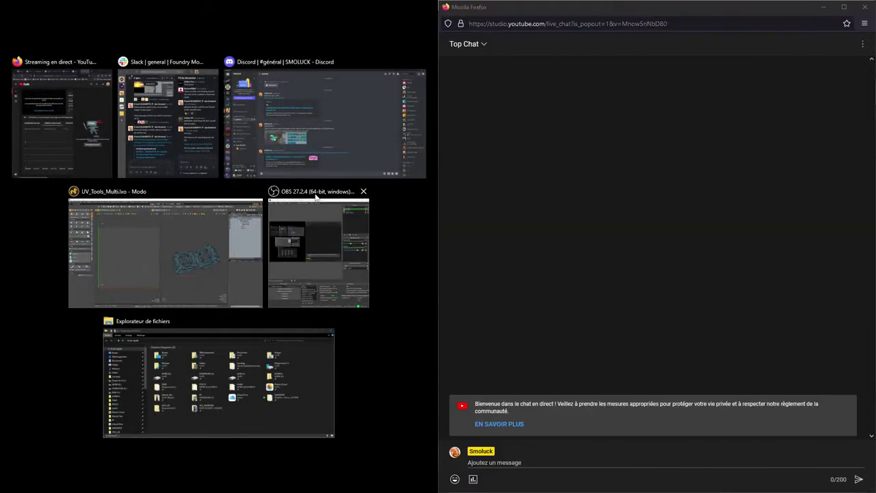
pyautogui.click(208, 256)
pyautogui.moveTo(440, 243); pyautogui.dragTo(751, 244)
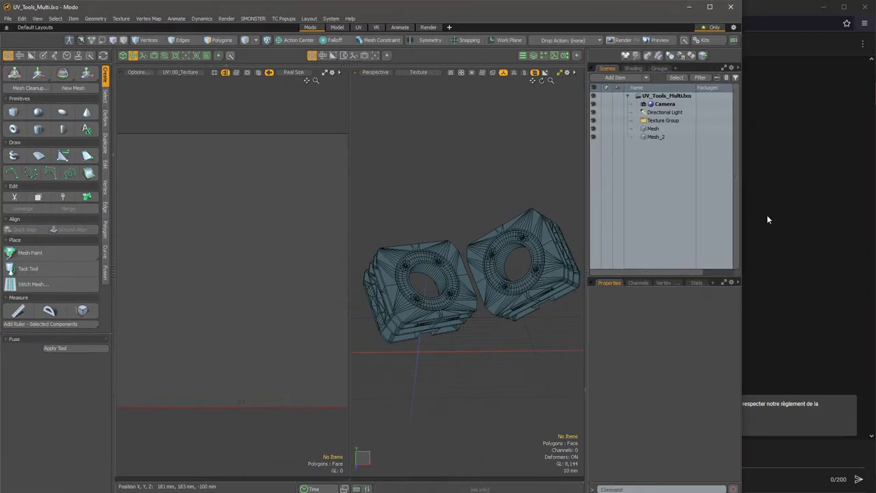
pyautogui.moveTo(739, 171); pyautogui.dragTo(374, 164)
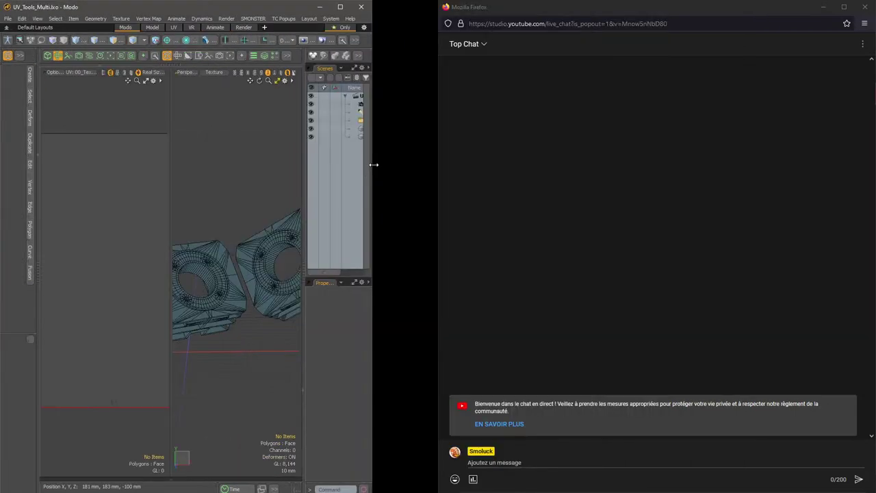
pyautogui.moveTo(439, 169); pyautogui.dragTo(696, 182)
pyautogui.moveTo(372, 197); pyautogui.dragTo(690, 199)
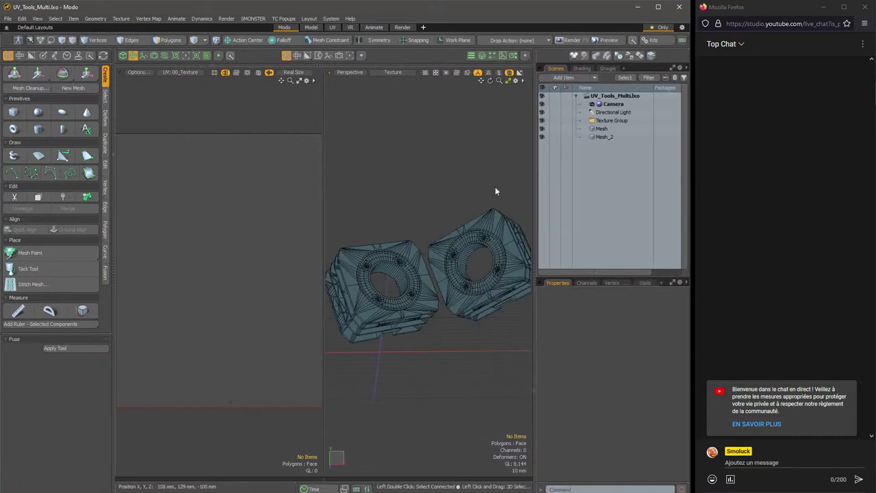
# Collapse the modeling toolbox, and stretch the Modo window back over the chat area and maximize it
pyautogui.click(115, 196)
pyautogui.keyDown('alt'); pyautogui.moveTo(485, 250); pyautogui.dragTo(480, 289); pyautogui.keyUp('alt')
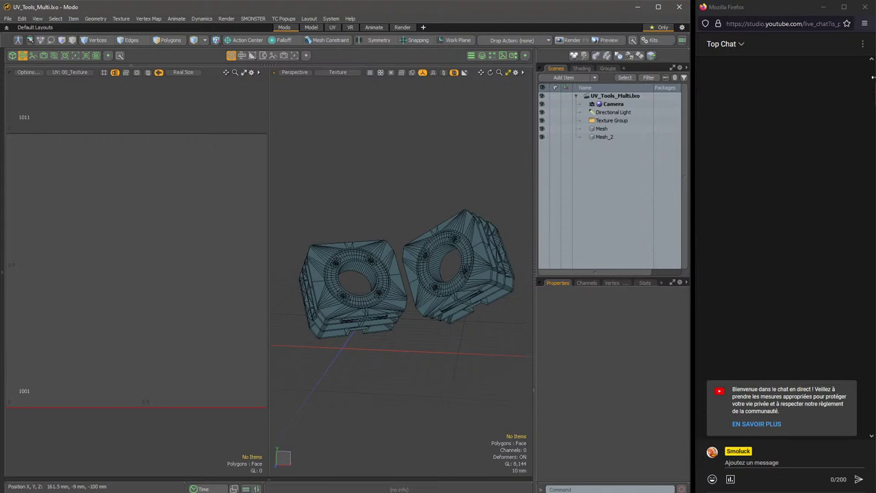
pyautogui.moveTo(874, 141); pyautogui.dragTo(875, 141)
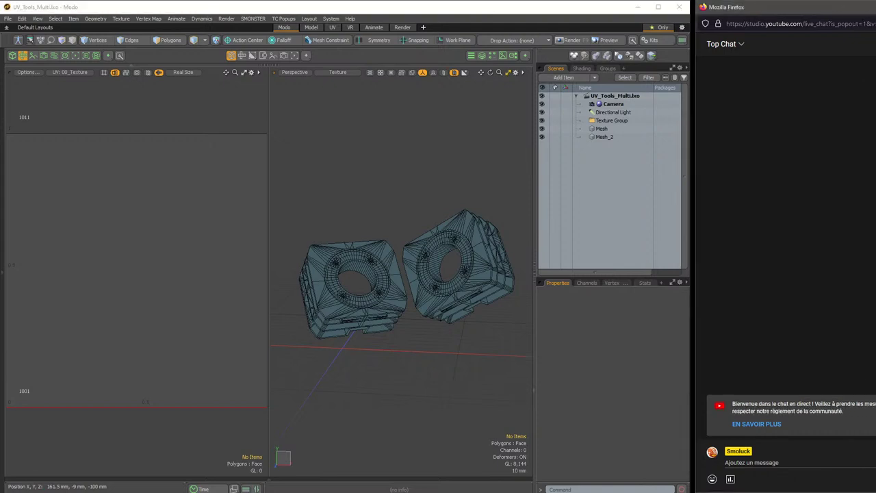
pyautogui.moveTo(694, 143); pyautogui.dragTo(872, 137)
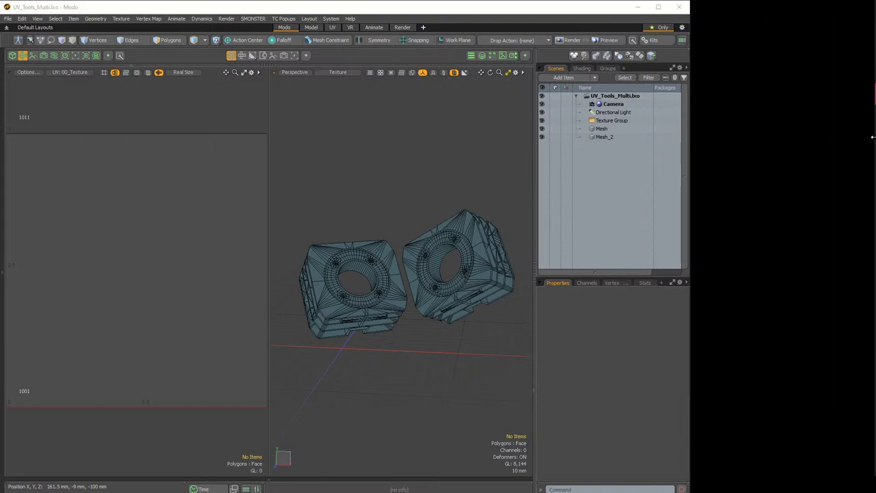
pyautogui.click(696, 158)
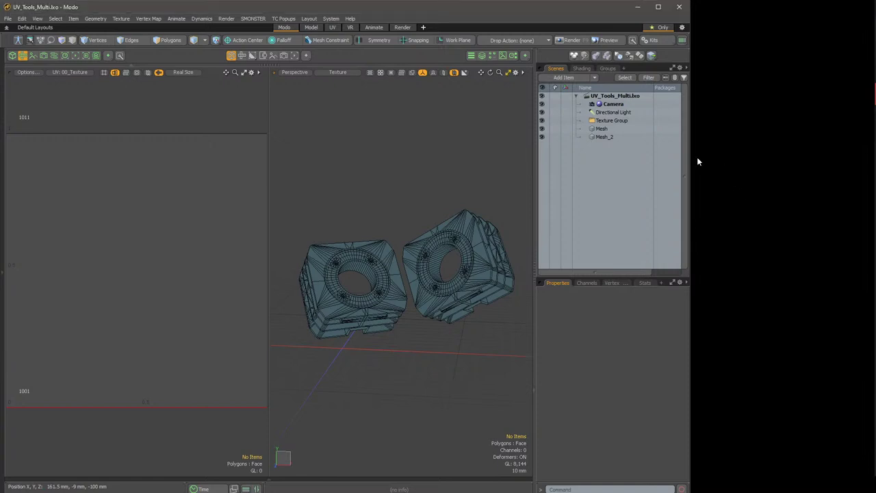
pyautogui.moveTo(691, 157); pyautogui.dragTo(872, 149)
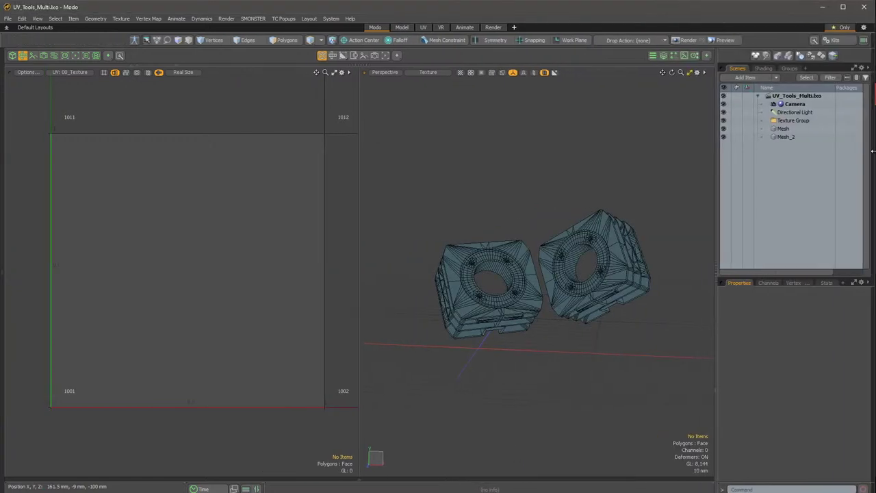
pyautogui.click(846, 6)
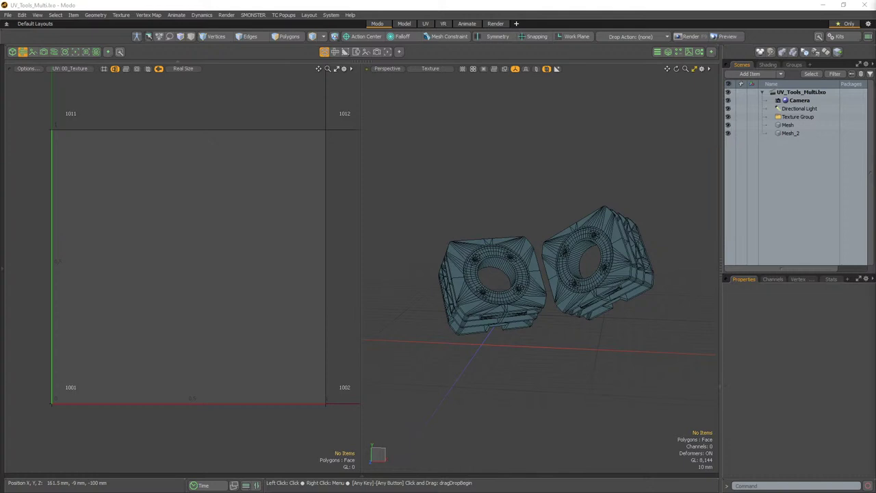
# Select adjacent polygons along the upper edge of the front face of Mesh and return to item selection
pyautogui.keyDown('alt'); pyautogui.moveTo(501, 206); pyautogui.dragTo(559, 166); pyautogui.keyUp('alt')
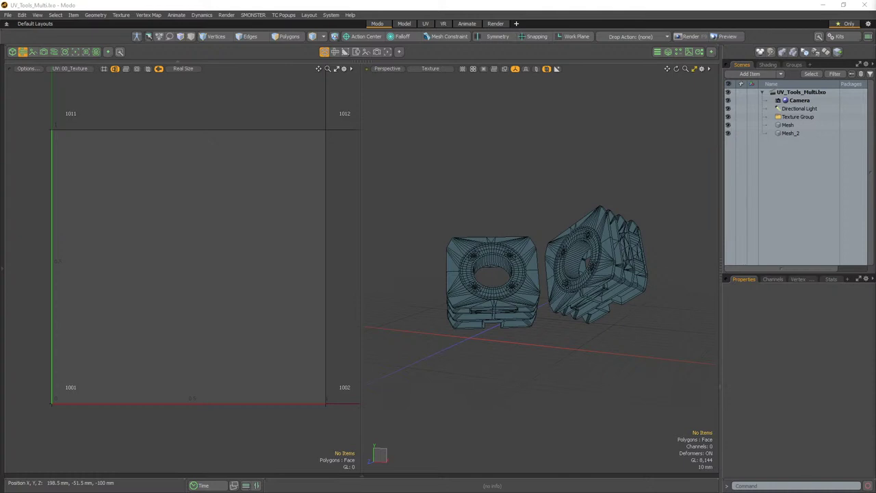
pyautogui.keyDown('alt'); pyautogui.moveTo(520, 205); pyautogui.dragTo(524, 278); pyautogui.keyUp('alt')
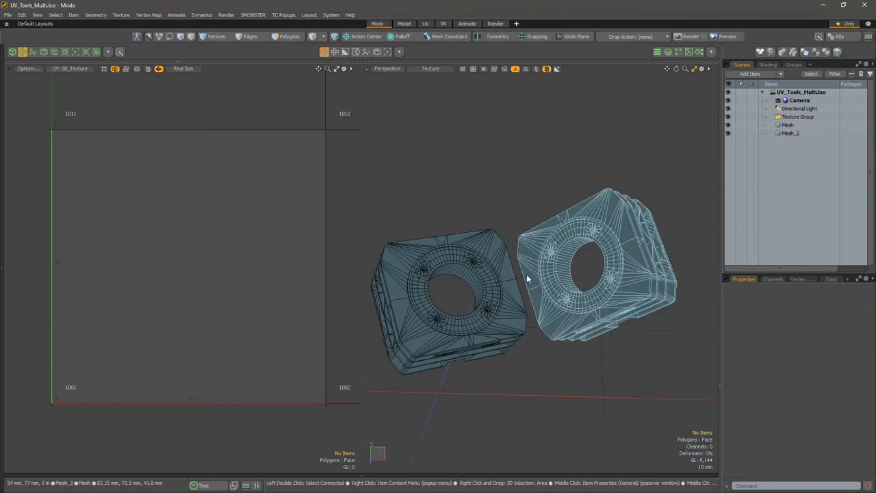
pyautogui.click(526, 279)
pyautogui.click(508, 265)
pyautogui.press('3')
pyautogui.click(483, 244)
pyautogui.keyDown('alt'); pyautogui.moveTo(481, 250); pyautogui.dragTo(453, 254); pyautogui.keyUp('alt')
pyautogui.click(458, 238)
pyautogui.keyDown('alt'); pyautogui.moveTo(388, 244); pyautogui.dragTo(491, 228); pyautogui.keyUp('alt')
pyautogui.keyDown('shift'); pyautogui.click(462, 236); pyautogui.keyUp('shift')
pyautogui.press('5')
pyautogui.click(492, 219)
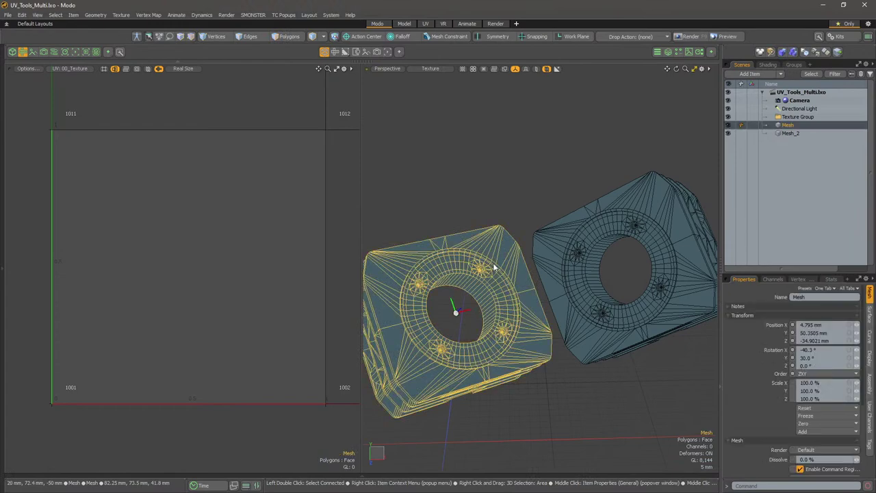
# Select Mesh and Mesh_2 together as items and switch to polygon selection
pyautogui.click(486, 262)
pyautogui.keyDown('shift'); pyautogui.click(552, 294); pyautogui.keyUp('shift')
pyautogui.keyDown('alt'); pyautogui.moveTo(557, 331); pyautogui.dragTo(516, 286); pyautogui.keyUp('alt')
pyautogui.scroll(-3, 516, 285)
pyautogui.click(512, 214)
pyautogui.keyDown('alt'); pyautogui.moveTo(512, 214); pyautogui.dragTo(471, 245); pyautogui.keyUp('alt')
pyautogui.click(471, 244)
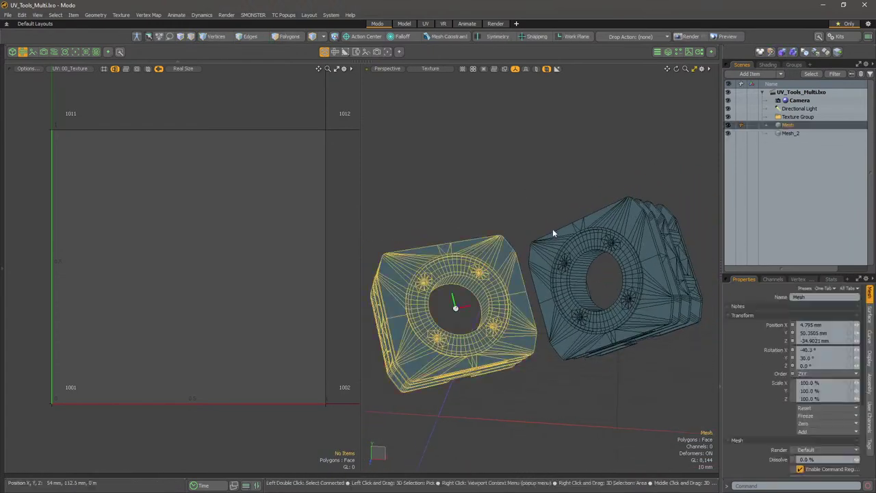
pyautogui.keyDown('shift'); pyautogui.click(567, 260); pyautogui.keyUp('shift')
pyautogui.press('3')
pyautogui.scroll(3, 440, 254)
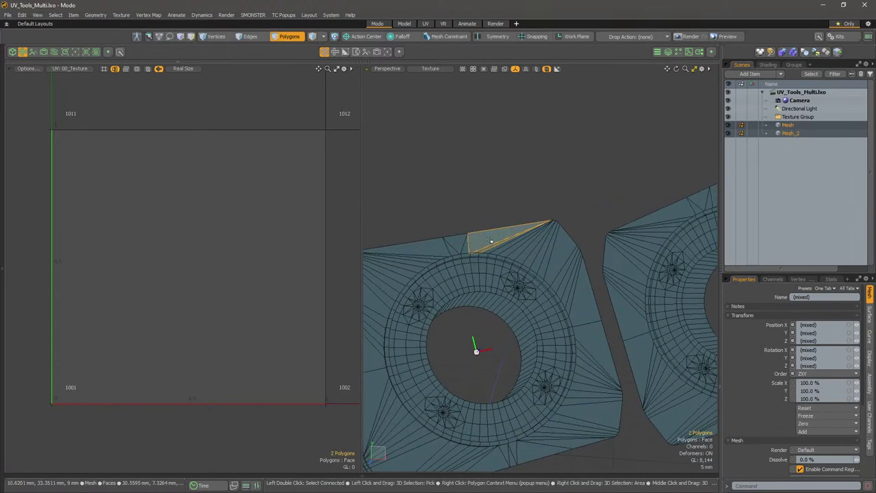
# Run View UV Grid from the UV pie menu for both meshes
pyautogui.keyDown('alt'); pyautogui.moveTo(491, 241); pyautogui.dragTo(490, 230); pyautogui.keyUp('alt')
pyautogui.hotkey('ctrl', '1')
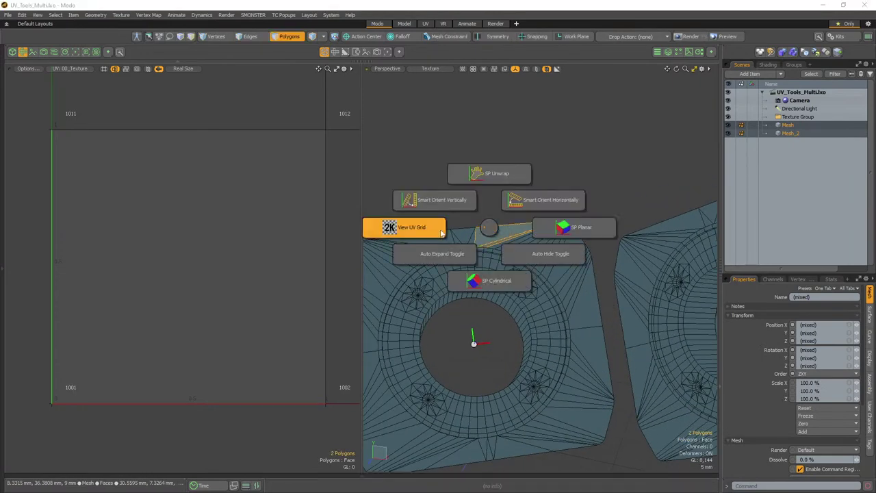
pyautogui.click(429, 233)
pyautogui.click(429, 278)
# Add a polygon on the front face of Mesh_2 to the selection and run SP Planar along the Z axis
pyautogui.moveTo(507, 296)
pyautogui.keyDown('alt'); pyautogui.mouseDown()
pyautogui.moveTo(615, 235)
pyautogui.moveTo(506, 281)
pyautogui.mouseUp(); pyautogui.keyUp('alt')
pyautogui.keyDown('shift'); pyautogui.click(615, 235); pyautogui.keyUp('shift')
pyautogui.hotkey('ctrl', '1')
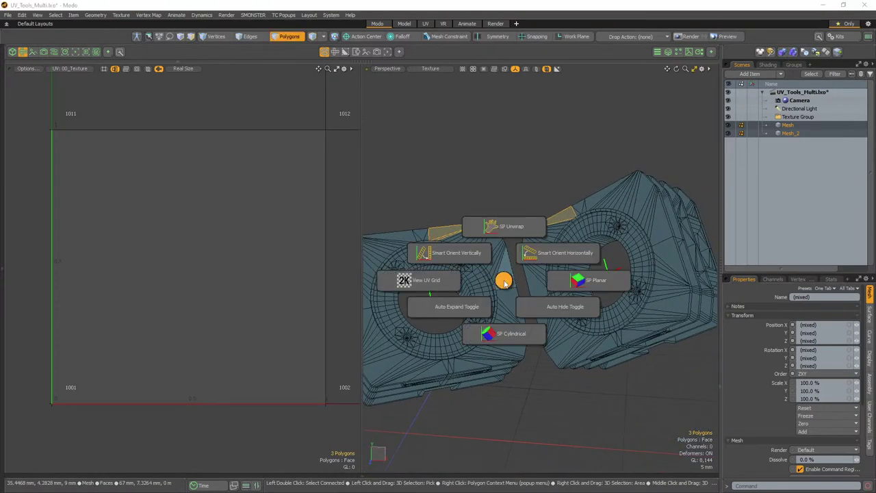
pyautogui.click(574, 283)
pyautogui.click(574, 329)
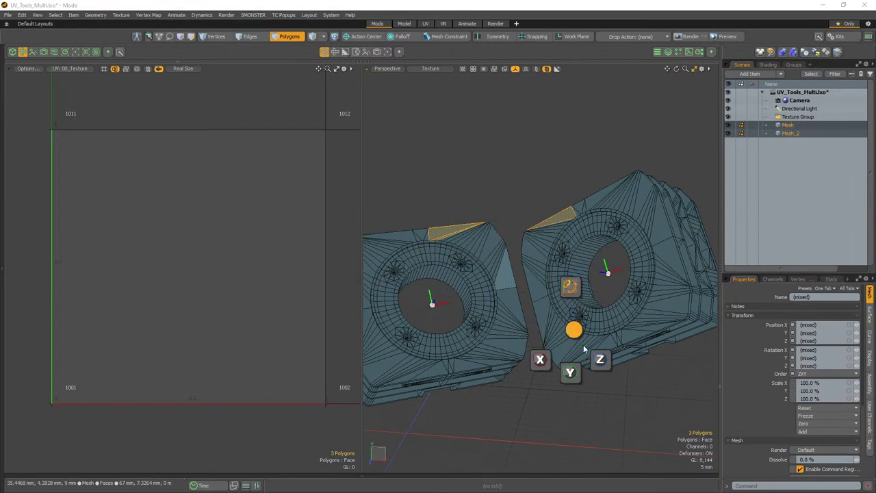
pyautogui.click(600, 359)
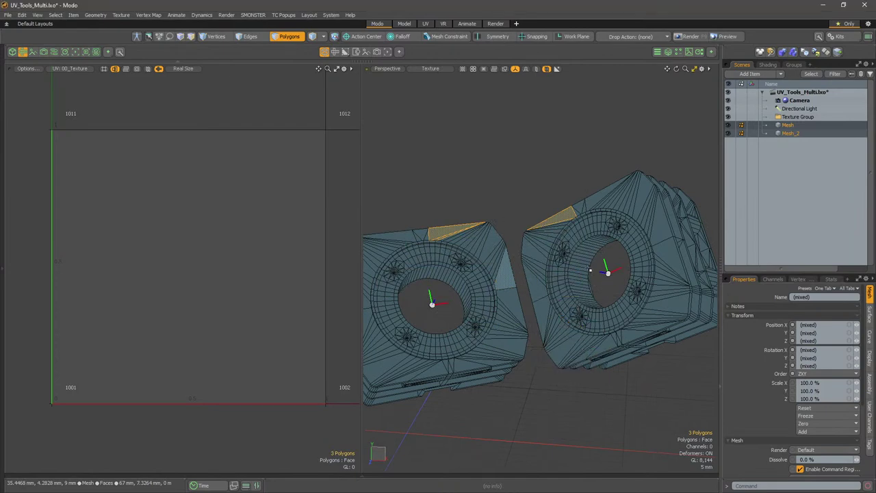
# Select the long rectangular polygon beside the bore on the underside of both Mesh and Mesh_2
pyautogui.keyDown('alt'); pyautogui.moveTo(516, 308); pyautogui.dragTo(589, 274); pyautogui.keyUp('alt')
pyautogui.click(524, 259)
pyautogui.keyDown('alt'); pyautogui.moveTo(524, 258); pyautogui.dragTo(537, 342); pyautogui.keyUp('alt')
pyautogui.keyDown('shift'); pyautogui.click(540, 244); pyautogui.keyUp('shift')
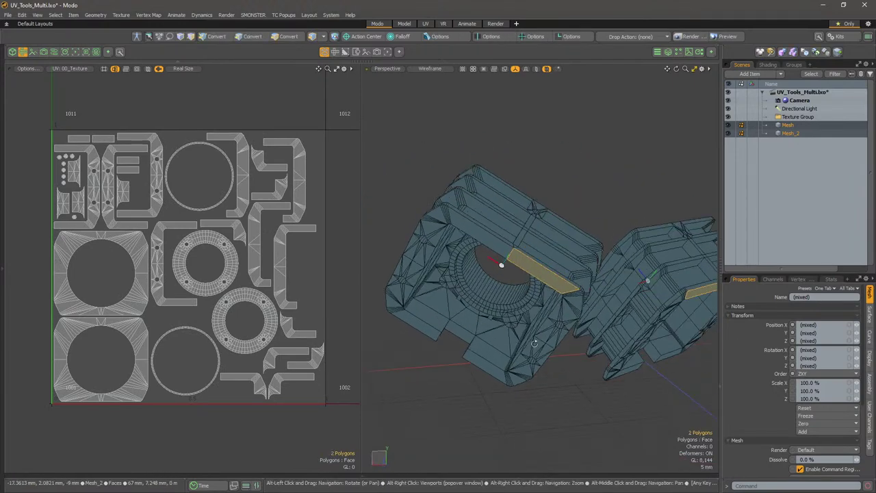
# Switch the Auto Hide Toggle of the UV tools
pyautogui.press('u')
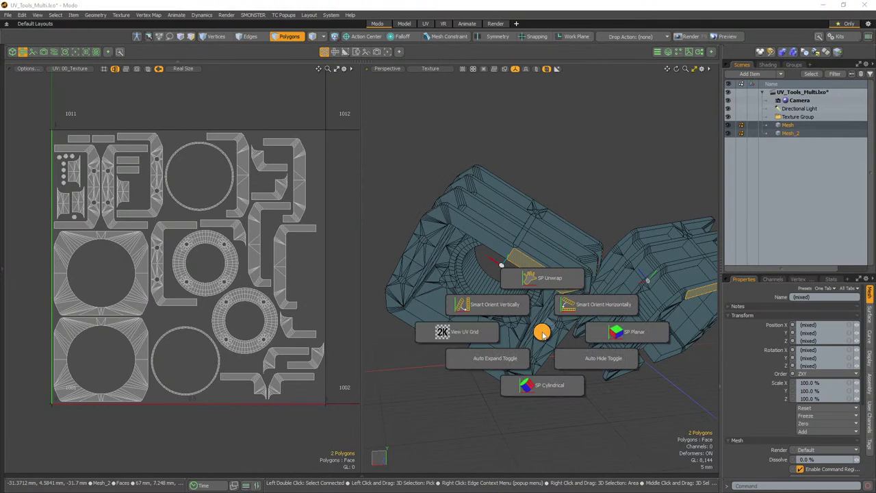
pyautogui.click(542, 334)
pyautogui.keyDown('alt'); pyautogui.moveTo(542, 332); pyautogui.dragTo(566, 254); pyautogui.keyUp('alt')
pyautogui.hotkey('ctrl', 'u')
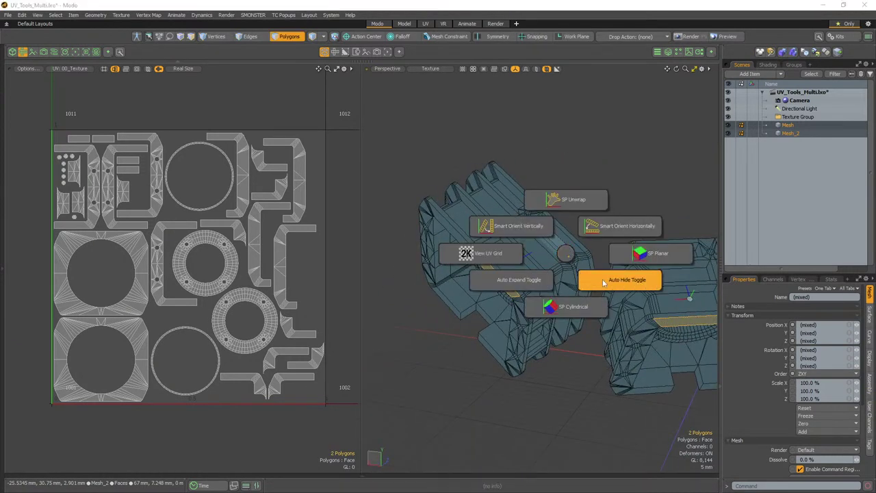
pyautogui.click(606, 283)
pyautogui.click(606, 297)
# Run SP Planar on the selected underside polygons of both meshes
pyautogui.keyDown('alt'); pyautogui.moveTo(607, 297); pyautogui.dragTo(579, 251); pyautogui.keyUp('alt')
pyautogui.hotkey('ctrl', 'u')
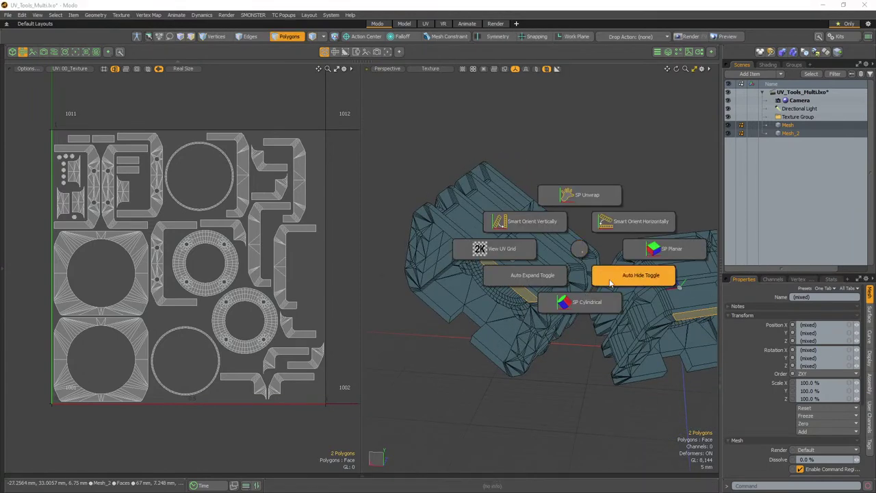
pyautogui.click(631, 247)
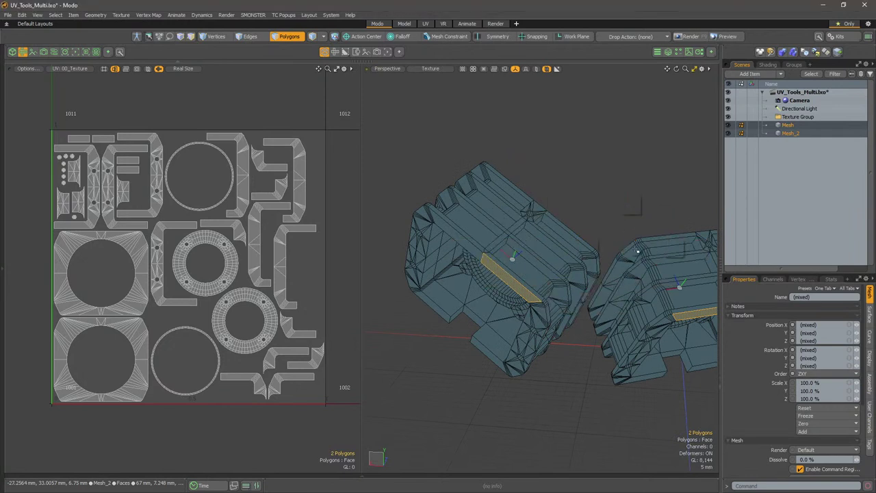
pyautogui.click(630, 289)
pyautogui.click(658, 327)
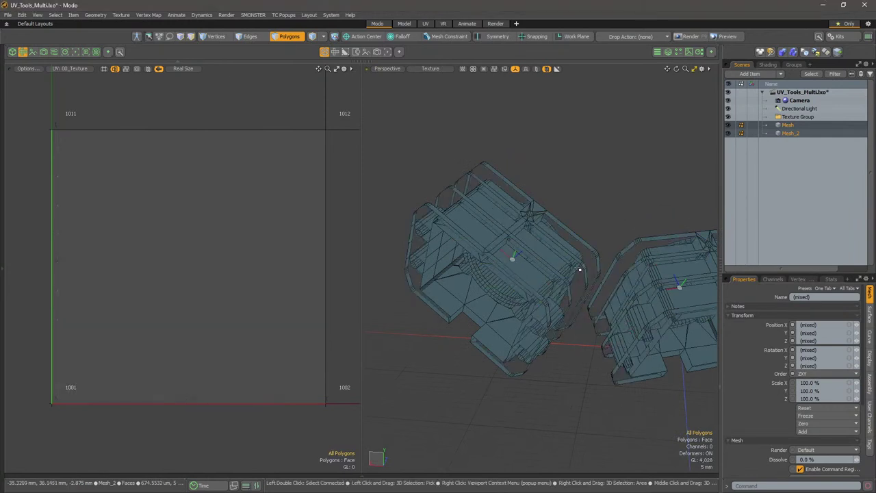
# Unhide the projected polygons and display the UV grid checker on both meshes
pyautogui.keyDown('alt'); pyautogui.moveTo(599, 270); pyautogui.dragTo(516, 224); pyautogui.keyUp('alt')
pyautogui.scroll(5, 473, 260)
pyautogui.keyDown('alt'); pyautogui.moveTo(472, 260); pyautogui.dragTo(493, 282); pyautogui.keyUp('alt')
pyautogui.click(538, 221)
pyautogui.press('u')
# Select pairs of adjacent wall polygons inside the central bore and the small screw holes of Mesh
pyautogui.scroll(3, 559, 235)
pyautogui.scroll(-5, 559, 233)
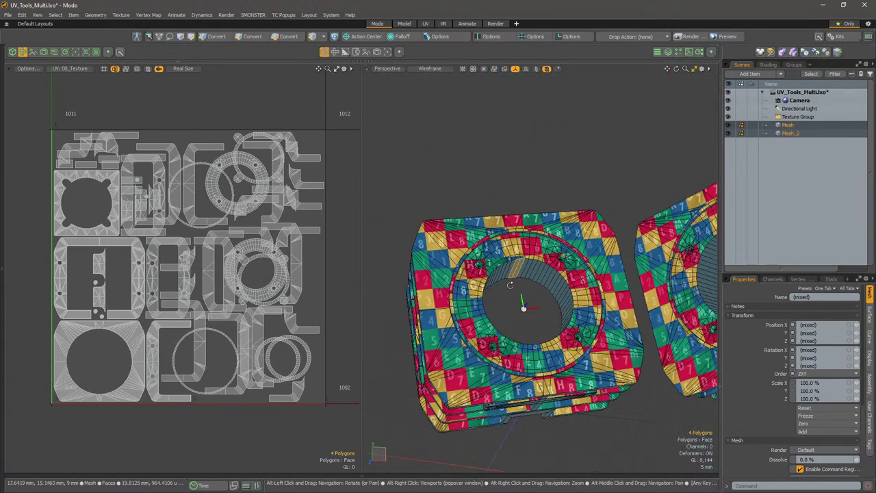
pyautogui.scroll(5, 483, 240)
pyautogui.keyDown('shift'); pyautogui.moveTo(473, 237); pyautogui.dragTo(474, 168); pyautogui.keyUp('shift')
pyautogui.scroll(4, 520, 253)
pyautogui.keyDown('alt'); pyautogui.moveTo(503, 226); pyautogui.dragTo(619, 287); pyautogui.keyUp('alt')
pyautogui.scroll(-4, 547, 254)
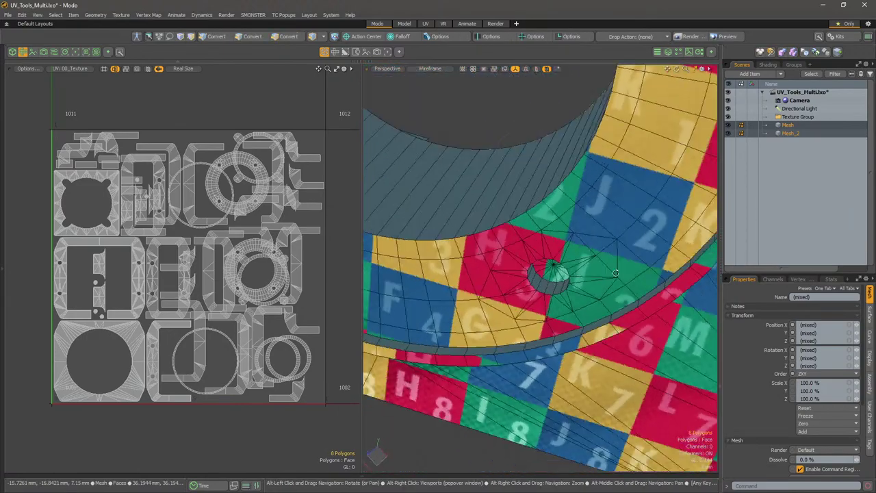
pyautogui.keyDown('shift'); pyautogui.moveTo(599, 230); pyautogui.dragTo(607, 220); pyautogui.keyUp('shift')
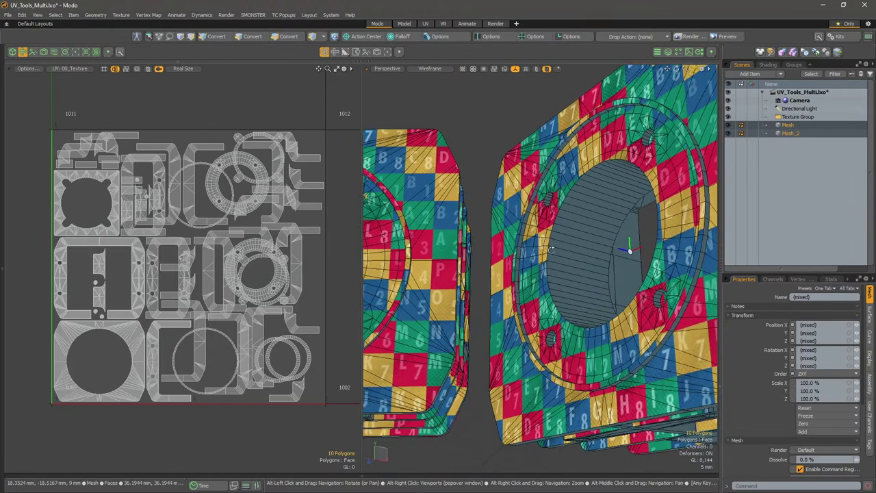
# Add pairs of adjacent wall polygons inside the central bore and the four screw holes of Mesh_2 to the selection
pyautogui.keyDown('alt'); pyautogui.moveTo(449, 205); pyautogui.dragTo(545, 288); pyautogui.keyUp('alt')
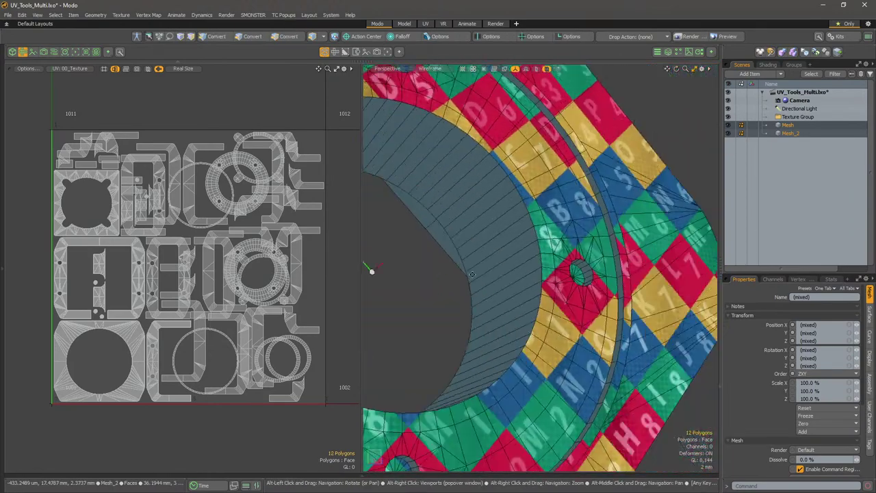
pyautogui.scroll(5, 547, 253)
pyautogui.keyDown('shift'); pyautogui.moveTo(524, 257); pyautogui.dragTo(530, 239); pyautogui.keyUp('shift')
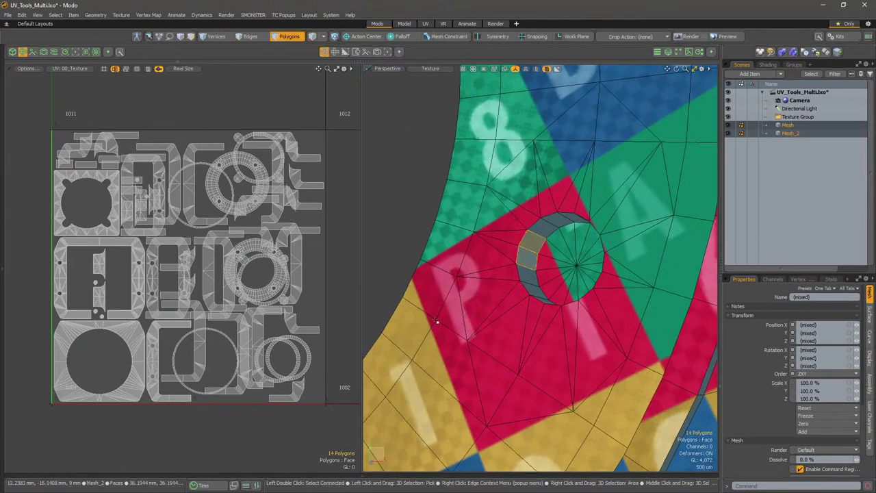
pyautogui.keyDown('alt'); pyautogui.moveTo(485, 292); pyautogui.dragTo(491, 304); pyautogui.keyUp('alt')
pyautogui.keyDown('alt'); pyautogui.moveTo(644, 186); pyautogui.dragTo(663, 191); pyautogui.keyUp('alt')
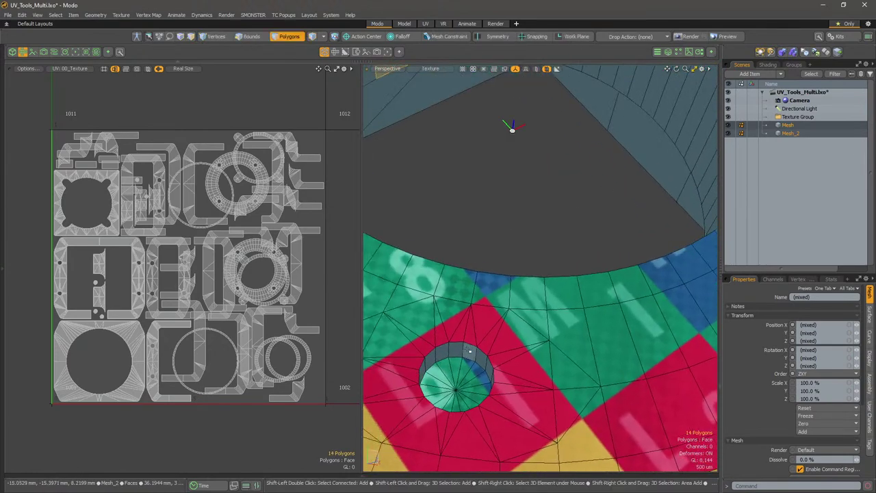
pyautogui.keyDown('shift'); pyautogui.moveTo(470, 352); pyautogui.dragTo(456, 349); pyautogui.keyUp('shift')
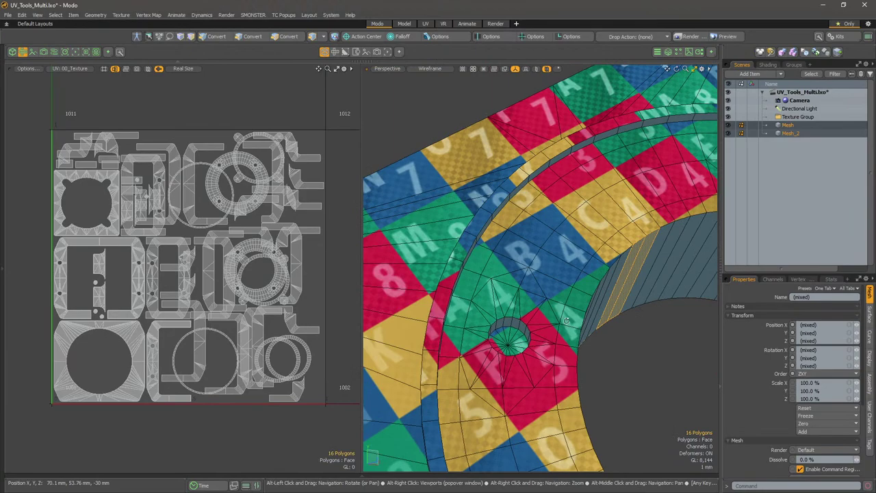
pyautogui.scroll(3, 536, 241)
pyautogui.keyDown('alt'); pyautogui.moveTo(536, 241); pyautogui.dragTo(612, 225); pyautogui.keyUp('alt')
pyautogui.scroll(-3, 612, 225)
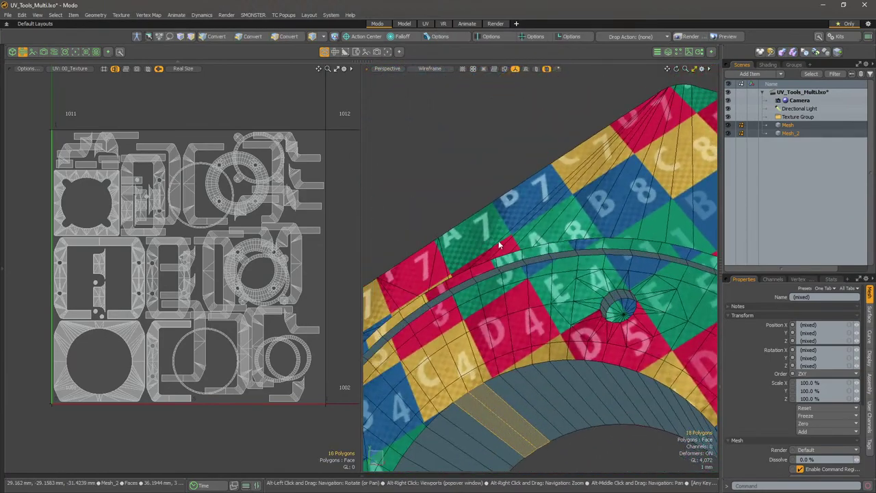
pyautogui.keyDown('alt'); pyautogui.moveTo(553, 288); pyautogui.dragTo(579, 389); pyautogui.keyUp('alt')
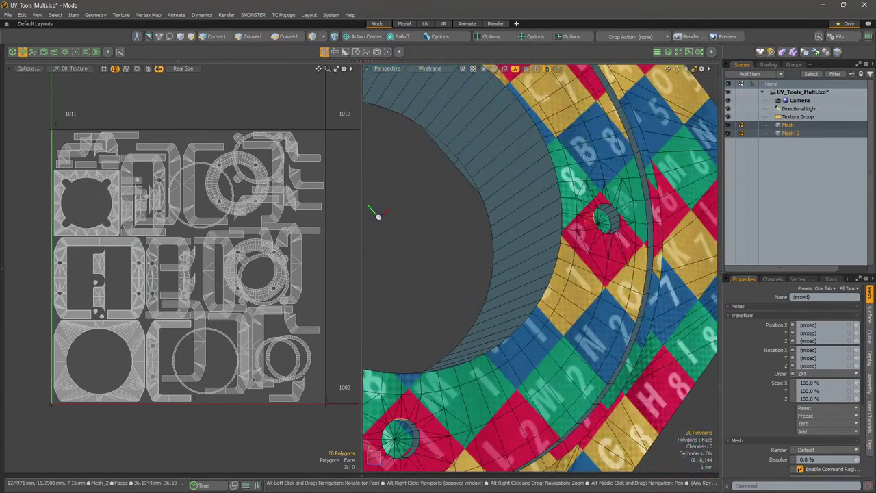
pyautogui.keyDown('alt'); pyautogui.moveTo(491, 192); pyautogui.dragTo(506, 189); pyautogui.keyUp('alt')
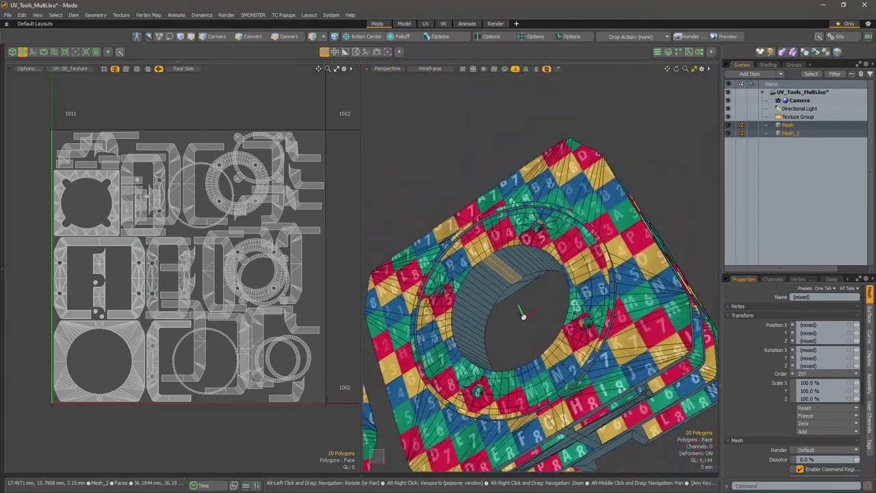
# Add pairs of adjacent wall polygons inside the remaining cylindrical side holes of both meshes to the selection
pyautogui.keyDown('alt'); pyautogui.moveTo(543, 361); pyautogui.dragTo(524, 278); pyautogui.keyUp('alt')
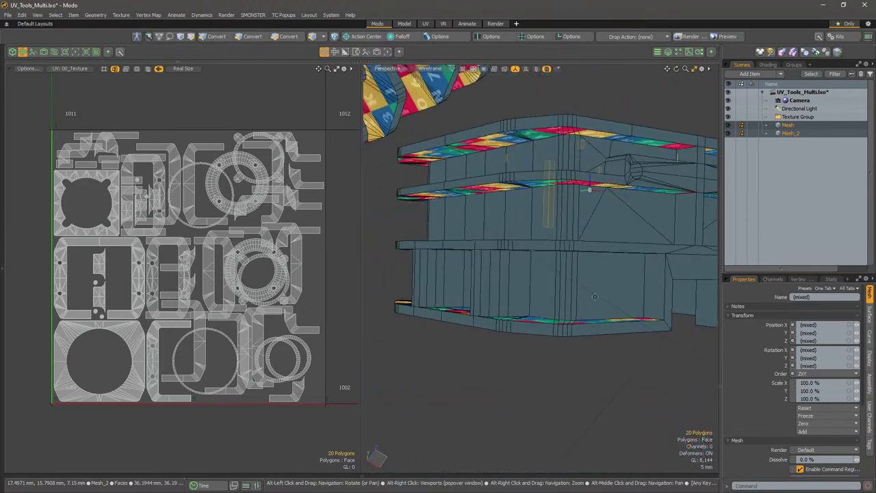
pyautogui.keyDown('alt'); pyautogui.moveTo(552, 342); pyautogui.dragTo(541, 294); pyautogui.keyUp('alt')
pyautogui.scroll(6, 569, 286)
pyautogui.keyDown('shift'); pyautogui.moveTo(480, 260); pyautogui.dragTo(473, 272); pyautogui.keyUp('shift')
pyautogui.keyDown('alt'); pyautogui.moveTo(634, 265); pyautogui.dragTo(602, 281); pyautogui.keyUp('alt')
pyautogui.keyDown('ctrl'); pyautogui.keyDown('alt'); pyautogui.moveTo(602, 280); pyautogui.dragTo(521, 301); pyautogui.keyUp('alt'); pyautogui.keyUp('ctrl')
pyautogui.keyDown('shift'); pyautogui.moveTo(438, 328); pyautogui.dragTo(631, 248); pyautogui.keyUp('shift')
pyautogui.keyDown('shift'); pyautogui.moveTo(570, 238); pyautogui.dragTo(573, 301); pyautogui.keyUp('shift')
pyautogui.keyDown('ctrl'); pyautogui.keyDown('alt'); pyautogui.moveTo(574, 302); pyautogui.dragTo(507, 318); pyautogui.keyUp('alt'); pyautogui.keyUp('ctrl')
pyautogui.keyDown('alt'); pyautogui.moveTo(507, 318); pyautogui.dragTo(493, 156); pyautogui.keyUp('alt')
pyautogui.keyDown('shift'); pyautogui.moveTo(585, 296); pyautogui.dragTo(581, 413); pyautogui.keyUp('shift')
pyautogui.keyDown('ctrl'); pyautogui.keyDown('alt'); pyautogui.moveTo(693, 297); pyautogui.dragTo(644, 302); pyautogui.keyUp('alt'); pyautogui.keyUp('ctrl')
pyautogui.keyDown('shift'); pyautogui.moveTo(603, 320); pyautogui.dragTo(612, 332); pyautogui.keyUp('shift')
pyautogui.keyDown('ctrl'); pyautogui.keyDown('alt'); pyautogui.moveTo(612, 331); pyautogui.dragTo(382, 226); pyautogui.keyUp('alt'); pyautogui.keyUp('ctrl')
# Run SPU - Auto Loop / Rectangle on the selected hole wall polygons of both meshes
pyautogui.hotkey('ctrl', 'space')
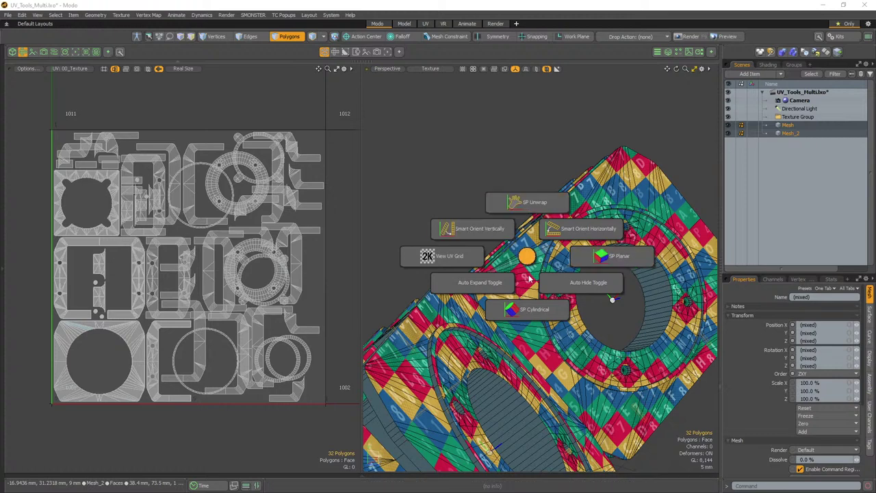
pyautogui.click(534, 204)
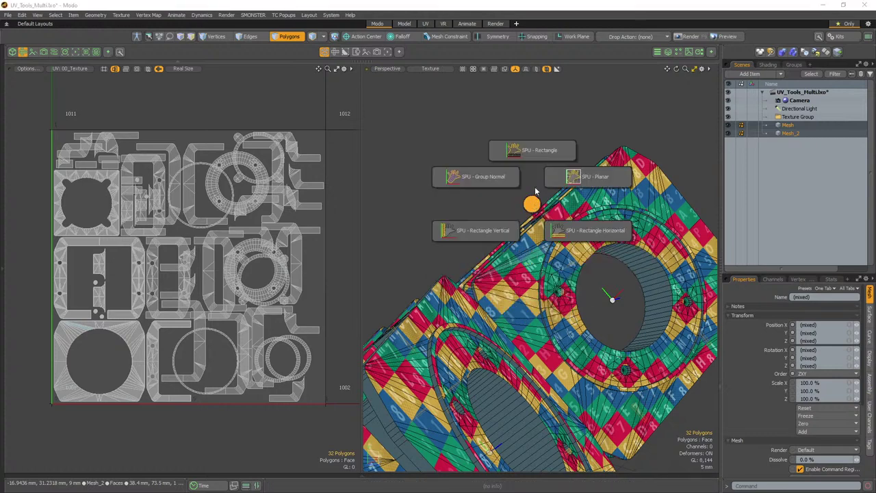
pyautogui.click(534, 156)
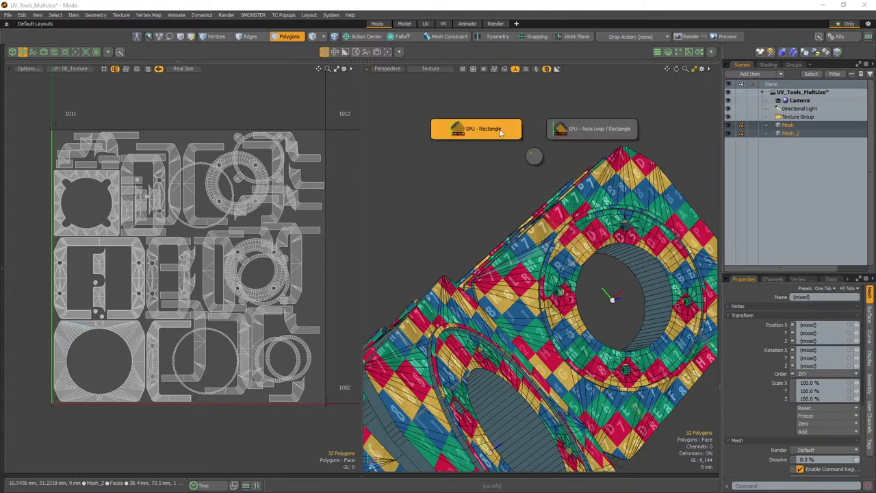
pyautogui.click(579, 130)
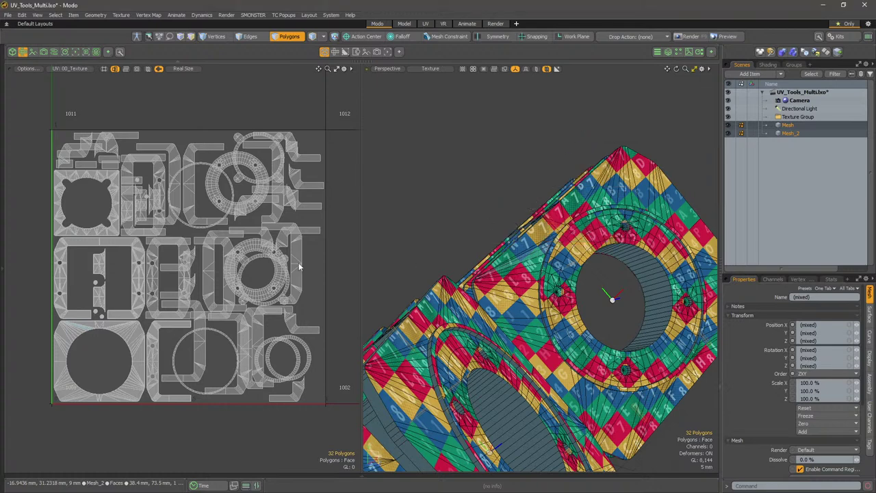
# Unhide the unwrapped polygons and check the UV grid on the hole walls of both meshes
pyautogui.press('h')
pyautogui.keyDown('alt'); pyautogui.moveTo(567, 293); pyautogui.dragTo(528, 283); pyautogui.keyUp('alt')
pyautogui.keyDown('alt'); pyautogui.moveTo(528, 283); pyautogui.dragTo(517, 312, button='right'); pyautogui.keyUp('alt')
pyautogui.keyDown('alt'); pyautogui.moveTo(517, 312); pyautogui.dragTo(482, 331, button='middle'); pyautogui.keyUp('alt')
pyautogui.press('u')
pyautogui.keyDown('alt'); pyautogui.moveTo(482, 331); pyautogui.dragTo(498, 326, button='right'); pyautogui.keyUp('alt')
pyautogui.keyDown('alt'); pyautogui.moveTo(498, 326); pyautogui.dragTo(484, 306); pyautogui.keyUp('alt')
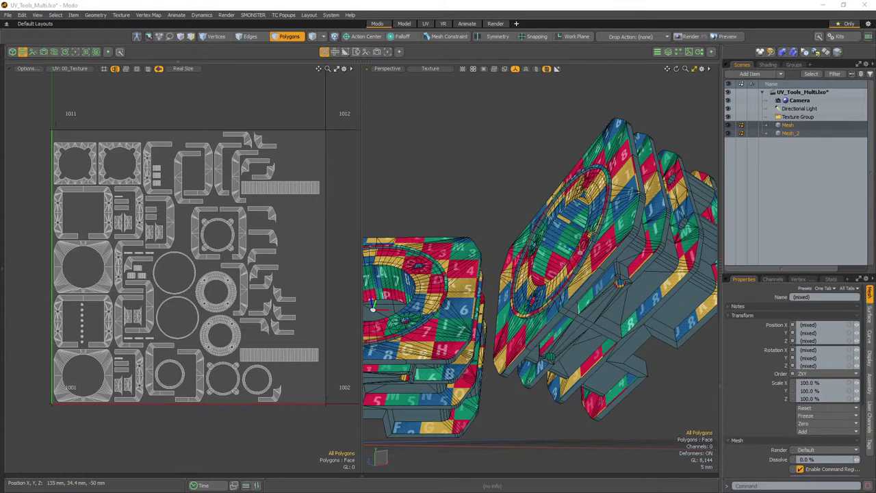
# Select the first outer wall polygons between the lower plates of Mesh, covering parts of its two lower tiers
pyautogui.keyDown('alt'); pyautogui.moveTo(519, 190); pyautogui.dragTo(492, 204); pyautogui.keyUp('alt')
pyautogui.scroll(3, 600, 260)
pyautogui.scroll(-8, 491, 204)
pyautogui.keyDown('alt'); pyautogui.moveTo(690, 226); pyautogui.dragTo(594, 295); pyautogui.keyUp('alt')
pyautogui.scroll(8, 528, 221)
pyautogui.keyDown('alt'); pyautogui.moveTo(519, 262); pyautogui.dragTo(510, 309); pyautogui.keyUp('alt')
pyautogui.keyDown('alt'); pyautogui.moveTo(601, 333); pyautogui.dragTo(558, 275); pyautogui.keyUp('alt')
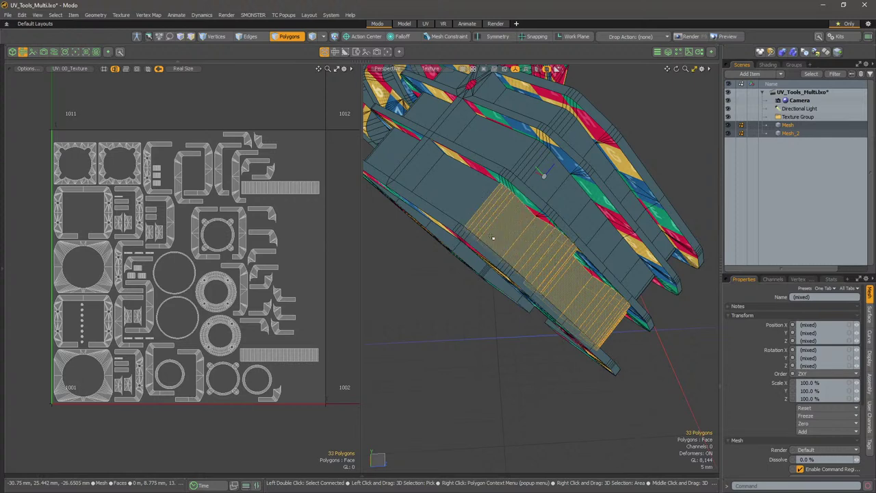
pyautogui.keyDown('alt'); pyautogui.moveTo(589, 209); pyautogui.dragTo(510, 174); pyautogui.keyUp('alt')
pyautogui.keyDown('shift'); pyautogui.moveTo(482, 141); pyautogui.dragTo(536, 189); pyautogui.keyUp('shift')
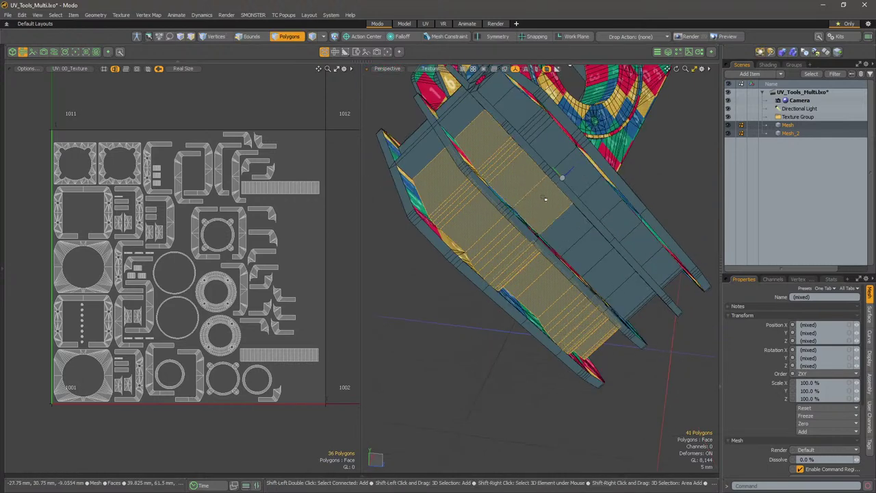
# Extend the selection around the remaining sides of Mesh along the wall polygons of its two lower tiers
pyautogui.keyDown('alt'); pyautogui.moveTo(603, 269); pyautogui.dragTo(525, 209); pyautogui.keyUp('alt')
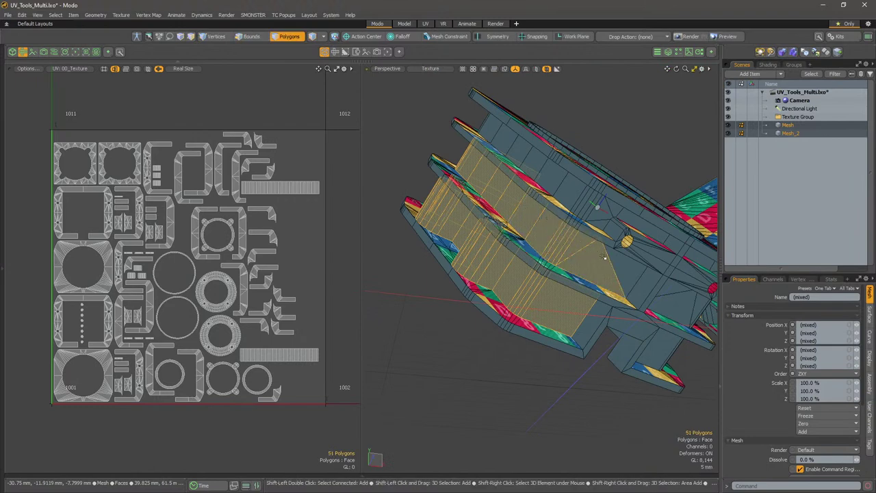
pyautogui.keyDown('alt'); pyautogui.moveTo(593, 251); pyautogui.dragTo(545, 308); pyautogui.keyUp('alt')
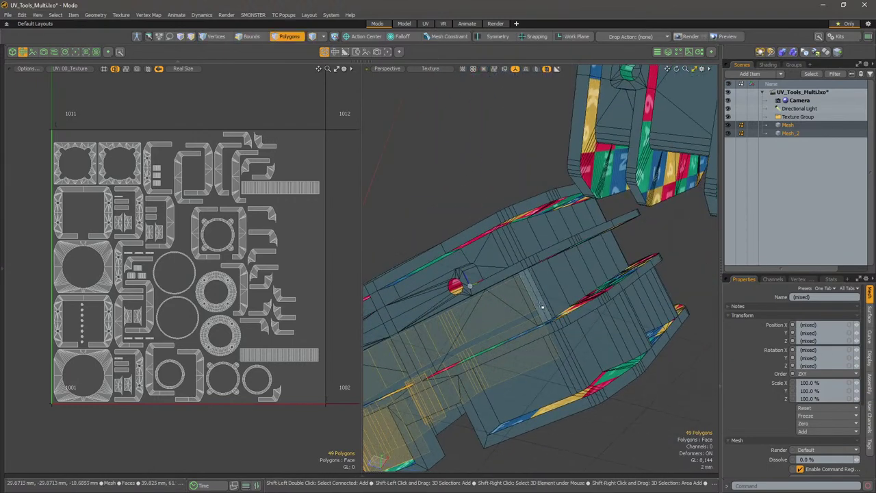
pyautogui.hotkey('ctrl', '3')
pyautogui.click(600, 315)
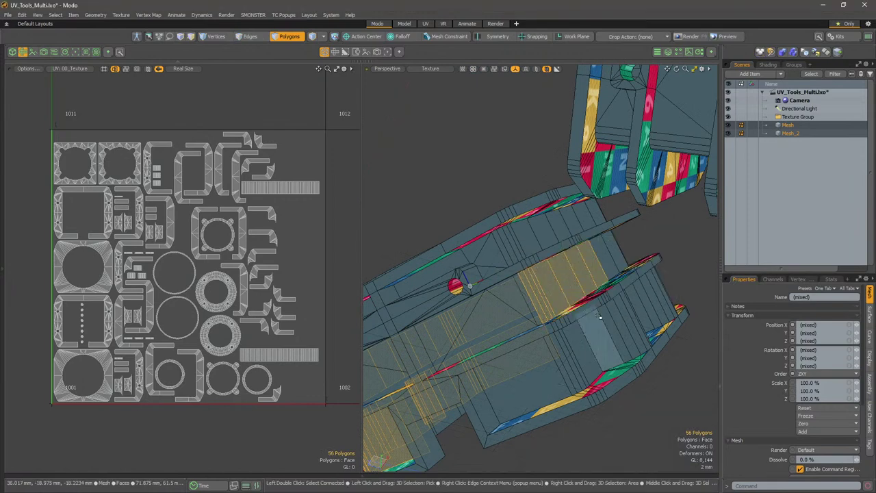
pyautogui.keyDown('alt'); pyautogui.moveTo(562, 284); pyautogui.dragTo(614, 281); pyautogui.keyUp('alt')
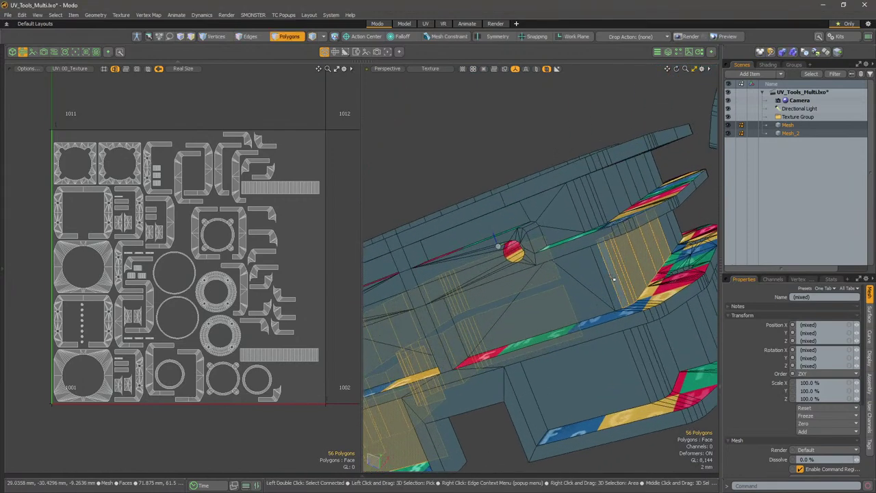
pyautogui.moveTo(681, 233)
pyautogui.keyDown('alt'); pyautogui.mouseDown()
pyautogui.moveTo(491, 87)
pyautogui.moveTo(568, 295)
pyautogui.moveTo(541, 284)
pyautogui.moveTo(571, 272)
pyautogui.moveTo(620, 289)
pyautogui.moveTo(572, 302)
pyautogui.moveTo(595, 290)
pyautogui.mouseUp(); pyautogui.keyUp('alt')
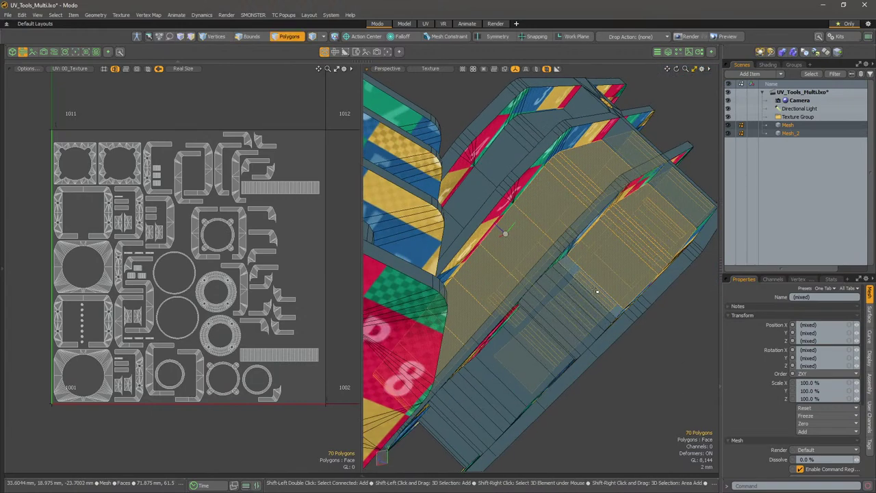
pyautogui.keyDown('shift'); pyautogui.moveTo(577, 321); pyautogui.dragTo(572, 324); pyautogui.keyUp('shift')
pyautogui.keyDown('alt'); pyautogui.moveTo(572, 325); pyautogui.dragTo(642, 263); pyautogui.keyUp('alt')
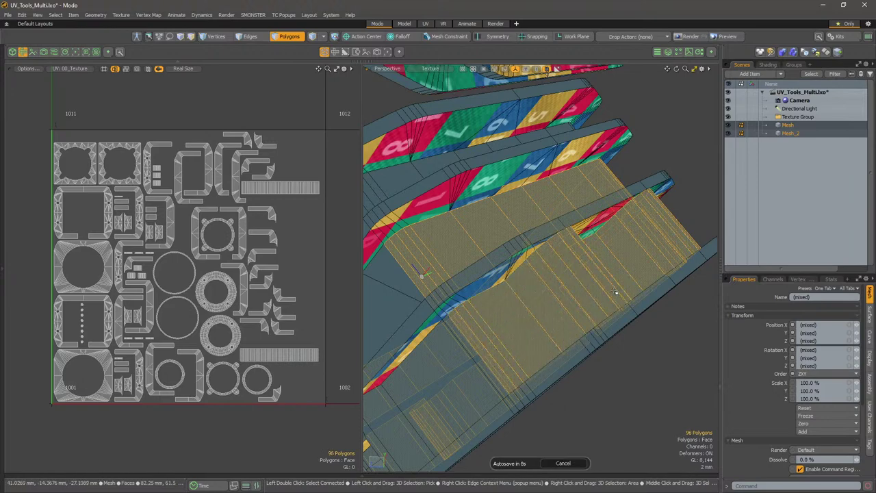
pyautogui.keyDown('shift'); pyautogui.click(615, 293); pyautogui.keyUp('shift')
# Add the wall polygons between the two lowest plates of Mesh_2 to the selection
pyautogui.scroll(-3, 561, 178)
pyautogui.keyDown('alt'); pyautogui.moveTo(562, 178); pyautogui.dragTo(516, 315); pyautogui.keyUp('alt')
pyautogui.scroll(-3, 597, 283)
pyautogui.scroll(5, 483, 263)
pyautogui.moveTo(571, 260)
pyautogui.keyDown('alt'); pyautogui.mouseDown()
pyautogui.moveTo(550, 249)
pyautogui.moveTo(534, 326)
pyautogui.moveTo(602, 218)
pyautogui.mouseUp(); pyautogui.keyUp('alt')
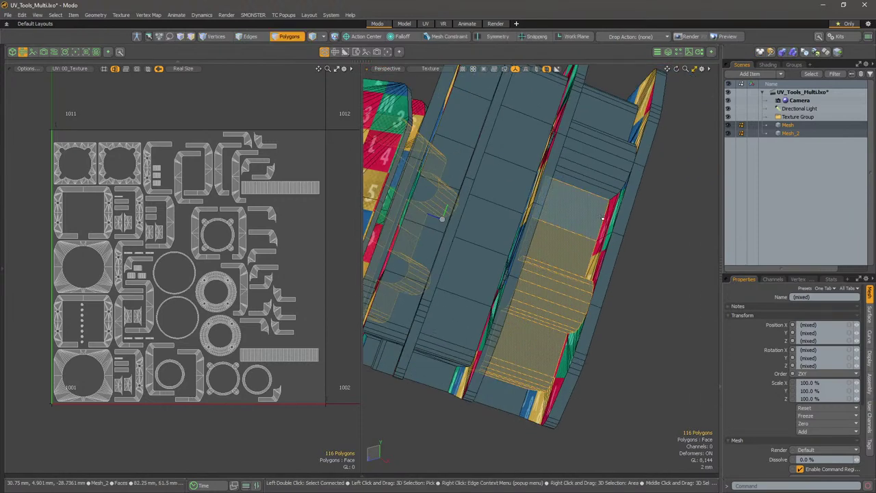
pyautogui.moveTo(597, 199)
pyautogui.keyDown('alt'); pyautogui.mouseDown()
pyautogui.moveTo(551, 239)
pyautogui.moveTo(556, 218)
pyautogui.moveTo(548, 223)
pyautogui.moveTo(517, 264)
pyautogui.mouseUp(); pyautogui.keyUp('alt')
pyautogui.keyDown('shift'); pyautogui.click(518, 264); pyautogui.keyUp('shift')
pyautogui.moveTo(547, 204)
pyautogui.keyDown('alt'); pyautogui.mouseDown()
pyautogui.moveTo(525, 248)
pyautogui.moveTo(563, 199)
pyautogui.moveTo(531, 273)
pyautogui.mouseUp(); pyautogui.keyUp('alt')
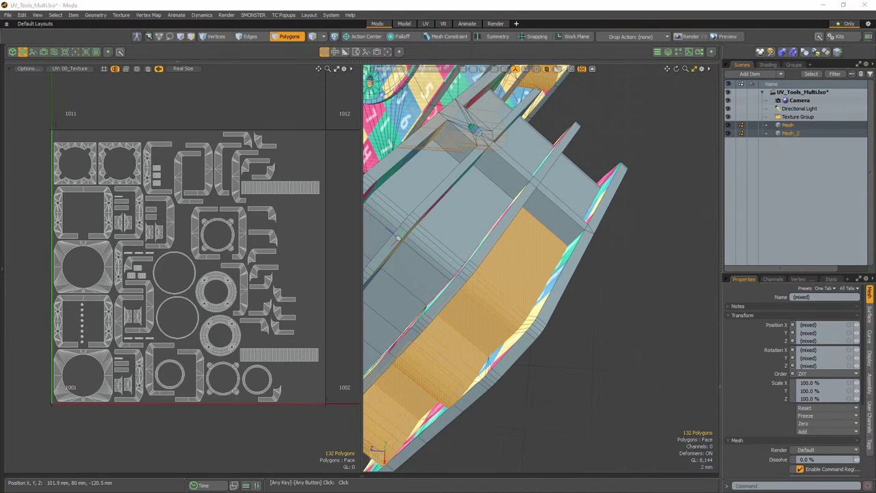
# Add the wall polygons of the middle and upper tiers of Mesh_2 to the selection
pyautogui.moveTo(548, 274)
pyautogui.keyDown('alt'); pyautogui.mouseDown()
pyautogui.moveTo(522, 252)
pyautogui.moveTo(519, 223)
pyautogui.moveTo(558, 229)
pyautogui.moveTo(603, 258)
pyautogui.moveTo(563, 263)
pyautogui.moveTo(532, 243)
pyautogui.moveTo(486, 356)
pyautogui.moveTo(600, 254)
pyautogui.mouseUp(); pyautogui.keyUp('alt')
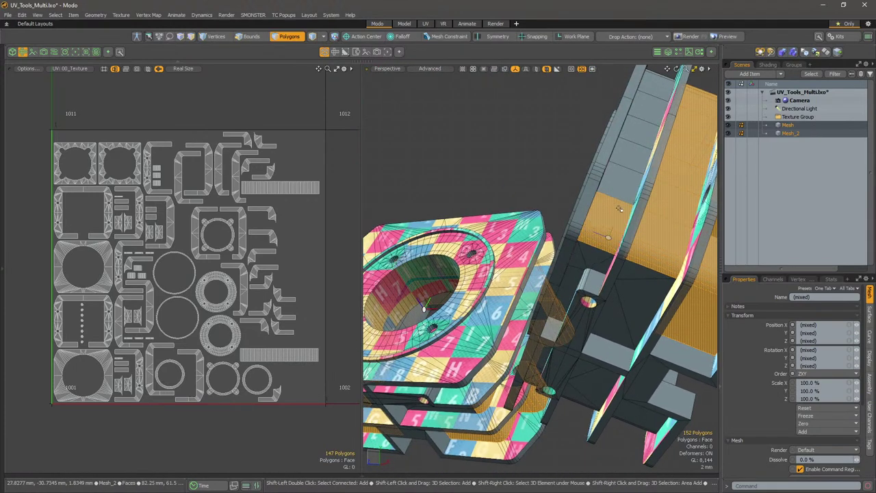
pyautogui.keyDown('alt'); pyautogui.keyDown('shift'); pyautogui.moveTo(663, 115); pyautogui.dragTo(589, 203); pyautogui.keyUp('shift'); pyautogui.keyUp('alt')
pyautogui.keyDown('shift'); pyautogui.moveTo(534, 282); pyautogui.dragTo(577, 193); pyautogui.keyUp('shift')
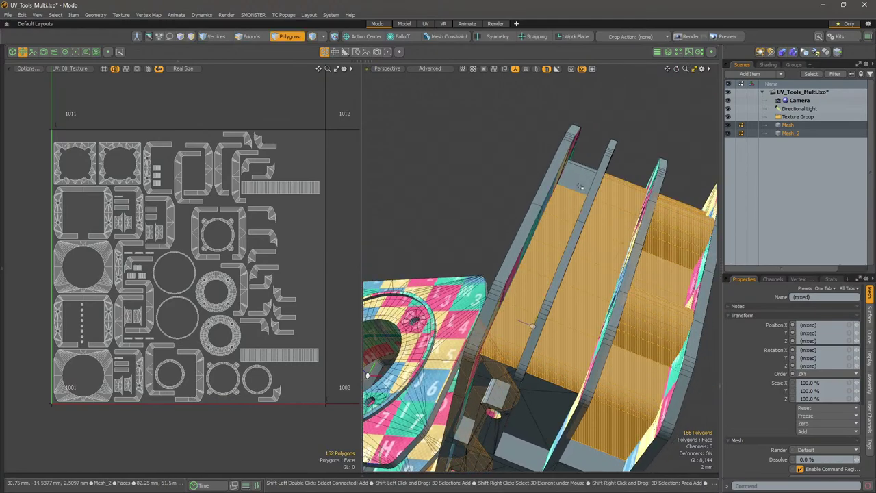
pyautogui.keyDown('alt'); pyautogui.moveTo(617, 135); pyautogui.dragTo(440, 279); pyautogui.keyUp('alt')
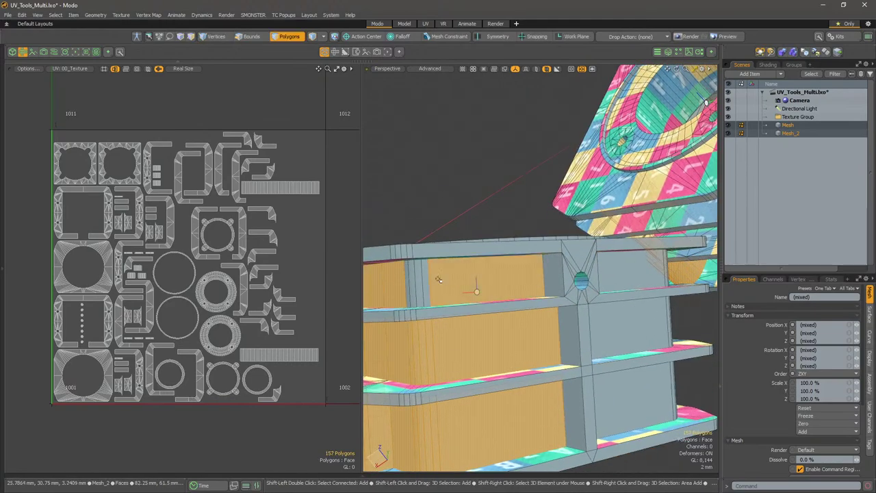
pyautogui.keyDown('alt'); pyautogui.moveTo(514, 309); pyautogui.dragTo(405, 331); pyautogui.keyUp('alt')
pyautogui.scroll(-8, 405, 330)
pyautogui.keyDown('alt'); pyautogui.moveTo(491, 249); pyautogui.dragTo(576, 296); pyautogui.keyUp('alt')
pyautogui.scroll(4, 541, 239)
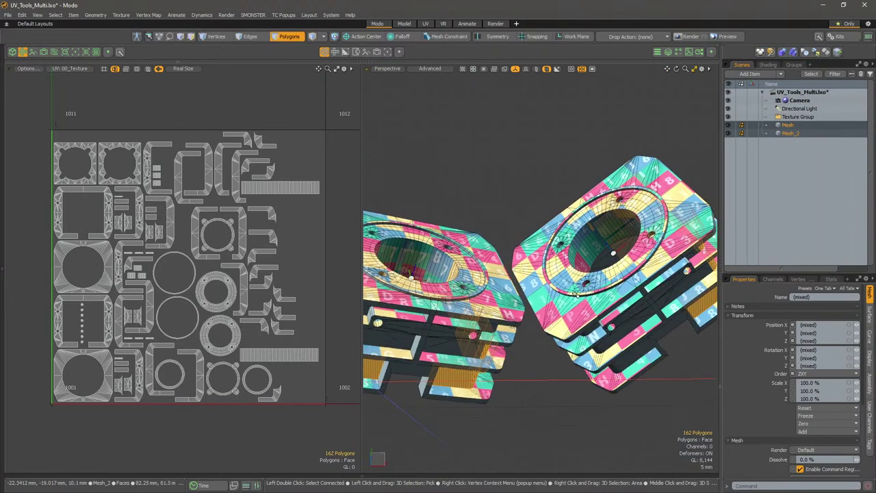
# Unwrap the selected wall strips of both meshes with SP Unwrap's Rectangle mode and unhide all polygons
pyautogui.press('u')
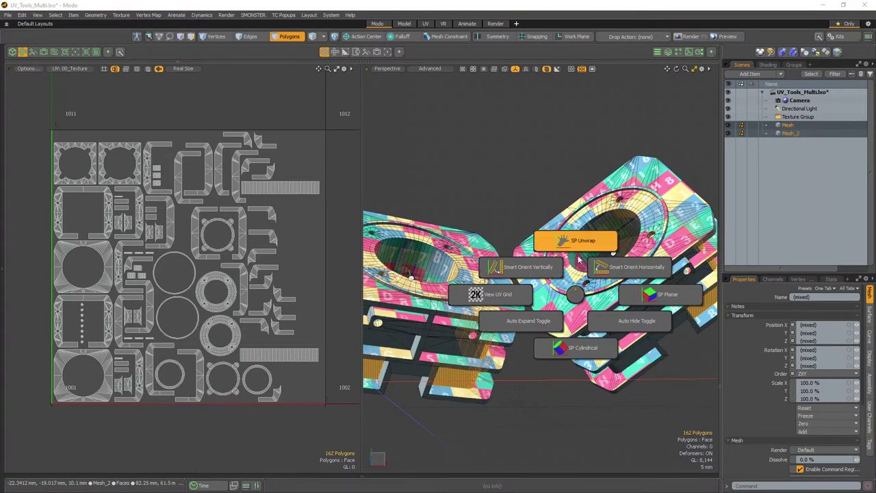
pyautogui.click(578, 264)
pyautogui.click(585, 201)
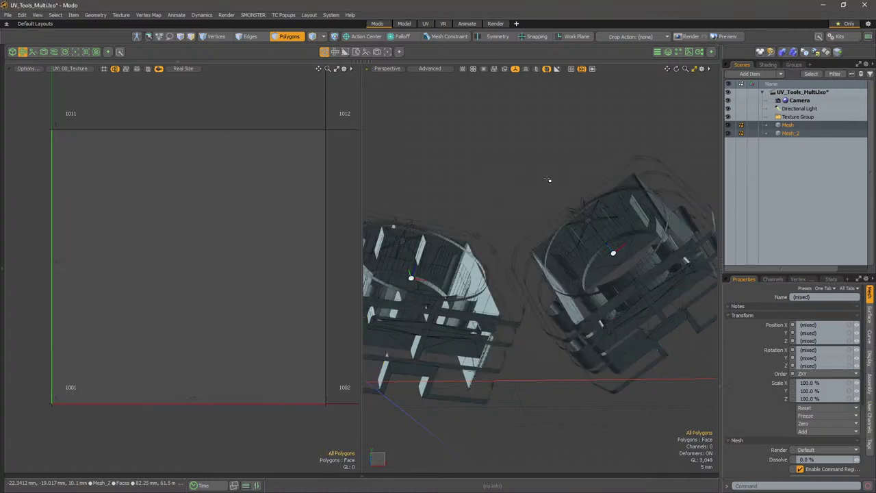
pyautogui.keyDown('alt'); pyautogui.moveTo(549, 180); pyautogui.dragTo(585, 239); pyautogui.keyUp('alt')
pyautogui.scroll(-3, 585, 239)
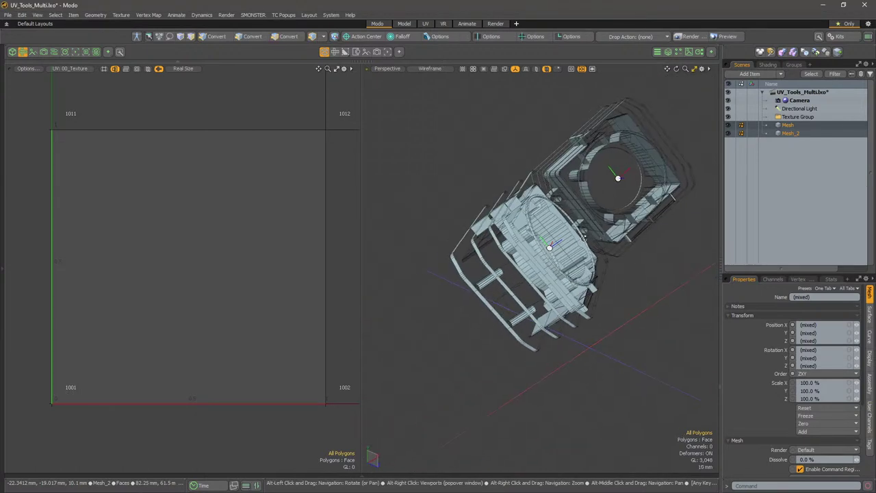
pyautogui.keyDown('alt'); pyautogui.moveTo(563, 295); pyautogui.dragTo(559, 340); pyautogui.keyUp('alt')
pyautogui.scroll(3, 620, 316)
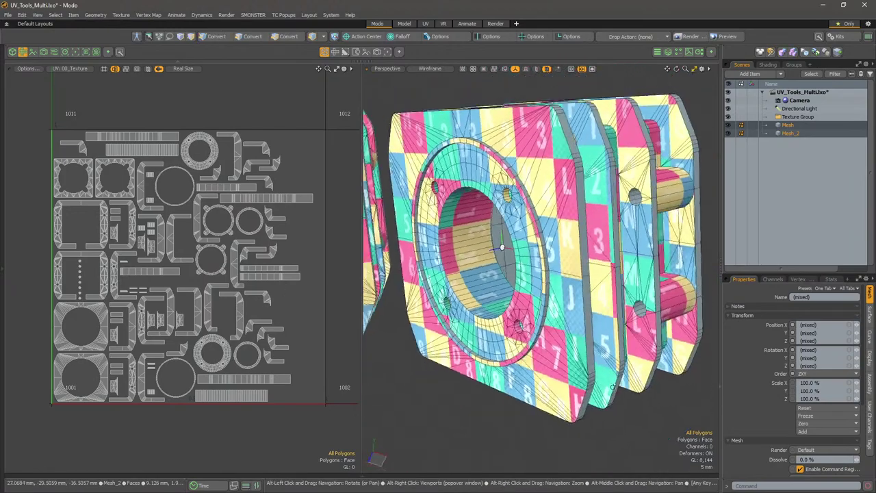
# Select the narrow pointed plate face around a side hole on Mesh_2 with its hole wall, and isolate these polygons
pyautogui.scroll(6, 550, 231)
pyautogui.keyDown('alt'); pyautogui.moveTo(443, 255); pyautogui.dragTo(550, 174); pyautogui.keyUp('alt')
pyautogui.scroll(5, 512, 212)
pyautogui.moveTo(633, 294); pyautogui.dragTo(578, 223)
pyautogui.scroll(-4, 678, 315)
pyautogui.scroll(-5, 473, 411)
pyautogui.scroll(4, 590, 247)
pyautogui.scroll(-5, 649, 246)
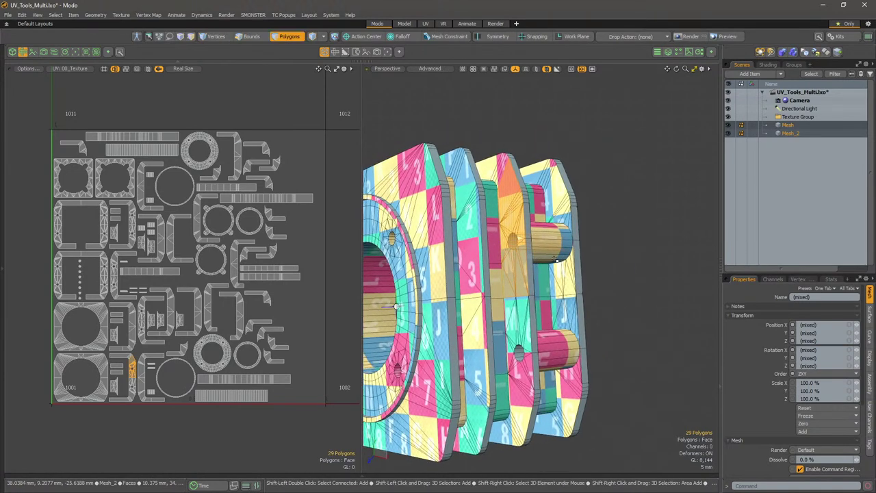
pyautogui.hotkey('shift', 'h')
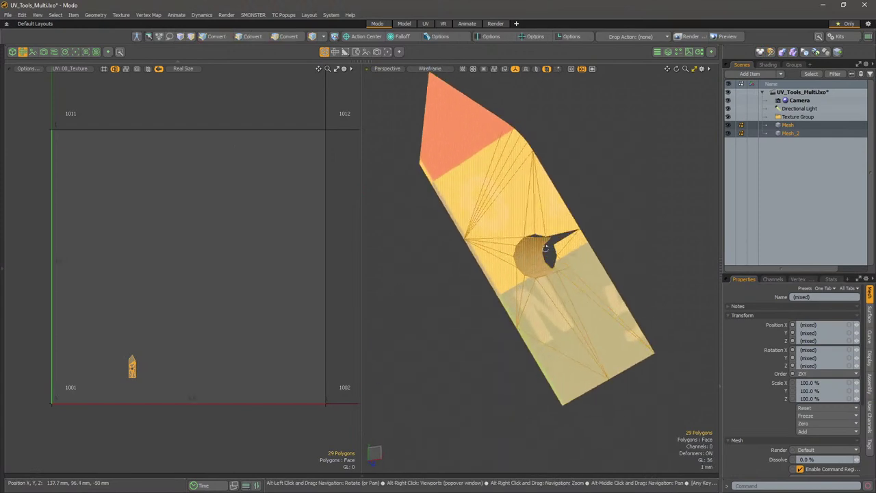
# Select two adjacent wall polygons inside the isolated hole and unhide the rest of the geometry
pyautogui.scroll(6, 537, 246)
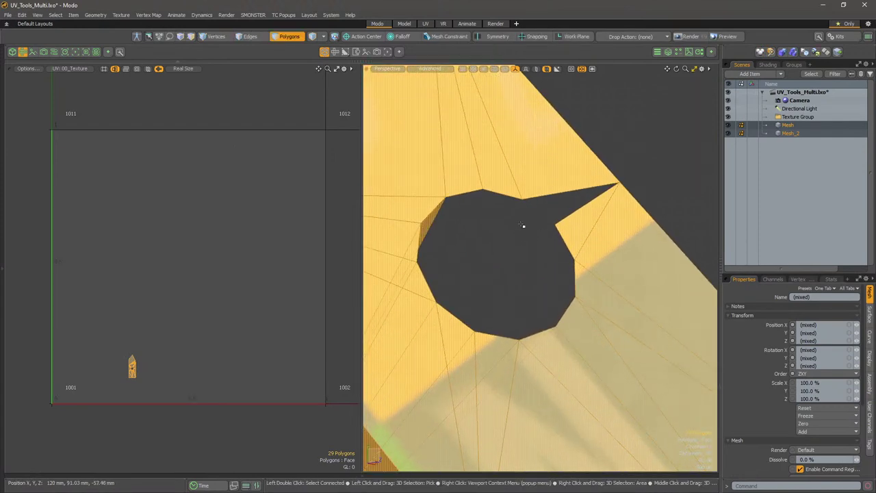
pyautogui.keyDown('alt'); pyautogui.moveTo(539, 228); pyautogui.dragTo(488, 270); pyautogui.keyUp('alt')
pyautogui.scroll(-3, 488, 269)
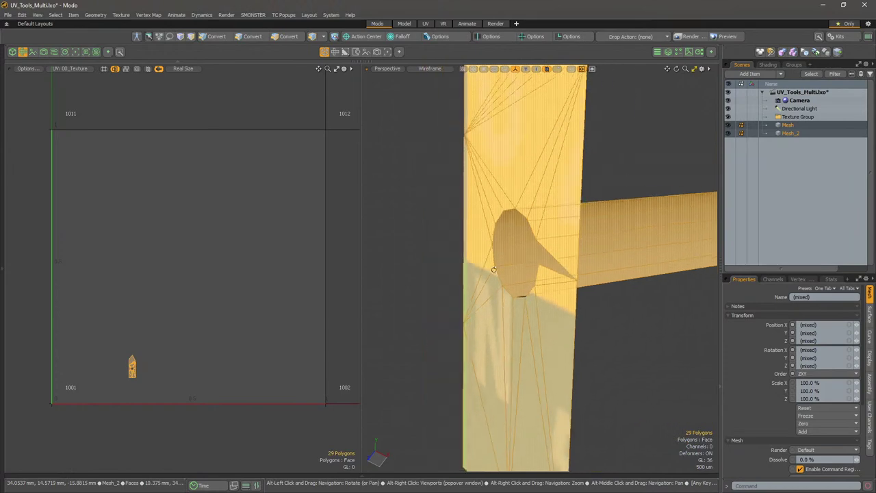
pyautogui.moveTo(510, 236); pyautogui.dragTo(512, 258)
pyautogui.scroll(-8, 512, 259)
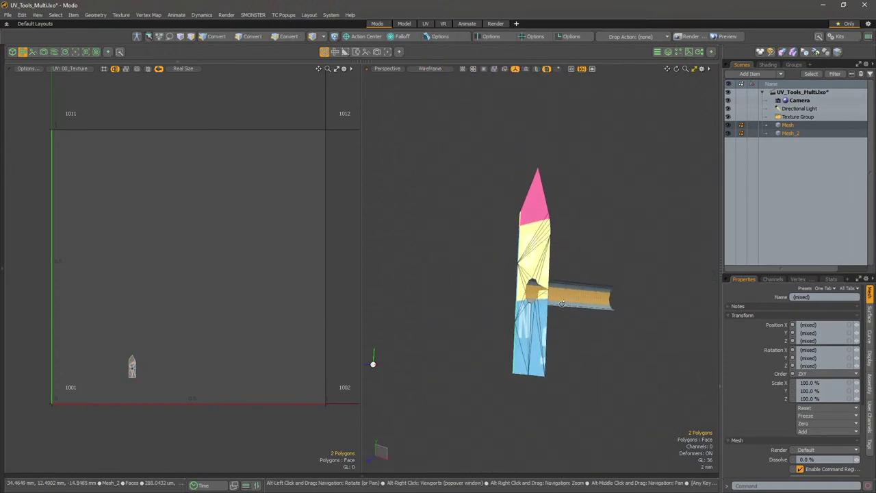
pyautogui.press('u')
pyautogui.keyDown('alt'); pyautogui.moveTo(574, 268); pyautogui.dragTo(543, 274); pyautogui.keyUp('alt')
pyautogui.scroll(6, 541, 274)
pyautogui.keyDown('alt'); pyautogui.moveTo(585, 312); pyautogui.dragTo(571, 286); pyautogui.keyUp('alt')
pyautogui.moveTo(467, 342)
pyautogui.keyDown('alt'); pyautogui.mouseDown()
pyautogui.moveTo(462, 336)
pyautogui.moveTo(465, 345)
pyautogui.mouseUp(); pyautogui.keyUp('alt')
# Try to unwrap the two selected hole wall polygons with SPU - Auto Loop / Rectangle
pyautogui.hotkey('ctrl', 'alt', 'u')
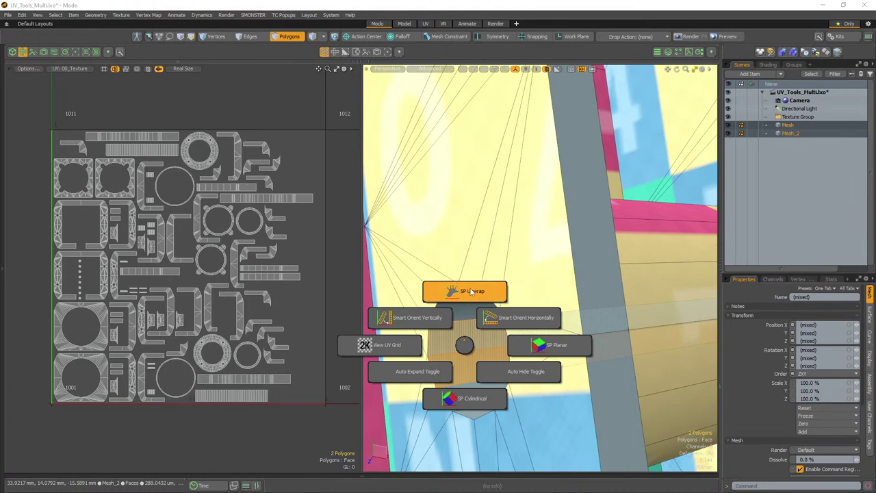
pyautogui.click(470, 291)
pyautogui.click(478, 239)
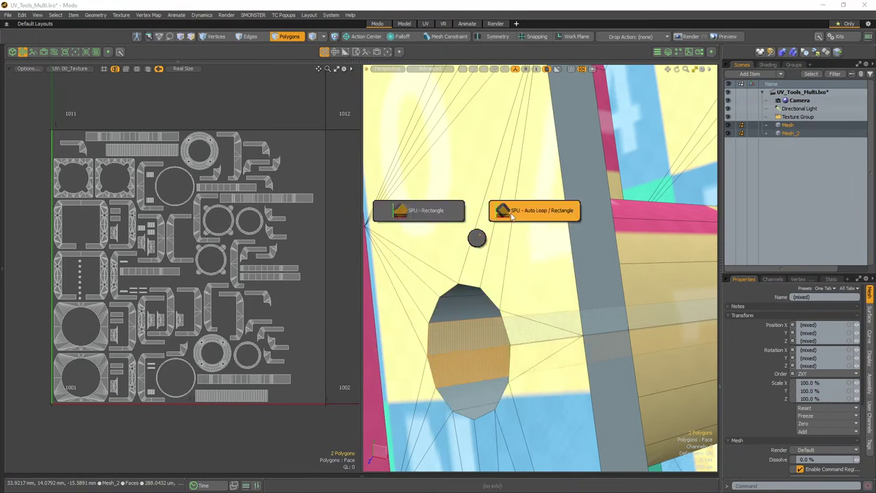
pyautogui.click(512, 213)
pyautogui.keyDown('alt'); pyautogui.moveTo(467, 318); pyautogui.dragTo(502, 349); pyautogui.keyUp('alt')
pyautogui.hotkey('ctrl', '4')
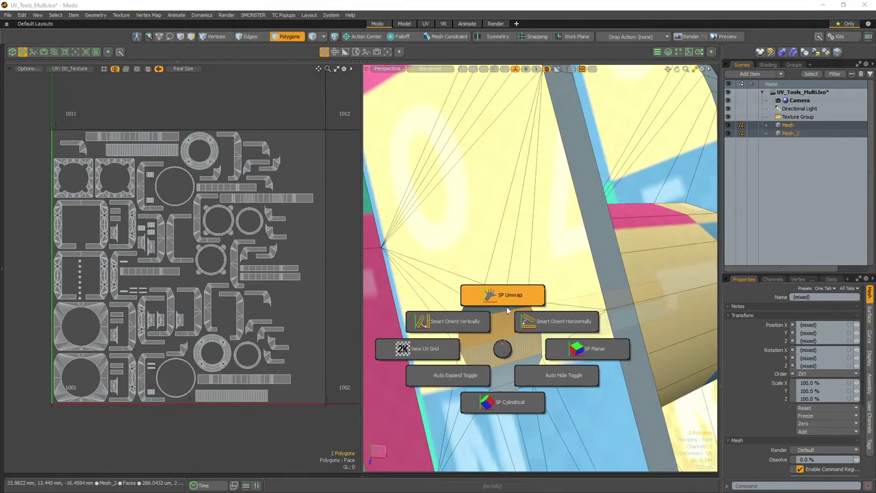
pyautogui.click(508, 309)
pyautogui.click(586, 223)
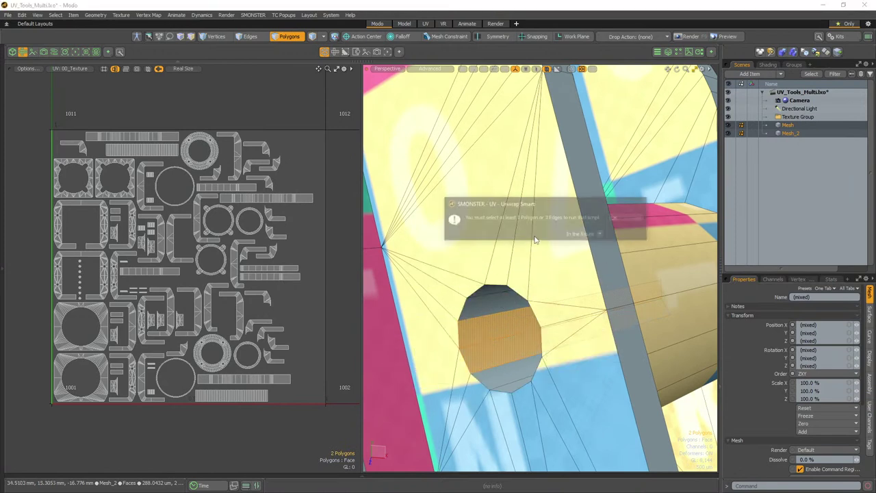
pyautogui.click(626, 216)
# Switch to item selection and select only Mesh_2
pyautogui.keyDown('alt'); pyautogui.moveTo(518, 342); pyautogui.dragTo(491, 345); pyautogui.keyUp('alt')
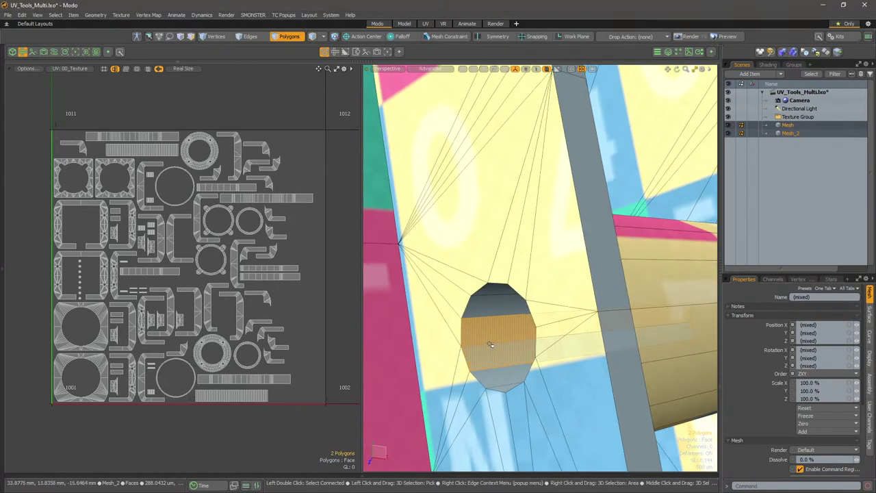
pyautogui.click(498, 346)
pyautogui.press('5')
pyautogui.click(545, 362)
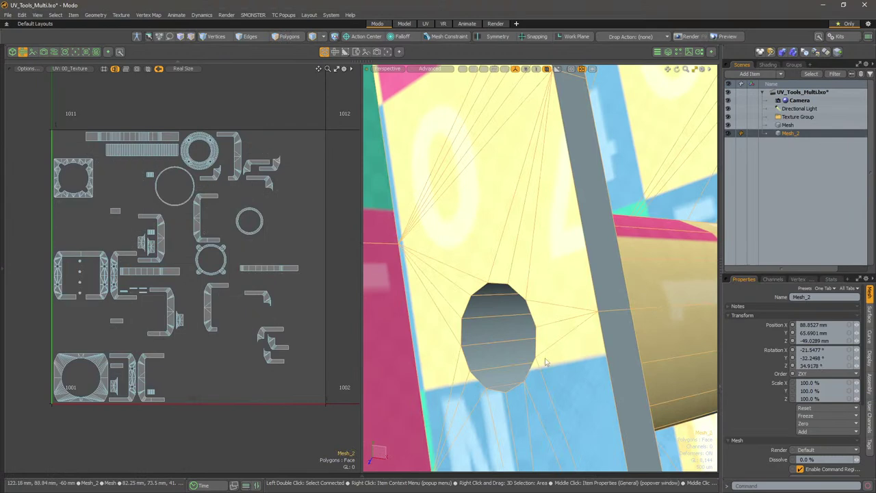
# Select two adjacent wall polygons inside Mesh_2's side hole and unwrap the hole wall with SPU - Auto Loop / Rectangle
pyautogui.press('3')
pyautogui.keyDown('shift'); pyautogui.click(498, 333); pyautogui.keyUp('shift')
pyautogui.keyDown('alt'); pyautogui.moveTo(496, 351); pyautogui.dragTo(512, 331); pyautogui.keyUp('alt')
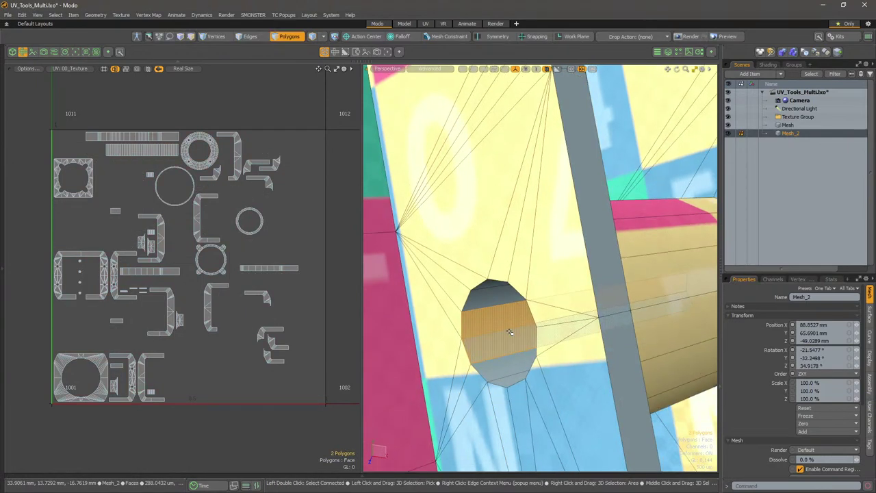
pyautogui.press('u')
pyautogui.click(518, 286)
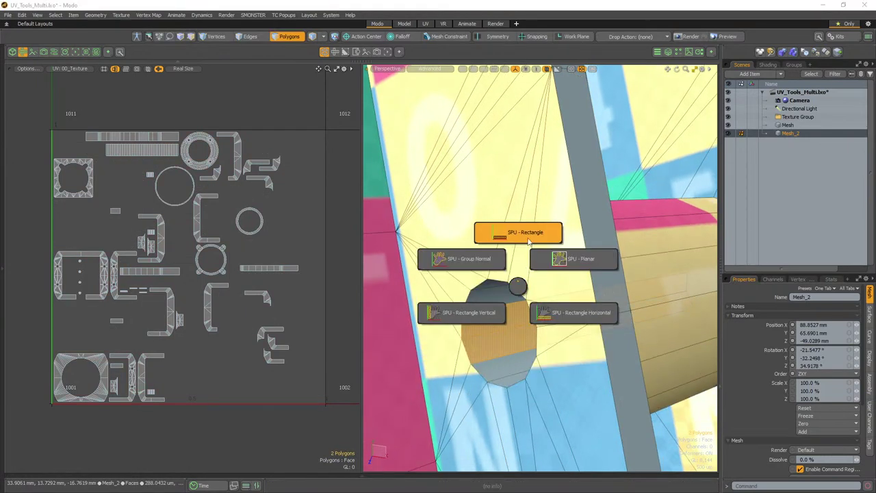
pyautogui.click(528, 235)
pyautogui.click(565, 214)
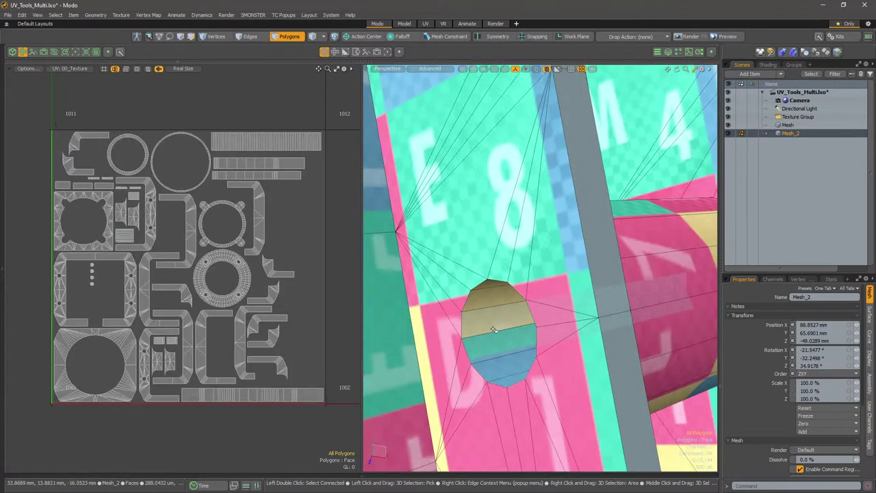
# Frame the hole wall's UV island and select its first and last strips to check where the seam lies
pyautogui.moveTo(493, 324); pyautogui.dragTo(492, 333)
pyautogui.hotkey('shift', 'a')
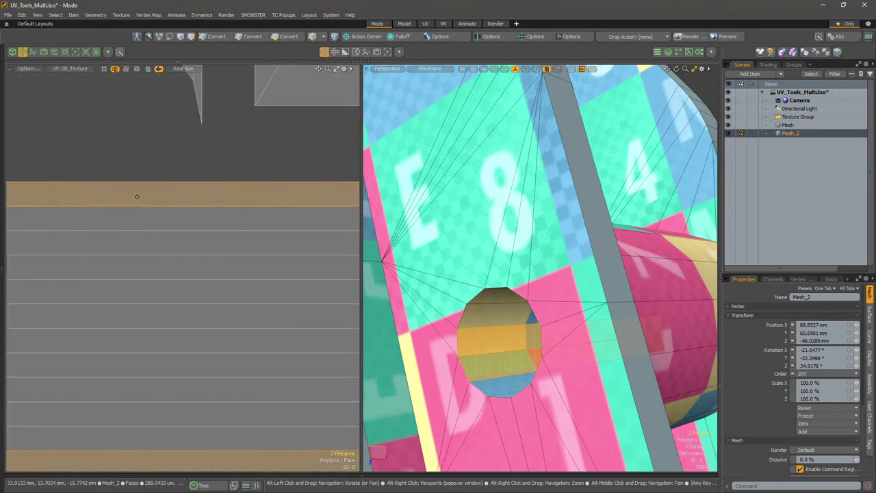
pyautogui.click(257, 187)
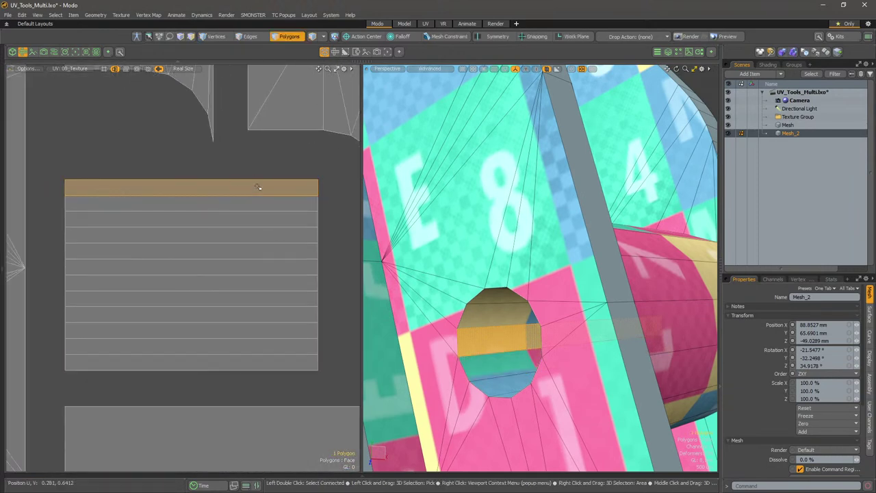
pyautogui.keyDown('shift'); pyautogui.click(314, 366); pyautogui.keyUp('shift')
# Select two adjacent wall polygons in the unwrapped side hole and add two in the other hole on the same side
pyautogui.keyDown('alt'); pyautogui.scroll(-4, 522, 354); pyautogui.keyUp('alt')
pyautogui.keyDown('alt'); pyautogui.moveTo(522, 354); pyautogui.dragTo(507, 346); pyautogui.keyUp('alt')
pyautogui.keyDown('alt'); pyautogui.scroll(4, 507, 342); pyautogui.keyUp('alt')
pyautogui.keyDown('alt'); pyautogui.moveTo(458, 332); pyautogui.dragTo(620, 250); pyautogui.keyUp('alt')
pyautogui.keyDown('alt'); pyautogui.scroll(8, 488, 334); pyautogui.keyUp('alt')
pyautogui.keyDown('alt'); pyautogui.moveTo(628, 200); pyautogui.dragTo(588, 214); pyautogui.keyUp('alt')
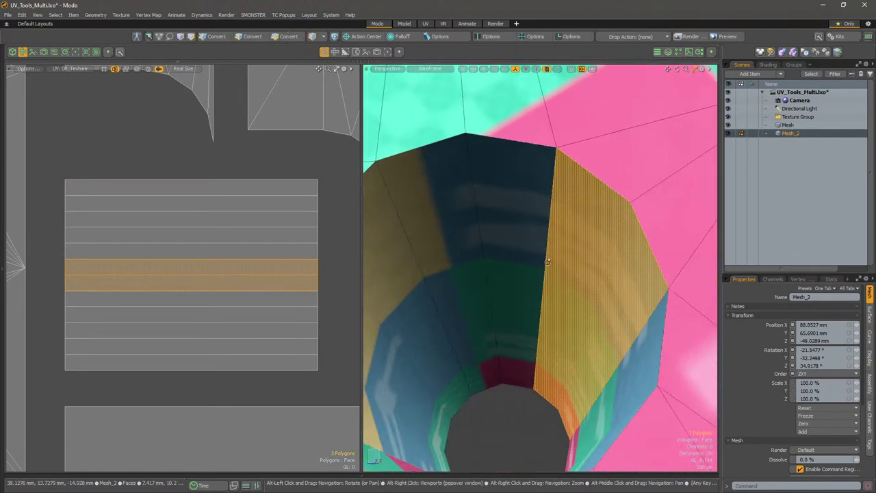
pyautogui.keyDown('alt'); pyautogui.moveTo(622, 263); pyautogui.dragTo(591, 354); pyautogui.keyUp('alt')
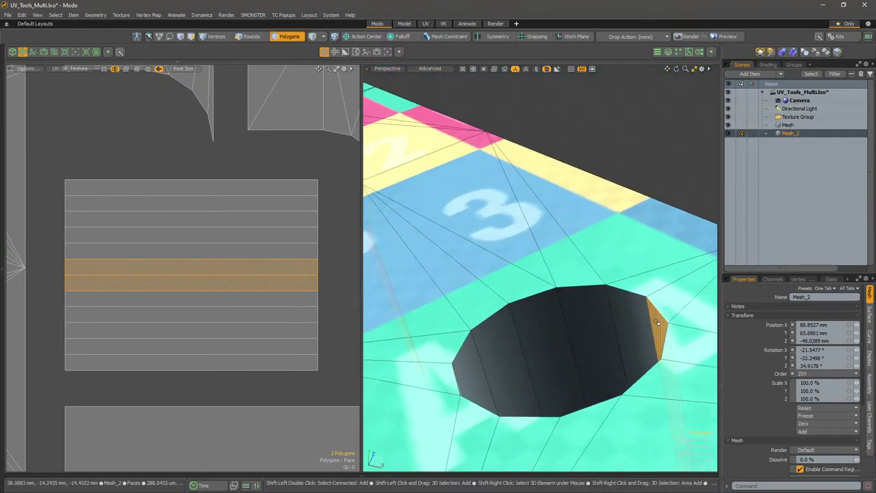
pyautogui.keyDown('shift'); pyautogui.moveTo(659, 323); pyautogui.dragTo(631, 332); pyautogui.keyUp('shift')
# Add two adjacent wall polygons from each of the two holes on the opposite side of Mesh_2
pyautogui.scroll(-10, 623, 343)
pyautogui.keyDown('alt'); pyautogui.moveTo(518, 354); pyautogui.dragTo(488, 154); pyautogui.keyUp('alt')
pyautogui.scroll(8, 609, 294)
pyautogui.keyDown('alt'); pyautogui.moveTo(622, 302); pyautogui.dragTo(567, 276); pyautogui.keyUp('alt')
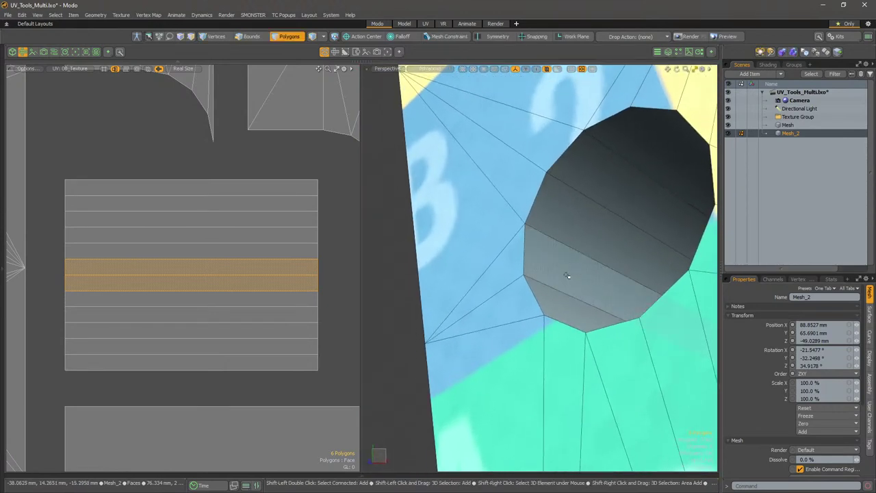
pyautogui.keyDown('alt'); pyautogui.moveTo(495, 245); pyautogui.dragTo(489, 273); pyautogui.keyUp('alt')
pyautogui.keyDown('alt'); pyautogui.moveTo(635, 259); pyautogui.dragTo(574, 276, button='right'); pyautogui.keyUp('alt')
pyautogui.keyDown('alt'); pyautogui.moveTo(574, 275); pyautogui.dragTo(732, 324); pyautogui.keyUp('alt')
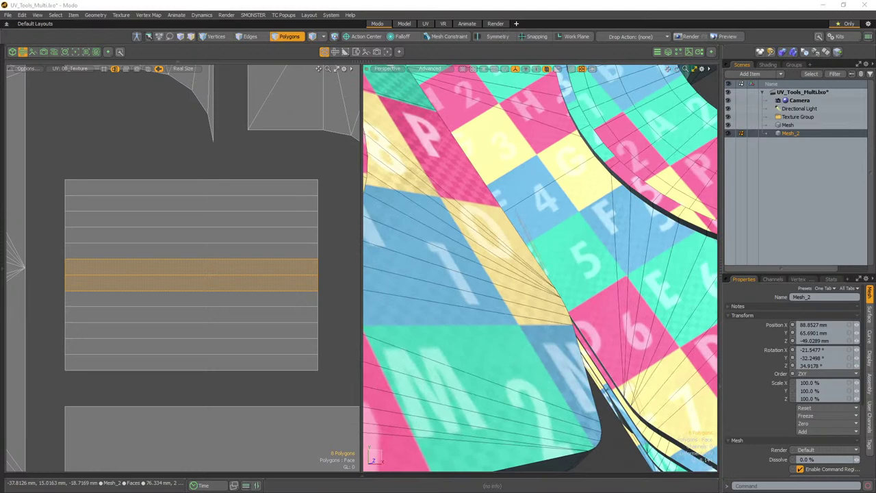
pyautogui.keyDown('alt'); pyautogui.moveTo(602, 224); pyautogui.dragTo(584, 236); pyautogui.keyUp('alt')
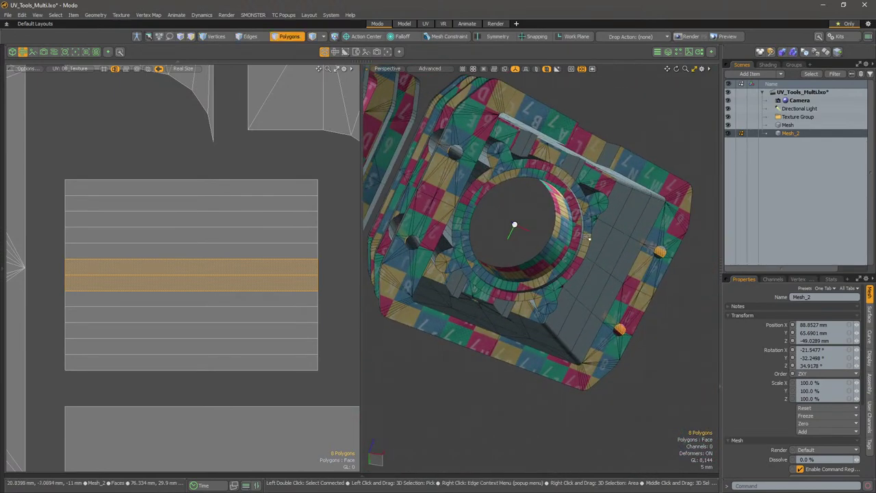
# Unwrap the walls of all four side holes together with SPU - Auto Loop / Rectangle
pyautogui.hotkey('ctrl', 'space')
pyautogui.click(588, 187)
pyautogui.click(604, 142)
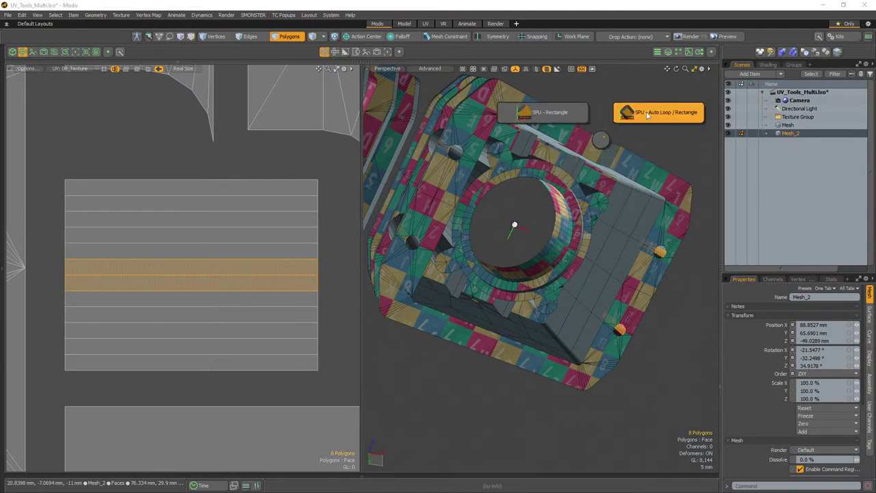
pyautogui.click(647, 113)
# Select the Mesh item, select all of its UV-mapped polygons, and hide them
pyautogui.keyDown('alt'); pyautogui.keyDown('shift'); pyautogui.moveTo(439, 233); pyautogui.dragTo(548, 288); pyautogui.keyUp('shift'); pyautogui.keyUp('alt')
pyautogui.keyDown('alt'); pyautogui.moveTo(547, 288); pyautogui.dragTo(557, 263); pyautogui.keyUp('alt')
pyautogui.press('5')
pyautogui.click(587, 218)
pyautogui.scroll(-4, 530, 314)
pyautogui.scroll(-5, 235, 213)
pyautogui.keyDown('alt'); pyautogui.moveTo(238, 206); pyautogui.dragTo(152, 229); pyautogui.keyUp('alt')
pyautogui.scroll(-5, 164, 237)
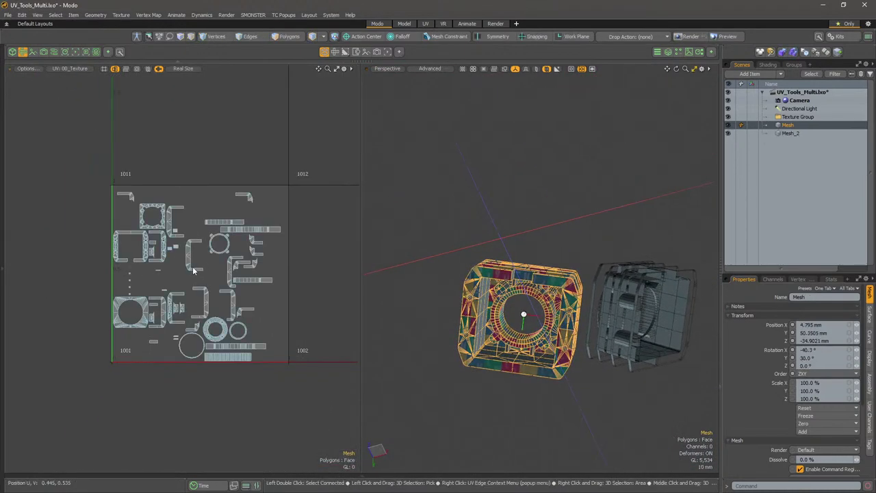
pyautogui.press('3')
pyautogui.hotkey('ctrl', 'a')
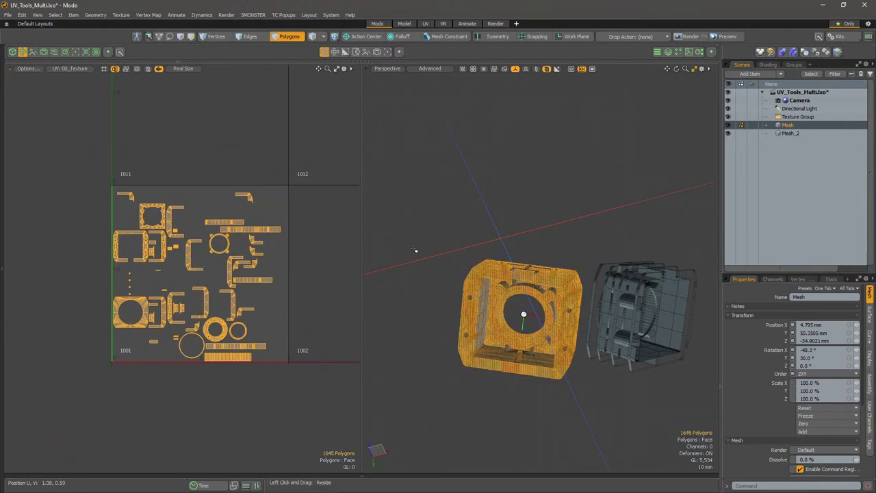
pyautogui.press('h')
pyautogui.keyDown('alt'); pyautogui.moveTo(543, 309); pyautogui.dragTo(499, 484); pyautogui.keyUp('alt')
pyautogui.scroll(5, 543, 272)
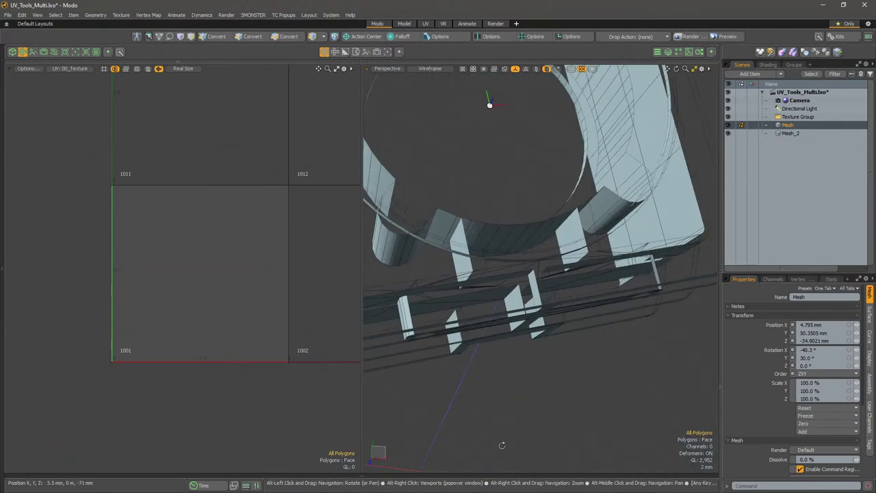
# Switch to item selection, select Mesh_2, and delete it
pyautogui.scroll(-3, 564, 297)
pyautogui.moveTo(563, 297)
pyautogui.keyDown('alt'); pyautogui.mouseDown()
pyautogui.moveTo(575, 276)
pyautogui.moveTo(472, 288)
pyautogui.moveTo(557, 293)
pyautogui.mouseUp(); pyautogui.keyUp('alt')
pyautogui.scroll(-3, 575, 276)
pyautogui.press('5')
pyautogui.scroll(-3, 597, 281)
pyautogui.click(606, 262)
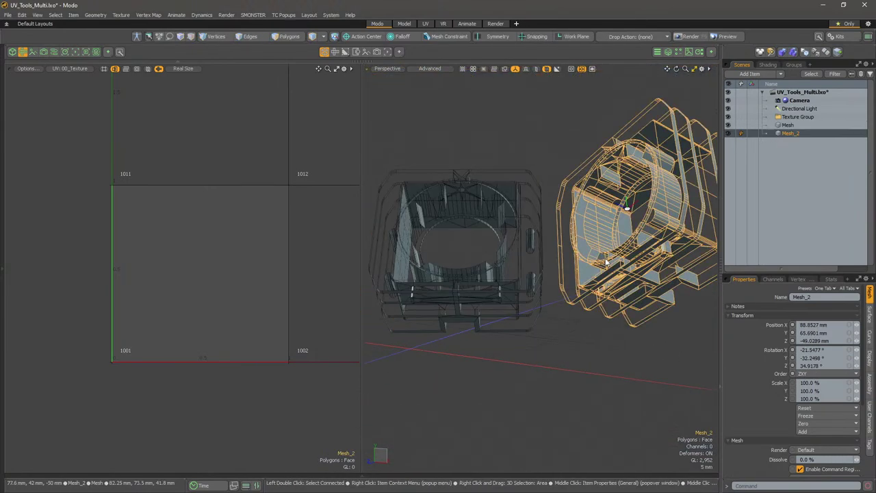
pyautogui.press('Delete')
# Select the remaining Mesh and pick two adjacent wall polygons in each of its four side holes
pyautogui.click(498, 294)
pyautogui.keyDown('alt'); pyautogui.keyDown('shift'); pyautogui.moveTo(489, 290); pyautogui.dragTo(616, 318); pyautogui.keyUp('shift'); pyautogui.keyUp('alt')
pyautogui.scroll(4, 636, 274)
pyautogui.keyDown('alt'); pyautogui.moveTo(548, 287); pyautogui.dragTo(529, 318); pyautogui.keyUp('alt')
pyautogui.scroll(4, 520, 342)
pyautogui.press('3')
pyautogui.keyDown('shift'); pyautogui.click(518, 268); pyautogui.keyUp('shift')
pyautogui.scroll(-3, 519, 277)
pyautogui.keyDown('alt'); pyautogui.moveTo(518, 278); pyautogui.dragTo(431, 231); pyautogui.keyUp('alt')
pyautogui.scroll(3, 492, 263)
pyautogui.keyDown('alt'); pyautogui.moveTo(602, 297); pyautogui.dragTo(580, 259); pyautogui.keyUp('alt')
pyautogui.keyDown('alt'); pyautogui.moveTo(531, 381); pyautogui.dragTo(580, 350); pyautogui.keyUp('alt')
pyautogui.scroll(-3, 530, 353)
# Try to unwrap the eight selected hole wall polygons with SPU - Auto Loop / Rectangle
pyautogui.press('u')
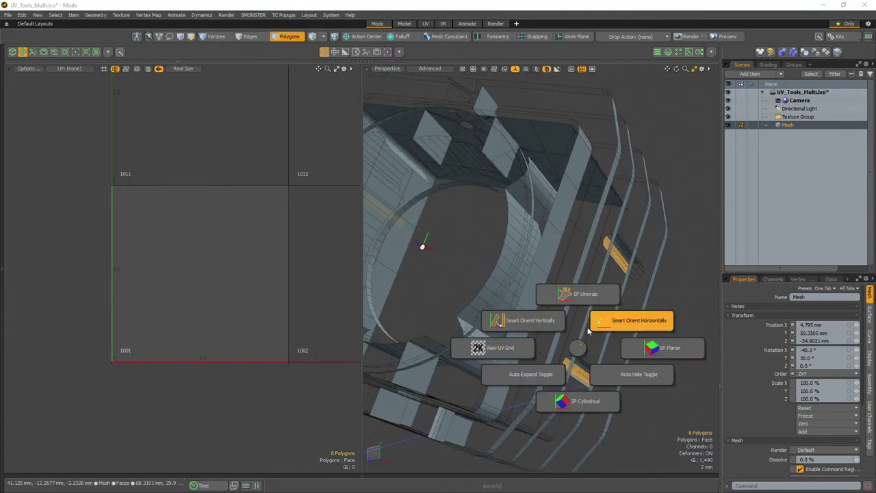
pyautogui.click(584, 300)
pyautogui.click(593, 252)
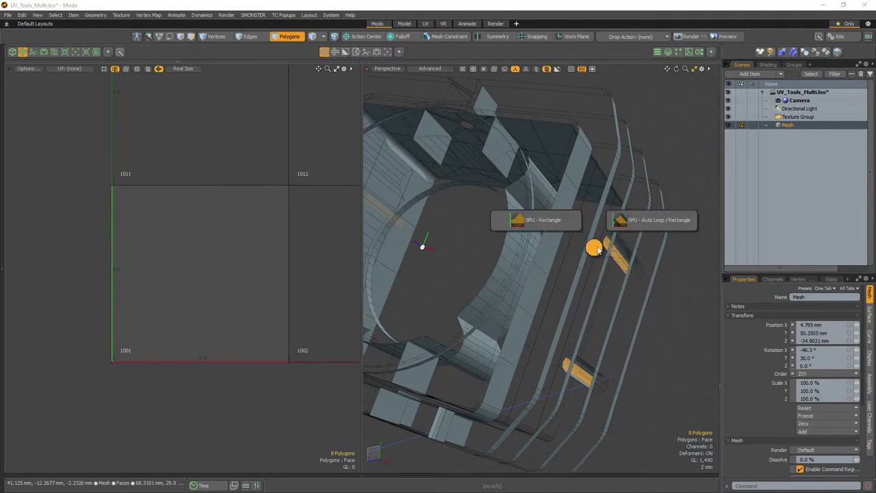
pyautogui.click(640, 225)
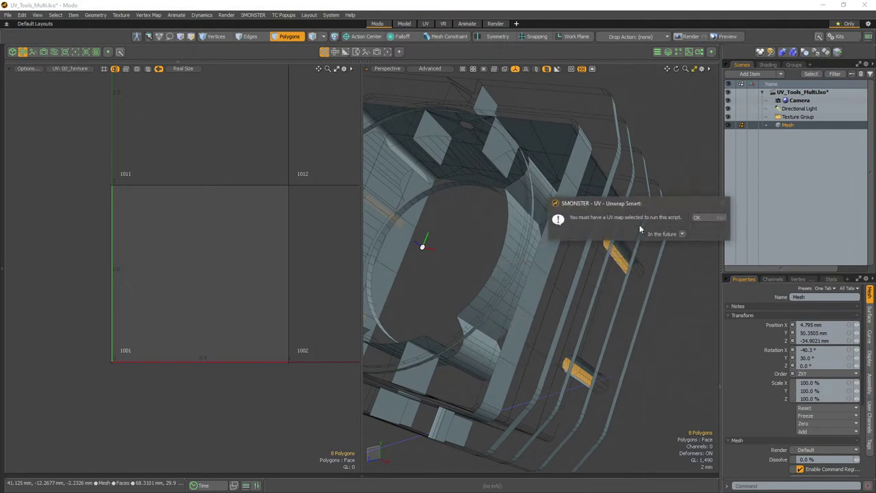
pyautogui.click(702, 218)
pyautogui.press('Escape')
pyautogui.keyDown('alt'); pyautogui.moveTo(619, 265); pyautogui.dragTo(590, 272); pyautogui.keyUp('alt')
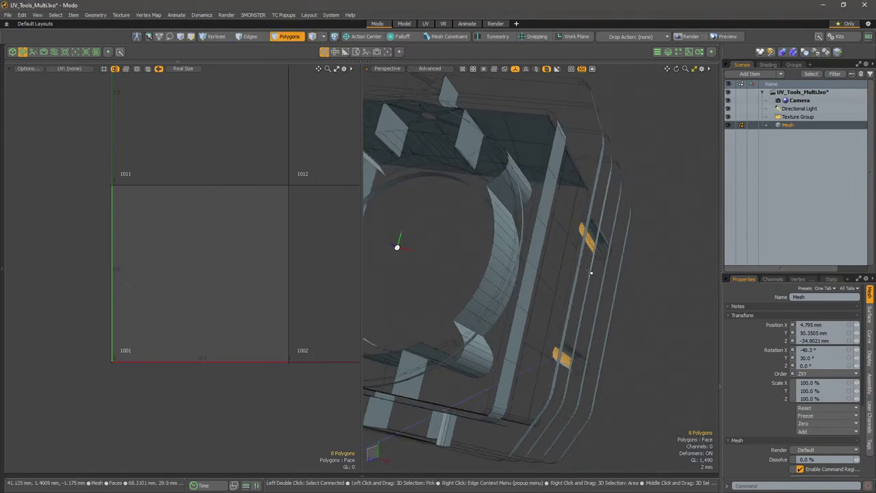
# Return to polygon selection on Mesh and make 00_Texture the active UV map
pyautogui.press('5')
pyautogui.scroll(-5, 673, 263)
pyautogui.keyDown('alt'); pyautogui.keyDown('shift'); pyautogui.moveTo(647, 265); pyautogui.dragTo(625, 327); pyautogui.keyUp('shift'); pyautogui.keyUp('alt')
pyautogui.scroll(2, 624, 328)
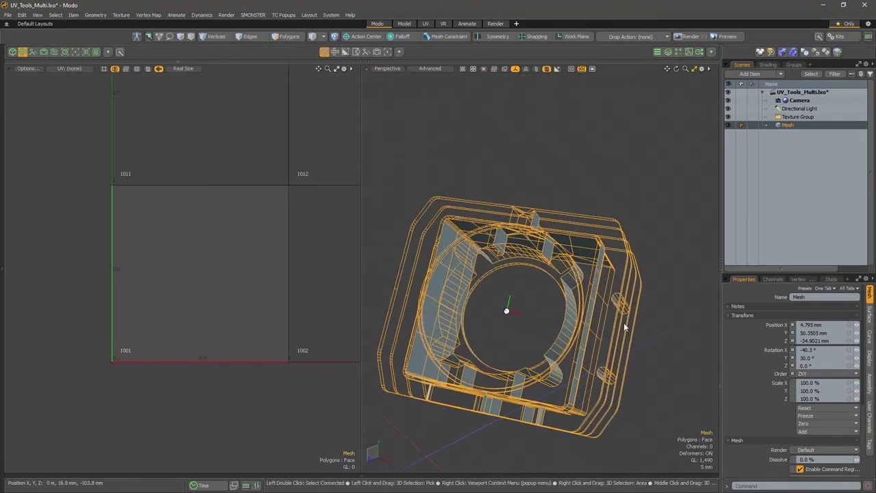
pyautogui.press('3')
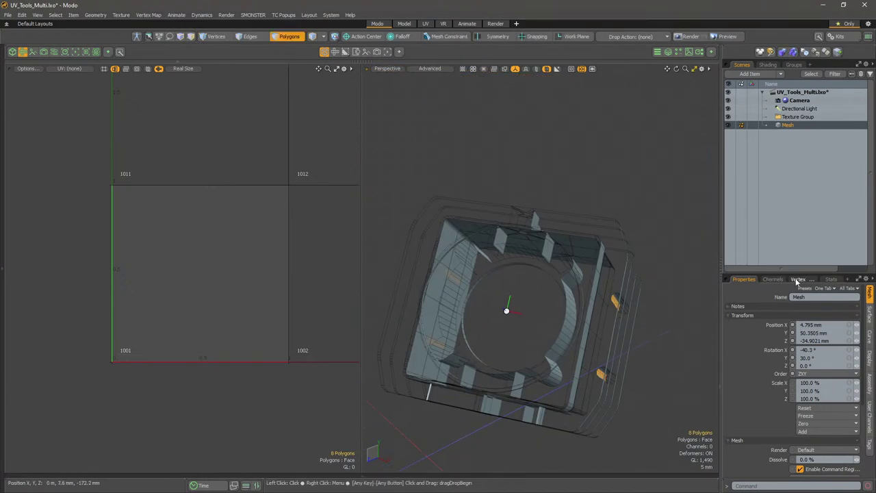
pyautogui.click(798, 279)
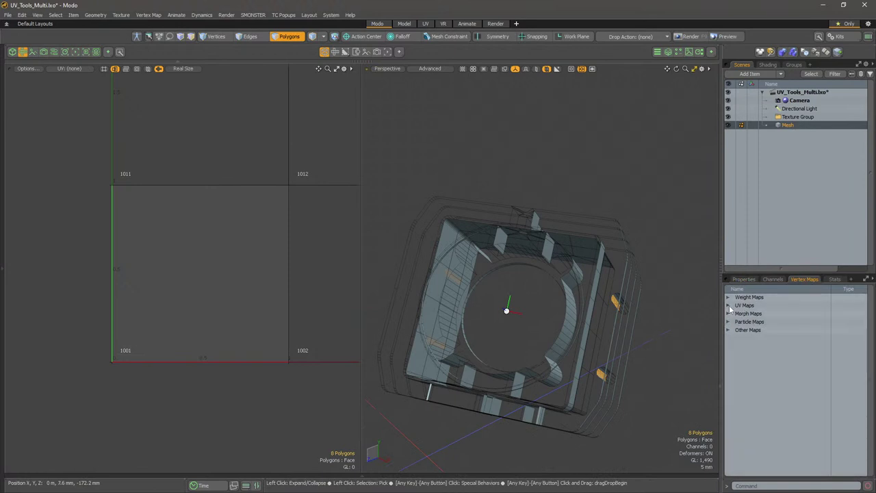
pyautogui.keyDown('alt'); pyautogui.moveTo(599, 271); pyautogui.dragTo(594, 237); pyautogui.keyUp('alt')
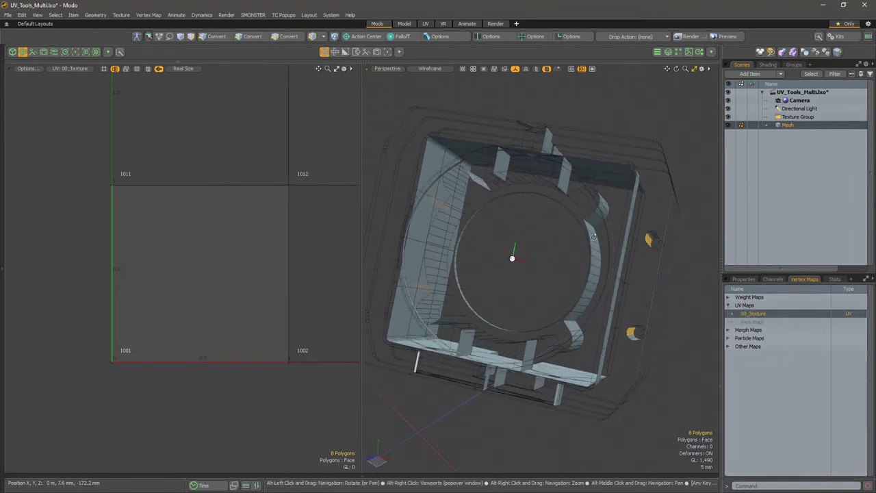
# Unwrap the walls of the four side holes with a rectangle unwrap and hide them
pyautogui.keyDown('alt'); pyautogui.scroll(4, 662, 242); pyautogui.keyUp('alt')
pyautogui.keyDown('alt'); pyautogui.moveTo(662, 242); pyautogui.dragTo(592, 260, button='middle'); pyautogui.keyUp('alt')
pyautogui.keyDown('alt'); pyautogui.scroll(3, 595, 259); pyautogui.keyUp('alt')
pyautogui.press('u')
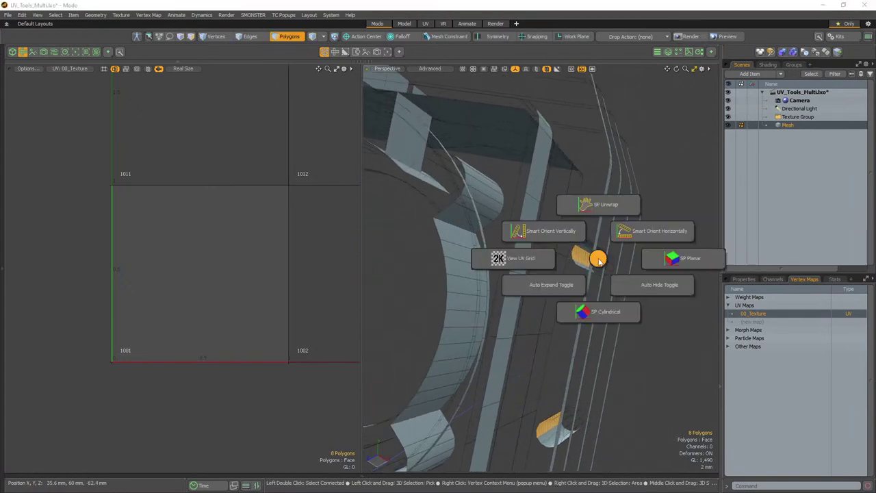
pyautogui.click(596, 205)
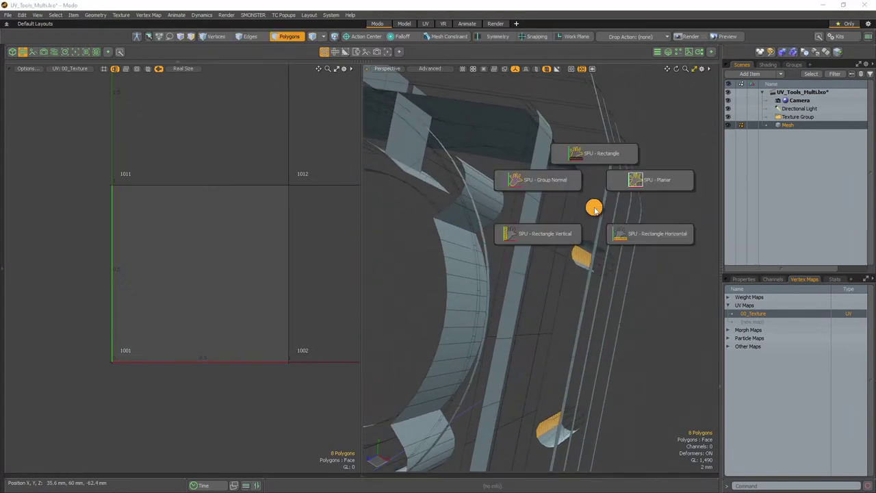
pyautogui.click(599, 157)
pyautogui.press('h')
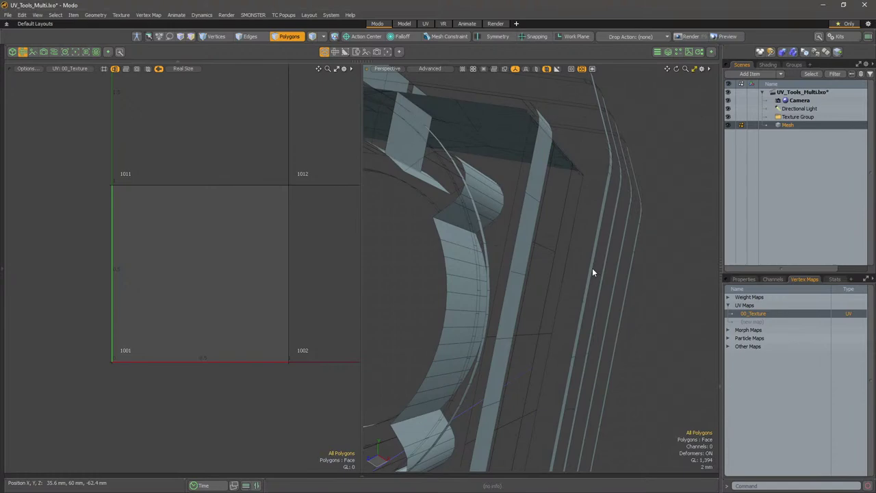
# Select the first rounded corner wall beside Mesh's central opening and start adding polygons of the neighbouring ones
pyautogui.scroll(-6, 593, 267)
pyautogui.keyDown('alt'); pyautogui.moveTo(593, 268); pyautogui.dragTo(521, 341); pyautogui.keyUp('alt')
pyautogui.scroll(5, 534, 294)
pyautogui.keyDown('shift'); pyautogui.click(497, 322); pyautogui.keyUp('shift')
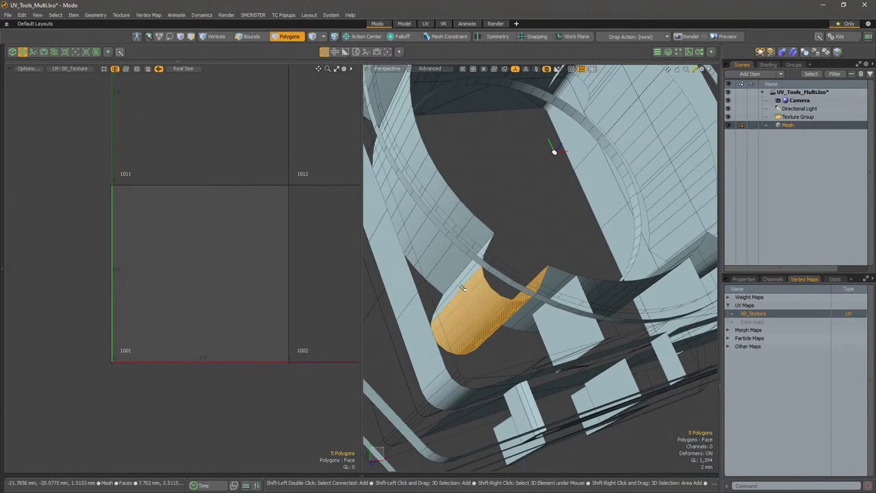
pyautogui.keyDown('alt'); pyautogui.moveTo(460, 279); pyautogui.dragTo(527, 317); pyautogui.keyUp('alt')
pyautogui.keyDown('alt'); pyautogui.moveTo(543, 389); pyautogui.dragTo(474, 209); pyautogui.keyUp('alt')
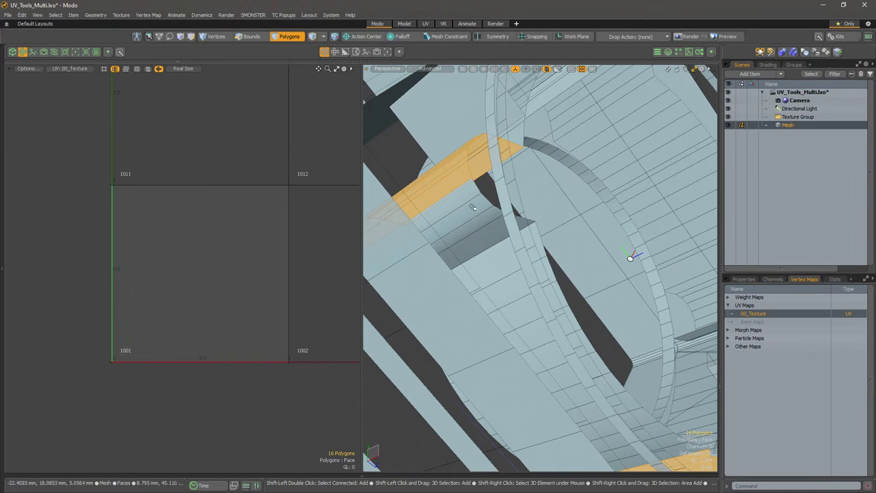
# Add the remaining rounded corner wall polygons so that all four corners around the central opening are selected
pyautogui.scroll(-5, 571, 223)
pyautogui.moveTo(572, 222)
pyautogui.keyDown('alt'); pyautogui.mouseDown()
pyautogui.moveTo(534, 267)
pyautogui.moveTo(561, 287)
pyautogui.moveTo(505, 319)
pyautogui.mouseUp(); pyautogui.keyUp('alt')
pyautogui.scroll(5, 563, 281)
pyautogui.keyDown('shift'); pyautogui.moveTo(543, 279); pyautogui.dragTo(522, 312); pyautogui.keyUp('shift')
pyautogui.moveTo(522, 312)
pyautogui.keyDown('alt'); pyautogui.mouseDown()
pyautogui.moveTo(557, 291)
pyautogui.moveTo(547, 312)
pyautogui.moveTo(471, 320)
pyautogui.moveTo(615, 236)
pyautogui.moveTo(538, 305)
pyautogui.mouseUp(); pyautogui.keyUp('alt')
pyautogui.scroll(4, 547, 313)
pyautogui.scroll(-5, 476, 323)
pyautogui.scroll(6, 538, 305)
pyautogui.keyDown('shift'); pyautogui.moveTo(518, 364); pyautogui.dragTo(534, 293); pyautogui.keyUp('shift')
pyautogui.keyDown('shift'); pyautogui.moveTo(534, 293); pyautogui.dragTo(537, 300); pyautogui.keyUp('shift')
# Unwrap the four selected rounded corner walls with SPU - Rectangle
pyautogui.scroll(-5, 491, 247)
pyautogui.keyDown('alt'); pyautogui.moveTo(492, 247); pyautogui.dragTo(615, 201); pyautogui.keyUp('alt')
pyautogui.hotkey('ctrl', '4')
pyautogui.click(615, 143)
pyautogui.click(617, 103)
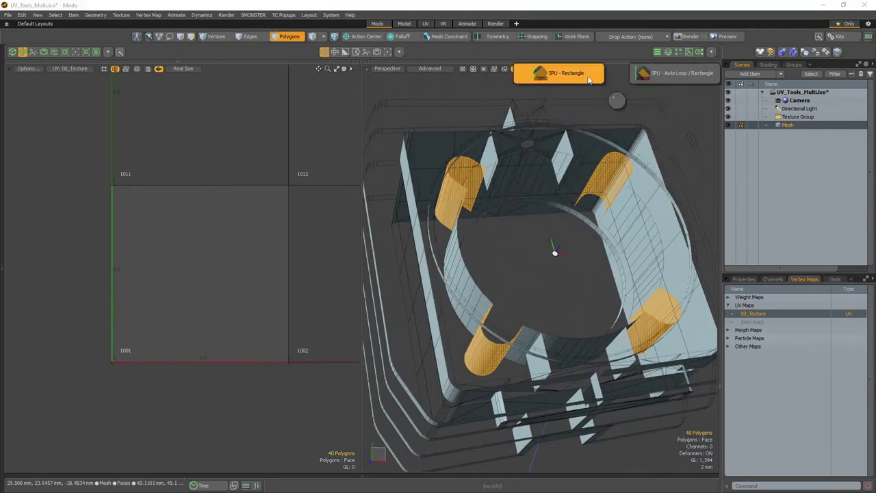
pyautogui.click(589, 80)
# Select the curved wall polygons on the two opposite lateral sides of the central round opening
pyautogui.moveTo(542, 239)
pyautogui.keyDown('alt'); pyautogui.mouseDown()
pyautogui.moveTo(480, 280)
pyautogui.moveTo(461, 249)
pyautogui.mouseUp(); pyautogui.keyUp('alt')
pyautogui.press('KP_8')
pyautogui.keyDown('alt'); pyautogui.moveTo(500, 333); pyautogui.dragTo(480, 307); pyautogui.keyUp('alt')
pyautogui.keyDown('alt'); pyautogui.moveTo(452, 210); pyautogui.dragTo(484, 195); pyautogui.keyUp('alt')
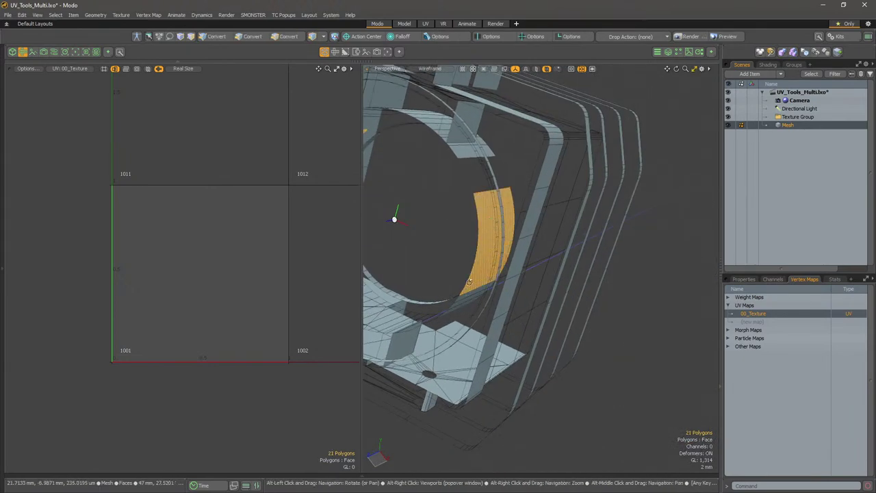
pyautogui.keyDown('alt'); pyautogui.moveTo(469, 293); pyautogui.dragTo(477, 251); pyautogui.keyUp('alt')
pyautogui.keyDown('alt'); pyautogui.moveTo(427, 295); pyautogui.dragTo(569, 236); pyautogui.keyUp('alt')
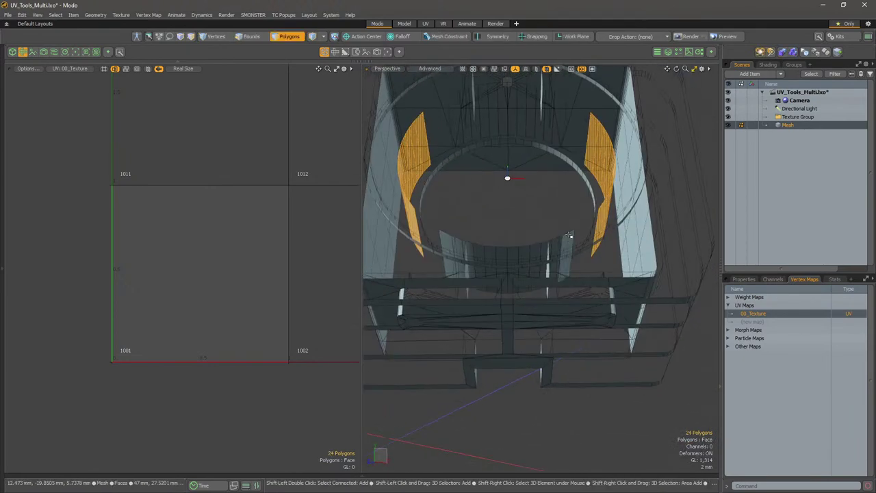
# Add the curved wall section along the lower side of the central opening to the selection
pyautogui.keyDown('alt'); pyautogui.moveTo(550, 248); pyautogui.dragTo(512, 243); pyautogui.keyUp('alt')
pyautogui.keyDown('shift'); pyautogui.click(513, 242); pyautogui.keyUp('shift')
pyautogui.keyDown('alt'); pyautogui.moveTo(536, 282); pyautogui.dragTo(484, 252); pyautogui.keyUp('alt')
pyautogui.keyDown('ctrl'); pyautogui.click(493, 293); pyautogui.keyUp('ctrl')
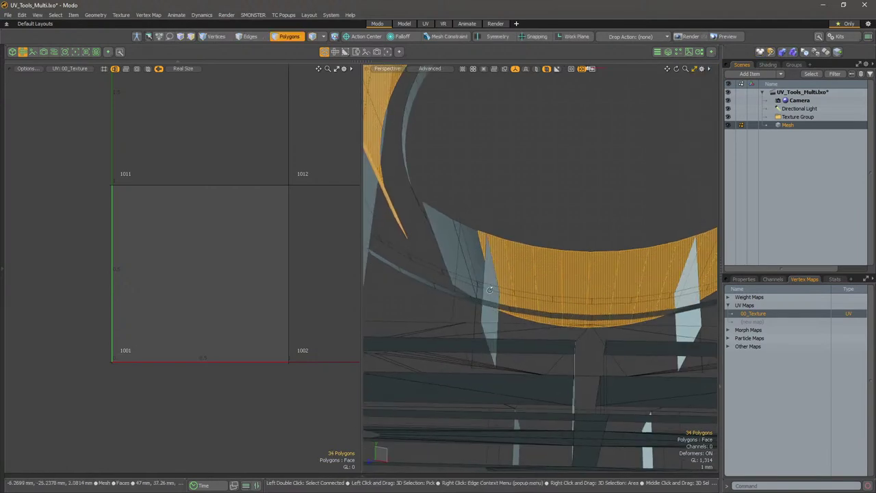
pyautogui.keyDown('alt'); pyautogui.moveTo(493, 293); pyautogui.dragTo(469, 260); pyautogui.keyUp('alt')
# Add the curved wall section along the upper side of the central opening so that all four curved sections are selected
pyautogui.keyDown('alt'); pyautogui.moveTo(401, 274); pyautogui.dragTo(501, 252); pyautogui.keyUp('alt')
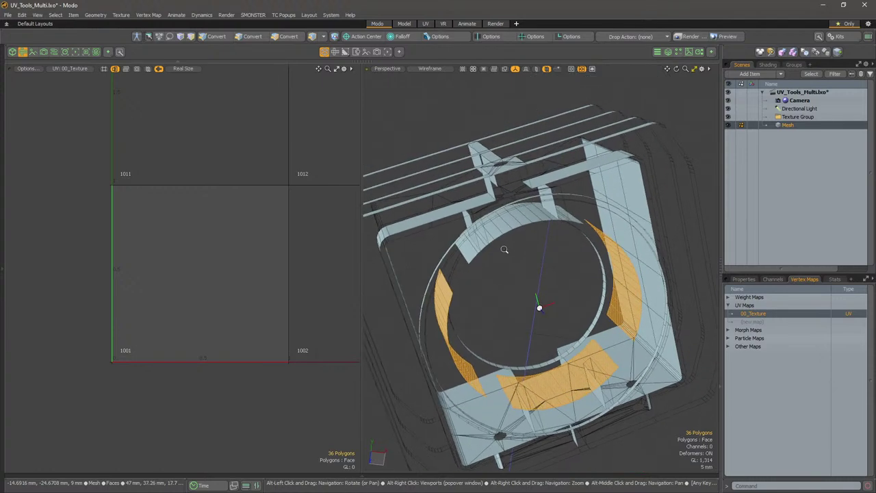
pyautogui.scroll(5, 493, 248)
pyautogui.keyDown('alt'); pyautogui.moveTo(443, 243); pyautogui.dragTo(445, 269); pyautogui.keyUp('alt')
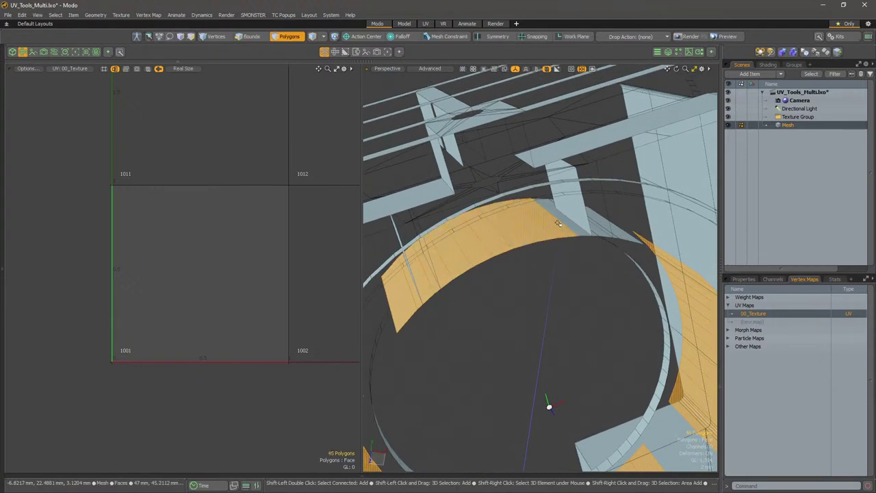
pyautogui.keyDown('alt'); pyautogui.moveTo(617, 250); pyautogui.dragTo(495, 254); pyautogui.keyUp('alt')
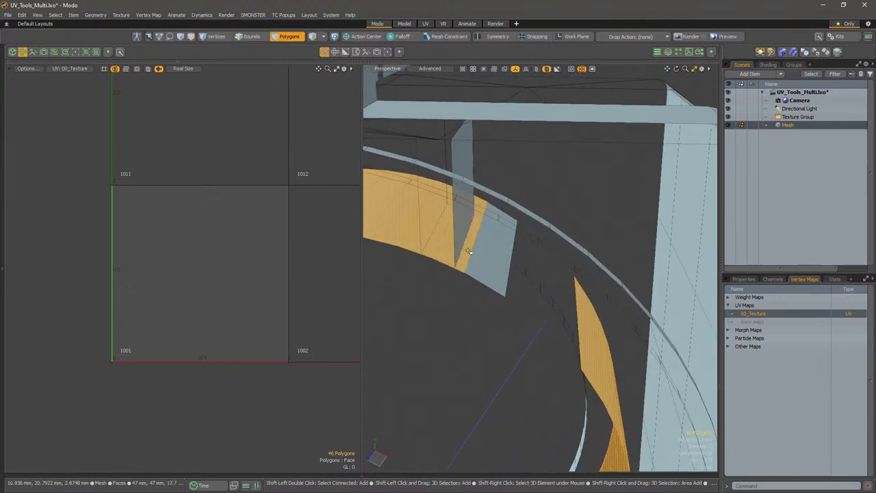
pyautogui.scroll(-5, 489, 268)
pyautogui.moveTo(489, 350)
pyautogui.keyDown('alt'); pyautogui.mouseDown()
pyautogui.moveTo(569, 219)
pyautogui.moveTo(535, 252)
pyautogui.mouseUp(); pyautogui.keyUp('alt')
pyautogui.press('KP_4')
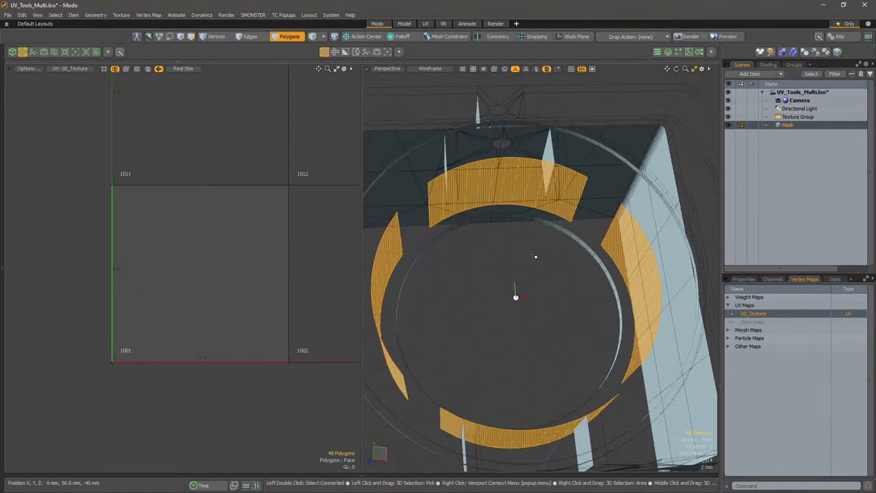
# Unwrap the four selected curved wall sections of the central opening with SPU - Rectangle
pyautogui.hotkey('ctrl', 'u')
pyautogui.click(547, 203)
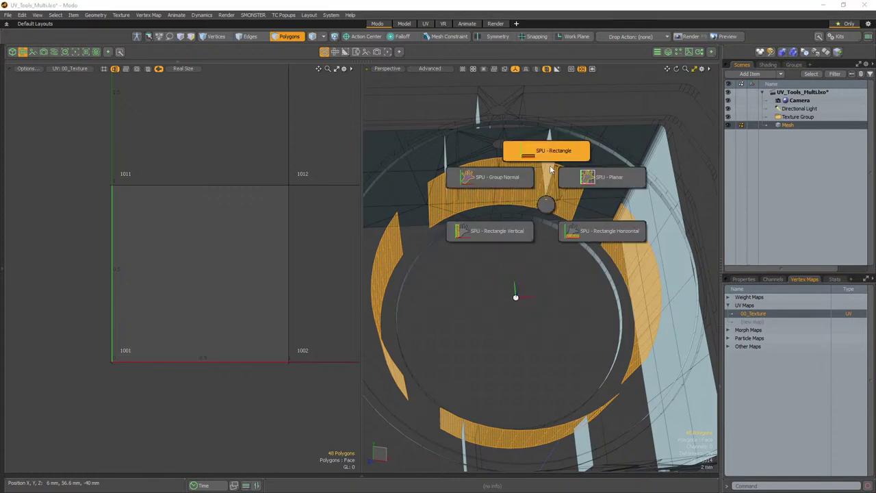
pyautogui.click(549, 148)
pyautogui.click(529, 126)
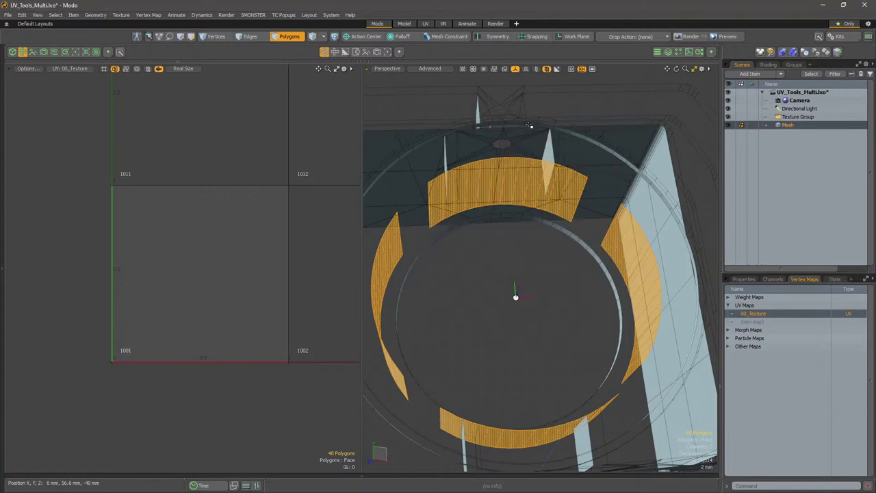
# Select two adjacent wall polygons at the top of the thin circular ring
pyautogui.click(581, 260)
pyautogui.keyDown('alt'); pyautogui.moveTo(567, 284); pyautogui.dragTo(528, 283); pyautogui.keyUp('alt')
pyautogui.moveTo(537, 218)
pyautogui.mouseDown()
pyautogui.moveTo(527, 219)
pyautogui.moveTo(529, 252)
pyautogui.mouseUp()
pyautogui.scroll(5, 532, 188)
pyautogui.keyDown('ctrl'); pyautogui.moveTo(548, 182); pyautogui.dragTo(521, 184); pyautogui.keyUp('ctrl')
pyautogui.keyDown('alt'); pyautogui.keyDown('shift'); pyautogui.moveTo(530, 301); pyautogui.dragTo(527, 255); pyautogui.keyUp('shift'); pyautogui.keyUp('alt')
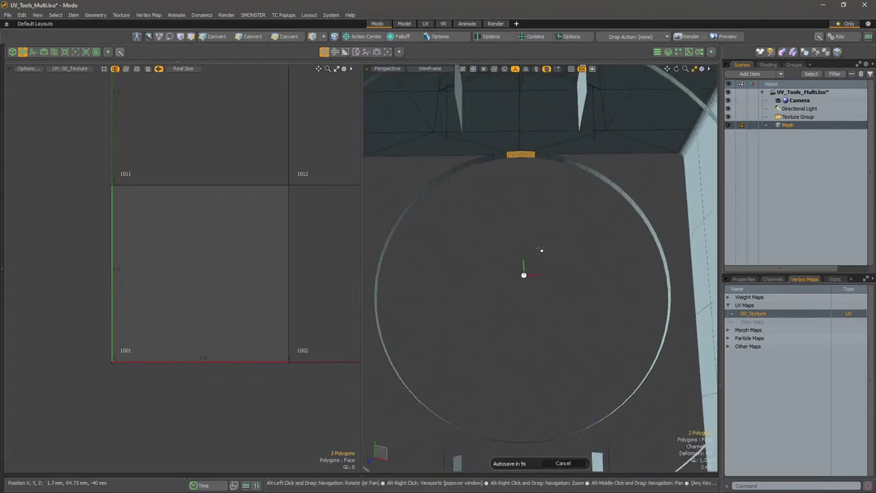
# Unwrap the thin circular ring's wall with SPU - Rectangle, starting from the selected polygons
pyautogui.hotkey('ctrl', 'u')
pyautogui.click(545, 196)
pyautogui.click(551, 153)
pyautogui.click(575, 128)
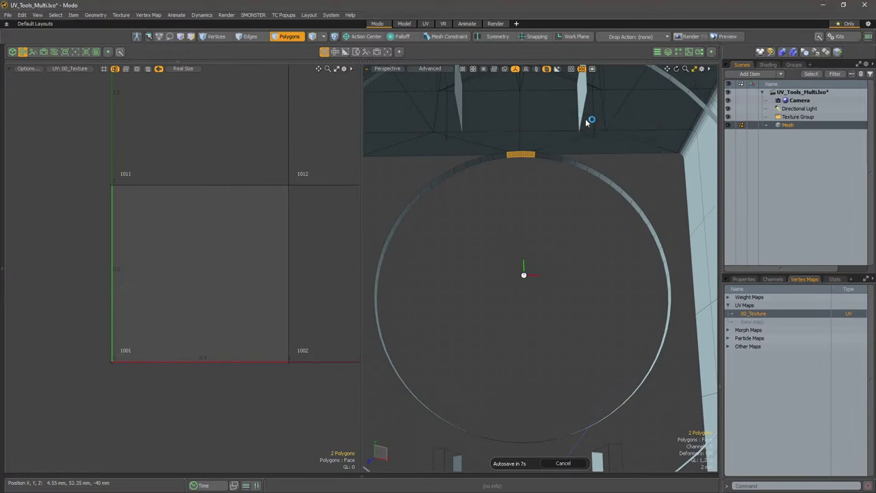
# Show the whole mesh again and select the upper of the two longest strip islands in the UV layout
pyautogui.scroll(-5, 569, 202)
pyautogui.keyDown('alt'); pyautogui.moveTo(542, 197); pyautogui.dragTo(543, 266); pyautogui.keyUp('alt')
pyautogui.scroll(5, 243, 339)
pyautogui.click(170, 244)
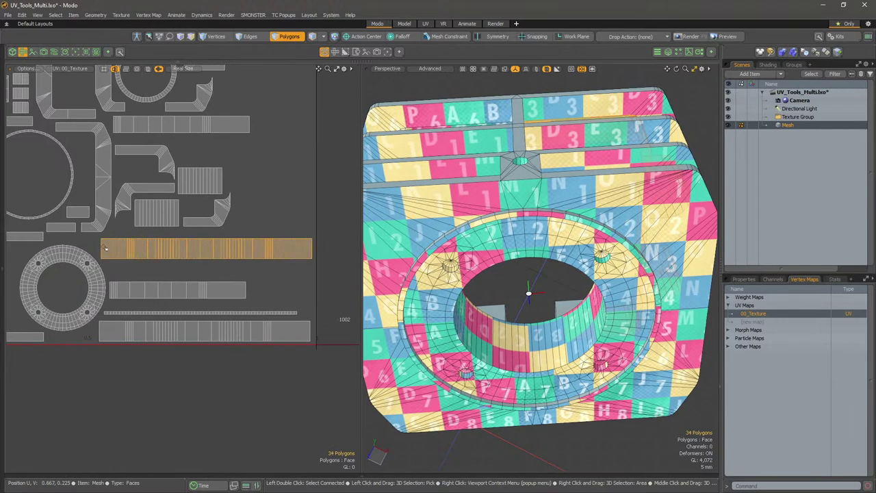
pyautogui.scroll(-3, 288, 313)
pyautogui.scroll(4, 210, 291)
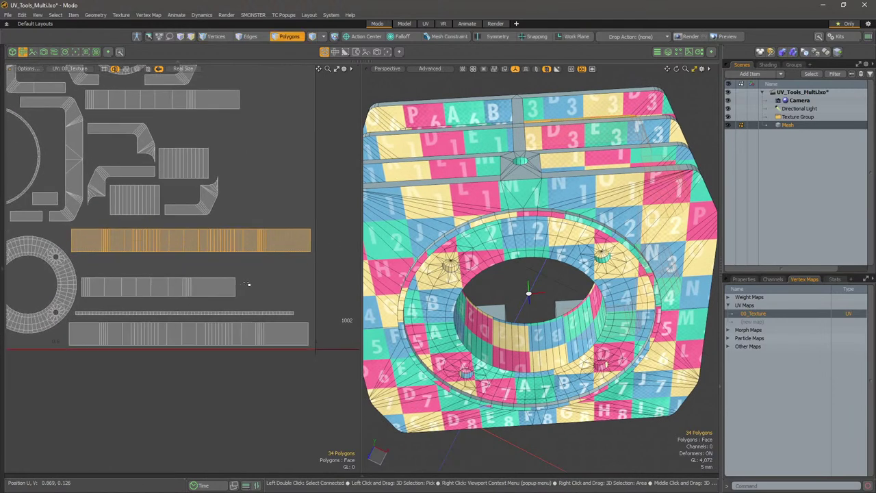
# Select all five straight horizontal strip islands in the lower part of the UV layout, including the very thin ring strip
pyautogui.moveTo(234, 285); pyautogui.dragTo(122, 289)
pyautogui.scroll(-3, 247, 255)
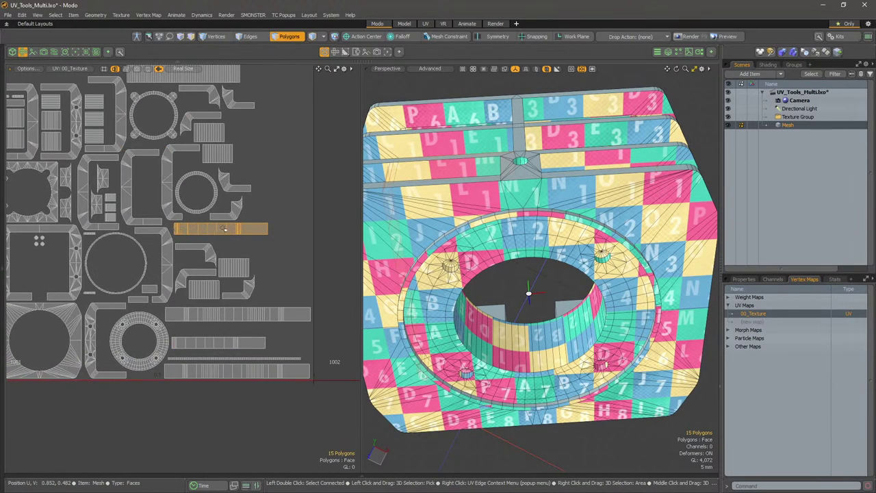
pyautogui.scroll(1, 261, 289)
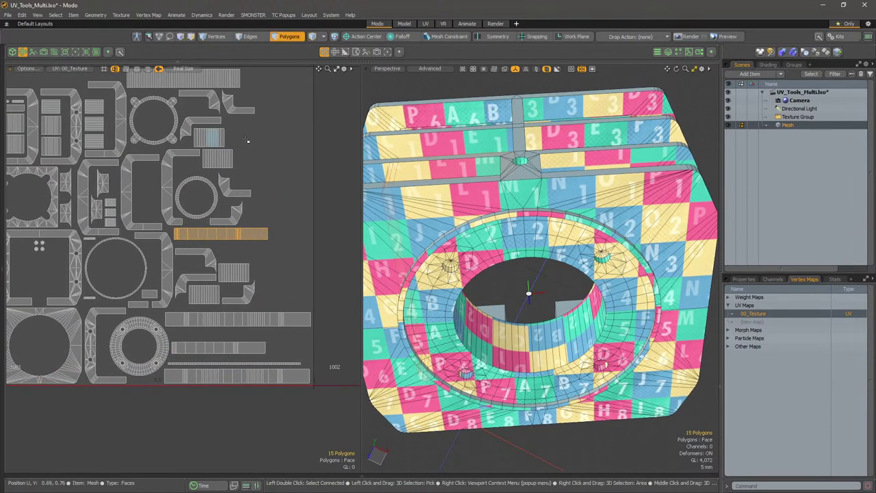
pyautogui.keyDown('alt'); pyautogui.moveTo(253, 289); pyautogui.dragTo(237, 220); pyautogui.keyUp('alt')
pyautogui.scroll(2, 239, 222)
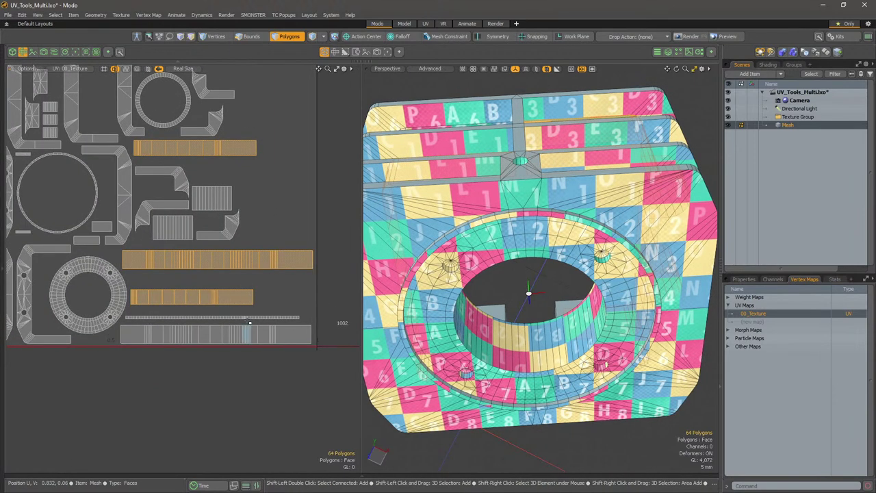
pyautogui.keyDown('shift'); pyautogui.doubleClick(253, 333); pyautogui.keyUp('shift')
pyautogui.keyDown('alt'); pyautogui.moveTo(237, 246); pyautogui.dragTo(269, 302); pyautogui.keyUp('alt')
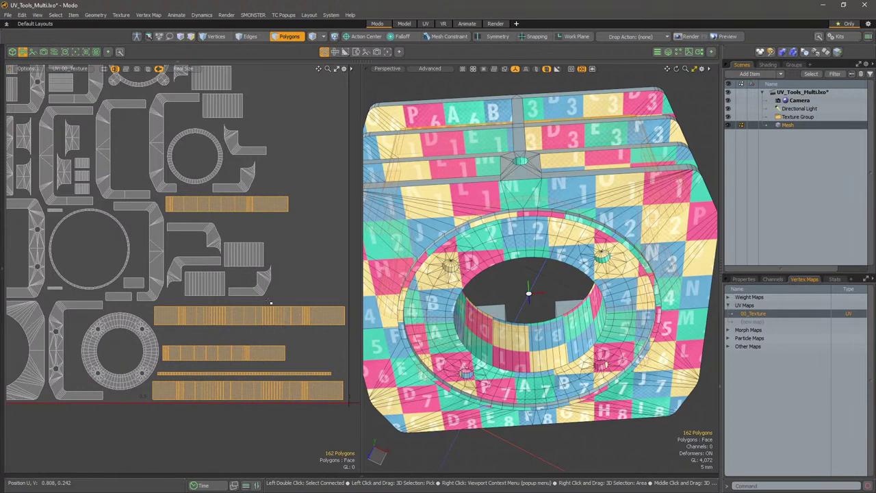
pyautogui.keyDown('alt'); pyautogui.moveTo(304, 232); pyautogui.dragTo(302, 255); pyautogui.keyUp('alt')
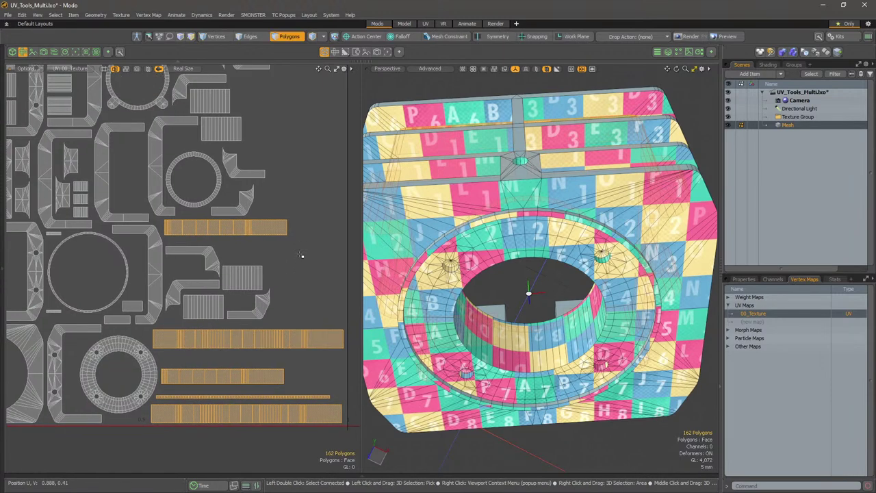
# Open the SMONSTER Quick Keymaps palette to view the option that sets all standard kits' default keymaps, and close it
pyautogui.click(254, 16)
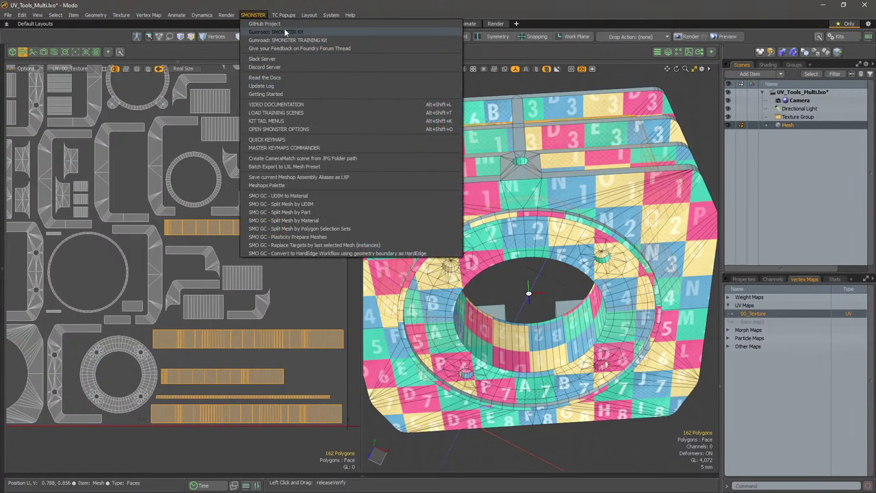
pyautogui.click(289, 139)
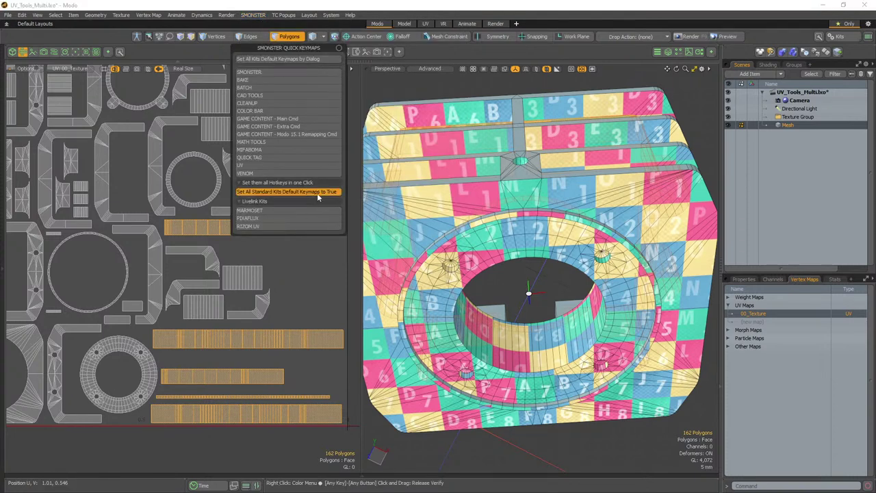
pyautogui.click(371, 4)
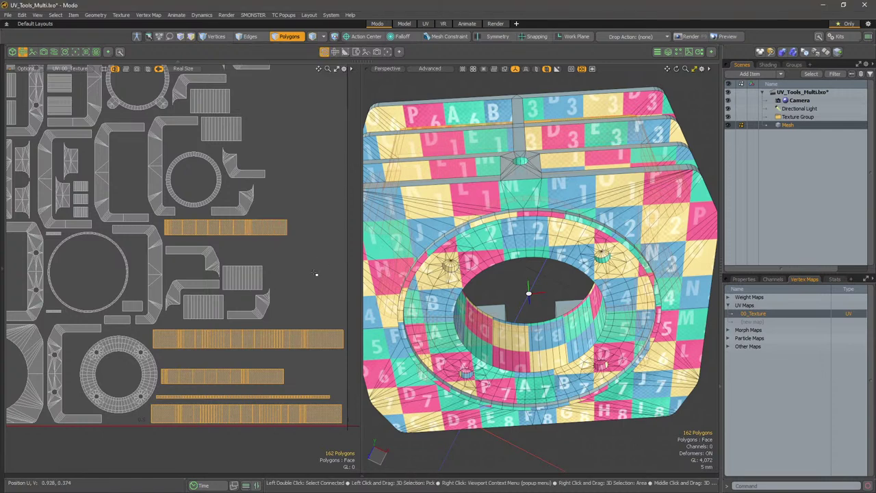
# Turn the five selected strip islands upright with Smart Orient Vertically
pyautogui.keyDown('alt'); pyautogui.moveTo(309, 269); pyautogui.dragTo(308, 221); pyautogui.keyUp('alt')
pyautogui.hotkey('ctrl', 'space')
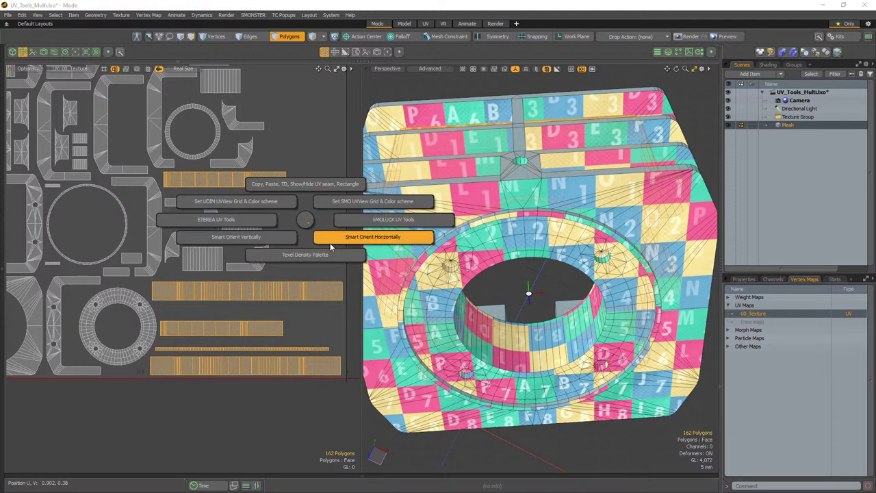
pyautogui.click(236, 237)
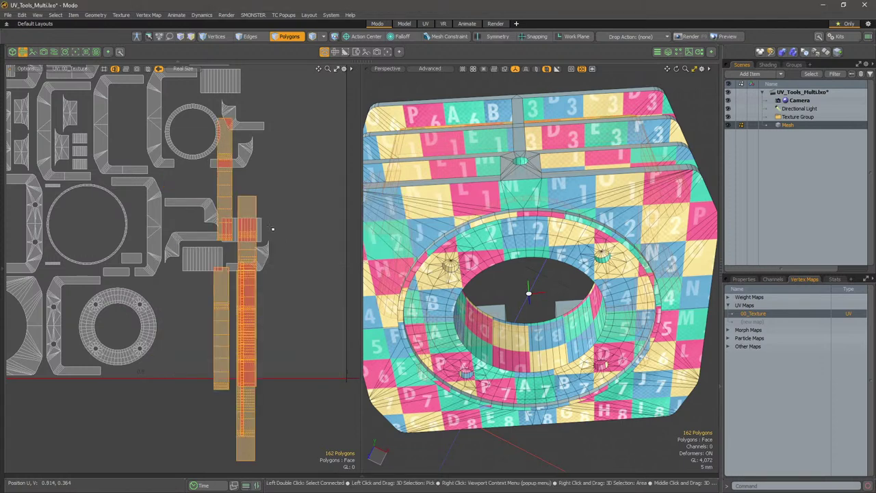
pyautogui.keyDown('alt'); pyautogui.moveTo(268, 257); pyautogui.dragTo(248, 222); pyautogui.keyUp('alt')
pyautogui.scroll(3, 248, 219)
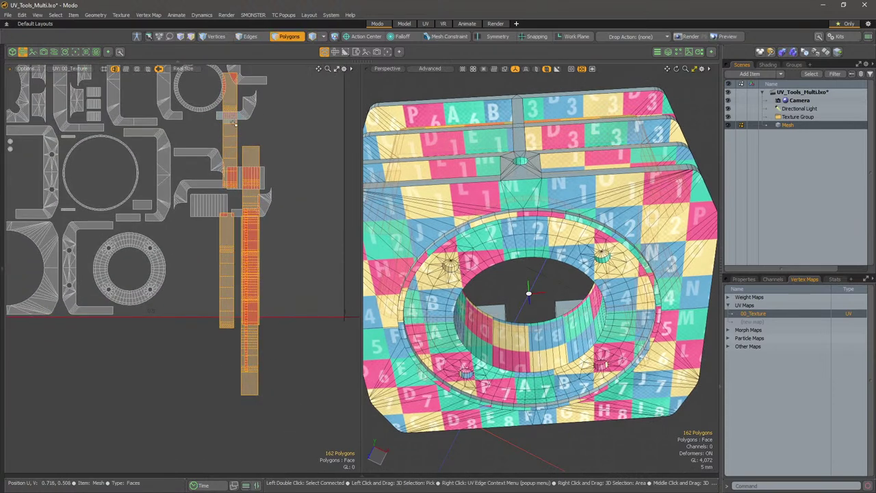
pyautogui.keyDown('alt'); pyautogui.moveTo(235, 140); pyautogui.dragTo(241, 166); pyautogui.keyUp('alt')
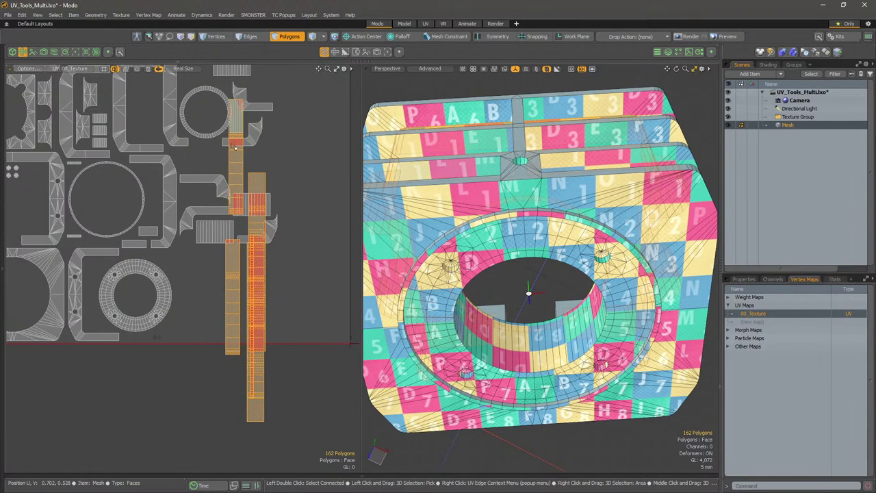
pyautogui.keyDown('shift'); pyautogui.click(254, 201); pyautogui.keyUp('shift')
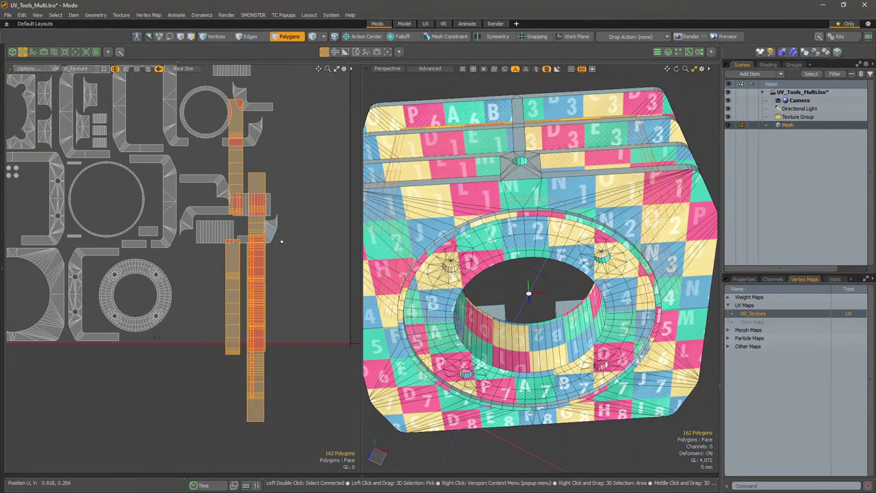
pyautogui.scroll(6, 285, 242)
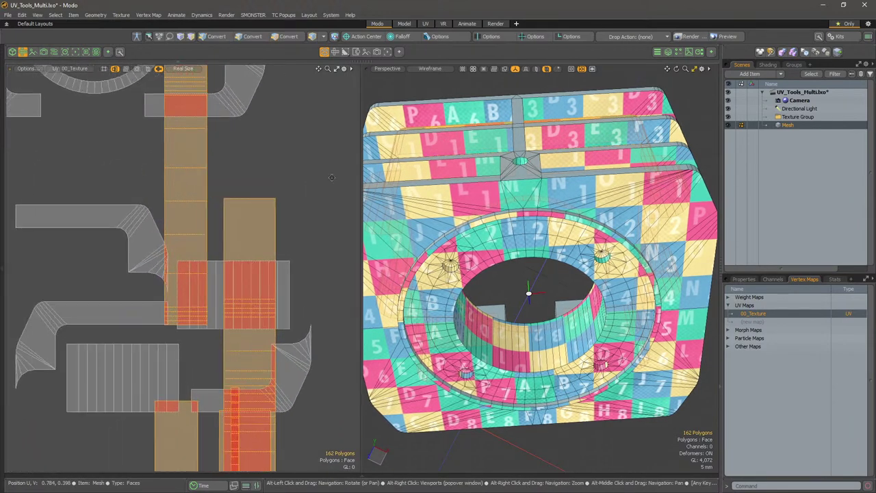
# Return to polygon selection and apply Smart Orient Vertically to the selected strip islands again
pyautogui.press('1')
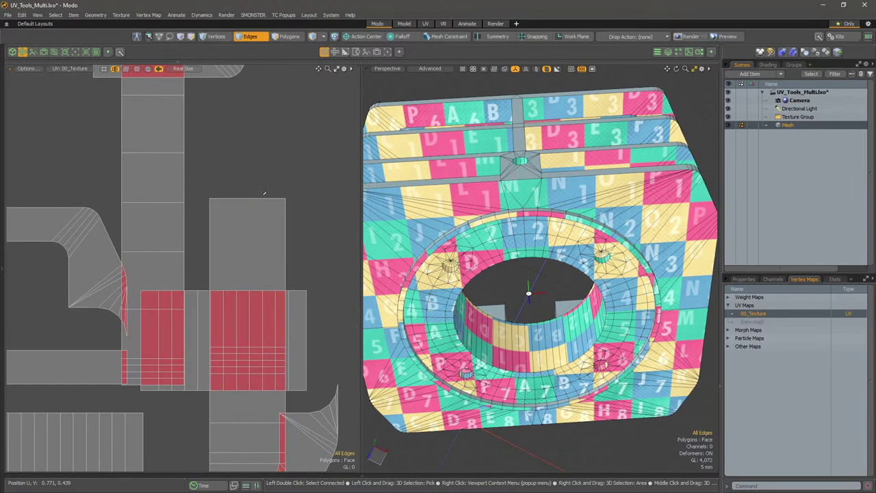
pyautogui.press('3')
pyautogui.hotkey('ctrl', 'space')
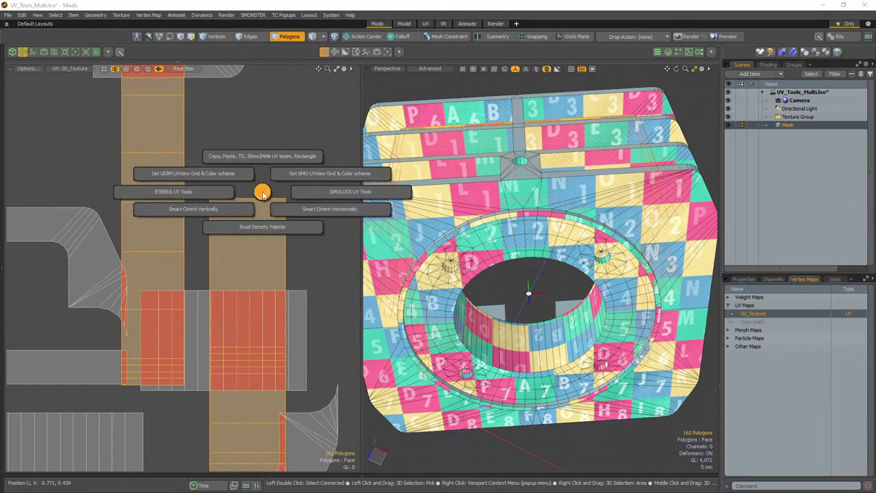
pyautogui.click(239, 209)
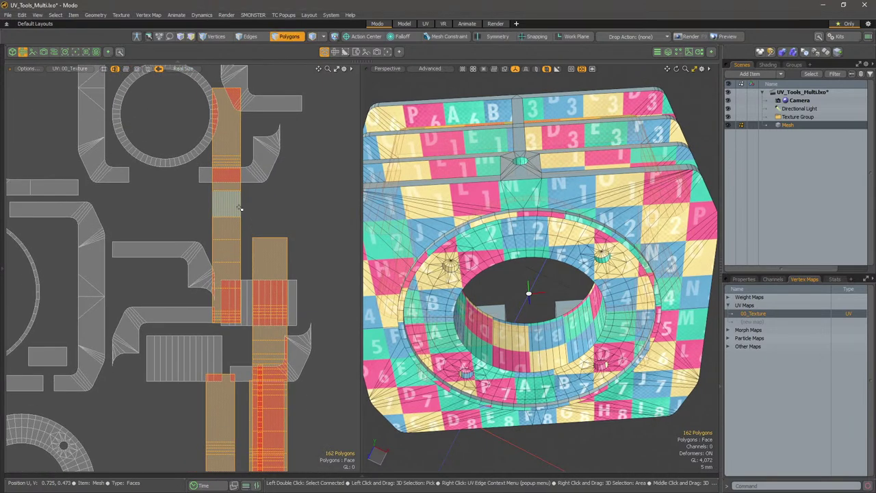
# Select one vertical side edge on each of two upright strip islands and apply Smart Orient Horizontally to them
pyautogui.press('2')
pyautogui.scroll(1, 258, 217)
pyautogui.keyDown('alt'); pyautogui.scroll(2, 257, 217); pyautogui.keyUp('alt')
pyautogui.keyDown('alt'); pyautogui.moveTo(309, 260); pyautogui.dragTo(232, 248); pyautogui.keyUp('alt')
pyautogui.scroll(-3, 277, 231)
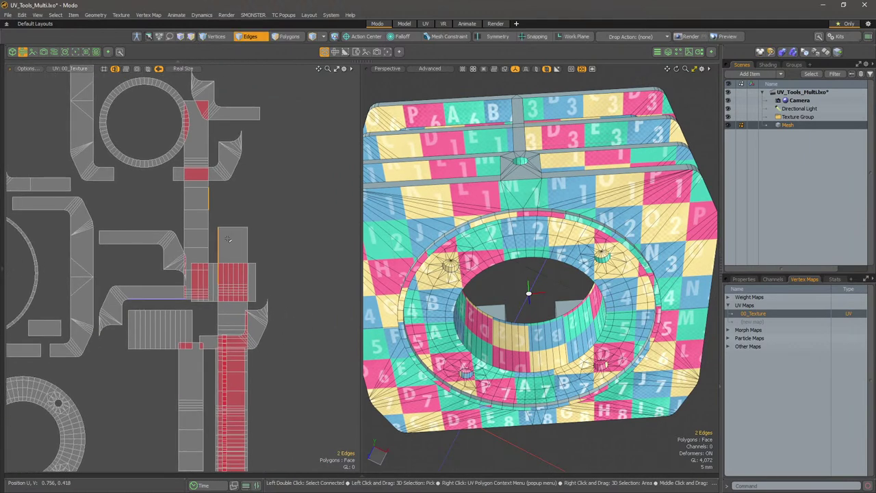
pyautogui.hotkey('ctrl', 'space')
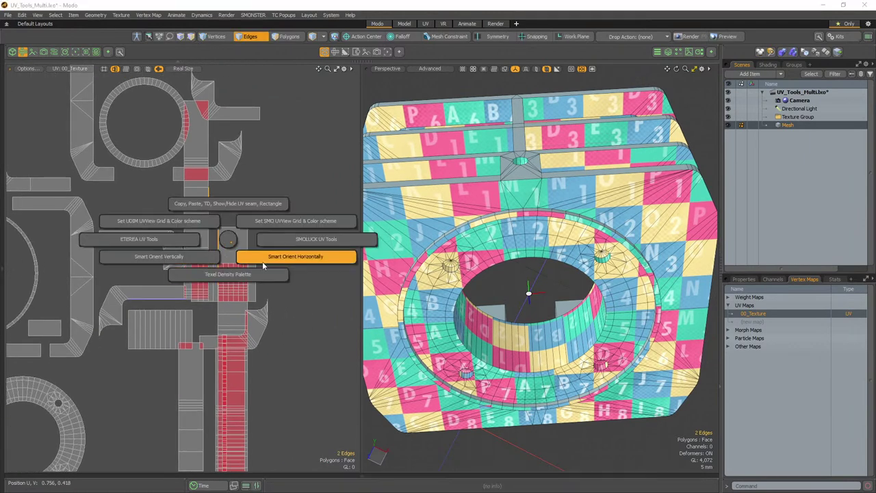
pyautogui.click(262, 259)
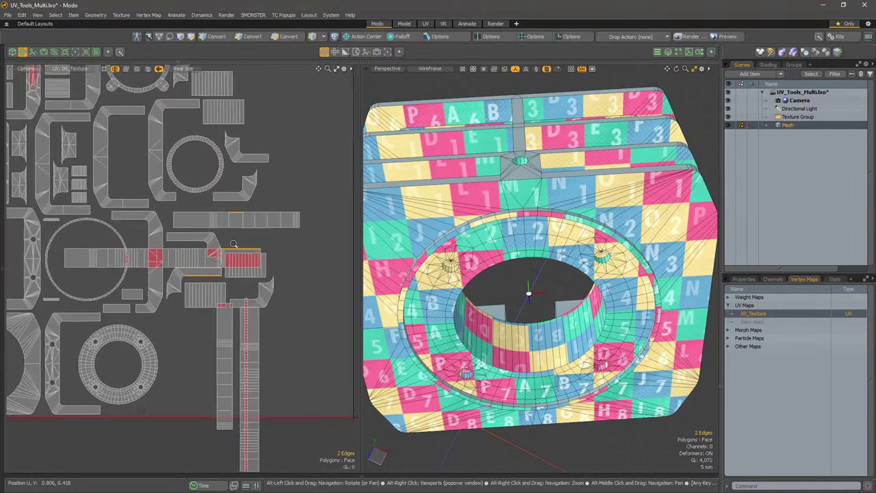
# Check the reoriented strips by selecting their islands in polygon mode, clear the selection and review the UV layout
pyautogui.press('space')
pyautogui.press('space')
pyautogui.press('space')
pyautogui.press('space')
pyautogui.doubleClick(244, 255)
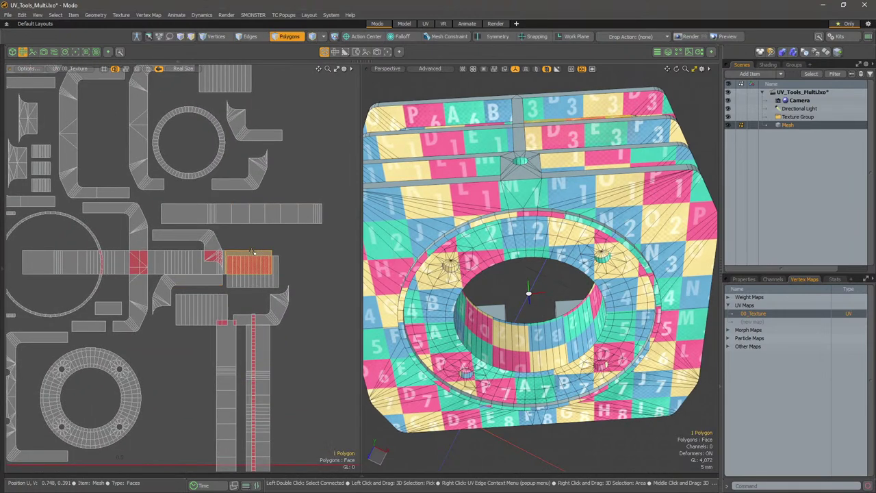
pyautogui.keyDown('shift'); pyautogui.doubleClick(267, 219); pyautogui.keyUp('shift')
pyautogui.keyDown('alt'); pyautogui.moveTo(329, 248); pyautogui.dragTo(317, 235); pyautogui.keyUp('alt')
pyautogui.click(310, 211)
pyautogui.scroll(-3, 305, 211)
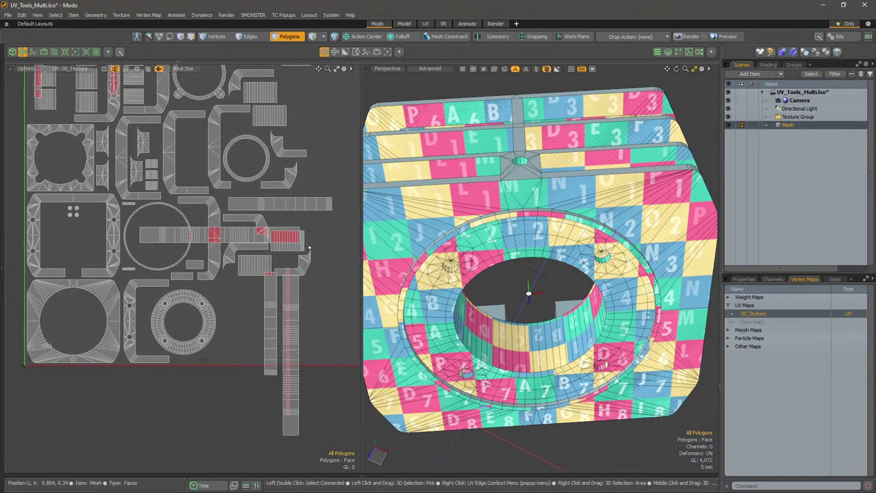
pyautogui.keyDown('alt'); pyautogui.moveTo(267, 169); pyautogui.dragTo(266, 248); pyautogui.keyUp('alt')
pyautogui.keyDown('alt'); pyautogui.moveTo(265, 249); pyautogui.dragTo(263, 231, button='middle'); pyautogui.keyUp('alt')
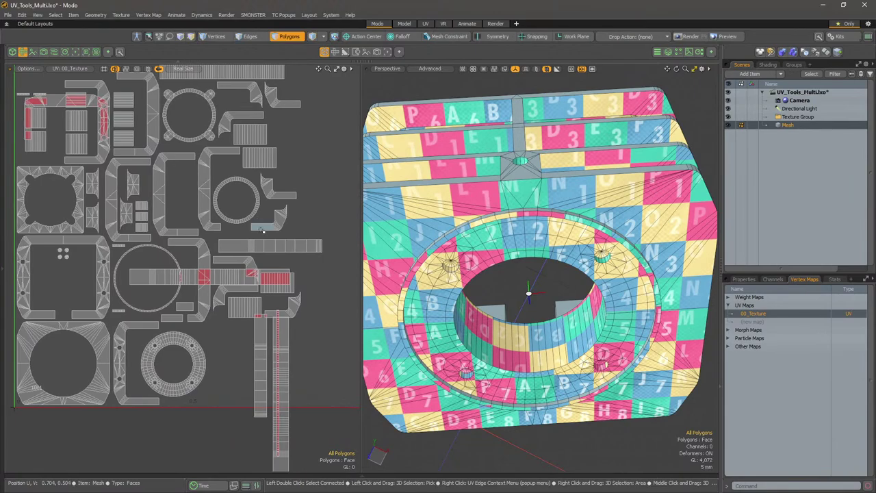
# Hide the polygons that are already unwrapped, leaving only the remaining faces without UVs visible
pyautogui.keyDown('alt'); pyautogui.moveTo(472, 198); pyautogui.dragTo(488, 291); pyautogui.keyUp('alt')
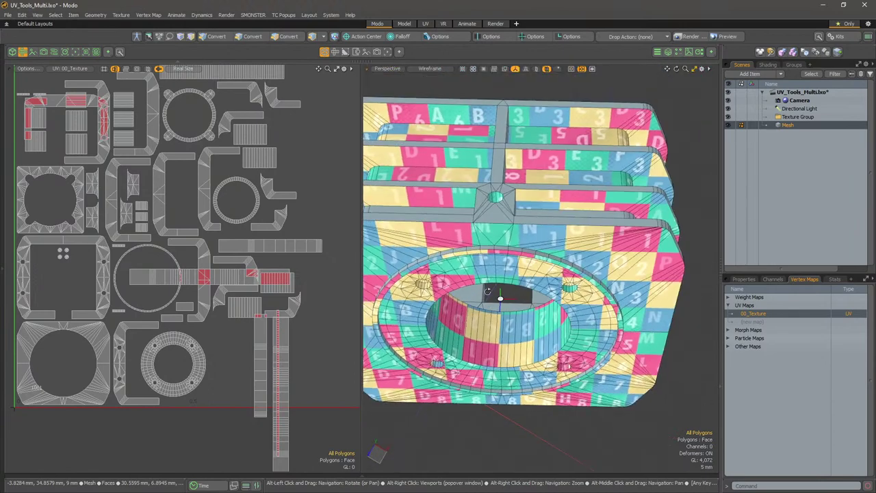
pyautogui.keyDown('alt'); pyautogui.moveTo(500, 257); pyautogui.dragTo(539, 244, button='right'); pyautogui.keyUp('alt')
pyautogui.moveTo(509, 239); pyautogui.dragTo(483, 238)
pyautogui.hotkey('ctrl', '3')
pyautogui.click(482, 190)
pyautogui.click(487, 133)
pyautogui.click(524, 110)
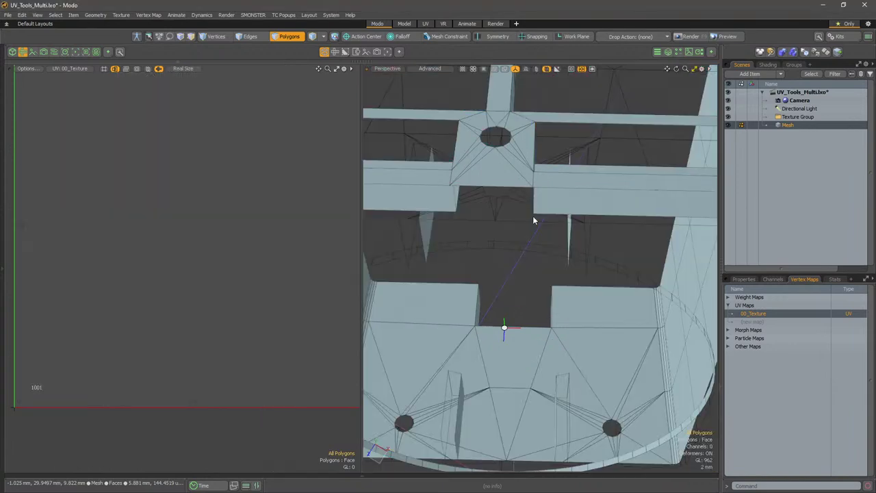
# Unhide all the polygons of the mesh
pyautogui.keyDown('alt'); pyautogui.moveTo(532, 215); pyautogui.dragTo(459, 241, button='right'); pyautogui.keyUp('alt')
pyautogui.keyDown('alt'); pyautogui.moveTo(460, 241); pyautogui.dragTo(579, 174); pyautogui.keyUp('alt')
pyautogui.moveTo(524, 270)
pyautogui.keyDown('alt'); pyautogui.mouseDown()
pyautogui.moveTo(488, 285)
pyautogui.moveTo(531, 279)
pyautogui.moveTo(510, 265)
pyautogui.mouseUp(); pyautogui.keyUp('alt')
pyautogui.press('u')
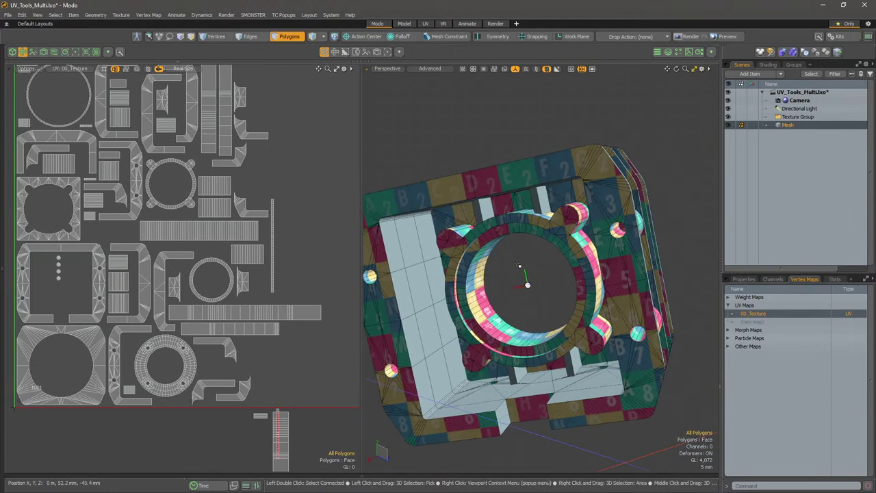
# Select the six unwrapped-side polygons of the two small upright tabs beside the central ring
pyautogui.keyDown('alt'); pyautogui.moveTo(524, 229); pyautogui.dragTo(522, 238); pyautogui.keyUp('alt')
pyautogui.scroll(3, 523, 229)
pyautogui.moveTo(552, 171)
pyautogui.mouseDown()
pyautogui.moveTo(536, 205)
pyautogui.moveTo(536, 185)
pyautogui.moveTo(582, 196)
pyautogui.moveTo(551, 205)
pyautogui.moveTo(447, 209)
pyautogui.mouseUp()
pyautogui.click(546, 195)
pyautogui.keyDown('shift'); pyautogui.click(570, 201); pyautogui.keyUp('shift')
pyautogui.keyDown('shift'); pyautogui.click(557, 198); pyautogui.keyUp('shift')
pyautogui.keyDown('shift'); pyautogui.moveTo(455, 226); pyautogui.dragTo(526, 255); pyautogui.keyUp('shift')
pyautogui.keyDown('shift'); pyautogui.click(495, 207); pyautogui.keyUp('shift')
# Turn off the automatic hiding of polygons that have just been unwrapped
pyautogui.press('u')
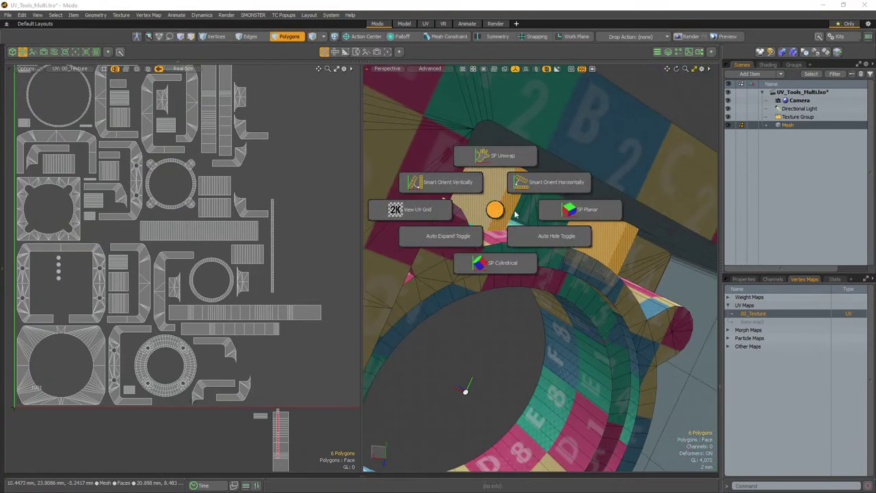
pyautogui.click(524, 237)
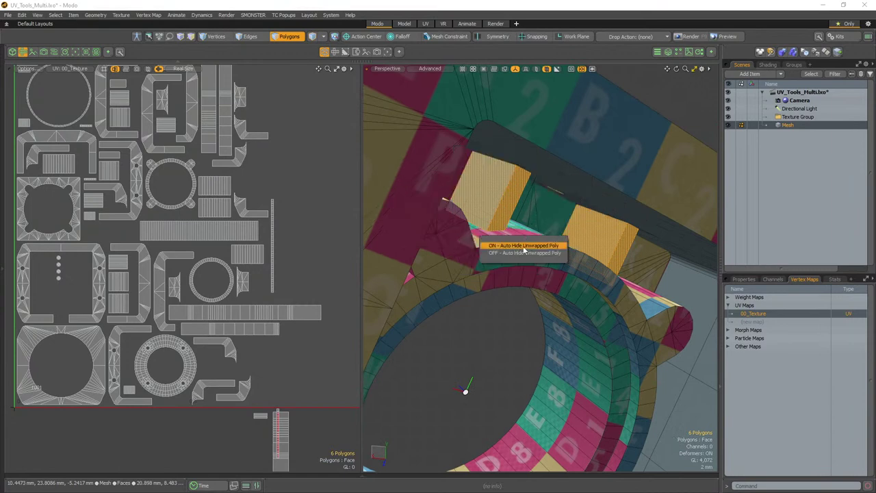
pyautogui.click(524, 256)
# Unwrap the six selected tab polygons with the SP Unwrap Group Normal method
pyautogui.keyDown('alt'); pyautogui.moveTo(524, 256); pyautogui.dragTo(485, 218); pyautogui.keyUp('alt')
pyautogui.press('u')
pyautogui.click(484, 167)
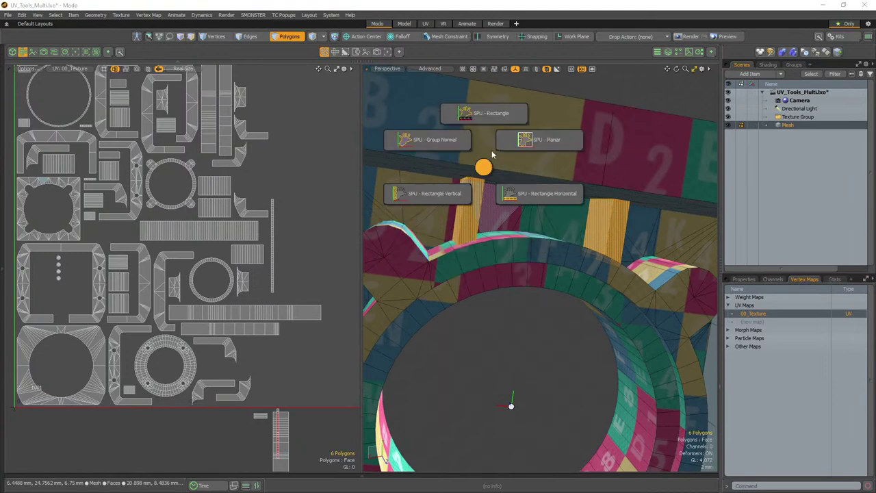
pyautogui.click(457, 140)
pyautogui.click(472, 92)
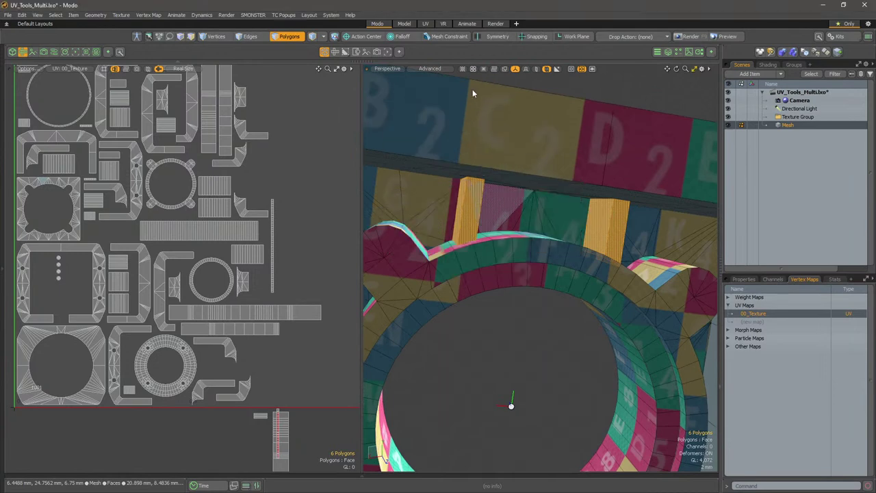
# Select all the UV islands in the UV layout and hide their polygons
pyautogui.keyDown('alt'); pyautogui.moveTo(507, 194); pyautogui.dragTo(519, 283); pyautogui.keyUp('alt')
pyautogui.scroll(-3, 473, 222)
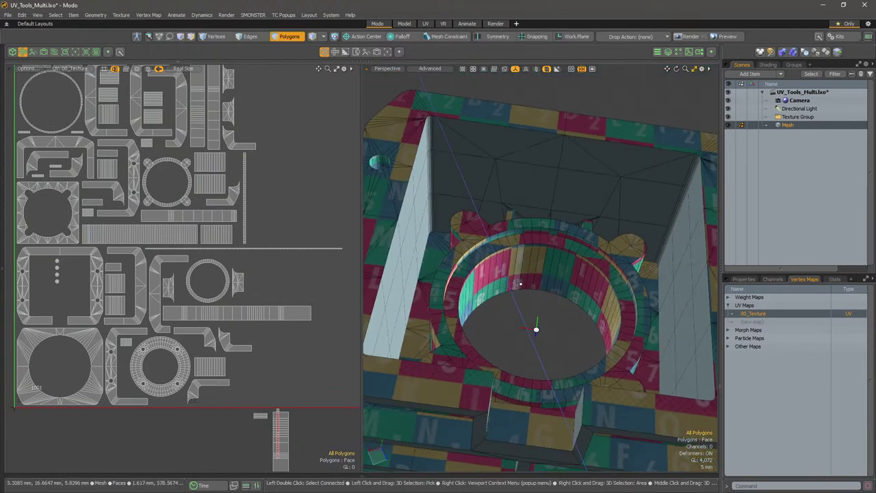
pyautogui.scroll(-3, 334, 198)
pyautogui.keyDown('alt'); pyautogui.moveTo(335, 199); pyautogui.dragTo(274, 246); pyautogui.keyUp('alt')
pyautogui.moveTo(306, 127)
pyautogui.mouseDown(button='right')
pyautogui.moveTo(4, 190)
pyautogui.moveTo(361, 195)
pyautogui.moveTo(350, 187)
pyautogui.mouseUp(button='right')
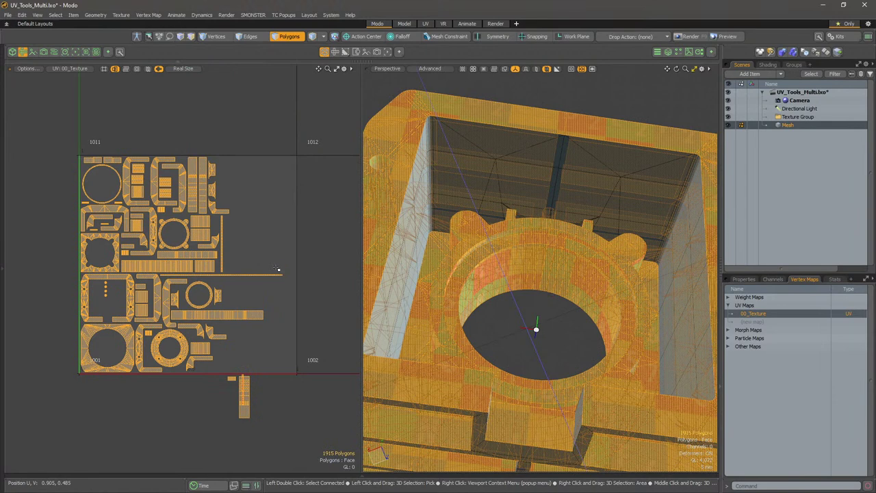
pyautogui.keyDown('alt'); pyautogui.moveTo(291, 257); pyautogui.dragTo(310, 231); pyautogui.keyUp('alt')
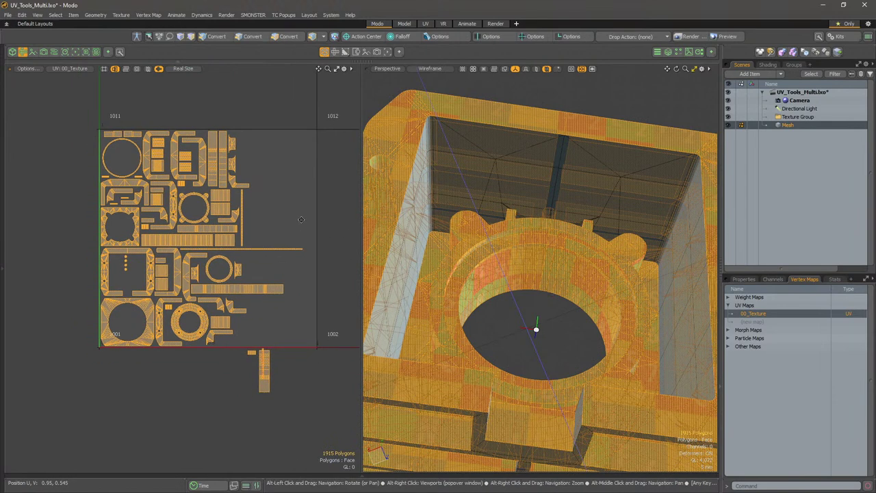
pyautogui.press('h')
# Select the 34 polygons forming the large flat inner wall between the two side walls
pyautogui.keyDown('alt'); pyautogui.keyDown('shift'); pyautogui.moveTo(506, 254); pyautogui.dragTo(557, 295); pyautogui.keyUp('shift'); pyautogui.keyUp('alt')
pyautogui.click(541, 298)
pyautogui.keyDown('ctrl'); pyautogui.keyDown('alt'); pyautogui.moveTo(527, 212); pyautogui.dragTo(498, 203); pyautogui.keyUp('alt'); pyautogui.keyUp('ctrl')
pyautogui.moveTo(462, 172)
pyautogui.mouseDown()
pyautogui.moveTo(442, 217)
pyautogui.moveTo(495, 168)
pyautogui.mouseUp()
pyautogui.moveTo(466, 218)
pyautogui.mouseDown()
pyautogui.moveTo(579, 172)
pyautogui.moveTo(533, 256)
pyautogui.moveTo(620, 229)
pyautogui.moveTo(626, 261)
pyautogui.moveTo(518, 274)
pyautogui.moveTo(603, 279)
pyautogui.mouseUp()
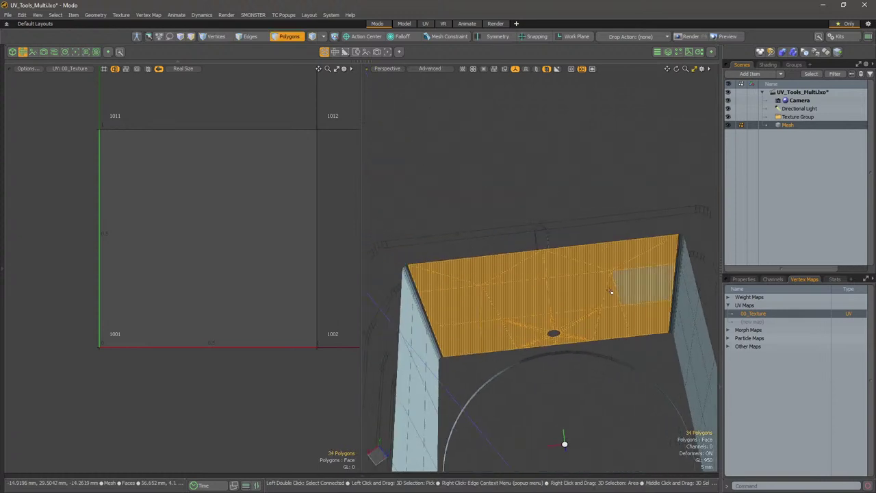
pyautogui.hotkey('ctrl', '4')
pyautogui.click(602, 239)
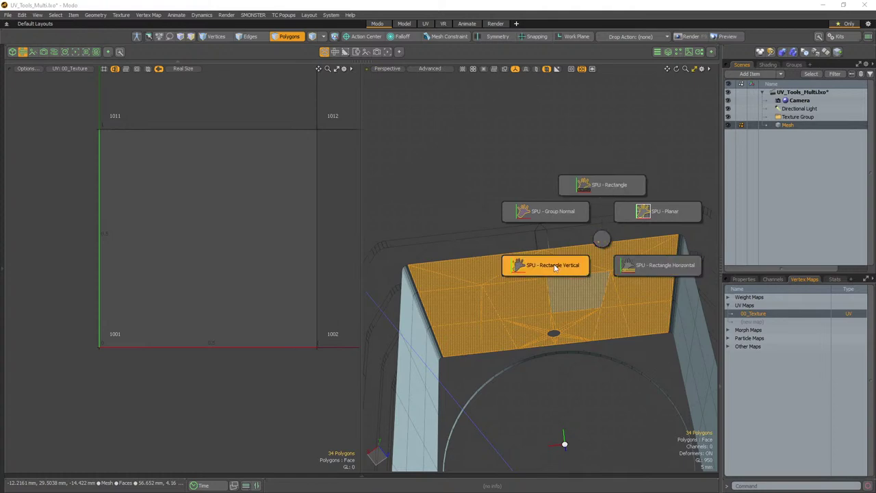
pyautogui.click(602, 195)
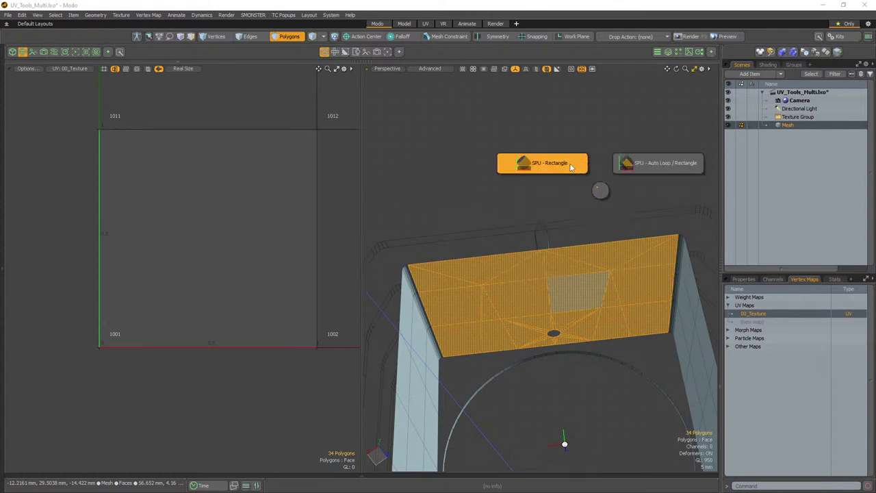
pyautogui.click(600, 191)
# Unwrap the selected inner wall with the SP Unwrap Angle Based - Group Normal method
pyautogui.hotkey('ctrl', 'space')
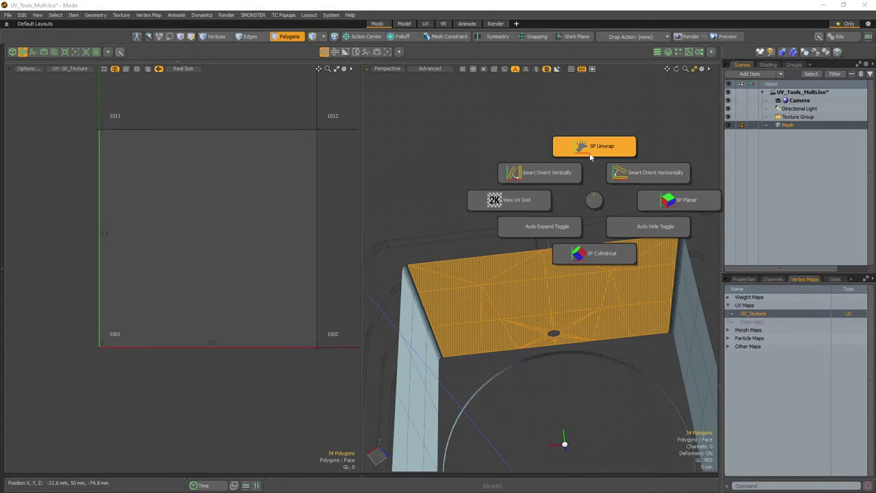
pyautogui.click(590, 155)
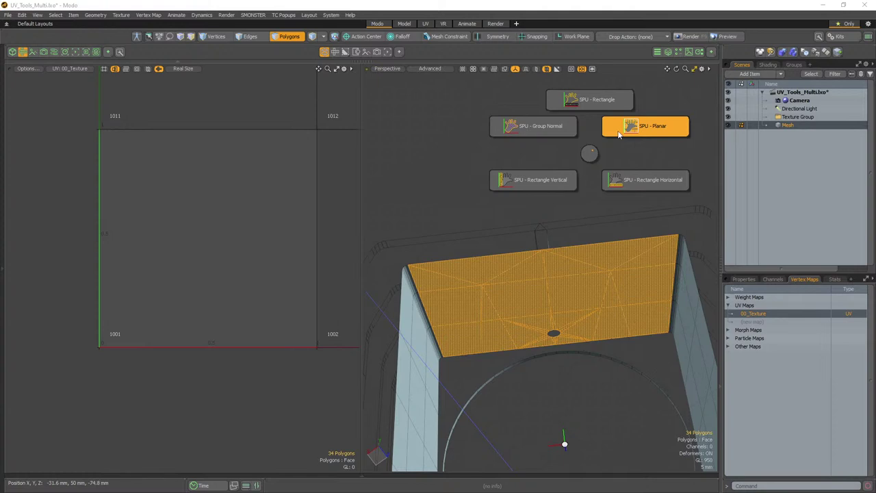
pyautogui.click(566, 133)
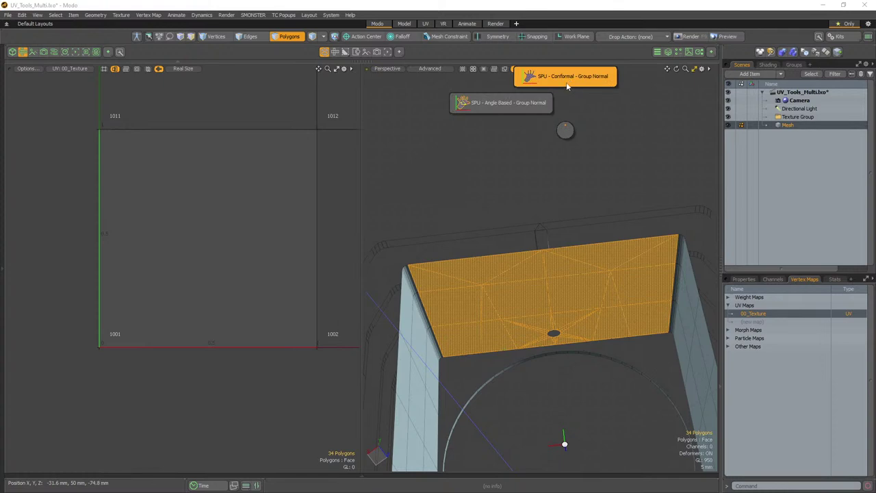
pyautogui.click(537, 102)
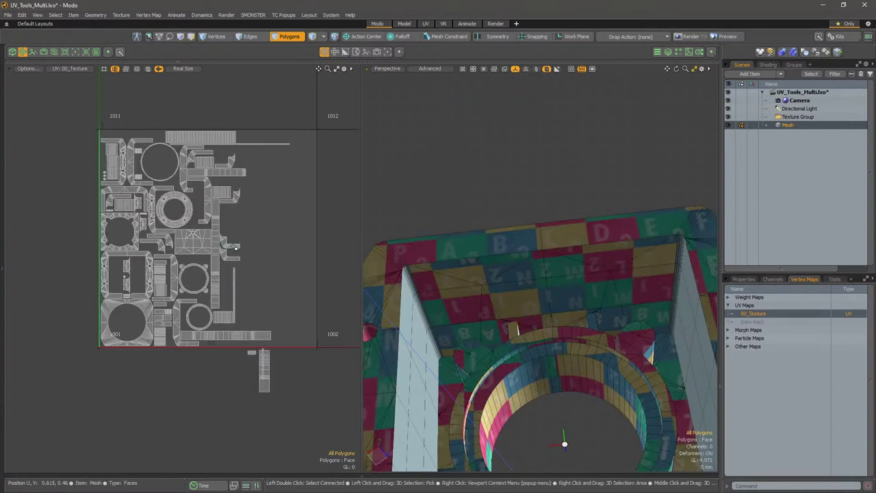
# Open the SMO UV Tools palette, make it narrower and place it across the border between the UV and 3D views
pyautogui.keyDown('alt'); pyautogui.moveTo(233, 249); pyautogui.dragTo(243, 190); pyautogui.keyUp('alt')
pyautogui.scroll(2, 236, 212)
pyautogui.keyDown('alt'); pyautogui.moveTo(312, 214); pyautogui.dragTo(295, 294); pyautogui.keyUp('alt')
pyautogui.scroll(-3, 300, 295)
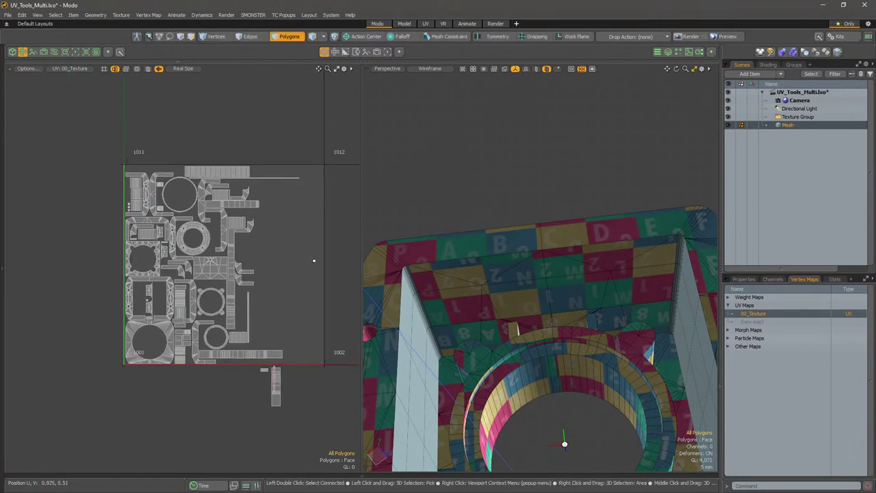
pyautogui.press('F2')
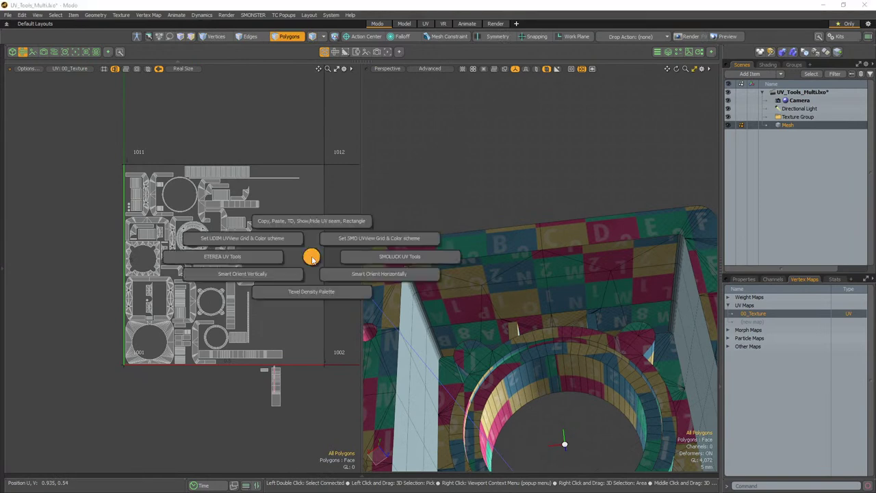
pyautogui.click(363, 259)
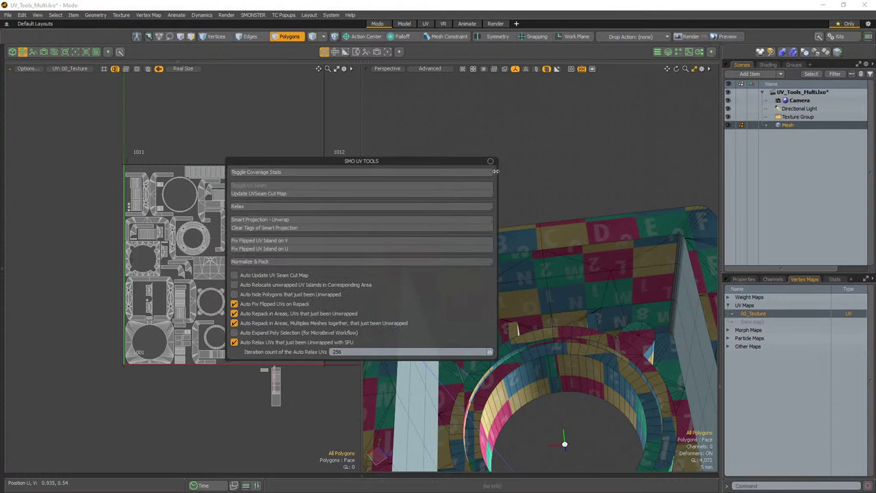
pyautogui.click(289, 234)
pyautogui.hotkey('ctrl', 'alt', 'space')
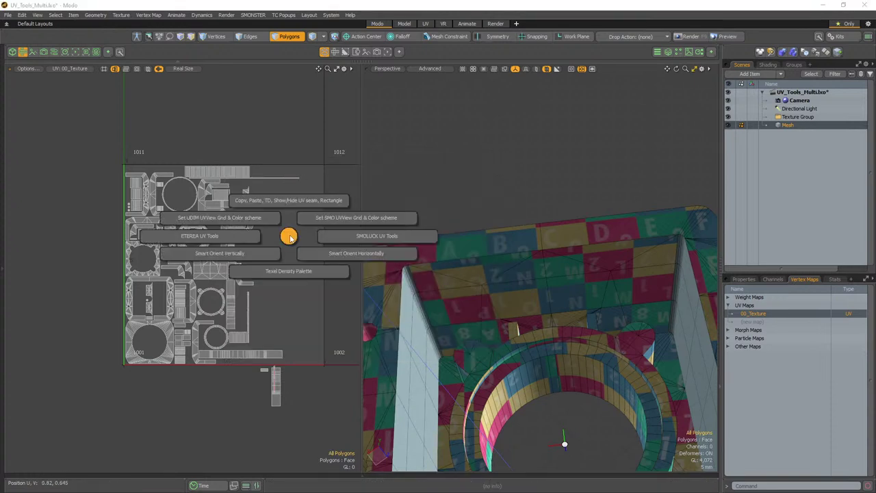
pyautogui.click(323, 236)
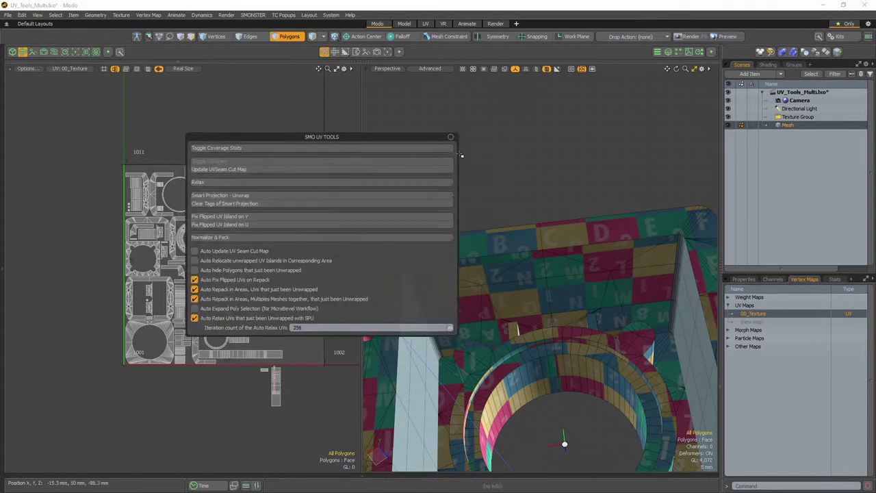
pyautogui.moveTo(458, 154); pyautogui.dragTo(308, 164)
pyautogui.moveTo(267, 140); pyautogui.dragTo(385, 90)
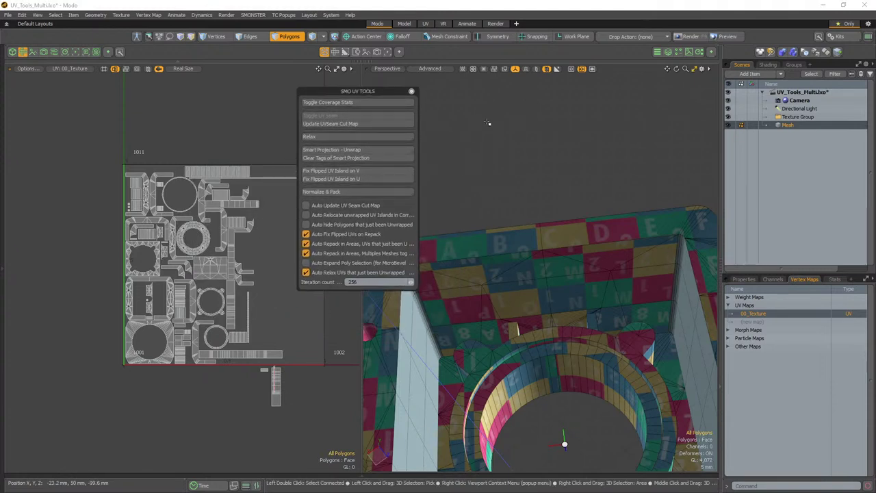
pyautogui.keyDown('alt'); pyautogui.moveTo(538, 178); pyautogui.dragTo(532, 170); pyautogui.keyUp('alt')
pyautogui.hotkey('ctrl', 'space')
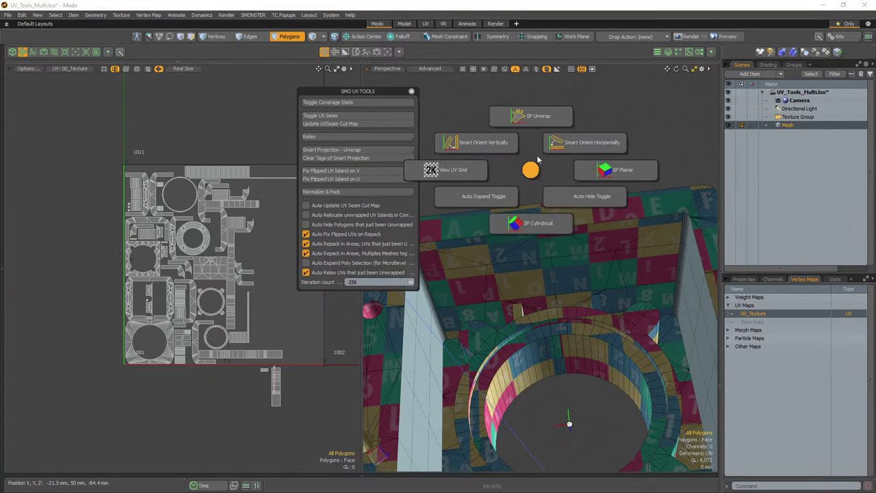
pyautogui.hotkey('ctrl', 'space')
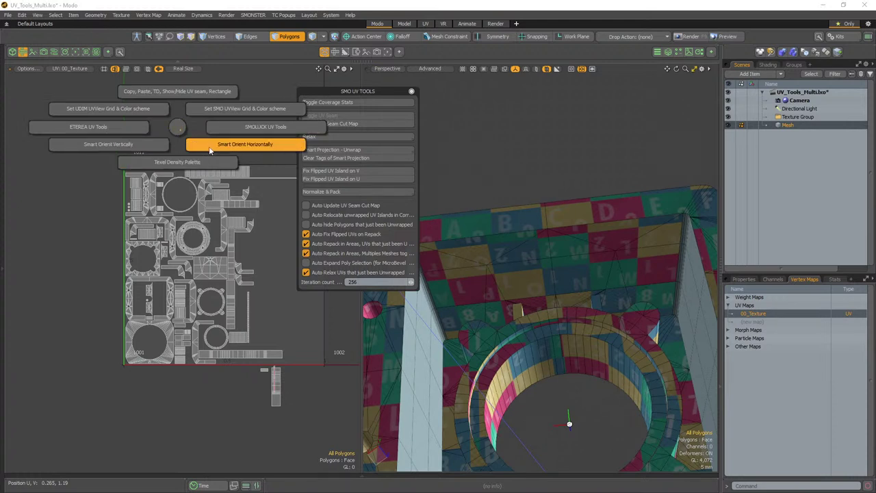
pyautogui.click(178, 128)
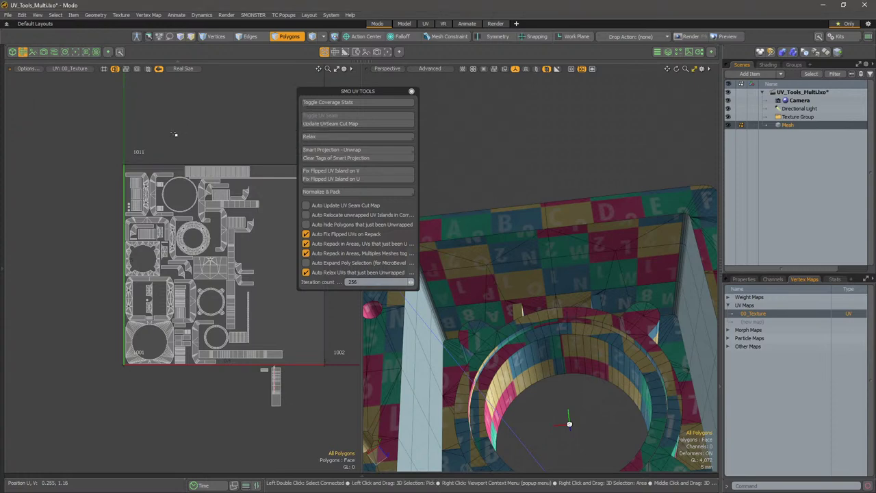
# Apply the SMO UVView grid and color scheme to the UV view
pyautogui.scroll(-10, 121, 287)
pyautogui.scroll(4, 223, 256)
pyautogui.scroll(3, 222, 254)
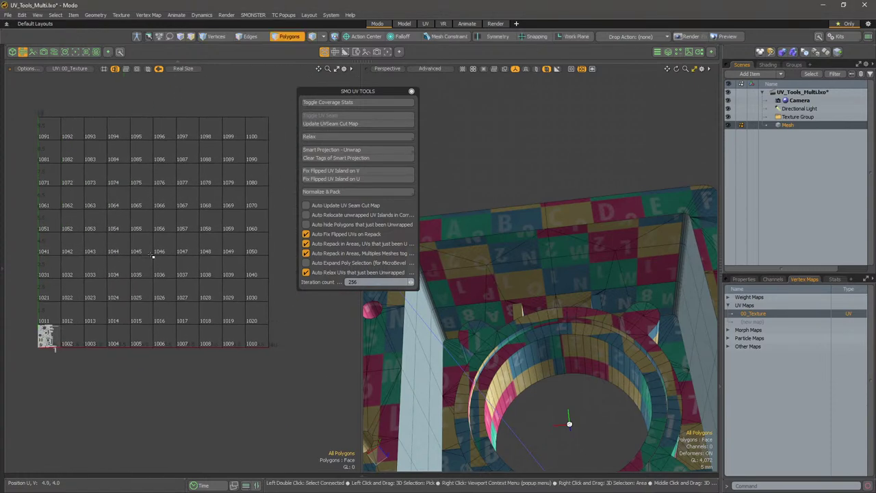
pyautogui.hotkey('ctrl', 'space')
pyautogui.click(168, 237)
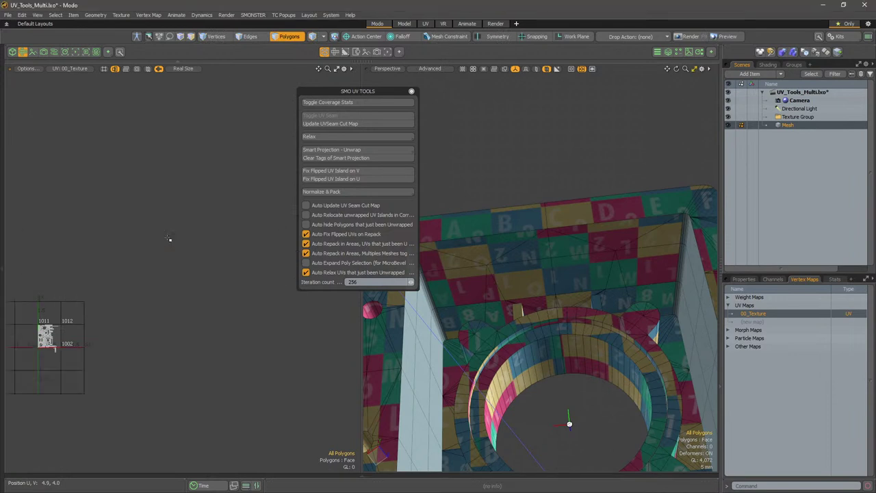
# Restore the UDIM UVView grid and color scheme in the UV view
pyautogui.keyDown('alt'); pyautogui.keyDown('shift'); pyautogui.moveTo(75, 332); pyautogui.dragTo(208, 251); pyautogui.keyUp('shift'); pyautogui.keyUp('alt')
pyautogui.scroll(7, 207, 251)
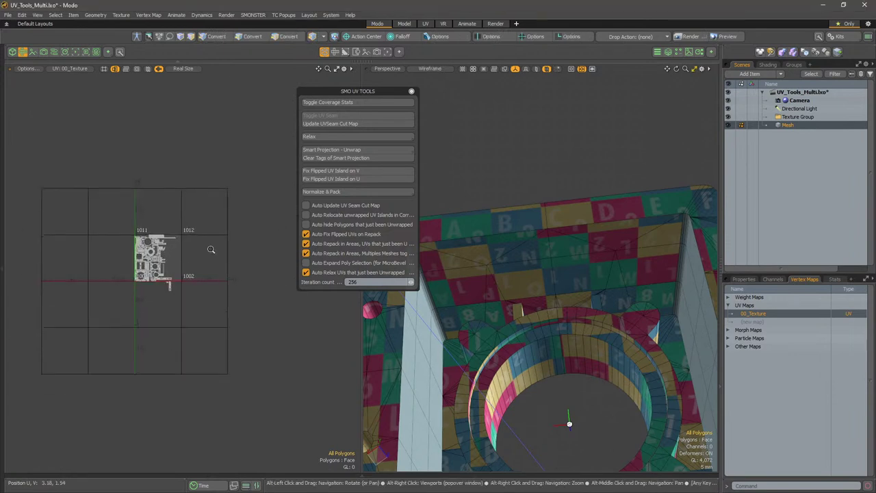
pyautogui.hotkey('ctrl', 'space')
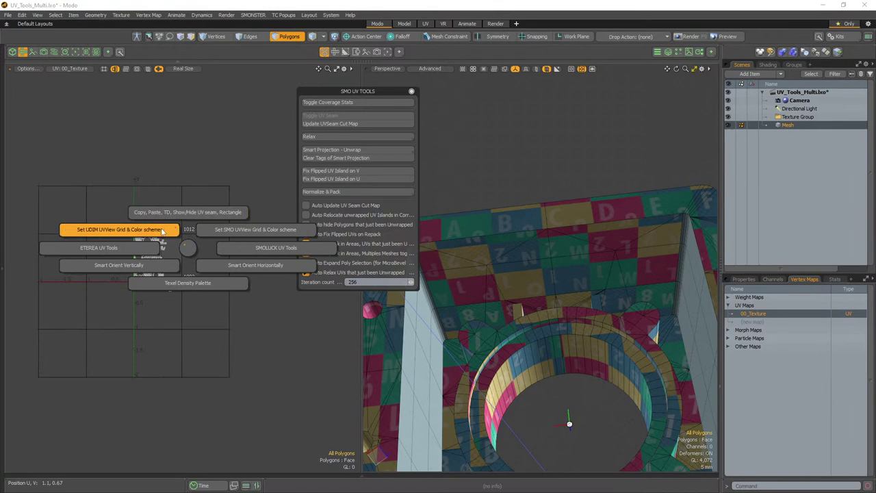
pyautogui.click(163, 231)
pyautogui.keyDown('alt'); pyautogui.scroll(-5, 218, 210); pyautogui.keyUp('alt')
pyautogui.keyDown('alt'); pyautogui.moveTo(219, 210); pyautogui.dragTo(71, 328); pyautogui.keyUp('alt')
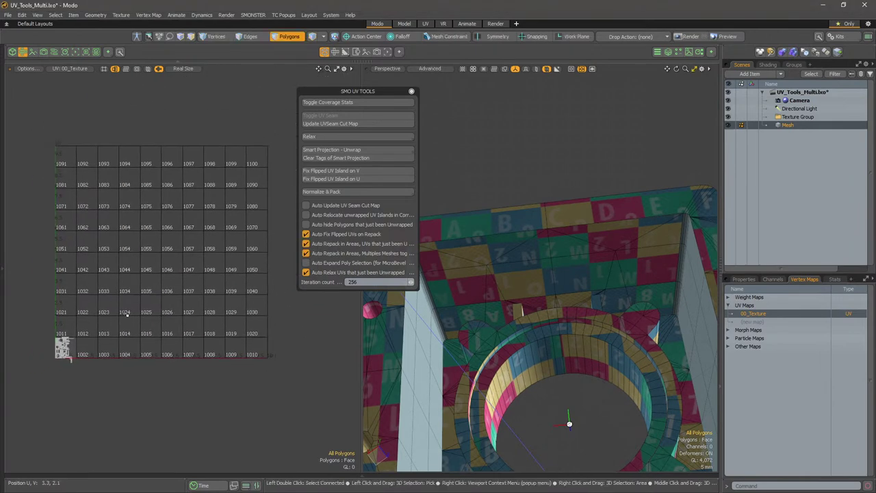
# Review the UV options for copying, pasting, rectangle unwrapping and texel density, and take a closer look at the packed islands
pyautogui.press('`')
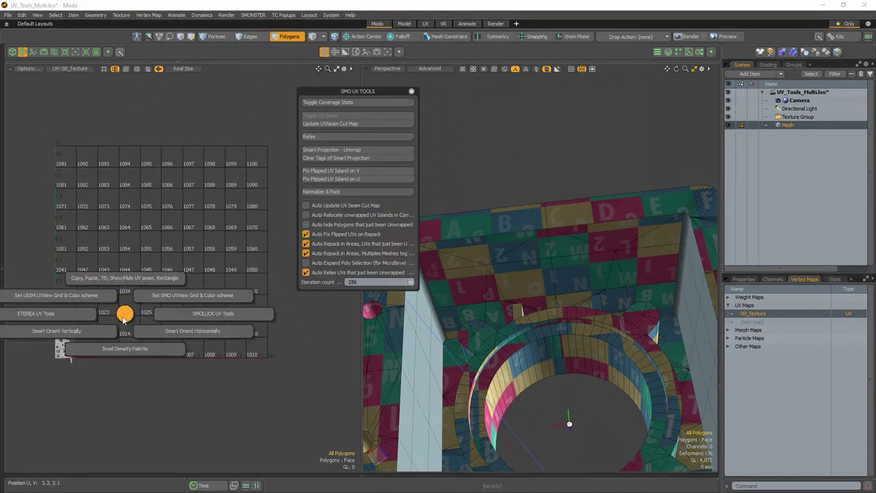
pyautogui.click(124, 288)
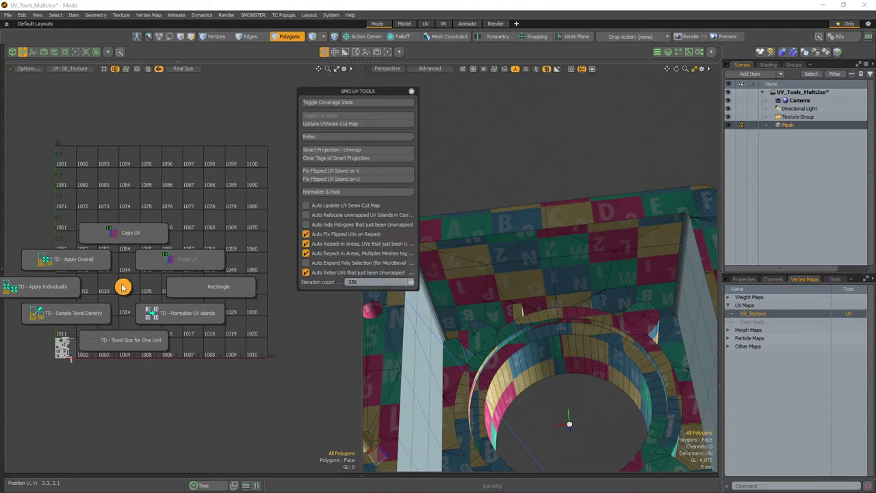
pyautogui.click(123, 287)
pyautogui.keyDown('alt'); pyautogui.moveTo(140, 287); pyautogui.dragTo(185, 241); pyautogui.keyUp('alt')
pyautogui.keyDown('alt'); pyautogui.scroll(4, 182, 257); pyautogui.keyUp('alt')
pyautogui.keyDown('alt'); pyautogui.moveTo(123, 301); pyautogui.dragTo(145, 335); pyautogui.keyUp('alt')
pyautogui.keyDown('alt'); pyautogui.scroll(4, 182, 276); pyautogui.keyUp('alt')
pyautogui.keyDown('alt'); pyautogui.scroll(7, 214, 257); pyautogui.keyUp('alt')
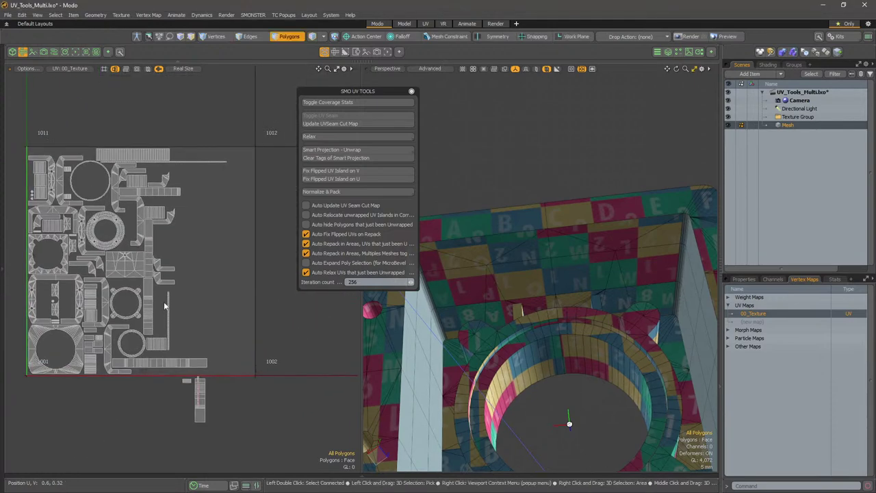
# Call up the Texel Density Palette and dismiss it
pyautogui.hotkey('ctrl', 'space')
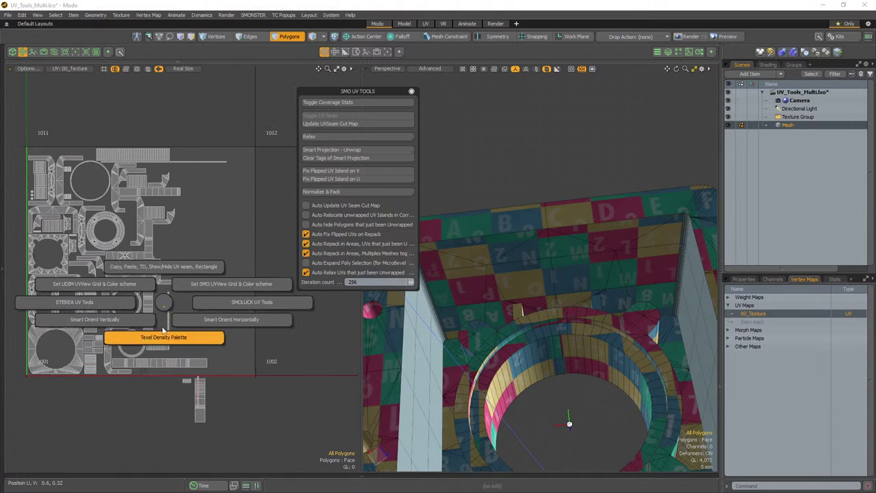
pyautogui.click(164, 336)
pyautogui.click(231, 281)
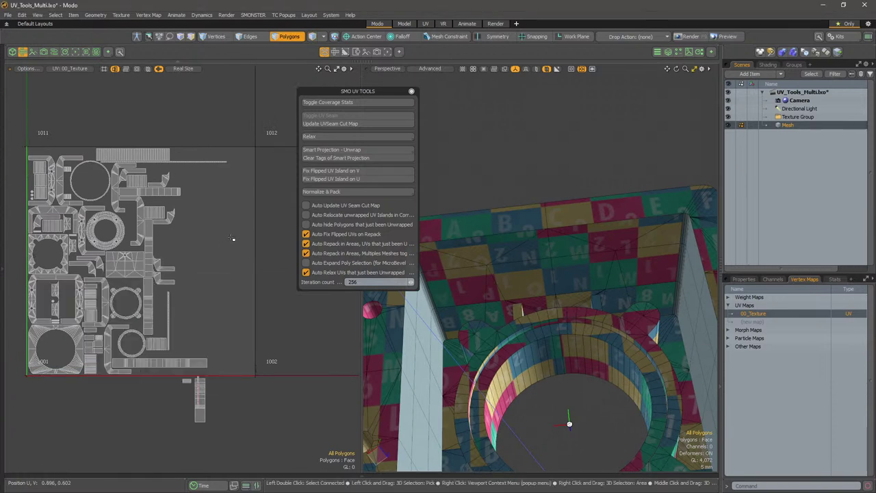
pyautogui.keyDown('alt'); pyautogui.moveTo(257, 263); pyautogui.dragTo(291, 260); pyautogui.keyUp('alt')
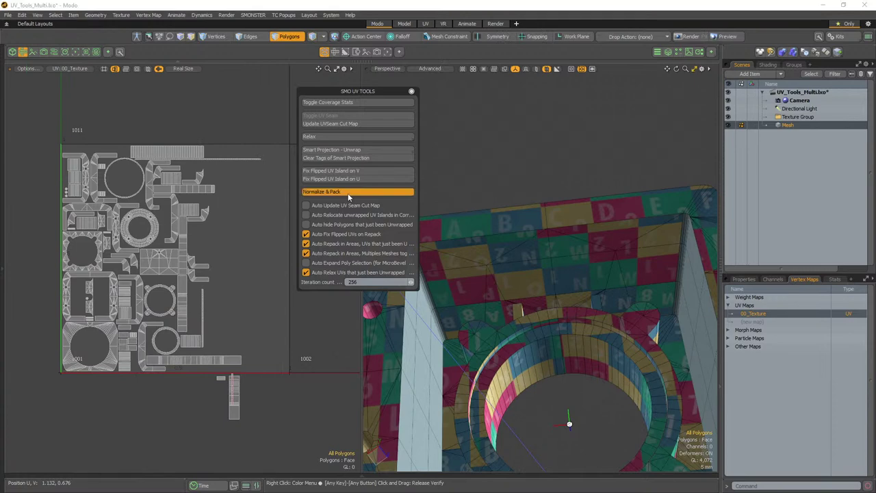
# Normalize and pack all UV islands into the first UDIM tile
pyautogui.click(347, 191)
pyautogui.click(467, 110)
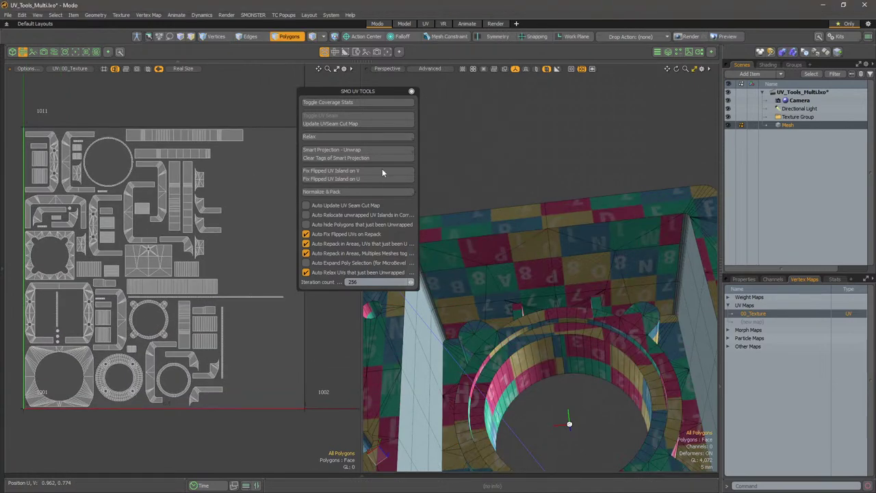
# Select the shorter horizontal strip island near the tile's upper edge, mirror it horizontally with a negative scale and deselect it
pyautogui.scroll(5, 237, 162)
pyautogui.click(236, 161)
pyautogui.doubleClick(236, 162)
pyautogui.press('w')
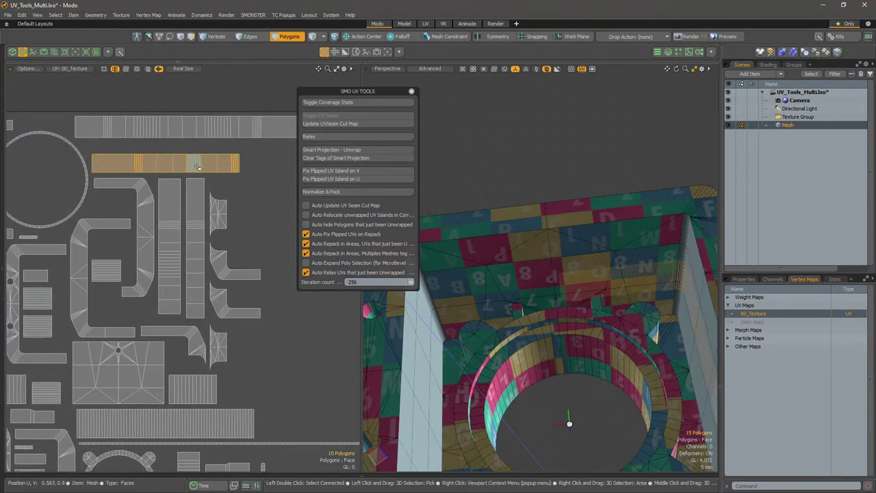
pyautogui.moveTo(167, 111); pyautogui.dragTo(165, 228)
pyautogui.press('q')
pyautogui.click(233, 245)
pyautogui.keyDown('alt'); pyautogui.moveTo(233, 244); pyautogui.dragTo(211, 254); pyautogui.keyUp('alt')
pyautogui.moveTo(212, 174); pyautogui.dragTo(86, 173)
pyautogui.keyDown('alt'); pyautogui.moveTo(180, 180); pyautogui.dragTo(199, 164); pyautogui.keyUp('alt')
# Review the Normalize & Pack variants and keep the SMO UV - Normalize & Pack palette open as a floating window
pyautogui.click(336, 192)
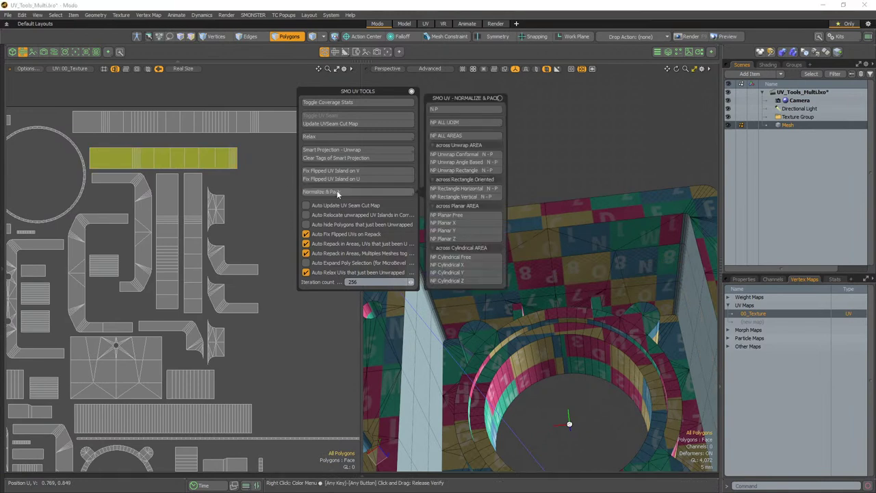
pyautogui.press('shift')
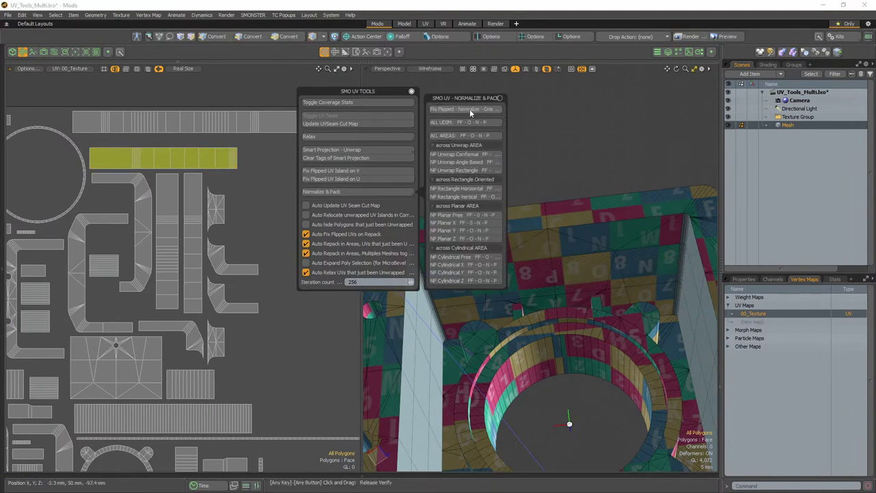
pyautogui.press('ctrl')
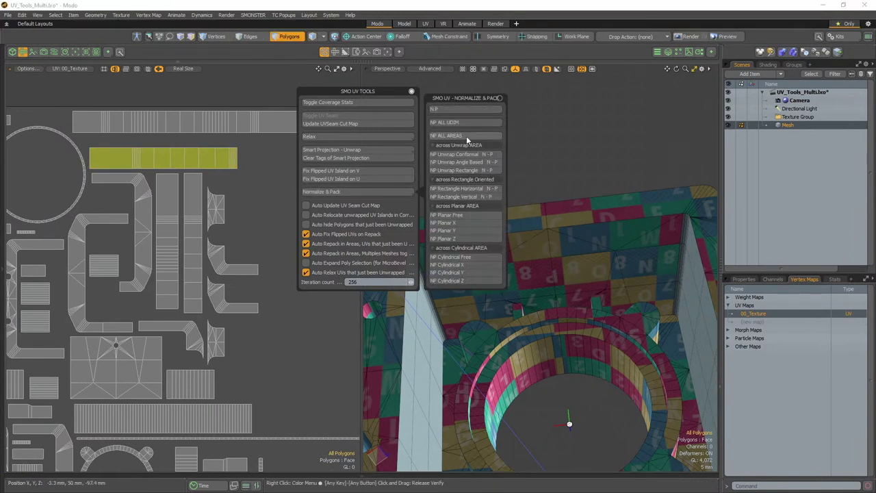
pyautogui.keyDown('ctrl'); pyautogui.click(475, 111); pyautogui.keyUp('ctrl')
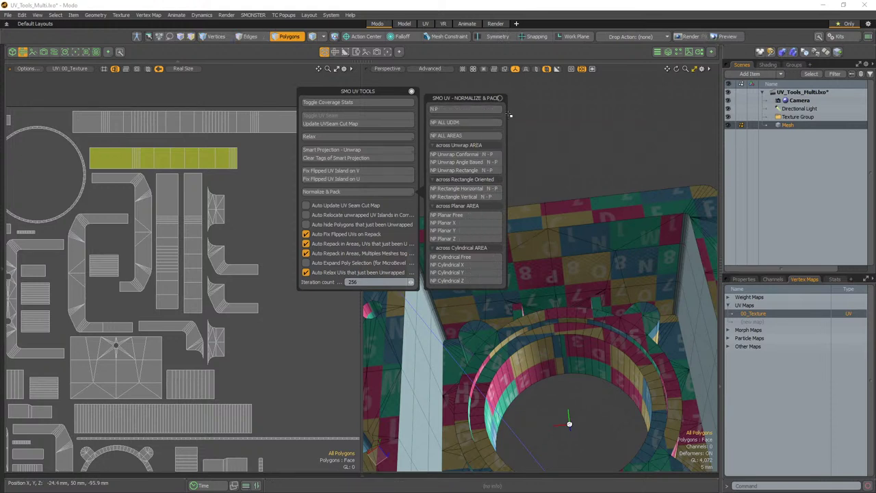
pyautogui.click(356, 192)
pyautogui.moveTo(528, 101); pyautogui.dragTo(577, 102)
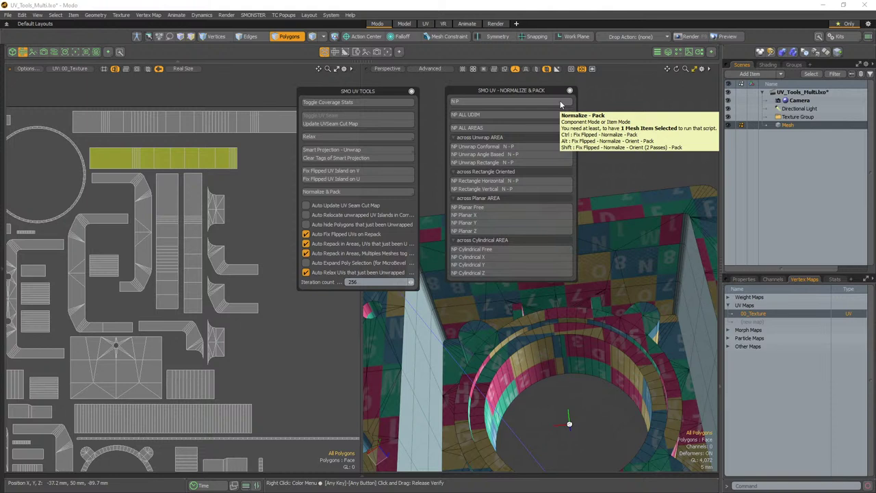
# Repack all UV islands with Fix Flipped - Normalize - Pack so that the mirrored strip is corrected
pyautogui.press('ctrl')
pyautogui.keyDown('ctrl'); pyautogui.click(519, 103); pyautogui.keyUp('ctrl')
pyautogui.keyDown('alt'); pyautogui.moveTo(179, 202); pyautogui.dragTo(169, 195); pyautogui.keyUp('alt')
pyautogui.keyDown('alt'); pyautogui.moveTo(199, 240); pyautogui.dragTo(264, 256, button='right'); pyautogui.keyUp('alt')
pyautogui.keyDown('alt'); pyautogui.moveTo(264, 256); pyautogui.dragTo(214, 264, button='middle'); pyautogui.keyUp('alt')
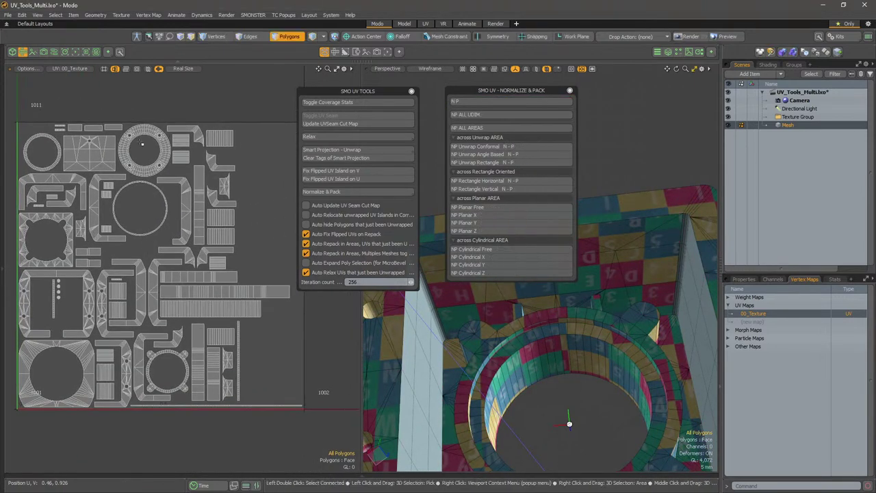
# Examine the checker texture across the whole mechanical mesh and the repacked layout in the UV tile
pyautogui.keyDown('alt'); pyautogui.moveTo(599, 298); pyautogui.dragTo(597, 356); pyautogui.keyUp('alt')
pyautogui.keyDown('alt'); pyautogui.moveTo(597, 356); pyautogui.dragTo(524, 336, button='right'); pyautogui.keyUp('alt')
pyautogui.keyDown('alt'); pyautogui.moveTo(523, 335); pyautogui.dragTo(601, 331); pyautogui.keyUp('alt')
pyautogui.keyDown('alt'); pyautogui.moveTo(600, 331); pyautogui.dragTo(608, 353, button='middle'); pyautogui.keyUp('alt')
pyautogui.keyDown('alt'); pyautogui.moveTo(608, 352); pyautogui.dragTo(613, 376); pyautogui.keyUp('alt')
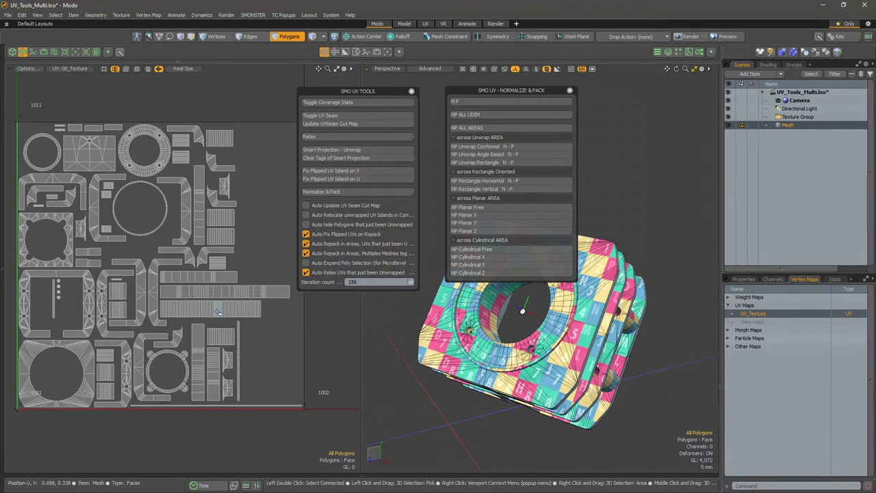
pyautogui.press('alt')
pyautogui.keyDown('alt'); pyautogui.moveTo(239, 238); pyautogui.dragTo(232, 244); pyautogui.keyUp('alt')
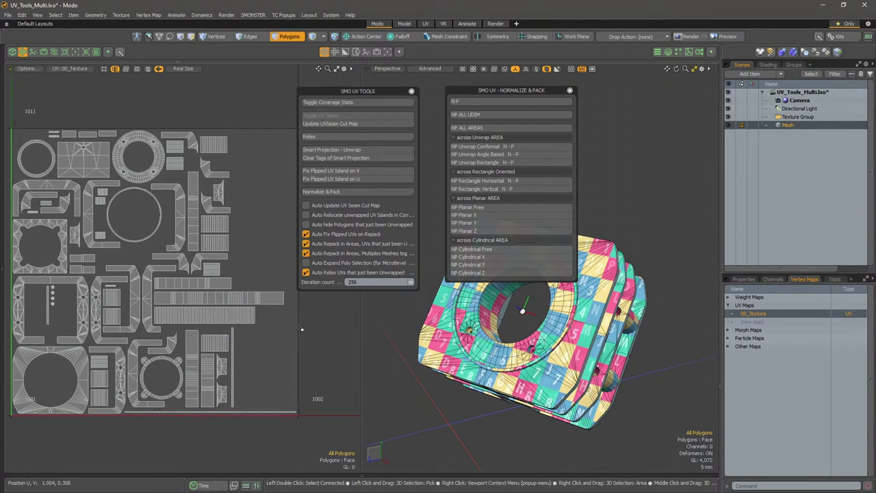
# Select the tall vertical strip and the bracket-shaped island beside it, and mirror both horizontally with a negative scale
pyautogui.keyDown('alt'); pyautogui.moveTo(182, 230); pyautogui.dragTo(219, 232, button='right'); pyautogui.keyUp('alt')
pyautogui.doubleClick(192, 199)
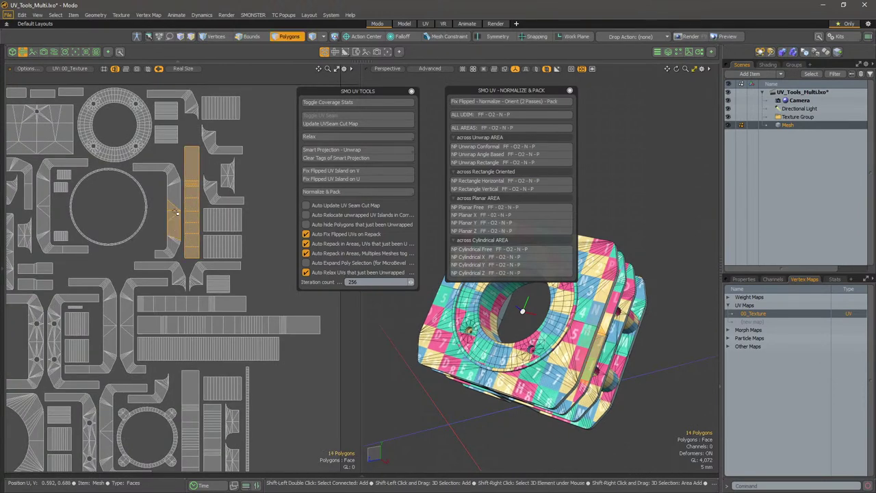
pyautogui.keyDown('shift'); pyautogui.doubleClick(175, 224); pyautogui.keyUp('shift')
pyautogui.keyDown('alt'); pyautogui.scroll(2, 211, 223); pyautogui.keyUp('alt')
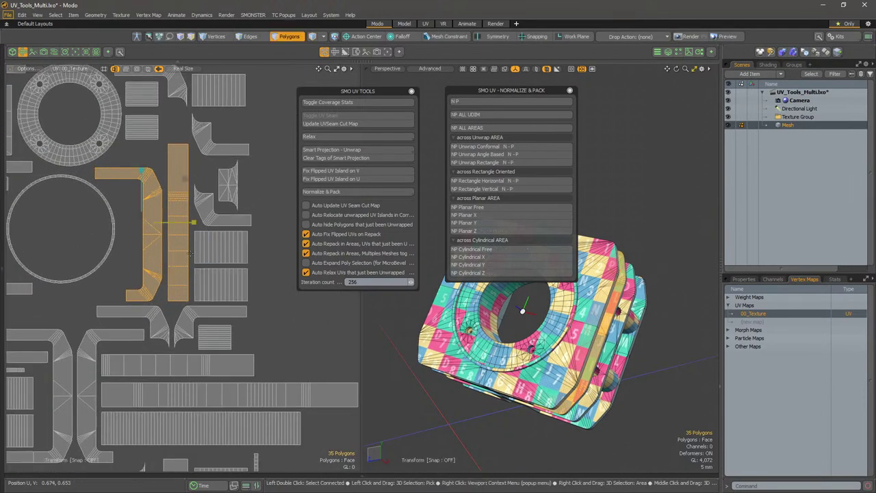
pyautogui.moveTo(194, 229); pyautogui.dragTo(73, 224)
pyautogui.press('space')
pyautogui.click(274, 218)
# Normalize and pack all islands without fixing the flipped ones
pyautogui.keyDown('alt'); pyautogui.keyDown('shift'); pyautogui.moveTo(181, 227); pyautogui.dragTo(209, 235); pyautogui.keyUp('shift'); pyautogui.keyUp('alt')
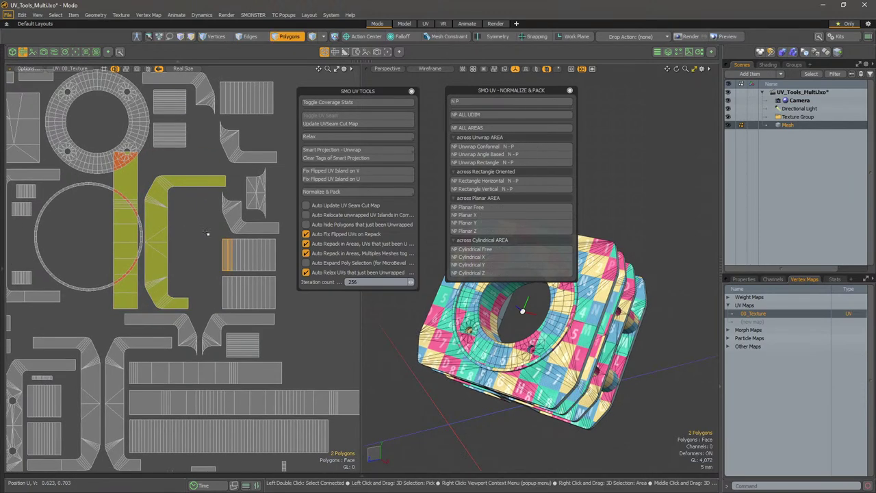
pyautogui.click(528, 103)
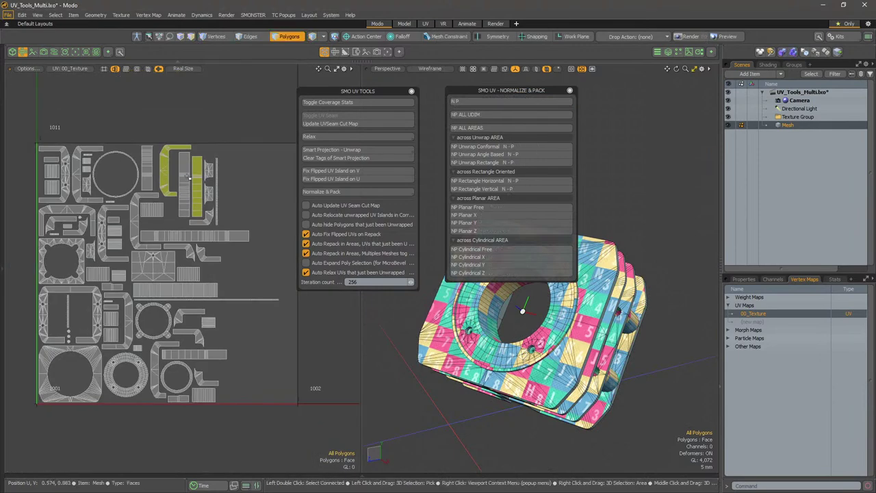
# Check the flipped bracket-shaped island and repack the layout with Fix Flipped - Normalize - Pack
pyautogui.doubleClick(163, 174)
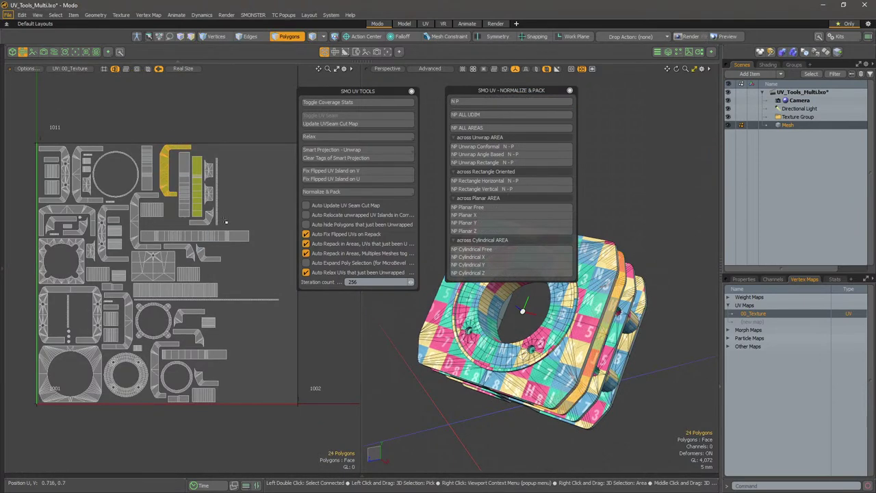
pyautogui.click(529, 102)
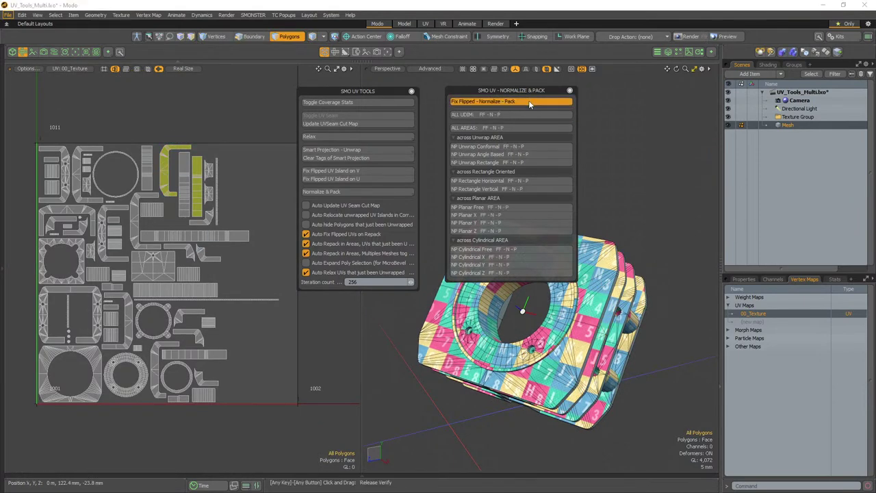
pyautogui.keyDown('alt'); pyautogui.moveTo(332, 185); pyautogui.dragTo(325, 219); pyautogui.keyUp('alt')
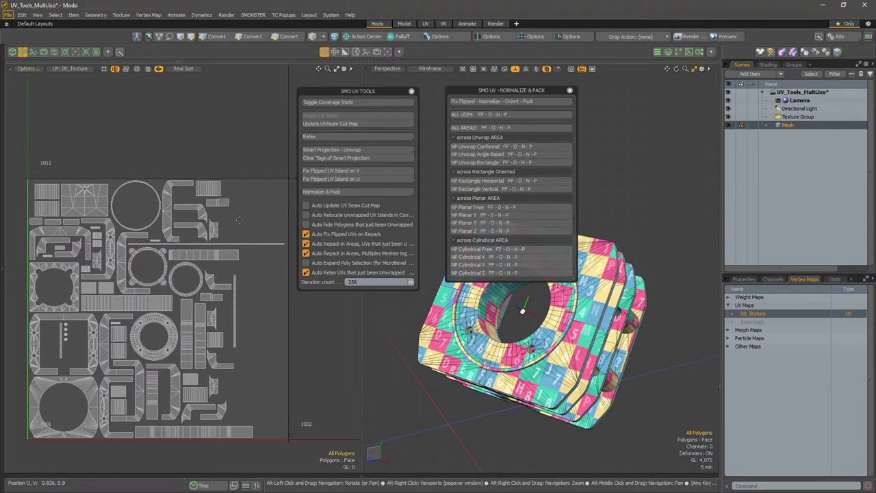
pyautogui.keyDown('alt'); pyautogui.moveTo(352, 176); pyautogui.dragTo(352, 134); pyautogui.keyUp('alt')
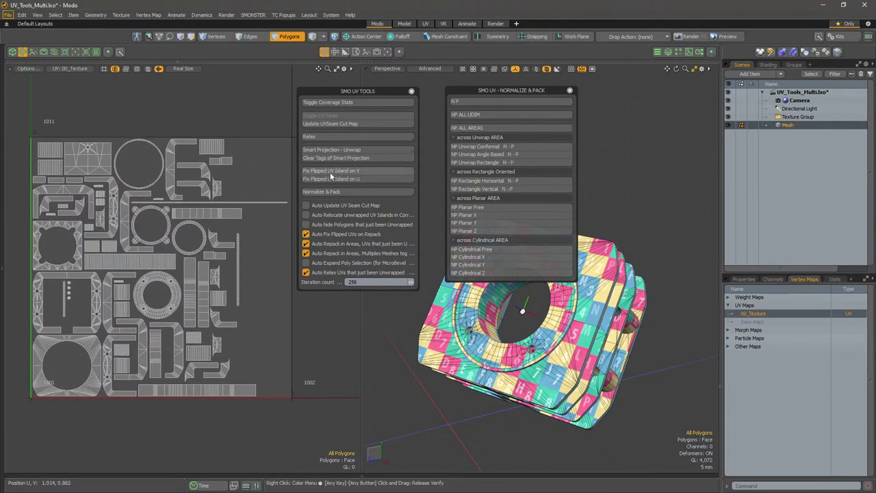
# Select the horizontal strip island beside the four-lobed ring and apply Fix Flipped UV Island on V and on U
pyautogui.scroll(2, 236, 189)
pyautogui.click(236, 189)
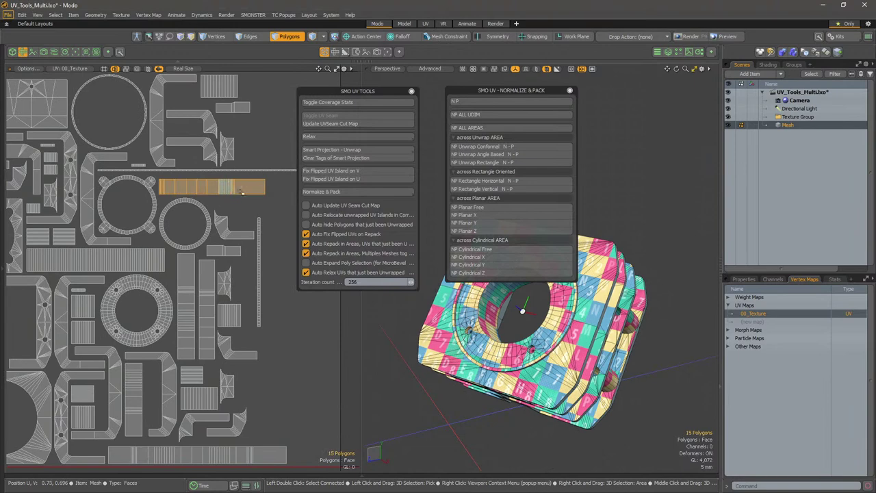
pyautogui.scroll(3, 260, 212)
pyautogui.click(353, 171)
pyautogui.click(228, 166)
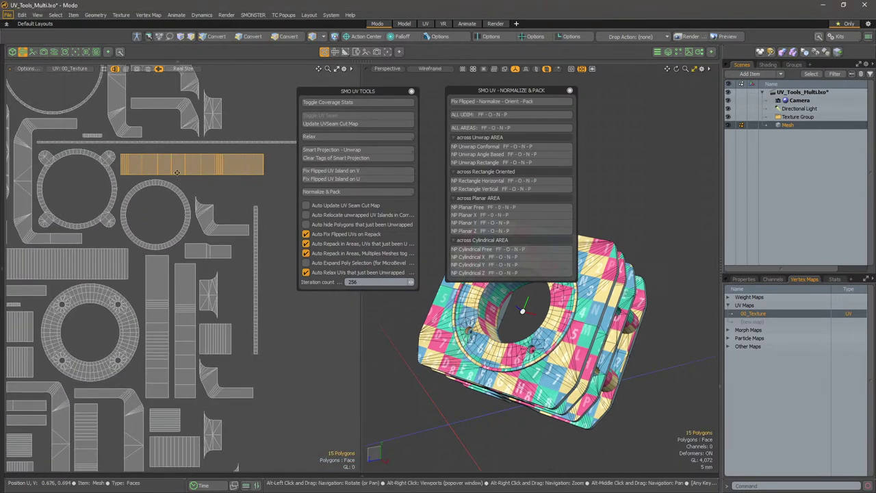
pyautogui.click(366, 180)
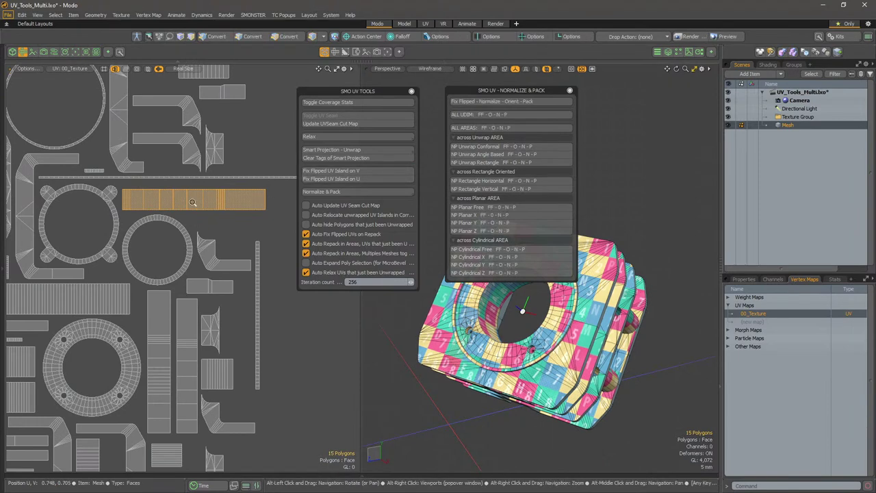
pyautogui.click(349, 171)
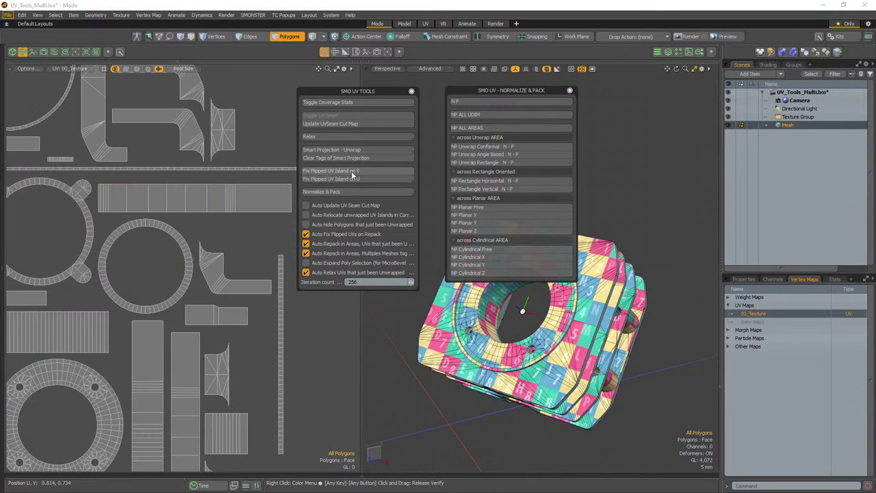
# Apply Fix Flipped UV Island on V to the horizontal strip island, and run plain Normalize and Pack on the layout
pyautogui.doubleClick(235, 200)
pyautogui.click(357, 172)
pyautogui.keyDown('alt'); pyautogui.moveTo(241, 213); pyautogui.dragTo(193, 212, button='right'); pyautogui.keyUp('alt')
pyautogui.click(494, 102)
pyautogui.keyDown('alt'); pyautogui.moveTo(227, 195); pyautogui.dragTo(264, 193, button='right'); pyautogui.keyUp('alt')
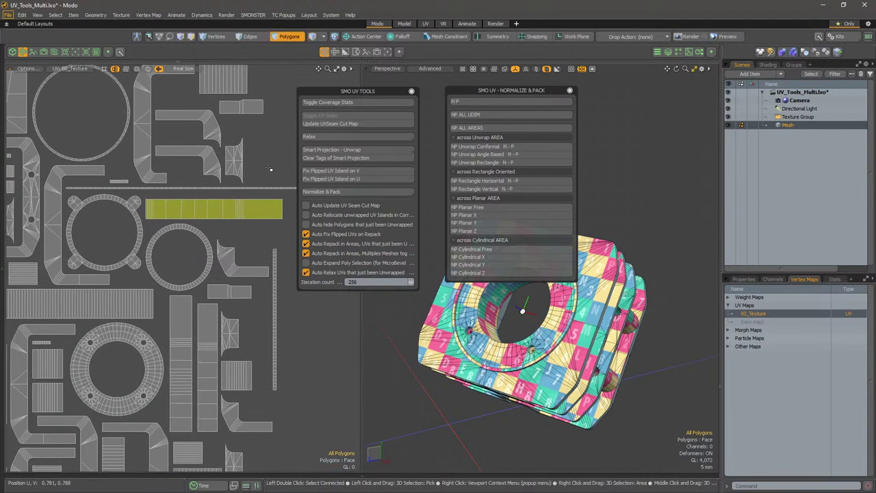
# Select the flipped horizontal strip island and correct its orientation with Fix Flipped UV Island on V
pyautogui.doubleClick(258, 201)
pyautogui.click(334, 172)
pyautogui.doubleClick(254, 202)
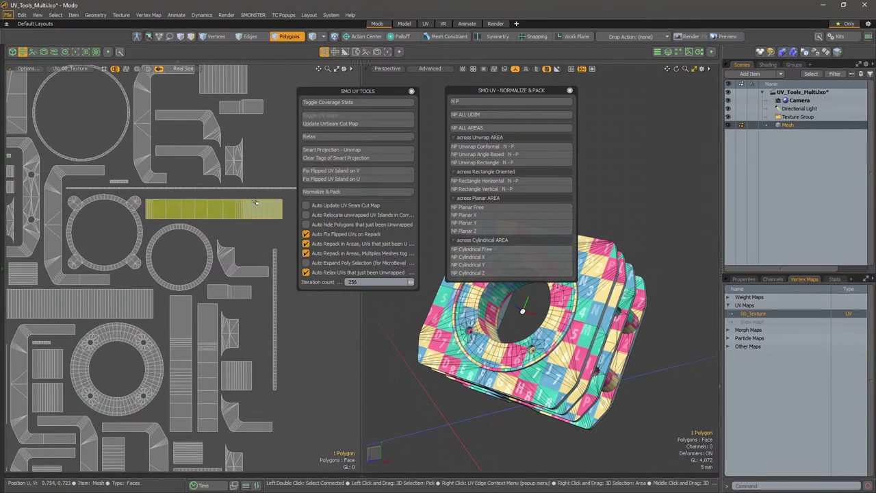
pyautogui.click(375, 170)
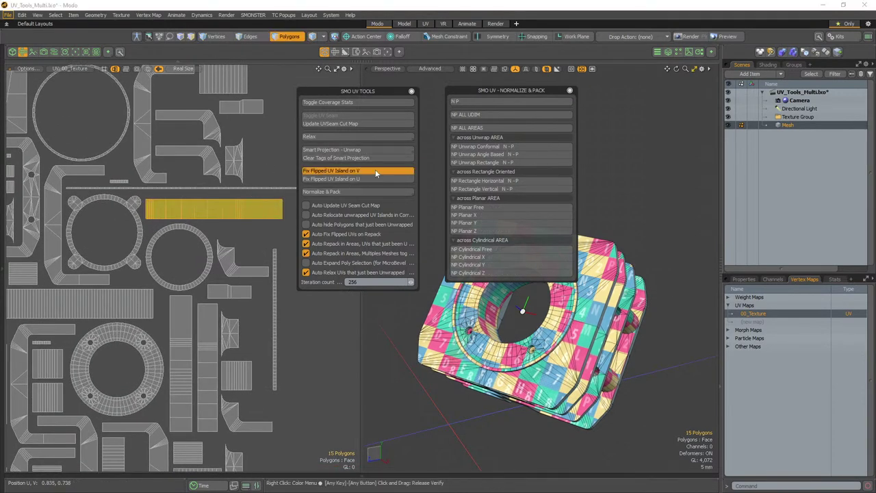
pyautogui.click(344, 192)
pyautogui.click(245, 203)
# Select all packed islands in the UV view and hide their polygons to leave only the faces without UVs
pyautogui.keyDown('alt'); pyautogui.keyDown('shift'); pyautogui.moveTo(251, 204); pyautogui.dragTo(195, 203); pyautogui.keyUp('shift'); pyautogui.keyUp('alt')
pyautogui.keyDown('alt'); pyautogui.moveTo(593, 235); pyautogui.dragTo(663, 235); pyautogui.keyUp('alt')
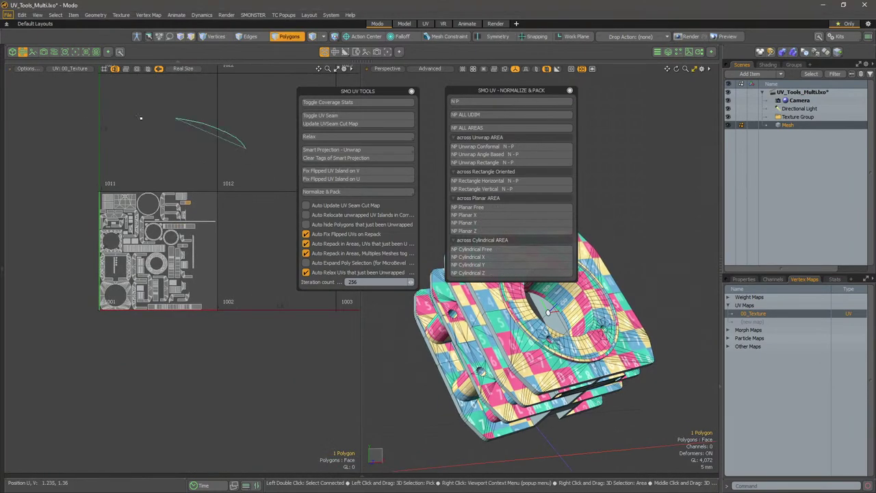
pyautogui.moveTo(217, 129); pyautogui.dragTo(238, 142, button='right')
pyautogui.press('h')
# Move the two SMO palettes out of the way and examine the faces that are not yet unwrapped from several angles
pyautogui.moveTo(407, 91)
pyautogui.mouseDown()
pyautogui.moveTo(380, 82)
pyautogui.moveTo(402, 84)
pyautogui.mouseUp()
pyautogui.moveTo(545, 91); pyautogui.dragTo(684, 91)
pyautogui.keyDown('alt'); pyautogui.keyDown('shift'); pyautogui.moveTo(510, 331); pyautogui.dragTo(536, 451); pyautogui.keyUp('shift'); pyautogui.keyUp('alt')
pyautogui.scroll(5, 541, 274)
pyautogui.keyDown('alt'); pyautogui.moveTo(536, 450); pyautogui.dragTo(465, 374, button='right'); pyautogui.keyUp('alt')
pyautogui.keyDown('alt'); pyautogui.moveTo(465, 375); pyautogui.dragTo(510, 261); pyautogui.keyUp('alt')
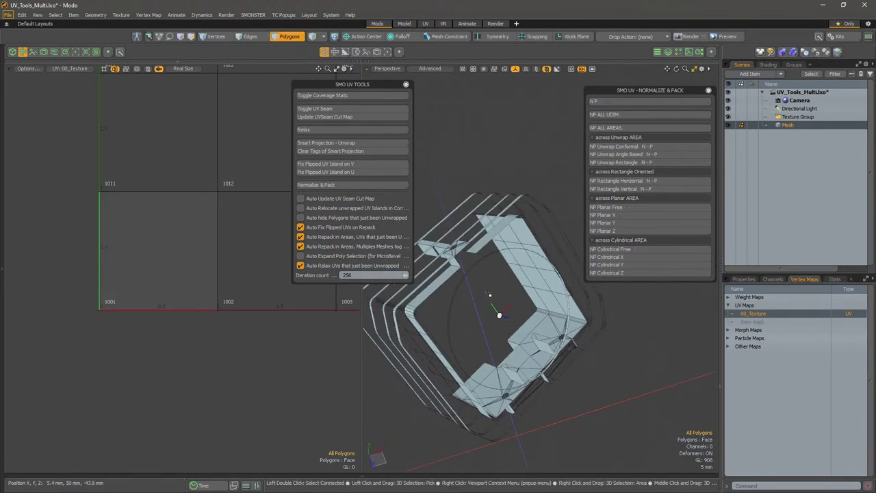
pyautogui.keyDown('alt'); pyautogui.moveTo(505, 318); pyautogui.dragTo(487, 329); pyautogui.keyUp('alt')
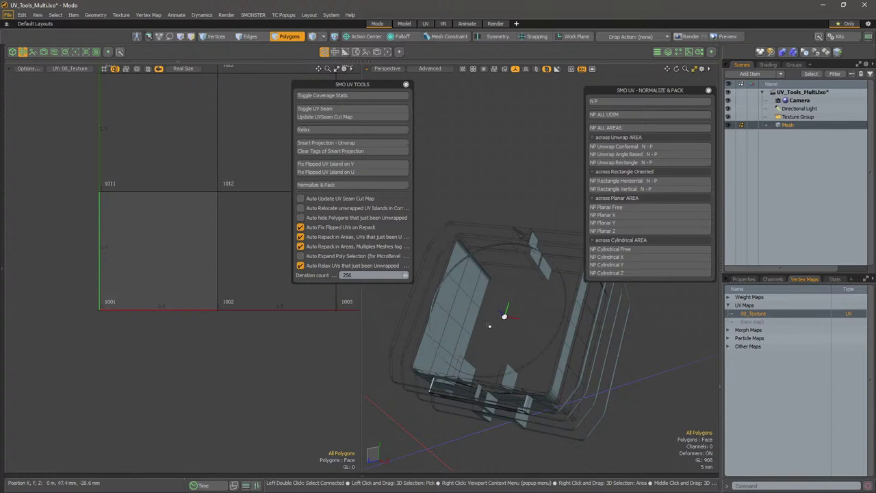
pyautogui.keyDown('alt'); pyautogui.moveTo(488, 314); pyautogui.dragTo(498, 317); pyautogui.keyUp('alt')
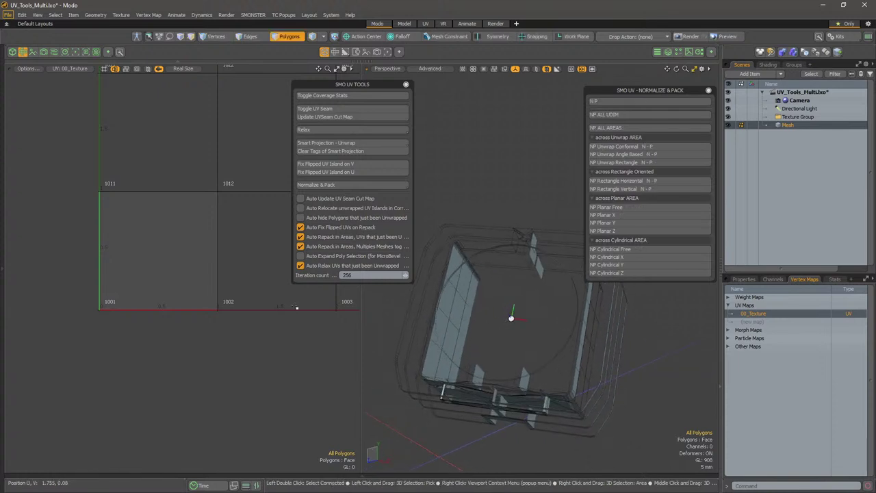
# Unhide all polygons of the mesh and bring the packed layout back into close view
pyautogui.press('u')
pyautogui.keyDown('ctrl'); pyautogui.keyDown('alt'); pyautogui.moveTo(223, 298); pyautogui.dragTo(295, 295); pyautogui.keyUp('alt'); pyautogui.keyUp('ctrl')
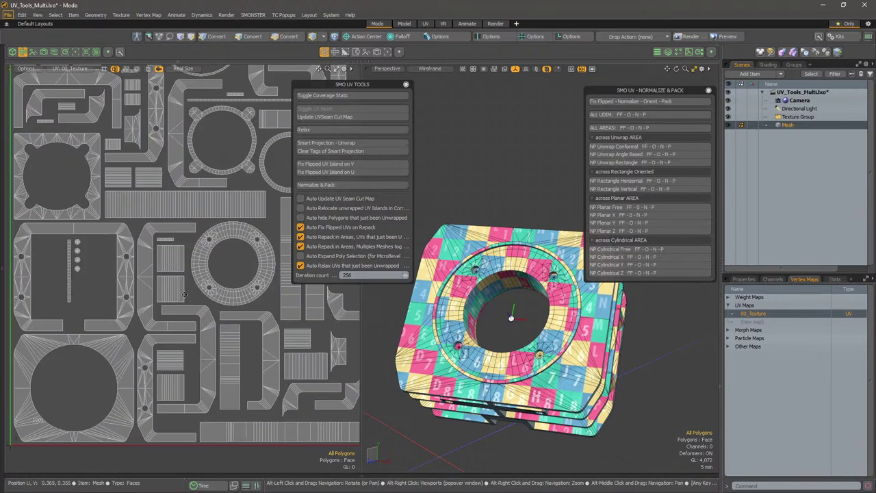
pyautogui.keyDown('alt'); pyautogui.keyDown('shift'); pyautogui.moveTo(89, 328); pyautogui.dragTo(281, 250); pyautogui.keyUp('shift'); pyautogui.keyUp('alt')
# Select the square front plate island with the circular opening and hide all other polygons
pyautogui.moveTo(161, 258); pyautogui.dragTo(166, 260)
pyautogui.doubleClick(165, 259)
pyautogui.scroll(-3, 258, 262)
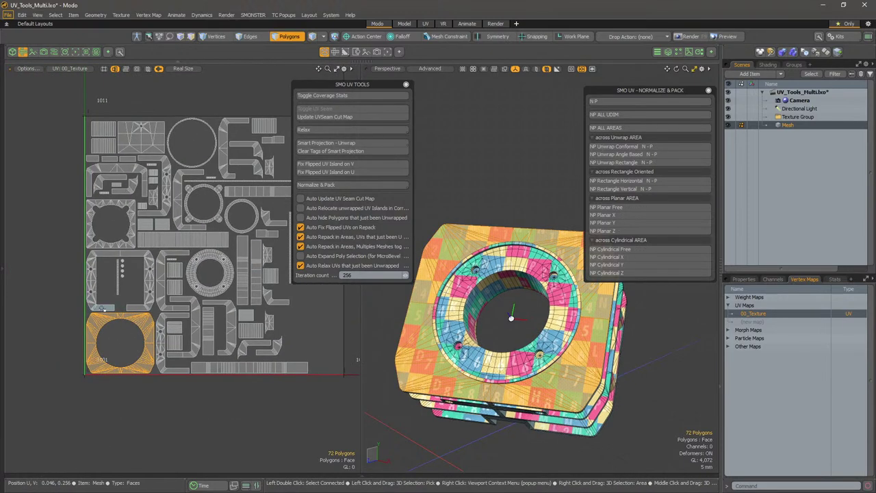
pyautogui.keyDown('alt'); pyautogui.moveTo(455, 316); pyautogui.dragTo(516, 339); pyautogui.keyUp('alt')
pyautogui.hotkey('shift', 'h')
pyautogui.keyDown('alt'); pyautogui.scroll(-3, 524, 341); pyautogui.keyUp('alt')
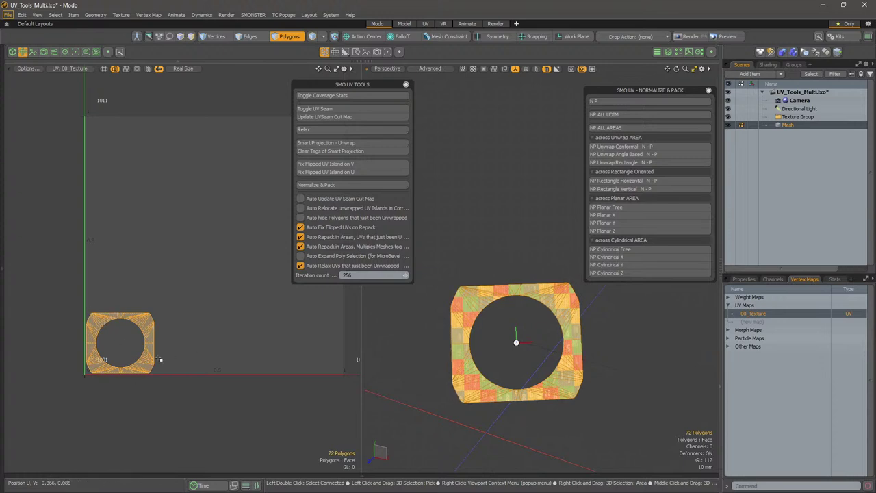
# Try rotating the isolated plate's UV island to a diagonal orientation, and undo the rotation
pyautogui.press('e')
pyautogui.moveTo(187, 326)
pyautogui.mouseDown()
pyautogui.moveTo(176, 299)
pyautogui.moveTo(186, 332)
pyautogui.mouseUp()
pyautogui.press('space')
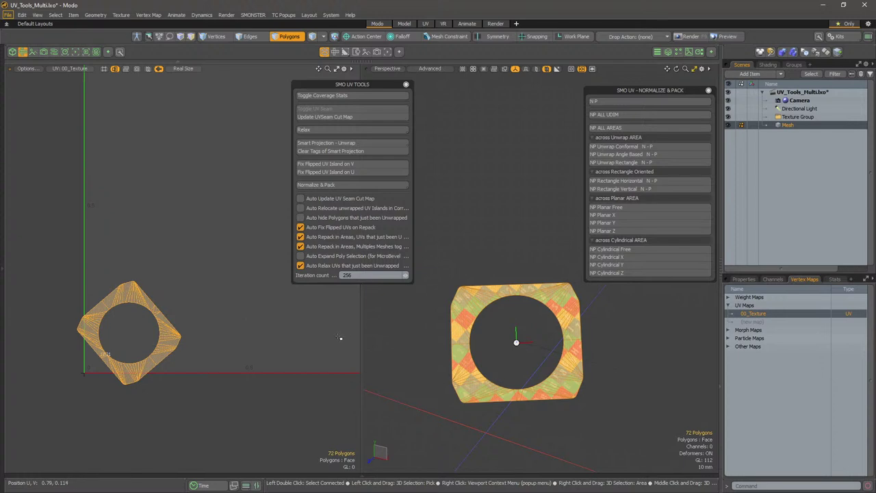
pyautogui.hotkey('ctrl', 'z')
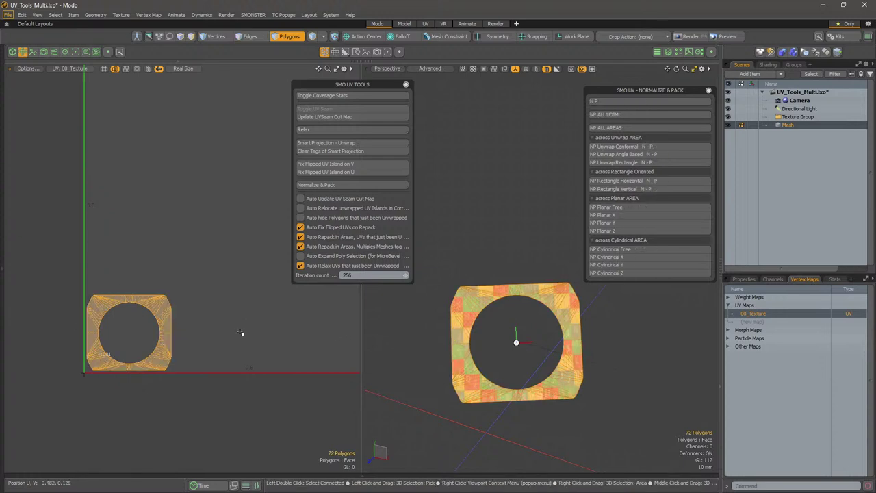
# Clear the polygon selection and reframe the UV view on the isolated plate island
pyautogui.click(238, 331)
pyautogui.press('a')
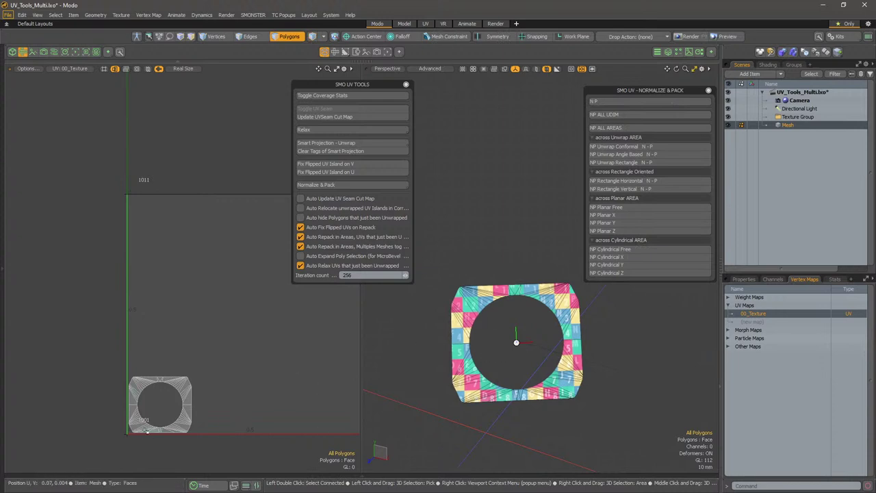
# Select all polygons of the isolated plate's UV island and frame it in the UV view
pyautogui.keyDown('alt'); pyautogui.moveTo(179, 369); pyautogui.dragTo(185, 347); pyautogui.keyUp('alt')
pyautogui.doubleClick(188, 360)
pyautogui.keyDown('alt'); pyautogui.moveTo(163, 379); pyautogui.dragTo(171, 327); pyautogui.keyUp('alt')
pyautogui.scroll(4, 172, 328)
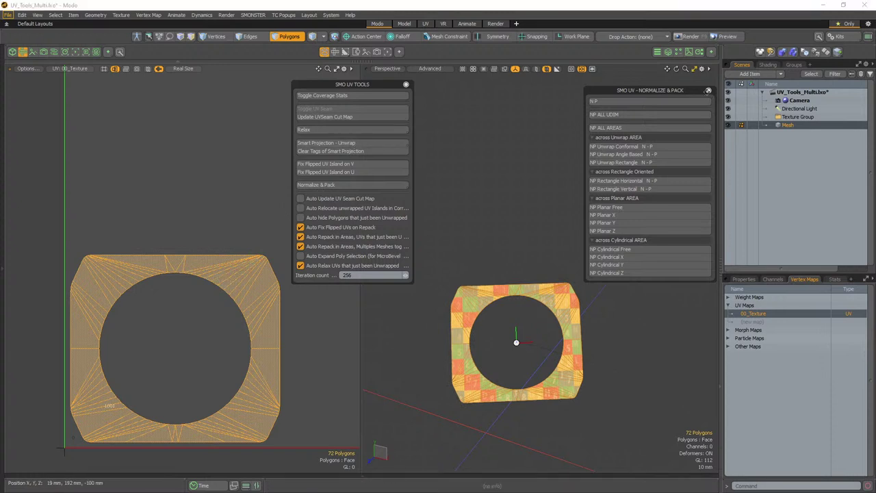
# Close the Normalize & Pack palette and reopen the SMO UV Tools palette widened so its option names are readable
pyautogui.click(709, 91)
pyautogui.click(405, 84)
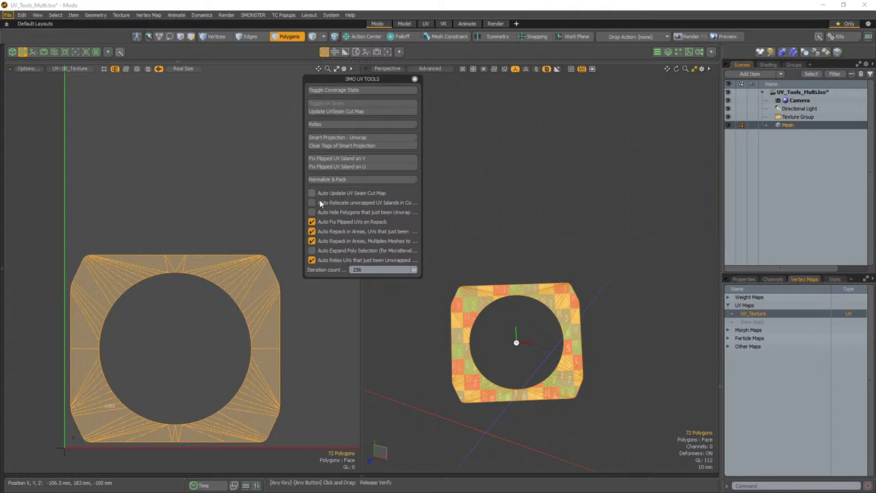
pyautogui.moveTo(419, 250); pyautogui.dragTo(473, 250)
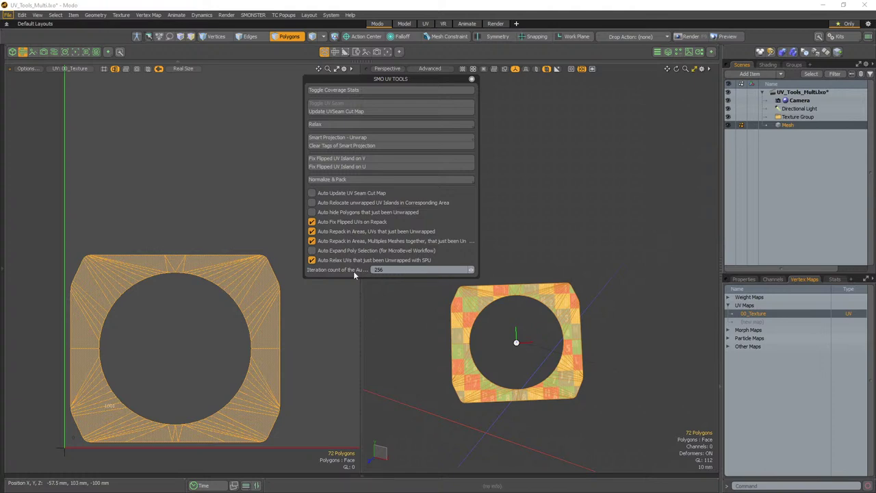
# Turn off automatic relaxing of UVs that were just unwrapped with SPU
pyautogui.keyDown('alt'); pyautogui.moveTo(280, 326); pyautogui.dragTo(313, 297); pyautogui.keyUp('alt')
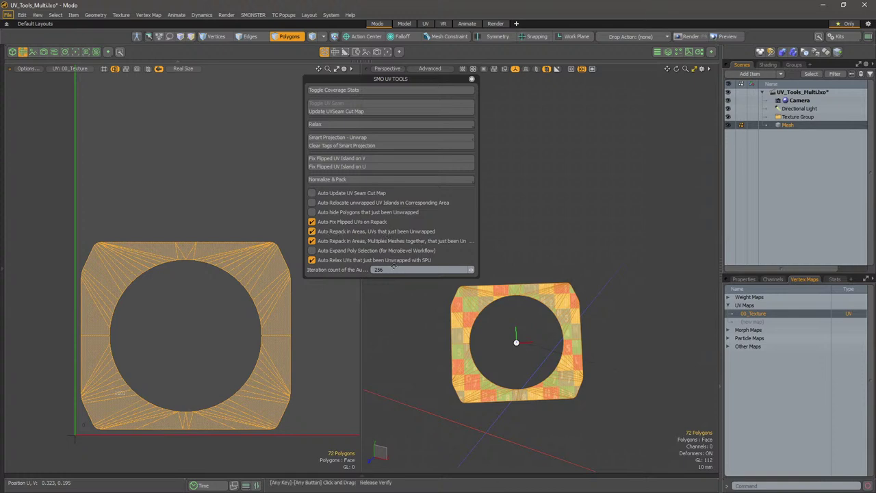
pyautogui.scroll(-3, 307, 317)
pyautogui.keyDown('alt'); pyautogui.keyDown('shift'); pyautogui.moveTo(307, 318); pyautogui.dragTo(280, 333); pyautogui.keyUp('shift'); pyautogui.keyUp('alt')
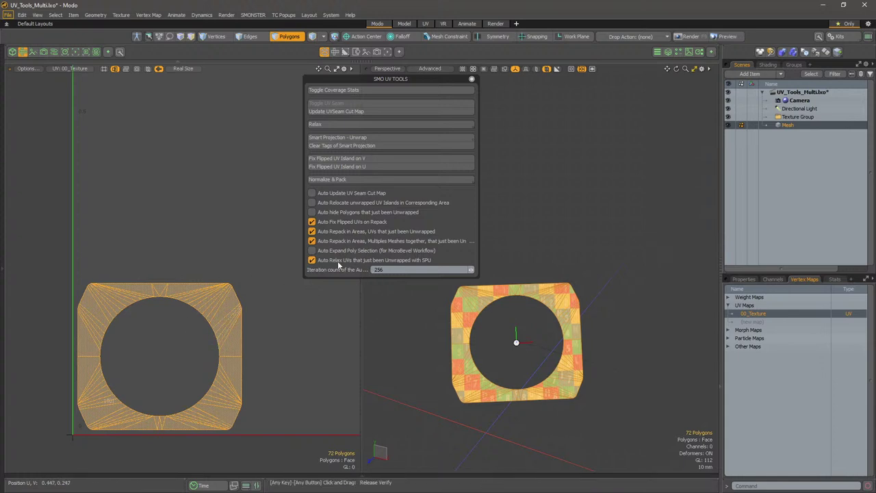
pyautogui.keyDown('alt'); pyautogui.moveTo(269, 350); pyautogui.dragTo(301, 316); pyautogui.keyUp('alt')
pyautogui.click(377, 261)
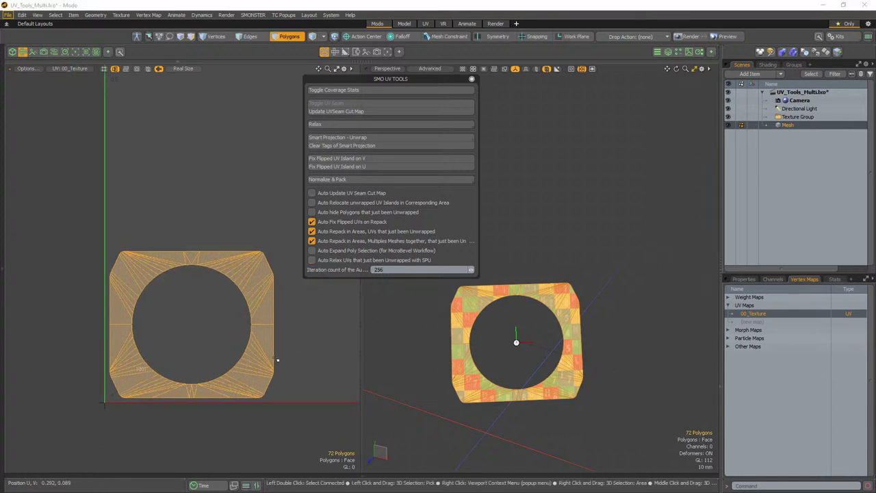
pyautogui.scroll(3, 190, 292)
pyautogui.keyDown('alt'); pyautogui.moveTo(191, 292); pyautogui.dragTo(198, 293); pyautogui.keyUp('alt')
pyautogui.scroll(-2, 198, 293)
pyautogui.press('3')
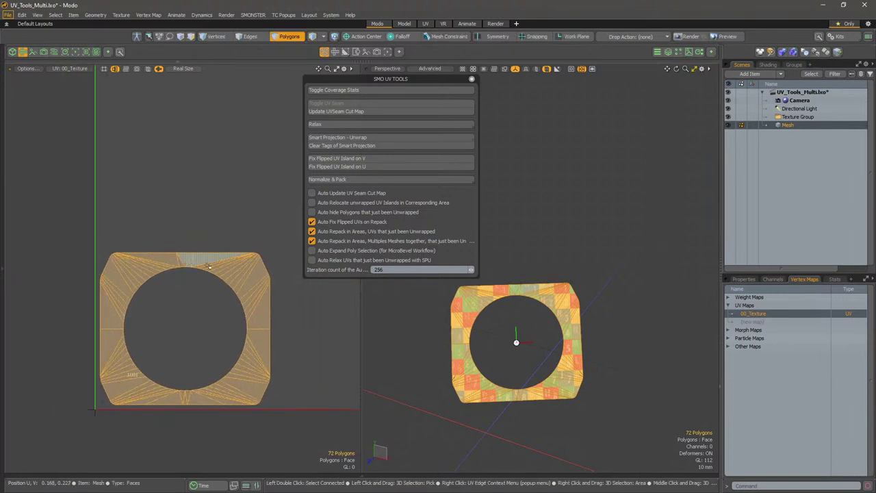
pyautogui.press('2')
pyautogui.keyDown('ctrl'); pyautogui.keyDown('alt'); pyautogui.moveTo(196, 264); pyautogui.dragTo(201, 263); pyautogui.keyUp('alt'); pyautogui.keyUp('ctrl')
pyautogui.moveTo(268, 178); pyautogui.dragTo(103, 171, button='right')
pyautogui.press('3')
pyautogui.press('1')
pyautogui.press('3')
# Reveal the UV toolset and select the border edges of the plate's UV island
pyautogui.click(4, 89)
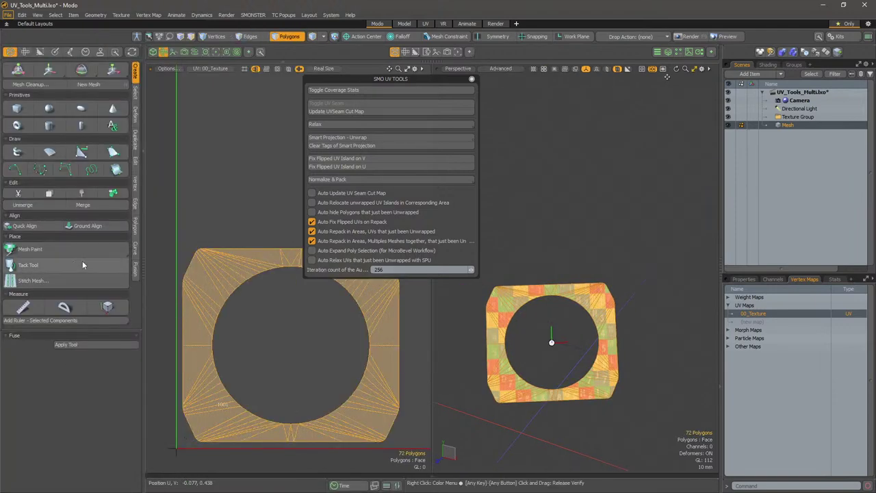
pyautogui.click(24, 51)
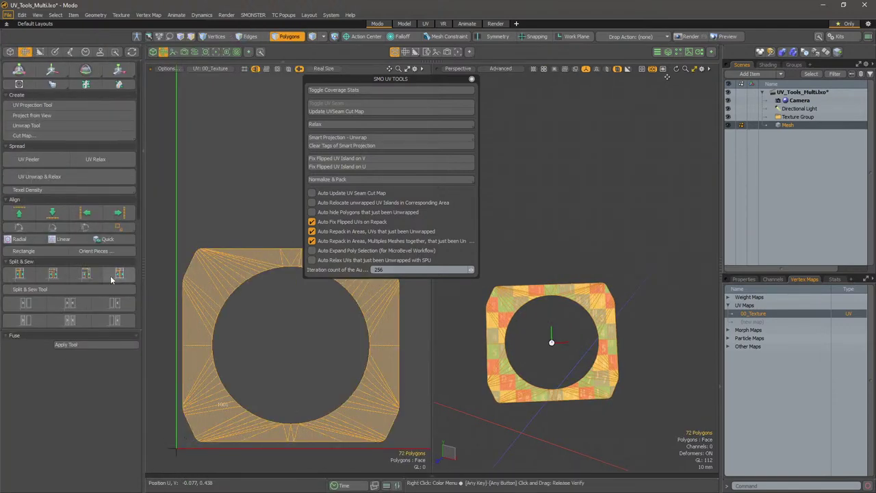
pyautogui.moveTo(85, 328); pyautogui.dragTo(83, 453)
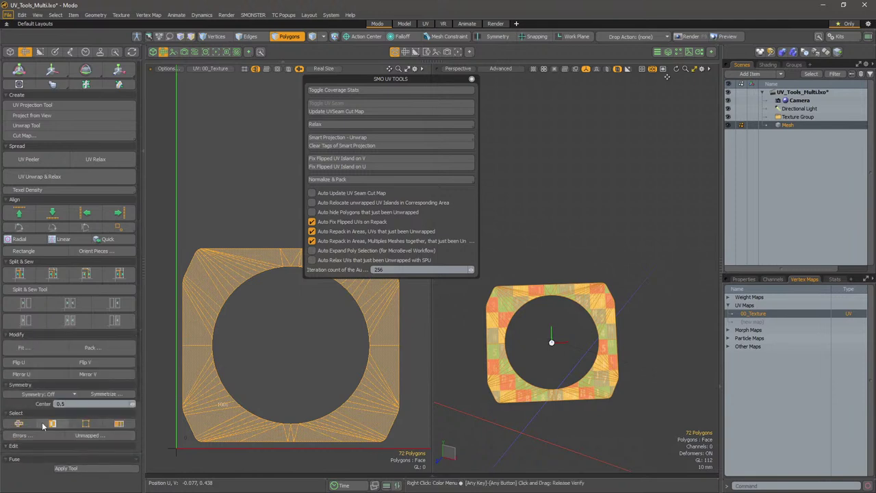
pyautogui.click(50, 424)
pyautogui.keyDown('alt'); pyautogui.moveTo(280, 371); pyautogui.dragTo(241, 373); pyautogui.keyUp('alt')
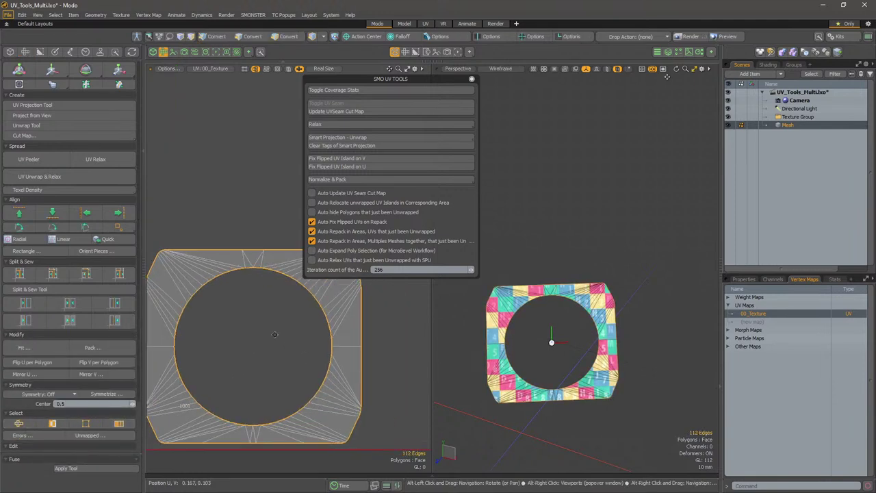
# Add the horizontal edge between the circular opening and the plate's right side to the border edge selection
pyautogui.keyDown('alt'); pyautogui.scroll(1, 280, 260); pyautogui.keyUp('alt')
pyautogui.keyDown('alt'); pyautogui.moveTo(250, 316); pyautogui.dragTo(294, 252); pyautogui.keyUp('alt')
pyautogui.keyDown('shift'); pyautogui.click(403, 306); pyautogui.keyUp('shift')
pyautogui.scroll(-3, 327, 364)
pyautogui.keyDown('alt'); pyautogui.moveTo(327, 363); pyautogui.dragTo(241, 362); pyautogui.keyUp('alt')
pyautogui.scroll(1, 262, 354)
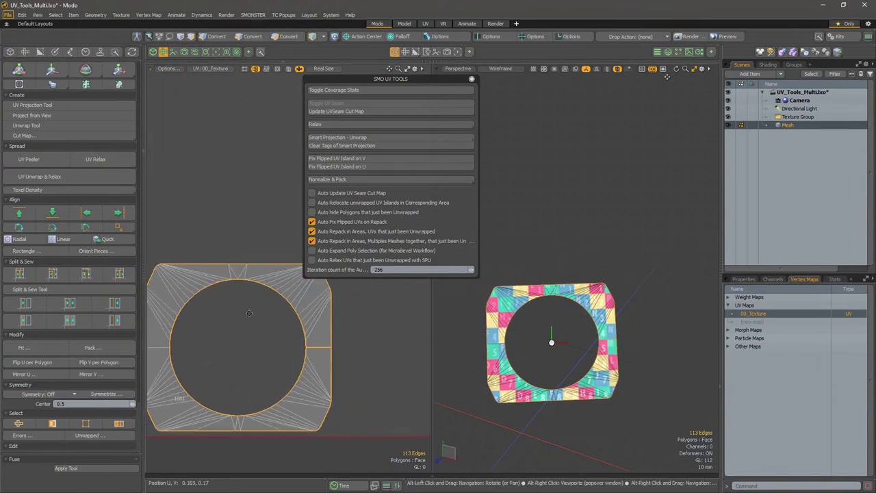
# Unwrap the plate along the selected seam edges with the Unwrap Tool
pyautogui.scroll(-1, 220, 316)
pyautogui.click(40, 126)
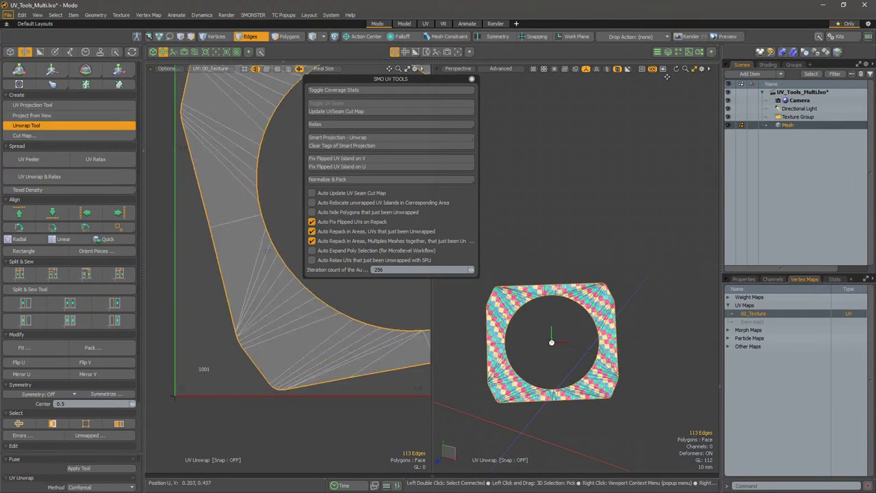
pyautogui.keyDown('alt'); pyautogui.moveTo(149, 320); pyautogui.dragTo(199, 300, button='middle'); pyautogui.keyUp('alt')
pyautogui.scroll(-2, 258, 275)
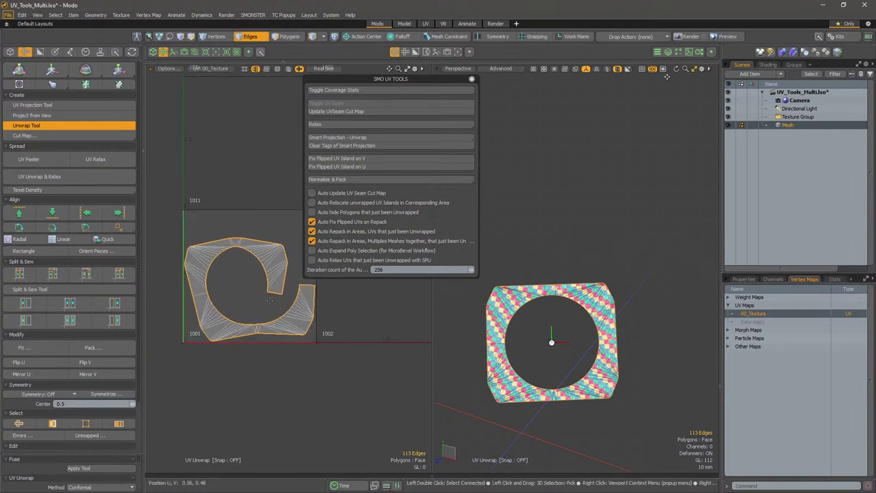
# Relax the unwrapped plate island with 256 iterations and inspect the gap along its cut seam
pyautogui.click(409, 123)
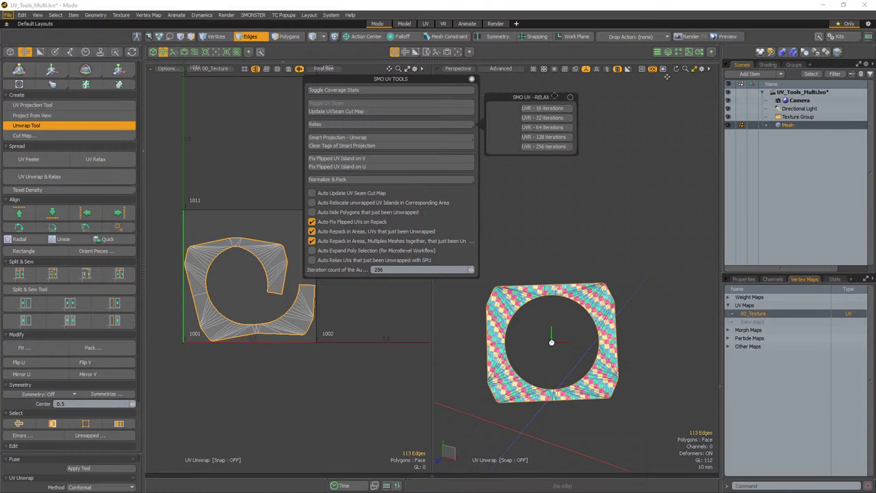
pyautogui.moveTo(556, 98); pyautogui.dragTo(563, 113)
pyautogui.click(560, 162)
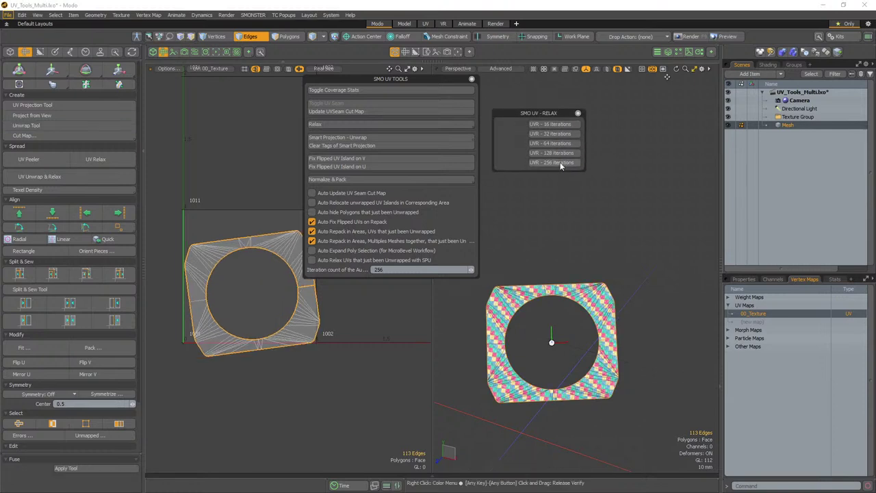
pyautogui.keyDown('alt'); pyautogui.moveTo(288, 306); pyautogui.dragTo(272, 348); pyautogui.keyUp('alt')
pyautogui.scroll(10, 274, 346)
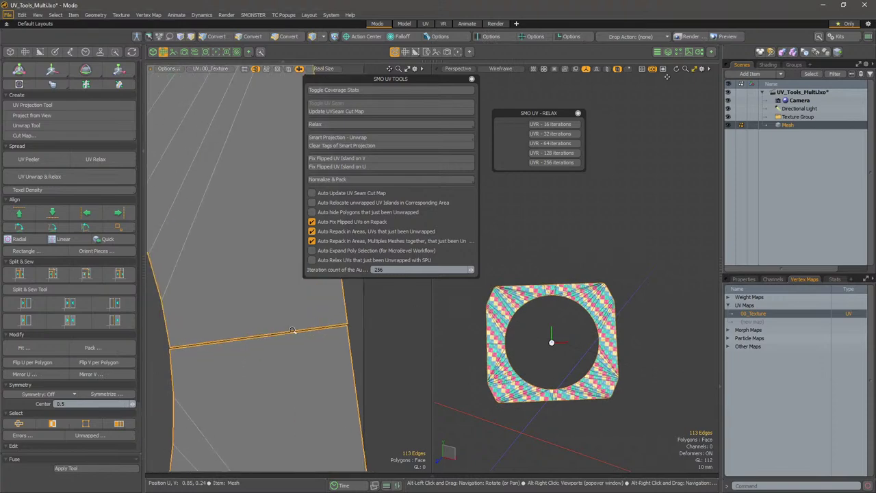
pyautogui.scroll(-3, 288, 336)
pyautogui.press('2')
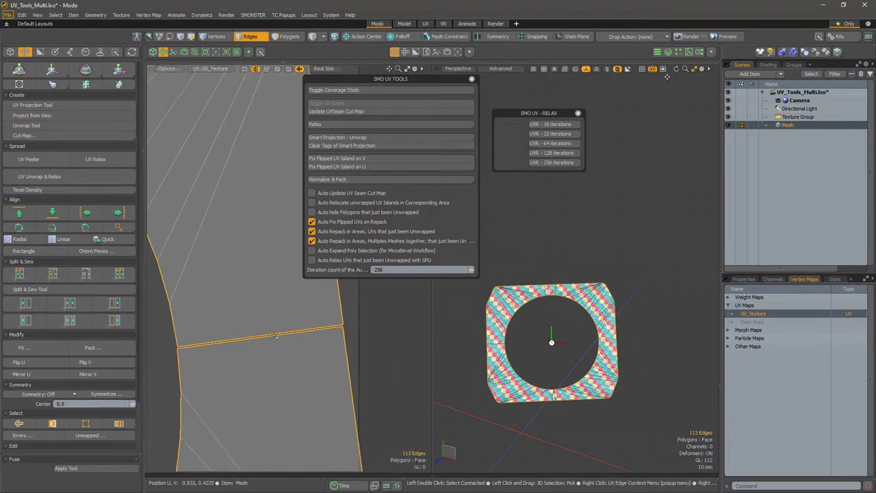
pyautogui.keyDown('alt'); pyautogui.scroll(-8, 331, 357); pyautogui.keyUp('alt')
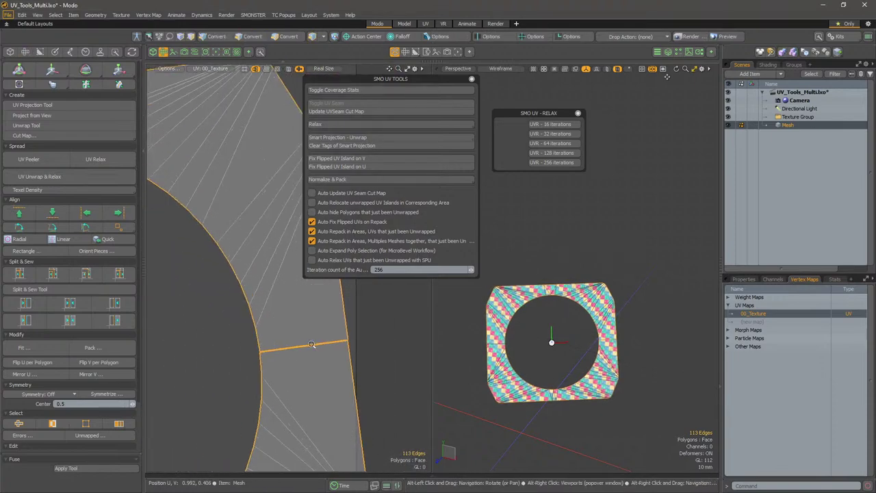
pyautogui.scroll(-4, 321, 355)
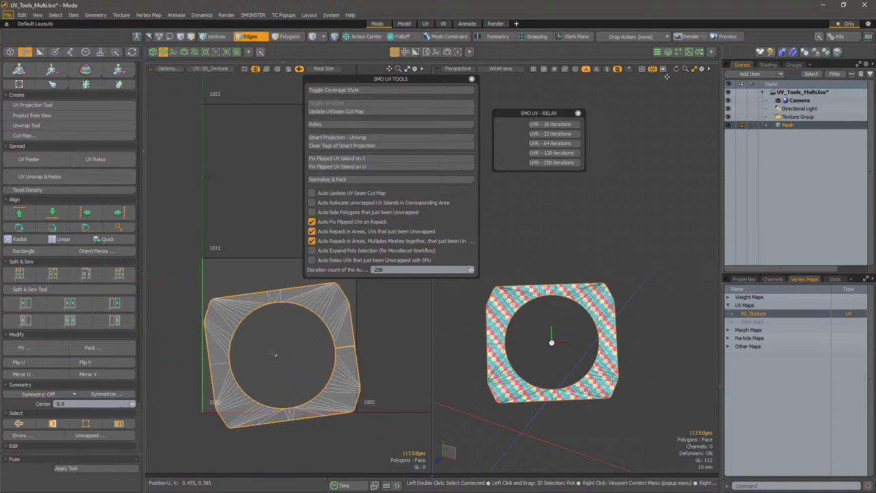
# Undo the relax and the unwrap of the plate island, and reframe the restored island
pyautogui.hotkey('ctrl', 'z')
pyautogui.hotkey('ctrl', 'z')
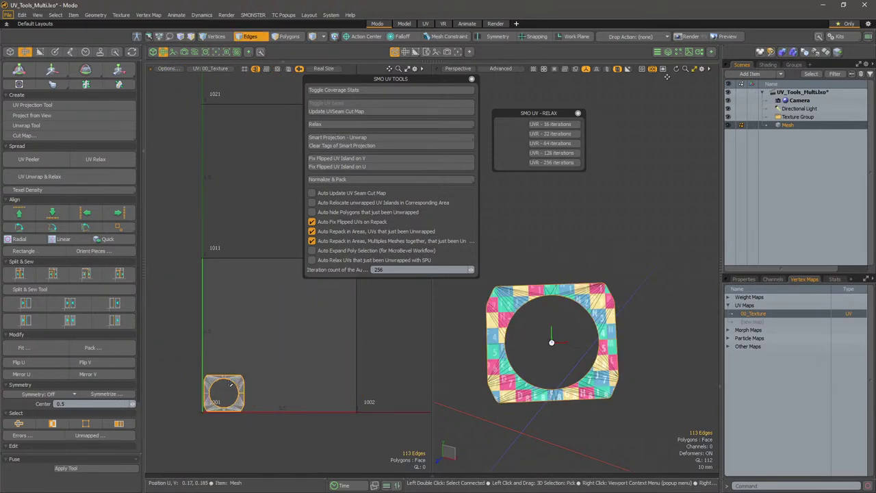
pyautogui.scroll(5, 230, 384)
pyautogui.keyDown('alt'); pyautogui.moveTo(231, 381); pyautogui.dragTo(283, 336); pyautogui.keyUp('alt')
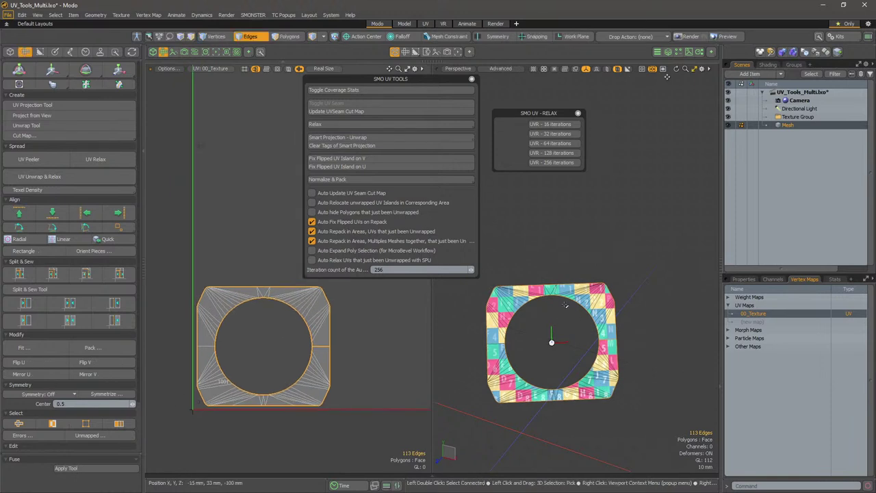
pyautogui.keyDown('alt'); pyautogui.moveTo(513, 342); pyautogui.dragTo(554, 343); pyautogui.keyUp('alt')
pyautogui.press('2')
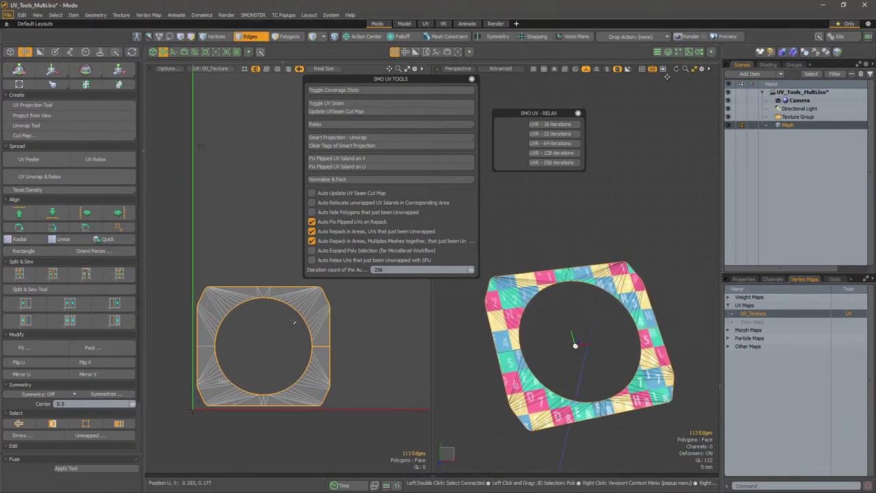
# Unhide the whole mesh, then reselect the square front plate's island and hide all other polygons
pyautogui.press('u')
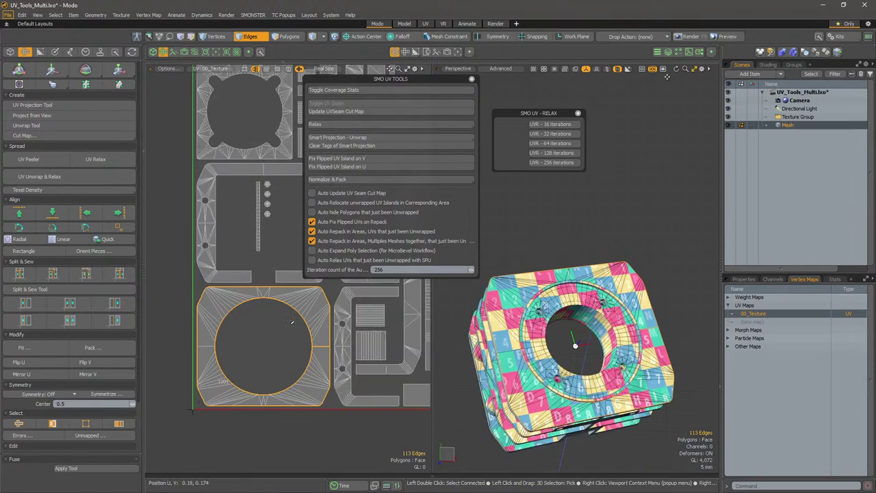
pyautogui.keyDown('alt'); pyautogui.keyDown('shift'); pyautogui.moveTo(616, 299); pyautogui.dragTo(602, 306); pyautogui.keyUp('shift'); pyautogui.keyUp('alt')
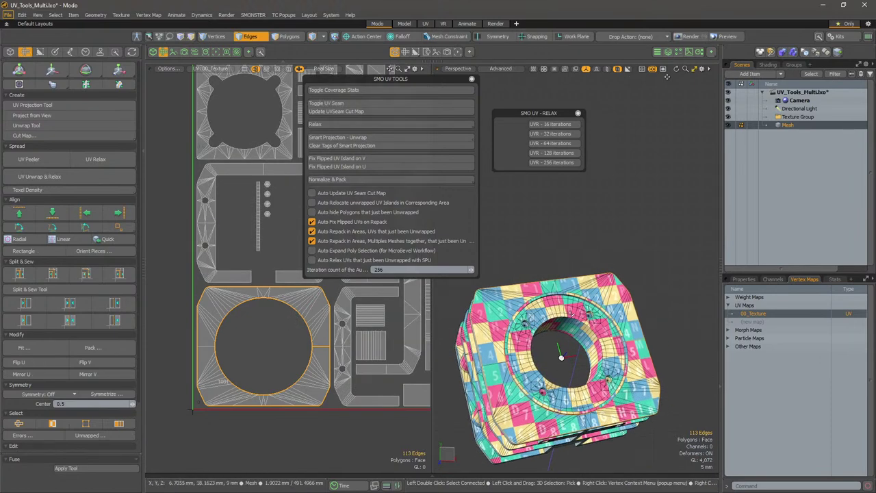
pyautogui.press('3')
pyautogui.press('2')
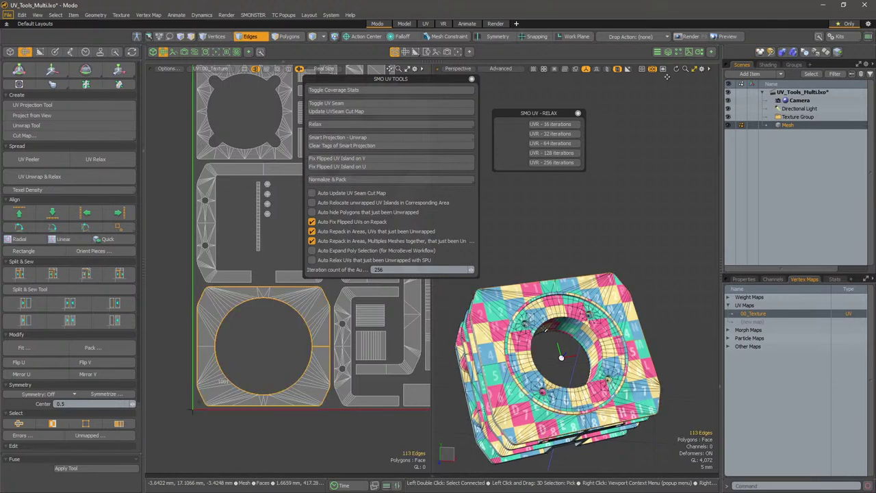
pyautogui.press('3')
pyautogui.doubleClick(318, 330)
pyautogui.hotkey('shift', 'h')
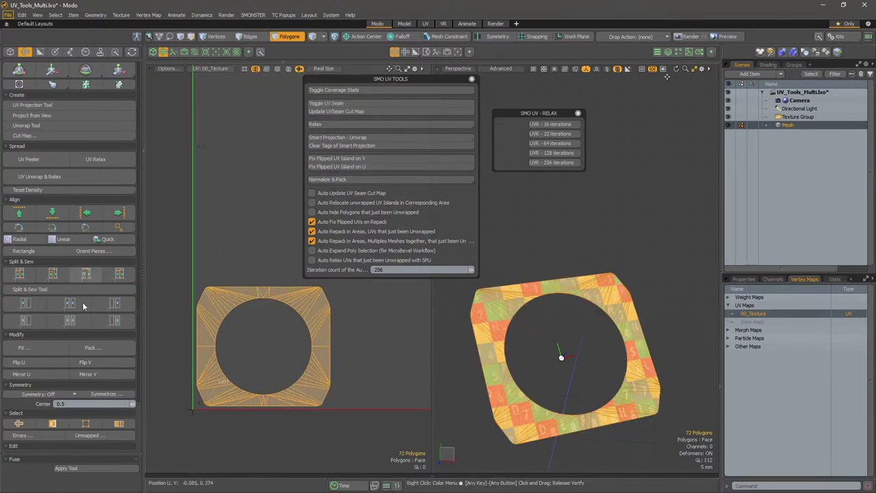
# Unwrap the plate with SPU - Conformal - Group Normal, using its border edges and the right-side horizontal edge as seams
pyautogui.press('2')
pyautogui.moveTo(248, 332)
pyautogui.keyDown('alt'); pyautogui.mouseDown()
pyautogui.moveTo(225, 345)
pyautogui.moveTo(291, 323)
pyautogui.mouseUp(); pyautogui.keyUp('alt')
pyautogui.keyDown('shift'); pyautogui.click(298, 359); pyautogui.keyUp('shift')
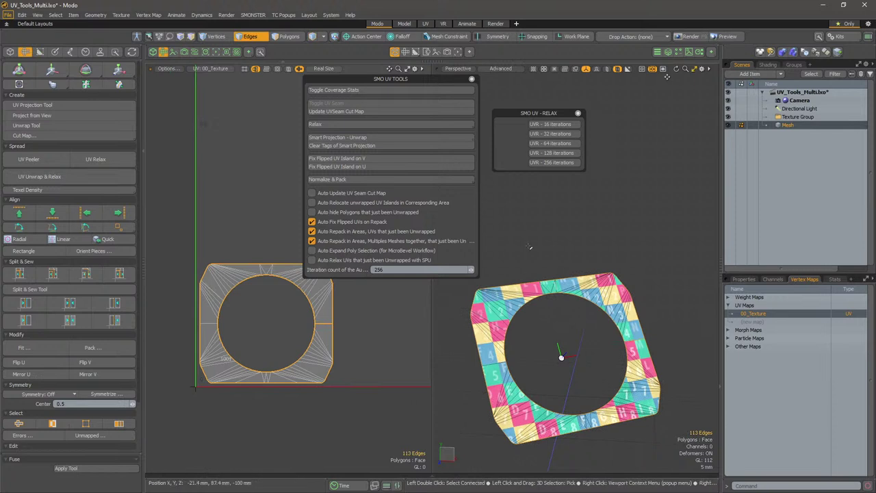
pyautogui.hotkey('ctrl', 'u')
pyautogui.click(576, 193)
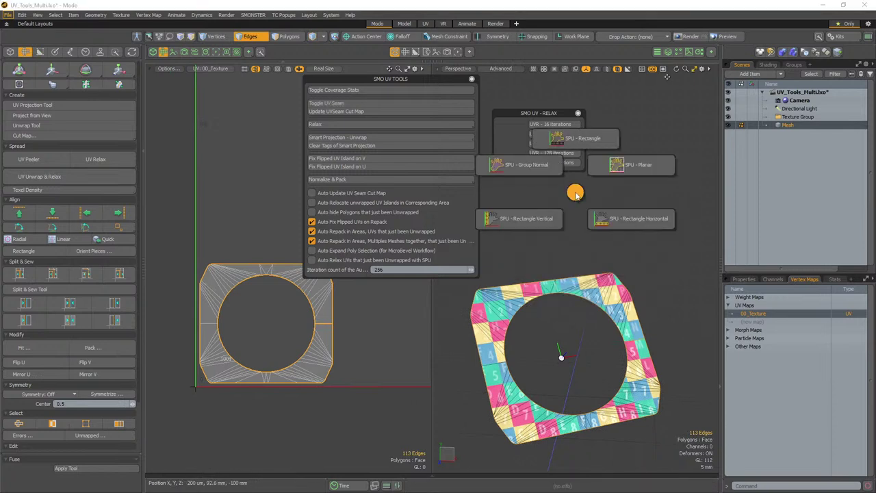
pyautogui.click(548, 164)
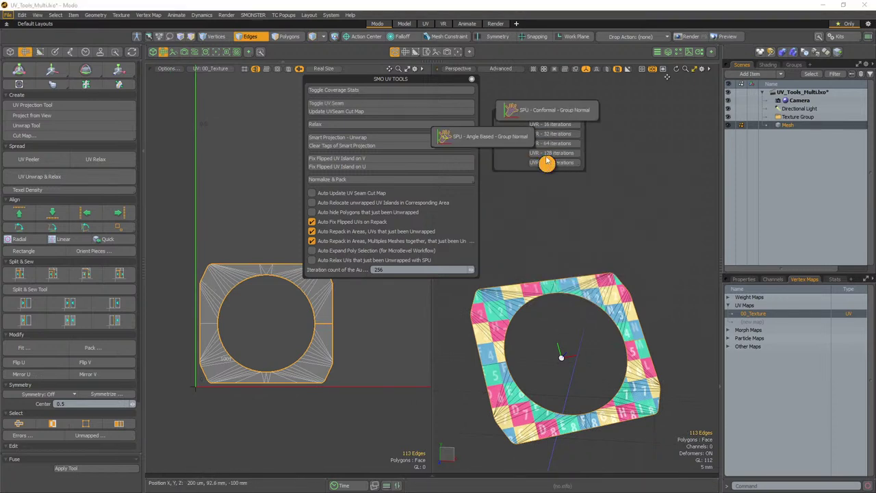
pyautogui.click(550, 114)
pyautogui.scroll(4, 301, 306)
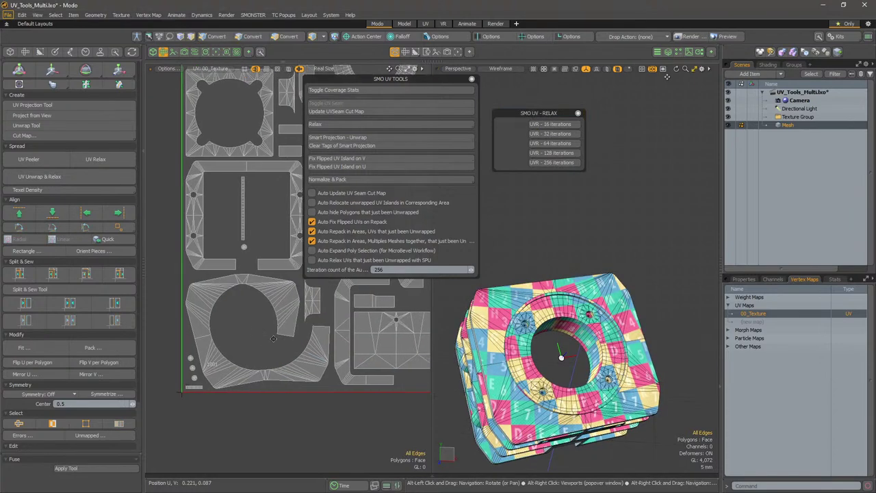
# Select the newly unwrapped C-shaped front plate island and hide all other polygons
pyautogui.press('3')
pyautogui.doubleClick(288, 299)
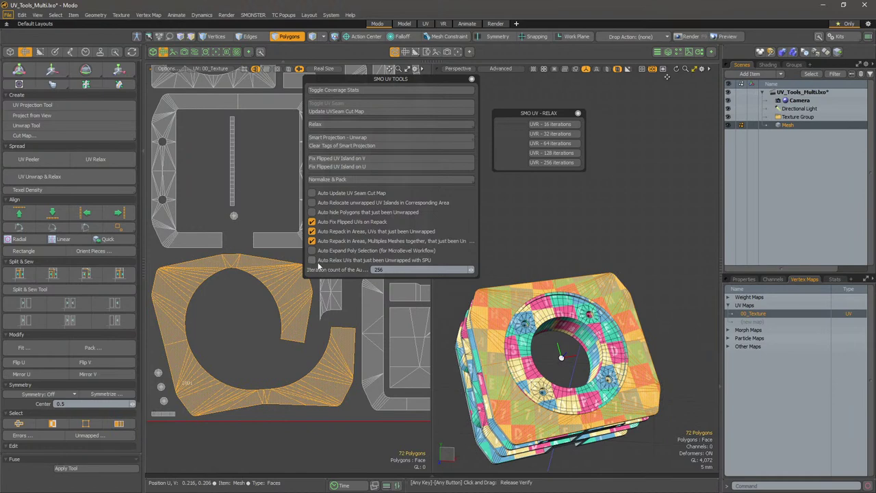
pyautogui.scroll(-3, 301, 295)
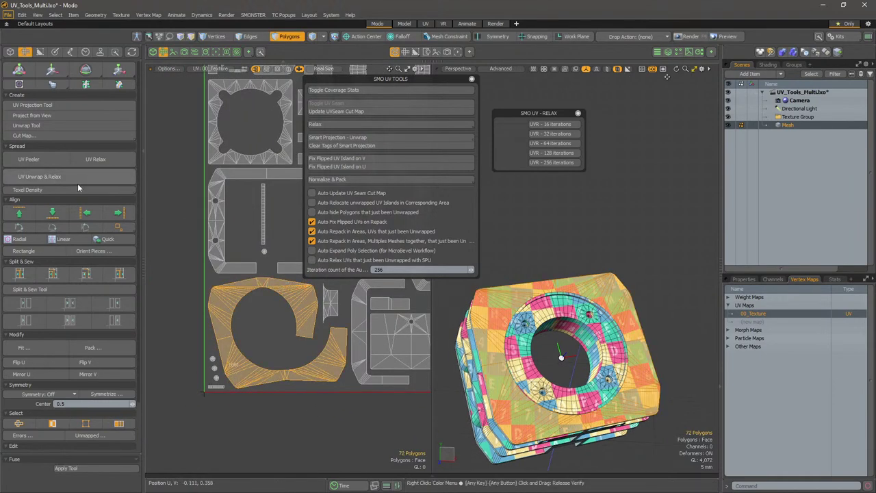
pyautogui.click(57, 177)
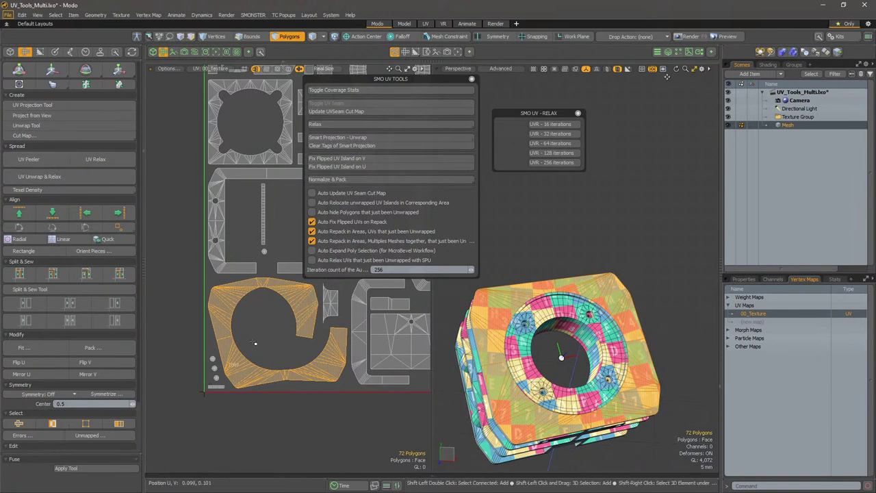
pyautogui.scroll(2, 277, 331)
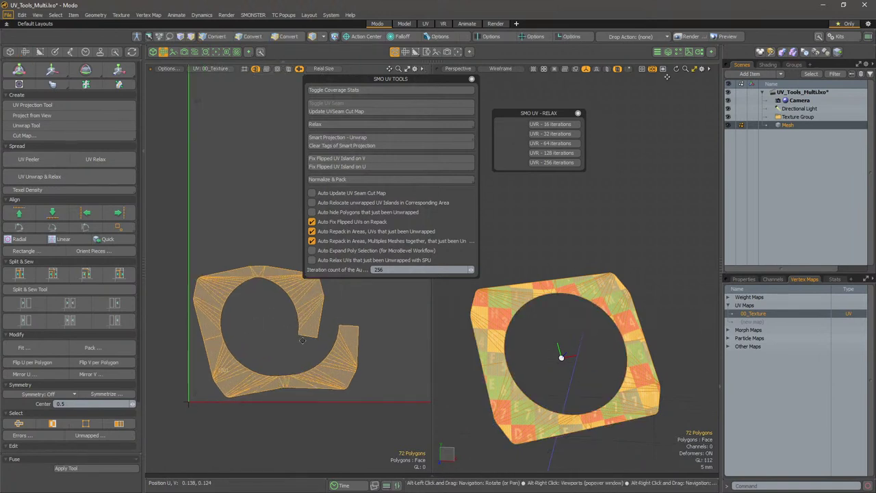
# Enable automatic relaxing of UVs just unwrapped with SPU, and select the edges of the C-shaped plate island
pyautogui.click(330, 261)
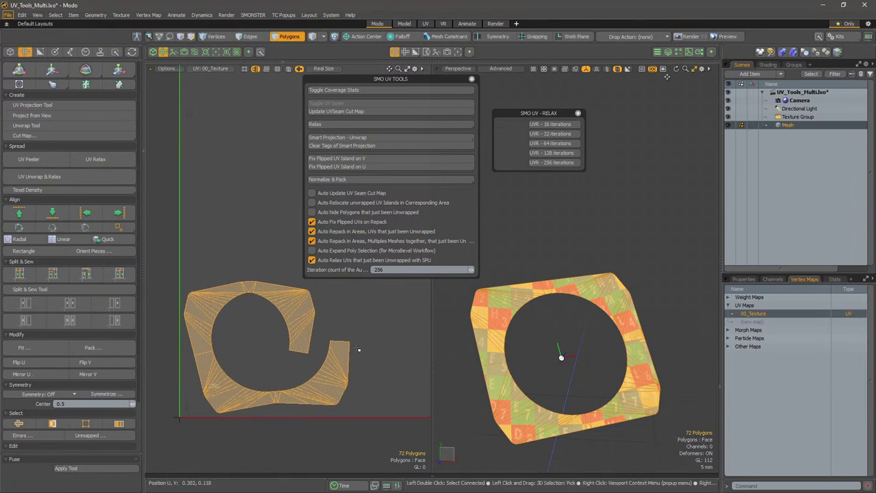
pyautogui.press('2')
pyautogui.doubleClick(226, 400)
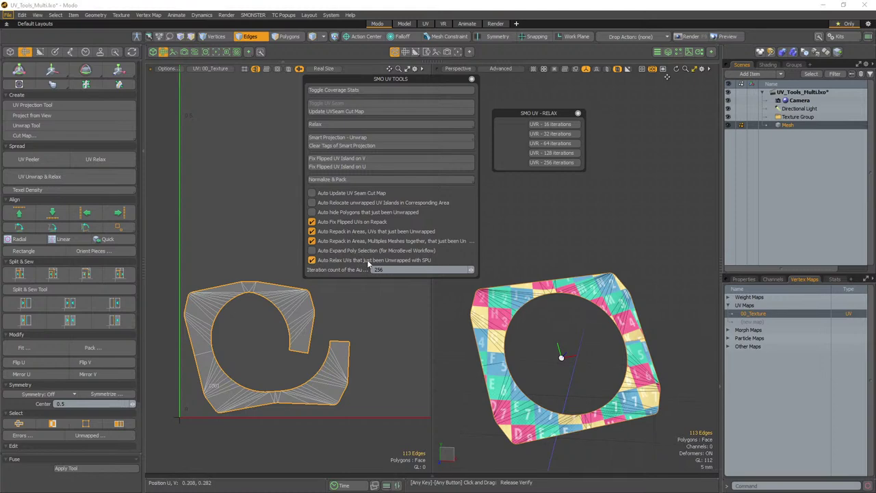
pyautogui.hotkey('ctrl', 'space')
pyautogui.click(579, 196)
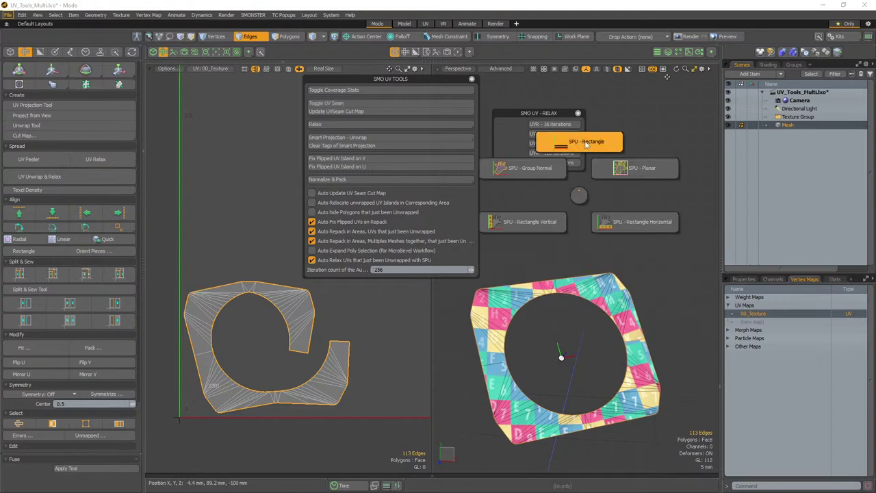
pyautogui.click(550, 173)
pyautogui.click(562, 128)
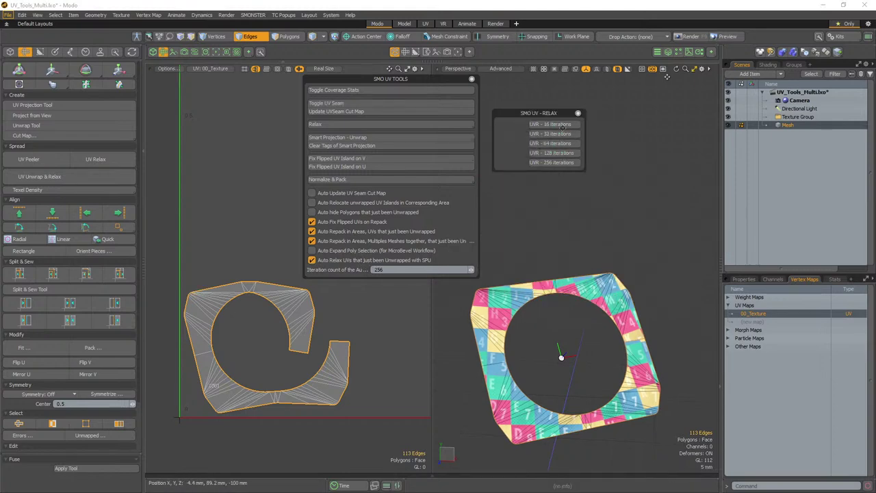
# Select the square front plate's island in the restored full mesh and frame it in the UV view
pyautogui.scroll(3, 295, 332)
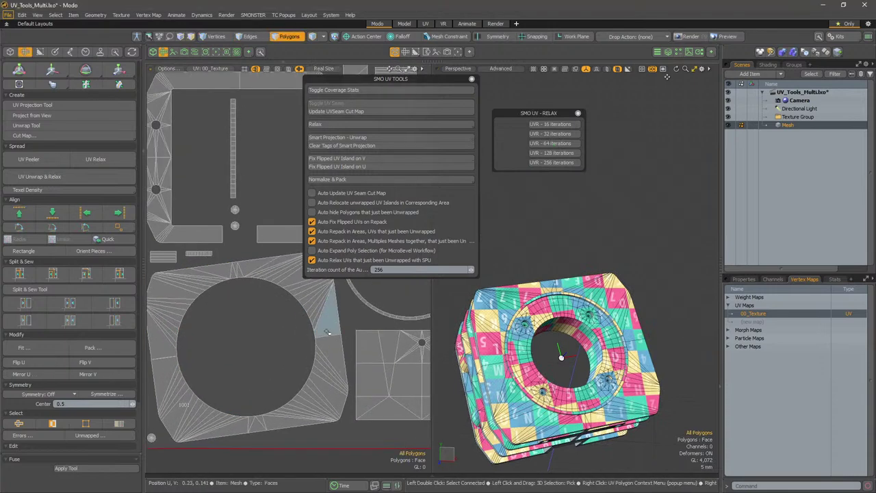
pyautogui.doubleClick(327, 332)
pyautogui.keyDown('ctrl'); pyautogui.keyDown('alt'); pyautogui.moveTo(330, 337); pyautogui.dragTo(295, 349); pyautogui.keyUp('alt'); pyautogui.keyUp('ctrl')
pyautogui.scroll(-2, 130, 376)
pyautogui.keyDown('ctrl'); pyautogui.keyDown('alt'); pyautogui.moveTo(294, 349); pyautogui.dragTo(308, 344); pyautogui.keyUp('alt'); pyautogui.keyUp('ctrl')
pyautogui.scroll(6, 308, 345)
pyautogui.scroll(-6, 278, 349)
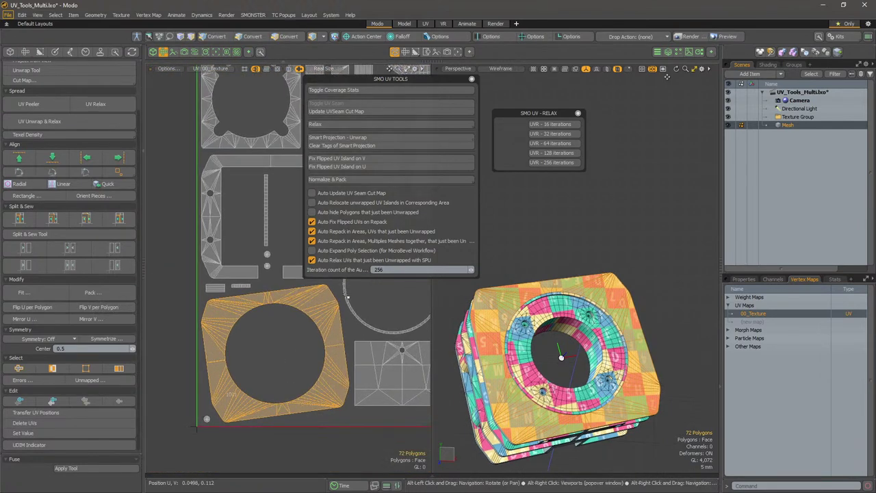
pyautogui.press('3')
# Widen the SMO UV Tools palette to fit its full option labels, including the auto-relax iteration count, and reposition it
pyautogui.click(377, 270)
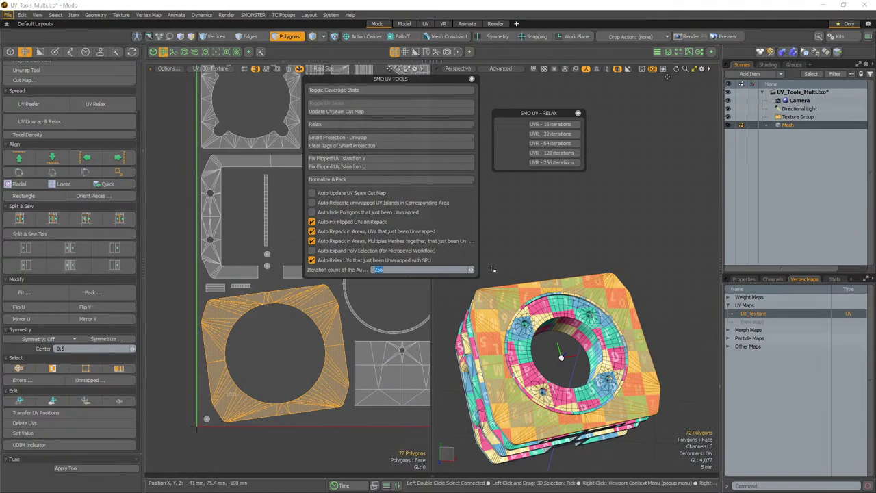
pyautogui.moveTo(482, 271); pyautogui.dragTo(571, 270)
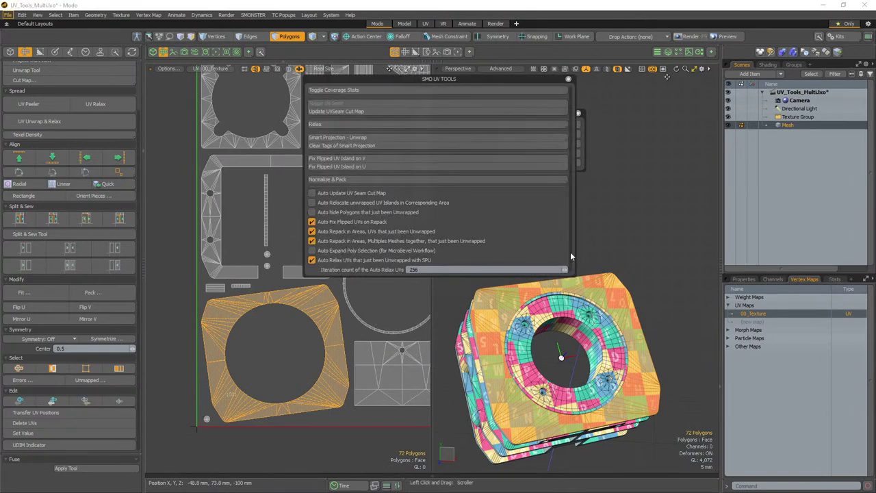
pyautogui.click(574, 277)
pyautogui.moveTo(573, 274); pyautogui.dragTo(576, 317)
pyautogui.moveTo(512, 79); pyautogui.dragTo(510, 50)
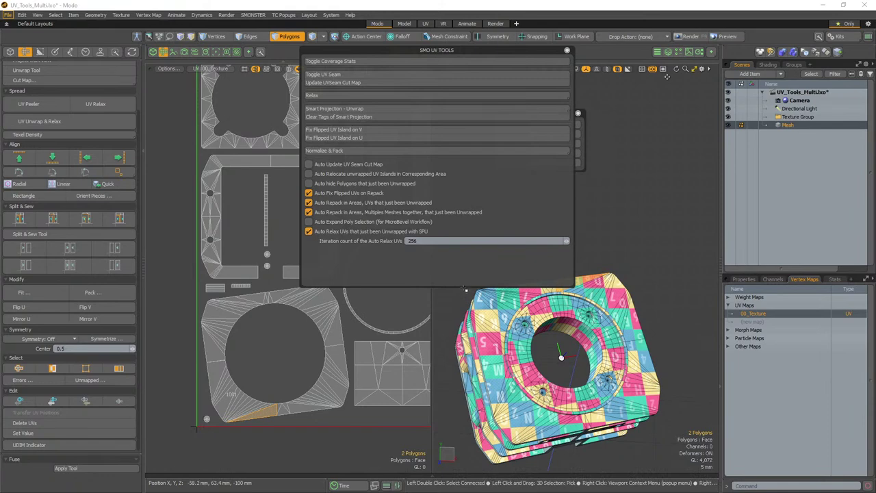
pyautogui.moveTo(465, 286); pyautogui.dragTo(475, 256)
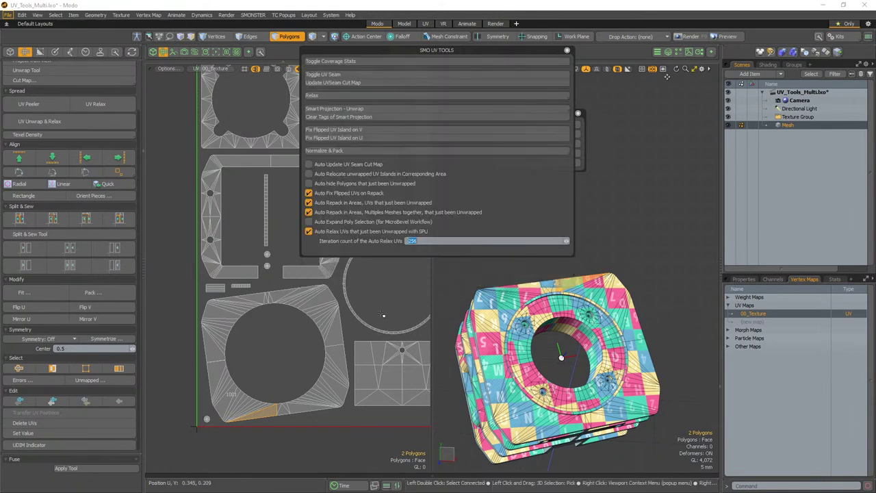
# Reselect all polygons of the square front plate's island and hide the rest of the mesh
pyautogui.scroll(3, 266, 385)
pyautogui.click(266, 384)
pyautogui.keyDown('alt'); pyautogui.moveTo(266, 385); pyautogui.dragTo(274, 353); pyautogui.keyUp('alt')
pyautogui.press('2')
pyautogui.click(177, 365)
pyautogui.click(228, 356)
pyautogui.keyDown('alt'); pyautogui.moveTo(228, 356); pyautogui.dragTo(199, 334); pyautogui.keyUp('alt')
pyautogui.press('3')
pyautogui.doubleClick(199, 333)
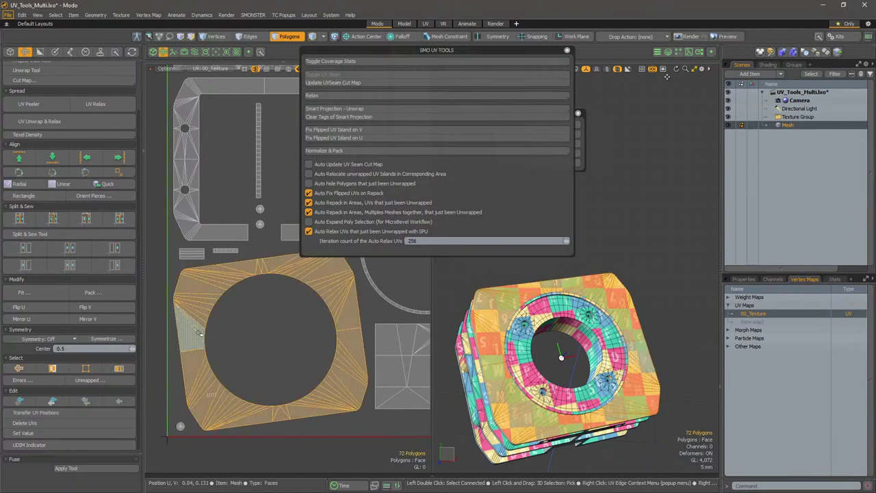
pyautogui.hotkey('shift', 'h')
# Try to apply Smart Orient Horizontally to the isolated plate, and force the unresponsive program to close
pyautogui.scroll(-4, 254, 336)
pyautogui.keyDown('alt'); pyautogui.moveTo(289, 363); pyautogui.dragTo(275, 392); pyautogui.keyUp('alt')
pyautogui.press('u')
pyautogui.click(645, 335)
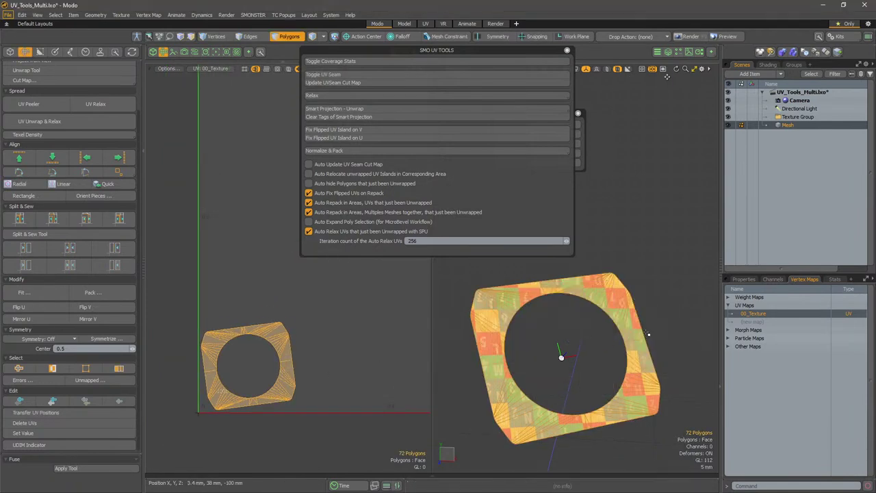
pyautogui.keyDown('alt'); pyautogui.moveTo(620, 344); pyautogui.dragTo(569, 385); pyautogui.keyUp('alt')
pyautogui.keyDown('alt'); pyautogui.scroll(4, 505, 364); pyautogui.keyUp('alt')
pyautogui.press('3')
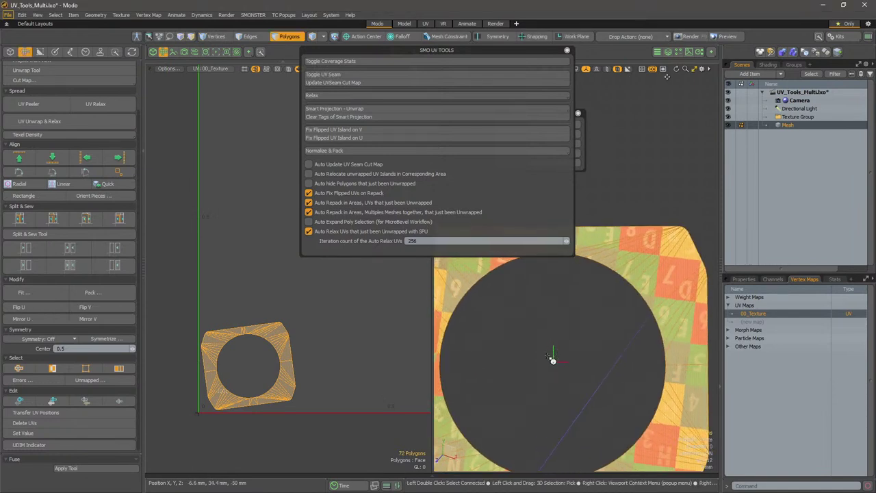
pyautogui.scroll(-4, 603, 376)
pyautogui.keyDown('alt'); pyautogui.moveTo(577, 358); pyautogui.dragTo(542, 366); pyautogui.keyUp('alt')
pyautogui.hotkey('ctrl', 'shift', 'u')
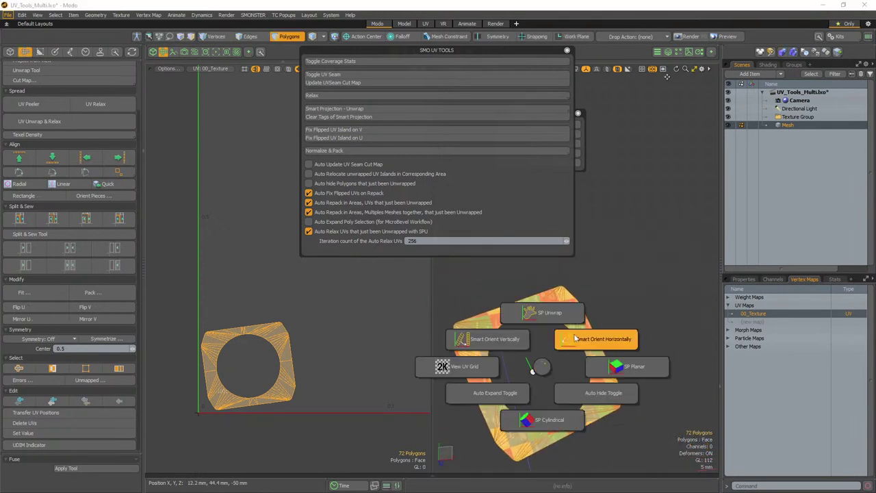
pyautogui.click(596, 338)
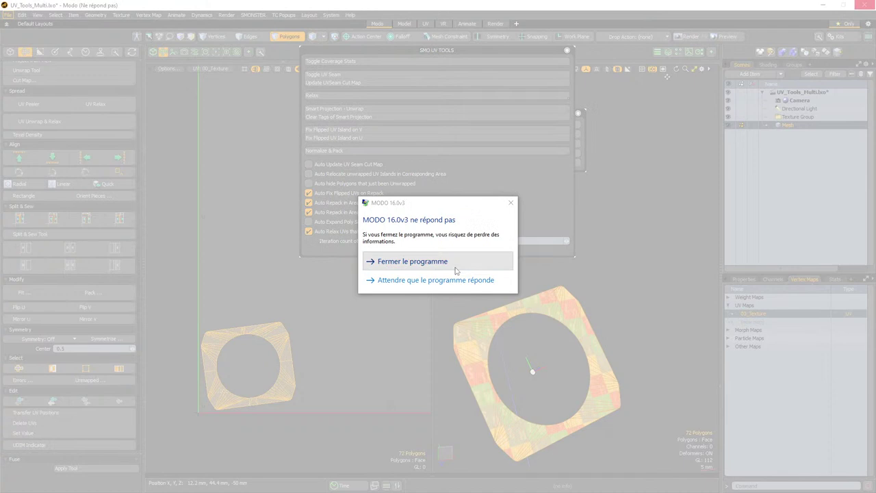
pyautogui.click(456, 262)
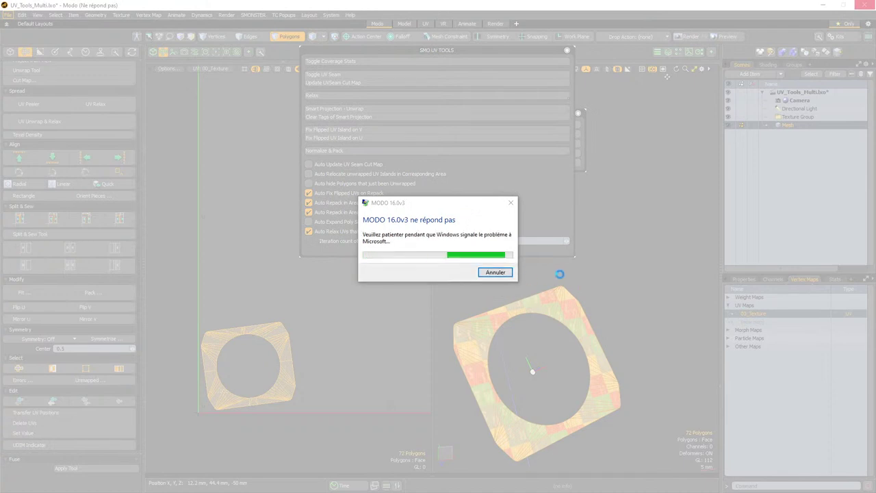
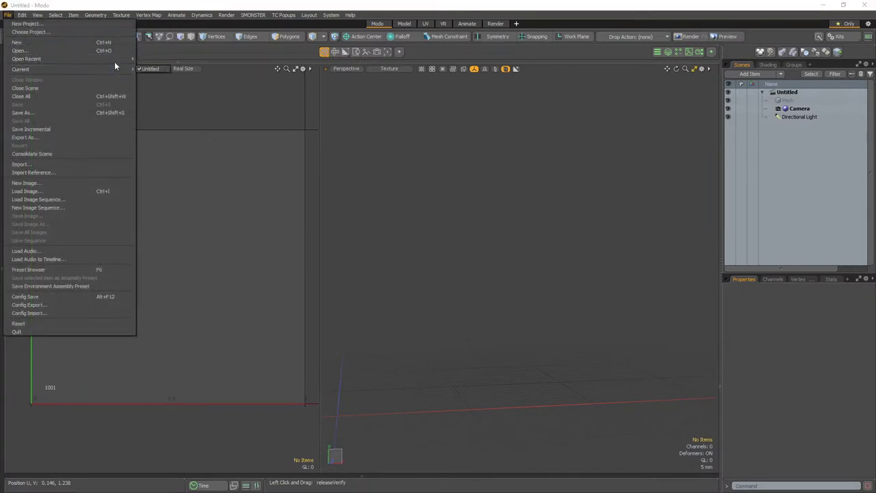
# Load the Cleanup Tools training scene from the SMONSTER CAD Tools training set
pyautogui.moveTo(114, 59)
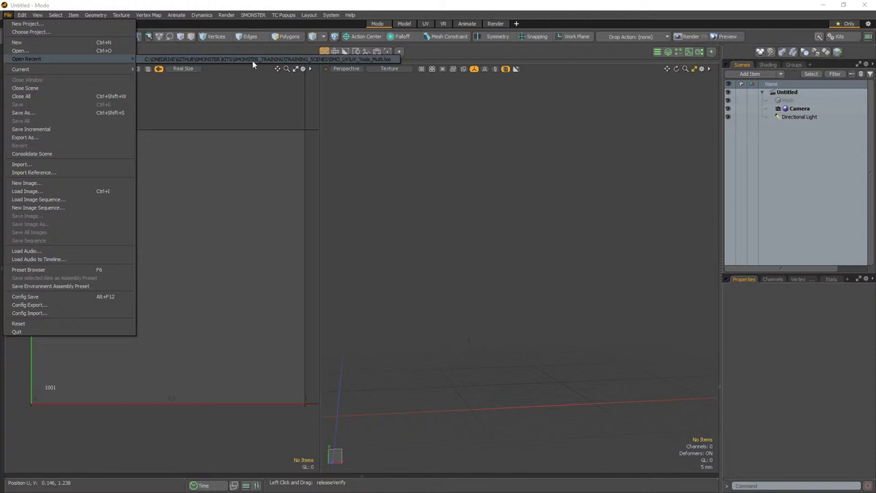
pyautogui.click(336, 104)
pyautogui.click(260, 15)
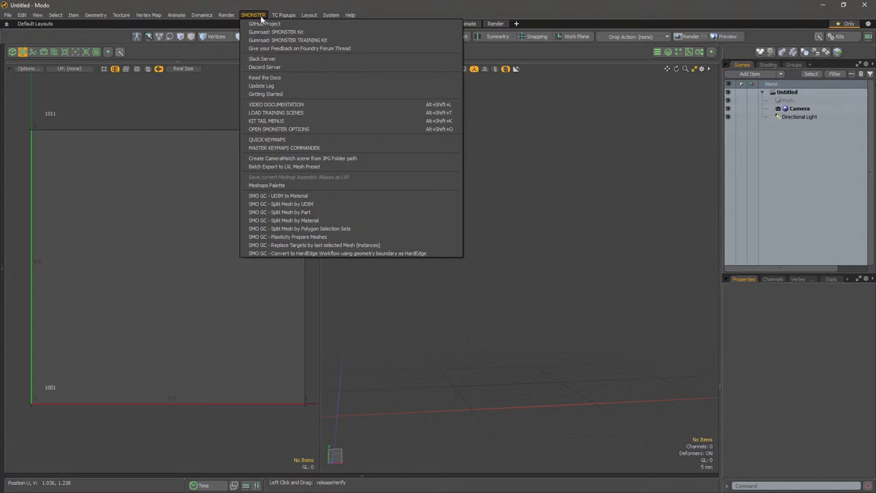
pyautogui.click(260, 18)
pyautogui.click(254, 15)
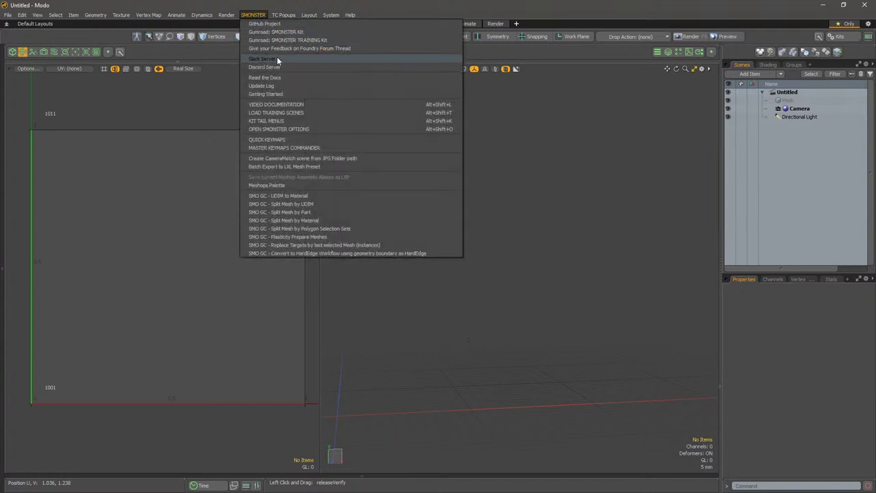
pyautogui.click(287, 113)
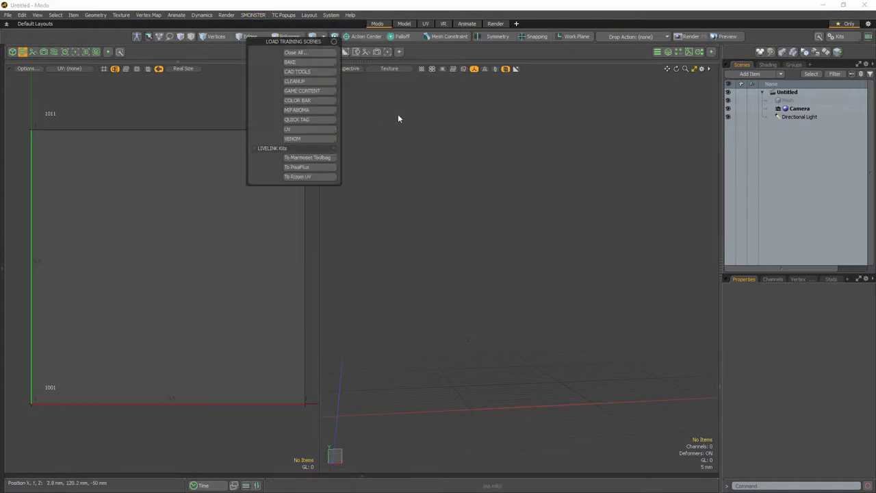
pyautogui.click(326, 72)
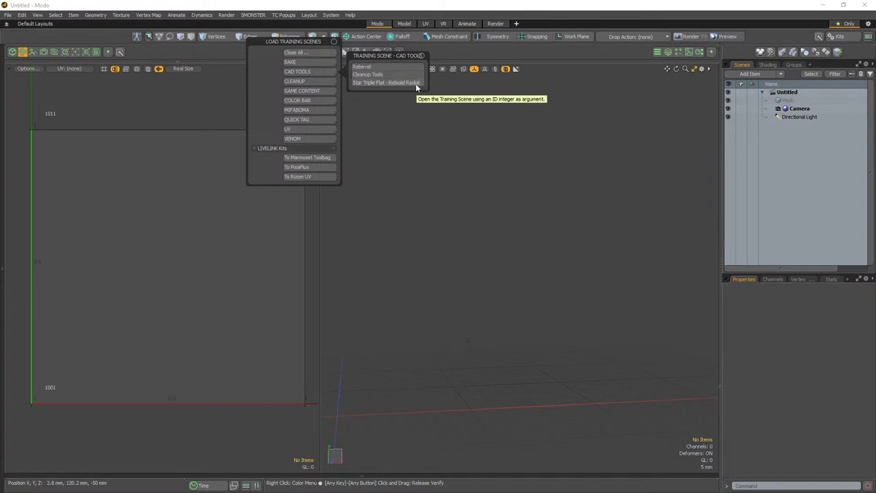
pyautogui.click(370, 74)
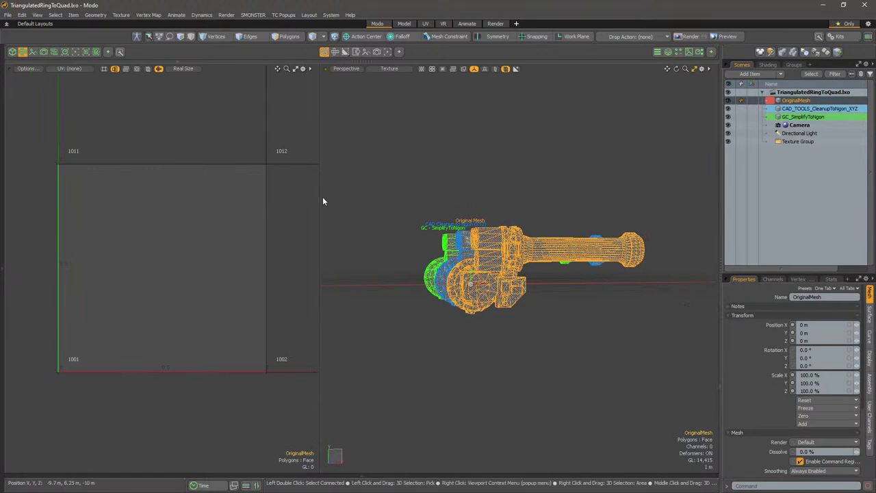
# Deselect the original mesh, adjust the viewport display, and hide the UV view to enlarge the 3D view
pyautogui.moveTo(320, 198); pyautogui.dragTo(142, 198)
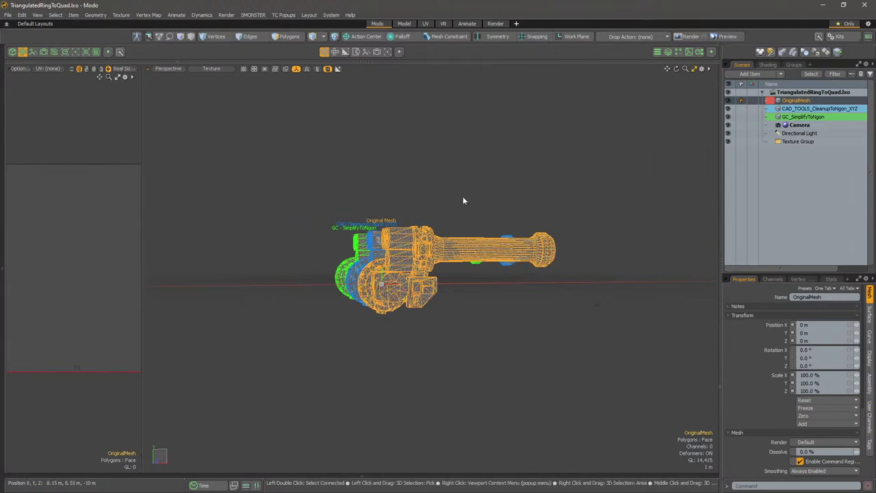
pyautogui.click(463, 195)
pyautogui.keyDown('alt'); pyautogui.moveTo(462, 196); pyautogui.dragTo(411, 223); pyautogui.keyUp('alt')
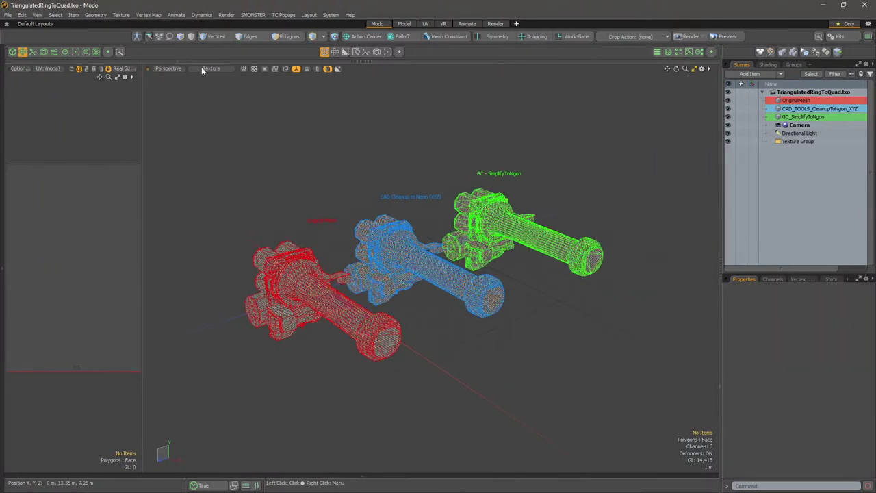
pyautogui.click(255, 69)
pyautogui.click(251, 82)
pyautogui.keyDown('alt'); pyautogui.moveTo(403, 153); pyautogui.dragTo(395, 155); pyautogui.keyUp('alt')
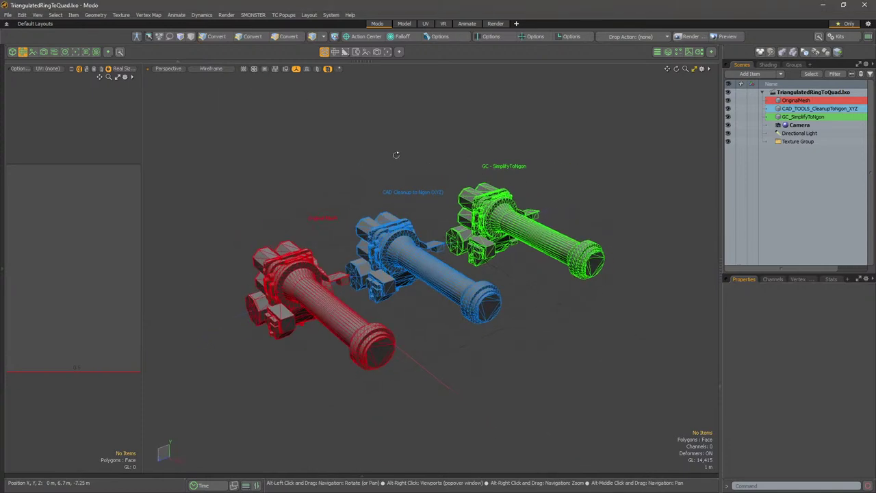
pyautogui.click(23, 52)
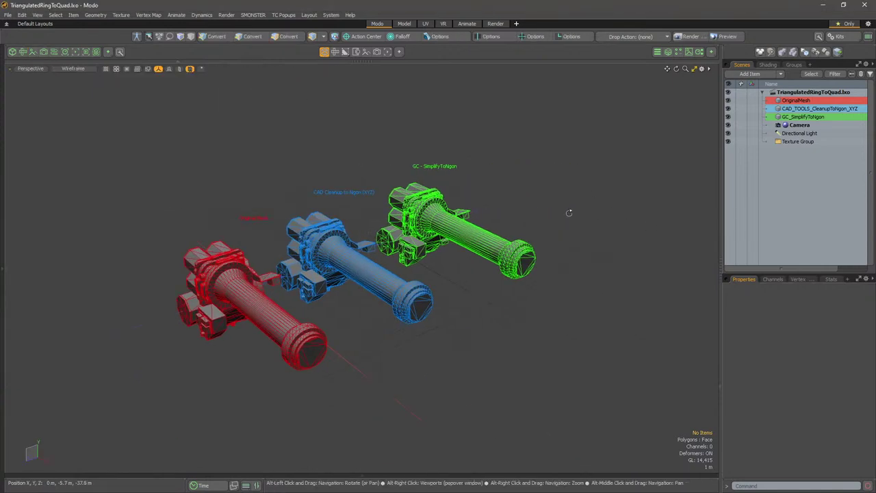
# Reveal the collapsed lower toolbar, the full set of layout tabs and the modeling tool palette
pyautogui.keyDown('alt'); pyautogui.moveTo(569, 211); pyautogui.dragTo(538, 188); pyautogui.keyUp('alt')
pyautogui.keyDown('alt'); pyautogui.scroll(2, 447, 210); pyautogui.keyUp('alt')
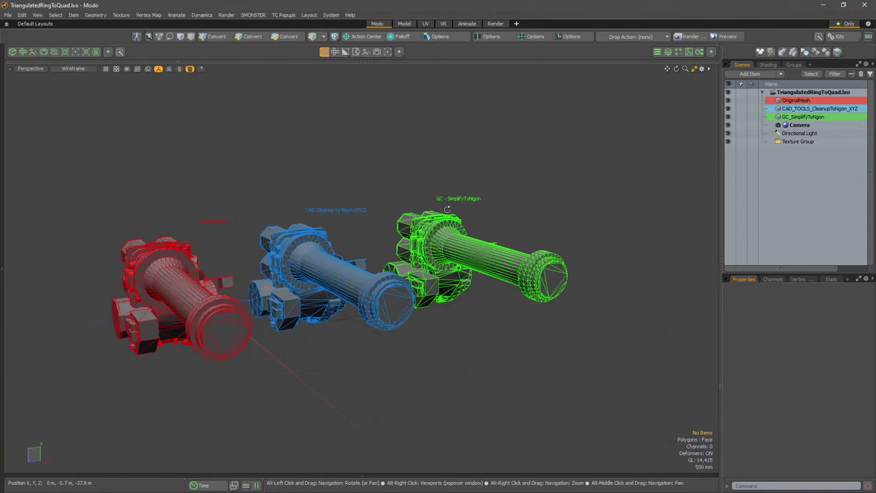
pyautogui.click(397, 476)
pyautogui.keyDown('alt'); pyautogui.moveTo(434, 377); pyautogui.dragTo(451, 347); pyautogui.keyUp('alt')
pyautogui.keyDown('alt'); pyautogui.scroll(2, 473, 282); pyautogui.keyUp('alt')
pyautogui.keyDown('alt'); pyautogui.moveTo(473, 281); pyautogui.dragTo(511, 338); pyautogui.keyUp('alt')
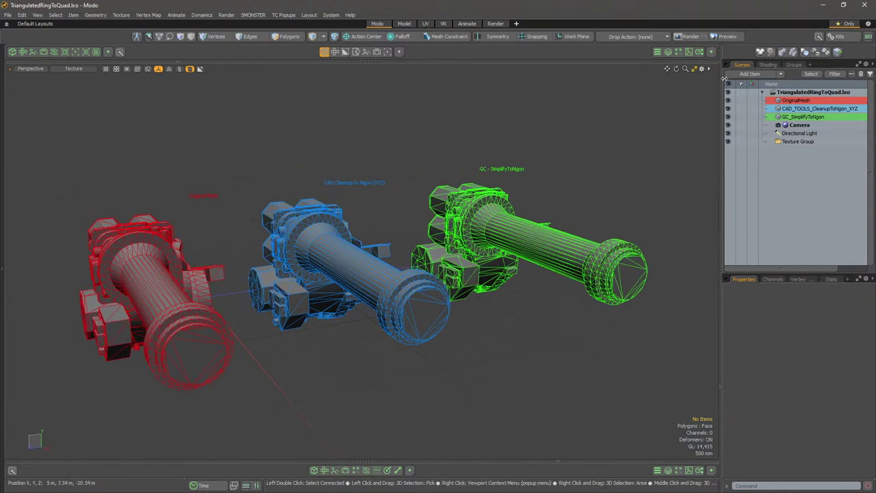
pyautogui.click(855, 26)
pyautogui.click(2, 118)
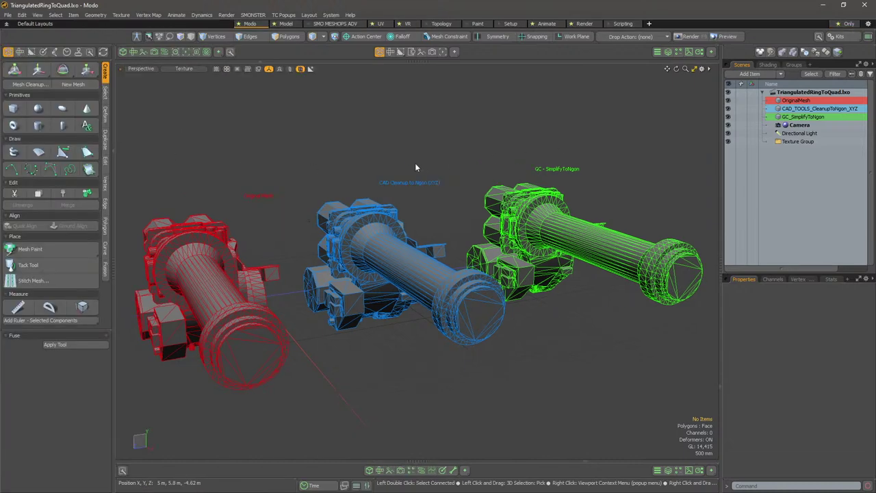
# Maximize the 3D viewport and examine the red, blue and green mesh versions from several angles
pyautogui.hotkey('ctrl', 'space')
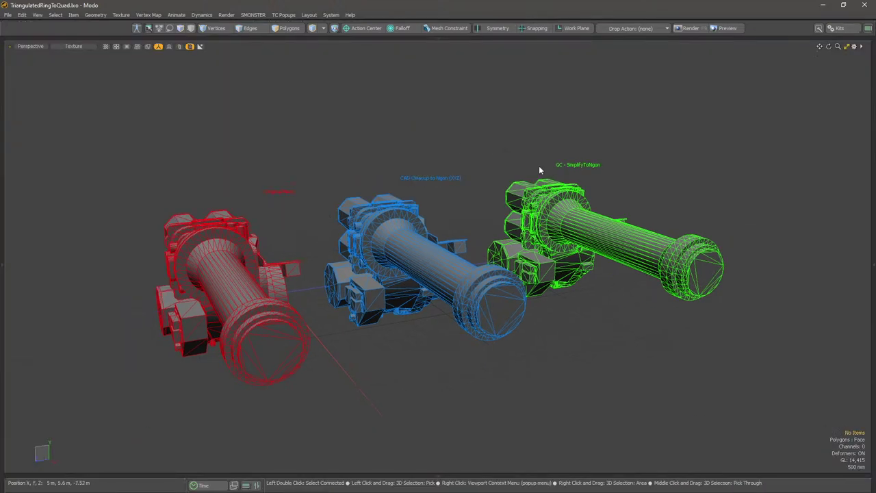
pyautogui.moveTo(538, 170)
pyautogui.keyDown('alt'); pyautogui.mouseDown()
pyautogui.moveTo(435, 236)
pyautogui.moveTo(384, 180)
pyautogui.moveTo(475, 216)
pyautogui.mouseUp(); pyautogui.keyUp('alt')
pyautogui.moveTo(480, 220)
pyautogui.mouseDown(button='right')
pyautogui.moveTo(712, 159)
pyautogui.moveTo(691, 192)
pyautogui.mouseUp(button='right')
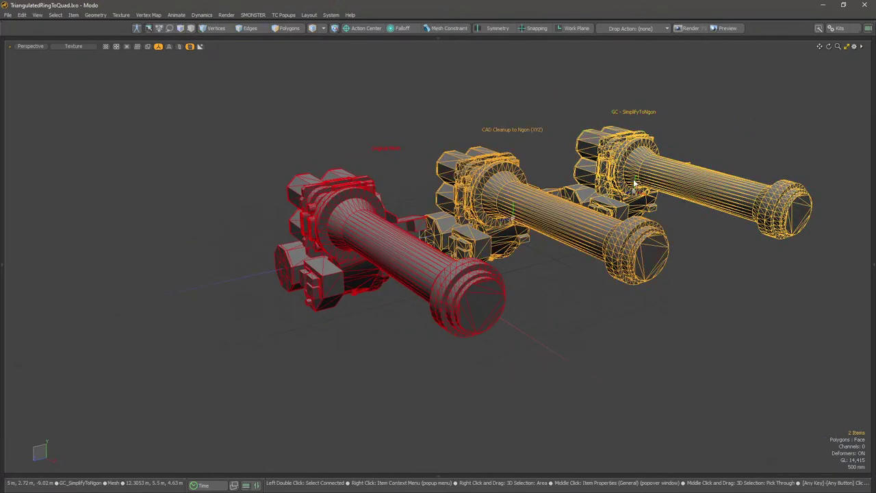
pyautogui.click(551, 195)
pyautogui.keyDown('alt'); pyautogui.moveTo(476, 157); pyautogui.dragTo(431, 157); pyautogui.keyUp('alt')
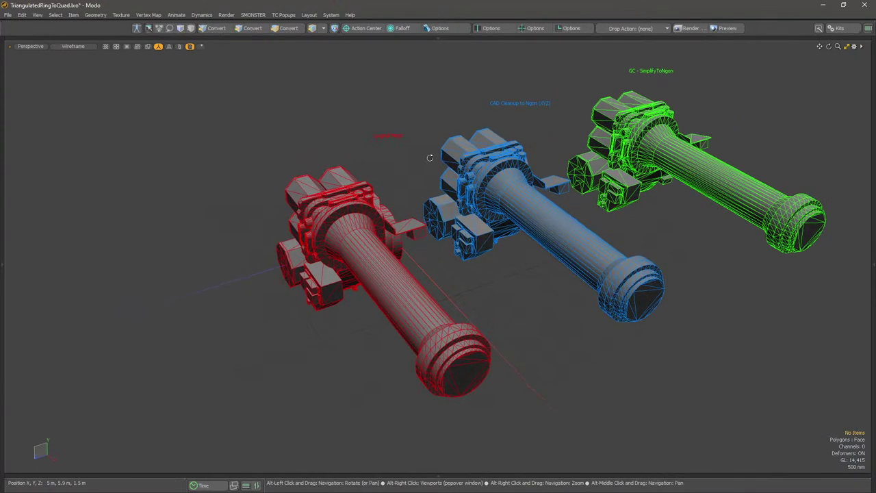
pyautogui.keyDown('ctrl'); pyautogui.keyDown('alt'); pyautogui.moveTo(484, 196); pyautogui.dragTo(529, 166); pyautogui.keyUp('alt'); pyautogui.keyUp('ctrl')
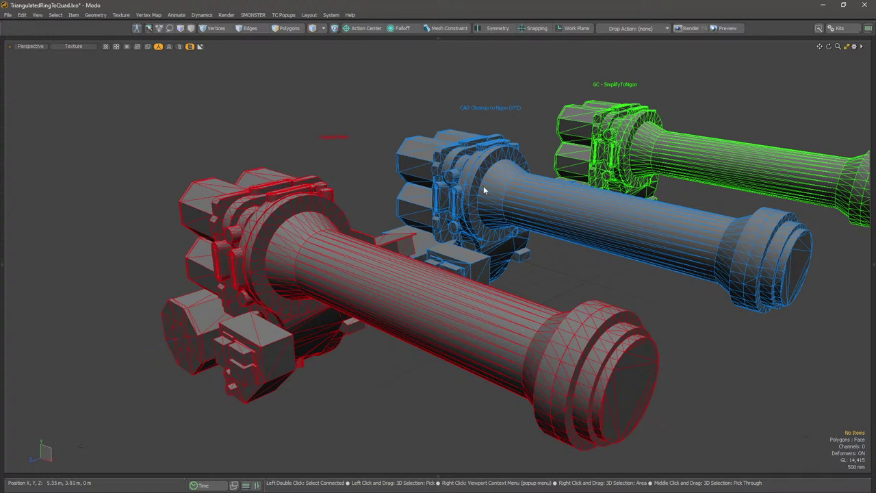
pyautogui.keyDown('alt'); pyautogui.moveTo(484, 190); pyautogui.dragTo(554, 204); pyautogui.keyUp('alt')
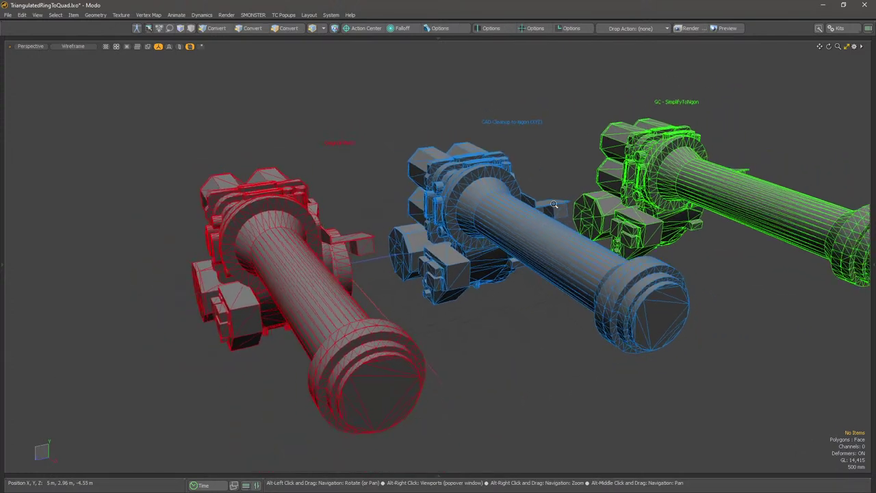
# Bring back the item list and properties beside the 3D view, and deselect the CAD_TOOLS_CleanupToNgon_XYZ mesh
pyautogui.click(872, 193)
pyautogui.click(496, 184)
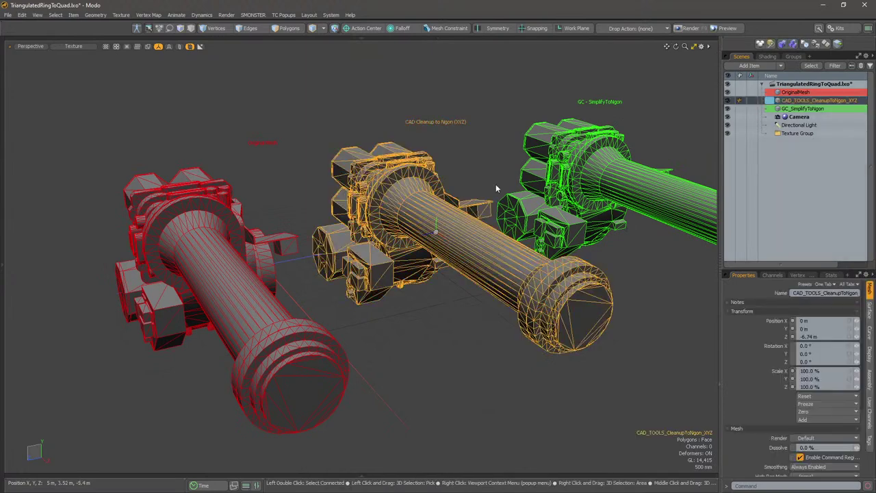
pyautogui.keyDown('alt'); pyautogui.moveTo(495, 184); pyautogui.dragTo(469, 139); pyautogui.keyUp('alt')
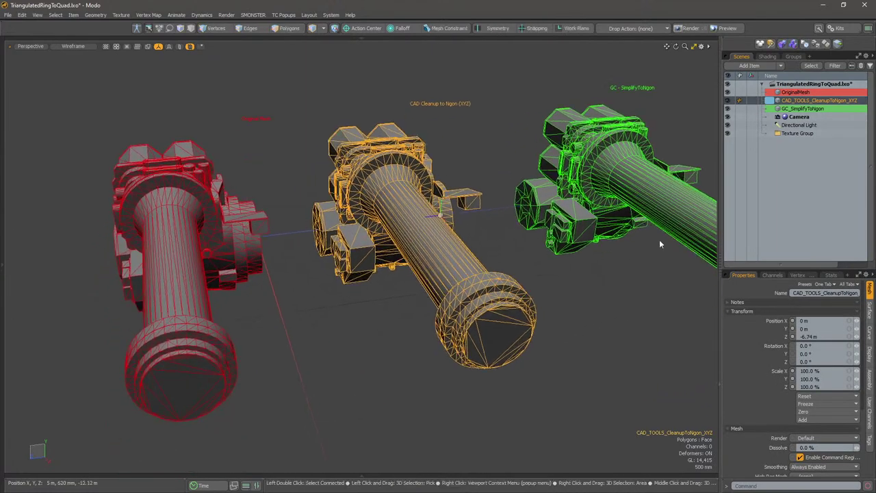
pyautogui.keyDown('alt'); pyautogui.moveTo(595, 218); pyautogui.dragTo(619, 187); pyautogui.keyUp('alt')
pyautogui.press('Escape')
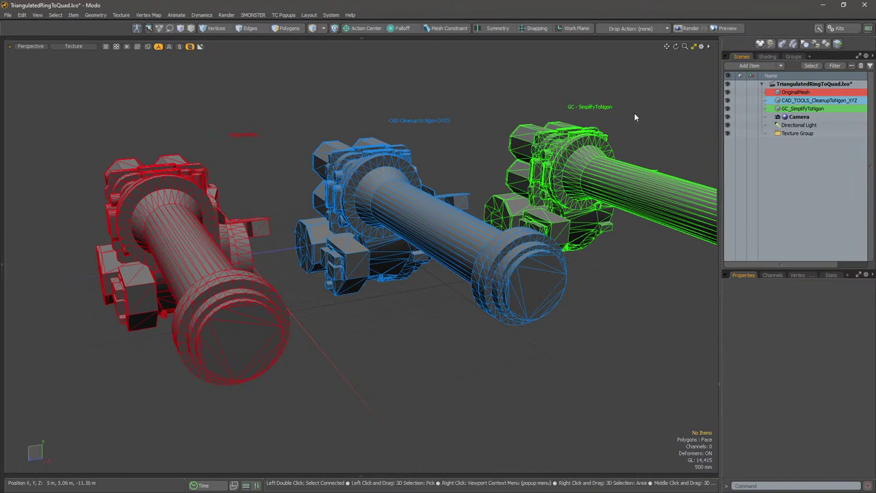
# Hide the GC_SimplifyToNgon mesh and clear the item selection
pyautogui.click(809, 110)
pyautogui.click(728, 109)
pyautogui.press('Escape')
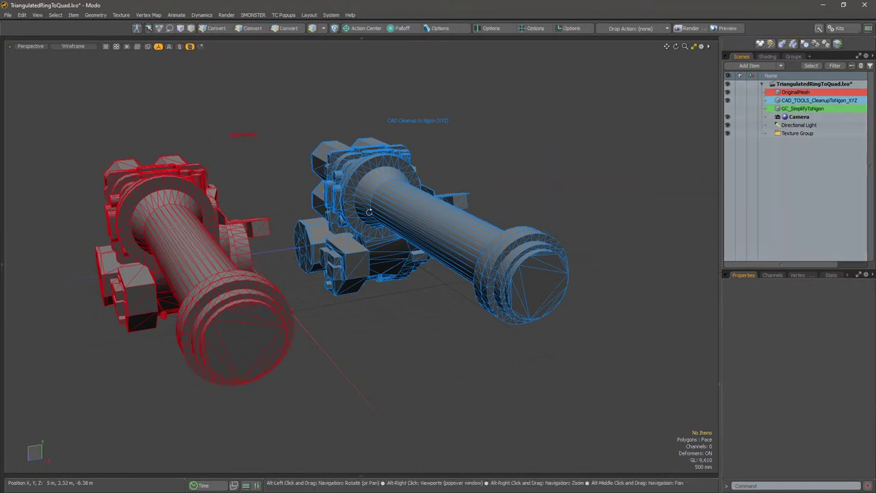
pyautogui.keyDown('alt'); pyautogui.moveTo(348, 200); pyautogui.dragTo(411, 190); pyautogui.keyUp('alt')
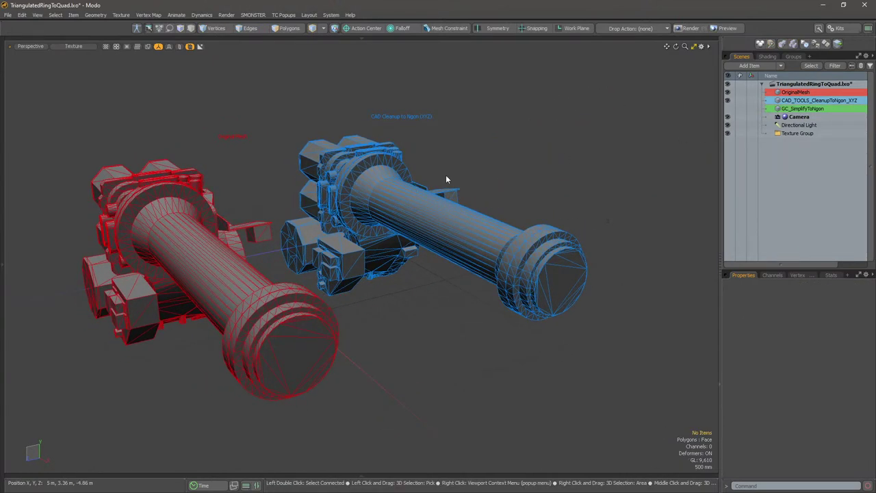
# Switch the 3D view to Advanced shading and examine the triangulated topology of the original and CAD cleanup meshes
pyautogui.press('KP_5')
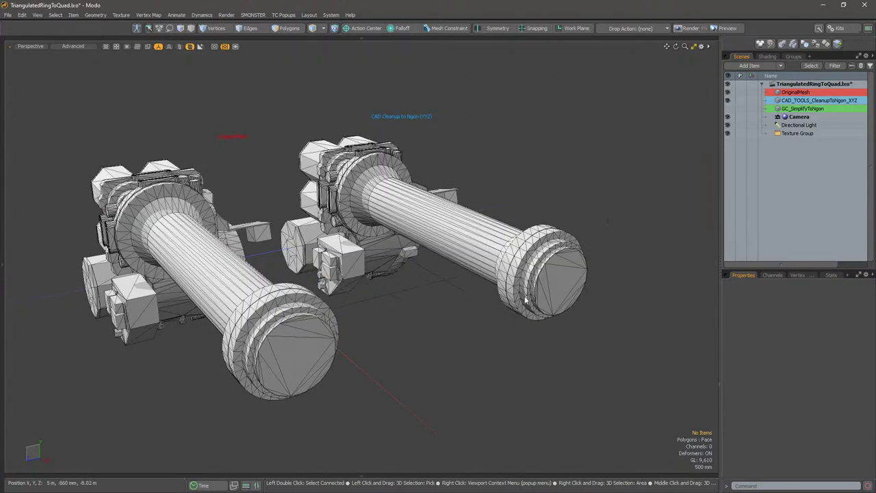
pyautogui.moveTo(431, 247)
pyautogui.keyDown('alt'); pyautogui.mouseDown()
pyautogui.moveTo(420, 247)
pyautogui.moveTo(609, 271)
pyautogui.mouseUp(); pyautogui.keyUp('alt')
pyautogui.keyDown('alt'); pyautogui.moveTo(307, 302); pyautogui.dragTo(464, 320); pyautogui.keyUp('alt')
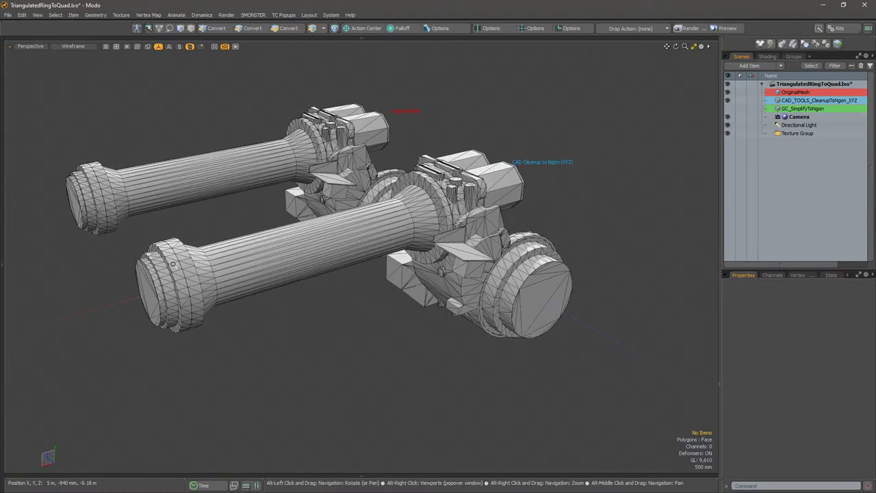
pyautogui.scroll(6, 161, 254)
pyautogui.keyDown('alt'); pyautogui.moveTo(120, 241); pyautogui.dragTo(163, 248); pyautogui.keyUp('alt')
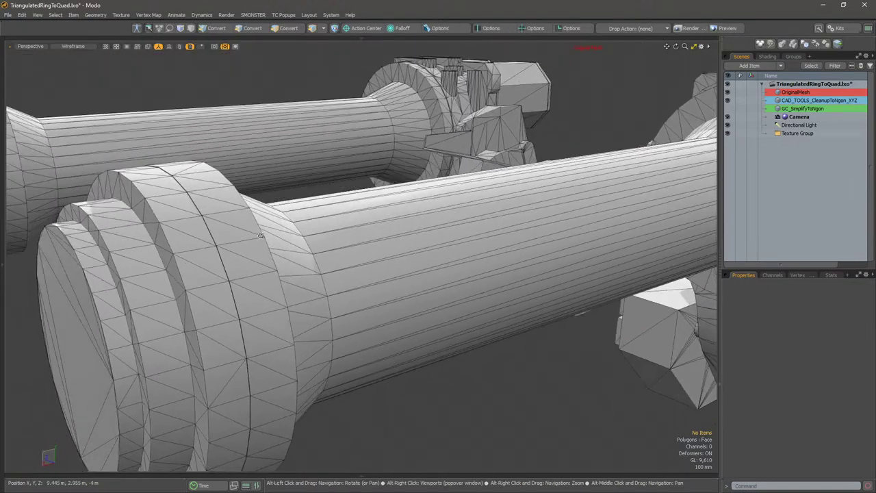
pyautogui.scroll(-4, 288, 274)
pyautogui.keyDown('alt'); pyautogui.moveTo(387, 295); pyautogui.dragTo(363, 270); pyautogui.keyUp('alt')
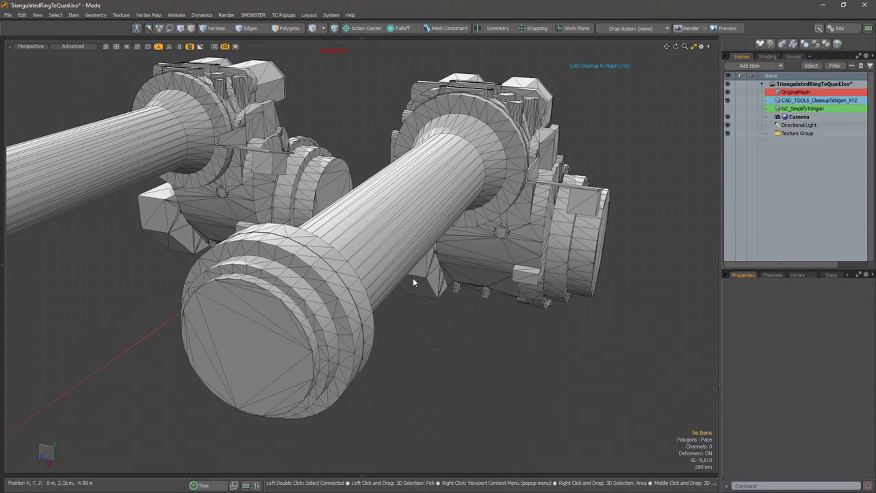
pyautogui.keyDown('alt'); pyautogui.moveTo(413, 282); pyautogui.dragTo(435, 226); pyautogui.keyUp('alt')
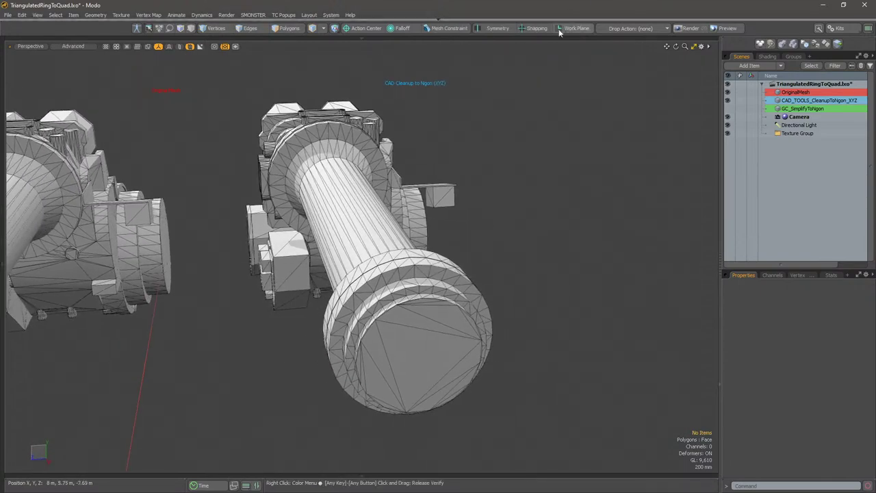
# Open the SMO CAD Tools kit palette and its Cleanup Tools list
pyautogui.moveTo(641, 10)
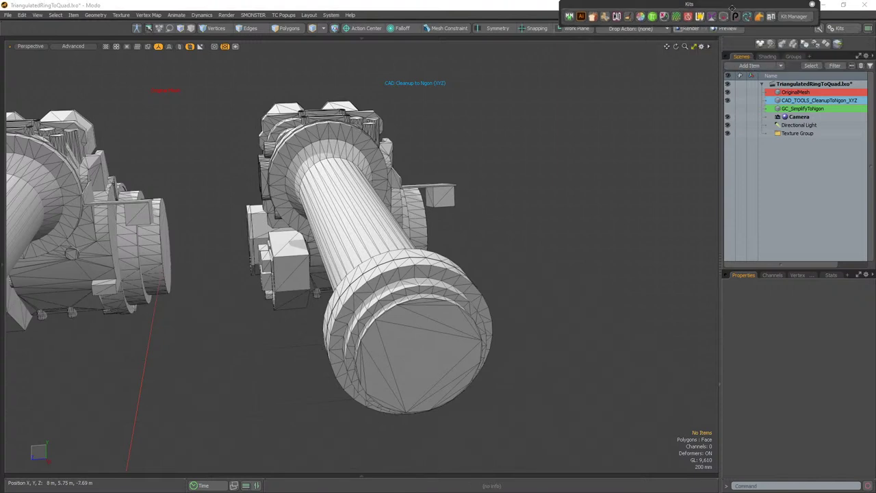
pyautogui.click(580, 7)
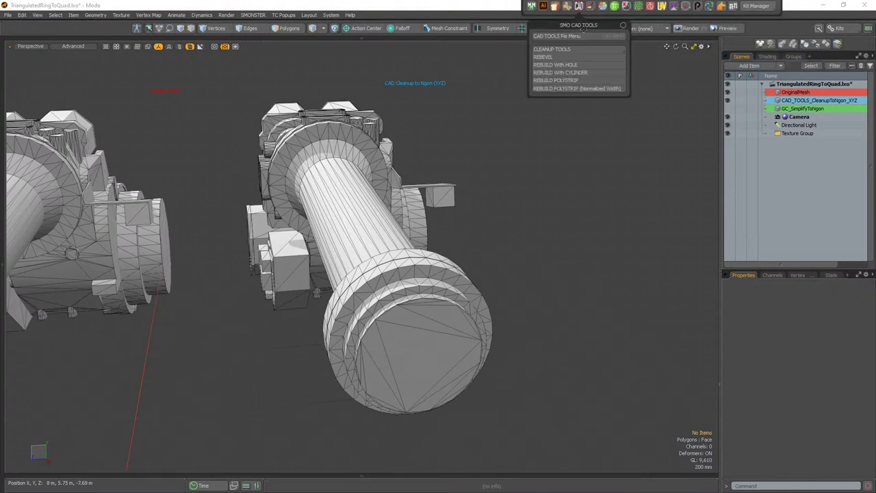
pyautogui.moveTo(583, 26); pyautogui.dragTo(586, 41)
pyautogui.click(590, 66)
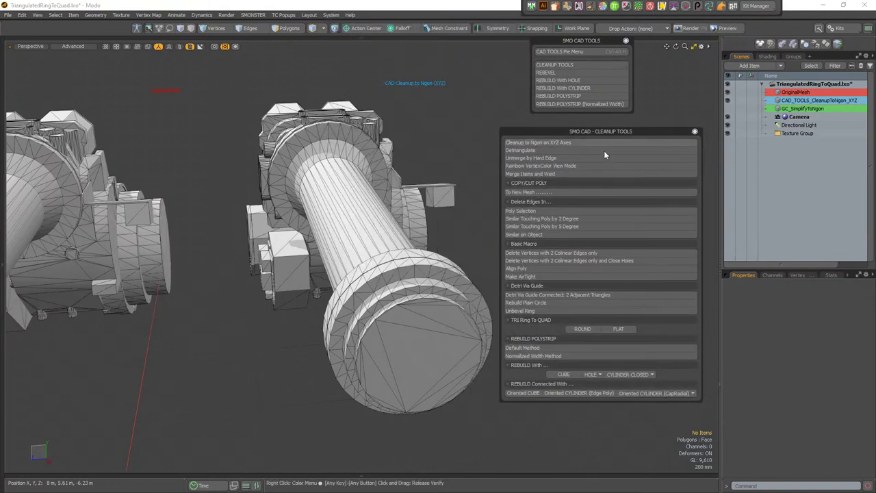
# Select the CAD_TOOLS_CleanupToNgon_XYZ mesh and try Cleanup to Ngon on XYZ Axes on it
pyautogui.keyDown('alt'); pyautogui.moveTo(438, 161); pyautogui.dragTo(297, 249); pyautogui.keyUp('alt')
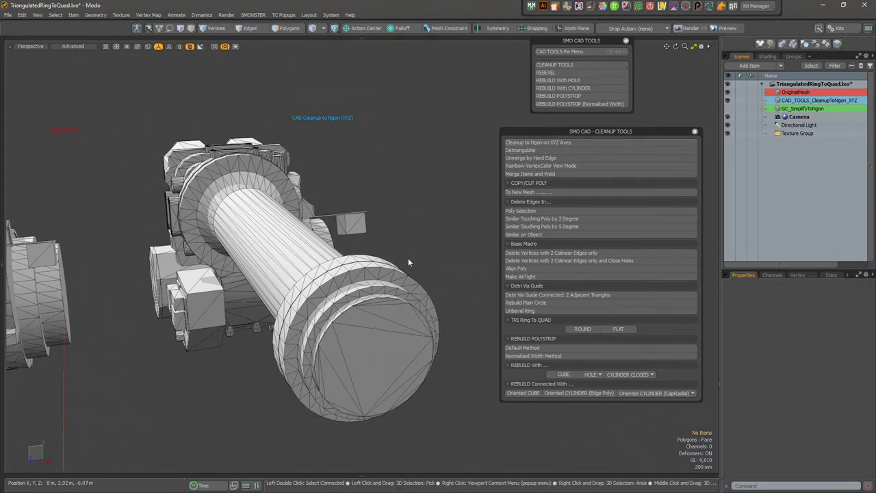
pyautogui.scroll(-5, 408, 260)
pyautogui.keyDown('alt'); pyautogui.moveTo(409, 261); pyautogui.dragTo(327, 226); pyautogui.keyUp('alt')
pyautogui.scroll(1, 340, 210)
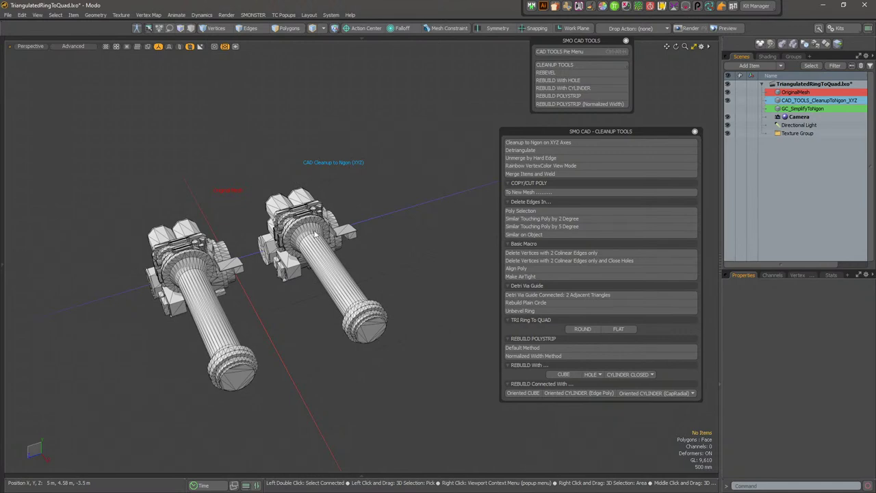
pyautogui.keyDown('alt'); pyautogui.moveTo(389, 251); pyautogui.dragTo(308, 240); pyautogui.keyUp('alt')
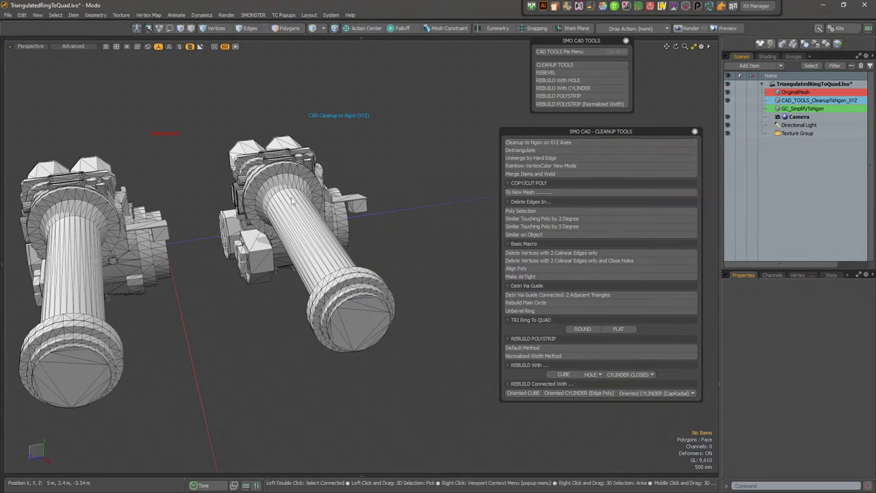
pyautogui.click(797, 93)
pyautogui.click(798, 102)
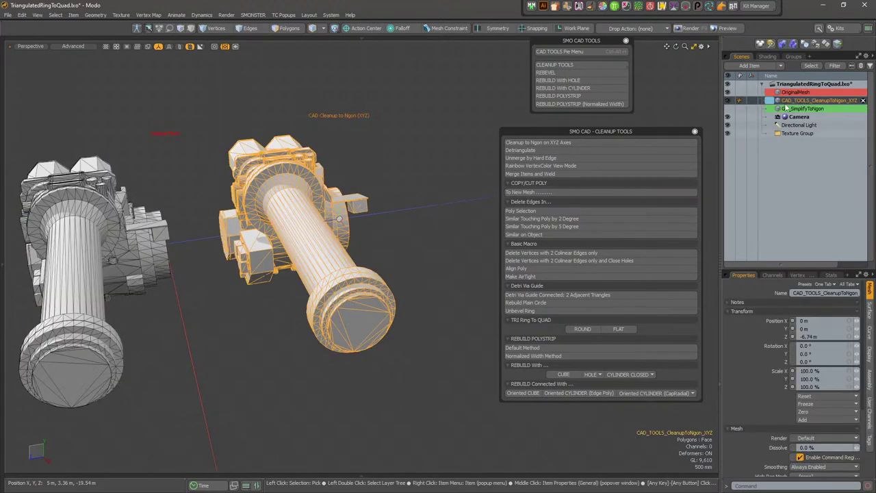
pyautogui.click(579, 142)
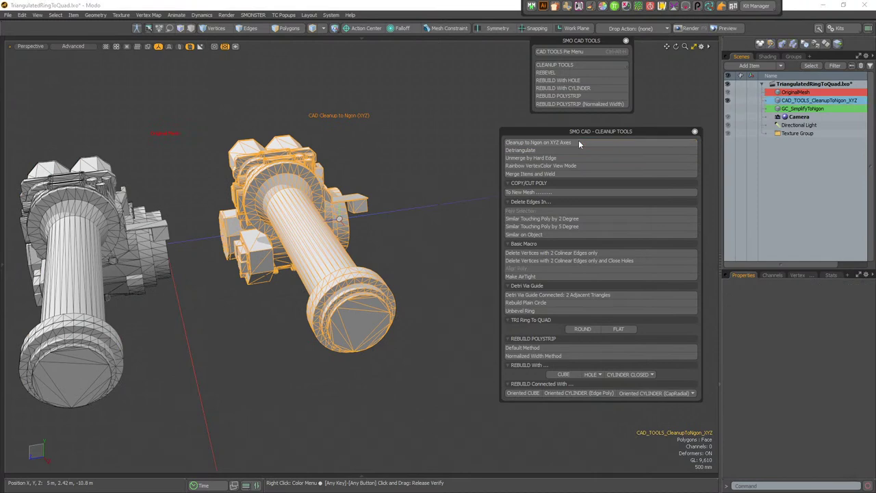
# Inspect the isolated cannon mesh from behind, reselect it and retry Cleanup to Ngon on XYZ Axes
pyautogui.keyDown('alt'); pyautogui.moveTo(355, 247); pyautogui.dragTo(338, 241); pyautogui.keyUp('alt')
pyautogui.keyDown('alt'); pyautogui.moveTo(338, 241); pyautogui.dragTo(364, 239, button='right'); pyautogui.keyUp('alt')
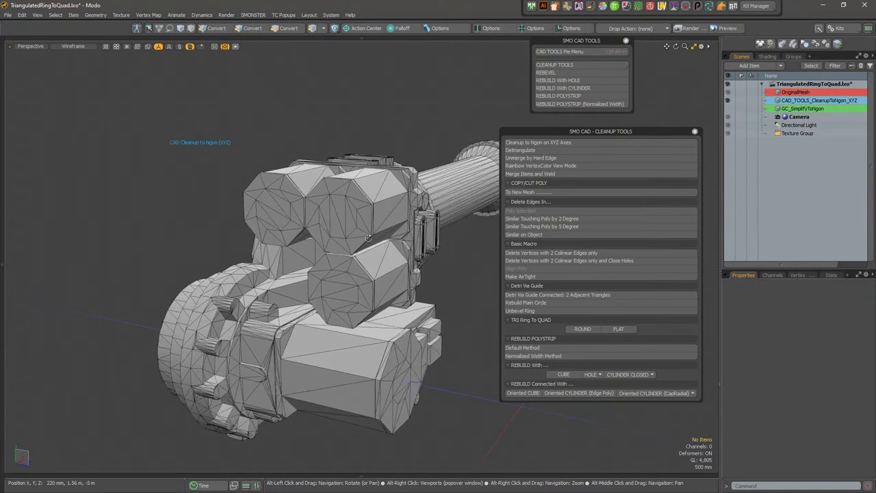
pyautogui.keyDown('alt'); pyautogui.moveTo(364, 239); pyautogui.dragTo(336, 239, button='middle'); pyautogui.keyUp('alt')
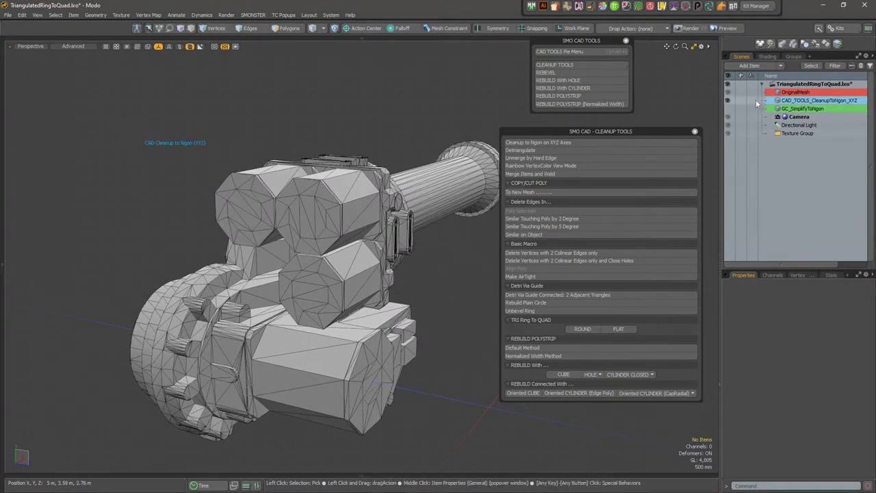
pyautogui.click(793, 101)
pyautogui.keyDown('alt'); pyautogui.moveTo(417, 271); pyautogui.dragTo(198, 272); pyautogui.keyUp('alt')
pyautogui.keyDown('alt'); pyautogui.moveTo(198, 272); pyautogui.dragTo(122, 229, button='middle'); pyautogui.keyUp('alt')
pyautogui.click(579, 142)
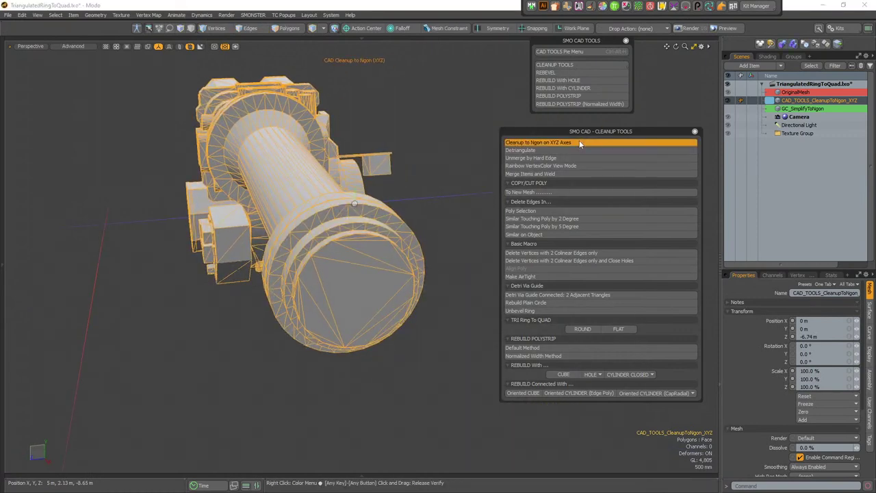
# Make the GC_SimplifyToNgon mesh visible again beside the other two meshes
pyautogui.keyDown('alt'); pyautogui.moveTo(387, 280); pyautogui.dragTo(465, 228); pyautogui.keyUp('alt')
pyautogui.keyDown('alt'); pyautogui.moveTo(457, 134); pyautogui.dragTo(436, 137); pyautogui.keyUp('alt')
pyautogui.keyDown('alt'); pyautogui.moveTo(339, 179); pyautogui.dragTo(265, 253, button='middle'); pyautogui.keyUp('alt')
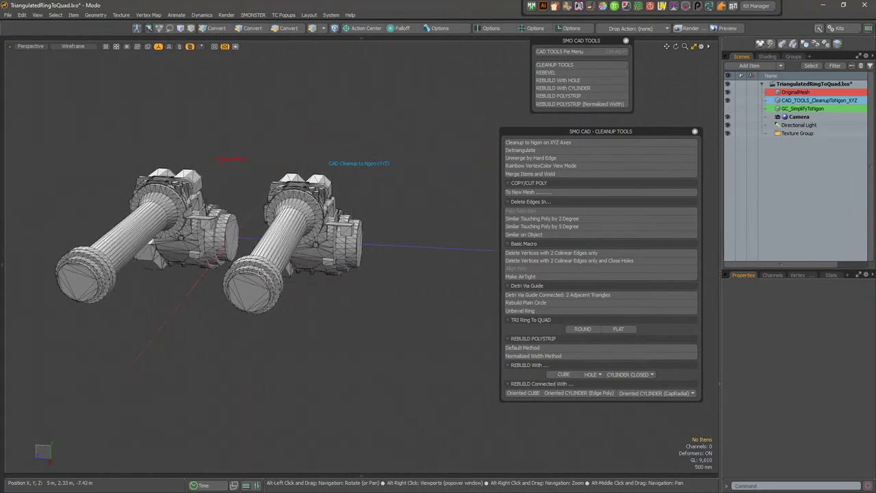
pyautogui.click(728, 109)
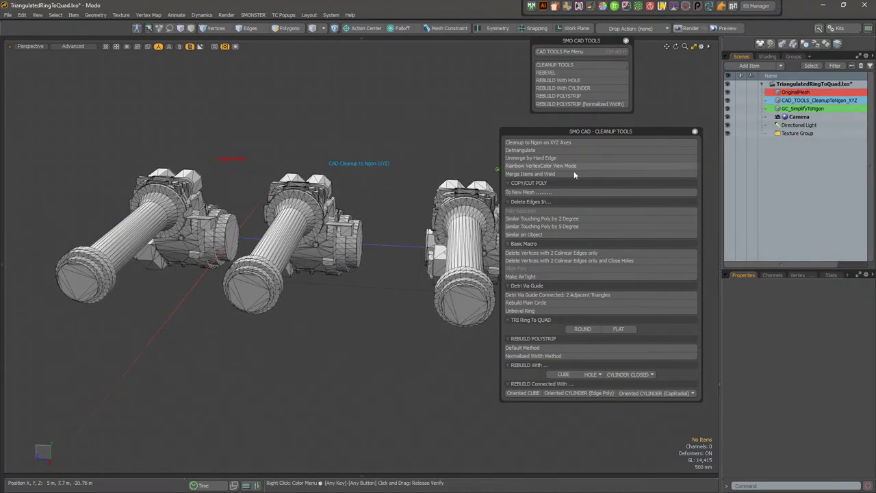
# Examine the end cap and barrel triangulation of the GC_SimplifyToNgon mesh up close
pyautogui.keyDown('alt'); pyautogui.moveTo(400, 218); pyautogui.dragTo(286, 215, button='middle'); pyautogui.keyUp('alt')
pyautogui.scroll(3, 263, 289)
pyautogui.keyDown('alt'); pyautogui.moveTo(264, 289); pyautogui.dragTo(311, 195, button='middle'); pyautogui.keyUp('alt')
pyautogui.scroll(3, 311, 194)
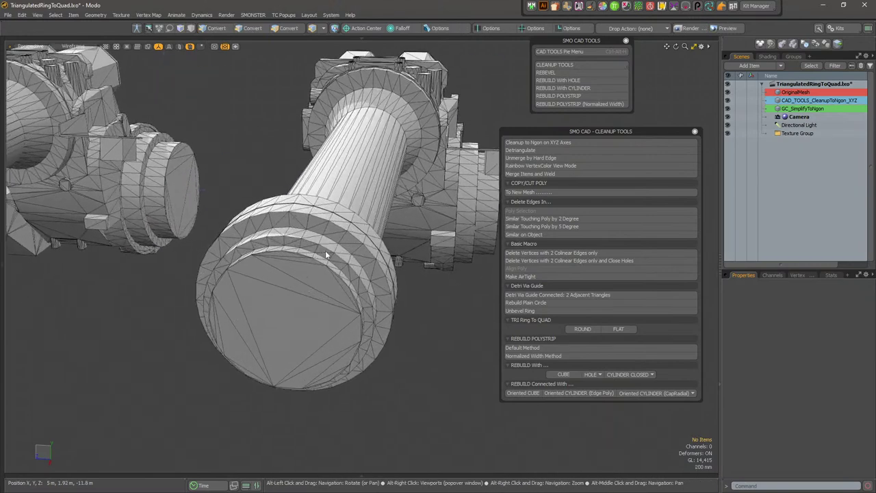
pyautogui.rightClick(280, 293)
pyautogui.click(320, 256)
pyautogui.scroll(-3, 320, 257)
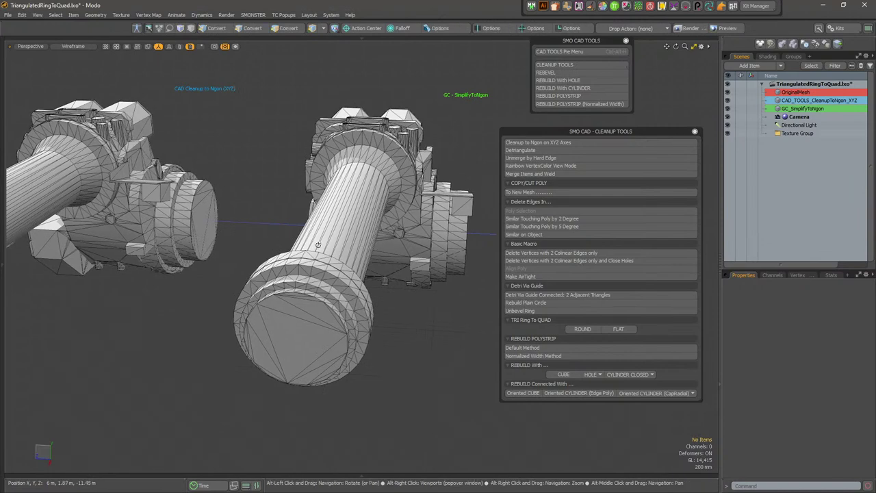
pyautogui.keyDown('alt'); pyautogui.moveTo(357, 238); pyautogui.dragTo(326, 235); pyautogui.keyUp('alt')
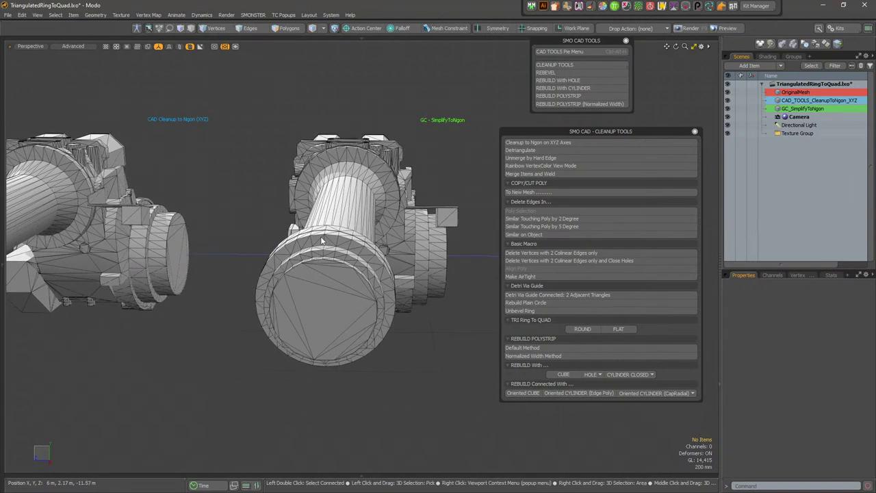
# Review the 3D viewport properties for inactive meshes, active meshes and visibility
pyautogui.press('o')
pyautogui.click(408, 254)
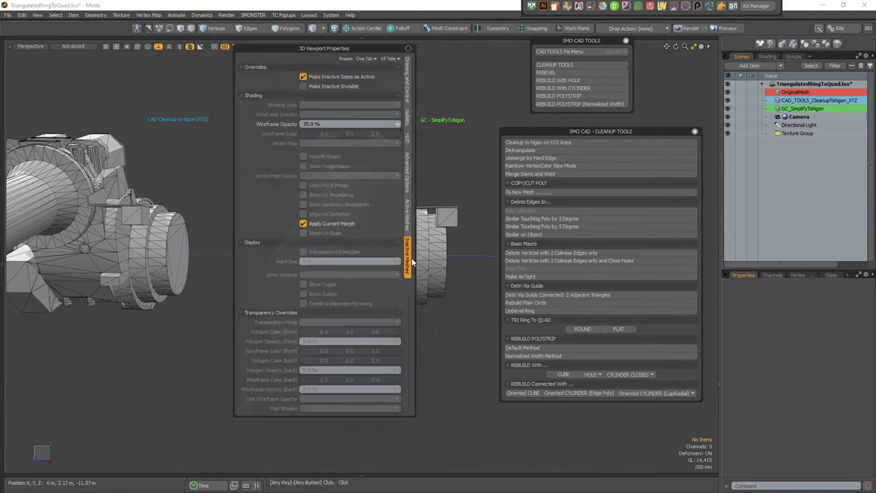
pyautogui.click(408, 213)
pyautogui.click(409, 122)
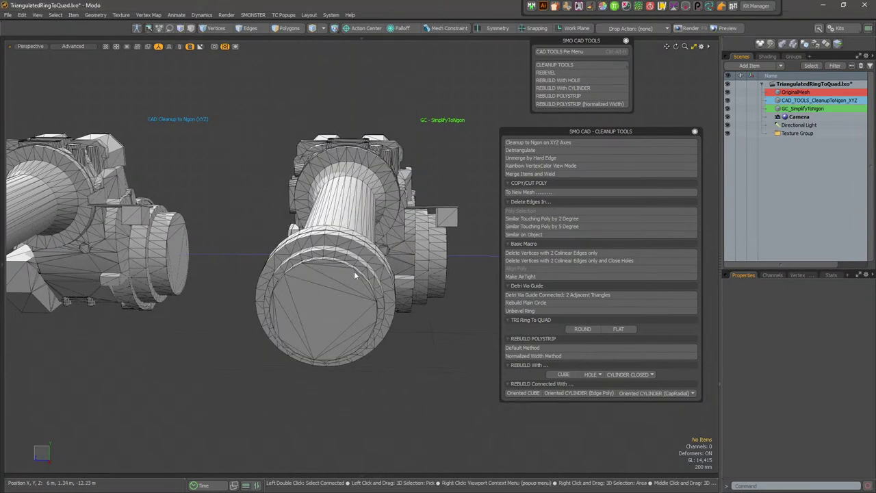
pyautogui.moveTo(448, 217); pyautogui.dragTo(426, 203, button='right')
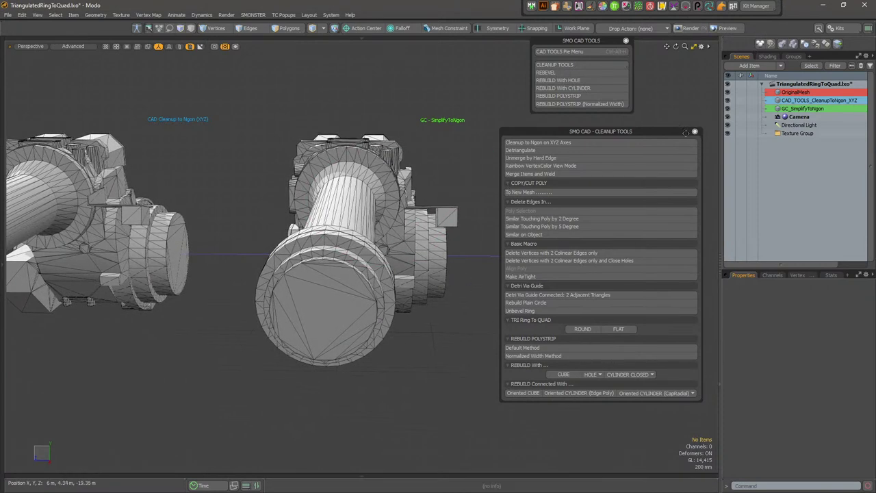
# Move the Cleanup Tools palette slightly lower and close the TriangulatedRingToQuad scene without saving
pyautogui.moveTo(662, 131); pyautogui.dragTo(671, 160)
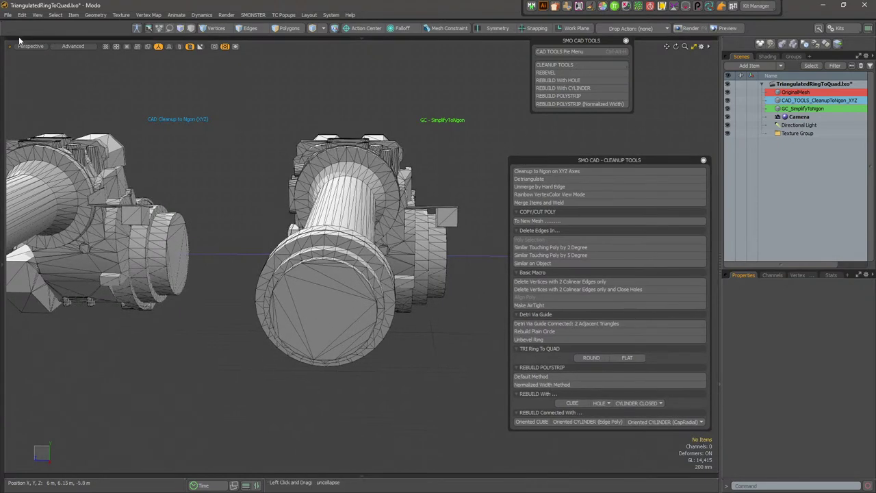
pyautogui.click(8, 14)
pyautogui.click(20, 96)
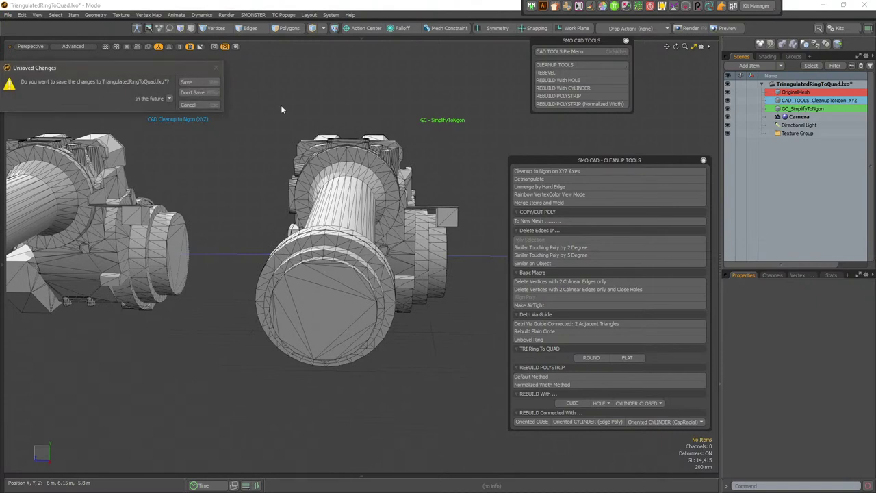
pyautogui.click(197, 98)
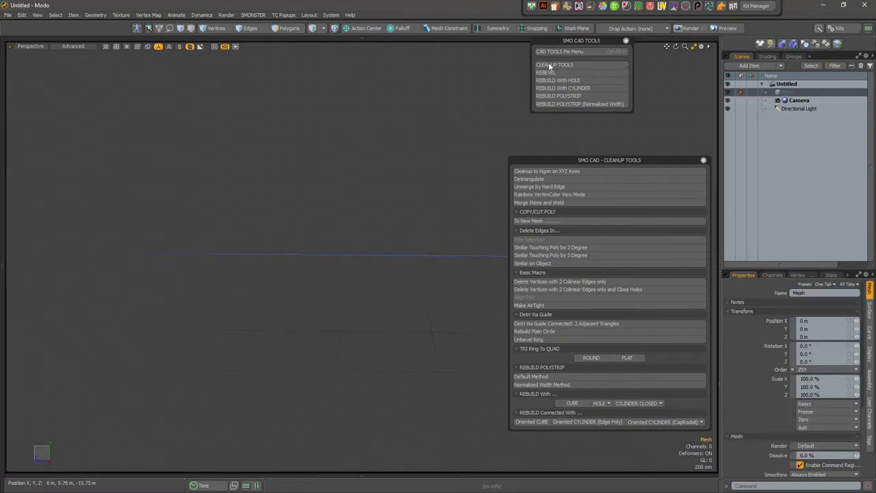
# Load the Cleanup Tools scene again from the SMONSTER CAD Tools training scenes
pyautogui.click(87, 15)
pyautogui.click(252, 14)
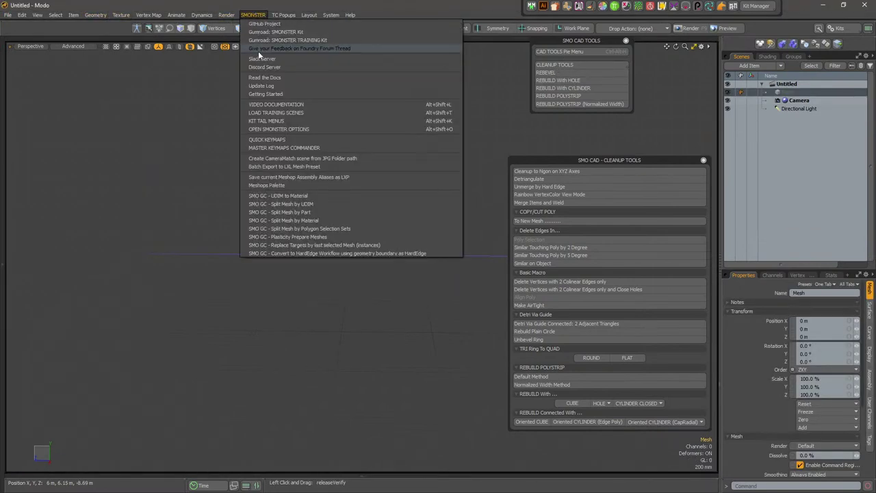
pyautogui.click(337, 113)
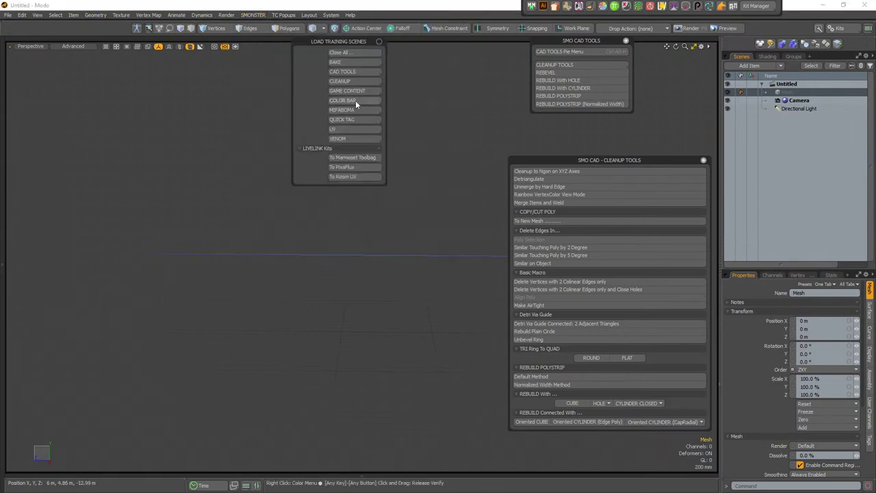
pyautogui.click(363, 72)
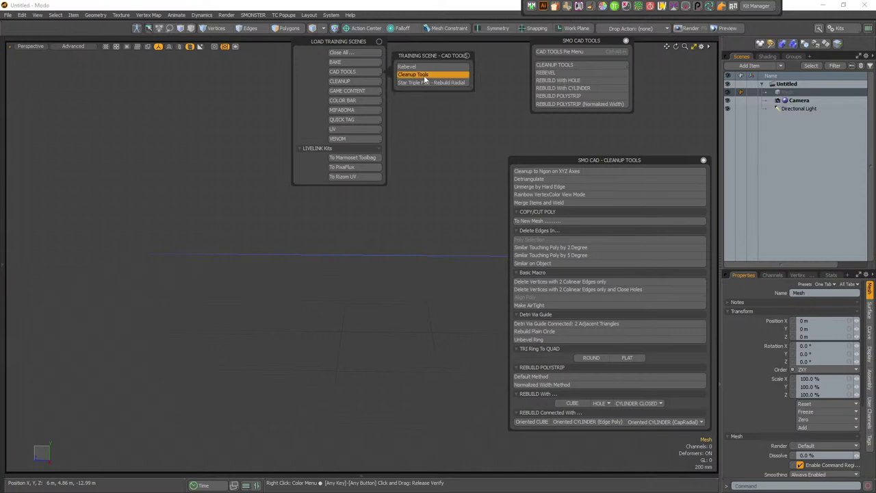
pyautogui.click(419, 74)
# Select the CAD_TOOLS_CleanupToNgon_XYZ mesh and run Cleanup to Ngon on XYZ Axes on it
pyautogui.click(373, 266)
pyautogui.keyDown('alt'); pyautogui.moveTo(373, 272); pyautogui.dragTo(301, 267, button='middle'); pyautogui.keyUp('alt')
pyautogui.keyDown('alt'); pyautogui.moveTo(301, 267); pyautogui.dragTo(341, 233, button='right'); pyautogui.keyUp('alt')
pyautogui.keyDown('ctrl'); pyautogui.keyDown('alt'); pyautogui.moveTo(340, 234); pyautogui.dragTo(299, 218); pyautogui.keyUp('alt'); pyautogui.keyUp('ctrl')
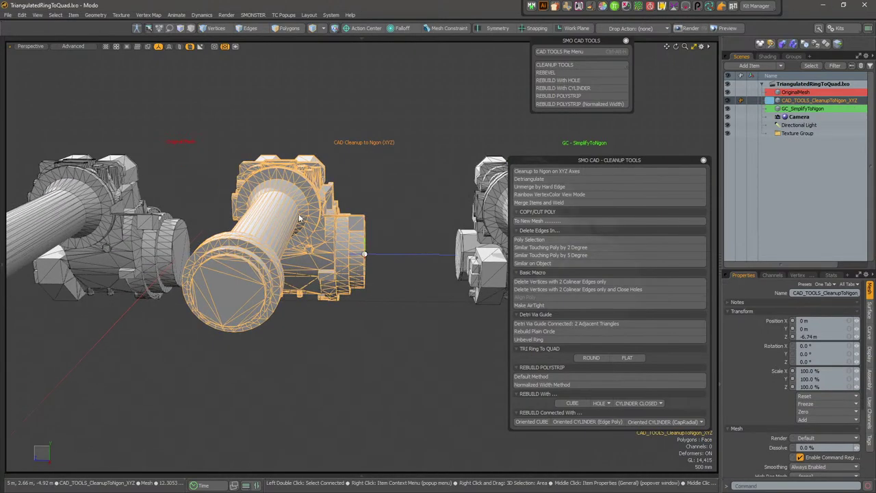
pyautogui.click(594, 172)
pyautogui.keyDown('alt'); pyautogui.moveTo(360, 237); pyautogui.dragTo(373, 198); pyautogui.keyUp('alt')
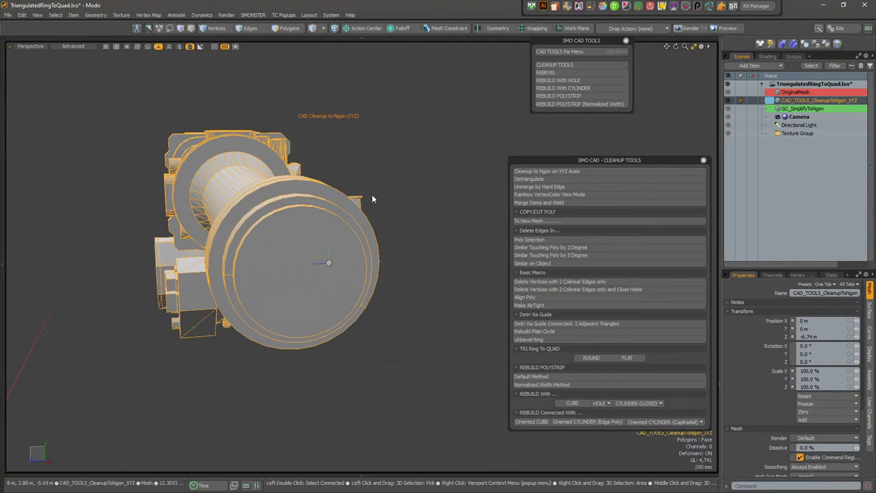
# Unhide the original and GC_SimplifyToNgon meshes to compare them with the cleaned-up mesh
pyautogui.press('u')
pyautogui.keyDown('alt'); pyautogui.moveTo(192, 255); pyautogui.dragTo(181, 203); pyautogui.keyUp('alt')
pyautogui.scroll(-3, 221, 198)
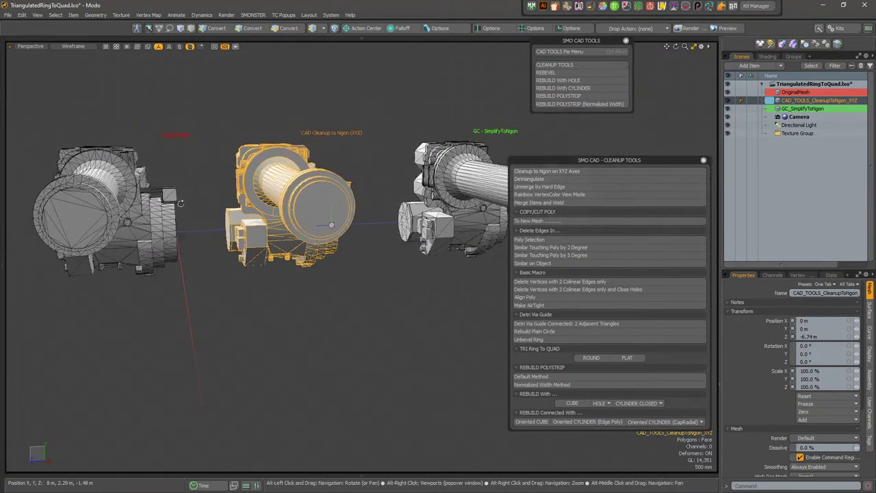
# Hide the GC_SimplifyToNgon mesh and select the CAD_TOOLS_CleanupToNgon_XYZ mesh
pyautogui.click(442, 171)
pyautogui.click(727, 108)
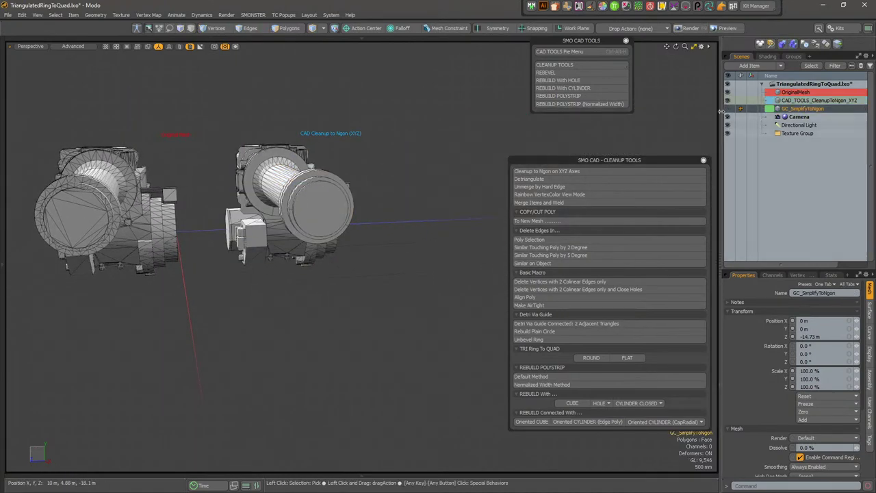
pyautogui.click(404, 185)
pyautogui.keyDown('alt'); pyautogui.moveTo(404, 185); pyautogui.dragTo(241, 243); pyautogui.keyUp('alt')
pyautogui.scroll(3, 213, 245)
pyautogui.click(415, 258)
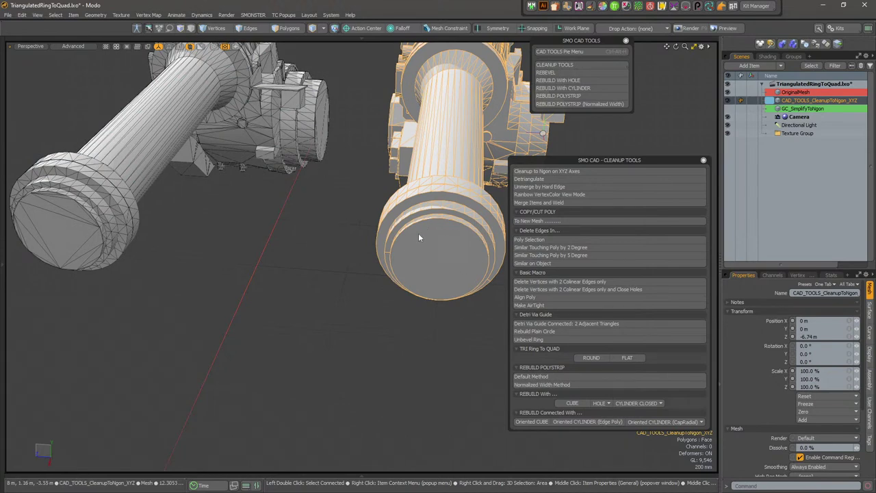
# Examine the front cap and stepped rings of the CAD_TOOLS_CleanupToNgon_XYZ barrel in component selection modes
pyautogui.keyDown('alt'); pyautogui.moveTo(349, 249); pyautogui.dragTo(267, 252); pyautogui.keyUp('alt')
pyautogui.scroll(4, 338, 210)
pyautogui.press('3')
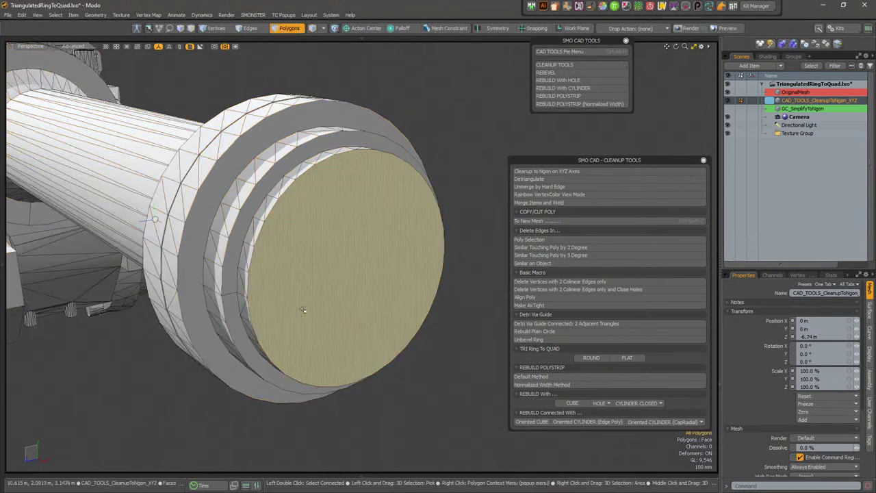
pyautogui.click(303, 307)
pyautogui.keyDown('alt'); pyautogui.moveTo(303, 307); pyautogui.dragTo(335, 285); pyautogui.keyUp('alt')
pyautogui.click(302, 169)
pyautogui.keyDown('alt'); pyautogui.moveTo(364, 200); pyautogui.dragTo(312, 224); pyautogui.keyUp('alt')
pyautogui.press('w')
pyautogui.keyDown('alt'); pyautogui.moveTo(305, 301); pyautogui.dragTo(411, 270); pyautogui.keyUp('alt')
pyautogui.hotkey('ctrl', 'z')
pyautogui.keyDown('alt'); pyautogui.moveTo(459, 251); pyautogui.dragTo(301, 301); pyautogui.keyUp('alt')
pyautogui.press('2')
pyautogui.scroll(-5, 345, 186)
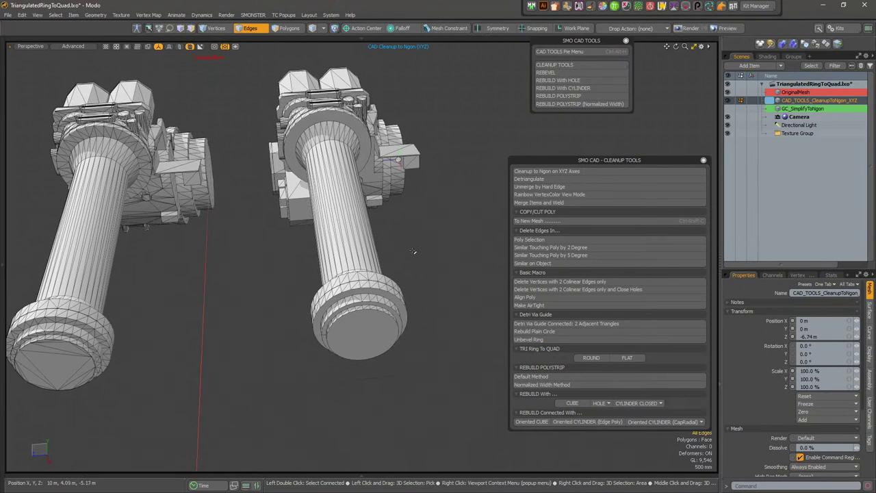
# Return to item selection, deselect the mesh and examine the polygon strips around the barrel's end rings
pyautogui.press('5')
pyautogui.keyDown('alt'); pyautogui.moveTo(389, 284); pyautogui.dragTo(359, 300); pyautogui.keyUp('alt')
pyautogui.scroll(3, 358, 299)
pyautogui.keyDown('alt'); pyautogui.moveTo(360, 334); pyautogui.dragTo(381, 316); pyautogui.keyUp('alt')
pyautogui.scroll(3, 345, 303)
pyautogui.keyDown('alt'); pyautogui.moveTo(382, 316); pyautogui.dragTo(401, 299, button='right'); pyautogui.keyUp('alt')
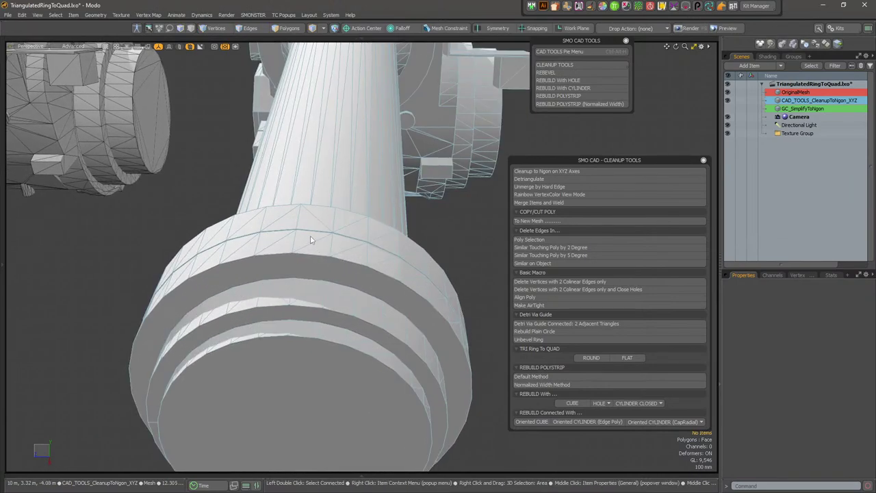
pyautogui.keyDown('alt'); pyautogui.moveTo(283, 294); pyautogui.dragTo(297, 214); pyautogui.keyUp('alt')
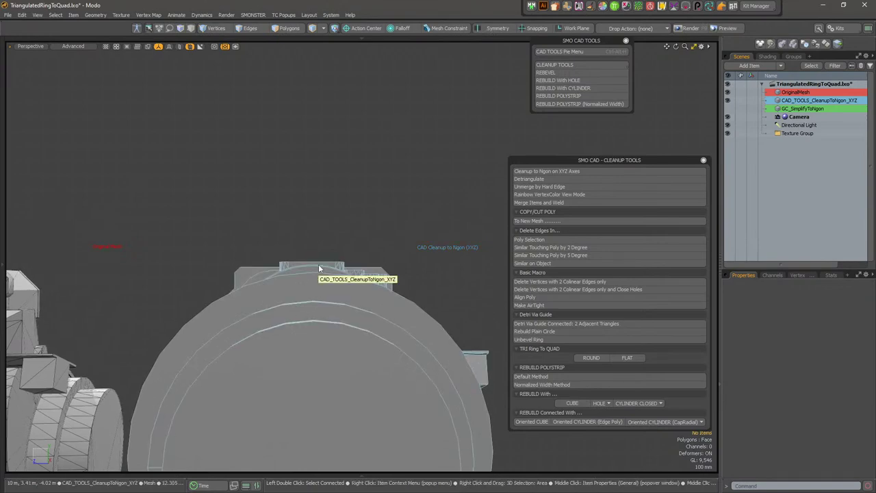
pyautogui.keyDown('alt'); pyautogui.moveTo(319, 268); pyautogui.dragTo(367, 343); pyautogui.keyUp('alt')
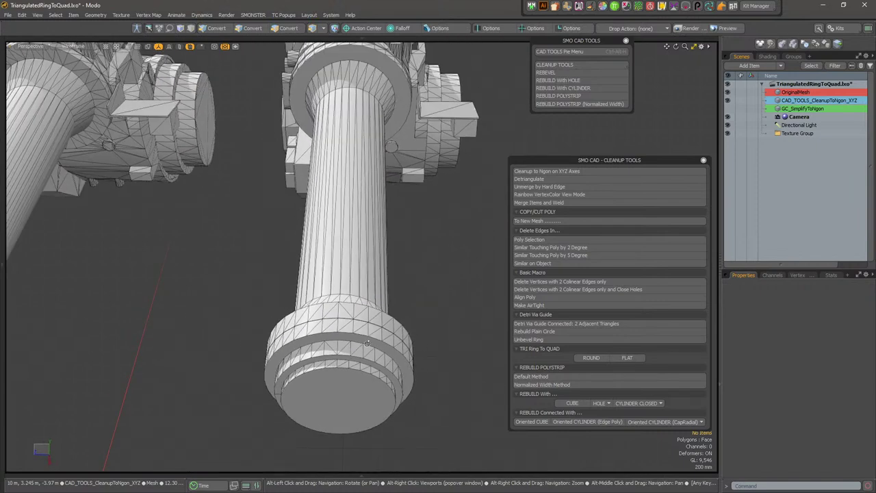
pyautogui.keyDown('alt'); pyautogui.scroll(-5, 368, 343); pyautogui.keyUp('alt')
# Detriangulate the CAD_TOOLS_CleanupToNgon_XYZ mesh and review its barrel and ring polygons from several angles
pyautogui.moveTo(630, 162); pyautogui.dragTo(631, 150)
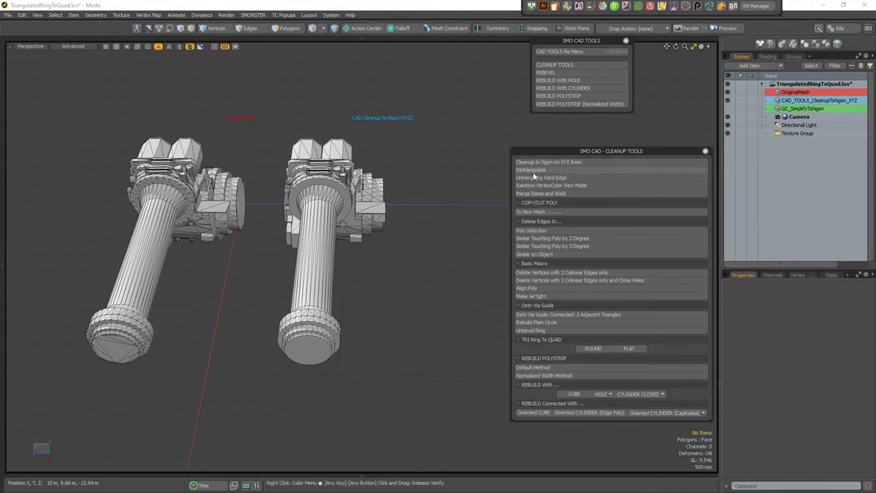
pyautogui.click(332, 219)
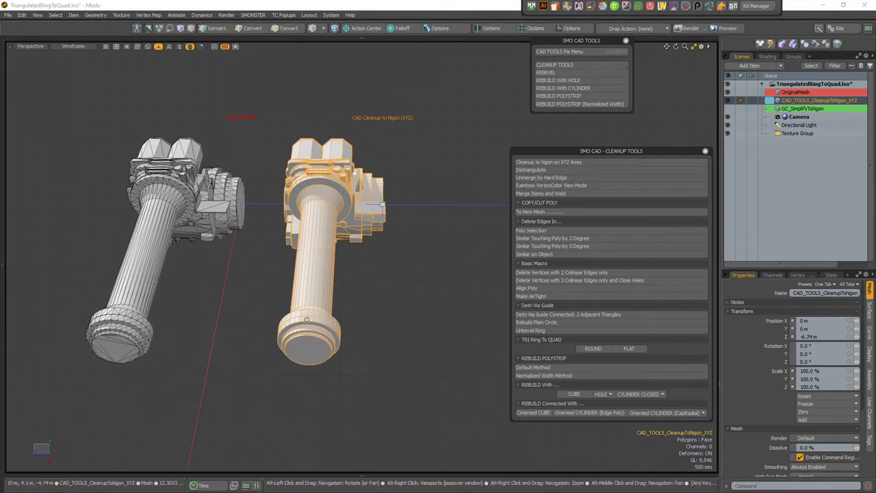
pyautogui.keyDown('alt'); pyautogui.moveTo(307, 319); pyautogui.dragTo(343, 324); pyautogui.keyUp('alt')
pyautogui.click(344, 321)
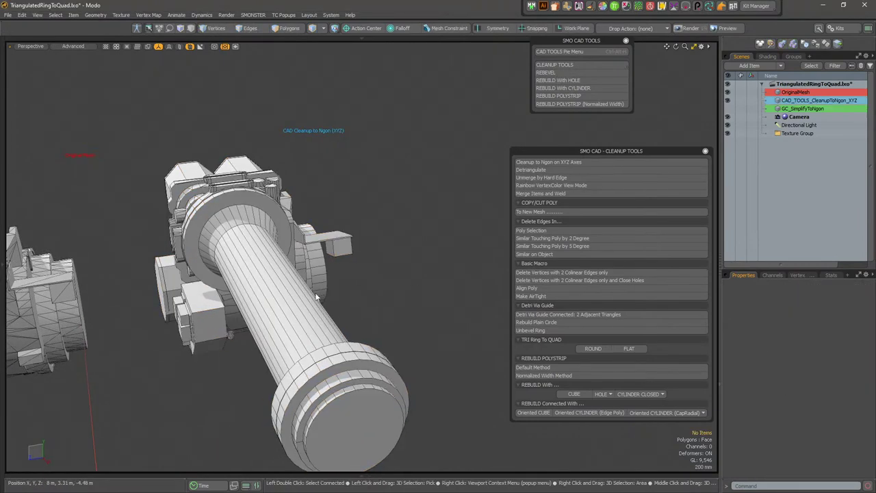
pyautogui.keyDown('alt'); pyautogui.moveTo(317, 296); pyautogui.dragTo(403, 327); pyautogui.keyUp('alt')
pyautogui.scroll(-8, 240, 374)
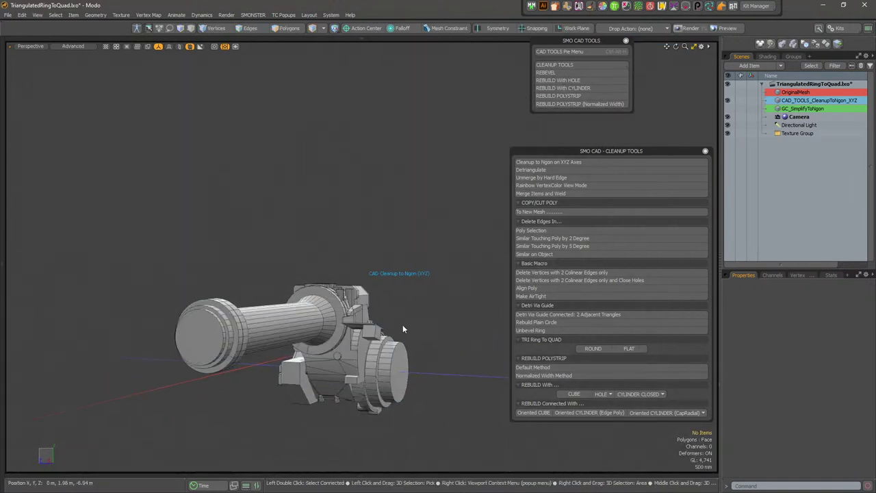
# Make the GC_SimplifyToNgon and OriginalMesh items visible
pyautogui.click(399, 369)
pyautogui.click(397, 311)
pyautogui.click(728, 109)
pyautogui.click(728, 92)
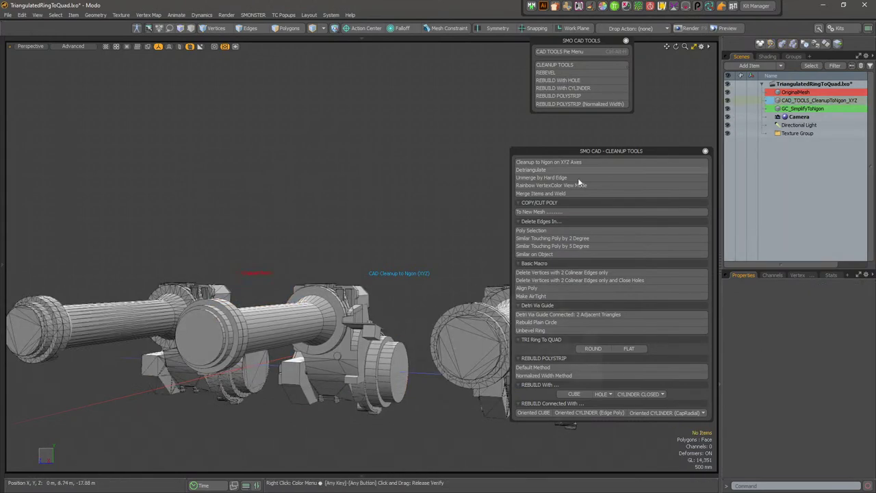
# Select the GC_SimplifyToNgon mesh and close the SMO CAD Cleanup Tools and SMO CAD Tools palettes
pyautogui.keyDown('alt'); pyautogui.keyDown('shift'); pyautogui.moveTo(491, 348); pyautogui.dragTo(389, 315); pyautogui.keyUp('shift'); pyautogui.keyUp('alt')
pyautogui.click(419, 316)
pyautogui.click(705, 152)
pyautogui.click(626, 41)
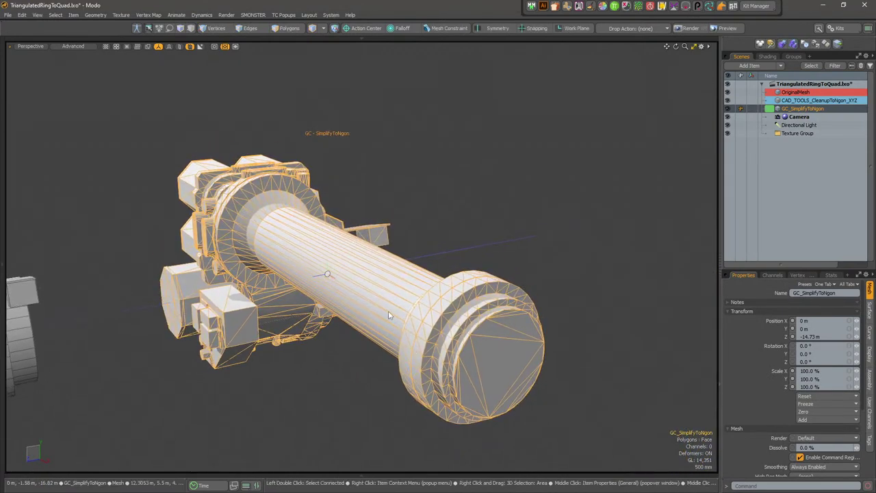
# Run SMO GC SimplifyToNGon on the selected GC_SimplifyToNgon mesh, keeping that mesh selected
pyautogui.rightClick(363, 309)
pyautogui.moveTo(410, 317)
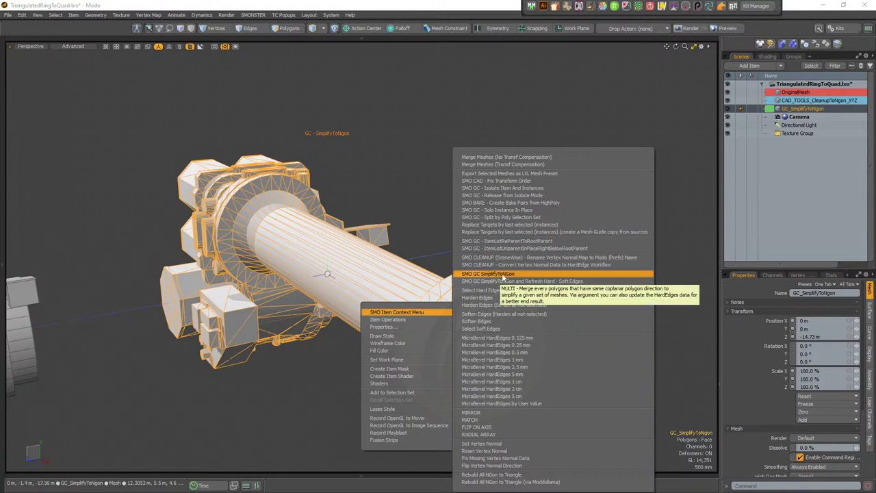
pyautogui.click(517, 273)
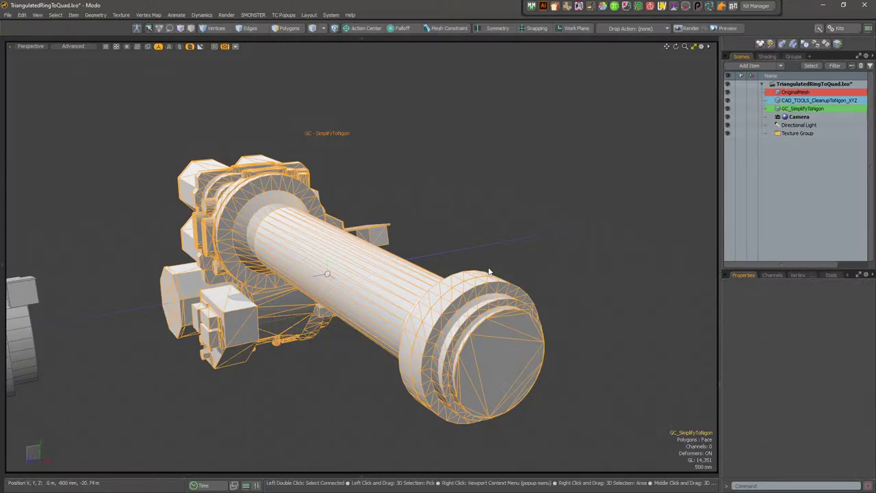
pyautogui.click(488, 306)
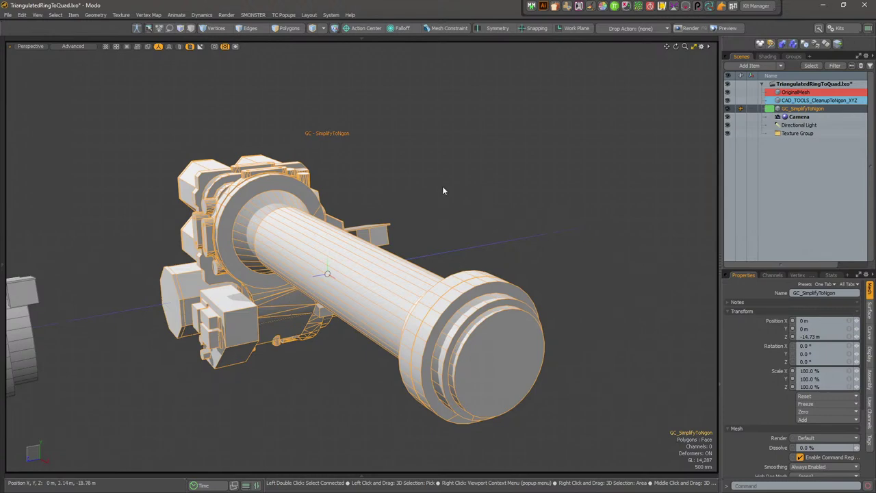
# Inspect the simplified barrel, its front cap and the flange of the GC_SimplifyToNgon mesh
pyautogui.keyDown('alt'); pyautogui.moveTo(453, 175); pyautogui.dragTo(452, 230); pyautogui.keyUp('alt')
pyautogui.scroll(3, 409, 212)
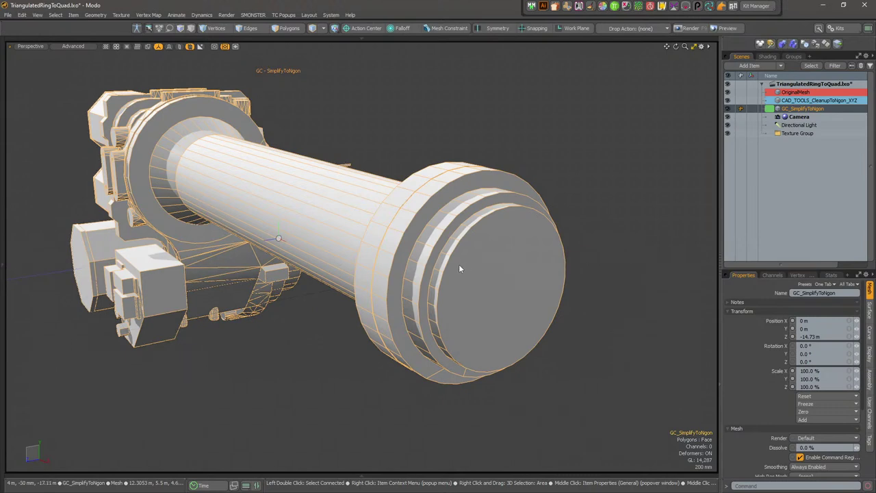
pyautogui.keyDown('alt'); pyautogui.moveTo(306, 261); pyautogui.dragTo(319, 272); pyautogui.keyUp('alt')
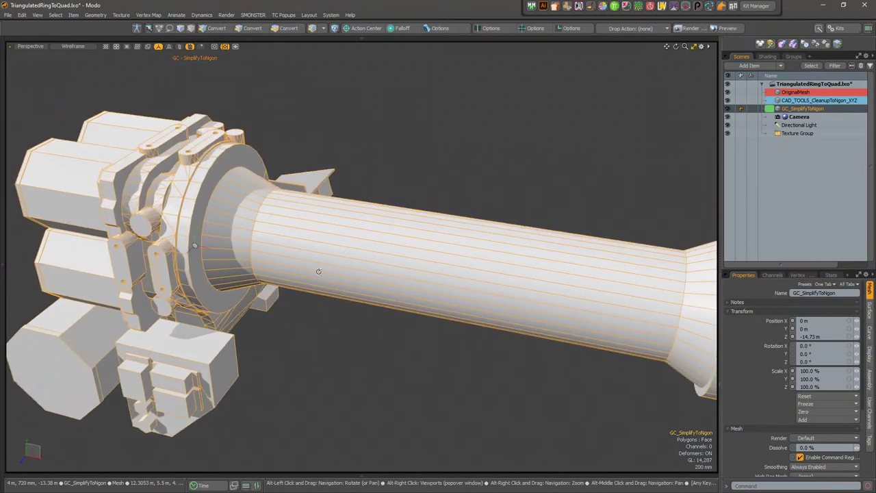
pyautogui.keyDown('alt'); pyautogui.keyDown('shift'); pyautogui.moveTo(269, 258); pyautogui.dragTo(292, 251); pyautogui.keyUp('shift'); pyautogui.keyUp('alt')
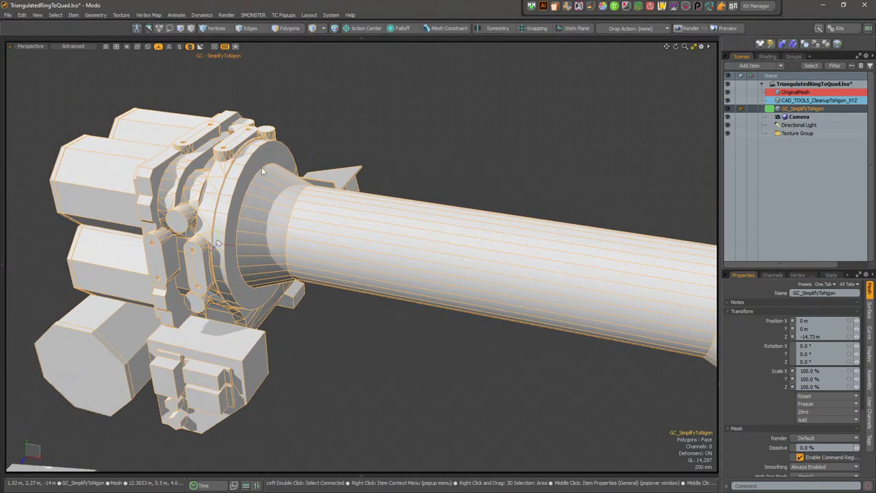
pyautogui.moveTo(365, 235)
pyautogui.keyDown('alt'); pyautogui.mouseDown()
pyautogui.moveTo(341, 230)
pyautogui.moveTo(408, 242)
pyautogui.moveTo(356, 243)
pyautogui.mouseUp(); pyautogui.keyUp('alt')
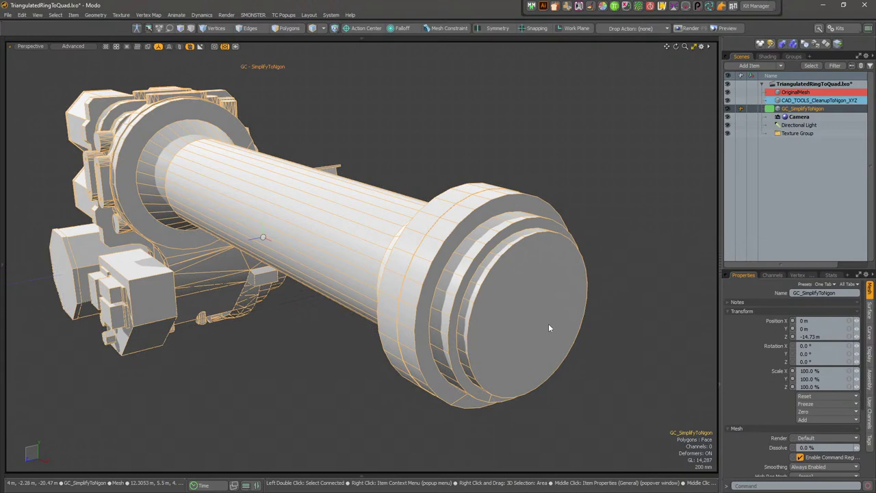
pyautogui.press('alt')
pyautogui.keyDown('alt'); pyautogui.moveTo(517, 334); pyautogui.dragTo(408, 278); pyautogui.keyUp('alt')
# Turn off the grid work plane display and hide the OriginalMesh item
pyautogui.hotkey('ctrl', '3')
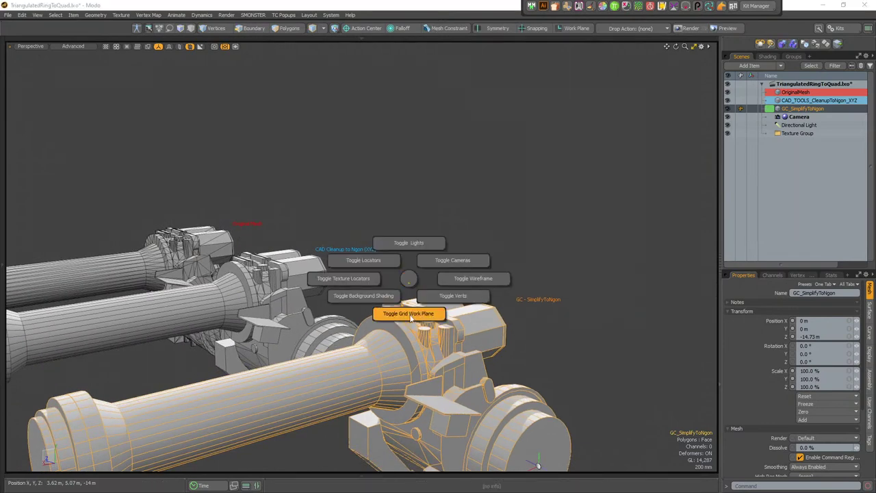
pyautogui.click(409, 313)
pyautogui.keyDown('alt'); pyautogui.moveTo(441, 323); pyautogui.dragTo(495, 310); pyautogui.keyUp('alt')
pyautogui.click(146, 172)
pyautogui.click(728, 93)
pyautogui.click(366, 198)
pyautogui.keyDown('alt'); pyautogui.keyDown('shift'); pyautogui.moveTo(365, 199); pyautogui.dragTo(456, 232); pyautogui.keyUp('shift'); pyautogui.keyUp('alt')
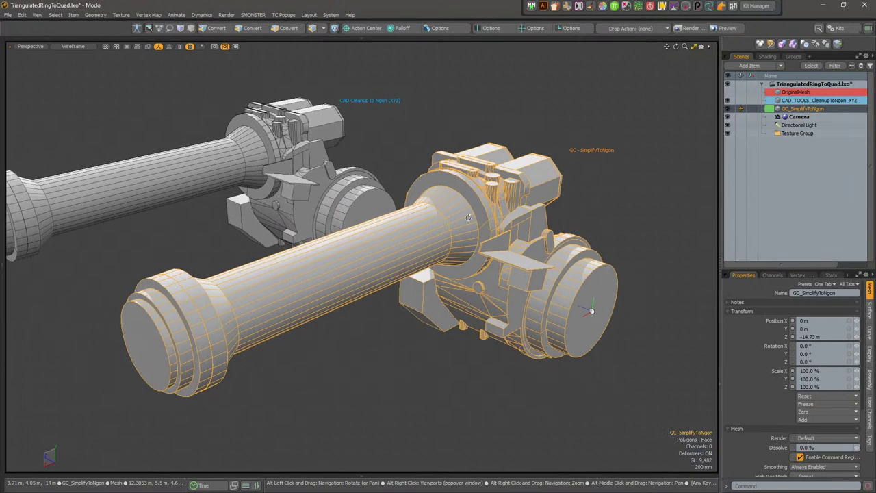
pyautogui.press('3')
pyautogui.moveTo(397, 238); pyautogui.dragTo(404, 262)
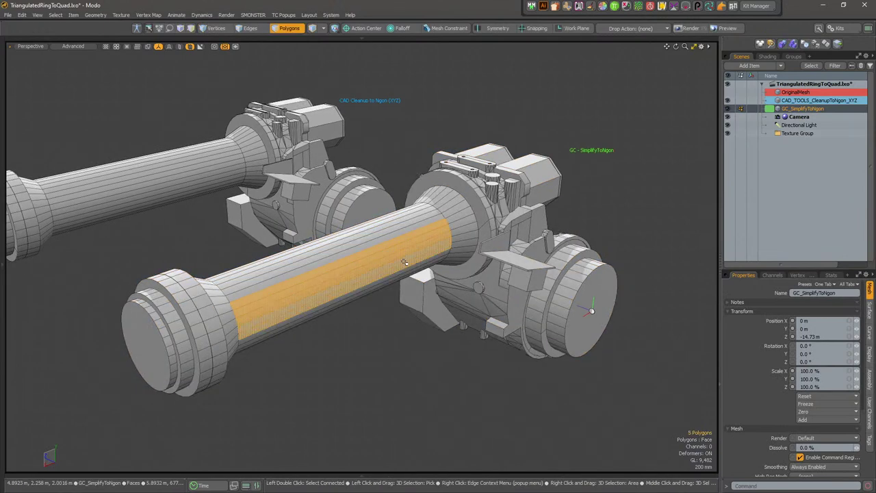
pyautogui.press('m')
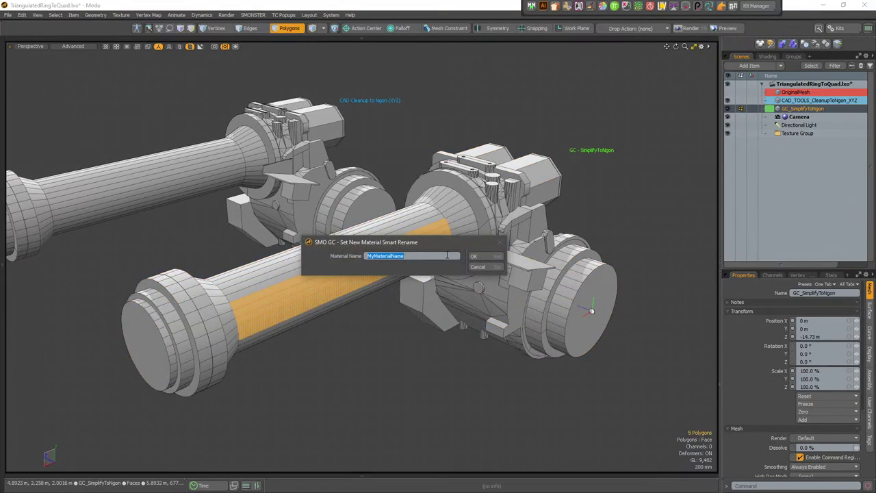
pyautogui.click(478, 266)
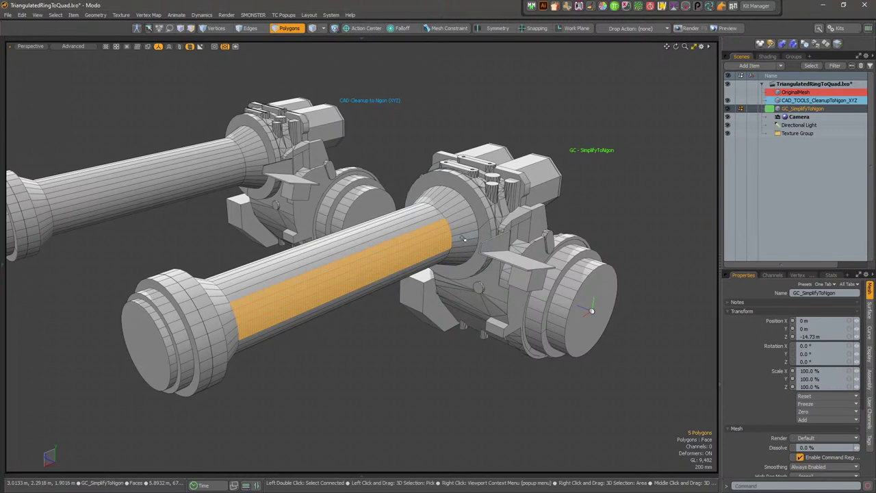
pyautogui.keyDown('alt'); pyautogui.moveTo(464, 238); pyautogui.dragTo(489, 227); pyautogui.keyUp('alt')
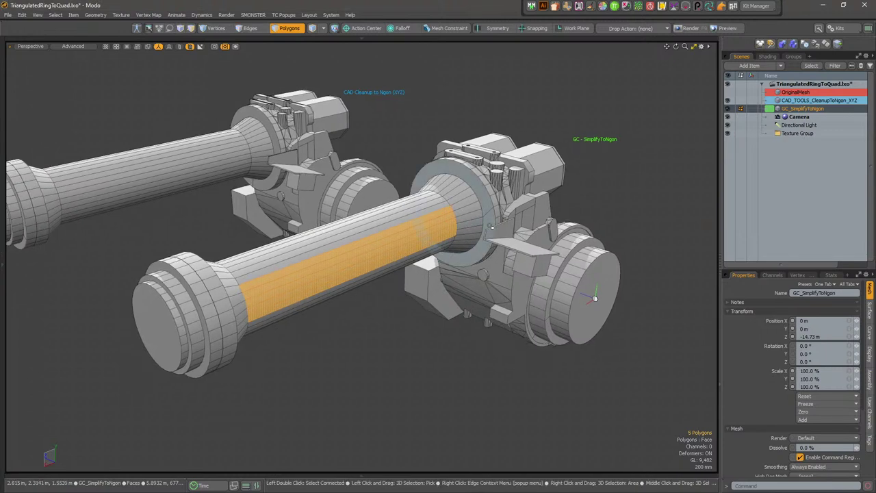
pyautogui.hotkey('ctrl', 'a')
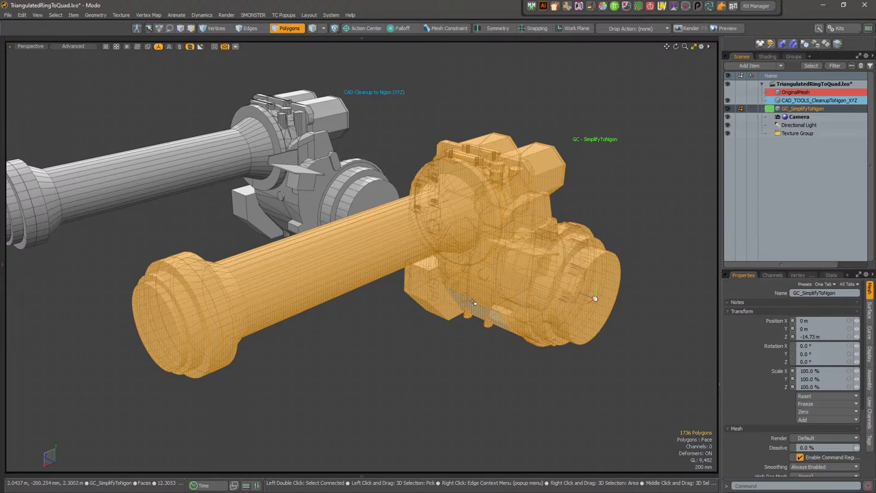
pyautogui.click(454, 332)
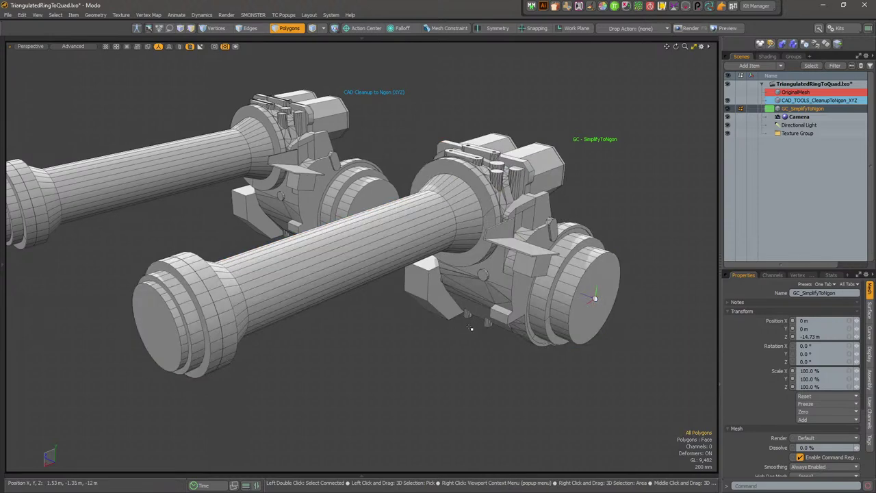
pyautogui.keyDown('alt'); pyautogui.moveTo(471, 329); pyautogui.dragTo(350, 210); pyautogui.keyUp('alt')
pyautogui.click(435, 318)
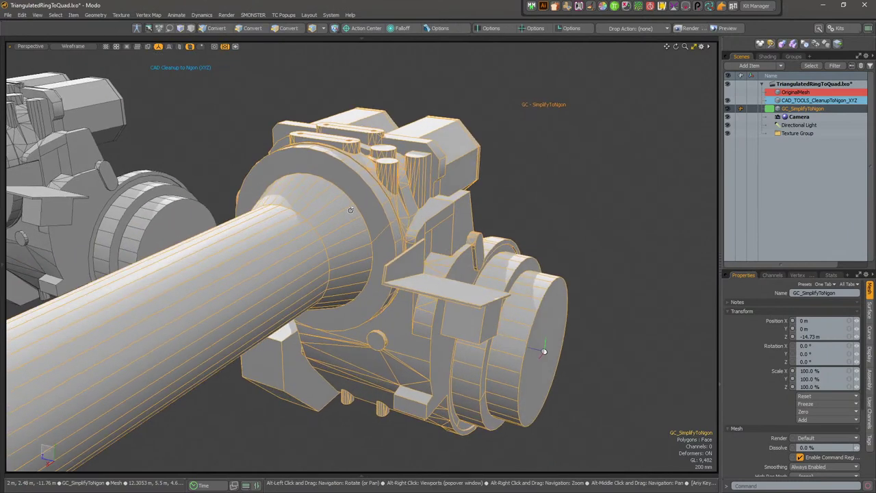
pyautogui.click(124, 16)
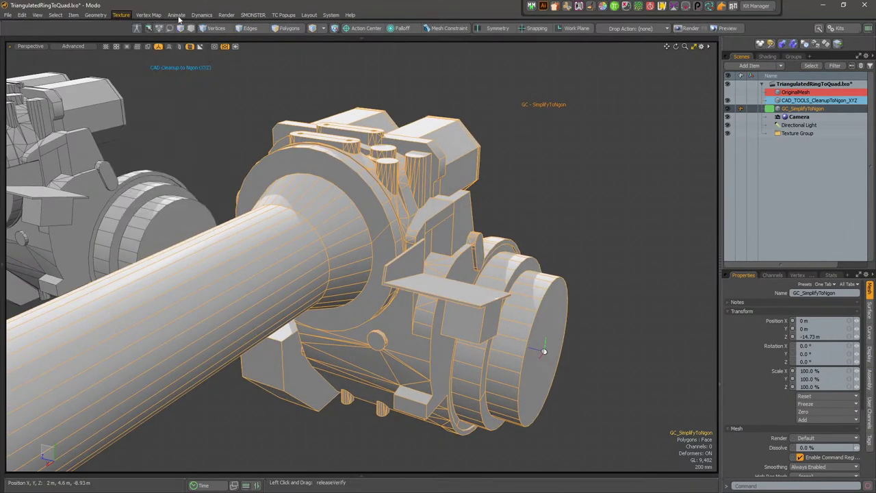
pyautogui.click(96, 14)
pyautogui.click(96, 14)
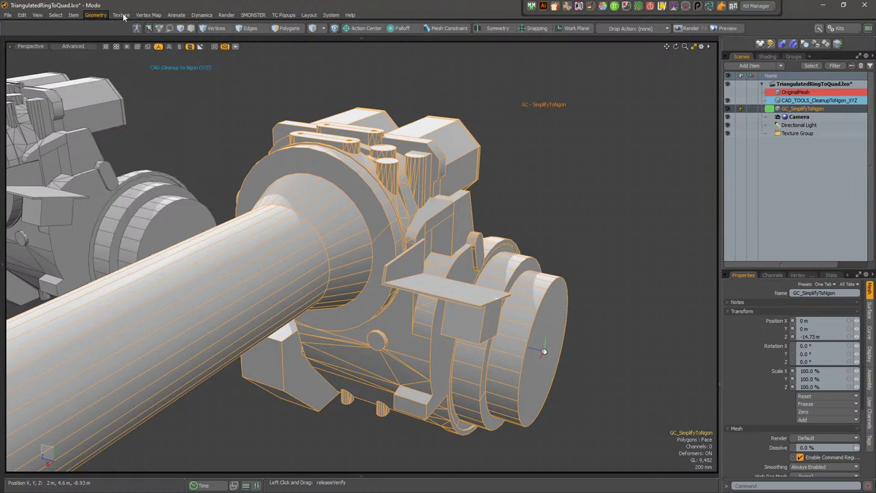
pyautogui.click(122, 15)
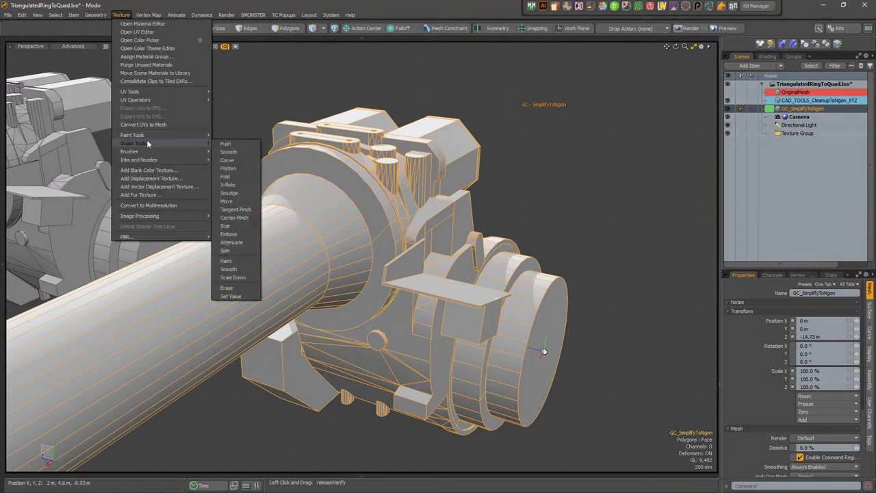
pyautogui.moveTo(166, 152)
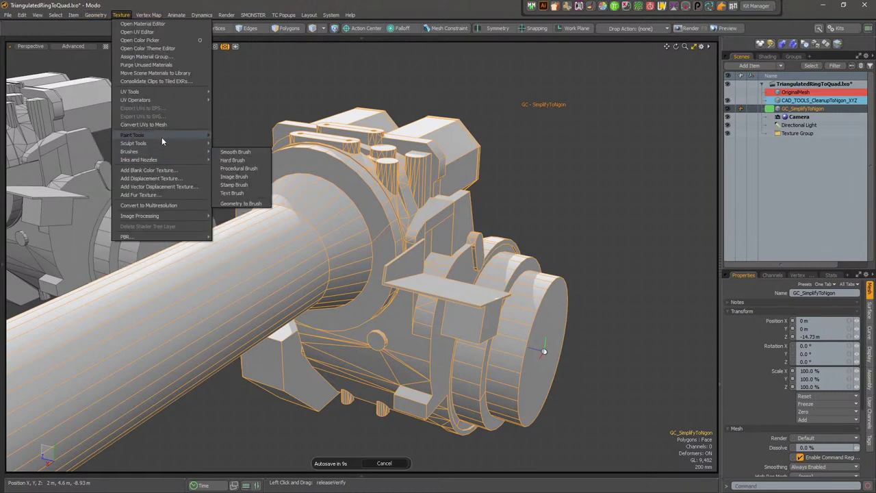
pyautogui.moveTo(161, 134)
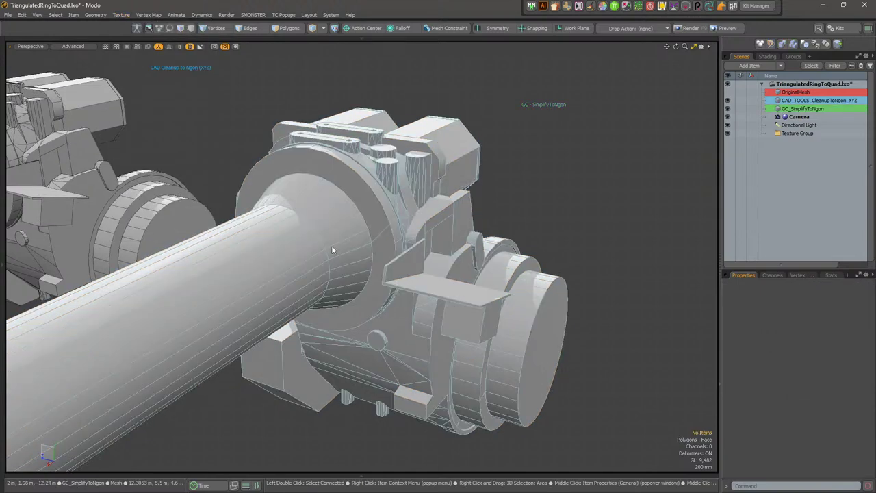
pyautogui.keyDown('alt'); pyautogui.moveTo(331, 245); pyautogui.dragTo(426, 137); pyautogui.keyUp('alt')
pyautogui.scroll(-3, 345, 242)
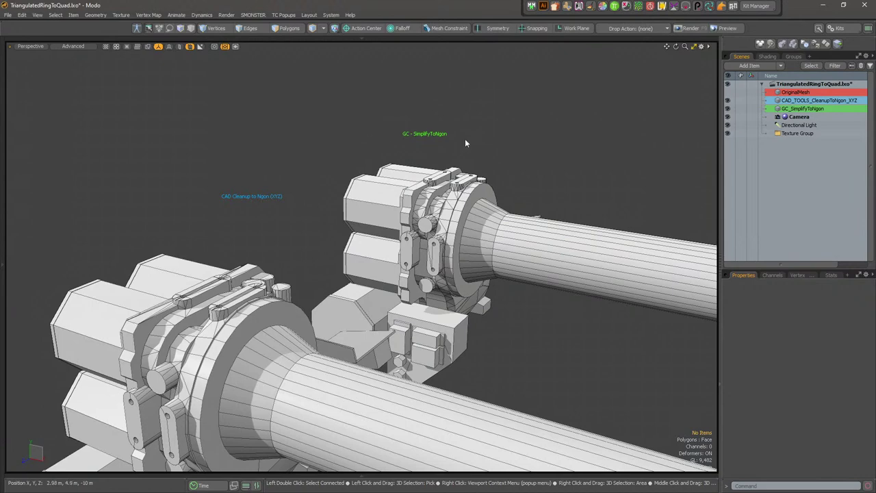
# Examine the topology around the slotted plates and round bosses of the CAD_TOOLS_CleanupToNgon_XYZ mesh
pyautogui.keyDown('alt'); pyautogui.moveTo(465, 142); pyautogui.dragTo(428, 279); pyautogui.keyUp('alt')
pyautogui.scroll(5, 295, 272)
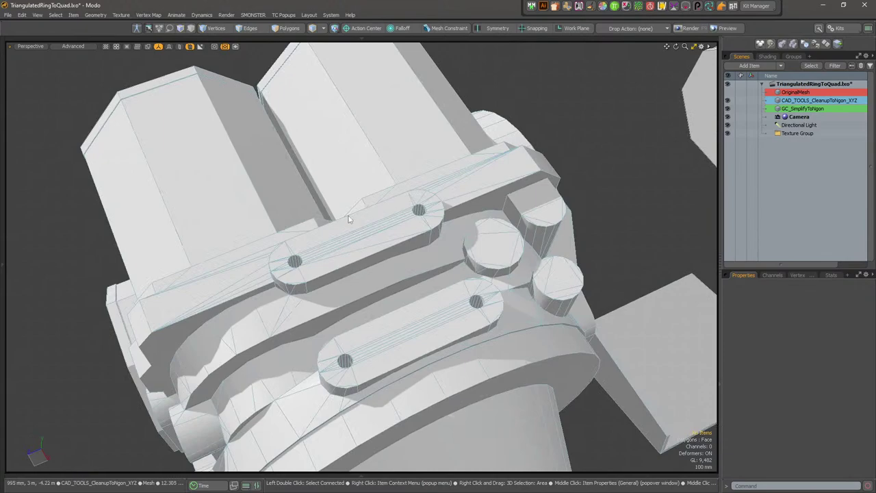
pyautogui.keyDown('alt'); pyautogui.keyDown('shift'); pyautogui.moveTo(419, 211); pyautogui.dragTo(314, 262); pyautogui.keyUp('shift'); pyautogui.keyUp('alt')
pyautogui.scroll(-4, 415, 277)
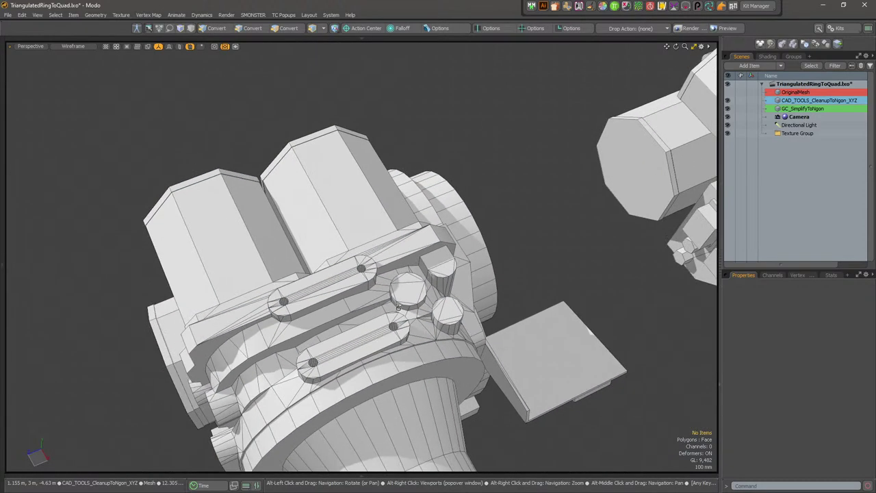
pyautogui.scroll(5, 405, 291)
pyautogui.keyDown('alt'); pyautogui.moveTo(373, 281); pyautogui.dragTo(417, 295); pyautogui.keyUp('alt')
pyautogui.scroll(-5, 418, 294)
pyautogui.keyDown('alt'); pyautogui.keyDown('shift'); pyautogui.moveTo(568, 276); pyautogui.dragTo(321, 292); pyautogui.keyUp('shift'); pyautogui.keyUp('alt')
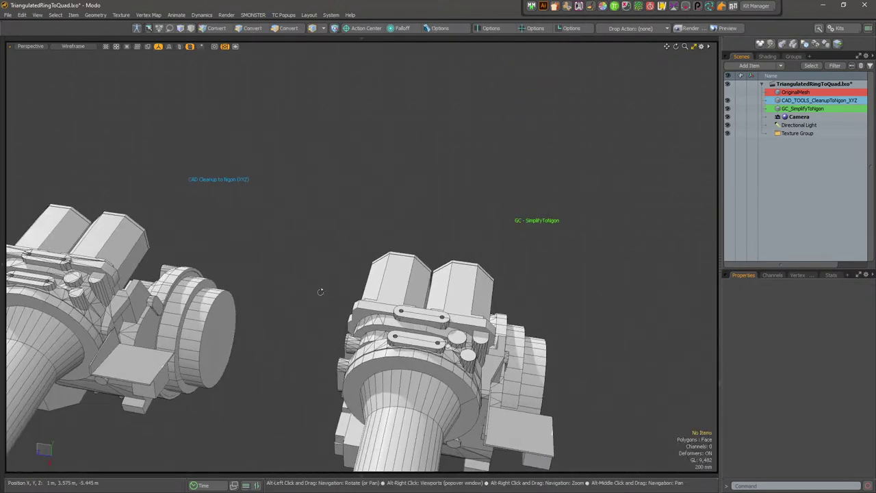
# Switch to polygon selection and examine the same bosses and slotted plates on the GC_SimplifyToNgon mesh
pyautogui.scroll(5, 384, 301)
pyautogui.keyDown('alt'); pyautogui.keyDown('shift'); pyautogui.moveTo(479, 336); pyautogui.dragTo(403, 286); pyautogui.keyUp('shift'); pyautogui.keyUp('alt')
pyautogui.keyDown('alt'); pyautogui.moveTo(404, 286); pyautogui.dragTo(432, 274, button='right'); pyautogui.keyUp('alt')
pyautogui.keyDown('alt'); pyautogui.moveTo(432, 274); pyautogui.dragTo(397, 249); pyautogui.keyUp('alt')
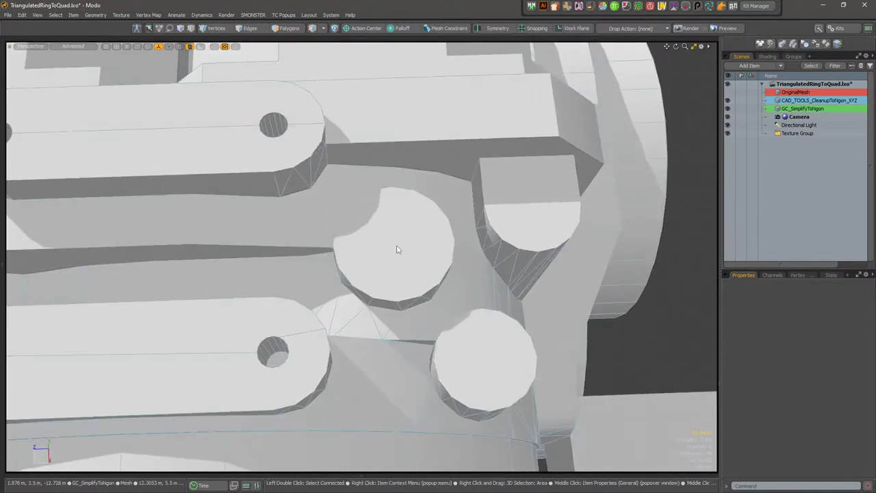
pyautogui.click(402, 255)
pyautogui.press('3')
pyautogui.scroll(-4, 390, 274)
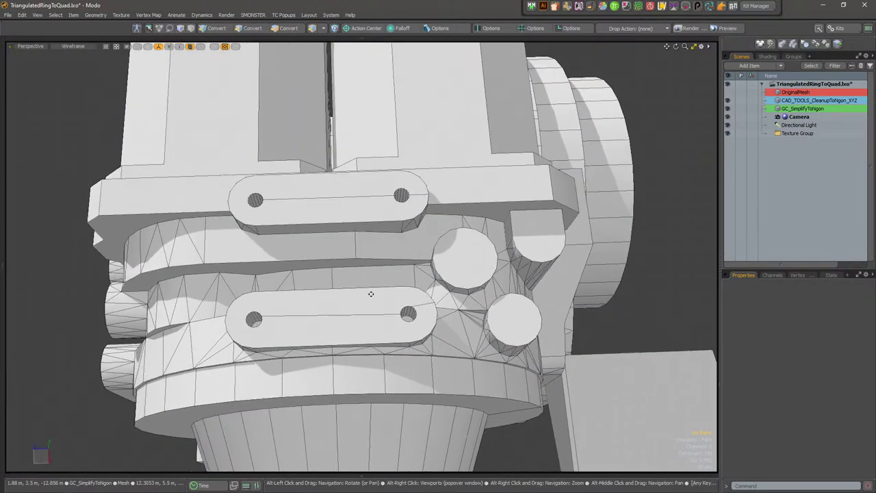
pyautogui.keyDown('alt'); pyautogui.moveTo(371, 294); pyautogui.dragTo(399, 286); pyautogui.keyUp('alt')
# Select polygons on the top faces of the GC_SimplifyToNgon mesh's slotted plates to check their n-gons
pyautogui.click(365, 195)
pyautogui.keyDown('alt'); pyautogui.moveTo(330, 239); pyautogui.dragTo(348, 276); pyautogui.keyUp('alt')
pyautogui.scroll(4, 338, 222)
pyautogui.scroll(5, 278, 318)
pyautogui.keyDown('alt'); pyautogui.moveTo(408, 347); pyautogui.dragTo(434, 364); pyautogui.keyUp('alt')
pyautogui.moveTo(380, 293)
pyautogui.mouseDown()
pyautogui.moveTo(376, 280)
pyautogui.moveTo(347, 289)
pyautogui.mouseUp()
pyautogui.keyDown('alt'); pyautogui.moveTo(411, 335); pyautogui.dragTo(388, 248); pyautogui.keyUp('alt')
pyautogui.scroll(-3, 403, 301)
pyautogui.scroll(-3, 413, 287)
pyautogui.scroll(-3, 402, 279)
pyautogui.scroll(3, 292, 322)
pyautogui.click(327, 303)
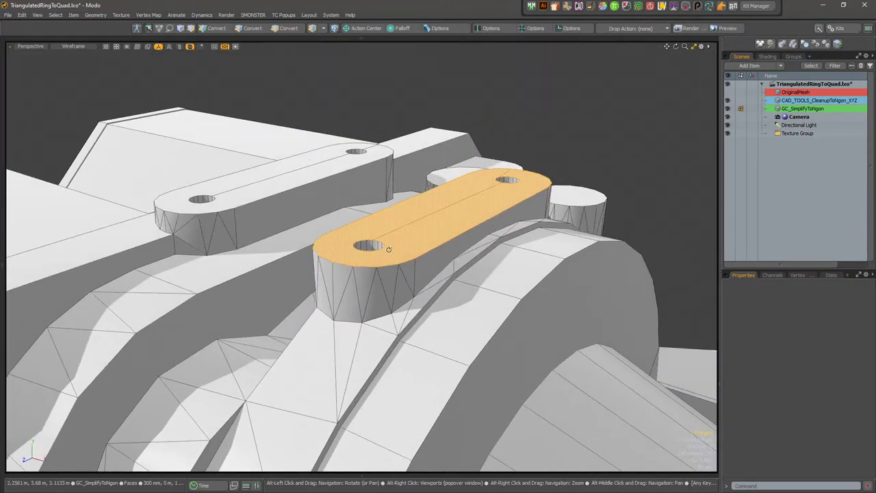
# Select side polygons at the rounded end of the slotted plate and examine the remaining triangles around its base
pyautogui.click(401, 293)
pyautogui.keyDown('alt'); pyautogui.moveTo(401, 293); pyautogui.dragTo(495, 271); pyautogui.keyUp('alt')
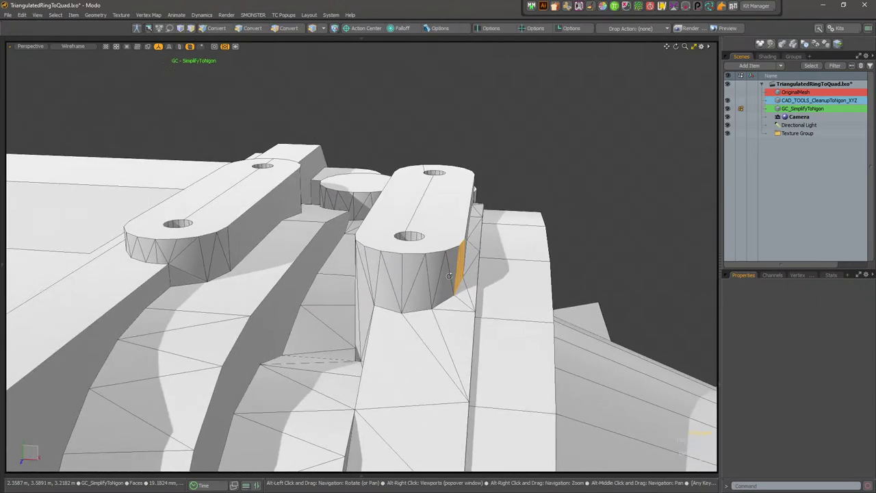
pyautogui.scroll(5, 494, 274)
pyautogui.keyDown('alt'); pyautogui.moveTo(493, 301); pyautogui.dragTo(472, 280); pyautogui.keyUp('alt')
pyautogui.scroll(4, 428, 205)
pyautogui.keyDown('alt'); pyautogui.moveTo(430, 205); pyautogui.dragTo(176, 186); pyautogui.keyUp('alt')
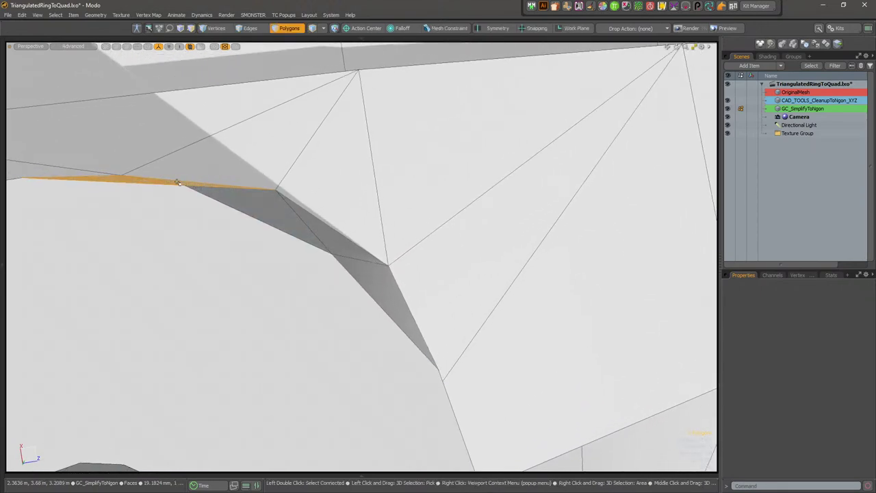
pyautogui.keyDown('alt'); pyautogui.moveTo(383, 236); pyautogui.dragTo(415, 284); pyautogui.keyUp('alt')
pyautogui.scroll(-5, 417, 285)
pyautogui.keyDown('alt'); pyautogui.moveTo(501, 296); pyautogui.dragTo(319, 210); pyautogui.keyUp('alt')
pyautogui.scroll(-4, 439, 274)
pyautogui.keyDown('alt'); pyautogui.moveTo(472, 366); pyautogui.dragTo(373, 291); pyautogui.keyUp('alt')
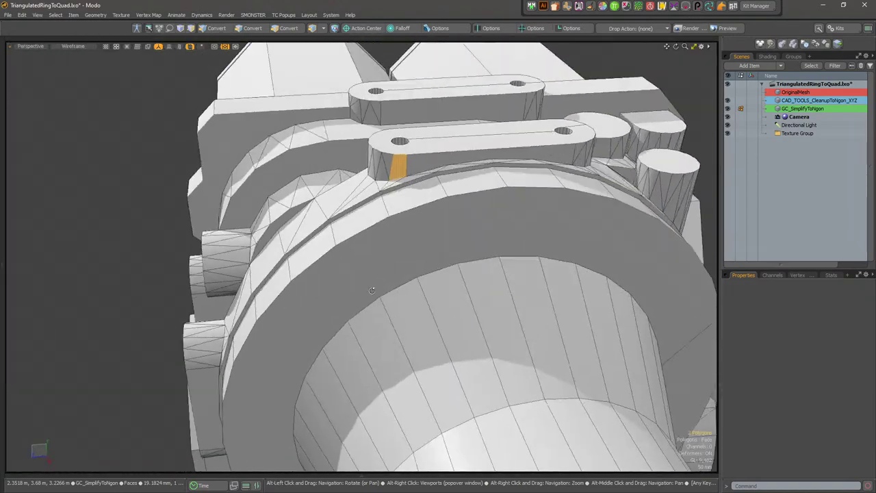
# Compare the GC_SimplifyToNgon and CAD_TOOLS_CleanupToNgon_XYZ meshes from the rear, side and front
pyautogui.scroll(-3, 433, 291)
pyautogui.moveTo(433, 291)
pyautogui.keyDown('alt'); pyautogui.mouseDown()
pyautogui.moveTo(452, 274)
pyautogui.moveTo(424, 259)
pyautogui.moveTo(415, 288)
pyautogui.moveTo(445, 256)
pyautogui.moveTo(440, 230)
pyautogui.moveTo(436, 327)
pyautogui.moveTo(424, 301)
pyautogui.mouseUp(); pyautogui.keyUp('alt')
pyautogui.keyDown('alt'); pyautogui.moveTo(334, 351); pyautogui.dragTo(621, 349); pyautogui.keyUp('alt')
pyautogui.keyDown('alt'); pyautogui.moveTo(397, 256); pyautogui.dragTo(492, 199); pyautogui.keyUp('alt')
pyautogui.scroll(-4, 548, 230)
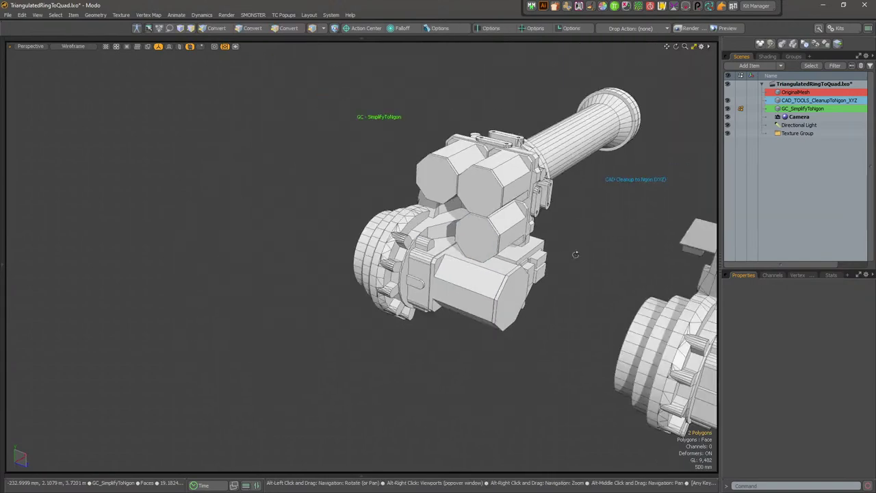
pyautogui.keyDown('alt'); pyautogui.keyDown('shift'); pyautogui.moveTo(576, 254); pyautogui.dragTo(287, 195); pyautogui.keyUp('shift'); pyautogui.keyUp('alt')
pyautogui.moveTo(451, 205)
pyautogui.keyDown('alt'); pyautogui.mouseDown()
pyautogui.moveTo(510, 230)
pyautogui.moveTo(459, 204)
pyautogui.mouseUp(); pyautogui.keyUp('alt')
pyautogui.scroll(1, 459, 204)
pyautogui.scroll(4, 460, 204)
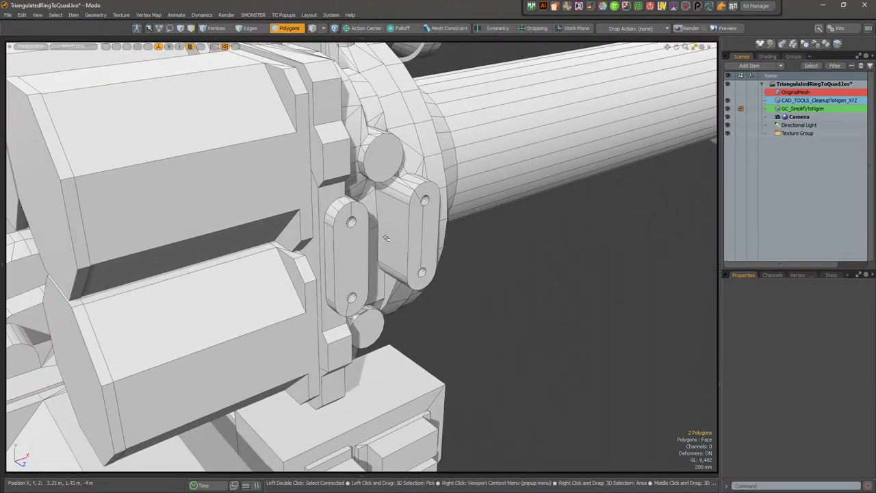
pyautogui.keyDown('alt'); pyautogui.moveTo(343, 249); pyautogui.dragTo(548, 277); pyautogui.keyUp('alt')
pyautogui.scroll(-5, 427, 294)
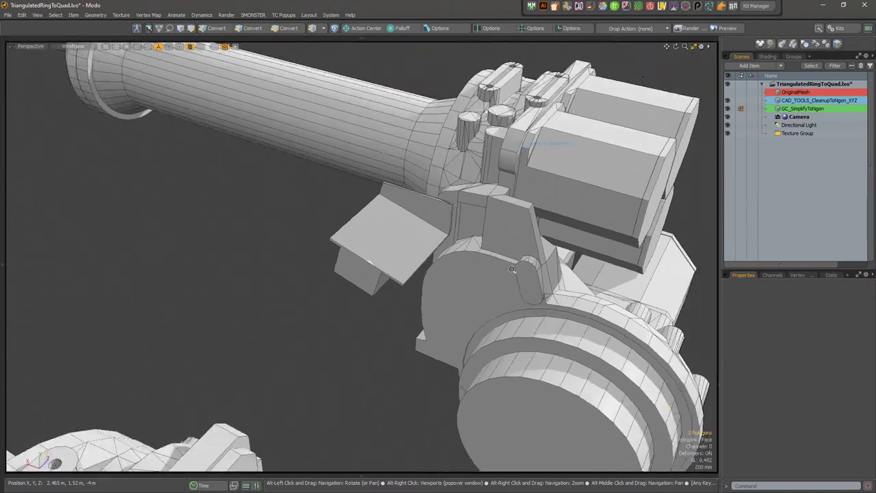
pyautogui.keyDown('alt'); pyautogui.moveTo(413, 291); pyautogui.dragTo(592, 294); pyautogui.keyUp('alt')
pyautogui.scroll(-2, 592, 295)
pyautogui.keyDown('alt'); pyautogui.keyDown('shift'); pyautogui.moveTo(592, 294); pyautogui.dragTo(505, 305); pyautogui.keyUp('shift'); pyautogui.keyUp('alt')
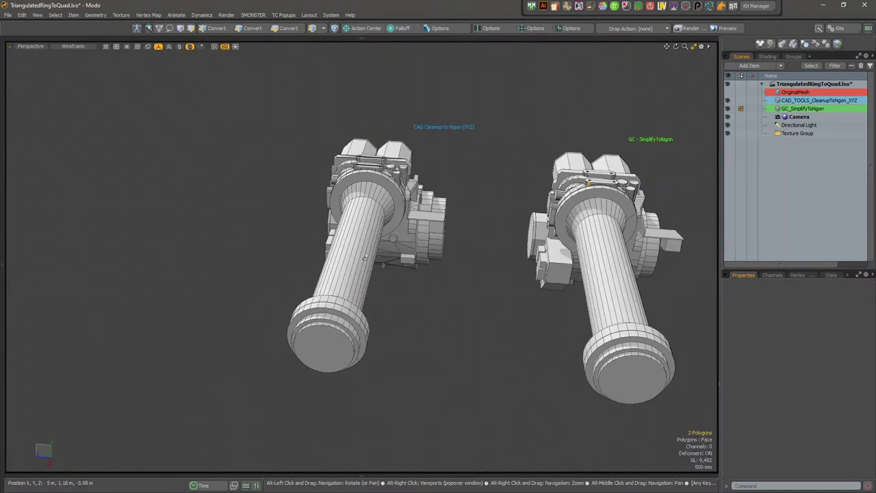
pyautogui.scroll(2, 506, 306)
# Clear the polygon selection and return to item selection mode with no mesh selected
pyautogui.click(456, 365)
pyautogui.keyDown('alt'); pyautogui.keyDown('shift'); pyautogui.moveTo(678, 158); pyautogui.dragTo(479, 186); pyautogui.keyUp('shift'); pyautogui.keyUp('alt')
pyautogui.press('5')
pyautogui.click(343, 198)
pyautogui.keyDown('alt'); pyautogui.moveTo(343, 198); pyautogui.dragTo(505, 157); pyautogui.keyUp('alt')
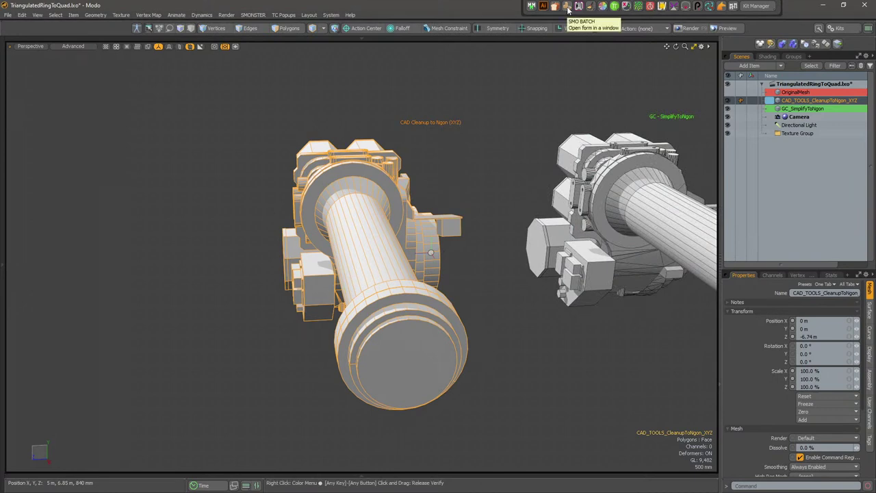
pyautogui.click(390, 141)
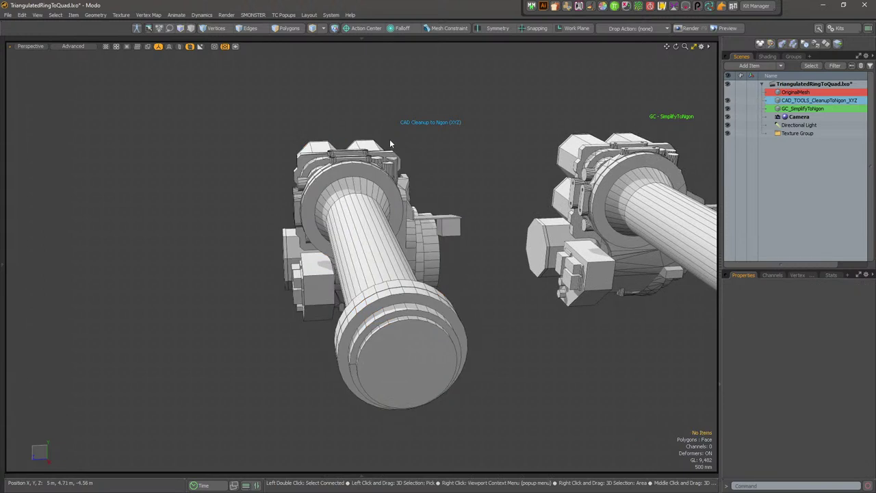
# Close all scenes without saving the changes to TriangulatedRingToQuad.lxo
pyautogui.click(9, 15)
pyautogui.click(41, 96)
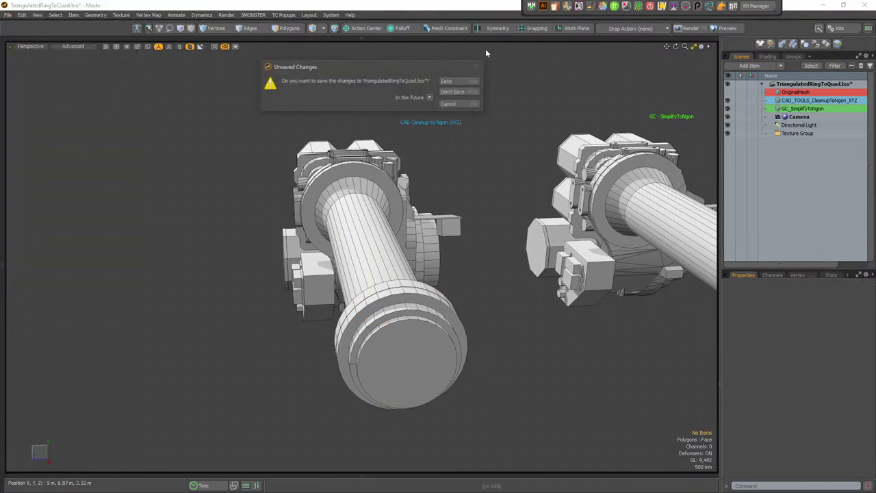
pyautogui.click(452, 91)
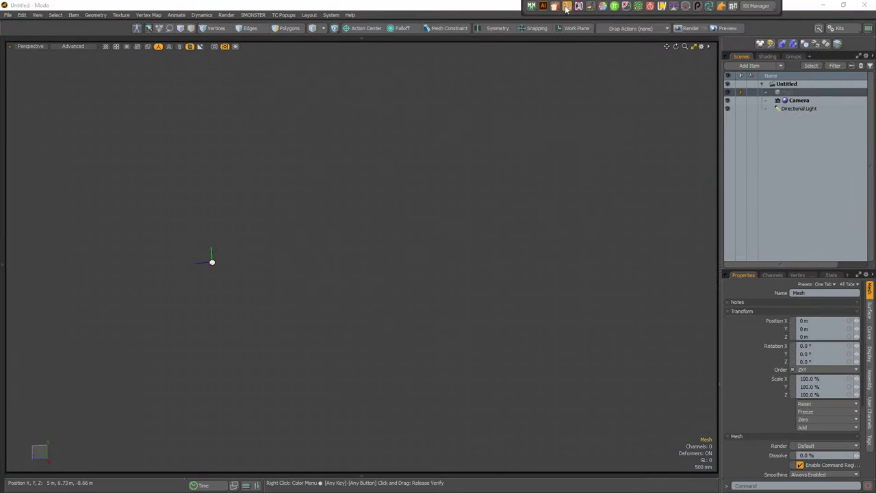
# Open the full SMO BATCH palette with its presets, place it over the viewport and close the small launcher palette
pyautogui.click(567, 6)
pyautogui.click(575, 39)
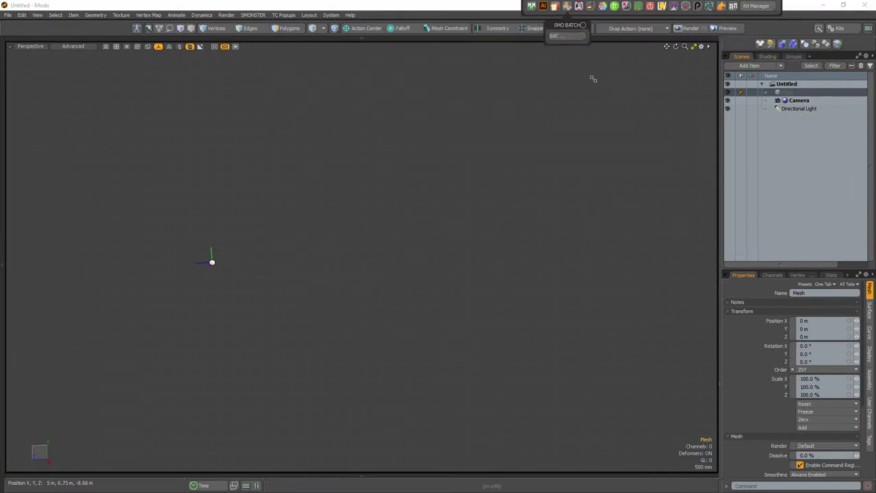
pyautogui.moveTo(572, 24); pyautogui.dragTo(575, 82)
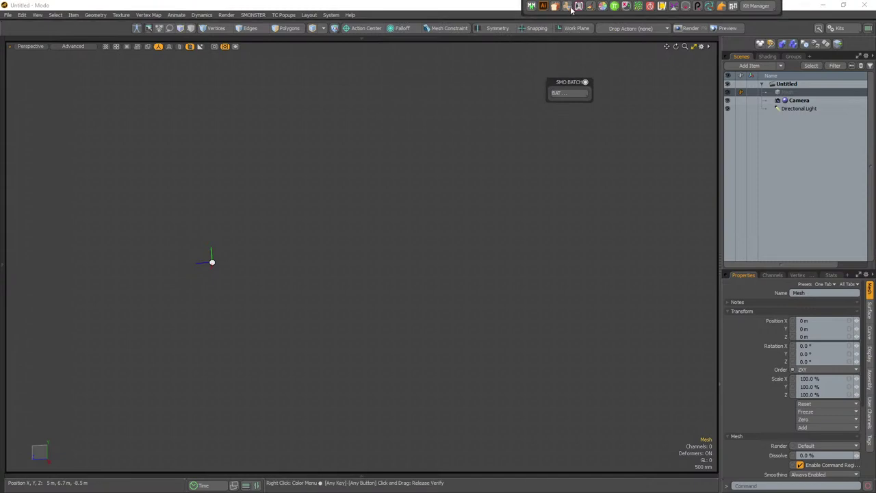
pyautogui.click(567, 92)
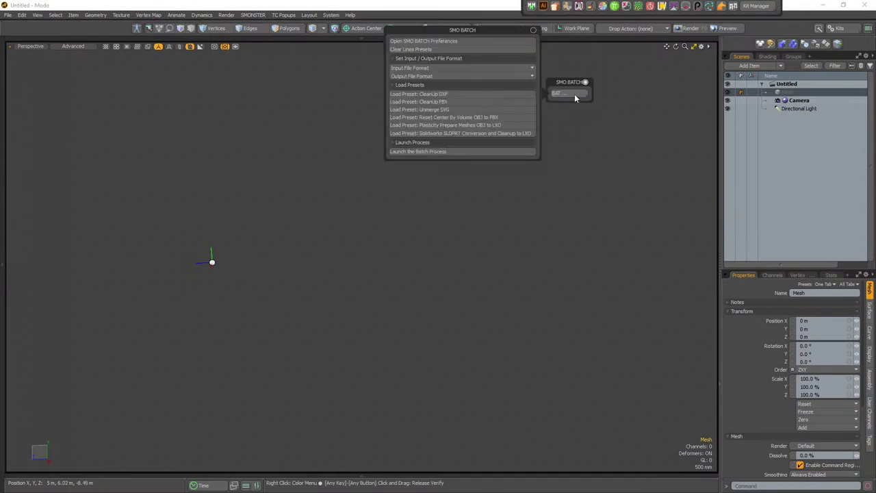
pyautogui.moveTo(490, 26); pyautogui.dragTo(371, 70)
pyautogui.click(585, 82)
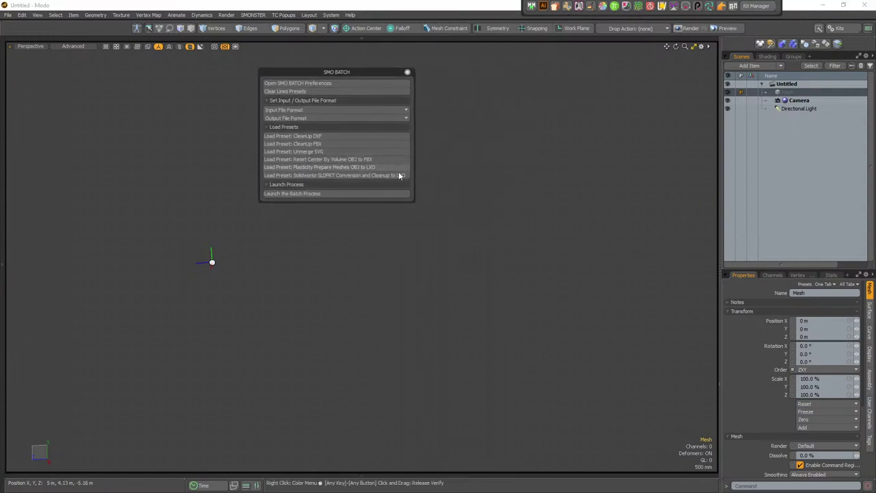
# Open the SMO BATCH preferences beside the palette and enlarge the window to show all 20 batch command lines
pyautogui.click(365, 178)
pyautogui.moveTo(363, 72); pyautogui.dragTo(346, 82)
pyautogui.click(344, 95)
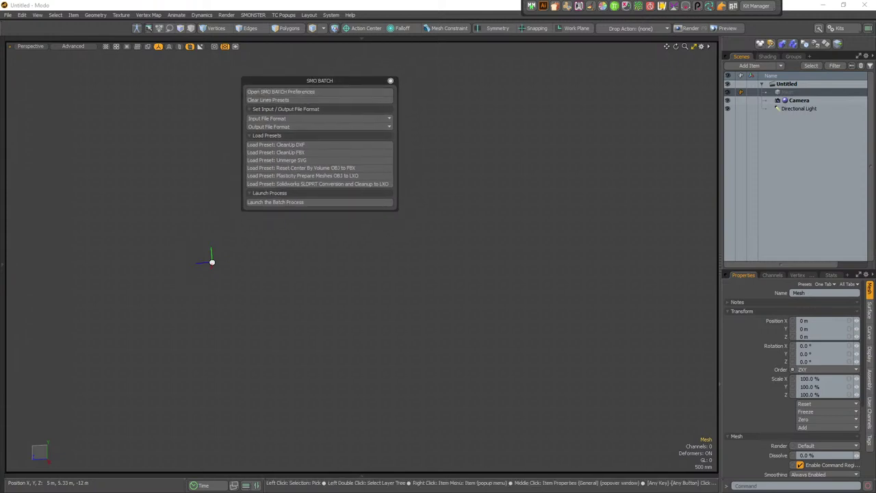
pyautogui.moveTo(518, 88); pyautogui.dragTo(510, 84)
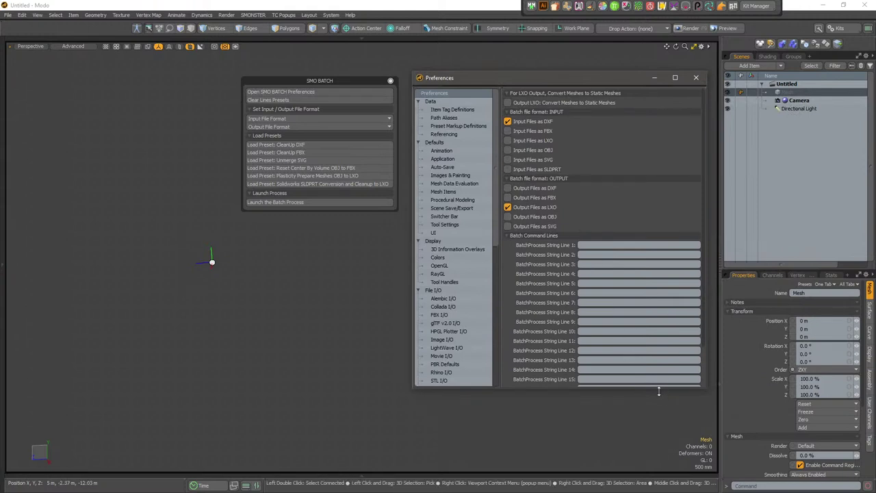
pyautogui.moveTo(659, 389); pyautogui.dragTo(667, 436)
pyautogui.moveTo(618, 81); pyautogui.dragTo(618, 68)
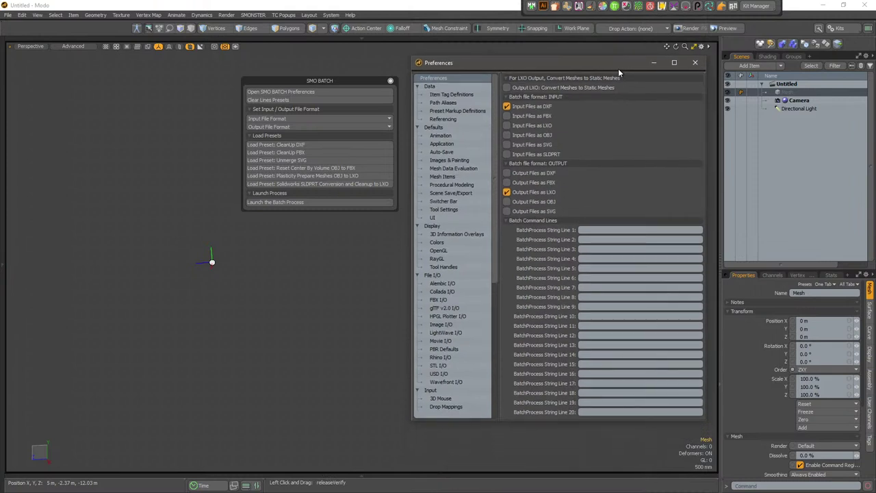
pyautogui.moveTo(643, 420); pyautogui.dragTo(642, 430)
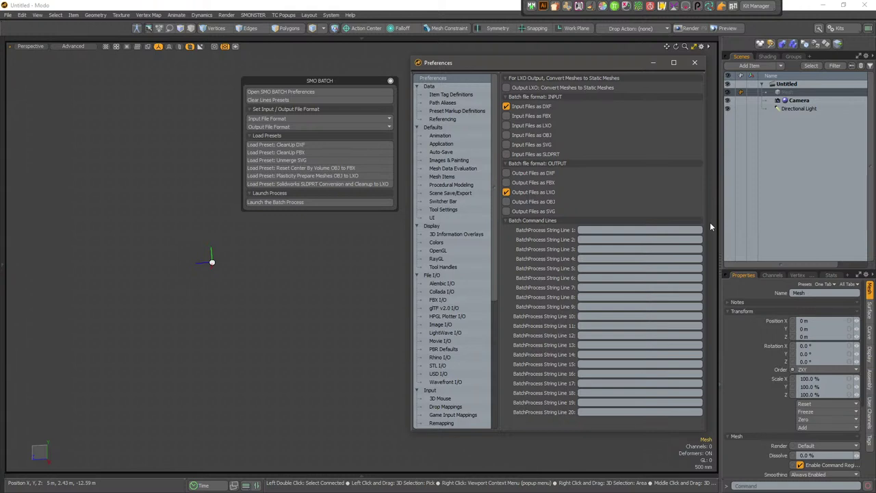
# Load the Solidworks SLDPRT Conversion and Cleanup to LXO preset and copy the command from BatchProcess String Line 1
pyautogui.click(633, 230)
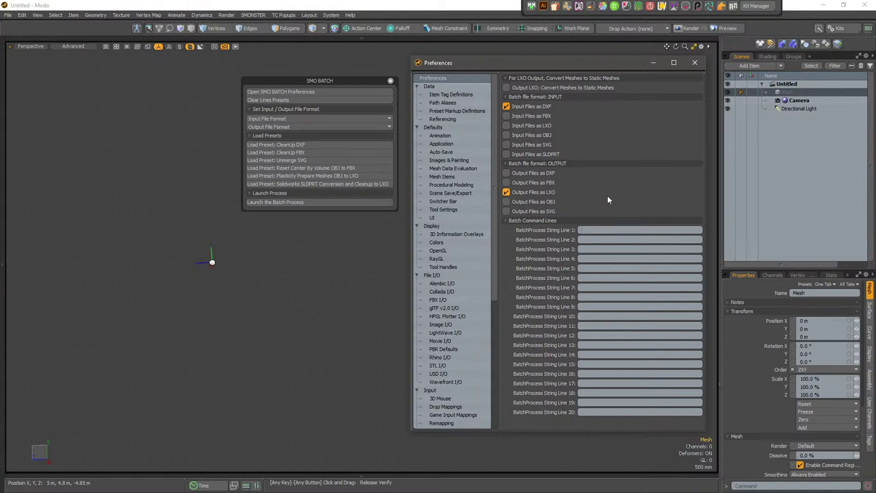
pyautogui.click(336, 183)
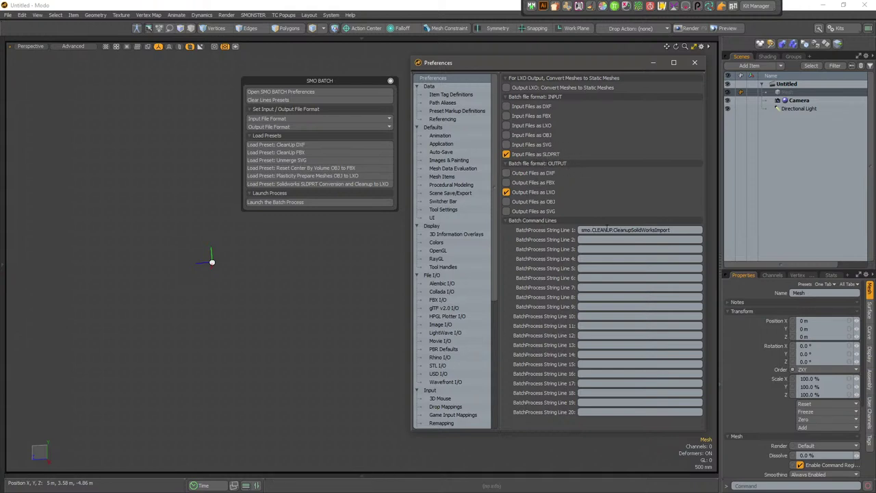
pyautogui.click(665, 232)
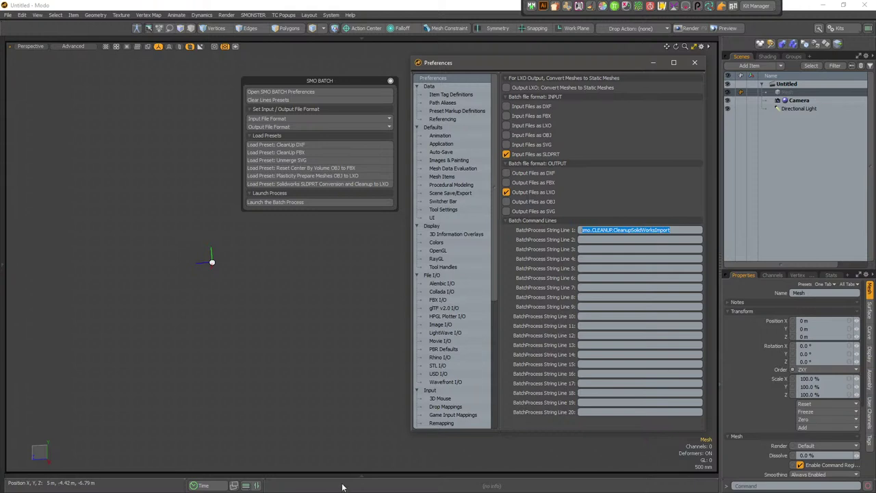
pyautogui.click(720, 267)
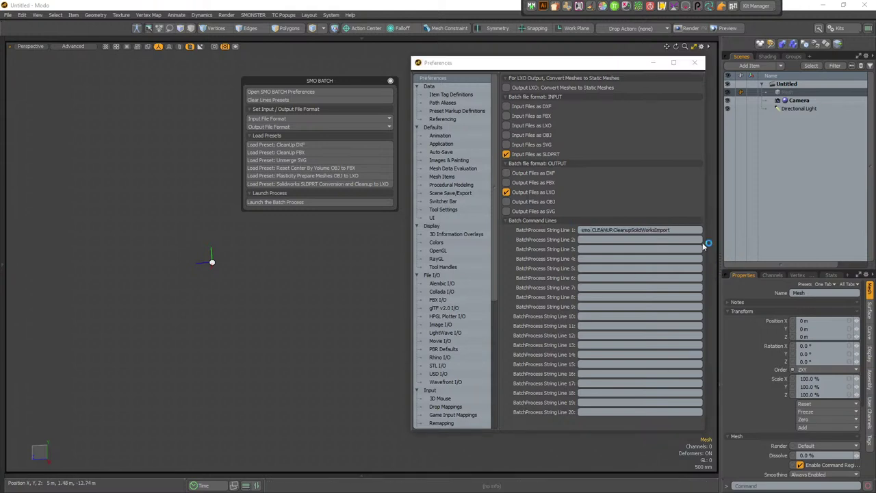
pyautogui.click(684, 229)
pyautogui.hotkey('ctrl', 'c')
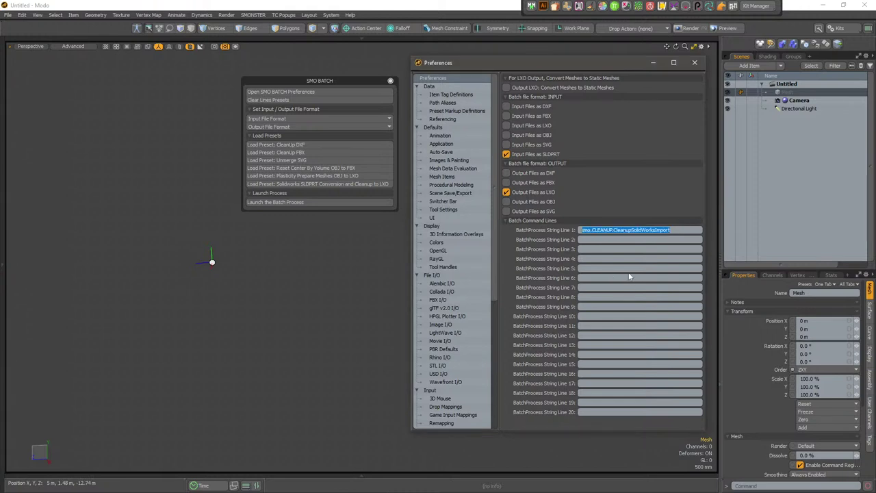
# Open the Command History and search its command list for smo.CLEANUP.CleanupSolidWorksImport
pyautogui.click(440, 9)
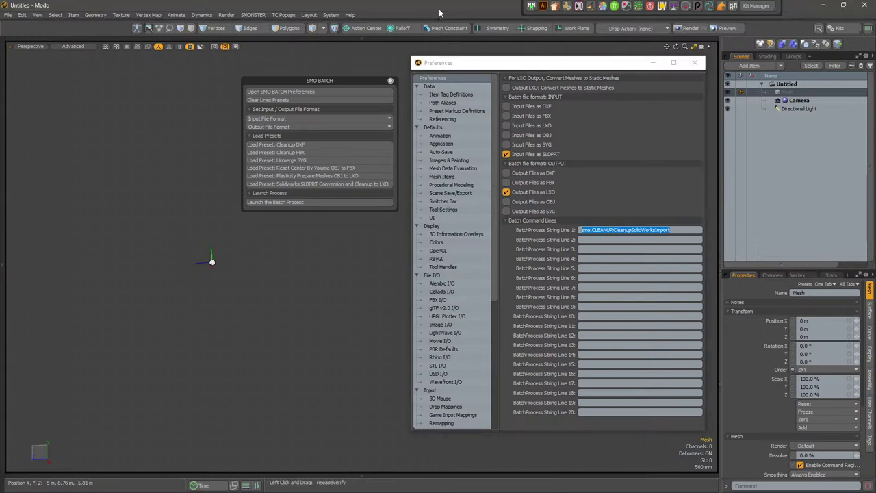
pyautogui.hotkey('alt', 'Tab')
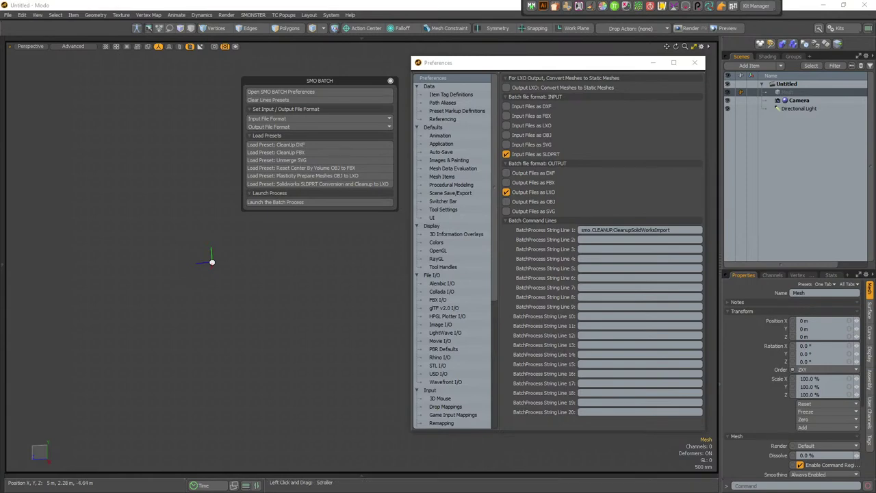
pyautogui.press('F5')
pyautogui.moveTo(232, 231); pyautogui.dragTo(198, 240)
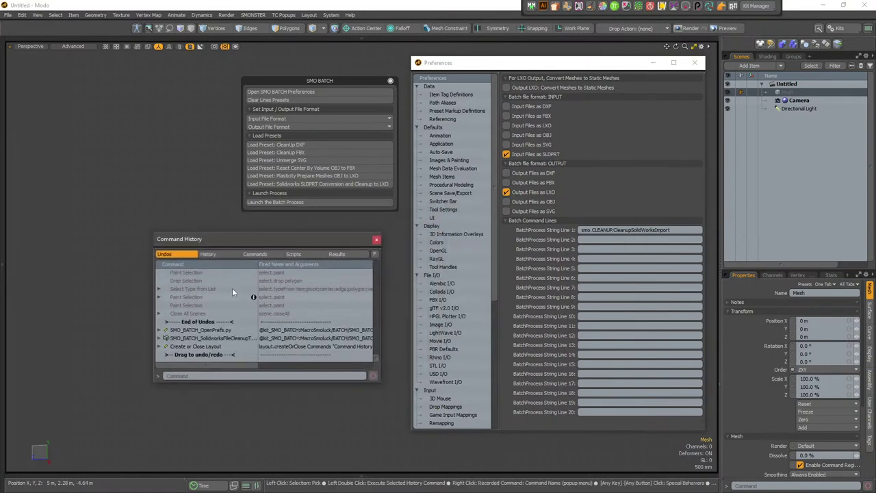
pyautogui.click(267, 254)
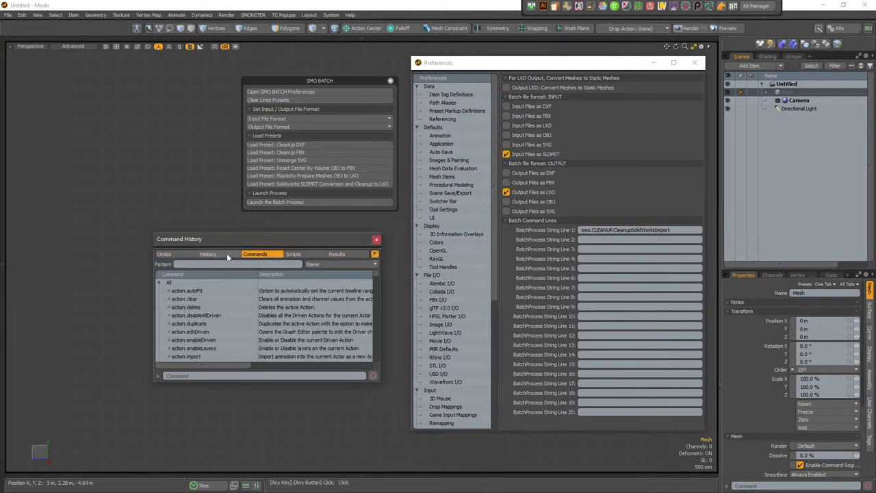
pyautogui.click(220, 254)
pyautogui.click(266, 257)
pyautogui.click(259, 265)
pyautogui.hotkey('ctrl', 'v')
pyautogui.moveTo(210, 264); pyautogui.dragTo(268, 265)
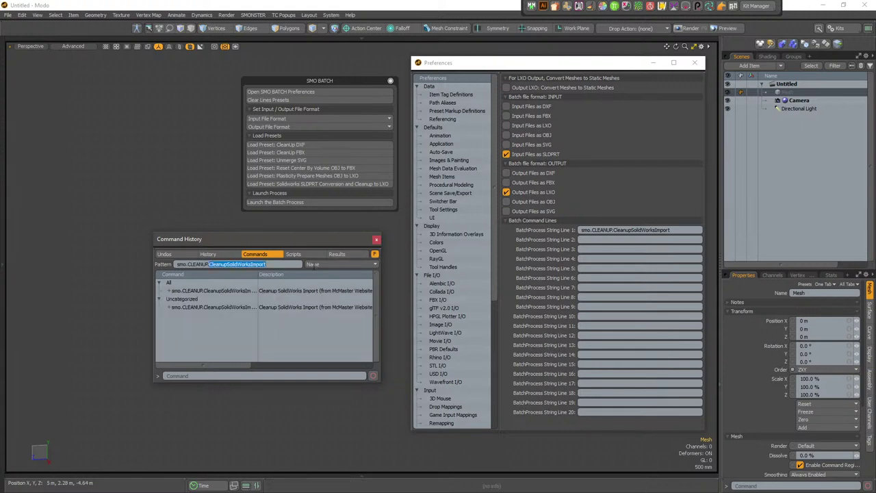
# List the smo.CLEANUP commands, and search again for the exact command copied from BatchProcess String Line 1
pyautogui.press('BackSpace')
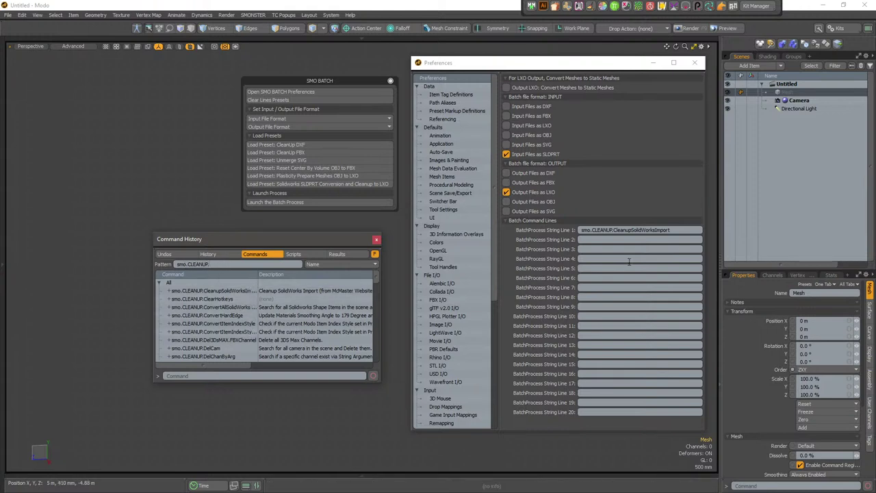
pyautogui.moveTo(678, 235); pyautogui.dragTo(527, 233)
pyautogui.hotkey('ctrl', 'c')
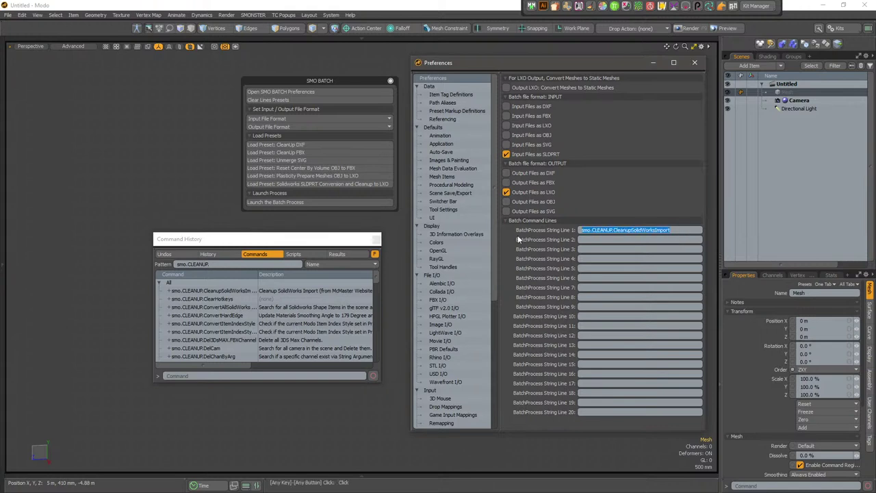
pyautogui.moveTo(240, 264); pyautogui.dragTo(163, 264)
pyautogui.hotkey('ctrl', 'v')
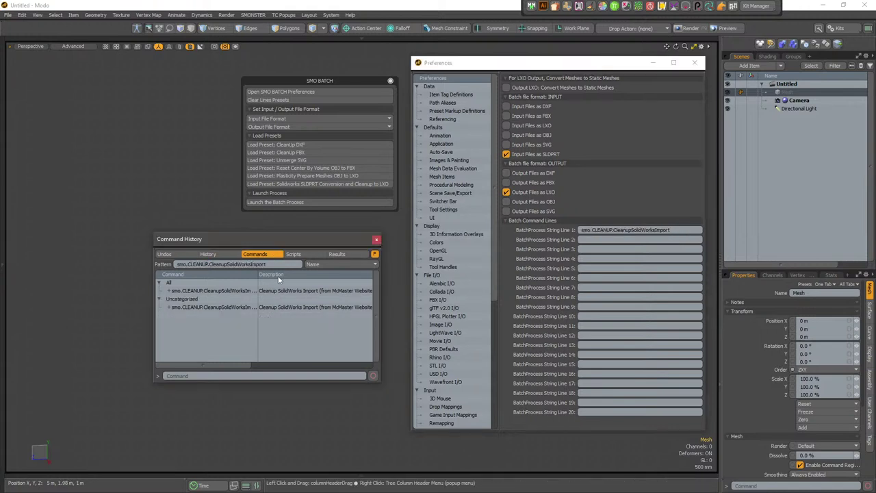
# Widen the Command History to read the description and usage of smo.CLEANUP.CleanupSolidWorksImport, and close the window
pyautogui.moveTo(320, 243); pyautogui.dragTo(145, 231)
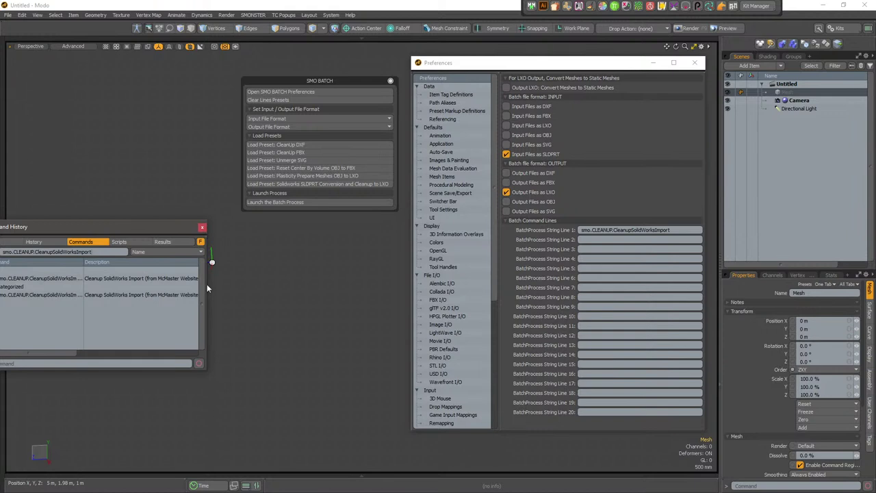
pyautogui.moveTo(207, 284); pyautogui.dragTo(510, 283)
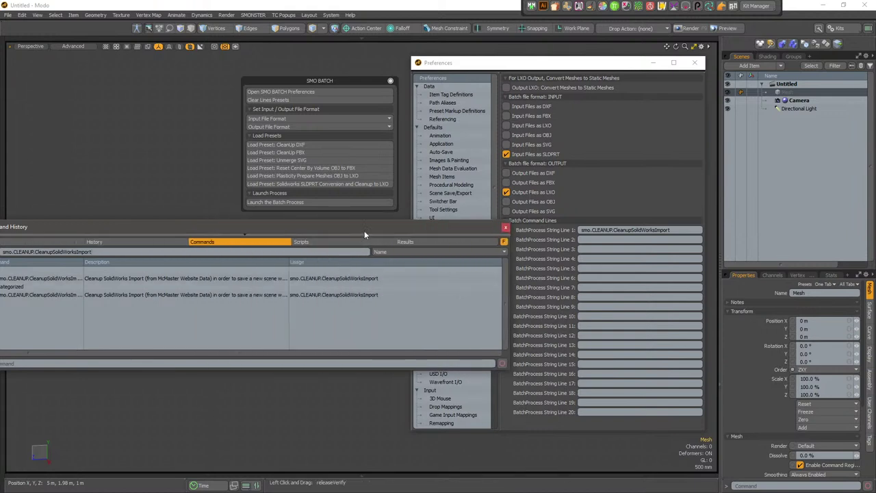
pyautogui.moveTo(364, 230); pyautogui.dragTo(464, 229)
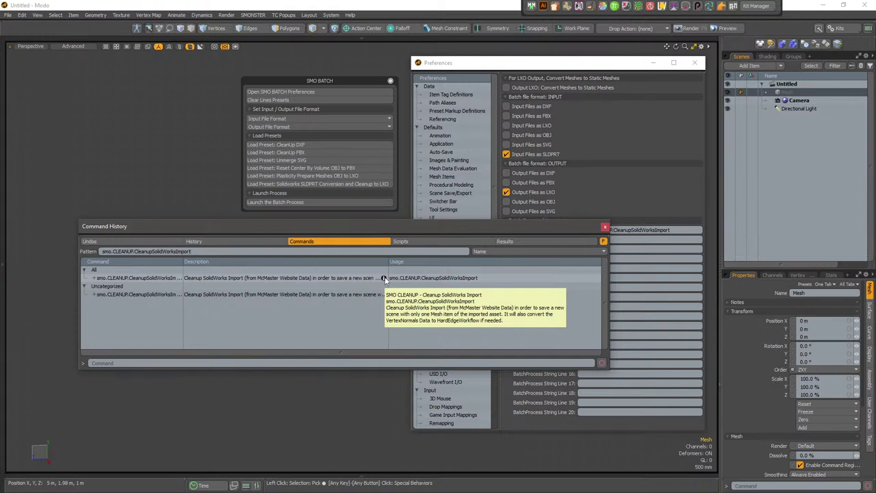
pyautogui.click(606, 227)
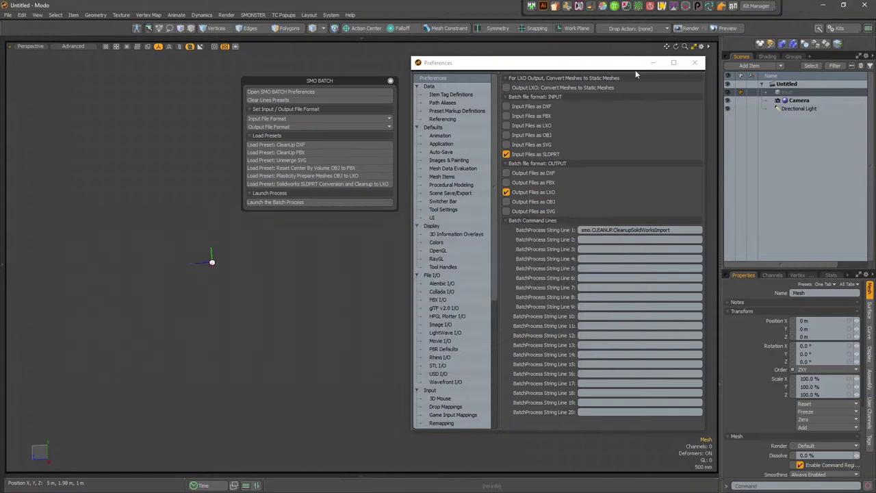
# Minimize the Preferences, move the SMO BATCH palette aside, and add a polygon sphere to the scene
pyautogui.click(654, 65)
pyautogui.moveTo(353, 80); pyautogui.dragTo(492, 85)
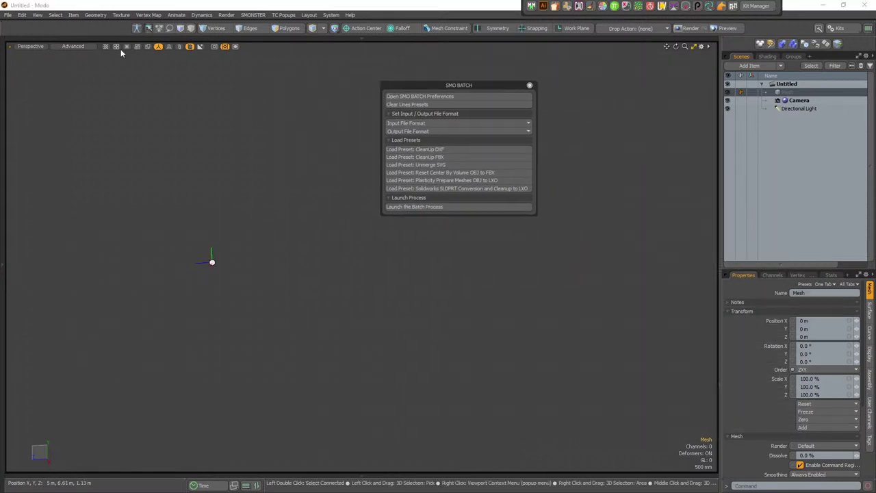
pyautogui.click(124, 142)
pyautogui.hotkey('alt', 'Tab')
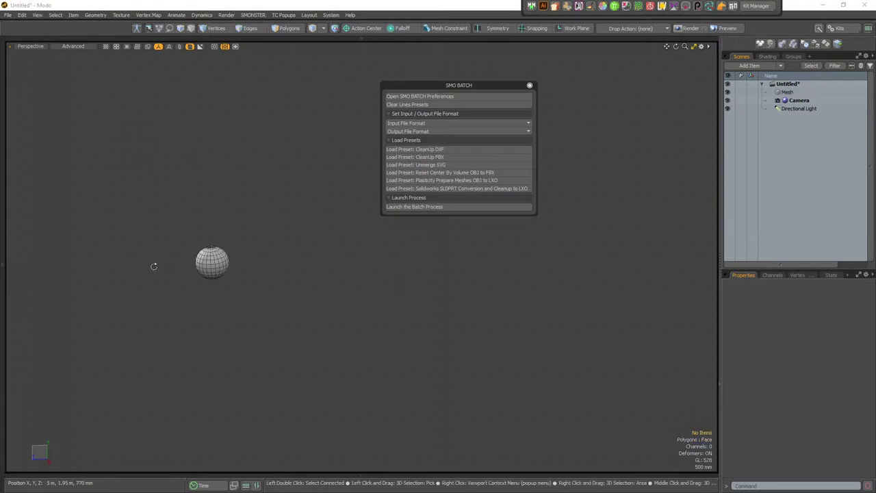
# Frame the sphere up close, select its mesh item and switch to polygon selection mode
pyautogui.keyDown('ctrl'); pyautogui.keyDown('alt'); pyautogui.moveTo(159, 266); pyautogui.dragTo(356, 280); pyautogui.keyUp('alt'); pyautogui.keyUp('ctrl')
pyautogui.keyDown('ctrl'); pyautogui.keyDown('alt'); pyautogui.moveTo(209, 263); pyautogui.dragTo(317, 245); pyautogui.keyUp('alt'); pyautogui.keyUp('ctrl')
pyautogui.click(334, 294)
pyautogui.keyDown('alt'); pyautogui.keyDown('shift'); pyautogui.moveTo(335, 296); pyautogui.dragTo(270, 288); pyautogui.keyUp('shift'); pyautogui.keyUp('alt')
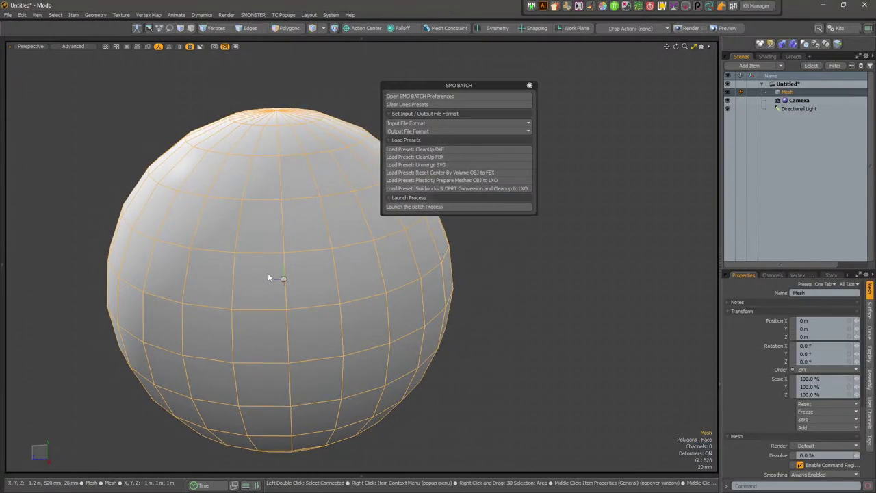
pyautogui.press('2')
pyautogui.scroll(-3, 308, 285)
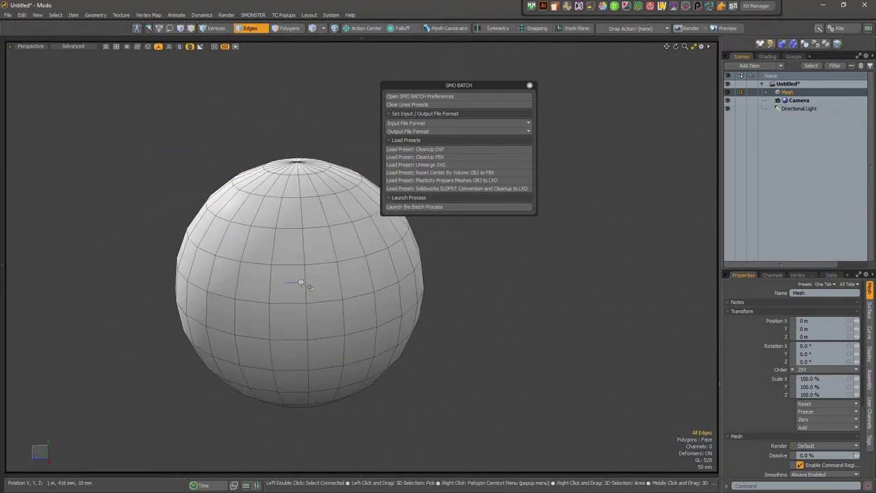
pyautogui.press('4')
pyautogui.keyDown('alt'); pyautogui.keyDown('shift'); pyautogui.moveTo(327, 260); pyautogui.dragTo(256, 317); pyautogui.keyUp('shift'); pyautogui.keyUp('alt')
pyautogui.press('3')
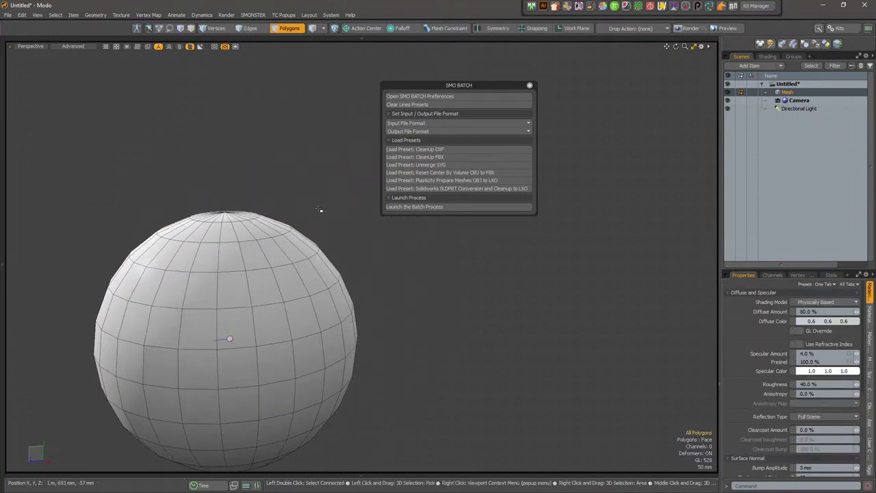
# Apply Set Vertex Normal to all of the sphere's polygons and clear the selection
pyautogui.doubleClick(273, 251)
pyautogui.keyDown('alt'); pyautogui.keyDown('shift'); pyautogui.moveTo(273, 251); pyautogui.dragTo(282, 241); pyautogui.keyUp('shift'); pyautogui.keyUp('alt')
pyautogui.rightClick(266, 285)
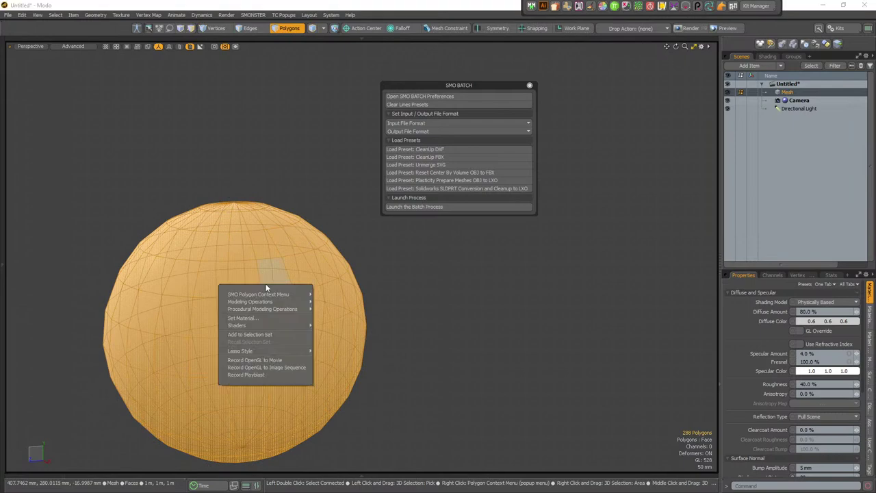
pyautogui.moveTo(282, 295)
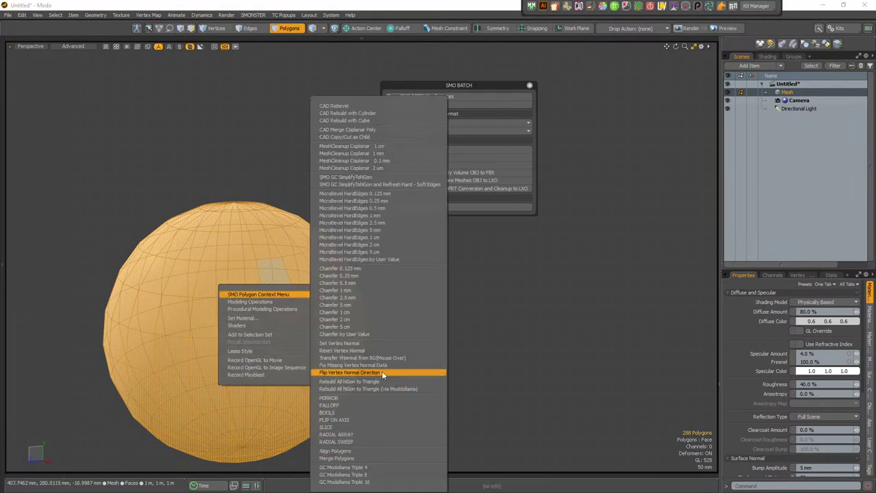
pyautogui.click(380, 345)
pyautogui.click(462, 271)
pyautogui.keyDown('alt'); pyautogui.moveTo(461, 270); pyautogui.dragTo(316, 310); pyautogui.keyUp('alt')
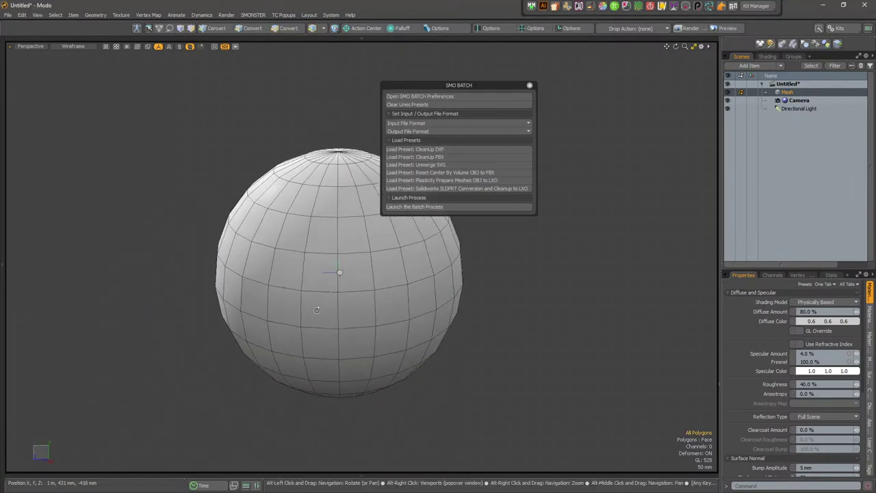
# Show the vertex maps, expand Other Maps and select the Vertex Normal map
pyautogui.click(798, 275)
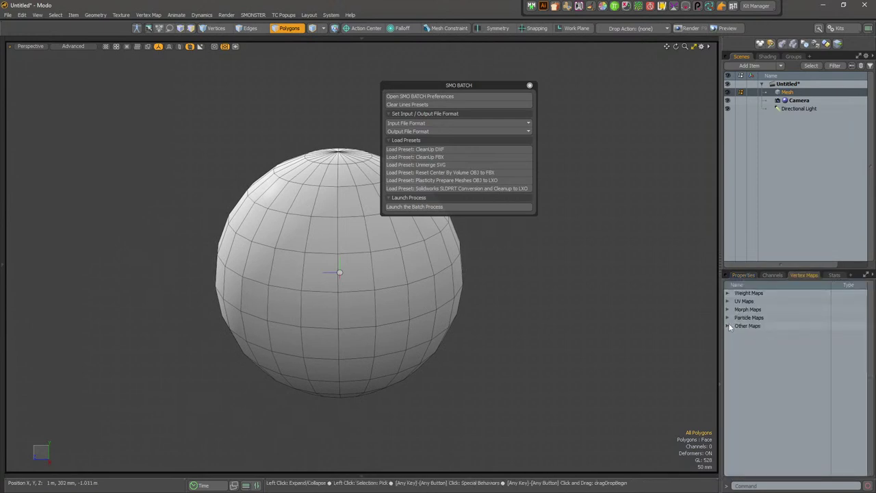
pyautogui.click(727, 326)
pyautogui.keyDown('alt'); pyautogui.moveTo(588, 208); pyautogui.dragTo(482, 277); pyautogui.keyUp('alt')
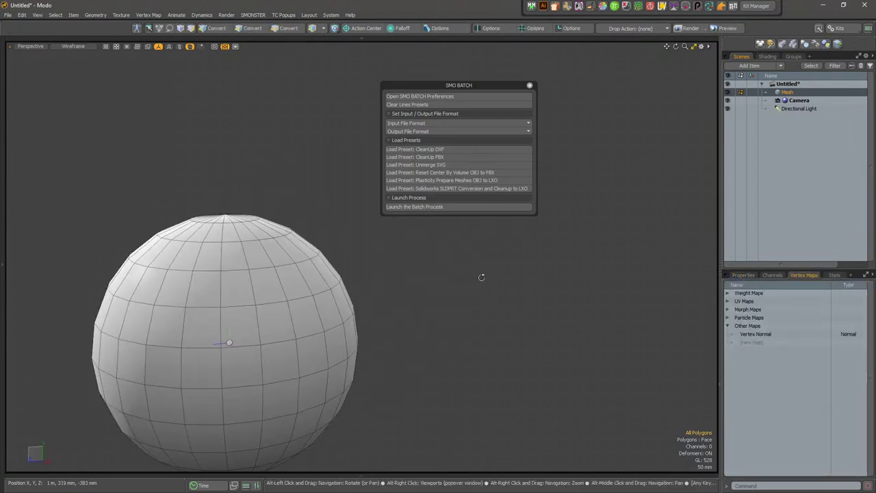
pyautogui.keyDown('alt'); pyautogui.moveTo(447, 313); pyautogui.dragTo(487, 319); pyautogui.keyUp('alt')
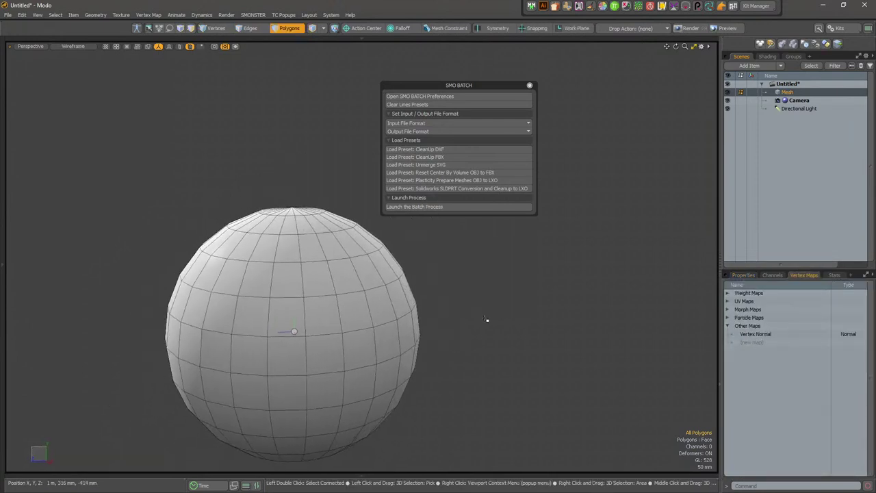
pyautogui.click(767, 334)
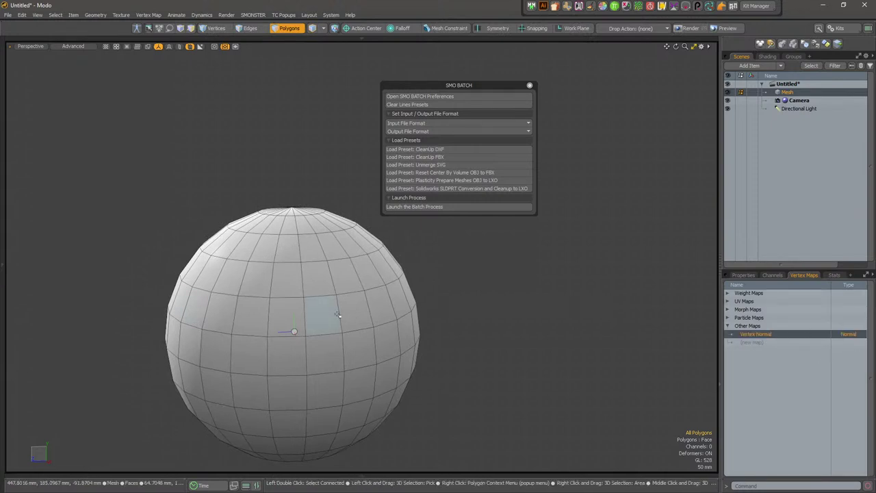
# Select the sphere's top cap and the second polygon ring below it, and apply Set Vertex Normal to them
pyautogui.press('2')
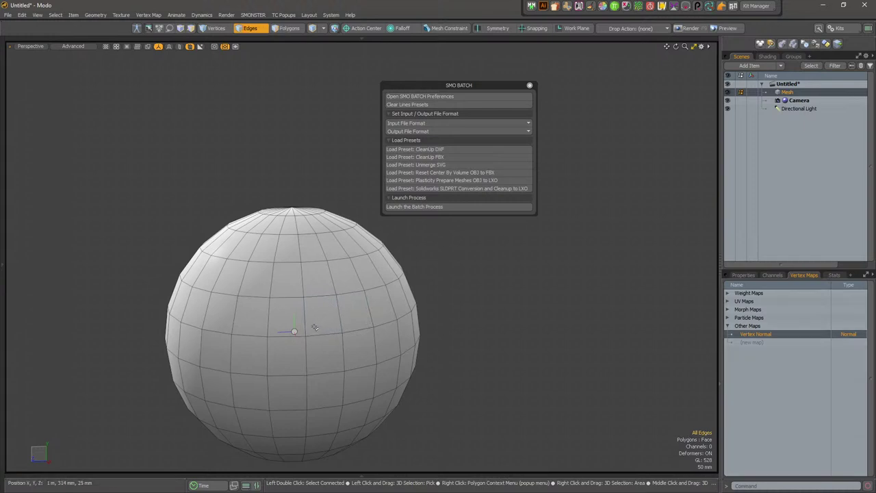
pyautogui.press('3')
pyautogui.keyDown('alt'); pyautogui.moveTo(312, 271); pyautogui.dragTo(309, 274); pyautogui.keyUp('alt')
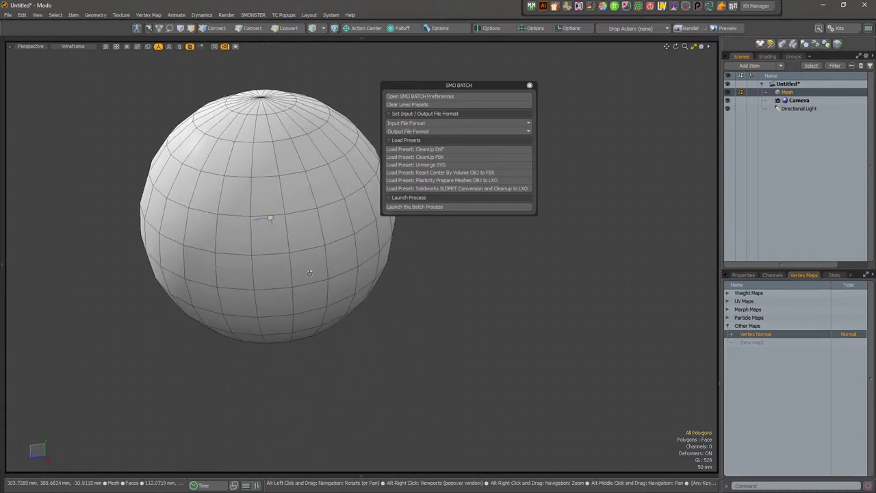
pyautogui.keyDown('alt'); pyautogui.moveTo(309, 274); pyautogui.dragTo(335, 338, button='middle'); pyautogui.keyUp('alt')
pyautogui.moveTo(306, 181)
pyautogui.mouseDown()
pyautogui.moveTo(291, 183)
pyautogui.moveTo(288, 163)
pyautogui.moveTo(304, 162)
pyautogui.mouseUp()
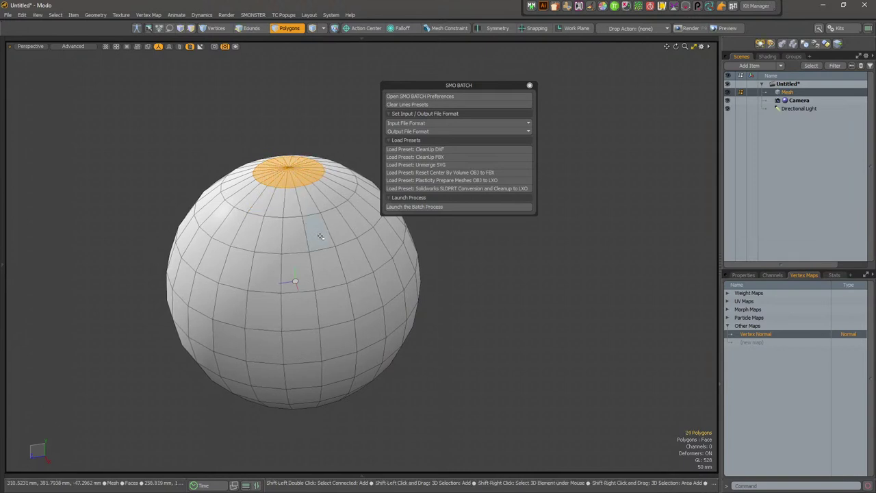
pyautogui.moveTo(322, 232)
pyautogui.mouseDown()
pyautogui.moveTo(256, 240)
pyautogui.moveTo(235, 231)
pyautogui.mouseUp()
pyautogui.doubleClick(256, 239)
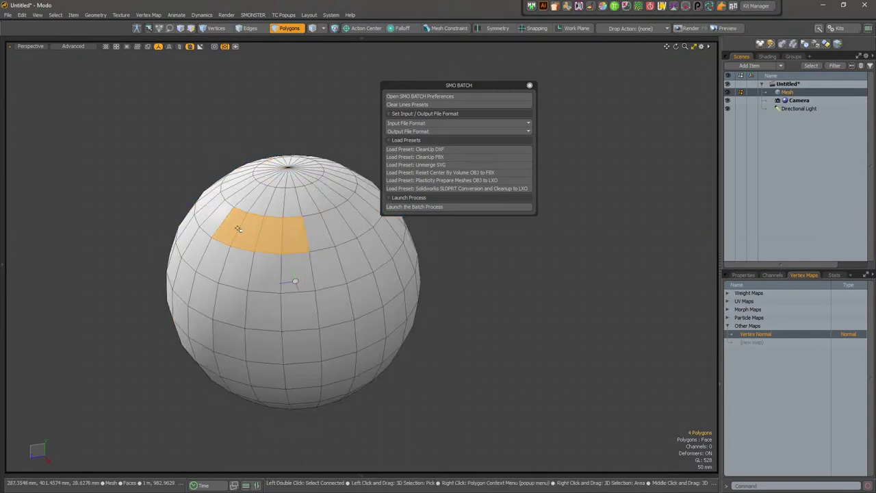
pyautogui.press('l')
pyautogui.moveTo(295, 172)
pyautogui.keyDown('shift'); pyautogui.mouseDown()
pyautogui.moveTo(281, 174)
pyautogui.moveTo(287, 178)
pyautogui.mouseUp(); pyautogui.keyUp('shift')
pyautogui.scroll(5, 260, 226)
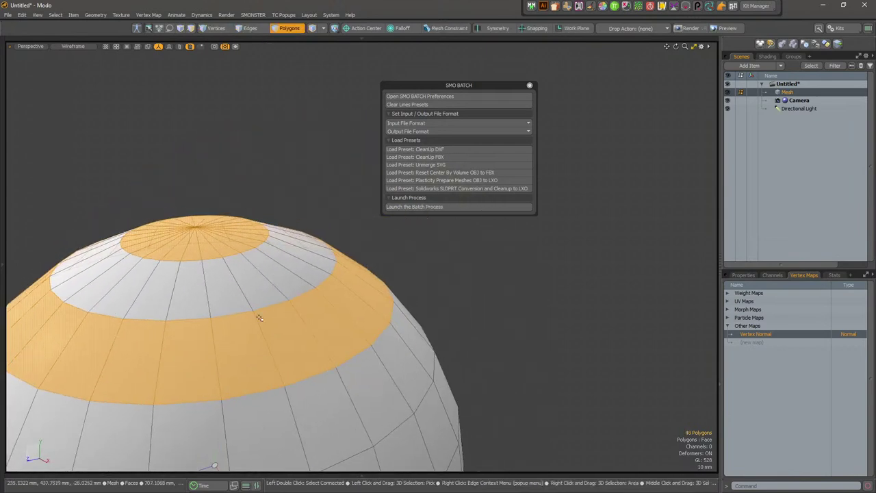
pyautogui.rightClick(258, 346)
pyautogui.moveTo(262, 349)
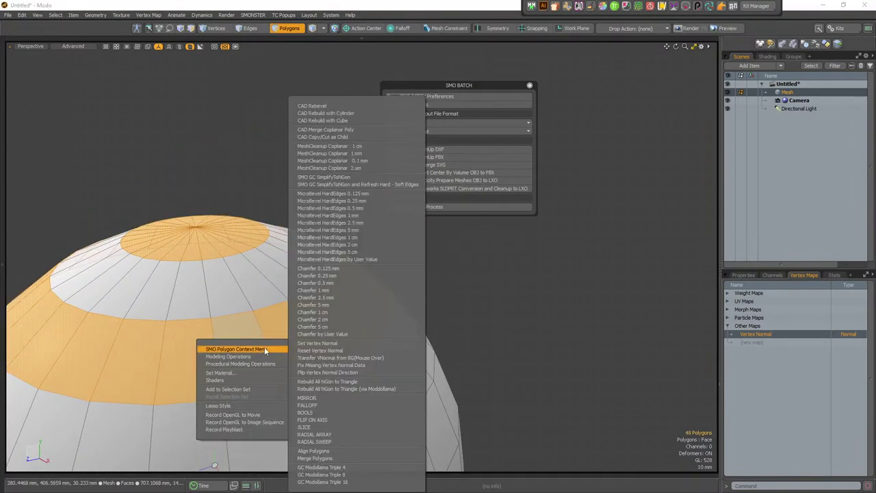
pyautogui.click(335, 344)
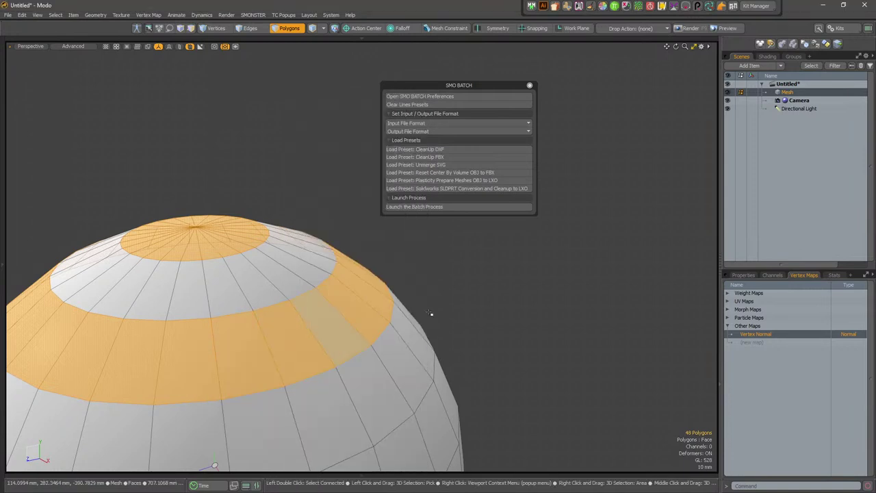
pyautogui.keyDown('alt'); pyautogui.keyDown('shift'); pyautogui.moveTo(434, 314); pyautogui.dragTo(518, 296); pyautogui.keyUp('shift'); pyautogui.keyUp('alt')
pyautogui.press('2')
pyautogui.rightClick(355, 317)
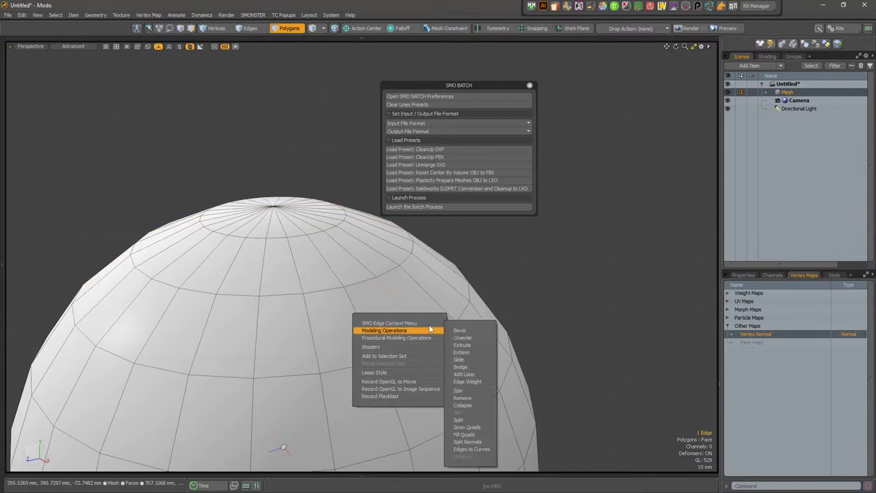
pyautogui.rightClick(758, 335)
pyautogui.click(784, 387)
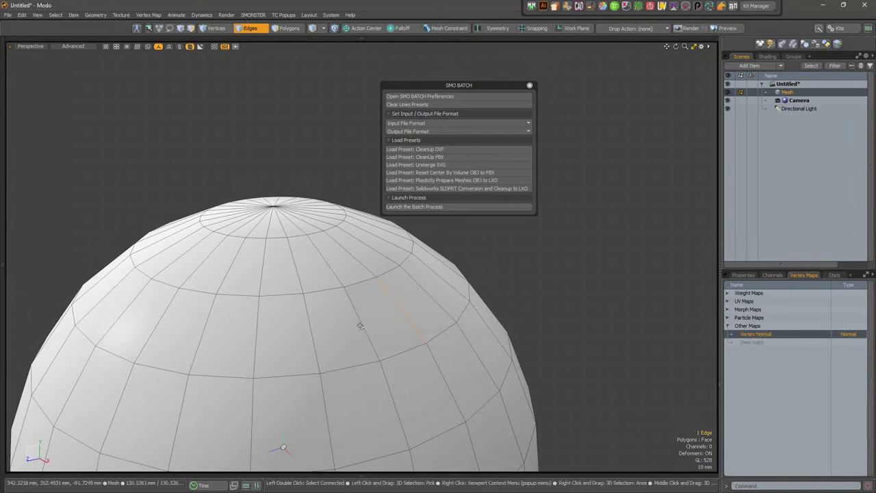
pyautogui.click(500, 264)
# Apply Reset Vertex Normal to the selected cap and ring polygons, and clear the selection
pyautogui.press('3')
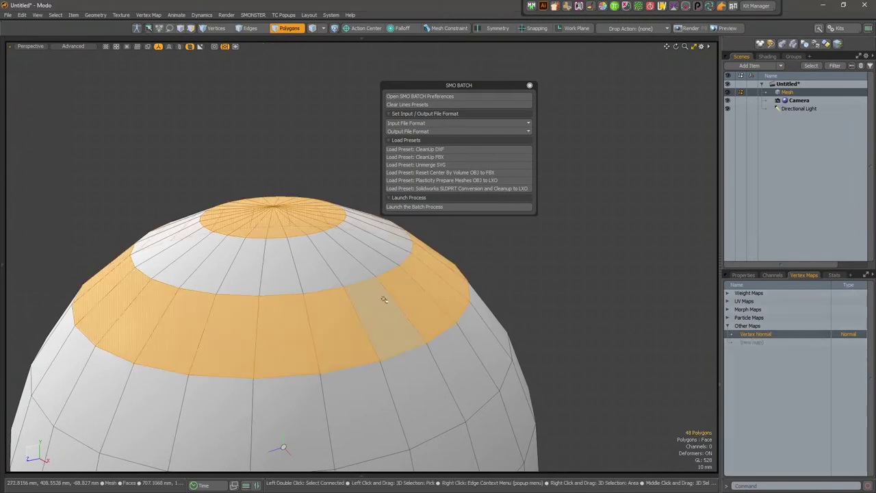
pyautogui.rightClick(371, 305)
pyautogui.moveTo(388, 317)
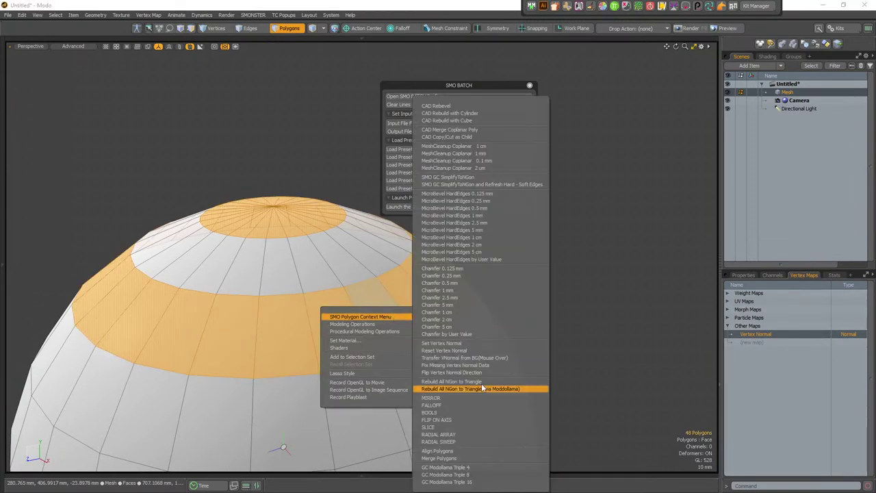
pyautogui.click(446, 350)
pyautogui.press('Escape')
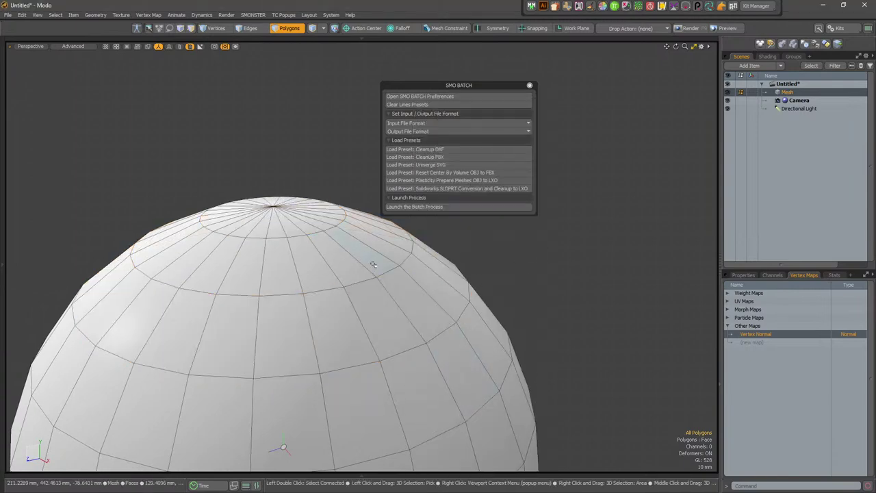
# Switch the viewport to Texture shading with the sphere's wireframe overlay hidden
pyautogui.keyDown('alt'); pyautogui.moveTo(548, 348); pyautogui.dragTo(416, 341); pyautogui.keyUp('alt')
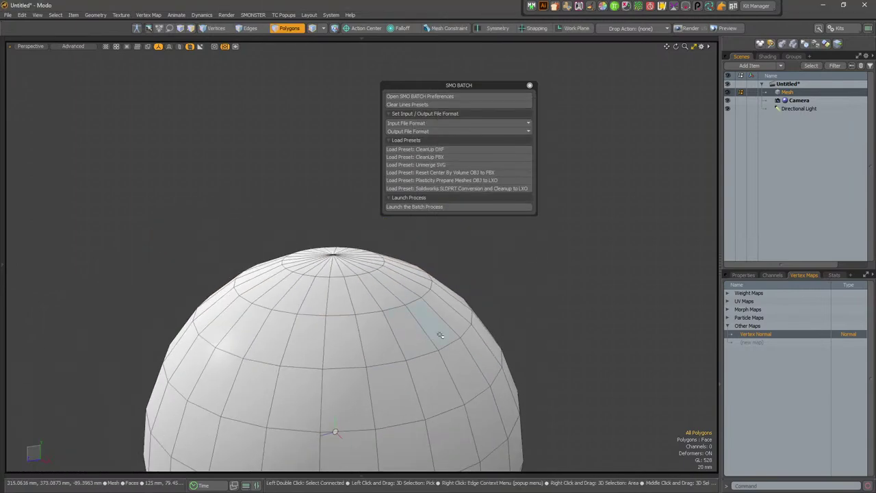
pyautogui.hotkey('ctrl', '2')
pyautogui.hotkey('ctrl', '3')
pyautogui.click(445, 361)
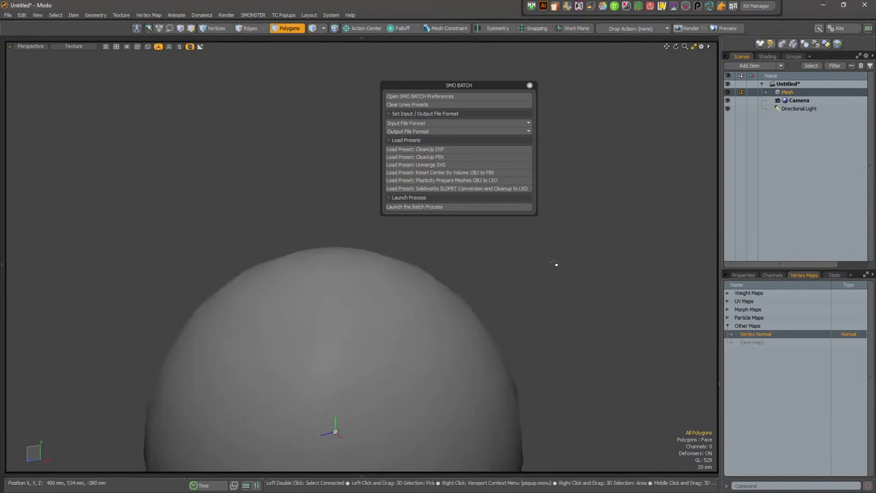
# Select the complete loop of polygons just below the sphere's top cap
pyautogui.keyDown('alt'); pyautogui.moveTo(556, 264); pyautogui.dragTo(534, 308); pyautogui.keyUp('alt')
pyautogui.moveTo(534, 308)
pyautogui.keyDown('ctrl'); pyautogui.keyDown('alt'); pyautogui.mouseDown()
pyautogui.moveTo(402, 302)
pyautogui.moveTo(347, 344)
pyautogui.moveTo(512, 256)
pyautogui.mouseUp(); pyautogui.keyUp('alt'); pyautogui.keyUp('ctrl')
pyautogui.click(405, 308)
pyautogui.moveTo(418, 273); pyautogui.dragTo(374, 316)
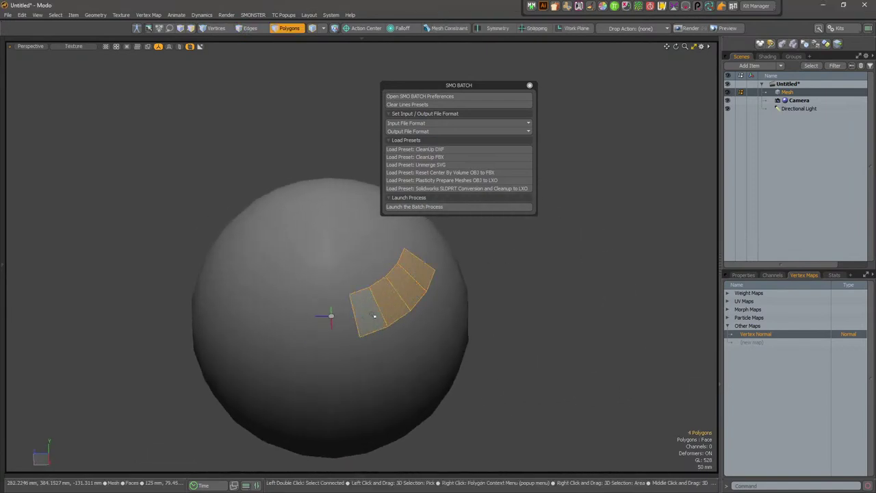
pyautogui.press('l')
pyautogui.keyDown('alt'); pyautogui.moveTo(360, 347); pyautogui.dragTo(327, 321); pyautogui.keyUp('alt')
# Open the Vertex Normal Tools beside the sphere and harden the selected polygon ring in Automatic mode
pyautogui.hotkey('ctrl', 'space')
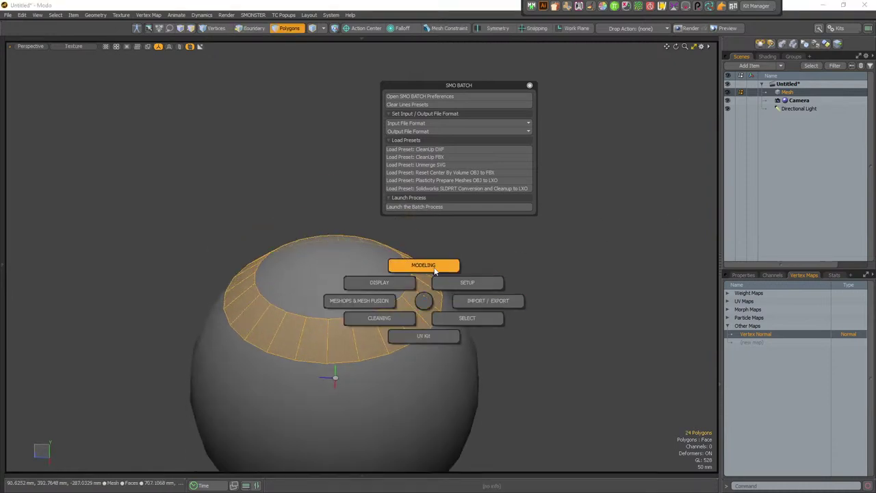
pyautogui.click(434, 271)
pyautogui.click(486, 271)
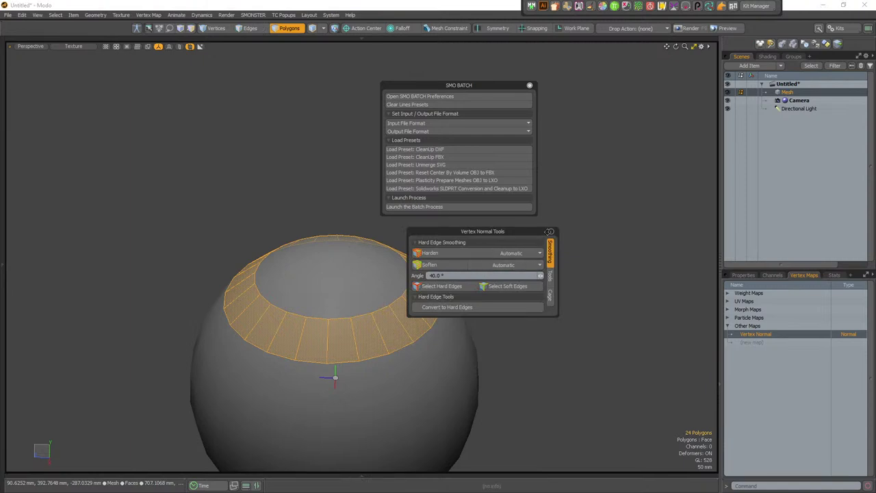
pyautogui.moveTo(516, 232); pyautogui.dragTo(615, 251)
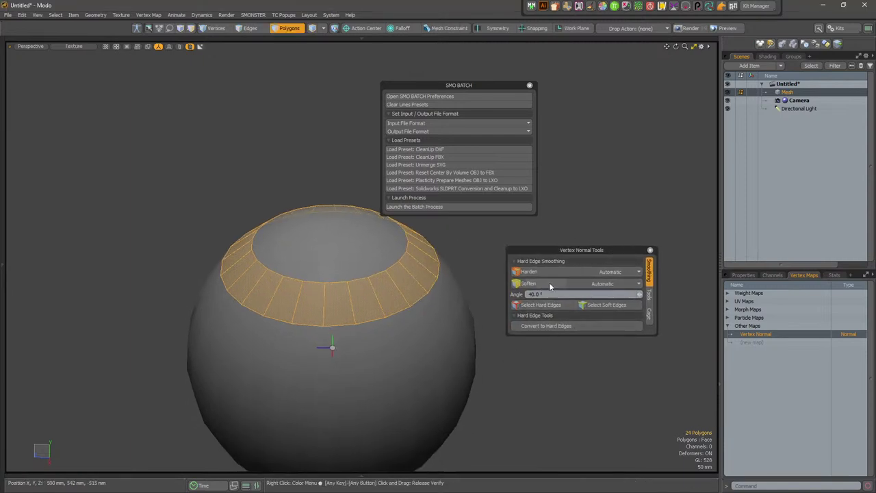
pyautogui.click(558, 275)
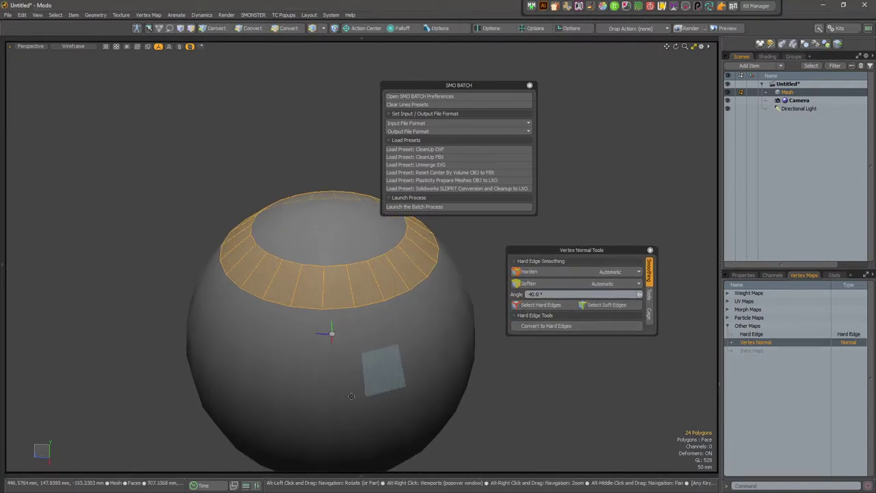
# Delete the Vertex Normal map from the sphere's Other Maps and check the resulting shading
pyautogui.rightClick(769, 349)
pyautogui.click(773, 355)
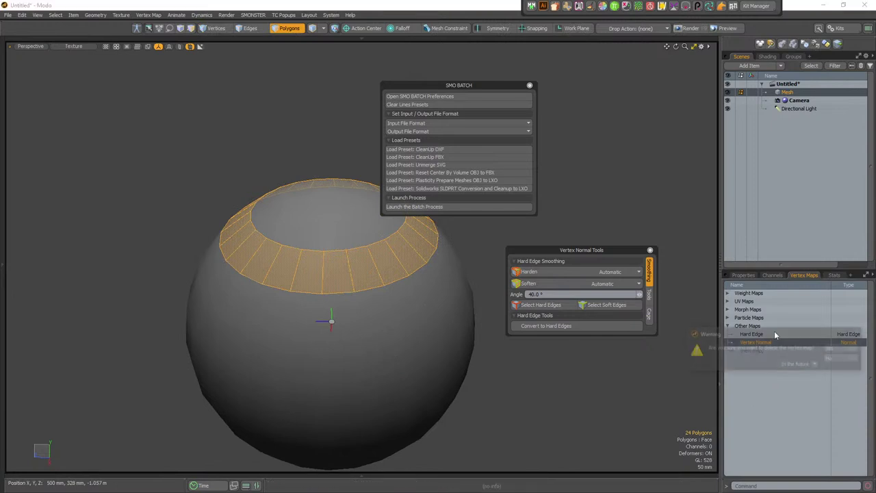
pyautogui.click(831, 349)
pyautogui.click(416, 379)
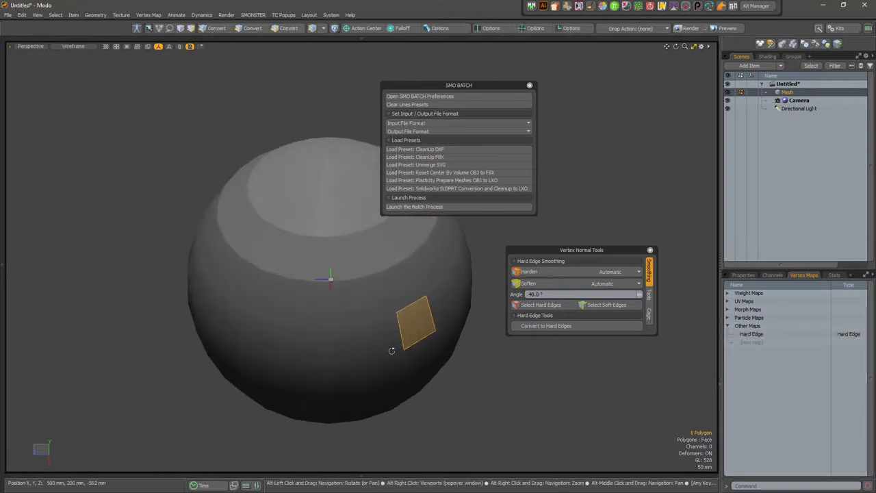
pyautogui.keyDown('alt'); pyautogui.moveTo(514, 372); pyautogui.dragTo(506, 329); pyautogui.keyUp('alt')
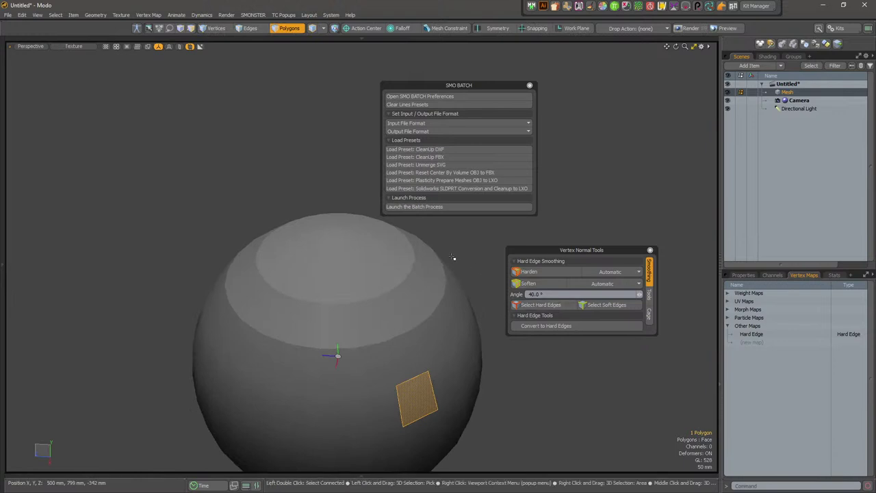
# Switch to item selection, pick the sphere mesh and apply Set Vertex Normal to it
pyautogui.press('5')
pyautogui.rightClick(413, 340)
pyautogui.moveTo(412, 343)
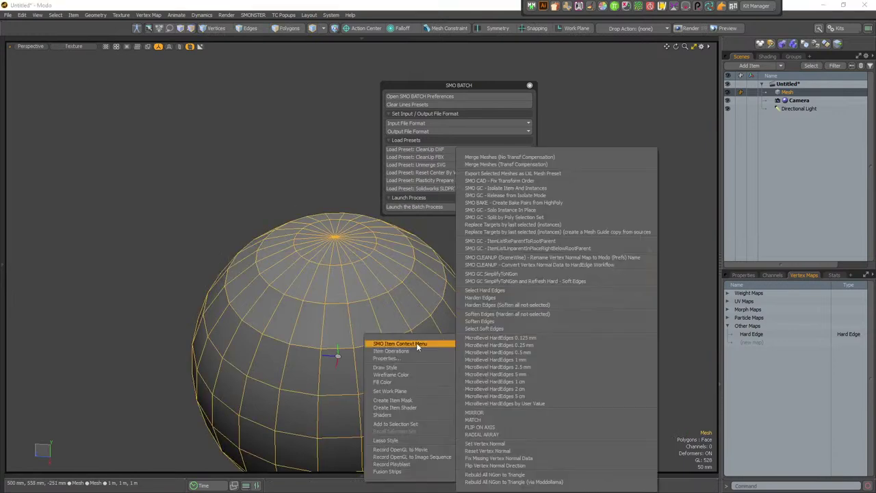
pyautogui.click(526, 443)
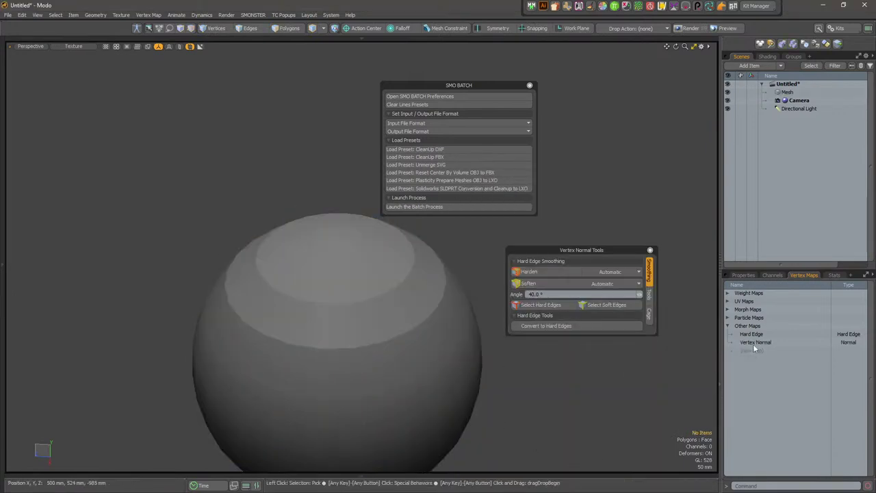
# Delete the Hard Edge map from Other Maps and select the Vertex Normal map
pyautogui.click(771, 343)
pyautogui.rightClick(771, 343)
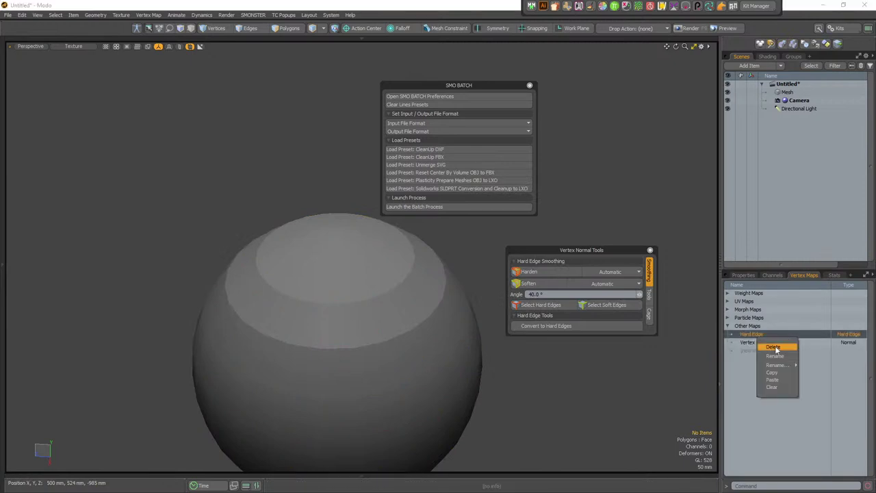
pyautogui.click(777, 354)
pyautogui.click(836, 340)
pyautogui.click(783, 334)
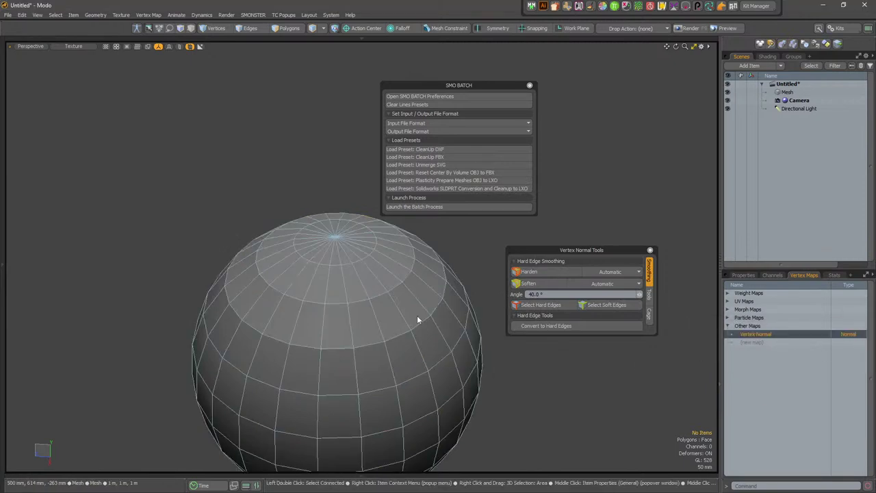
# Select the sphere mesh and display its vertex normals to examine them around the top cap
pyautogui.scroll(5, 376, 333)
pyautogui.click(383, 332)
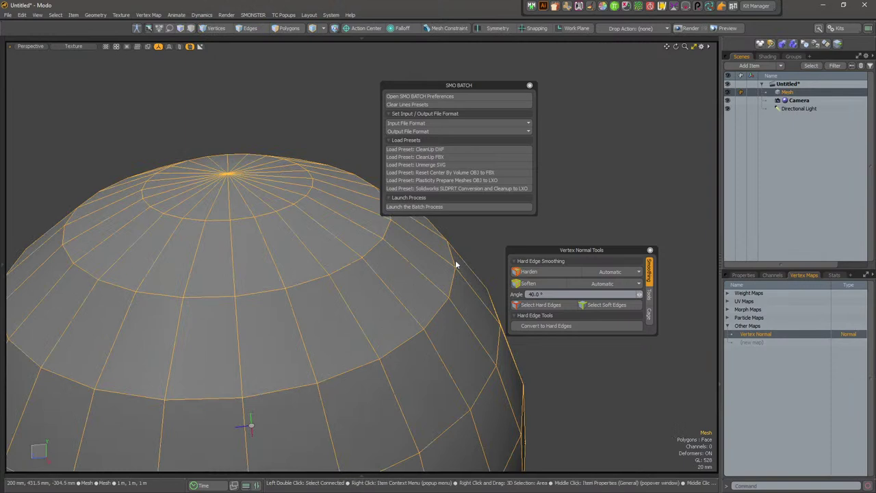
pyautogui.click(38, 14)
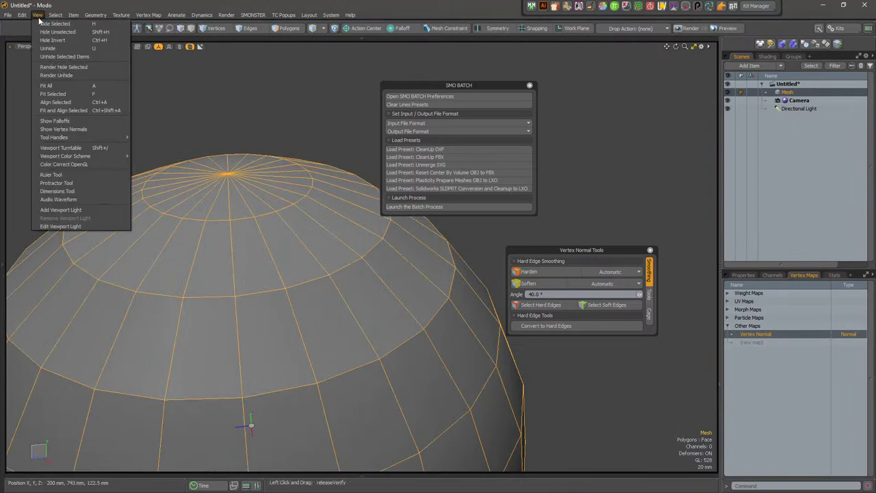
pyautogui.click(62, 128)
pyautogui.keyDown('alt'); pyautogui.moveTo(327, 266); pyautogui.dragTo(383, 331); pyautogui.keyUp('alt')
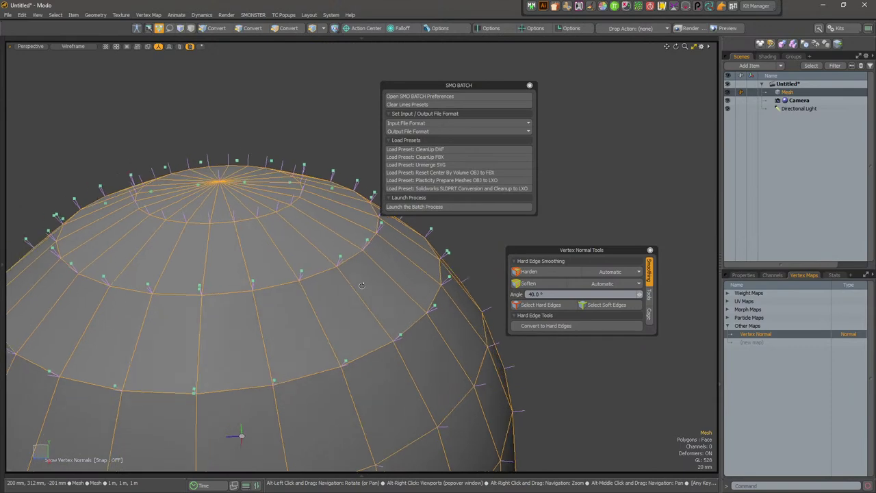
# Turn off the vertex normals display and bring the whole sphere back into view
pyautogui.click(37, 14)
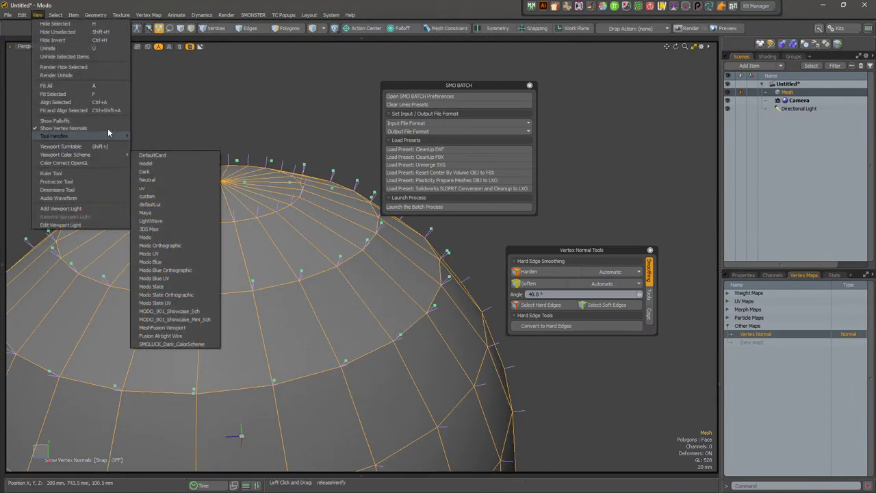
pyautogui.click(100, 131)
pyautogui.scroll(-6, 318, 281)
pyautogui.keyDown('alt'); pyautogui.moveTo(347, 295); pyautogui.dragTo(368, 317); pyautogui.keyUp('alt')
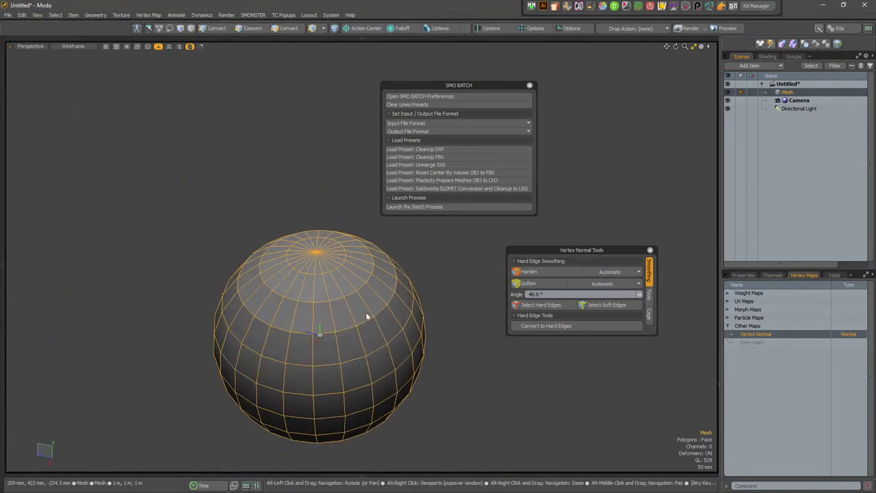
# Convert the mesh's normals to hard edges with Clear Smoothing Groups and Remove Normal Maps enabled, and clear the selection
pyautogui.click(555, 326)
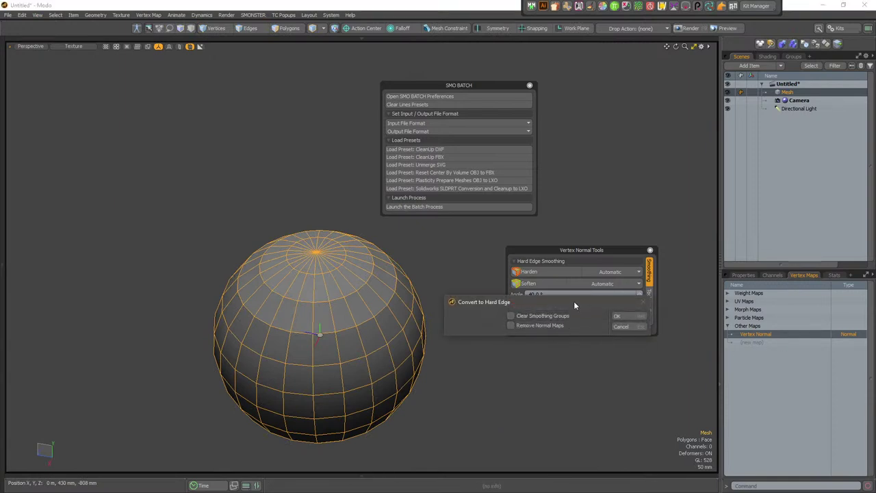
pyautogui.moveTo(573, 301); pyautogui.dragTo(606, 346)
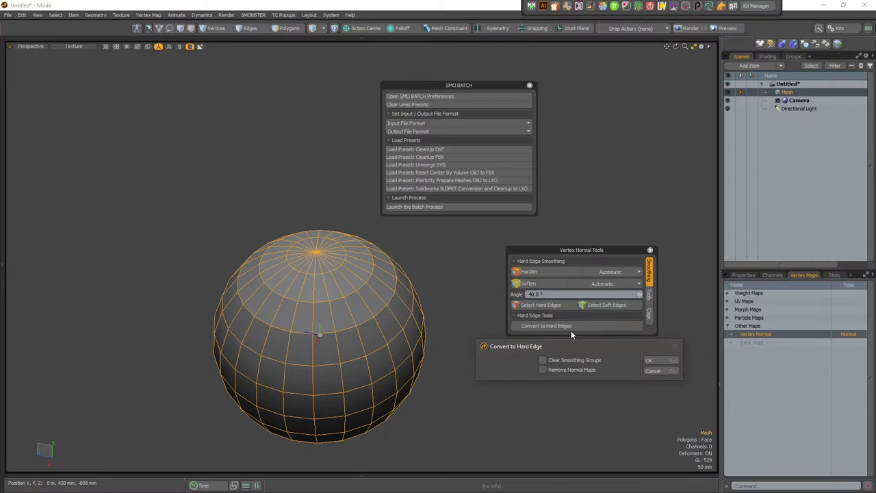
pyautogui.click(546, 362)
pyautogui.click(544, 370)
pyautogui.click(673, 362)
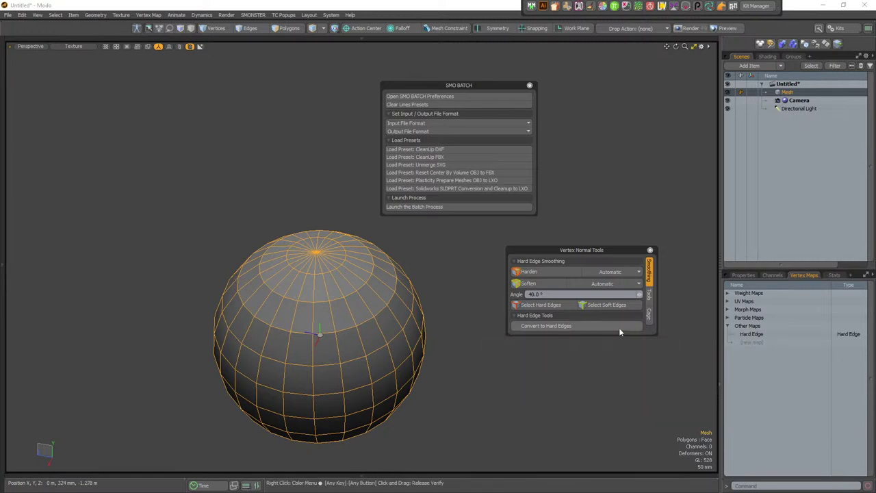
pyautogui.click(573, 350)
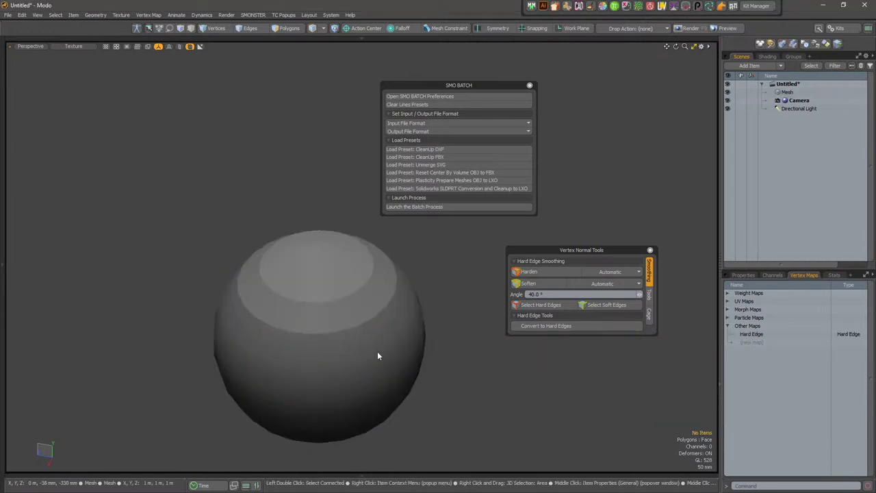
# Select the sphere's hard edges with the Vertex Normal Tools, examine them up close, and clear the selection
pyautogui.keyDown('alt'); pyautogui.moveTo(378, 353); pyautogui.dragTo(397, 309); pyautogui.keyUp('alt')
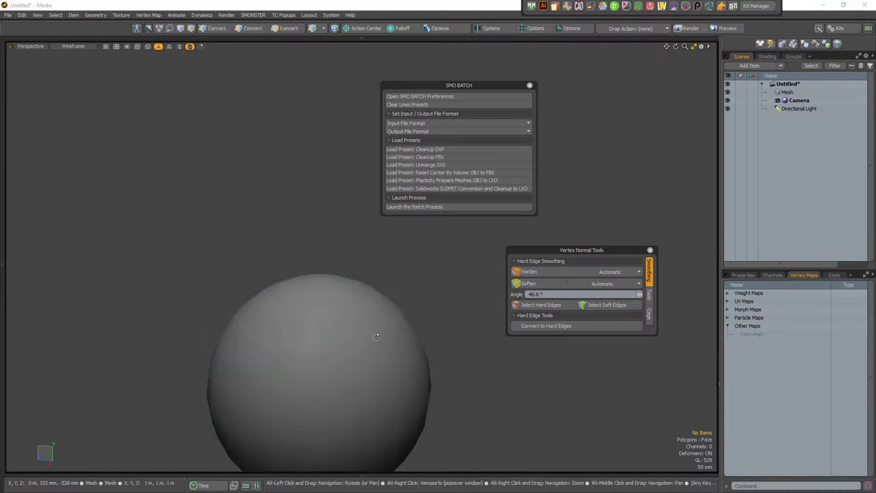
pyautogui.click(554, 305)
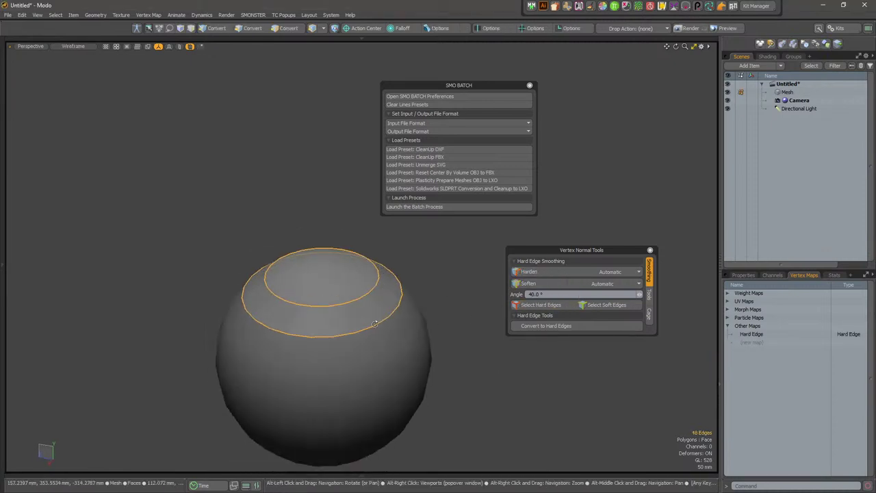
pyautogui.scroll(5, 428, 312)
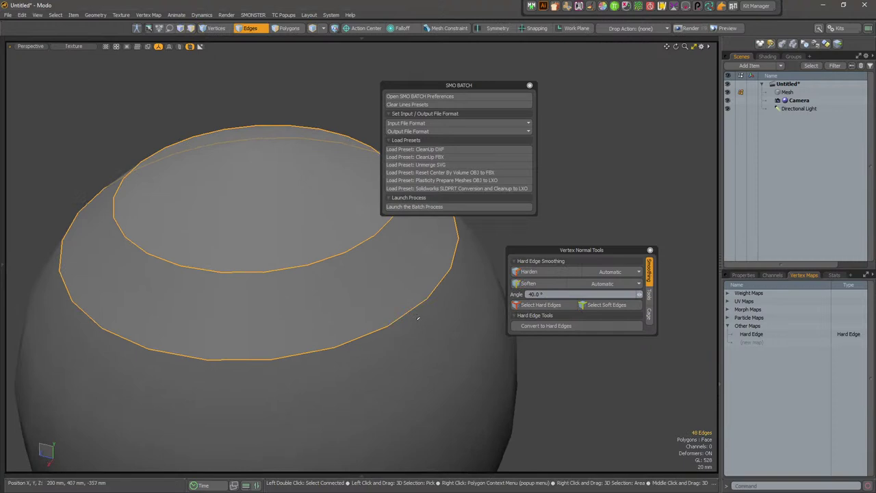
pyautogui.scroll(-5, 426, 323)
pyautogui.click(484, 286)
pyautogui.keyDown('alt'); pyautogui.moveTo(467, 293); pyautogui.dragTo(432, 316); pyautogui.keyUp('alt')
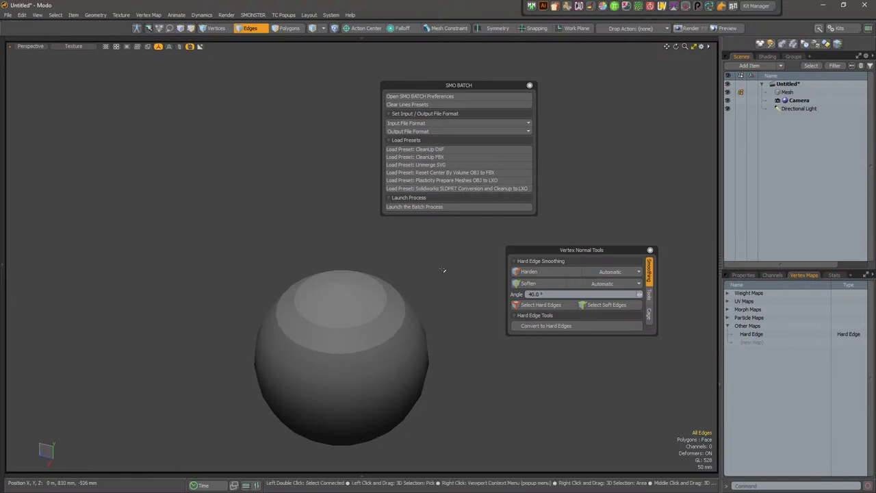
# Select the sphere mesh and delete it from the scene
pyautogui.click(413, 356)
pyautogui.press('Delete')
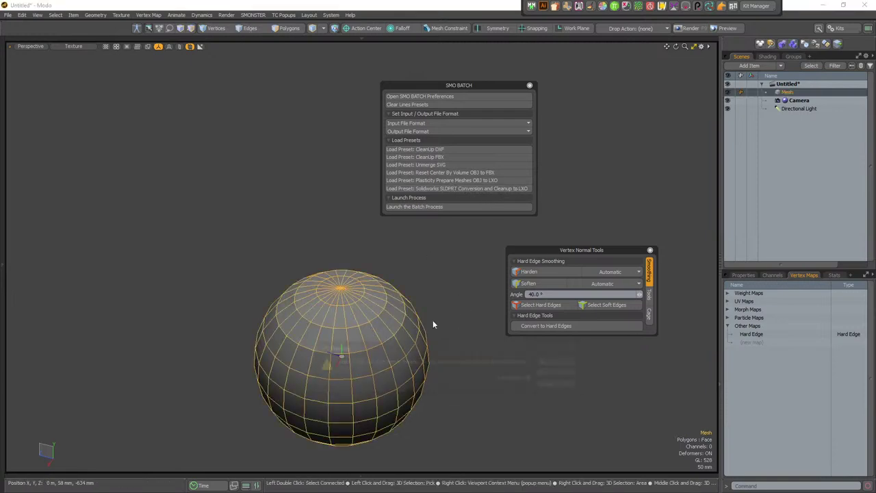
pyautogui.click(558, 373)
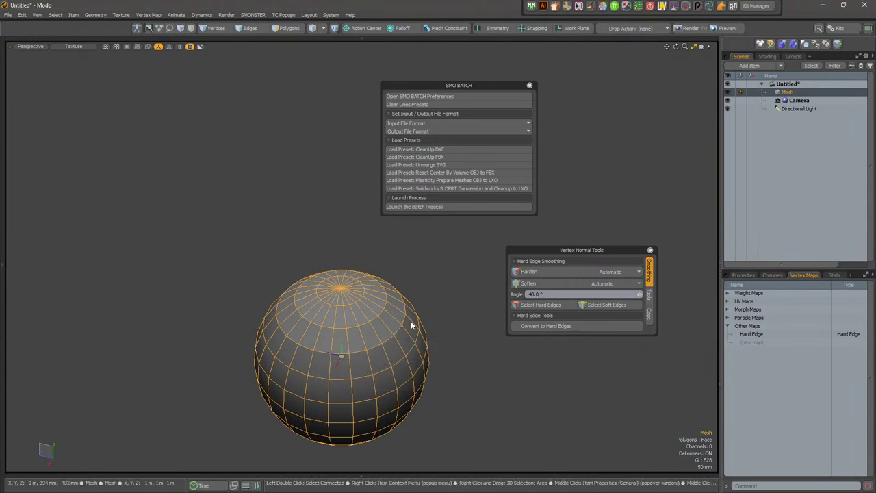
pyautogui.press('Delete')
pyautogui.click(618, 355)
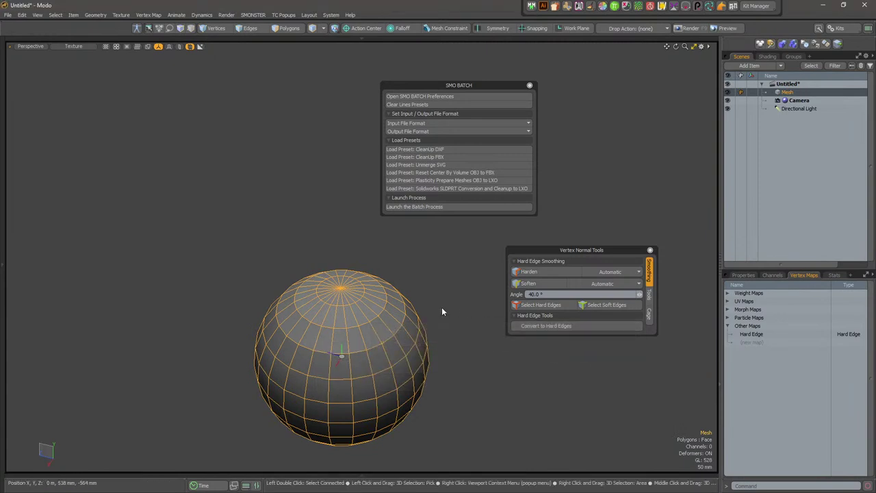
pyautogui.press('Delete')
pyautogui.click(597, 282)
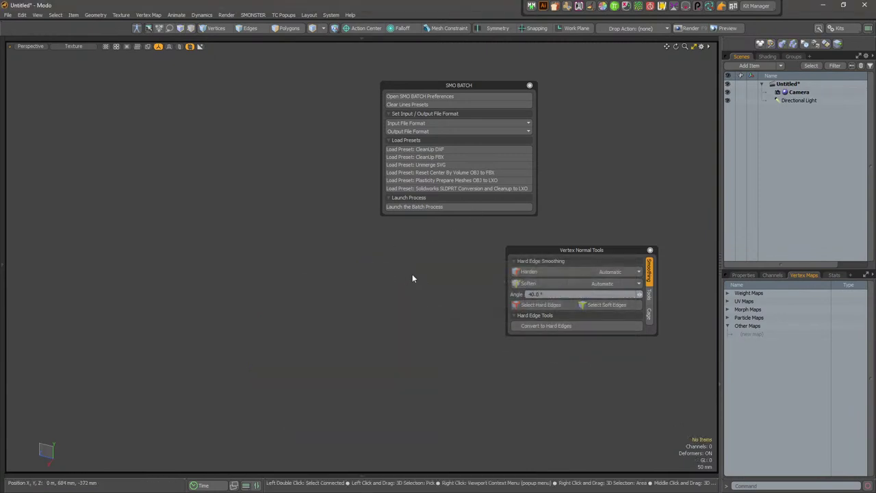
# Launch the batch process from SMO BATCH and bring its target folder dialog into view
pyautogui.moveTo(512, 87); pyautogui.dragTo(558, 86)
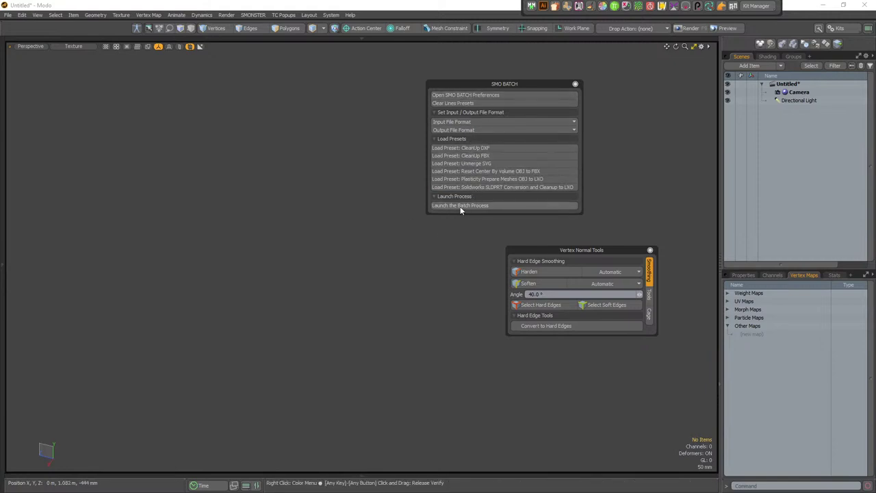
pyautogui.click(504, 206)
pyautogui.moveTo(791, 86); pyautogui.dragTo(456, 104)
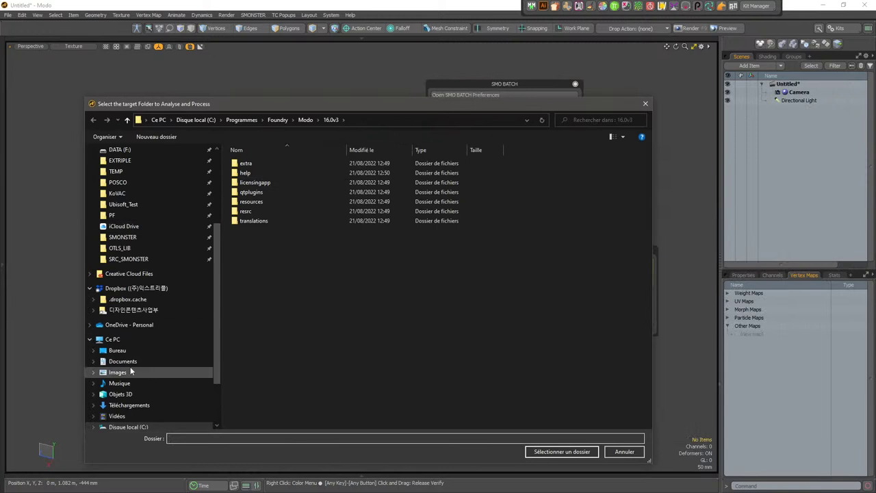
# Browse the target folder dialog to the TRAINING_SCENES folder inside SMONSTER_TRAINING on OneDrive and keep the dialog in view
pyautogui.click(134, 340)
pyautogui.doubleClick(241, 260)
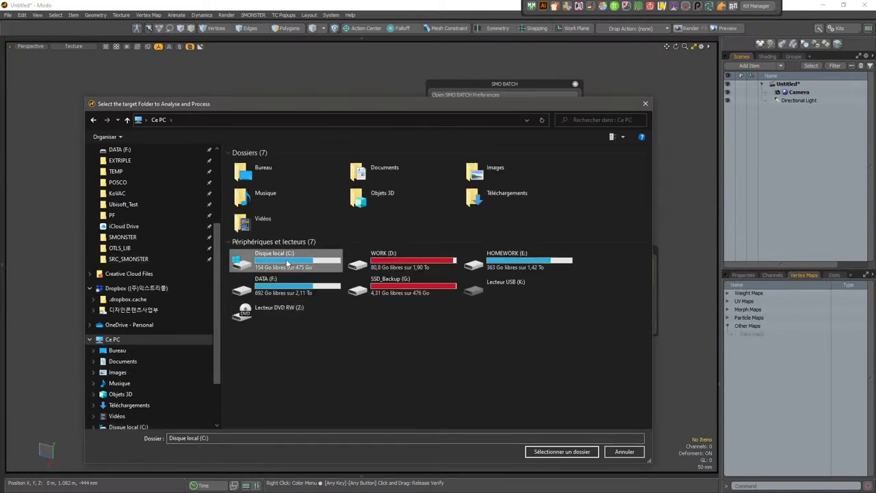
pyautogui.click(264, 231)
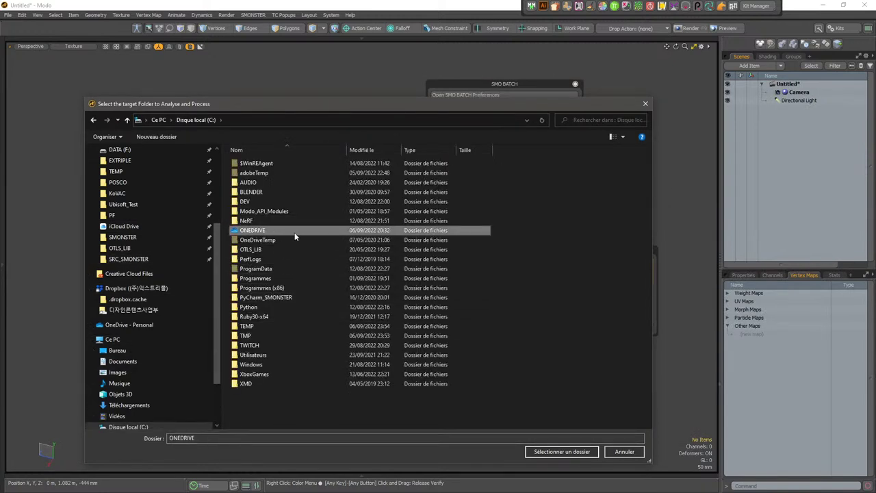
pyautogui.doubleClick(277, 230)
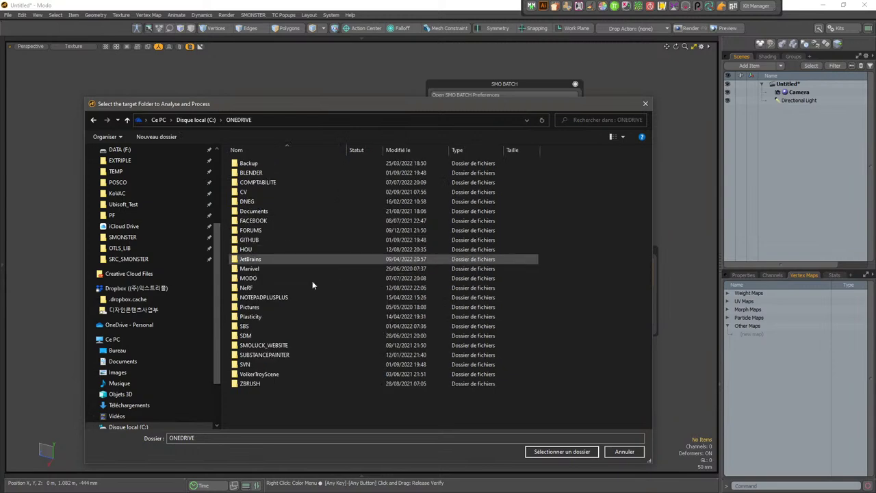
pyautogui.moveTo(368, 105); pyautogui.dragTo(875, 103)
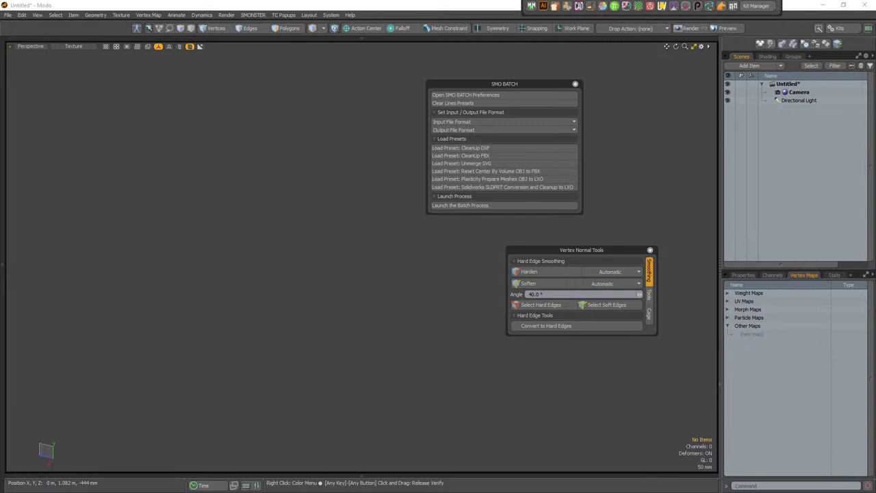
pyautogui.moveTo(875, 133); pyautogui.dragTo(458, 115)
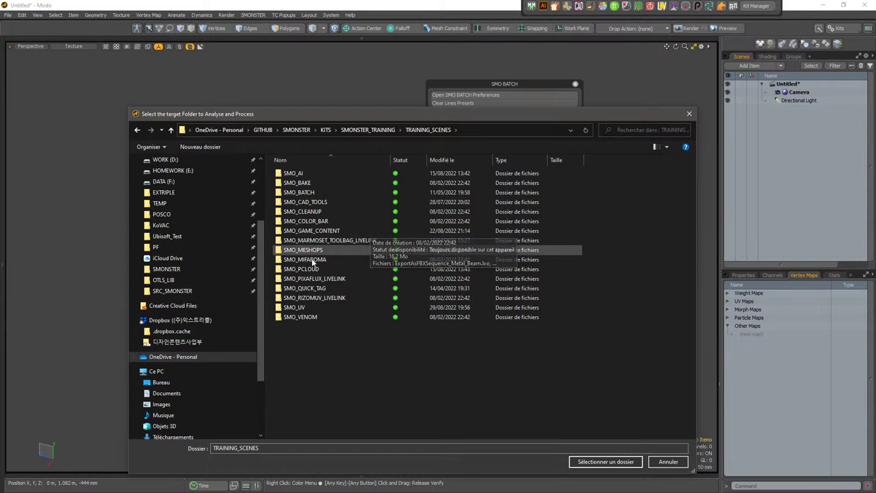
# Browse into the SMO_BATCH training folder, checking inside the SMO_CAD_TOOLS and TEST_SLDPRT folders along the way
pyautogui.doubleClick(317, 202)
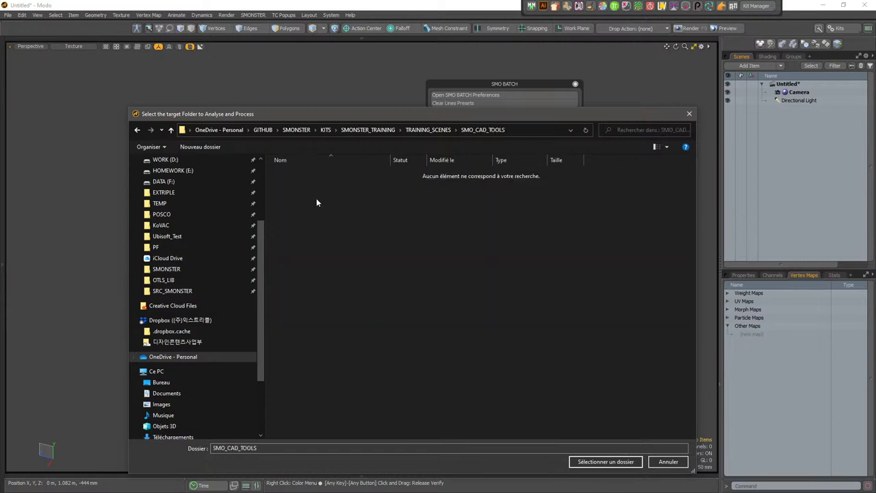
pyautogui.click(427, 129)
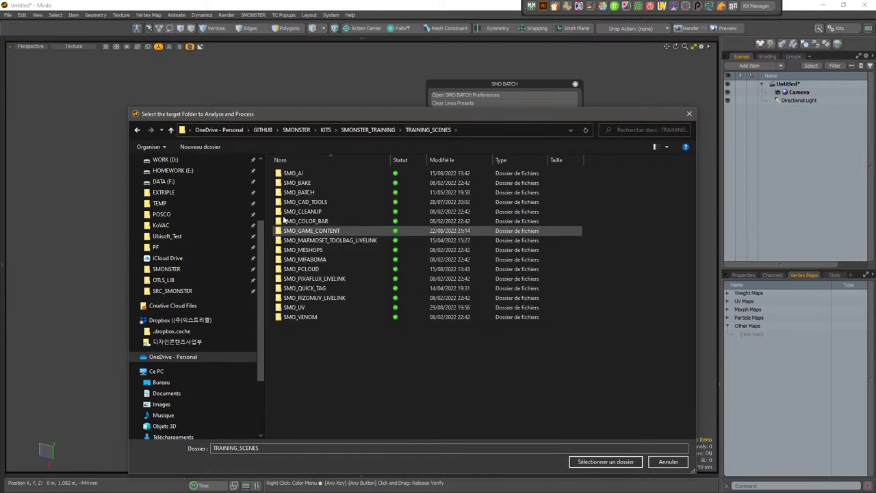
pyautogui.doubleClick(298, 193)
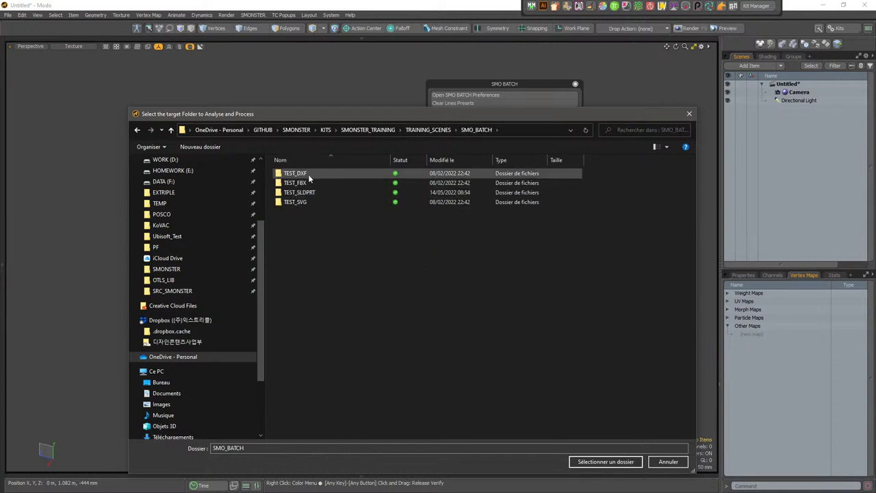
pyautogui.doubleClick(308, 193)
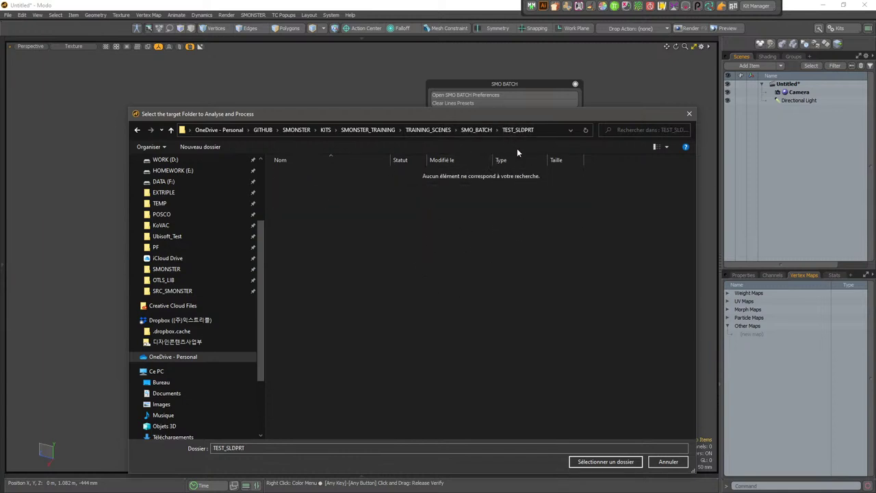
pyautogui.click(477, 130)
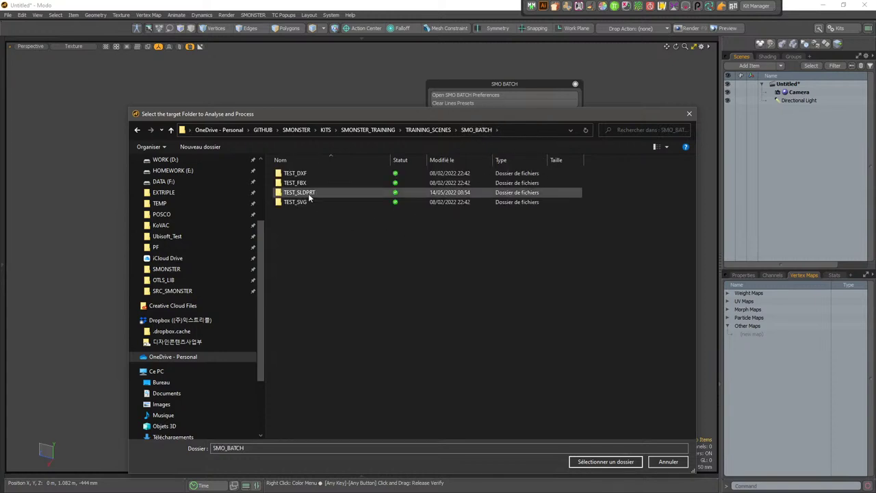
# Open the TEST_SLDPRT folder in a separate Explorer window, widen its name column to read the file names, and move the window aside
pyautogui.click(314, 193)
pyautogui.rightClick(335, 192)
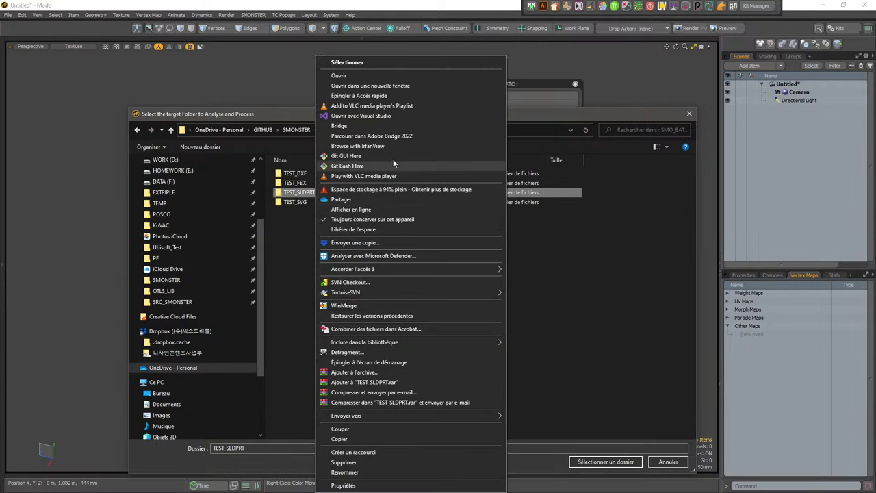
pyautogui.click(404, 86)
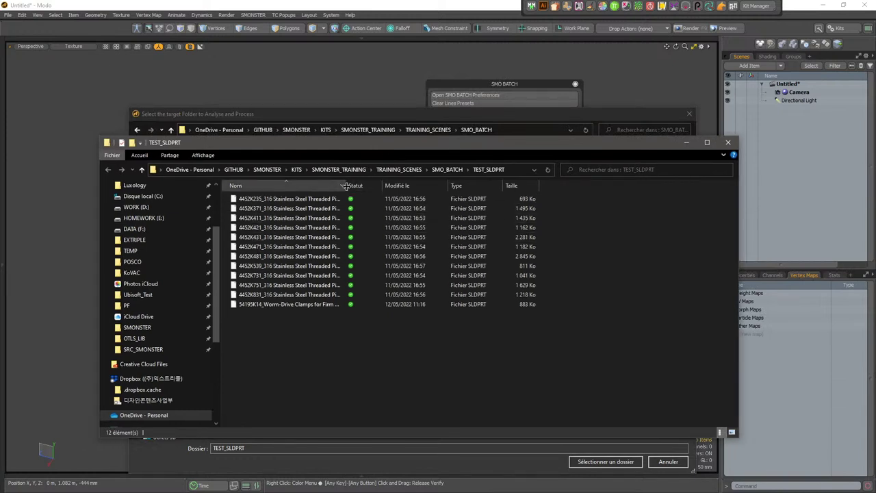
pyautogui.moveTo(345, 186); pyautogui.dragTo(449, 186)
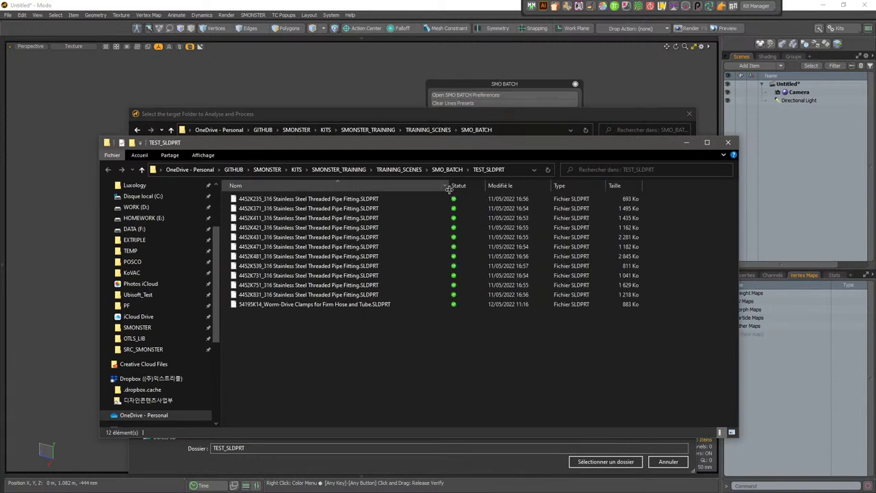
pyautogui.click(380, 200)
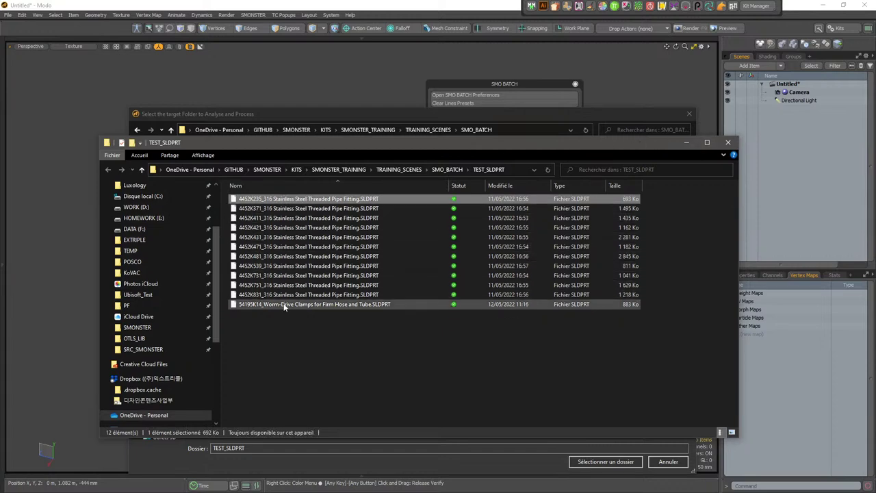
pyautogui.moveTo(450, 147); pyautogui.dragTo(875, 145)
# Run the batch on the TEST_SLDPRT folder and acknowledge the SMO CLEANUP messages for the first pipe fittings
pyautogui.click(325, 196)
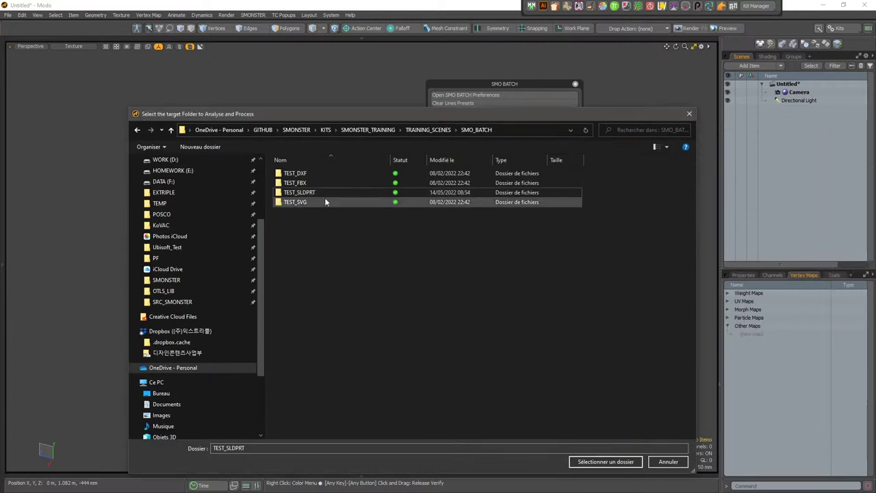
pyautogui.click(583, 461)
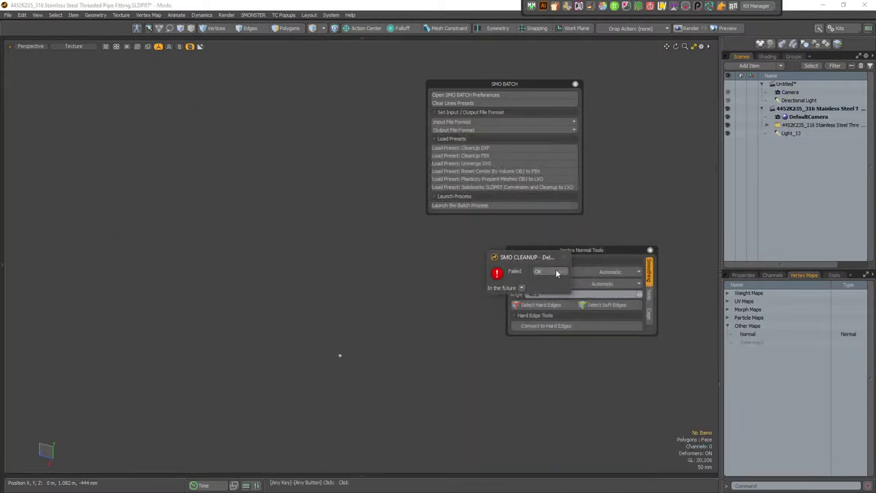
pyautogui.click(553, 274)
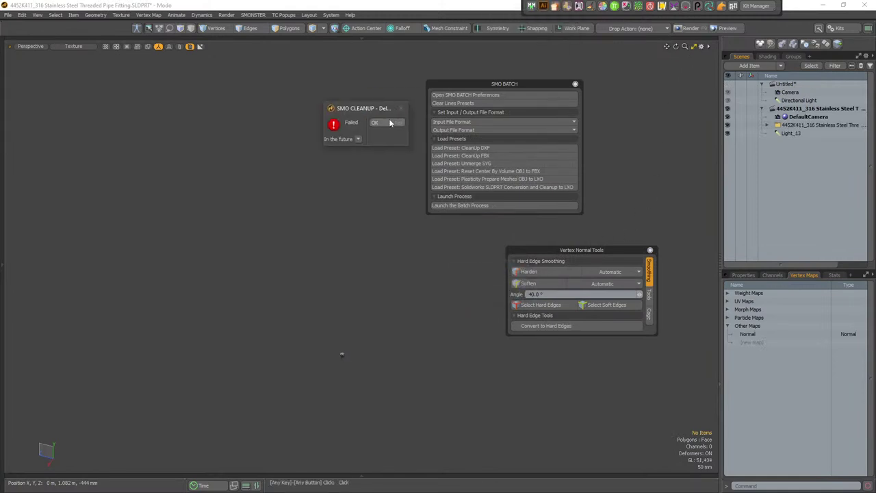
pyautogui.click(387, 123)
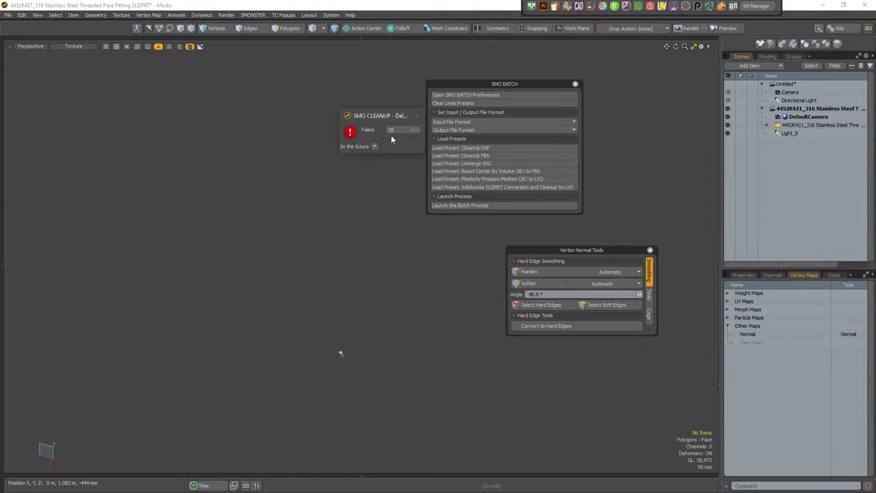
pyautogui.click(391, 135)
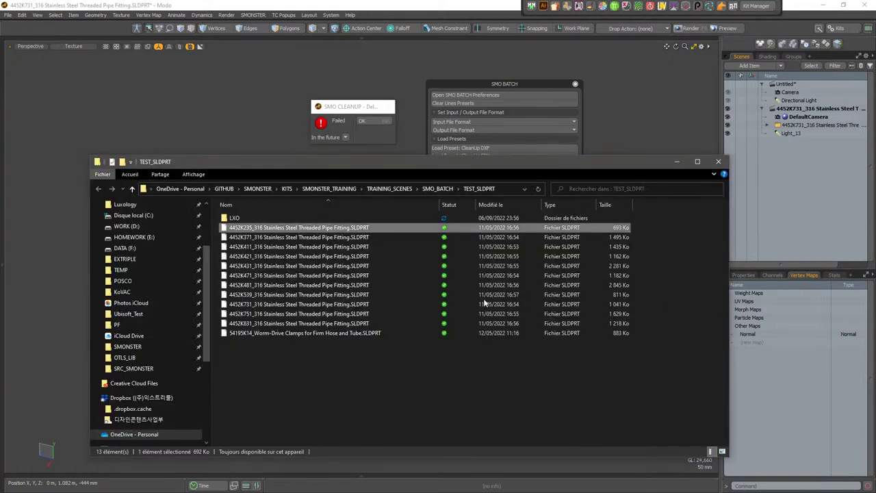
# Inspect the converted files in the LXO output folder with the name column widened, and return to the cleanup message in Modo
pyautogui.doubleClick(262, 219)
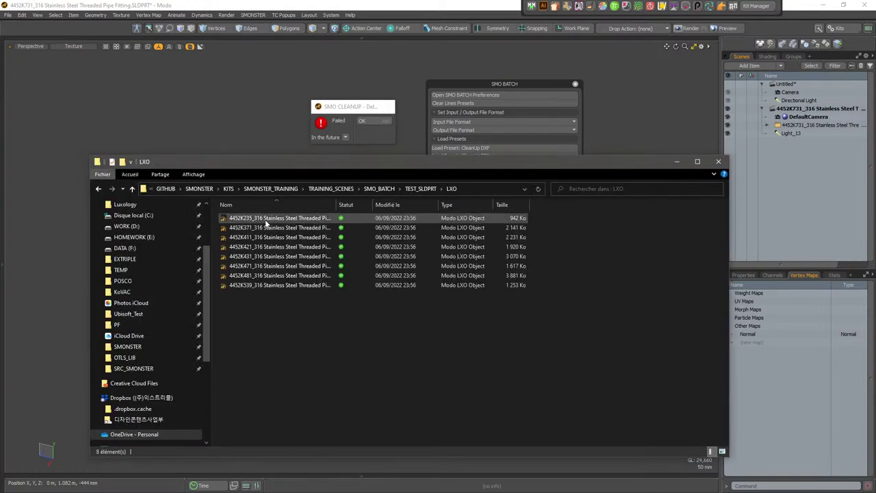
pyautogui.moveTo(336, 205); pyautogui.dragTo(411, 206)
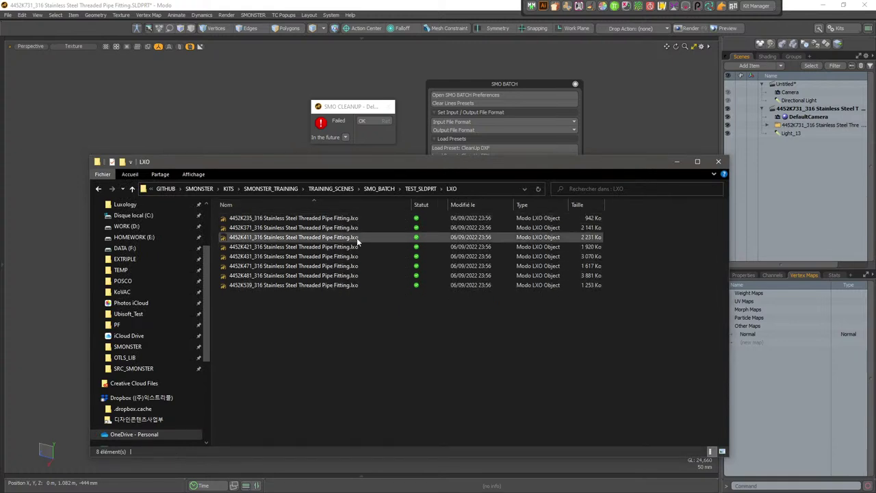
pyautogui.moveTo(355, 107); pyautogui.dragTo(350, 106)
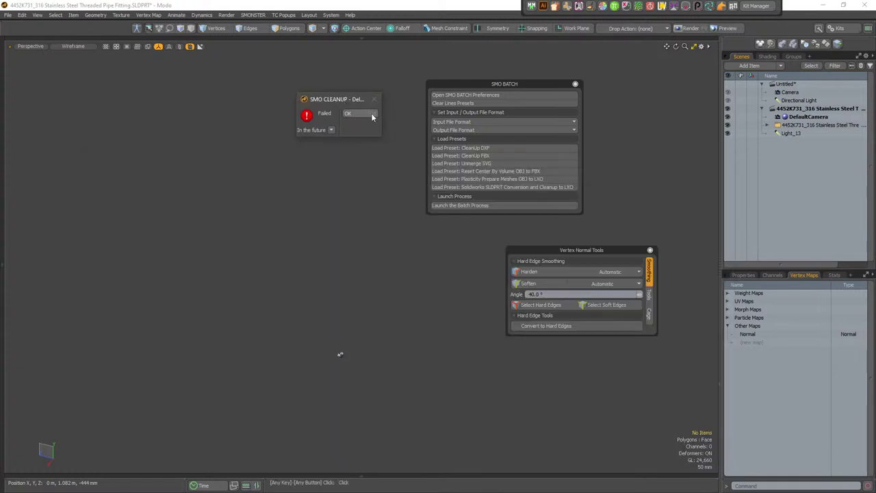
# Acknowledge the remaining SMO CLEANUP messages until the batch has processed all the SLDPRT files
pyautogui.click(358, 116)
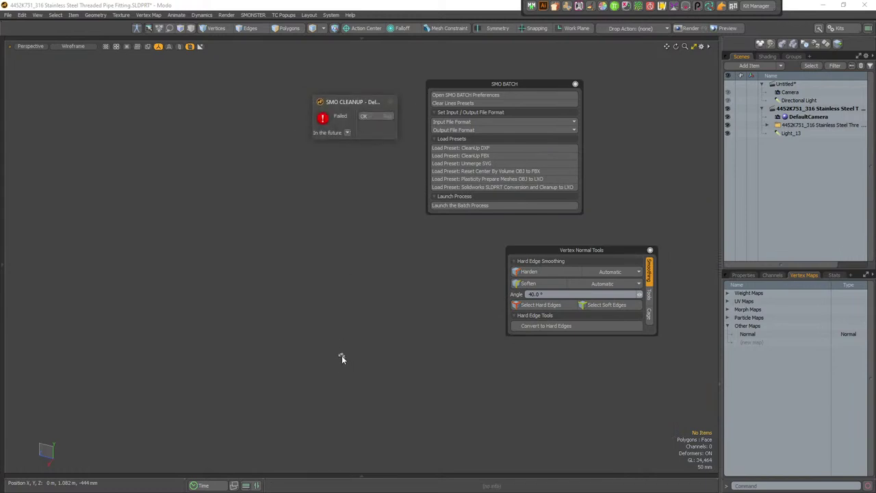
pyautogui.click(374, 116)
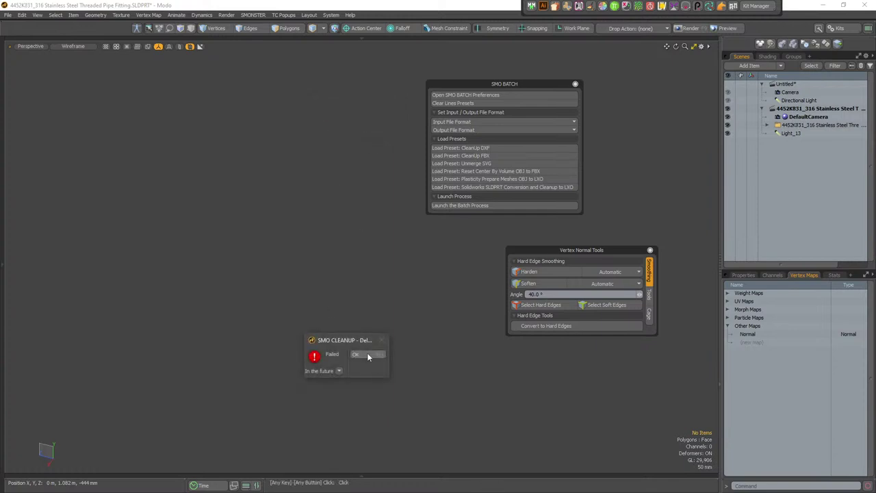
pyautogui.click(363, 354)
pyautogui.click(369, 353)
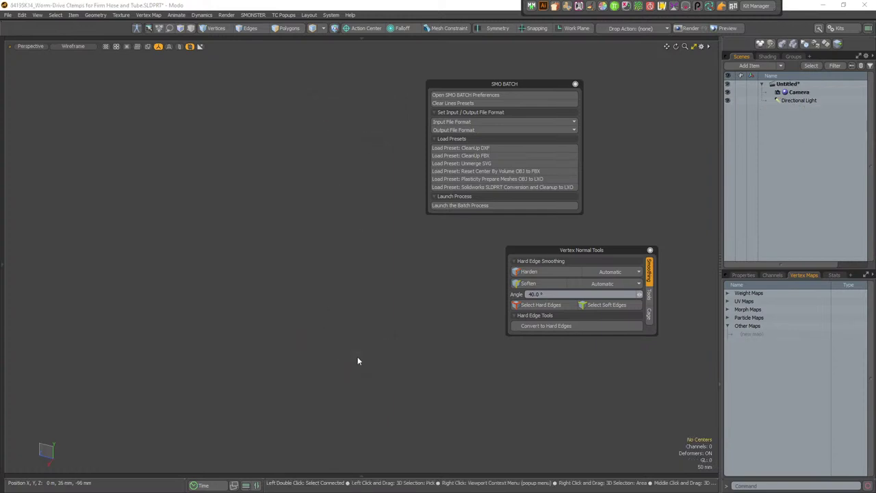
# Open the recent scene "4452K831_316 Stainless Steel Threaded Pipe Fitting.lxo" from the LXO folder
pyautogui.click(7, 14)
pyautogui.moveTo(54, 59)
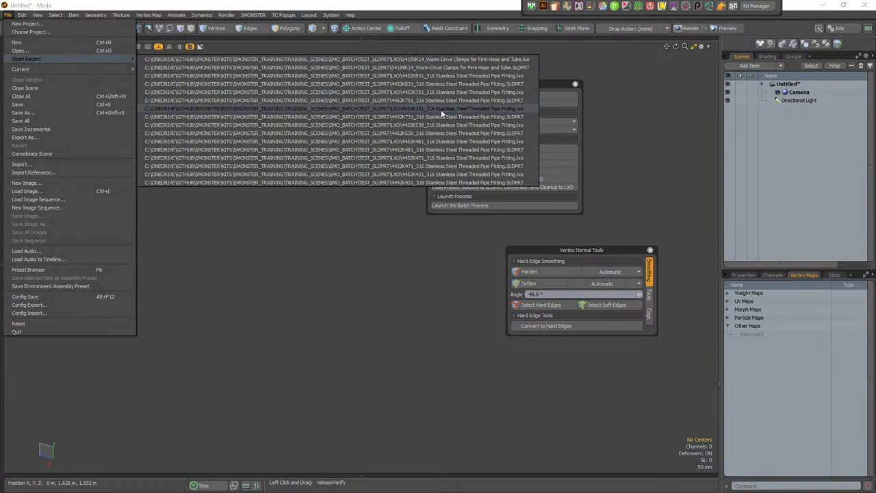
pyautogui.click(521, 77)
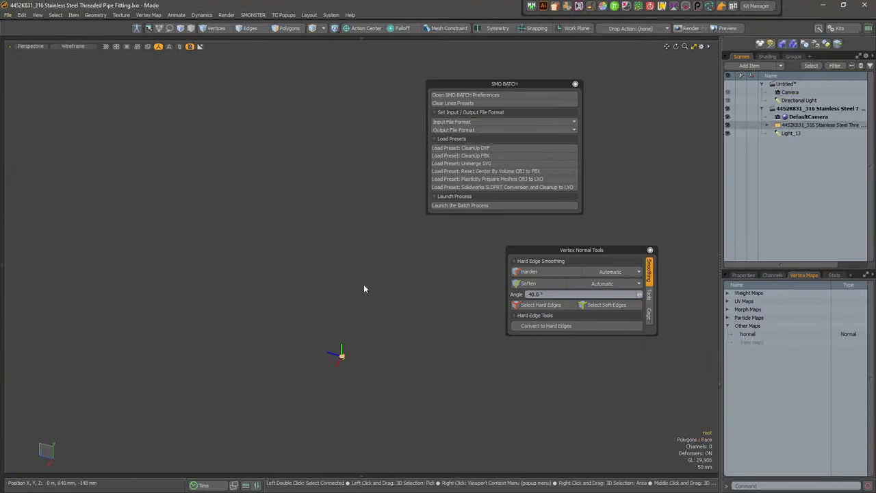
# Examine the converted pipe fitting up close from several angles with its selection cleared
pyautogui.keyDown('alt'); pyautogui.moveTo(356, 337); pyautogui.dragTo(452, 267); pyautogui.keyUp('alt')
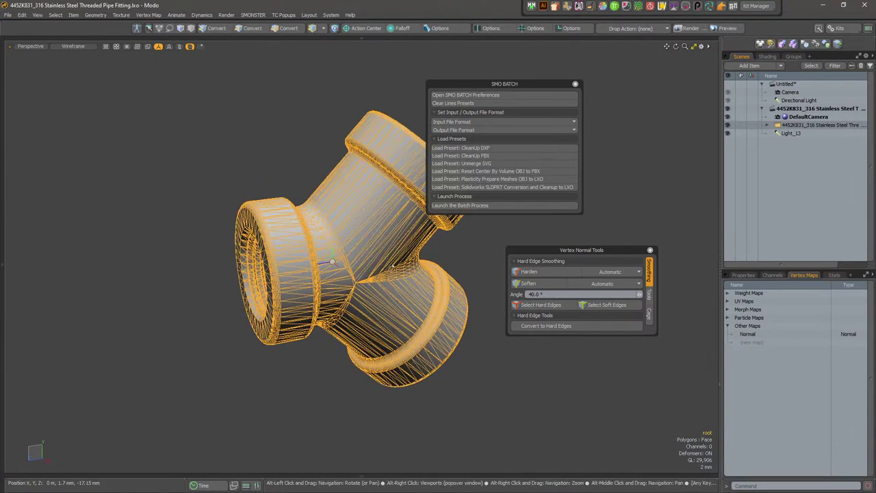
pyautogui.keyDown('alt'); pyautogui.moveTo(393, 266); pyautogui.dragTo(359, 312); pyautogui.keyUp('alt')
pyautogui.scroll(3, 470, 260)
pyautogui.click(469, 260)
pyautogui.scroll(-3, 356, 308)
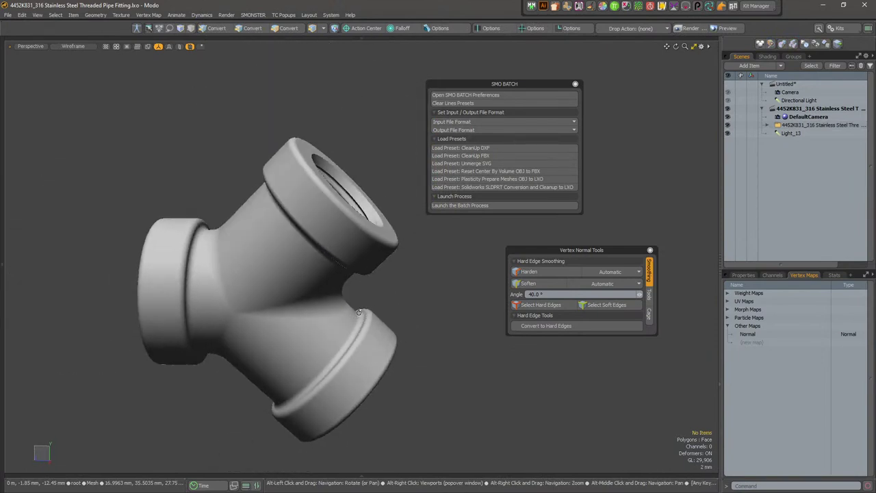
# Select the pipe fitting and its Normal vertex map, examine the mesh from the threaded end, and deselect the mesh
pyautogui.click(359, 312)
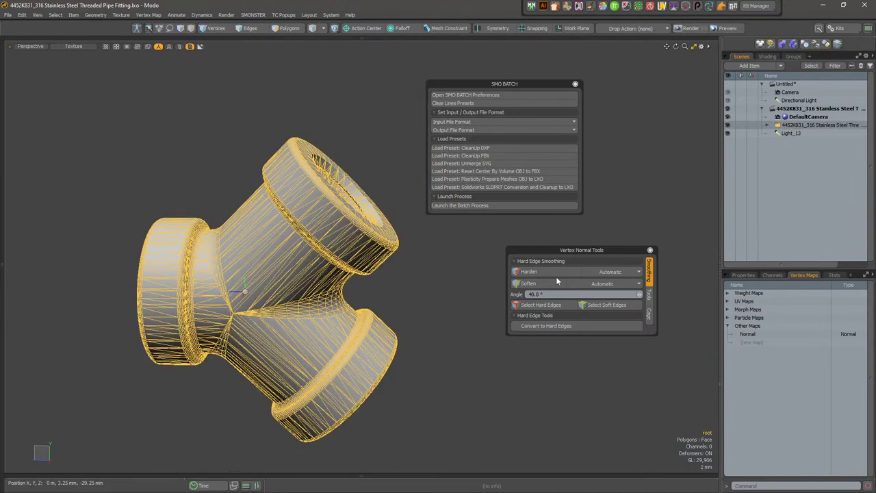
pyautogui.click(777, 334)
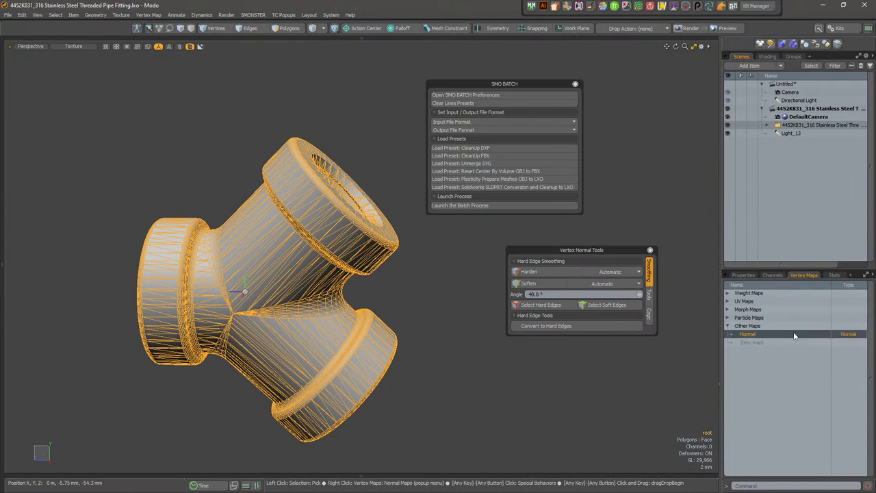
pyautogui.keyDown('alt'); pyautogui.moveTo(487, 371); pyautogui.dragTo(433, 278); pyautogui.keyUp('alt')
pyautogui.scroll(-2, 432, 278)
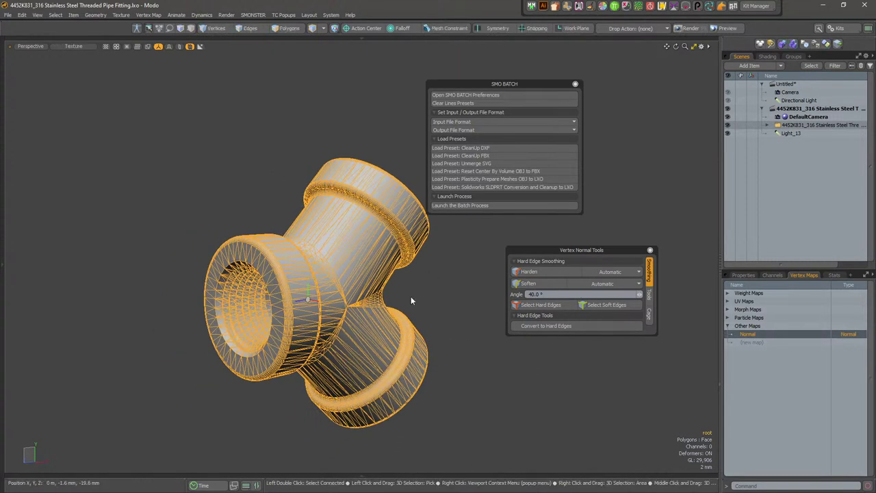
pyautogui.click(410, 297)
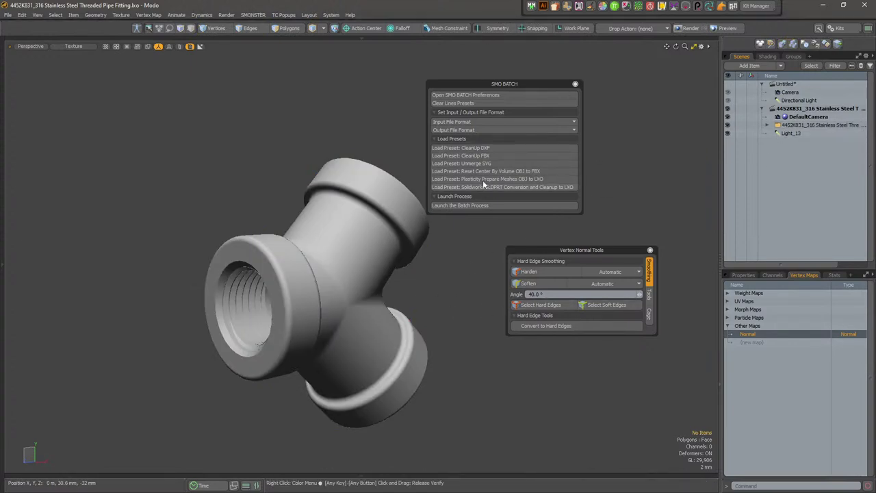
# Examine the SMO BATCH preferences, highlight the smo.CLEANUP.CleanupSolidWorksImport command in BatchProcess String Line 1, and close them
pyautogui.click(500, 94)
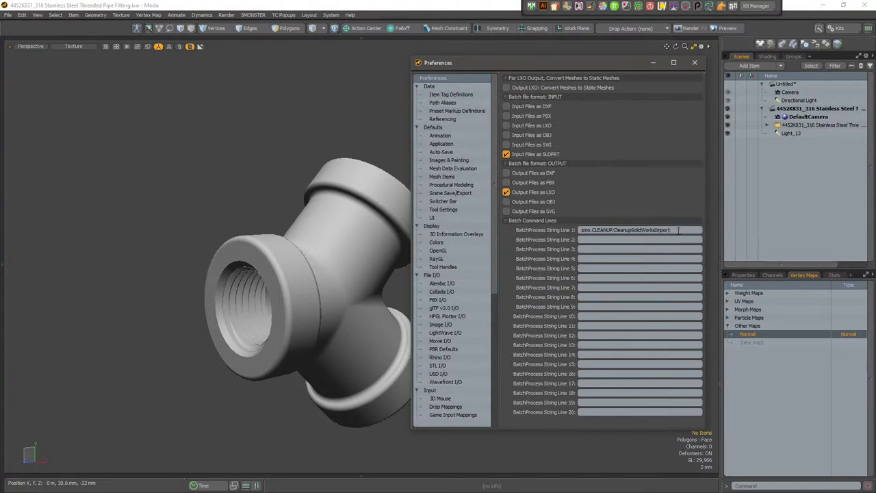
pyautogui.moveTo(678, 231); pyautogui.dragTo(563, 236)
pyautogui.click(695, 62)
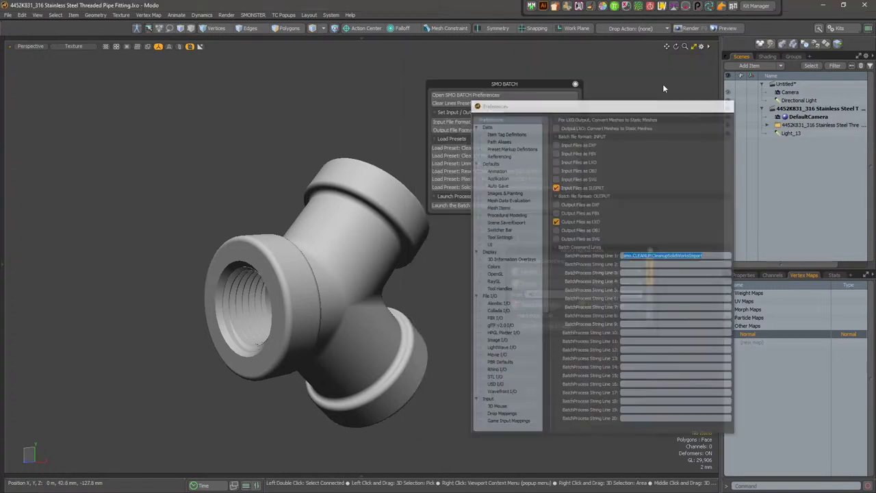
# Move the SMO BATCH window clear of the pipe fitting and select the fitting's mesh
pyautogui.moveTo(512, 84); pyautogui.dragTo(628, 87)
pyautogui.click(339, 286)
pyautogui.keyDown('alt'); pyautogui.moveTo(337, 288); pyautogui.dragTo(317, 285); pyautogui.keyUp('alt')
pyautogui.click(430, 228)
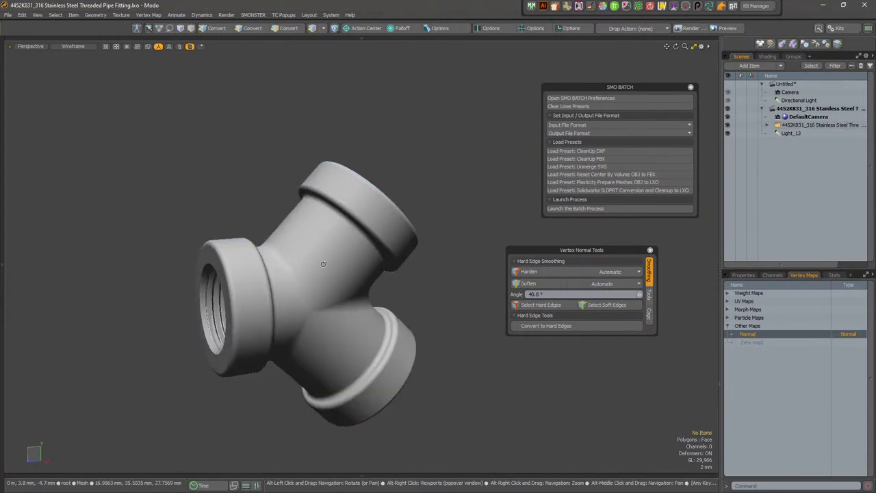
pyautogui.click(349, 237)
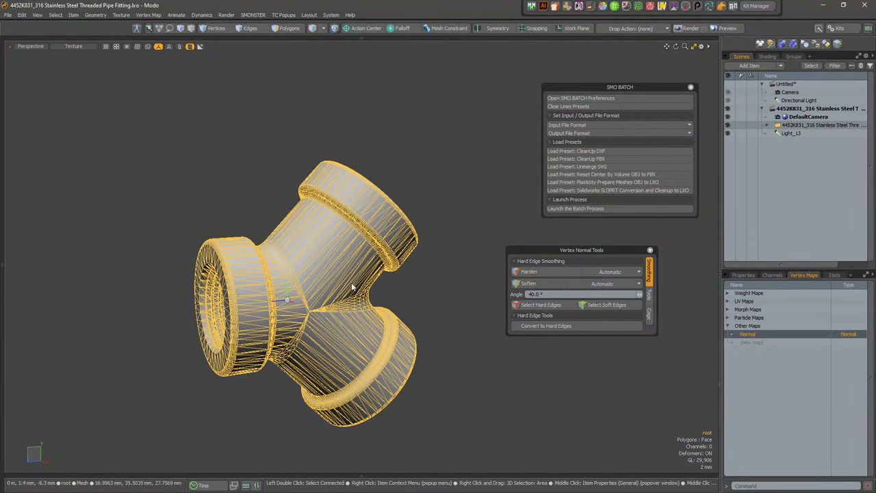
pyautogui.keyDown('alt'); pyautogui.moveTo(425, 214); pyautogui.dragTo(405, 217); pyautogui.keyUp('alt')
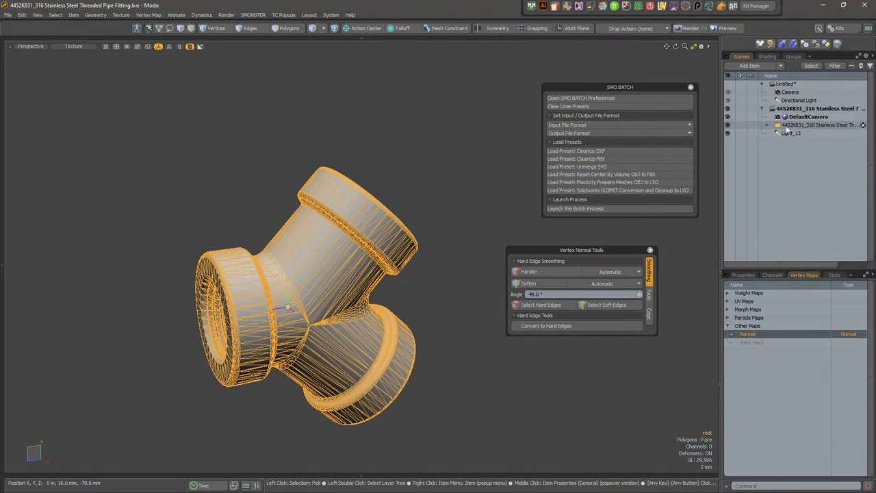
# Close the Untitled scene without saving, then expand the pipe fitting's group and select its root item
pyautogui.click(863, 84)
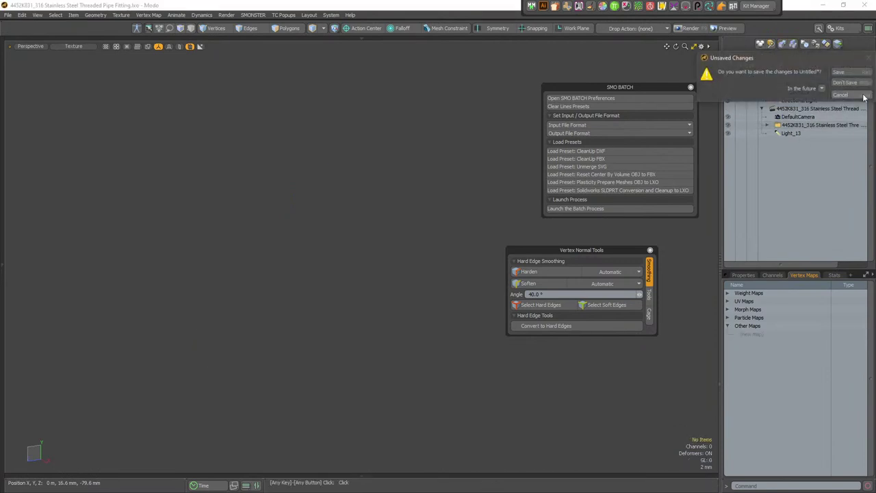
pyautogui.click(849, 87)
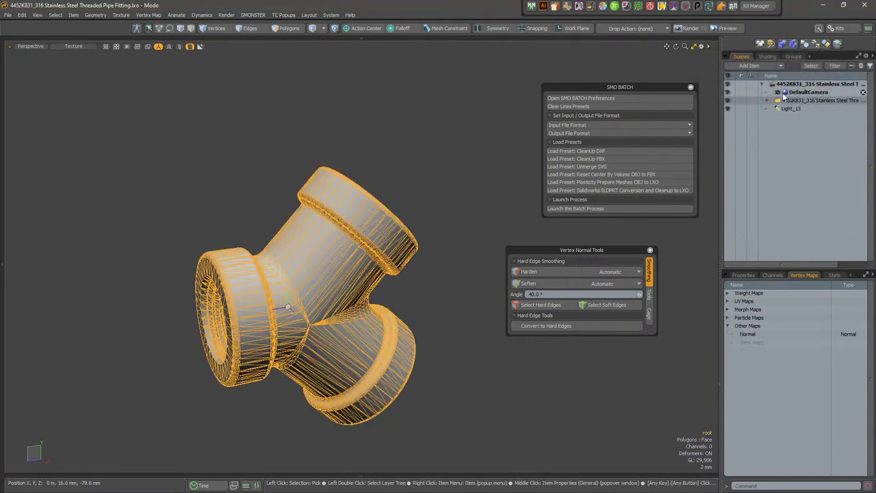
pyautogui.click(806, 93)
pyautogui.click(799, 109)
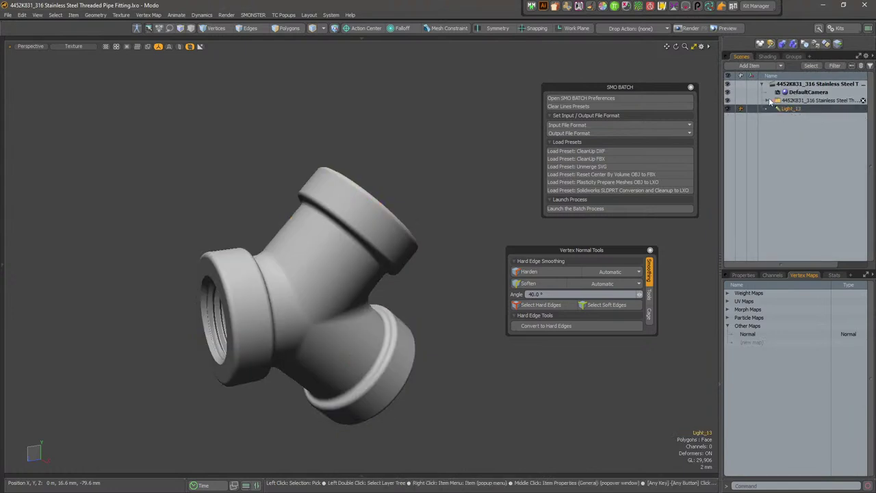
pyautogui.click(767, 101)
pyautogui.click(793, 109)
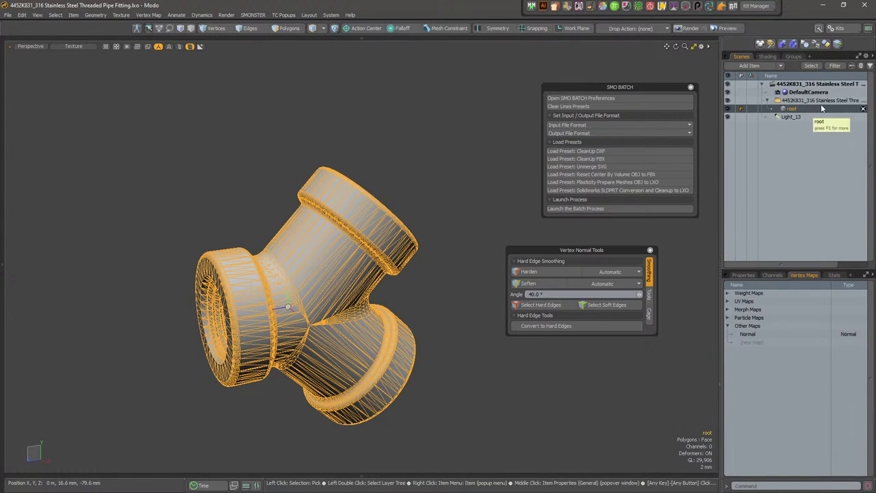
# Change the root item's type to Mesh and reselect it in the scene list
pyautogui.moveTo(541, 132); pyautogui.dragTo(530, 133)
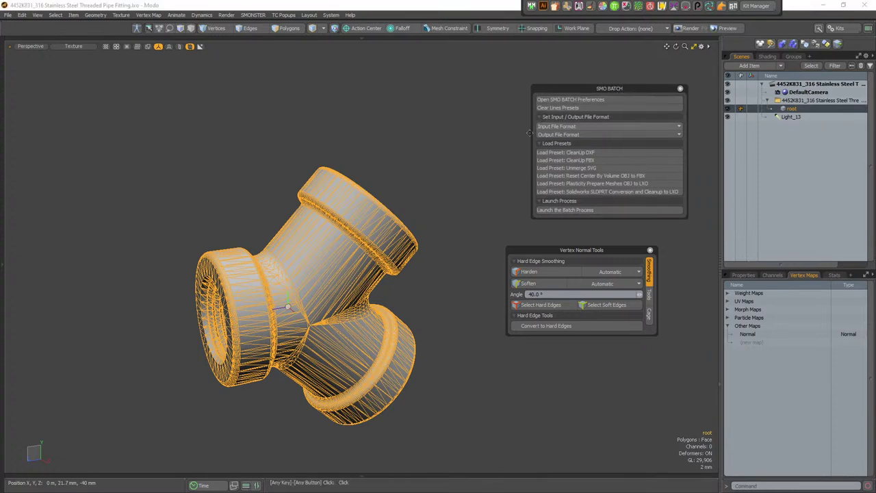
pyautogui.click(287, 165)
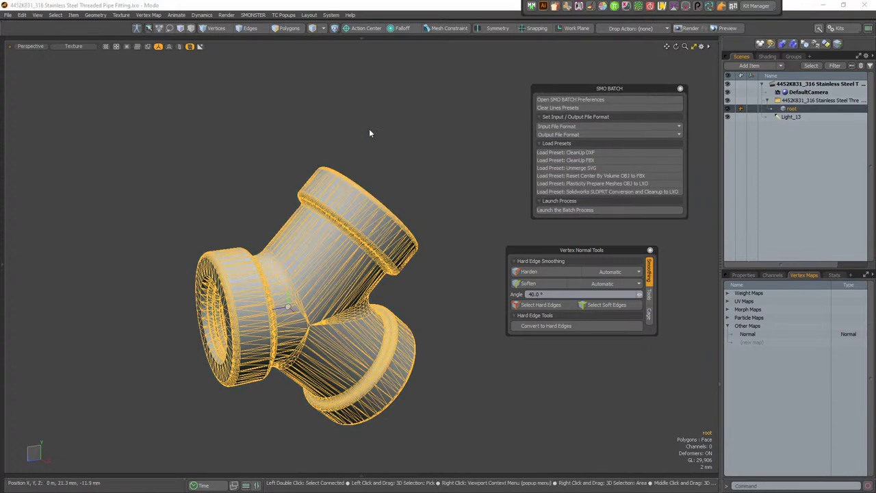
pyautogui.click(809, 109)
pyautogui.rightClick(812, 109)
pyautogui.moveTo(819, 162)
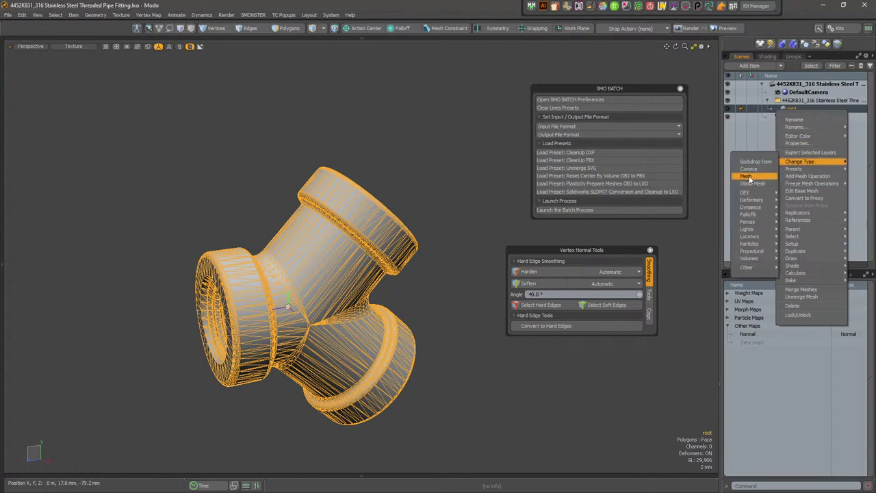
pyautogui.click(748, 177)
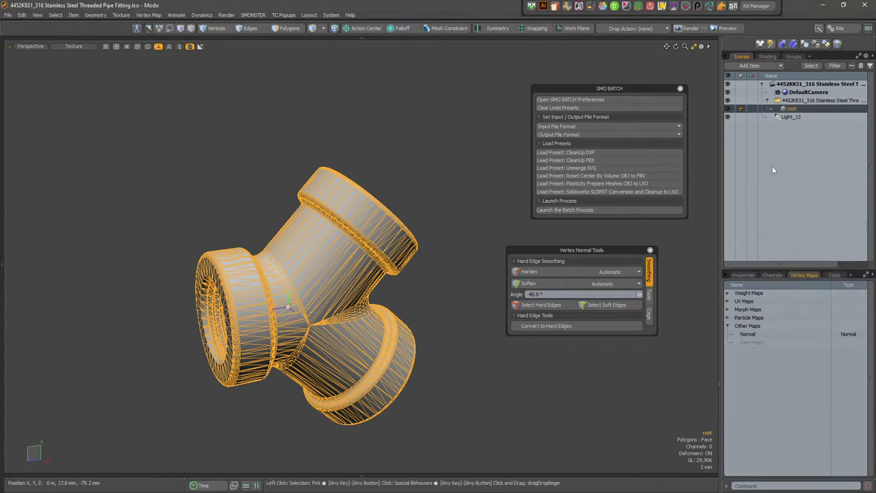
pyautogui.click(795, 116)
pyautogui.click(806, 110)
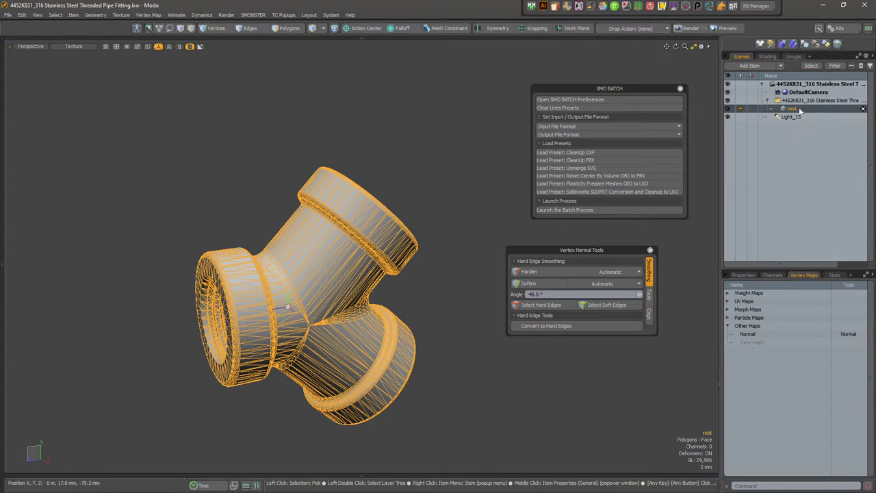
# Apply the Mesh item type to the root item once more and reselect it
pyautogui.click(801, 117)
pyautogui.click(803, 111)
pyautogui.rightClick(803, 110)
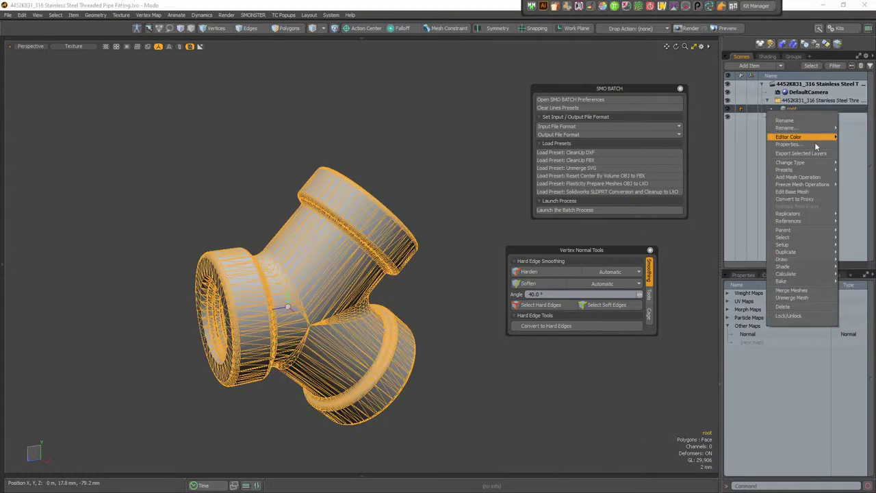
pyautogui.moveTo(790, 162)
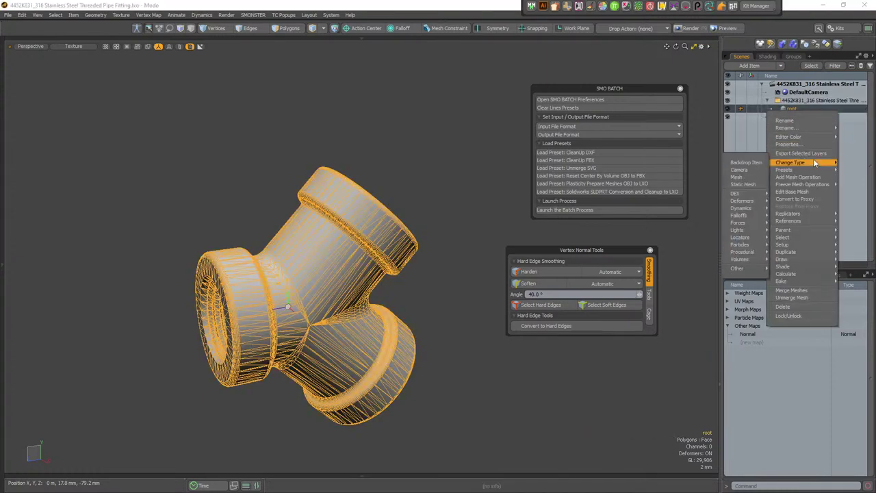
pyautogui.click(751, 180)
pyautogui.click(792, 118)
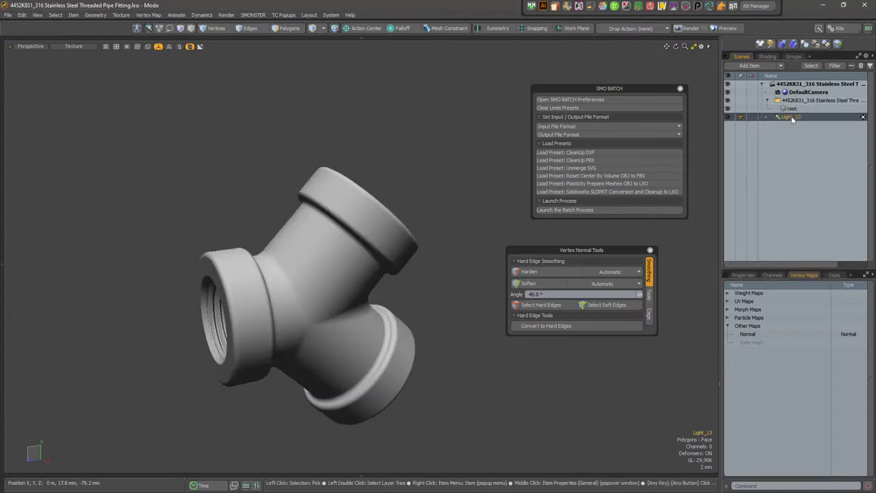
pyautogui.click(792, 110)
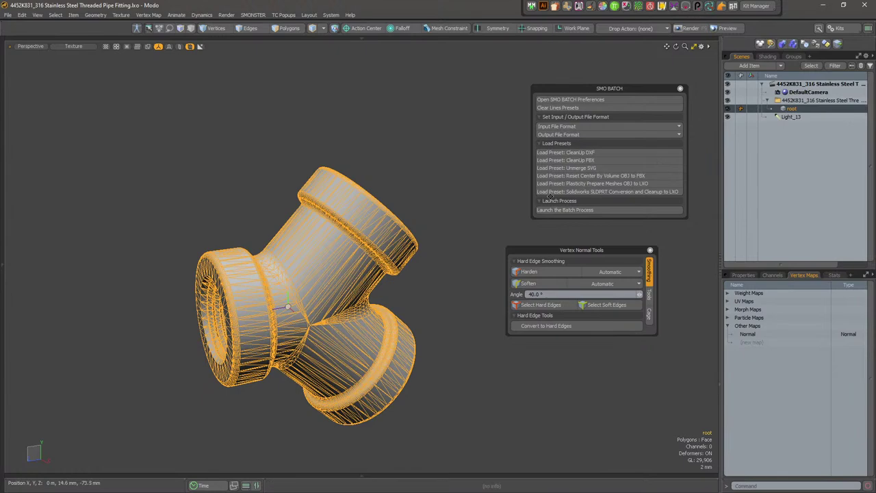
# Convert the root mesh's vertex normals to hard edges, select the Hard Edge map and deselect the mesh
pyautogui.click(503, 204)
pyautogui.scroll(2, 350, 237)
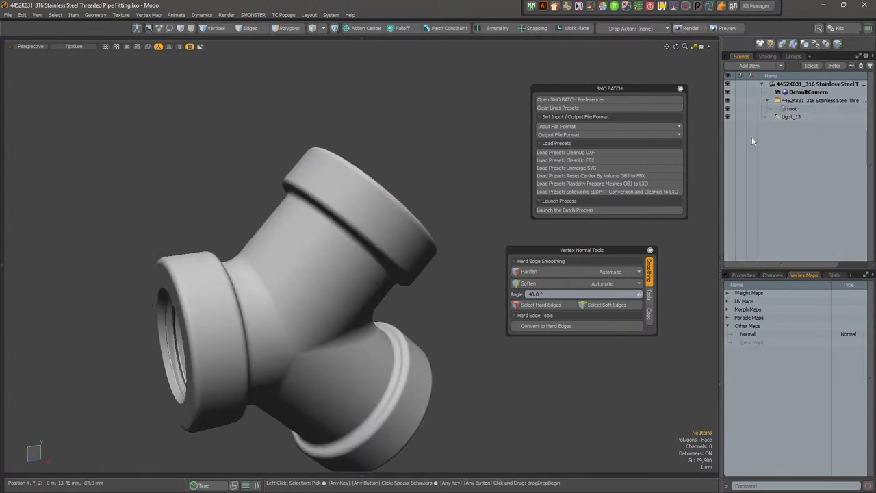
pyautogui.click(792, 110)
pyautogui.keyDown('alt'); pyautogui.moveTo(330, 223); pyautogui.dragTo(366, 212); pyautogui.keyUp('alt')
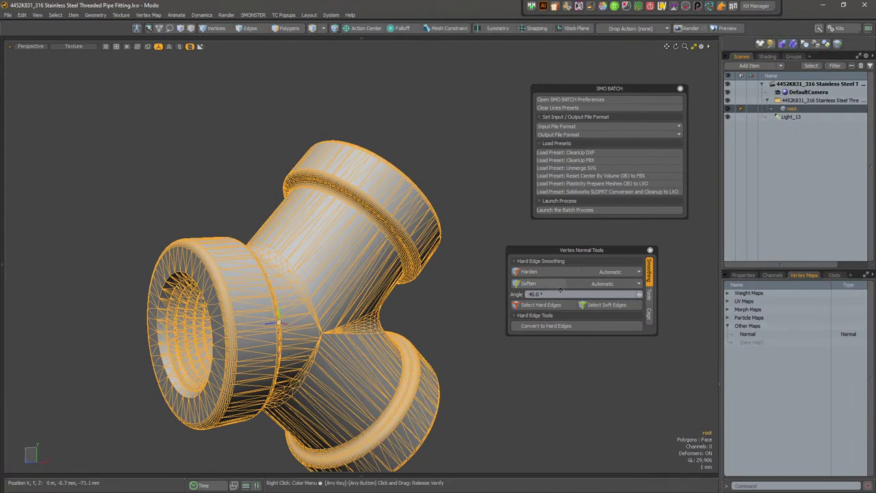
pyautogui.click(548, 326)
pyautogui.click(618, 320)
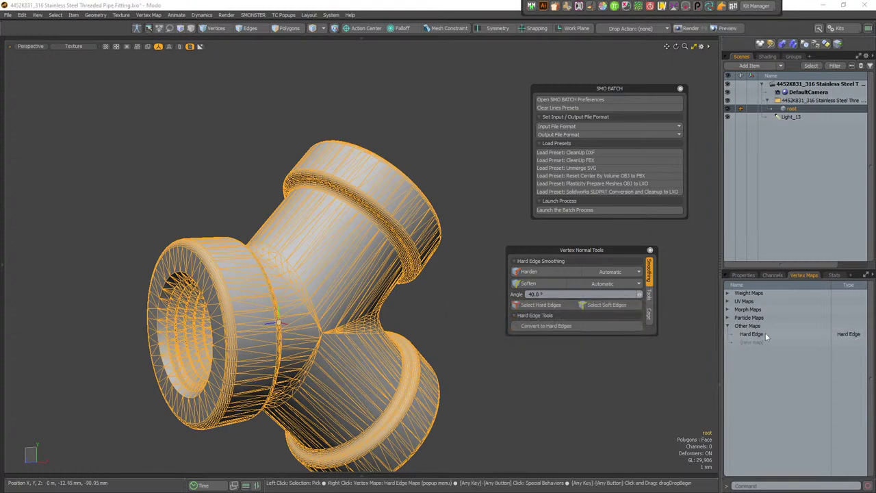
pyautogui.click(833, 334)
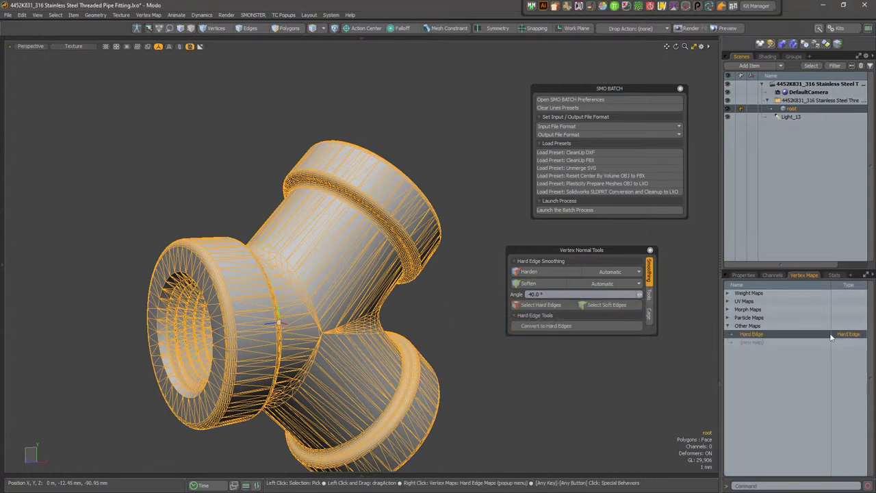
pyautogui.click(582, 344)
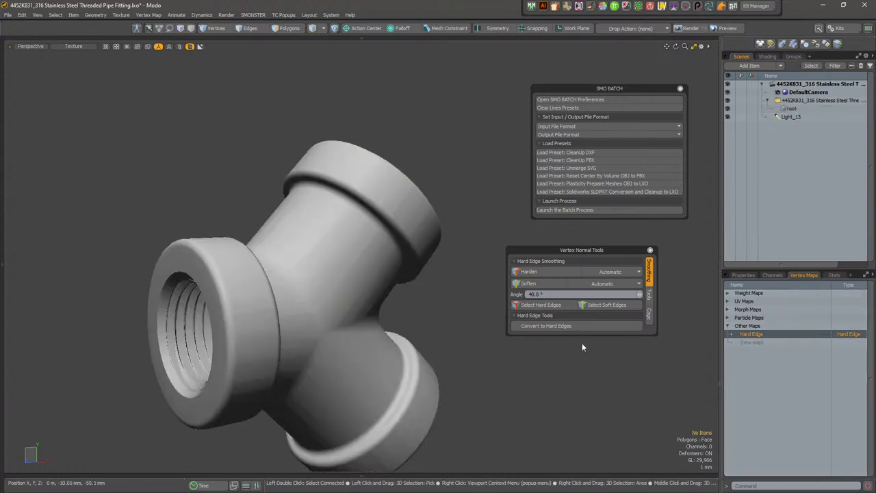
# Select all hard edges of the pipe fitting and examine them around the threaded openings
pyautogui.press('alt')
pyautogui.click(531, 305)
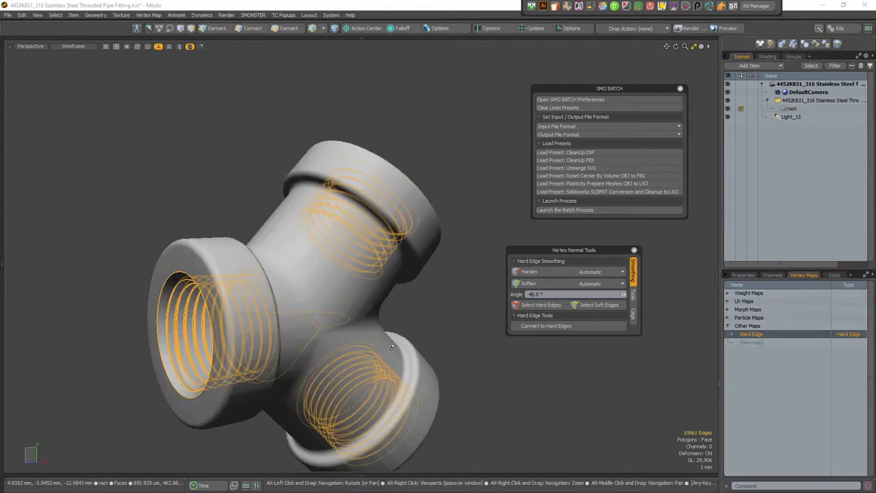
pyautogui.keyDown('alt'); pyautogui.moveTo(378, 325); pyautogui.dragTo(283, 294); pyautogui.keyUp('alt')
pyautogui.scroll(6, 284, 294)
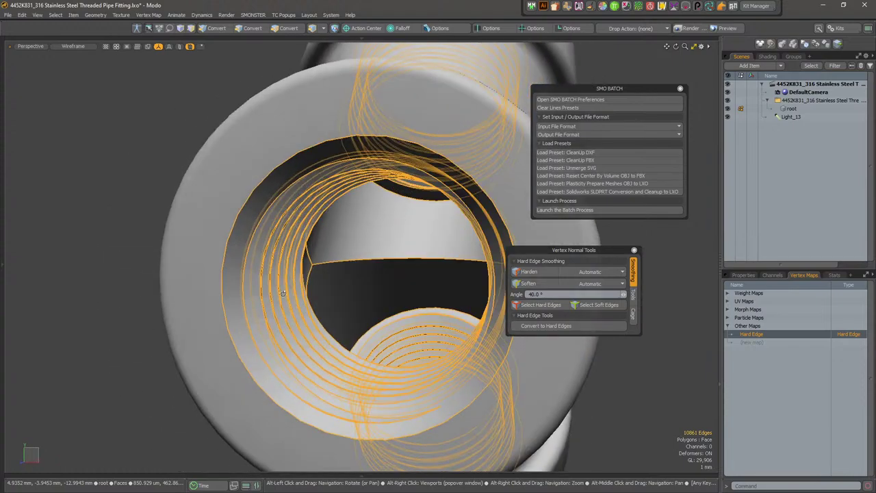
pyautogui.keyDown('alt'); pyautogui.moveTo(403, 262); pyautogui.dragTo(363, 275); pyautogui.keyUp('alt')
pyautogui.scroll(-8, 362, 275)
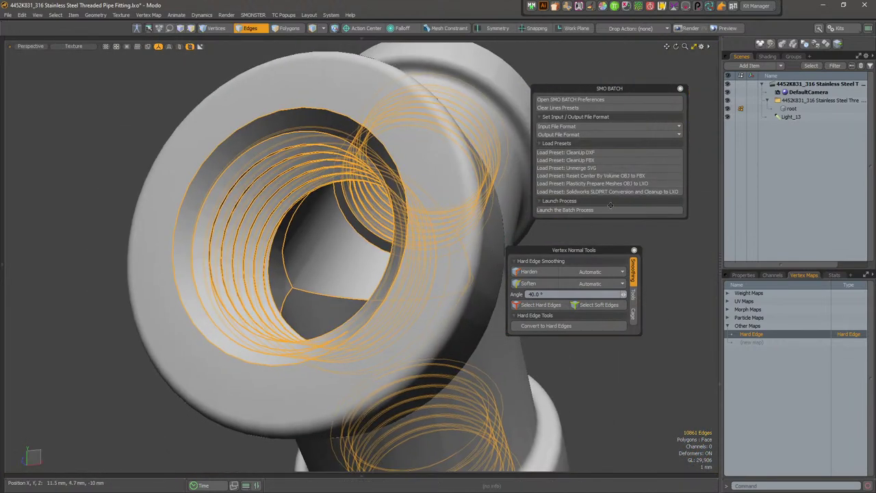
# Reopen the SMO BATCH preferences beside the tool windows and review the command in BatchProcess String Line 1
pyautogui.click(619, 99)
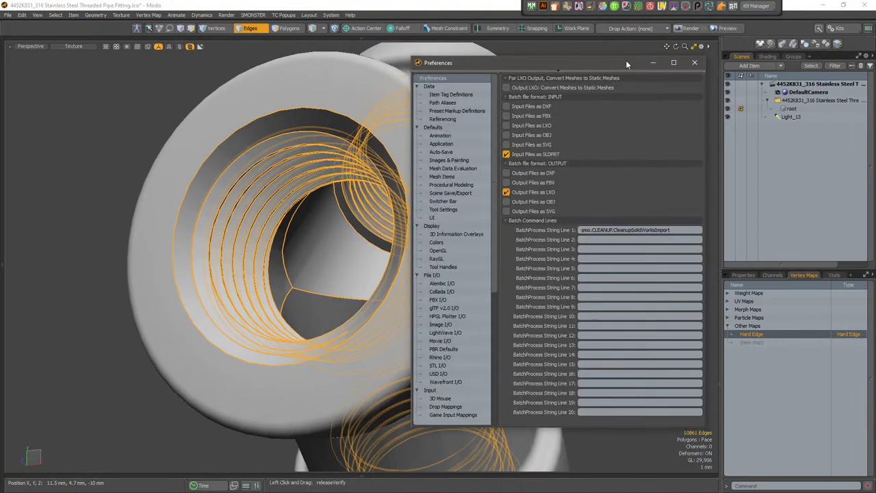
pyautogui.moveTo(626, 60); pyautogui.dragTo(469, 61)
pyautogui.click(525, 234)
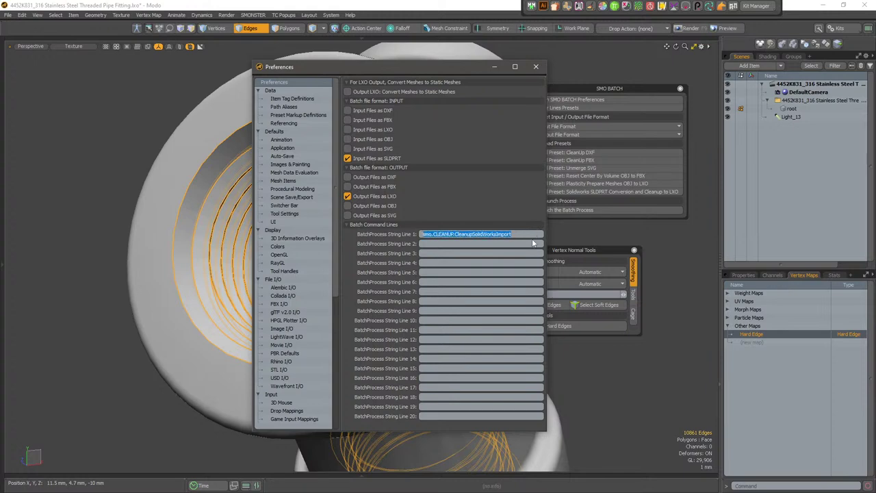
pyautogui.click(511, 249)
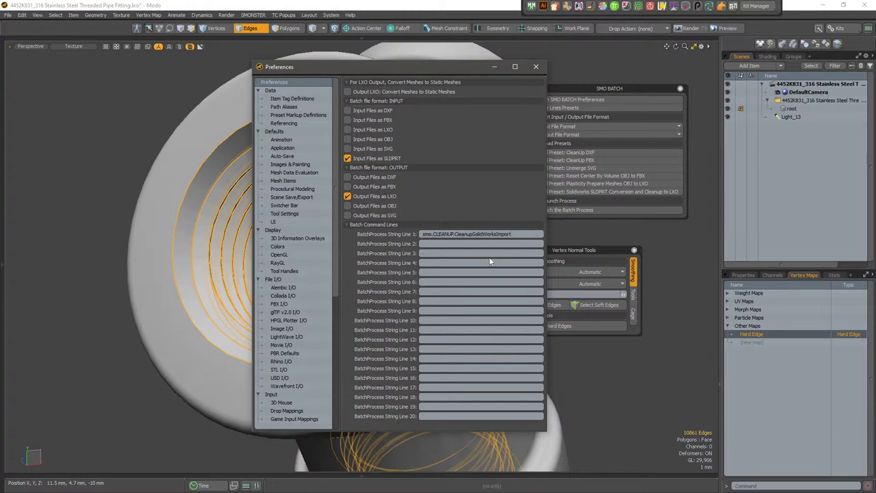
pyautogui.moveTo(354, 66); pyautogui.dragTo(373, 69)
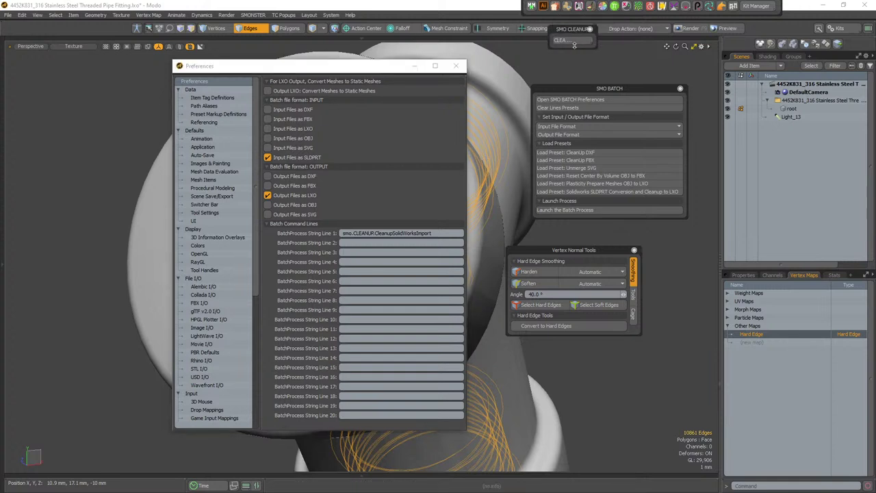
# Open the SMO CLEANUP command window, minimize Preferences, and close the SMO BATCH and Vertex Normal Tools windows
pyautogui.click(583, 39)
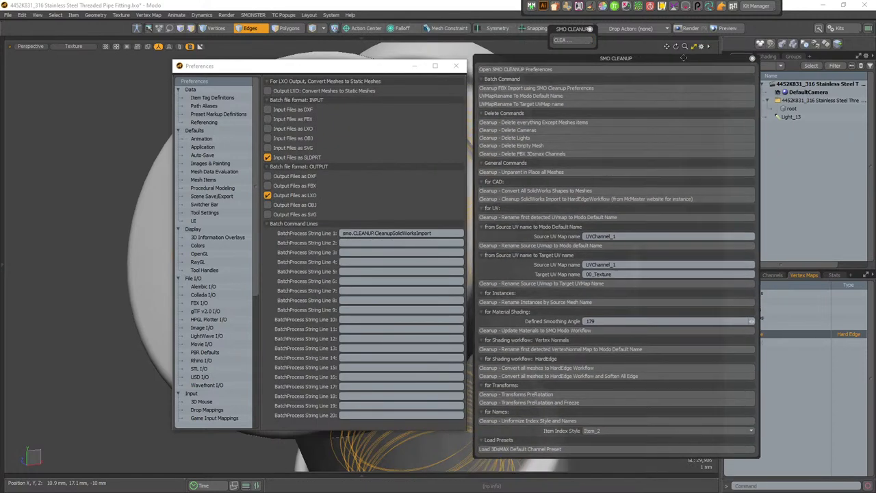
pyautogui.click(415, 66)
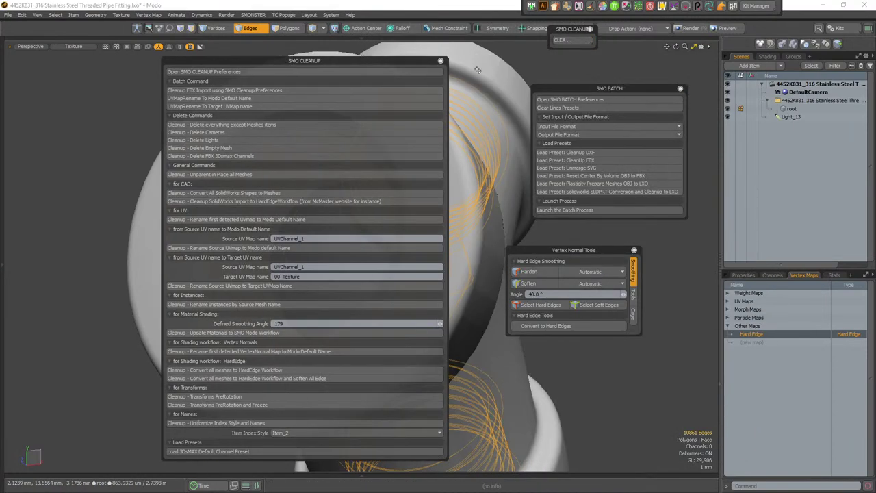
pyautogui.click(681, 88)
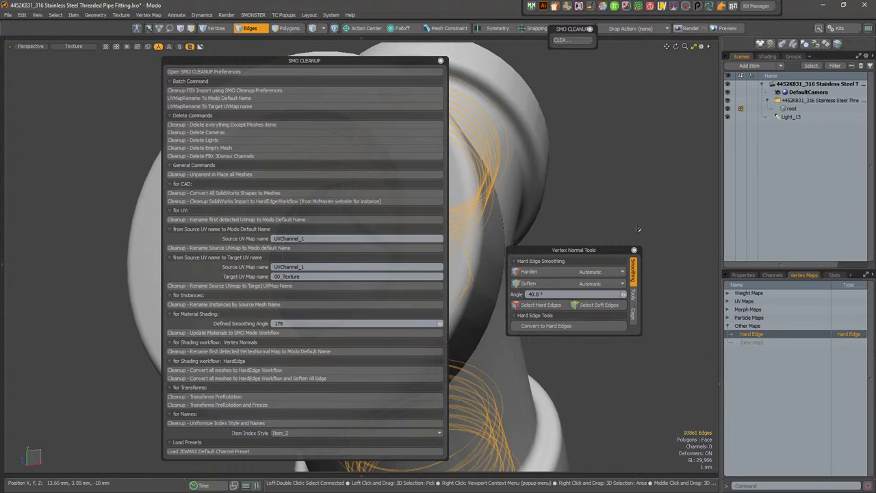
pyautogui.click(634, 250)
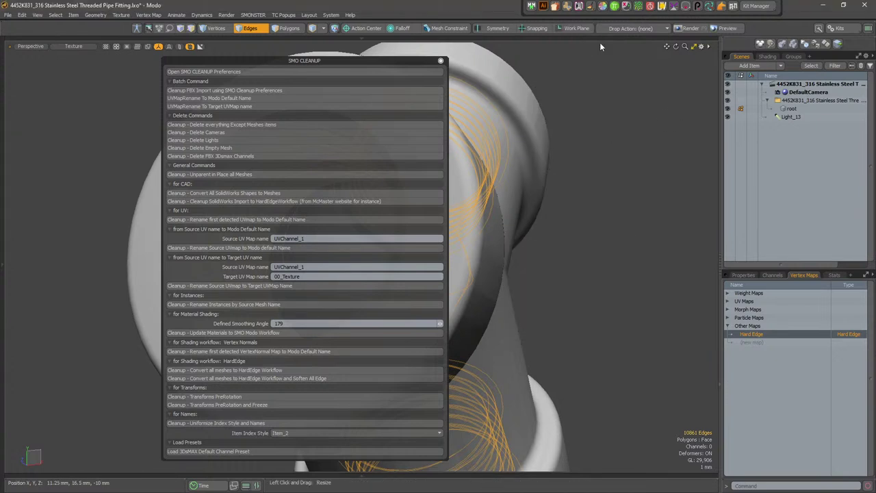
# Select the pipe fitting's parent group and view the whole fitting beside the SMO CLEANUP commands
pyautogui.press('a')
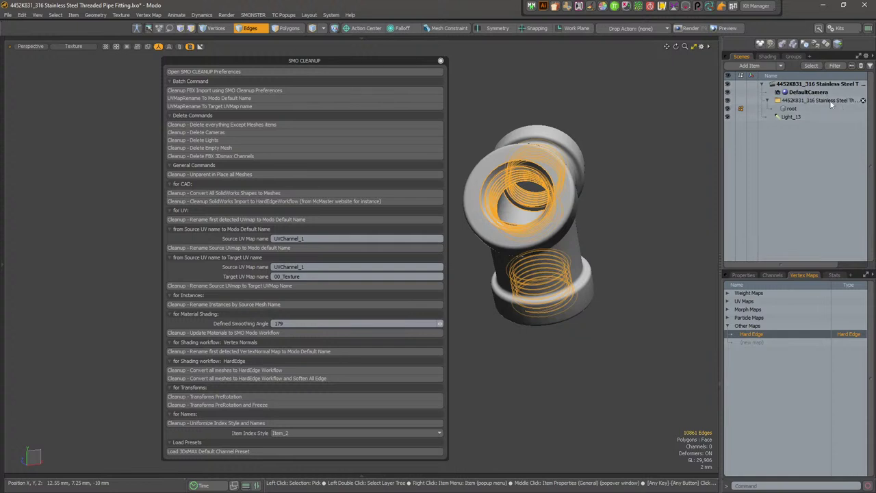
pyautogui.click(819, 102)
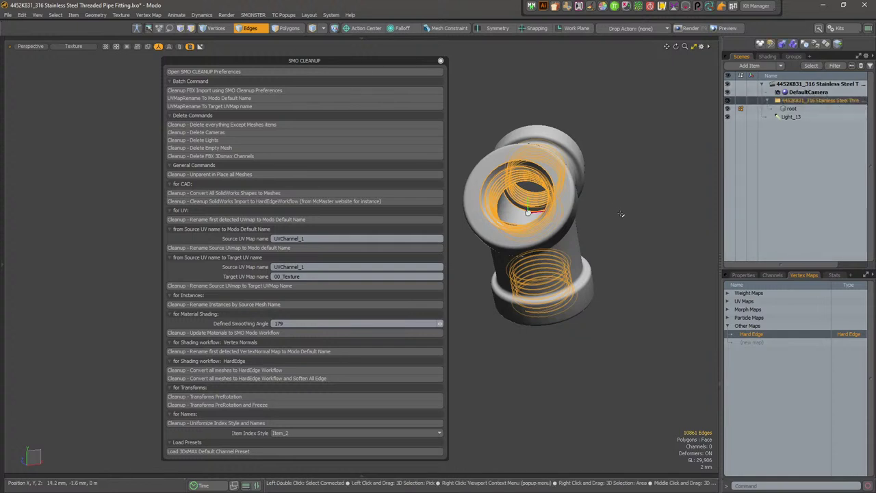
pyautogui.keyDown('alt'); pyautogui.moveTo(620, 217); pyautogui.dragTo(583, 185); pyautogui.keyUp('alt')
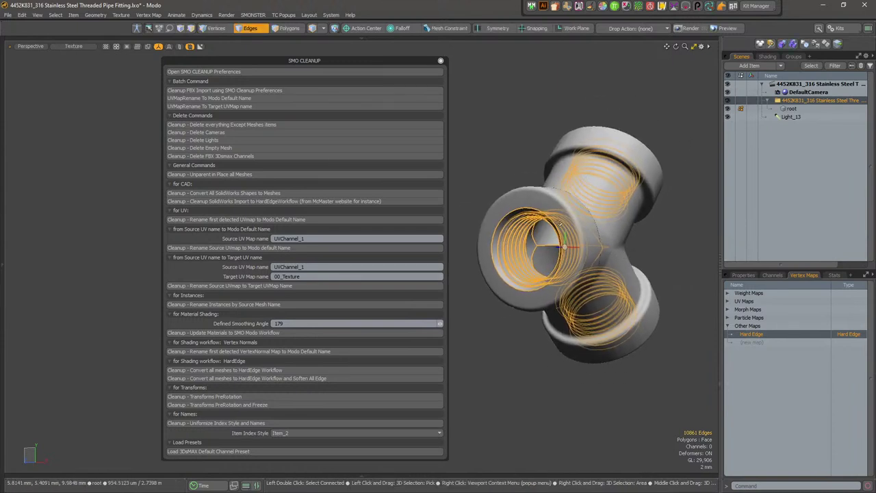
# Deselect the pipe fitting's edges and delete all cameras in the scene with the SMO CLEANUP command
pyautogui.keyDown('alt'); pyautogui.moveTo(579, 227); pyautogui.dragTo(646, 200); pyautogui.keyUp('alt')
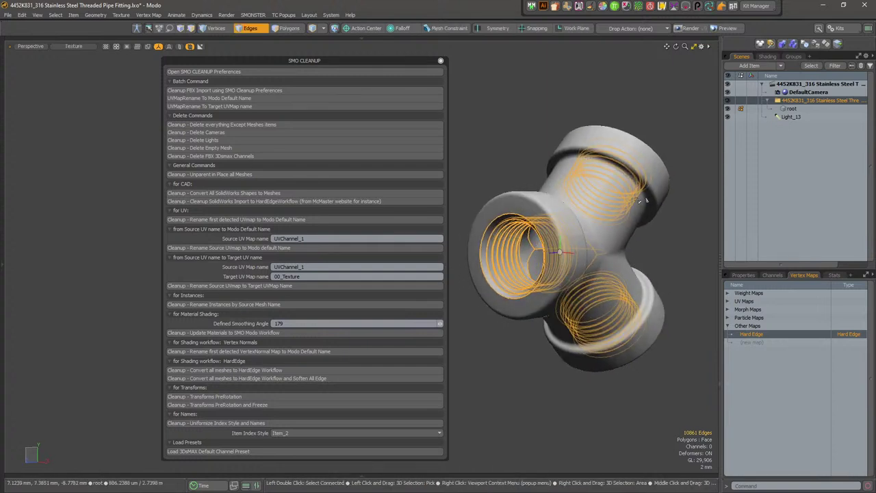
pyautogui.click(671, 270)
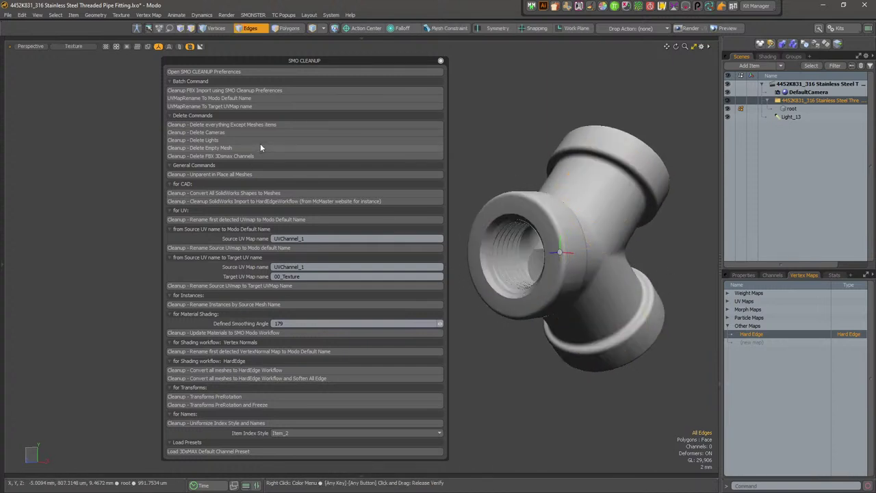
pyautogui.click(222, 133)
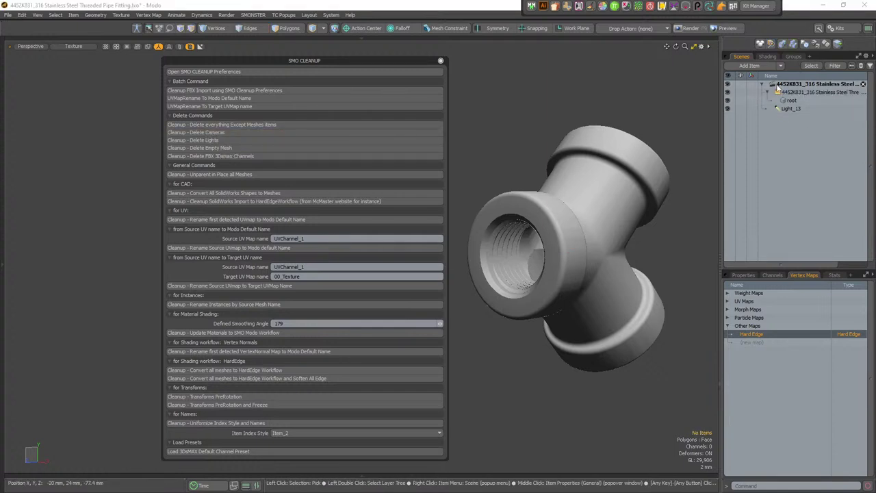
# Look up the camera deletion in the Command History's undo list and copy its command string smo.CLEANUP.DelCam
pyautogui.moveTo(382, 60); pyautogui.dragTo(279, 59)
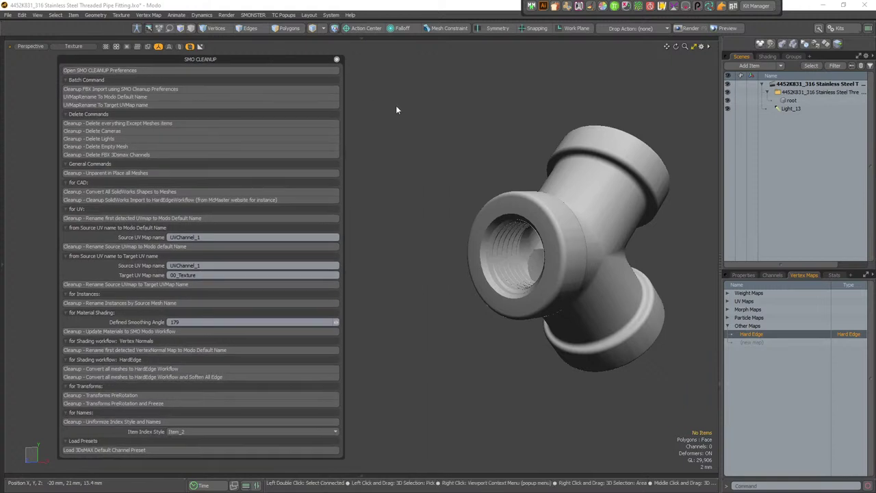
pyautogui.press('F5')
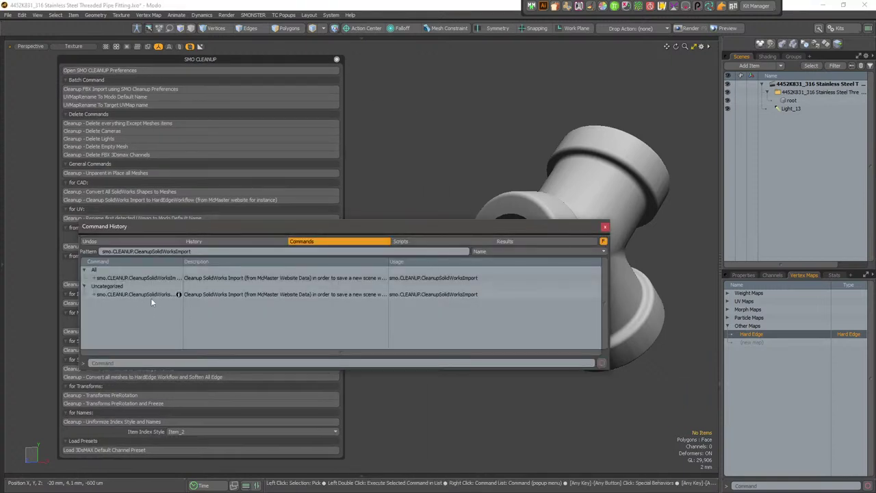
pyautogui.click(170, 297)
pyautogui.click(175, 240)
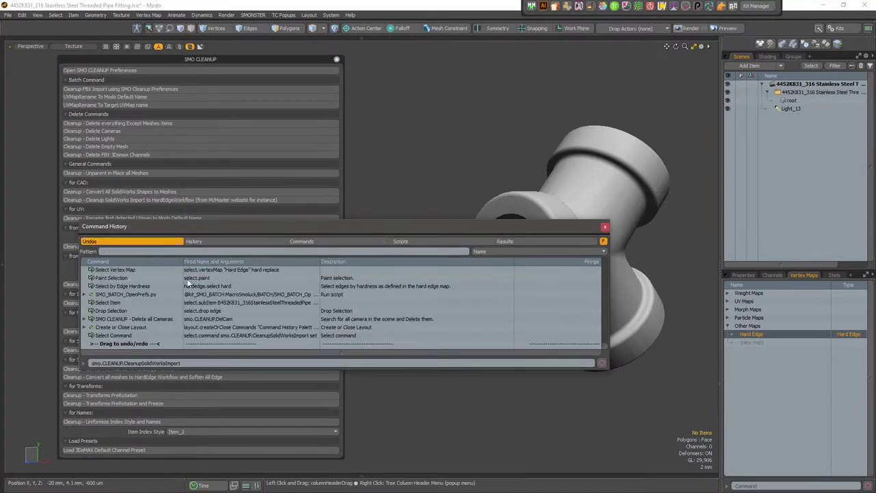
pyautogui.click(147, 319)
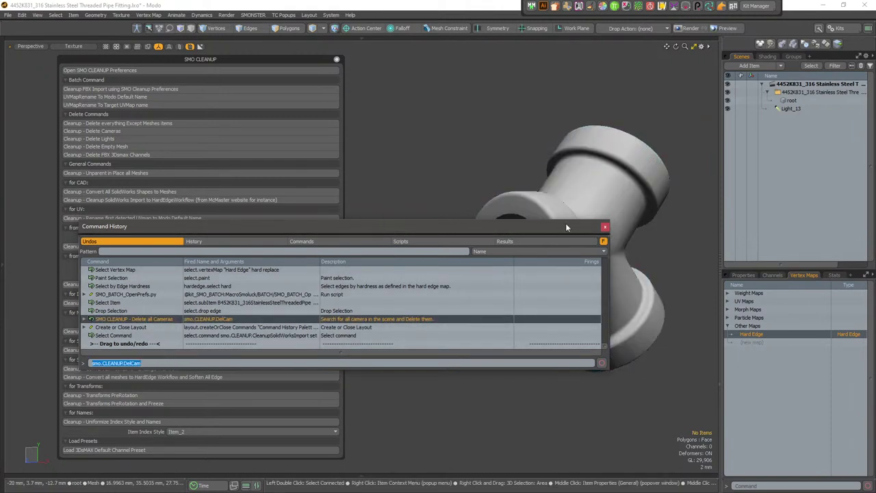
pyautogui.click(605, 228)
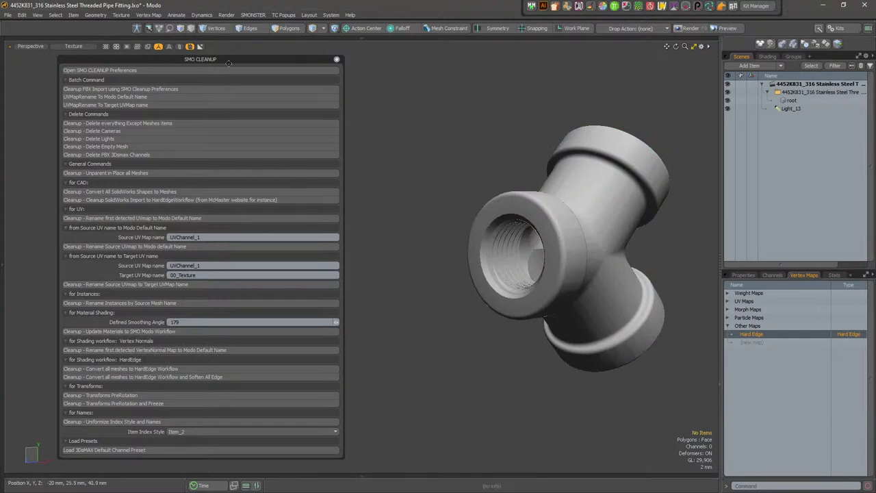
# Close the SMO CLEANUP window and open the SMO BATCH window over the empty area beside the fitting
pyautogui.moveTo(228, 61); pyautogui.dragTo(325, 63)
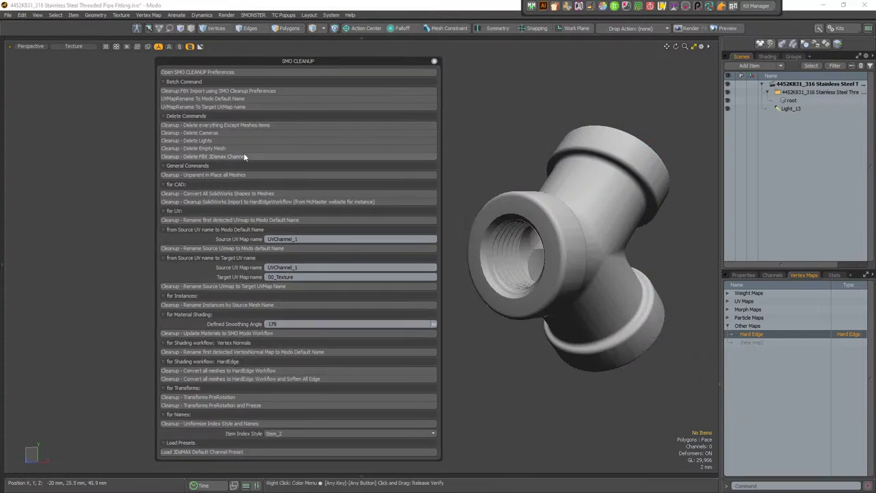
pyautogui.click(434, 62)
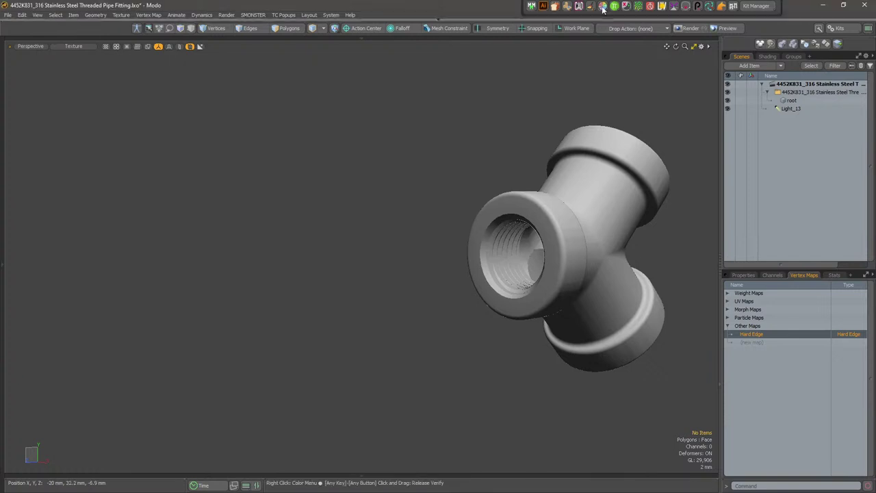
pyautogui.click(567, 6)
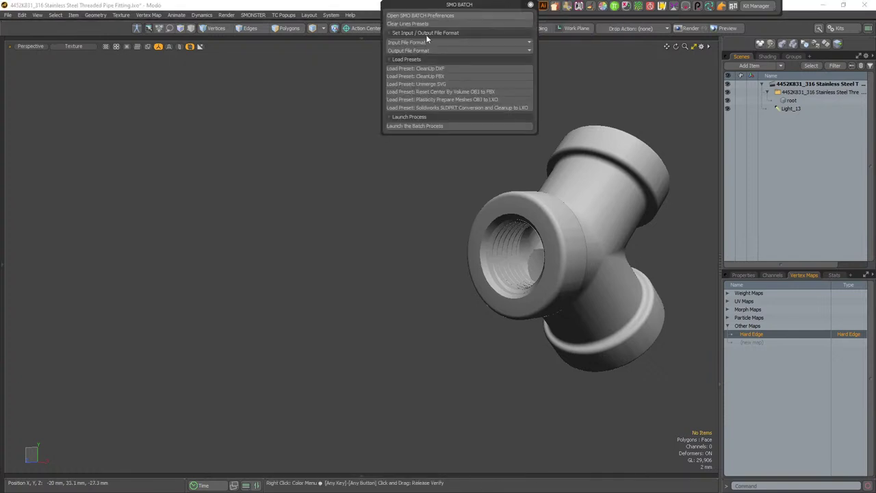
pyautogui.moveTo(457, 6); pyautogui.dragTo(194, 108)
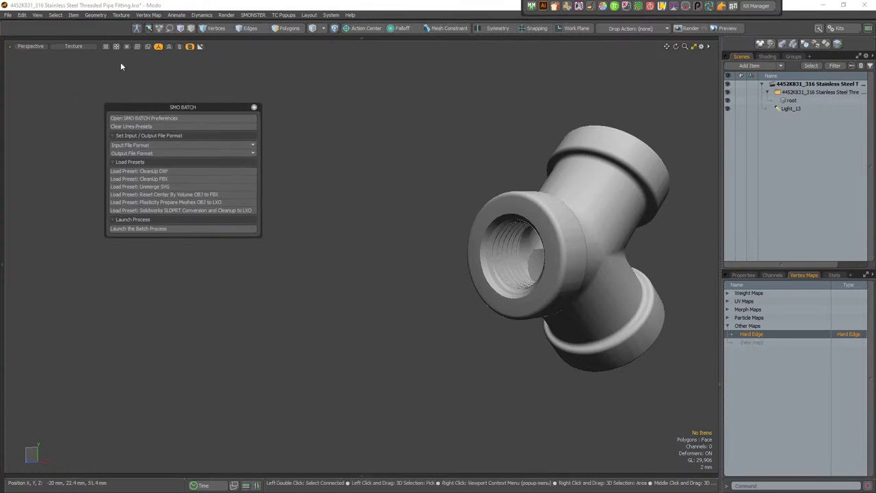
# Close all open scenes to return to an empty untitled scene
pyautogui.click(8, 14)
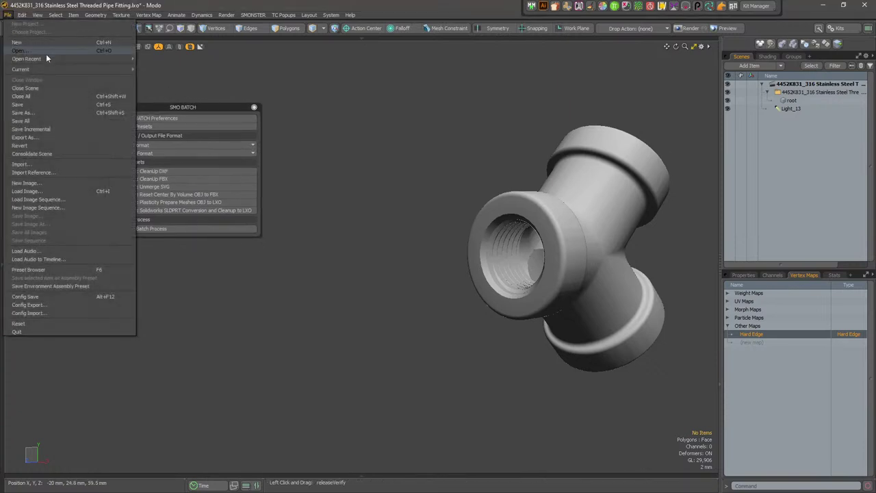
pyautogui.click(45, 96)
pyautogui.click(260, 96)
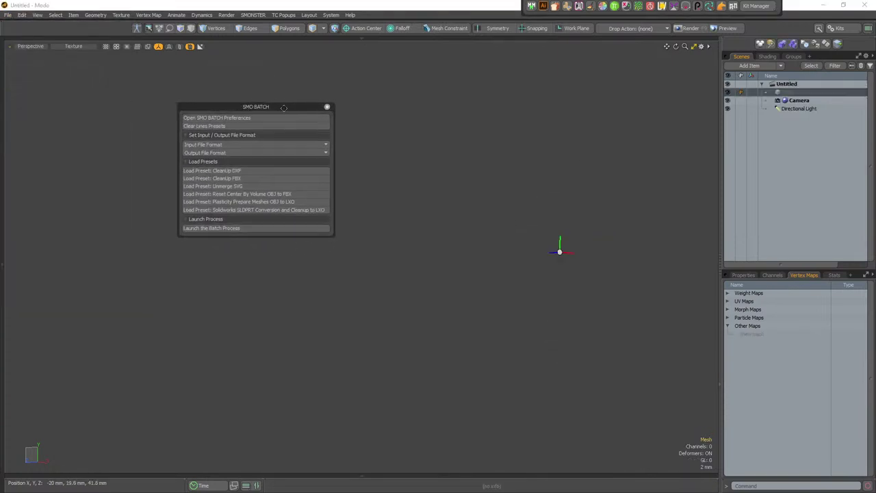
# Open the SMO BATCH preferences and set BatchProcess String Line 1 to smo.CLEANUP.DelCam
pyautogui.click(259, 120)
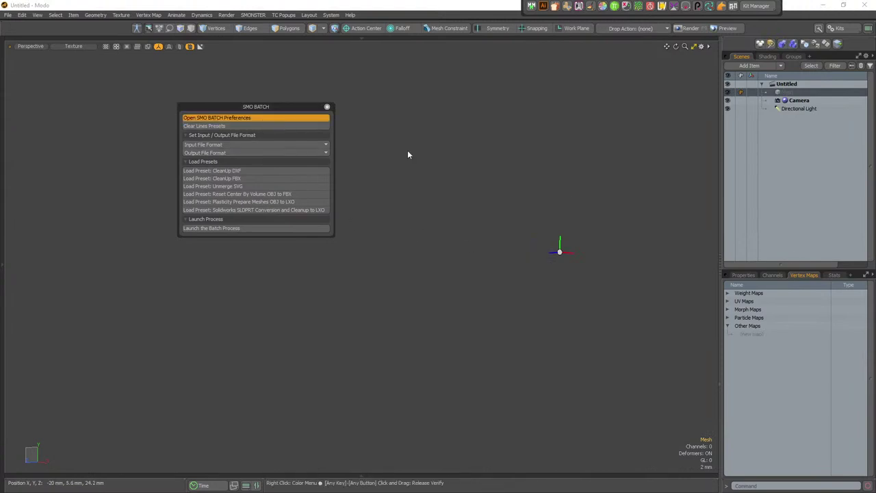
pyautogui.moveTo(396, 80); pyautogui.dragTo(616, 79)
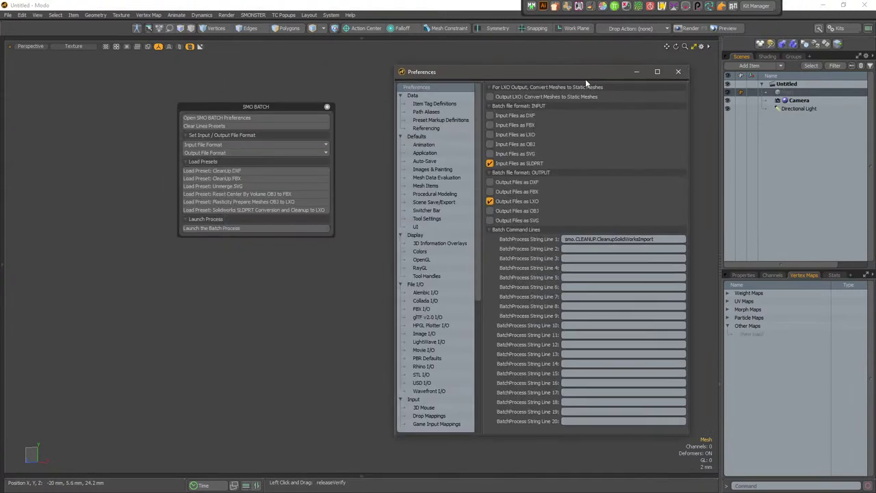
pyautogui.click(662, 238)
pyautogui.write('smo.CLEANUP.DelCam')
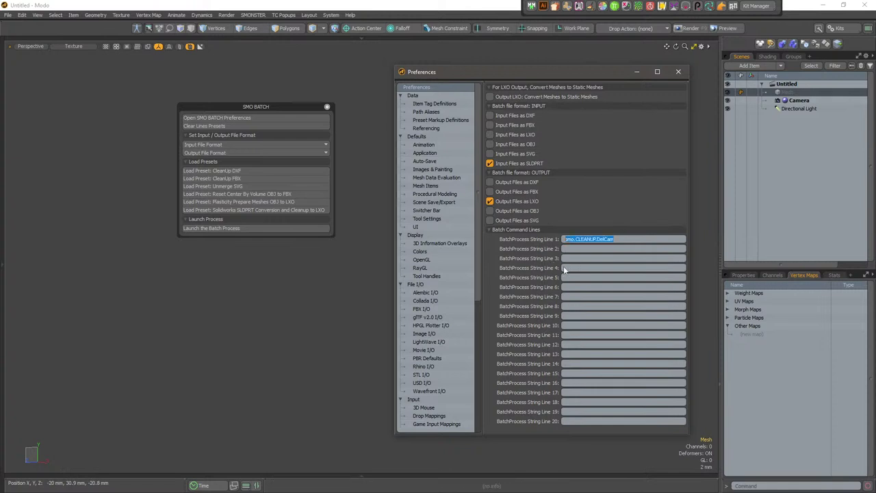
# Set BatchProcess String Line 2 to smo.CLEANUP.DelLight and place the SMO BATCH window beside Preferences
pyautogui.click(595, 254)
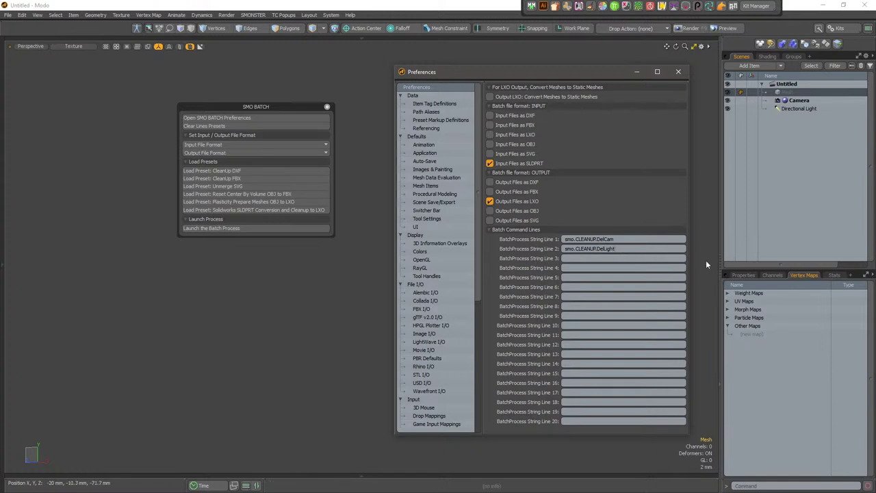
pyautogui.click(636, 249)
pyautogui.click(627, 78)
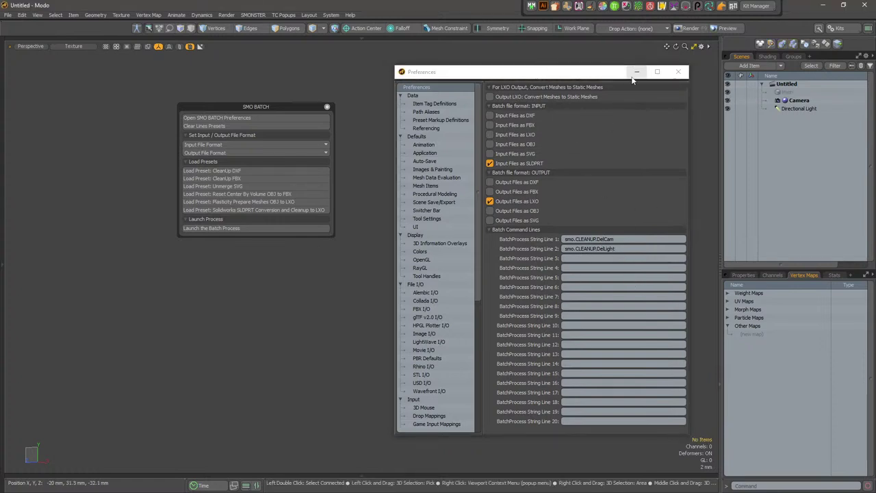
pyautogui.moveTo(622, 248); pyautogui.dragTo(532, 215)
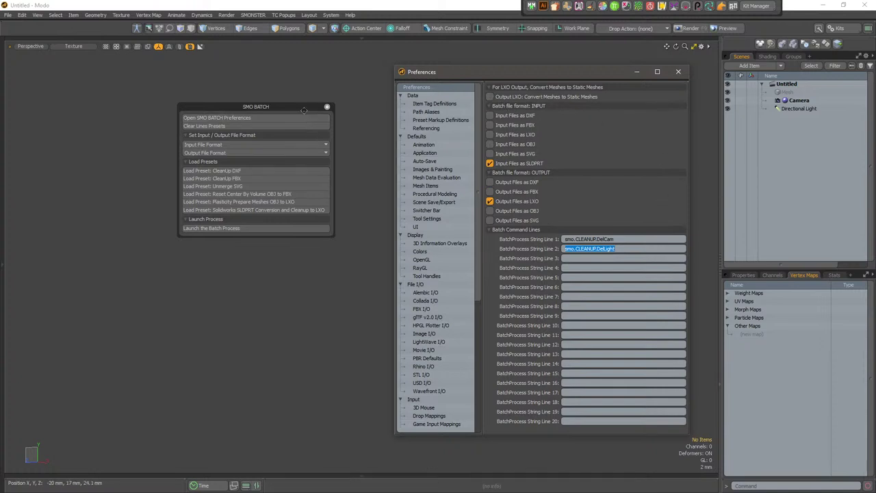
pyautogui.moveTo(322, 107); pyautogui.dragTo(353, 102)
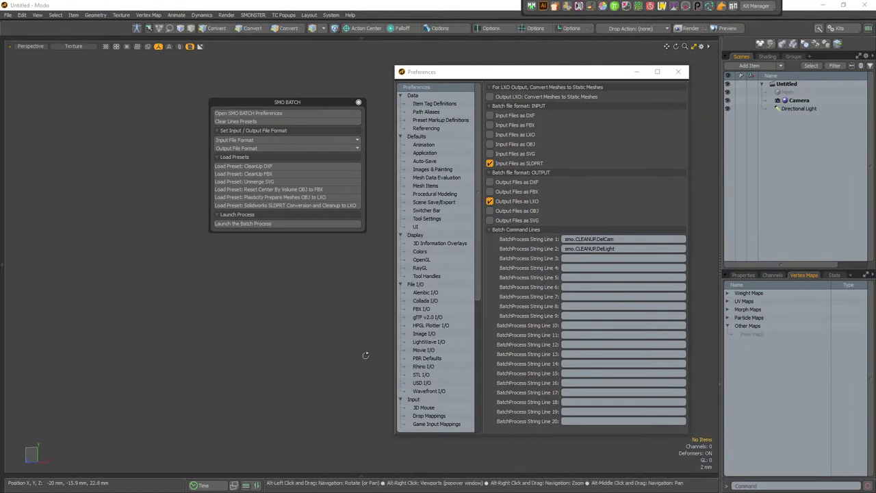
# Switch to File Explorer and permanently delete the LXO output folder inside TEST_SLDPRT
pyautogui.press('alt')
pyautogui.hotkey('alt', 'Tab')
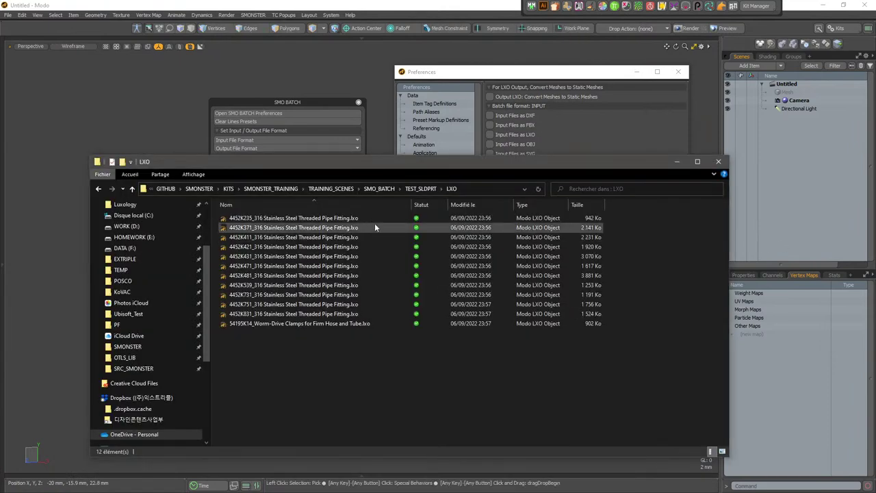
pyautogui.click(423, 189)
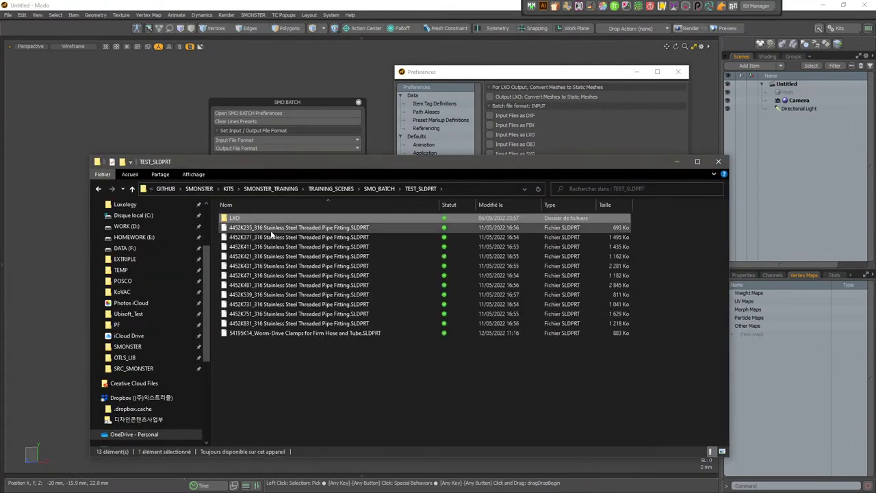
pyautogui.press('Delete')
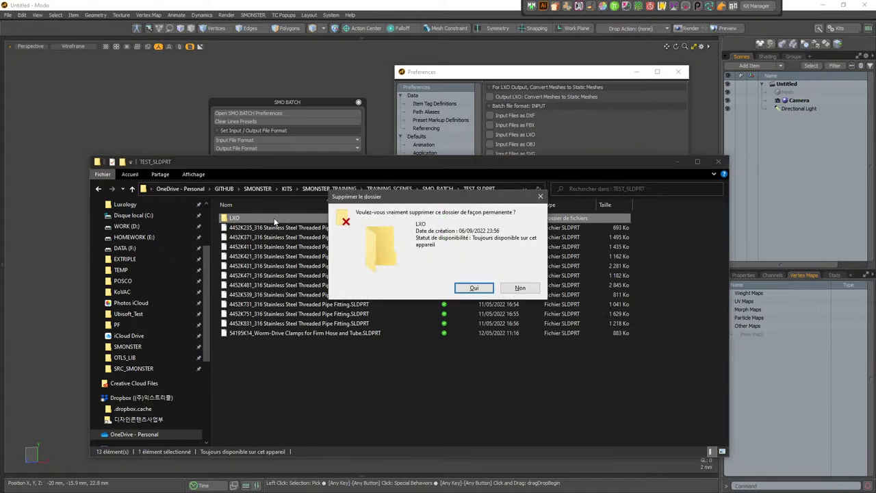
pyautogui.press('Return')
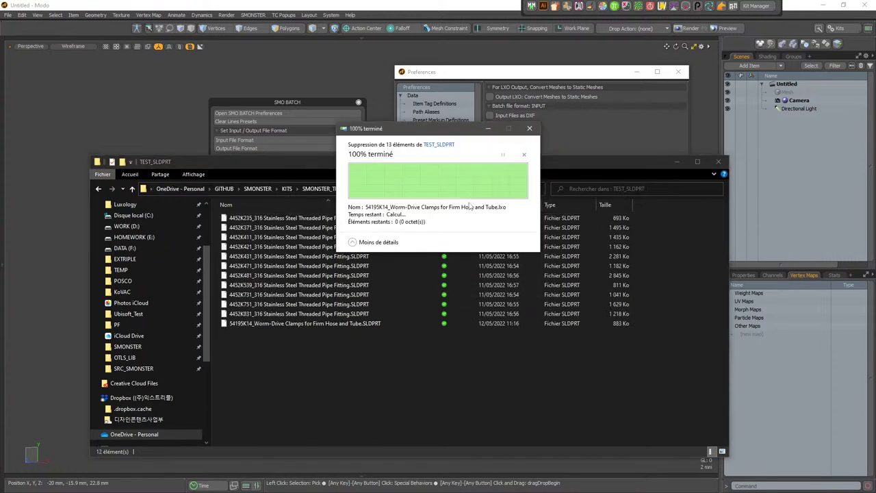
# Return to Modo and launch the batch process on the TEST_SLDPRT folder
pyautogui.click(433, 74)
pyautogui.click(259, 225)
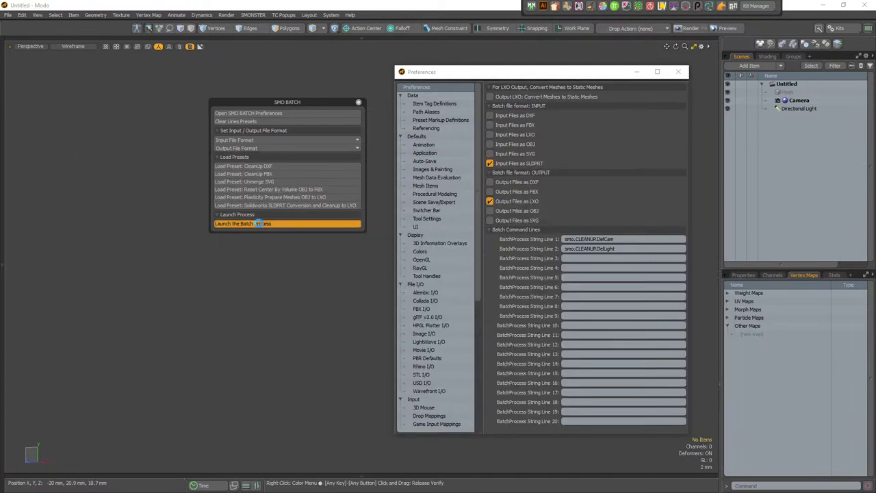
pyautogui.click(404, 183)
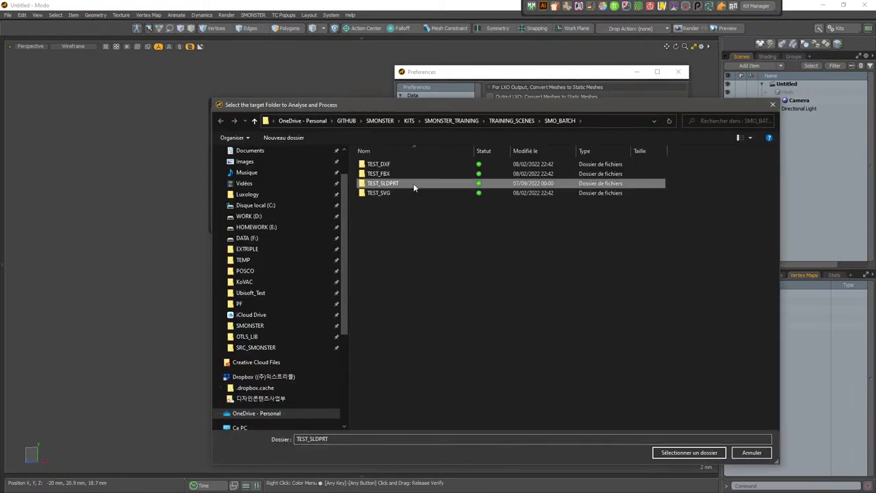
pyautogui.click(689, 452)
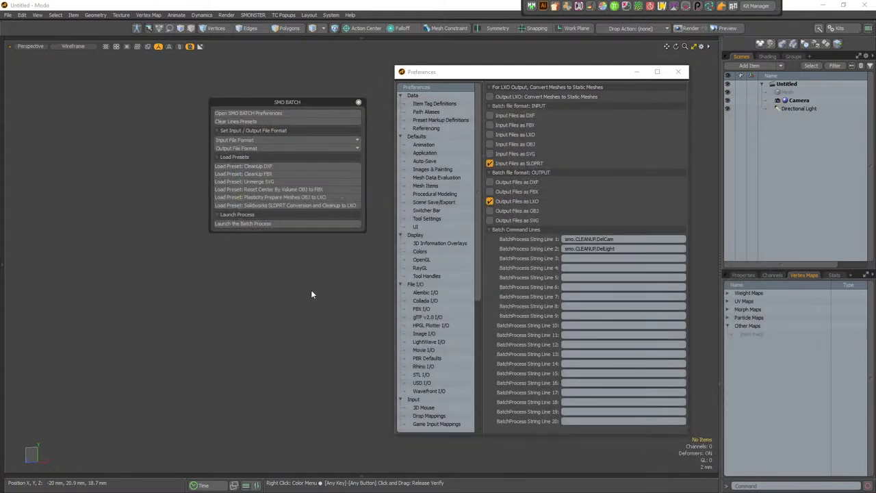
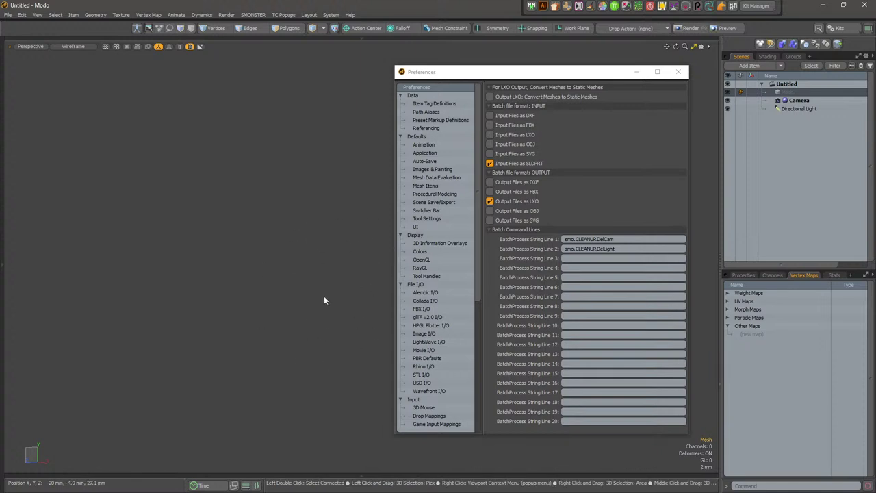
# Open the recent file 4452K831_316 Stainless Steel Threaded Pipe Fitting.lxo from the LXO folder and select its parent group to check the scene's items
pyautogui.moveTo(438, 71); pyautogui.dragTo(235, 75)
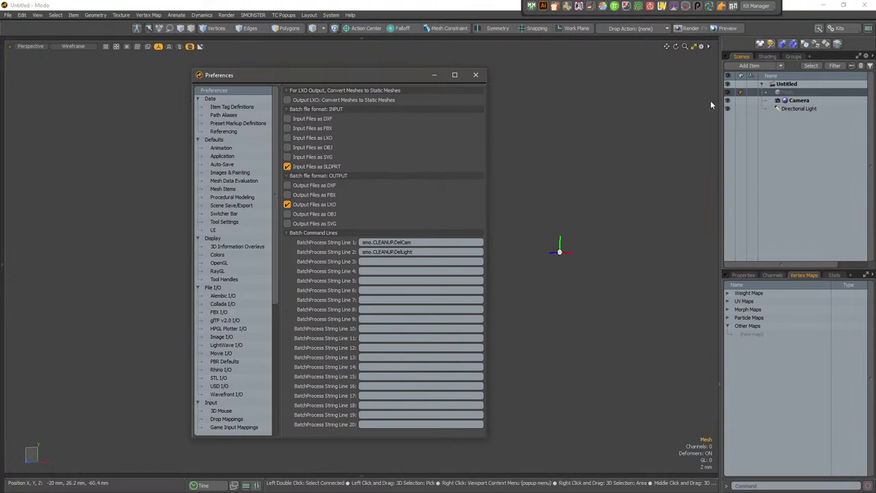
pyautogui.click(7, 15)
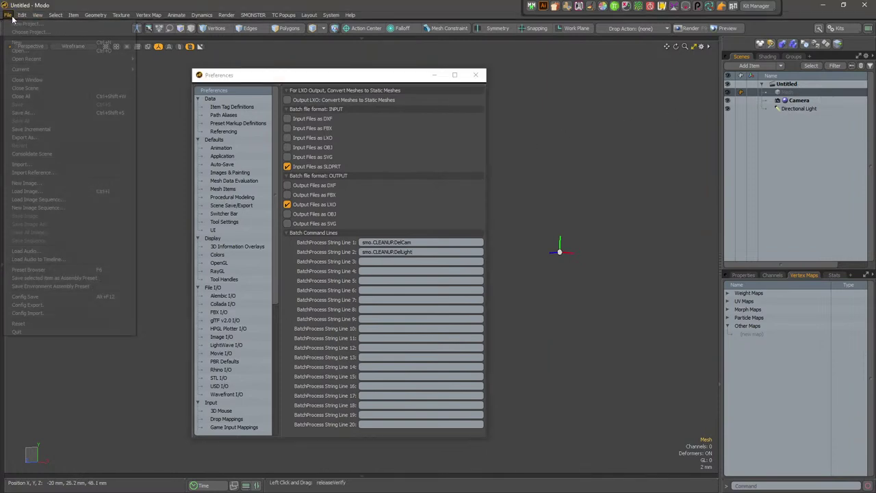
pyautogui.moveTo(50, 57)
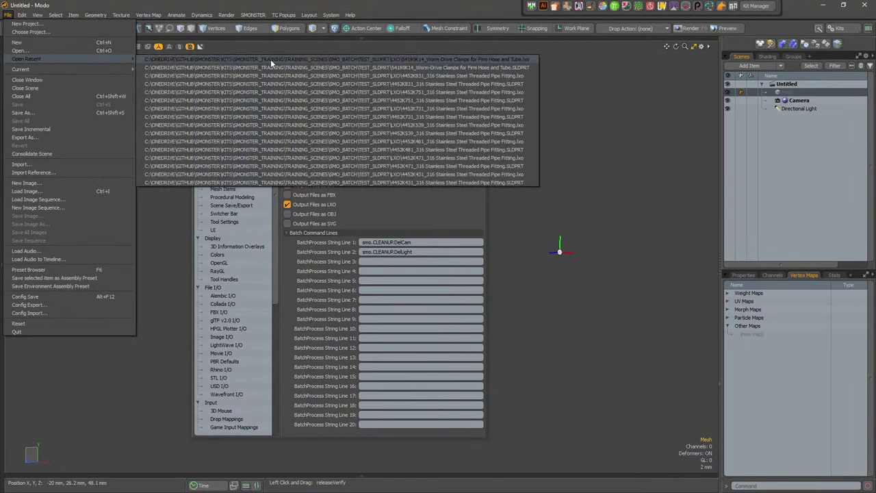
pyautogui.click(525, 76)
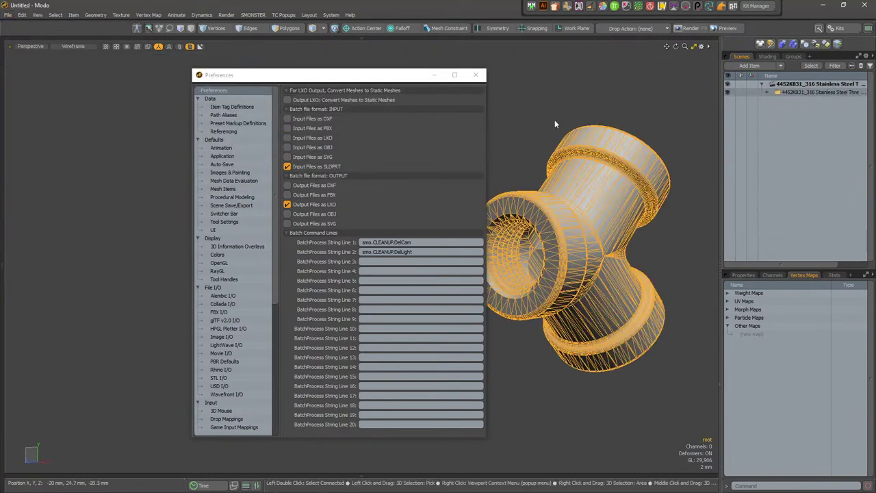
pyautogui.click(777, 93)
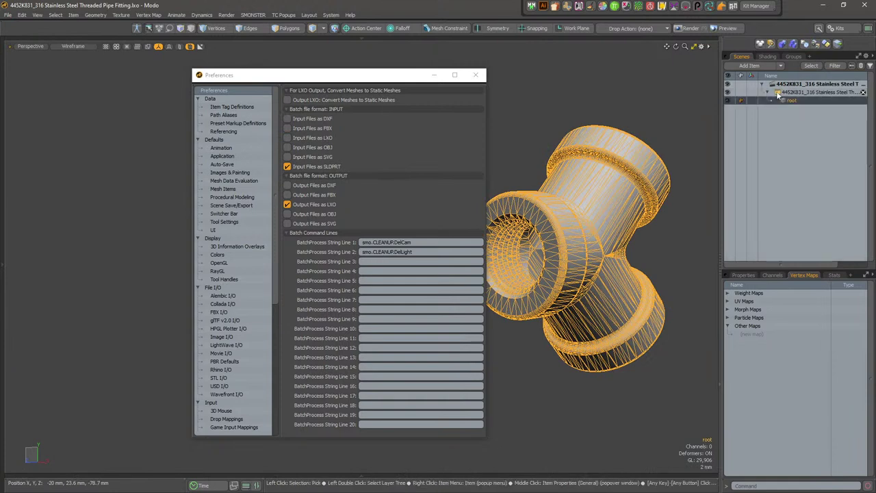
pyautogui.click(821, 91)
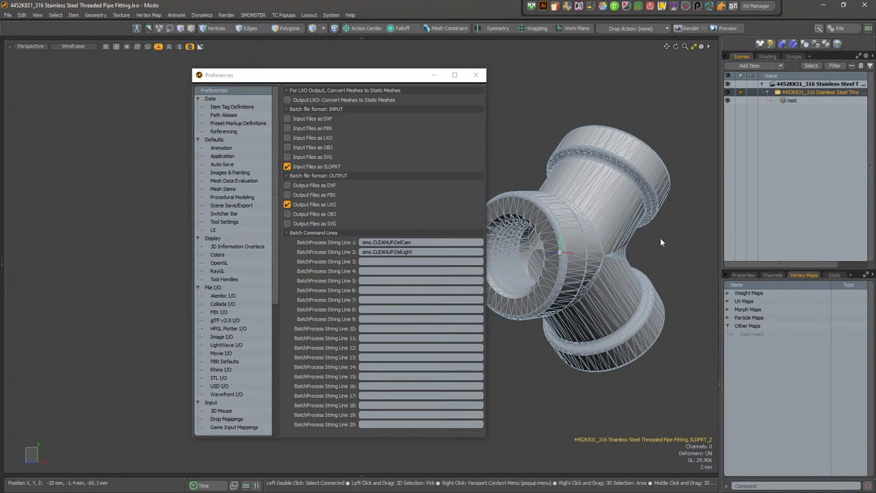
# Move the Preferences window clear of the model, deselect the scene item and open the Command History beside it
pyautogui.click(335, 243)
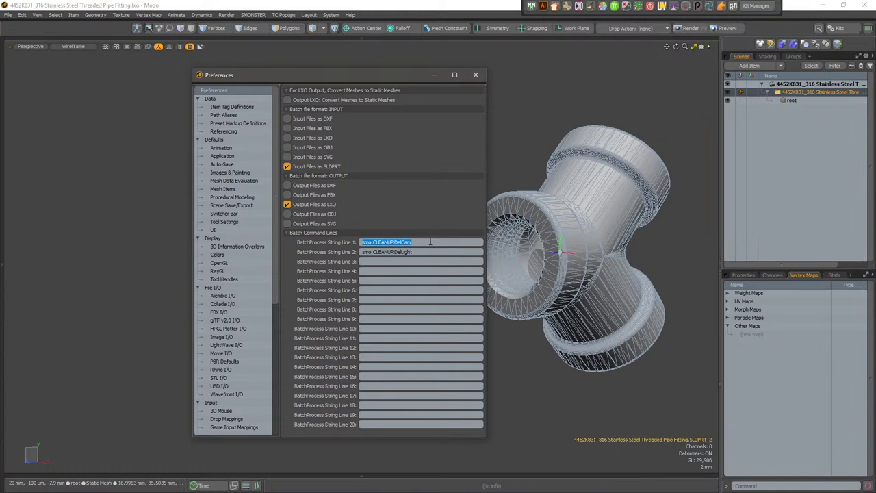
pyautogui.moveTo(342, 75); pyautogui.dragTo(280, 69)
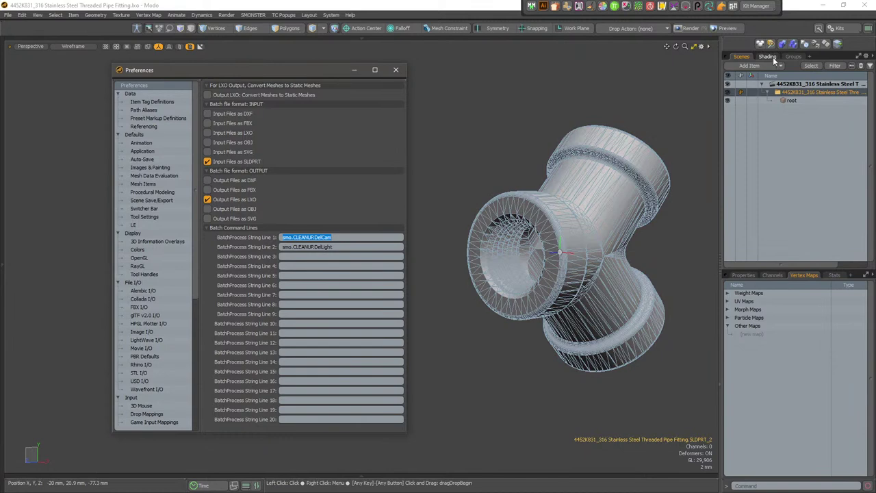
pyautogui.click(346, 255)
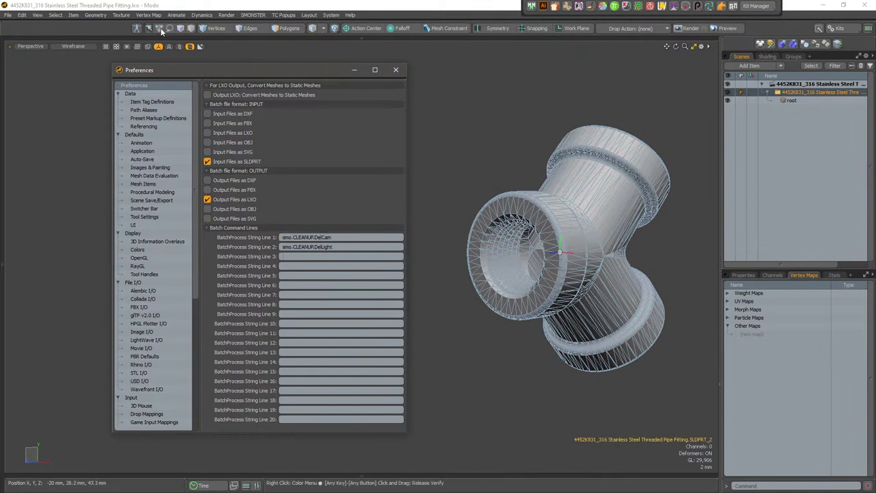
pyautogui.click(454, 195)
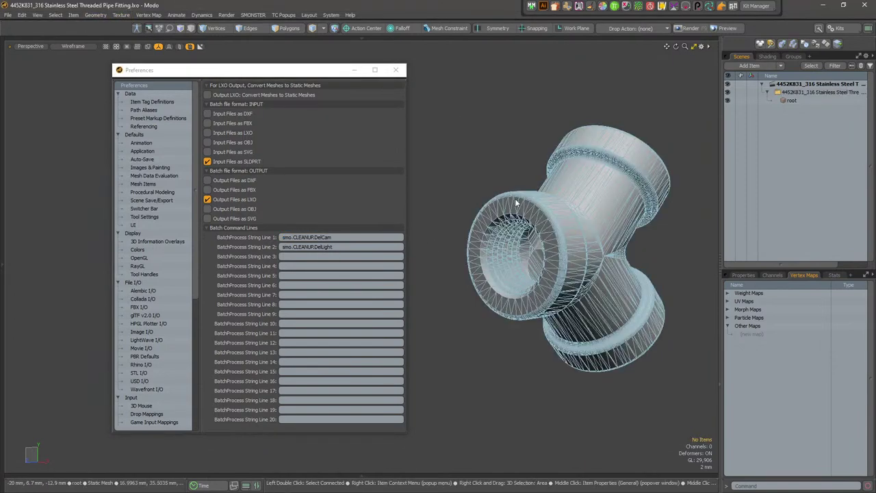
pyautogui.press('F5')
pyautogui.moveTo(443, 226); pyautogui.dragTo(758, 74)
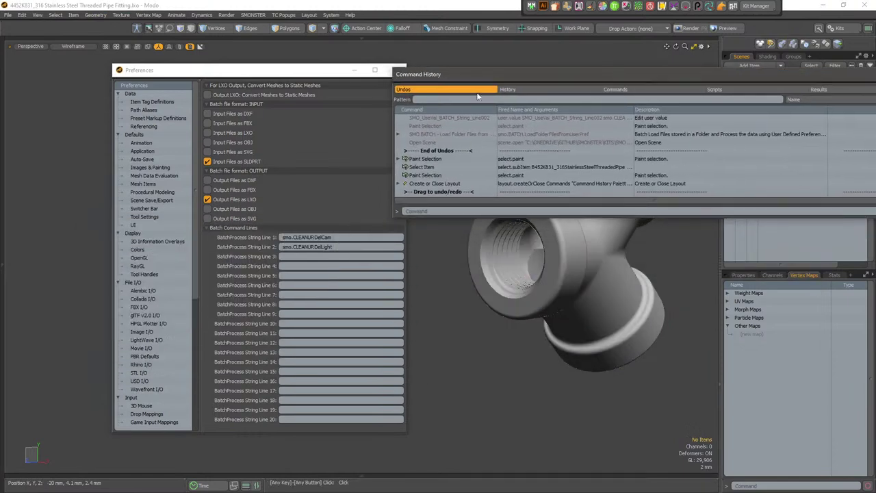
# Run the select-by-item-type command for Meshes so that it is logged in the Command History
pyautogui.click(94, 15)
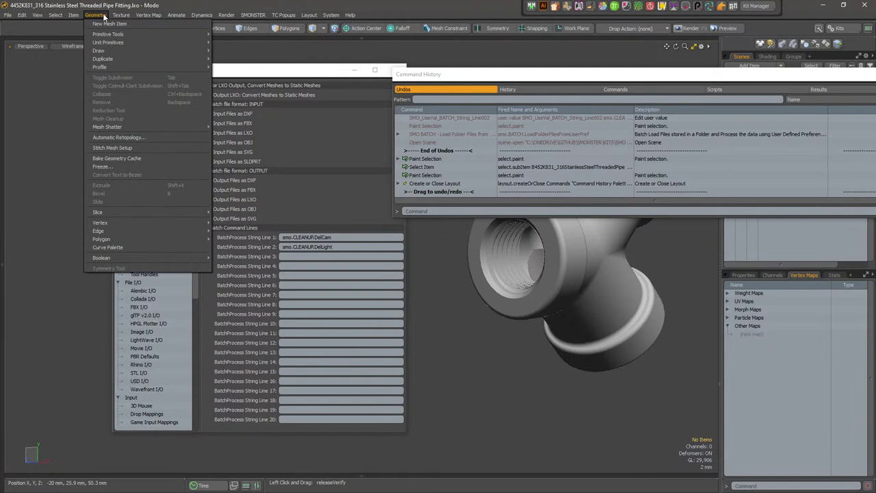
pyautogui.moveTo(73, 15)
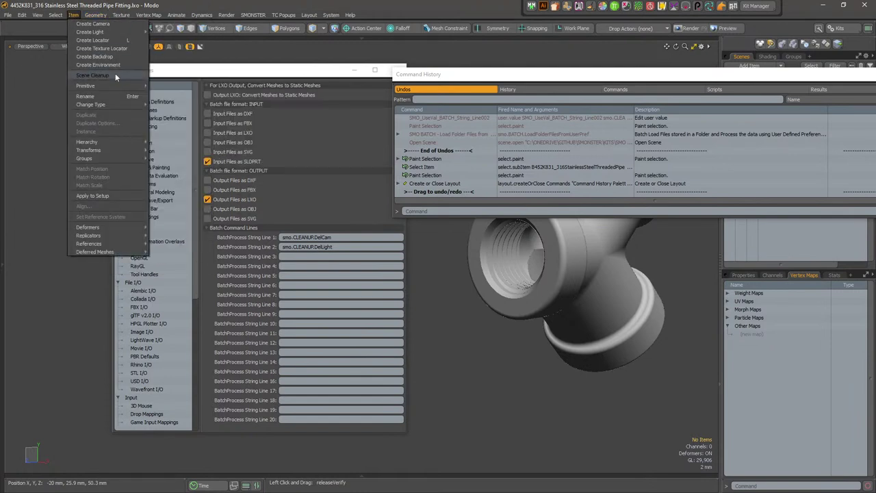
pyautogui.moveTo(121, 103)
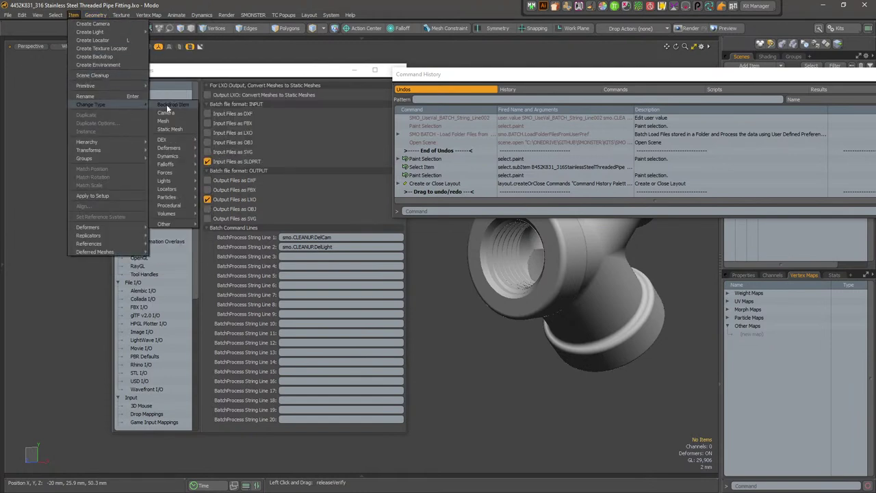
pyautogui.moveTo(115, 139)
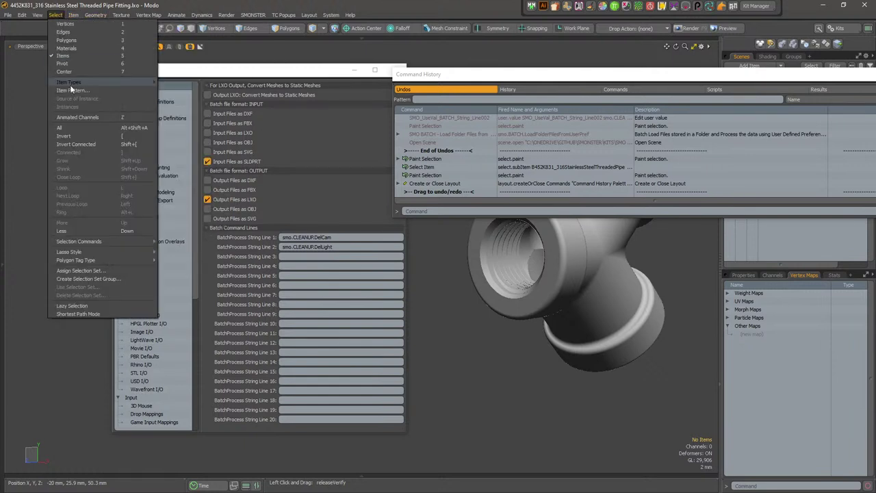
pyautogui.moveTo(70, 85)
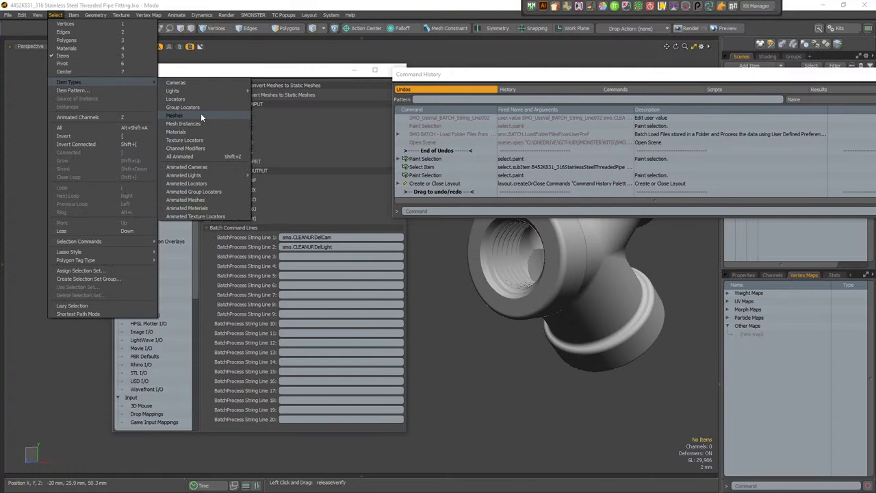
pyautogui.click(201, 115)
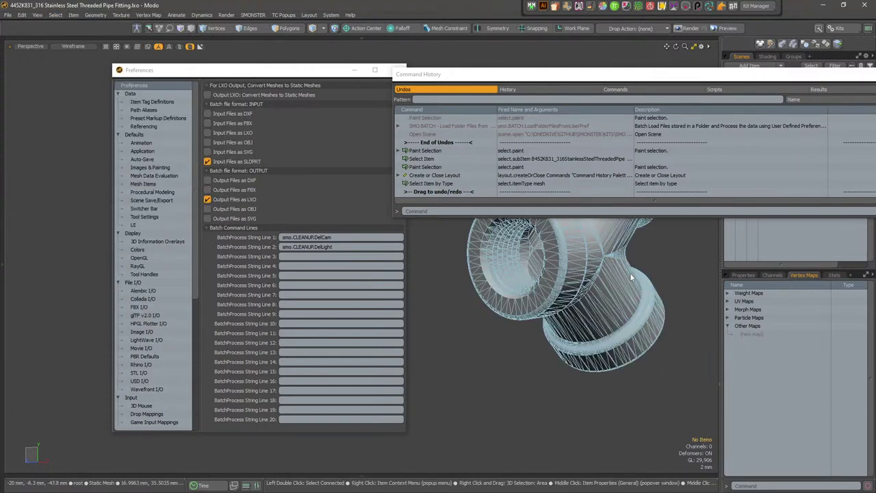
# Move the Command History off the item list and select the root item
pyautogui.moveTo(788, 76); pyautogui.dragTo(561, 139)
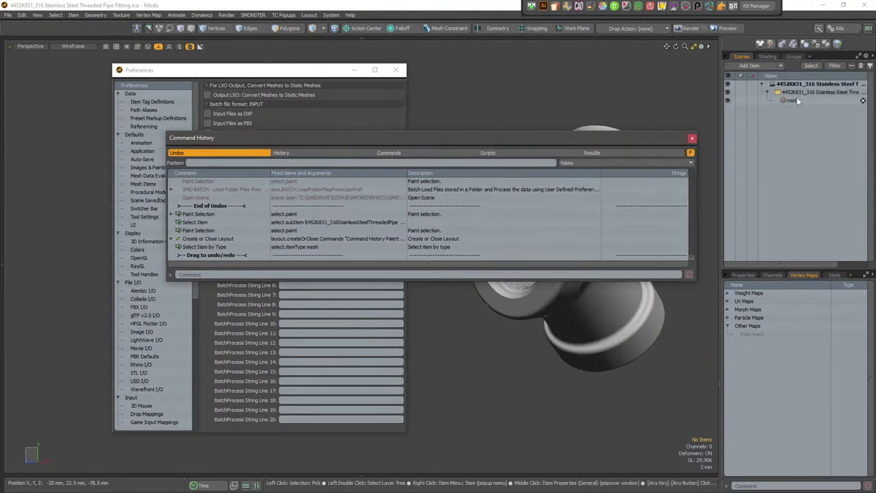
pyautogui.click(794, 100)
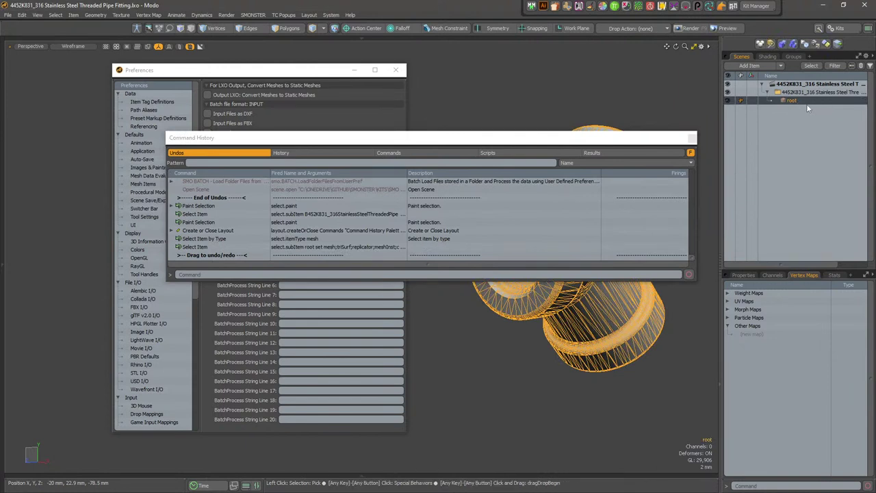
pyautogui.rightClick(808, 102)
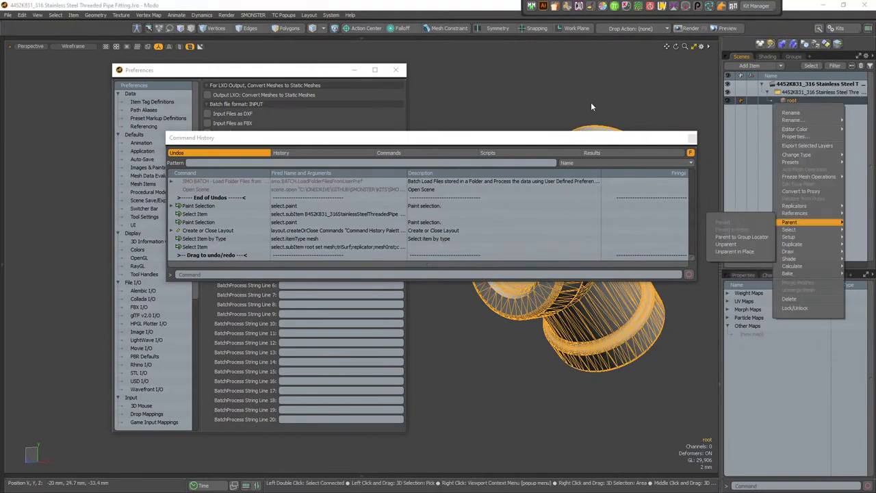
# Turn the LXO output option for converting meshes to static meshes on and back off, moving the Command History out of its way
pyautogui.click(219, 94)
pyautogui.click(220, 95)
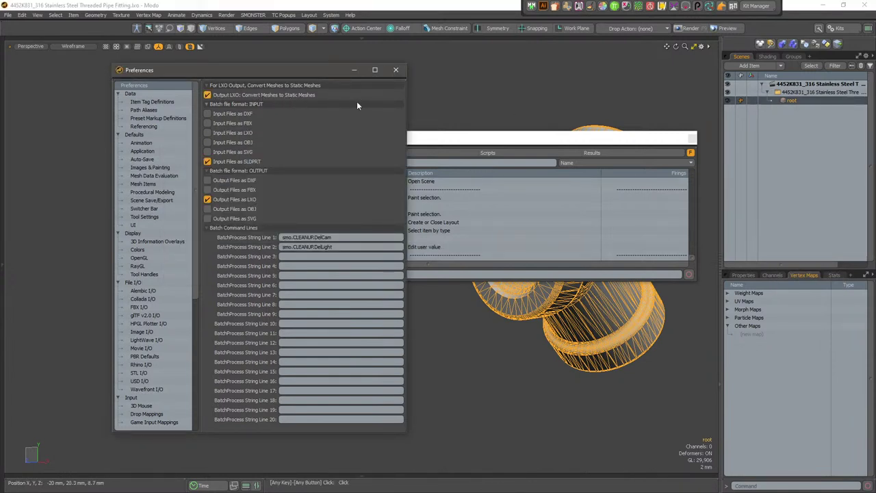
pyautogui.moveTo(554, 137); pyautogui.dragTo(426, 241)
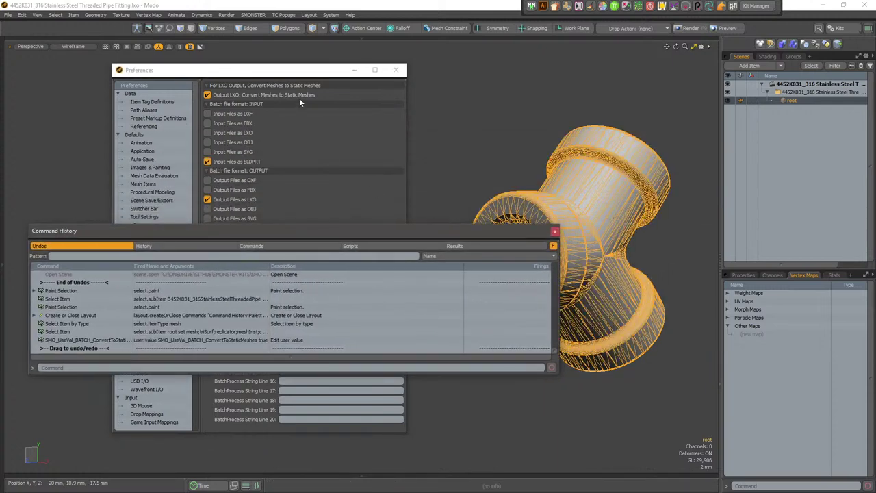
pyautogui.click(291, 97)
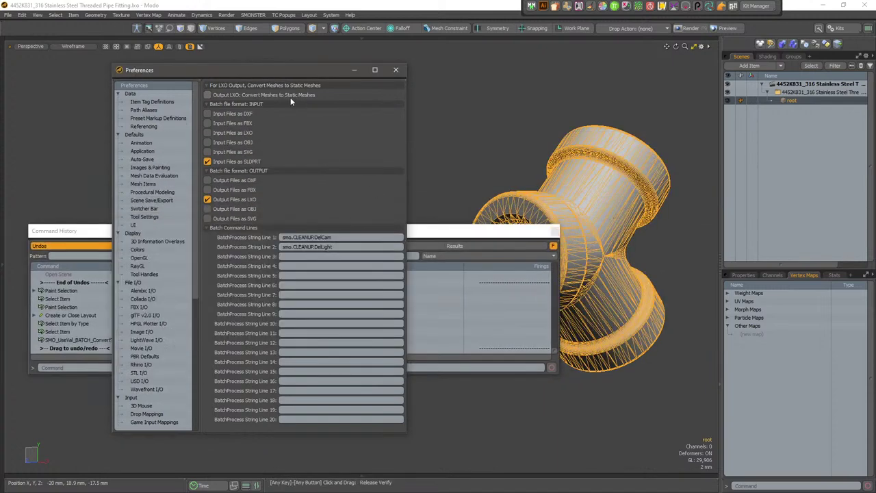
# Change the type of the root item to Mesh
pyautogui.rightClick(809, 102)
pyautogui.click(849, 102)
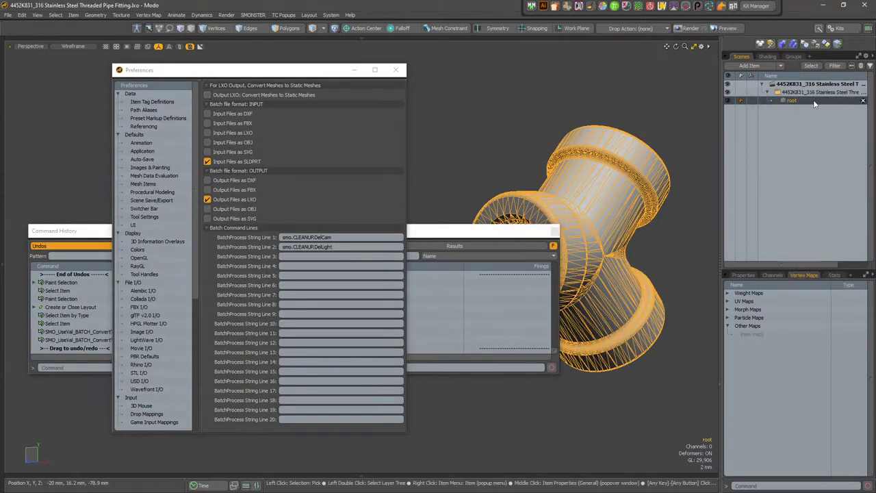
pyautogui.rightClick(815, 103)
pyautogui.moveTo(817, 156)
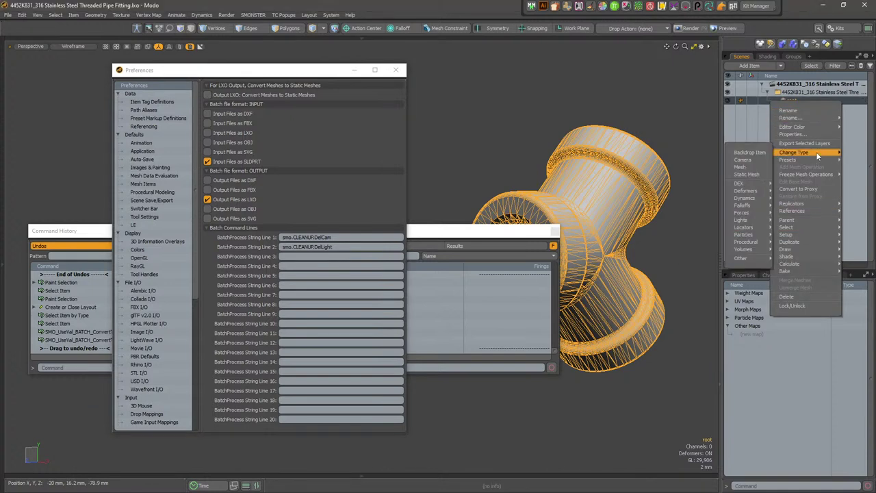
pyautogui.click(749, 174)
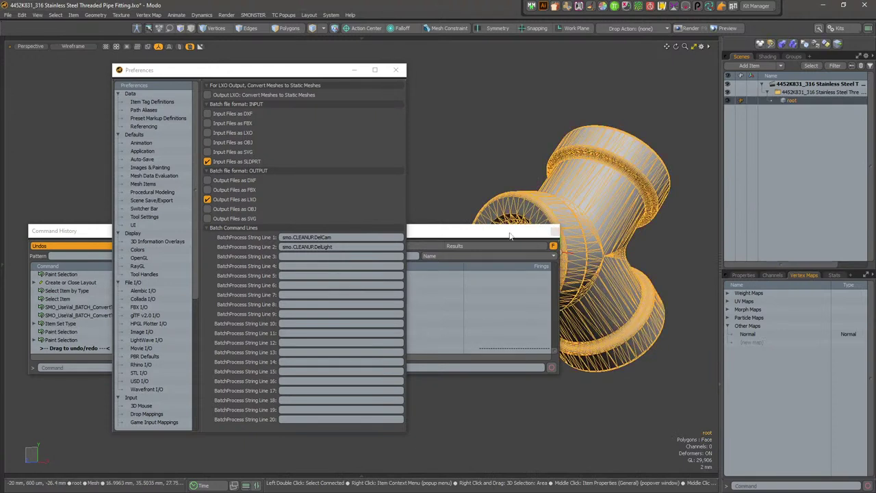
# Expand the imported material groups in the Shader Tree, widen the name column to read them and close the Command History
pyautogui.click(512, 235)
pyautogui.click(768, 56)
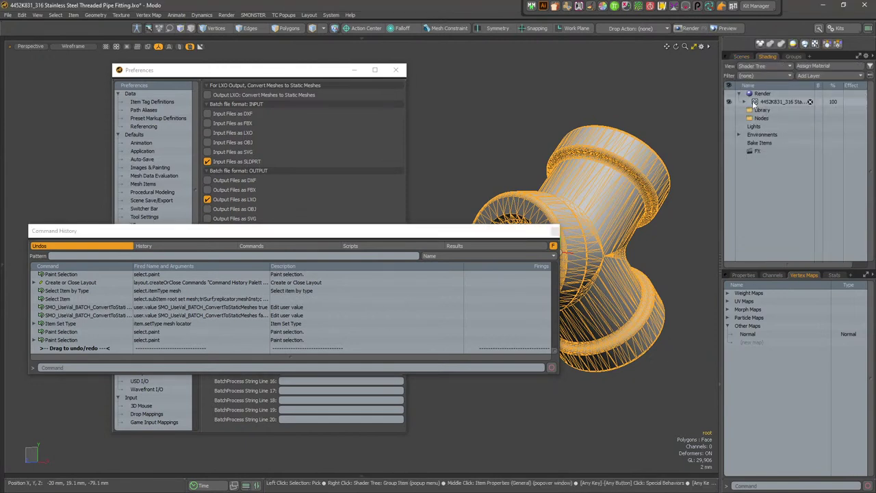
pyautogui.click(745, 101)
pyautogui.click(755, 111)
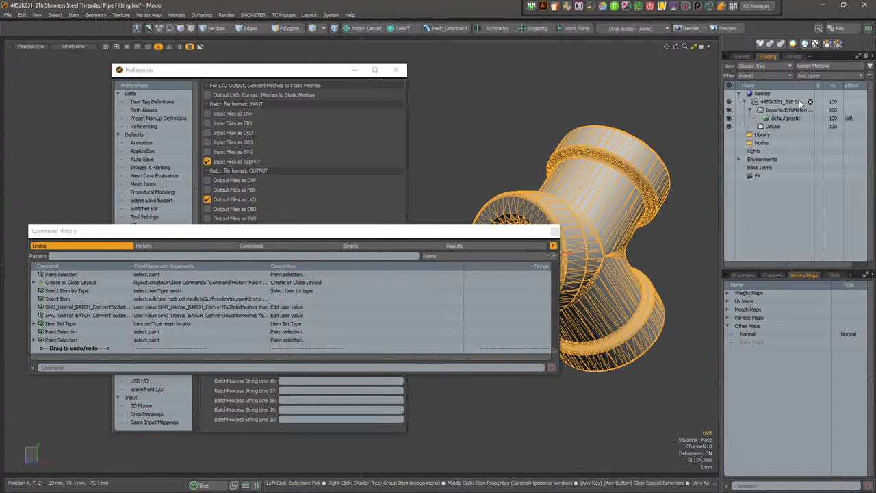
pyautogui.moveTo(816, 85)
pyautogui.mouseDown()
pyautogui.moveTo(839, 86)
pyautogui.moveTo(831, 85)
pyautogui.mouseUp()
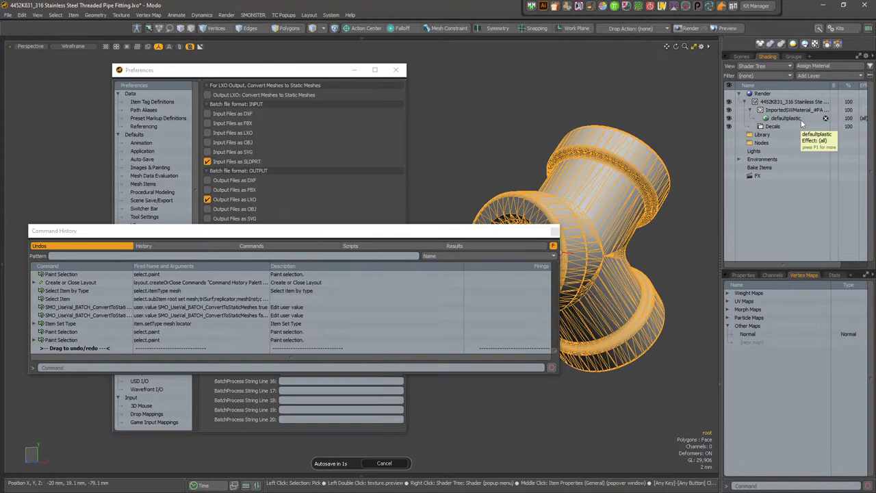
pyautogui.click(555, 231)
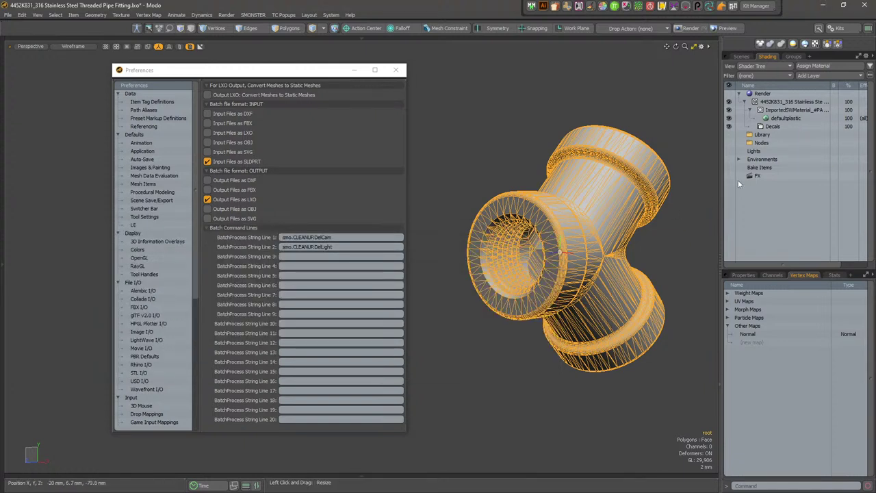
# Examine the first two batch command lines and the layer types that can be added to the Shader Tree
pyautogui.click(824, 74)
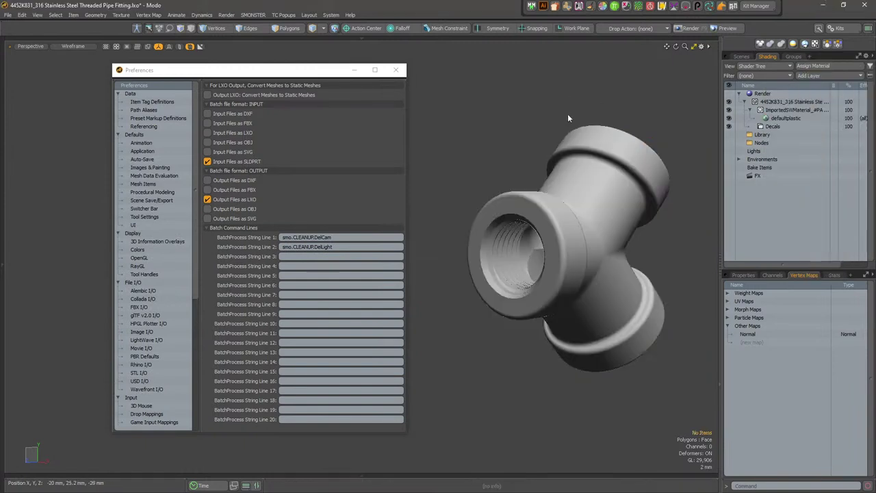
pyautogui.moveTo(345, 247); pyautogui.dragTo(248, 247)
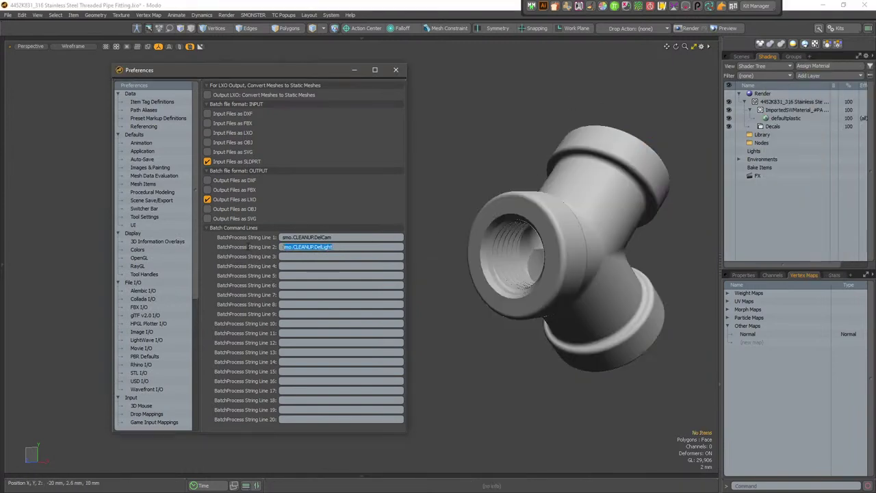
pyautogui.click(340, 237)
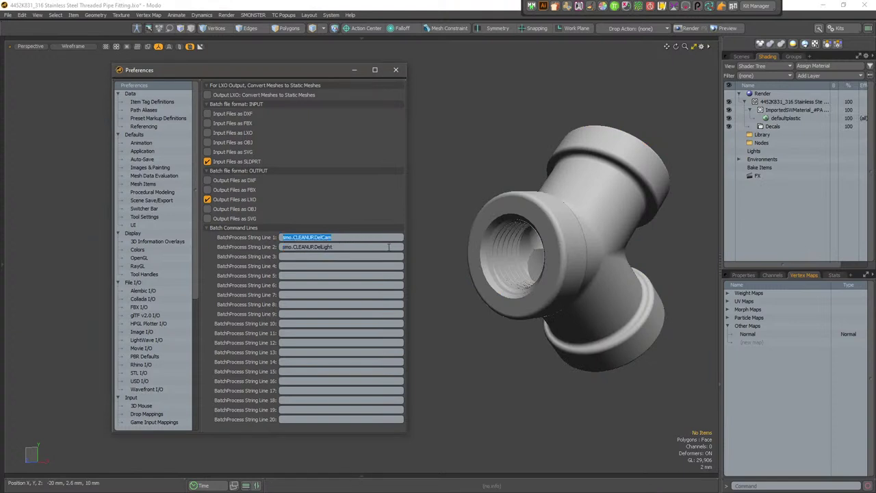
pyautogui.press('Tab')
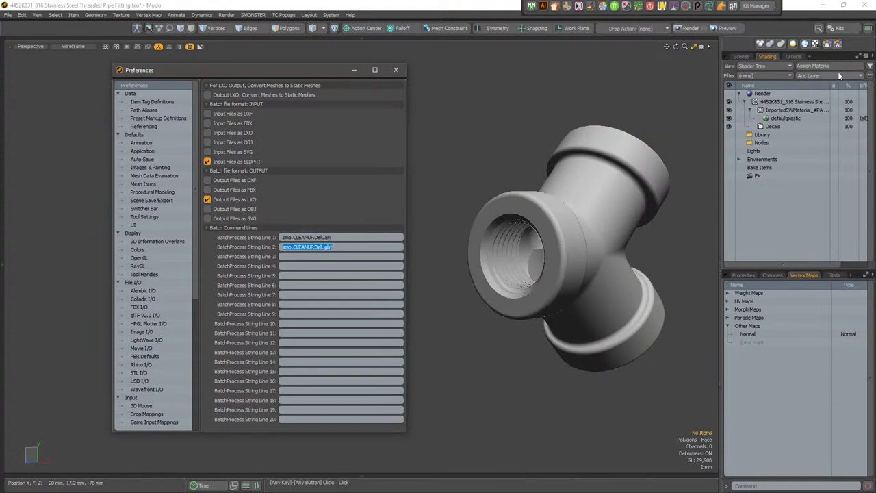
pyautogui.click(830, 74)
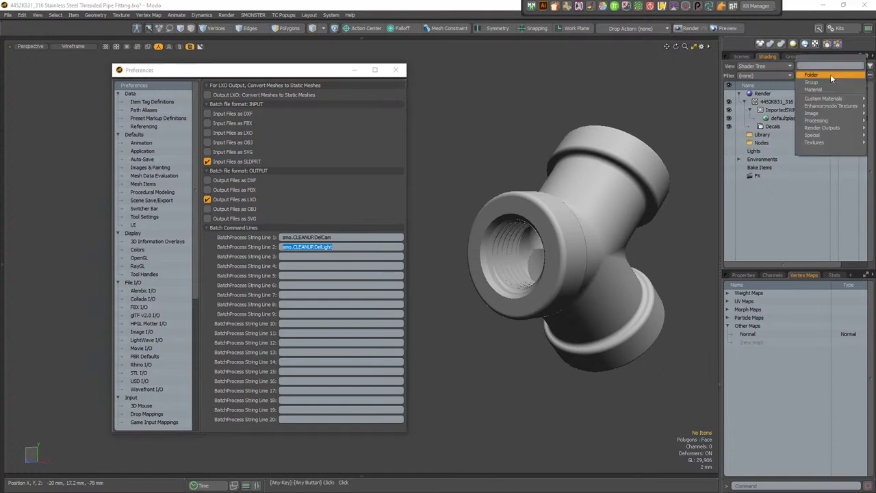
pyautogui.click(550, 117)
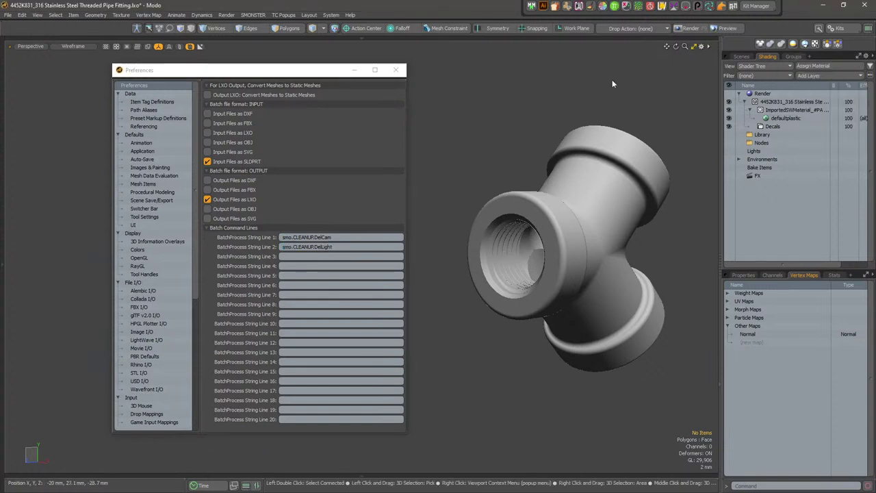
pyautogui.click(836, 76)
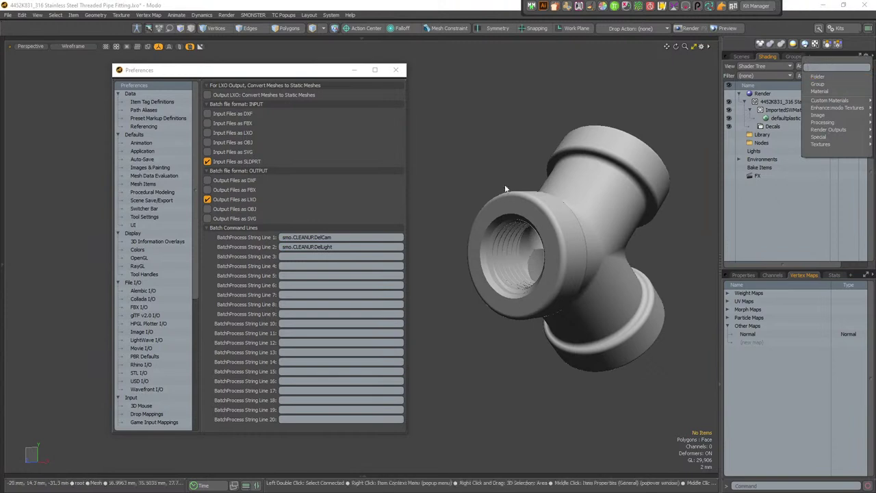
pyautogui.click(339, 245)
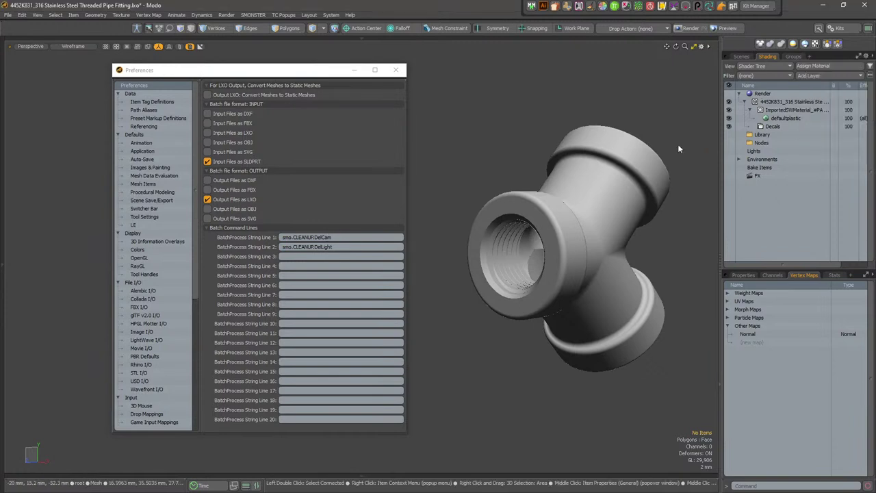
pyautogui.click(812, 76)
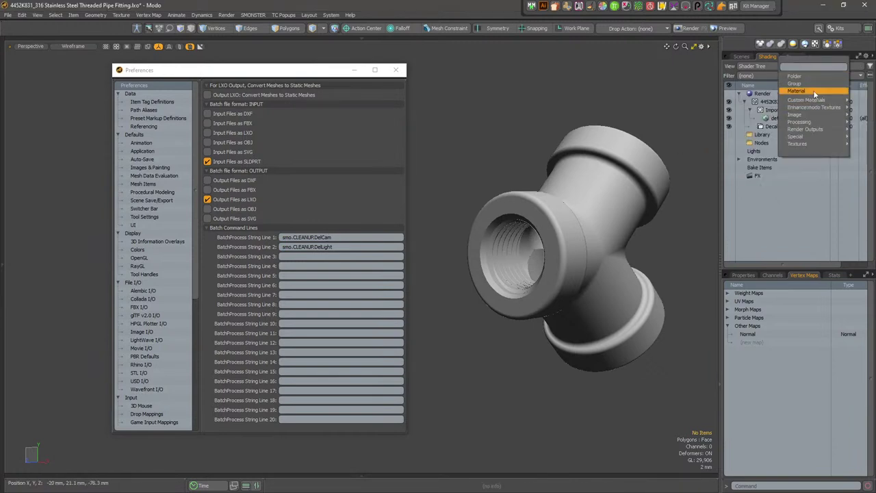
pyautogui.click(540, 96)
# Reopen the Command History, narrow its window and place it beside the Preferences with the undo list showing
pyautogui.press('F5')
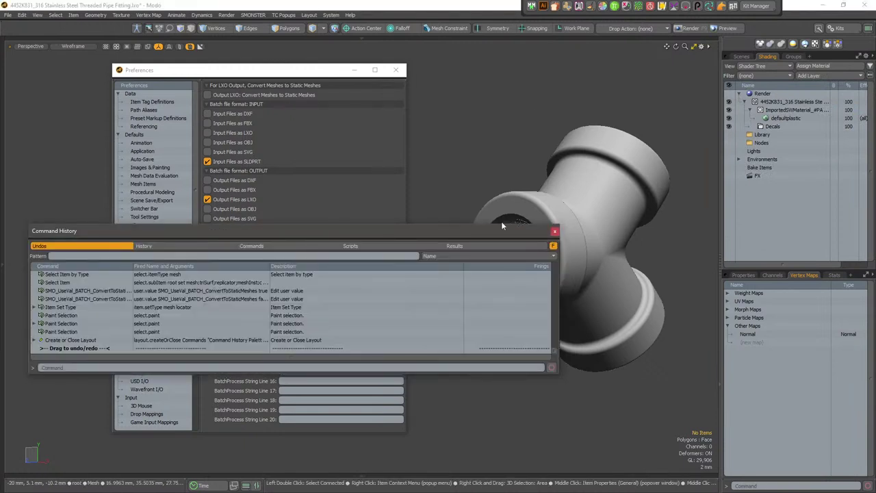
pyautogui.moveTo(484, 233); pyautogui.dragTo(580, 274)
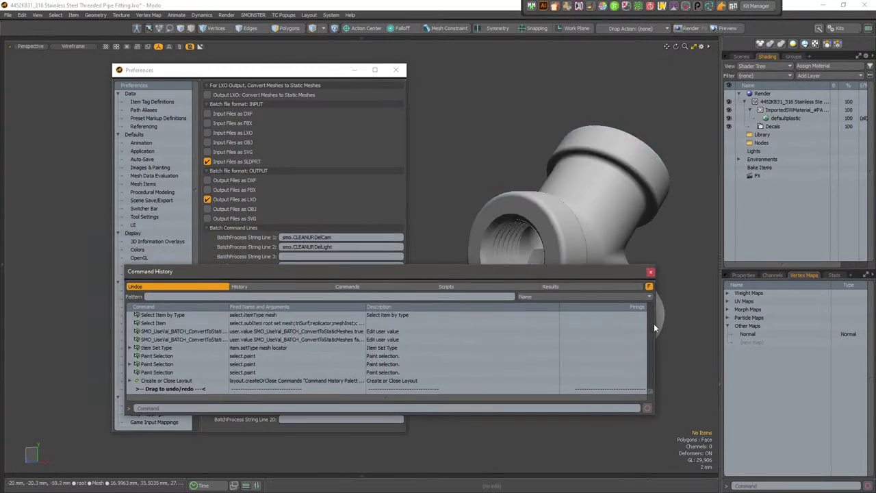
pyautogui.moveTo(655, 323); pyautogui.dragTo(430, 296)
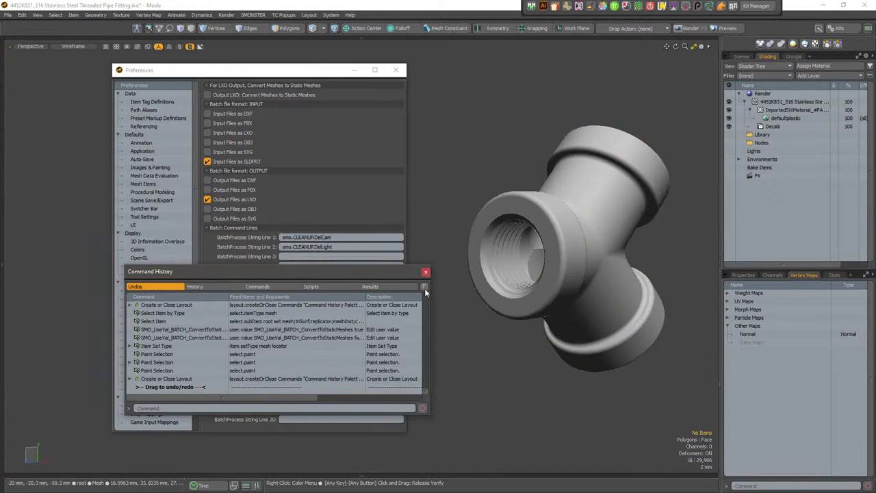
pyautogui.moveTo(255, 272); pyautogui.dragTo(547, 294)
pyautogui.click(516, 303)
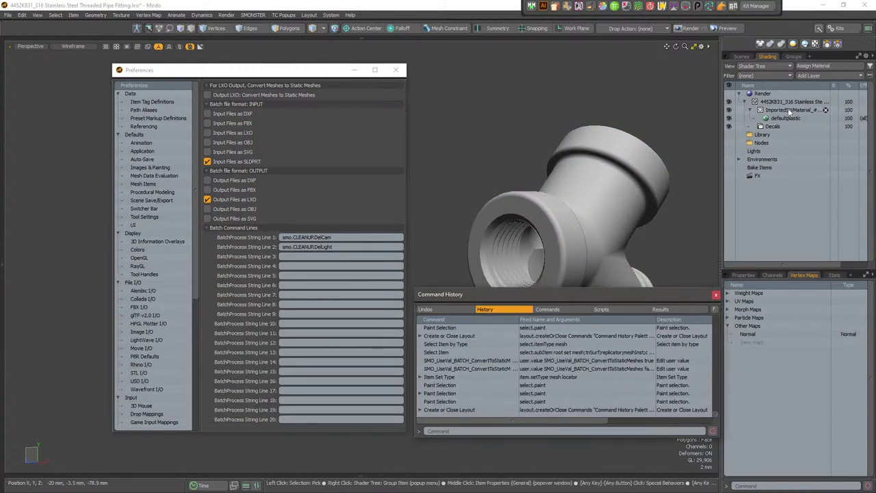
pyautogui.click(462, 312)
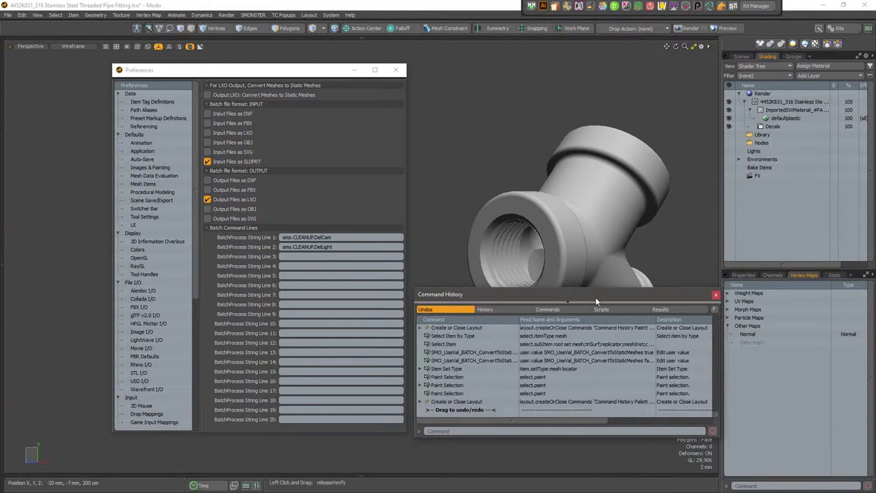
# Add a Shader layer to the Shader Tree, finding it with the search word "shader"
pyautogui.click(849, 76)
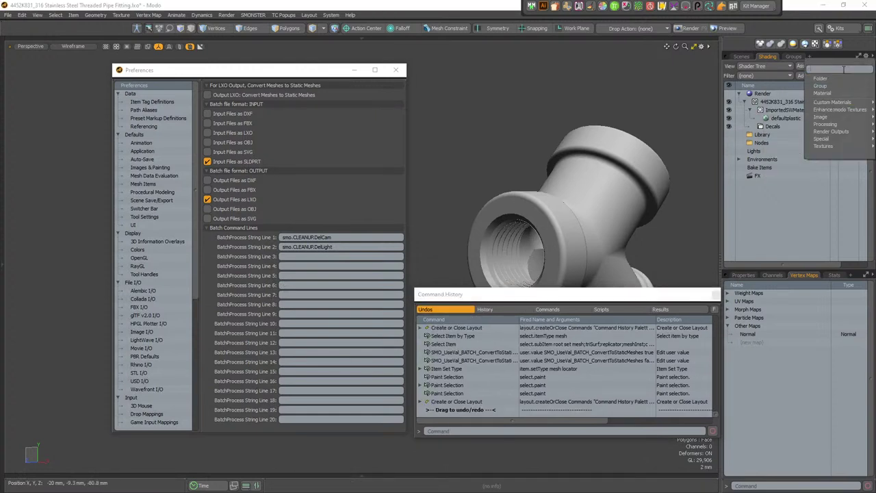
pyautogui.write('shader')
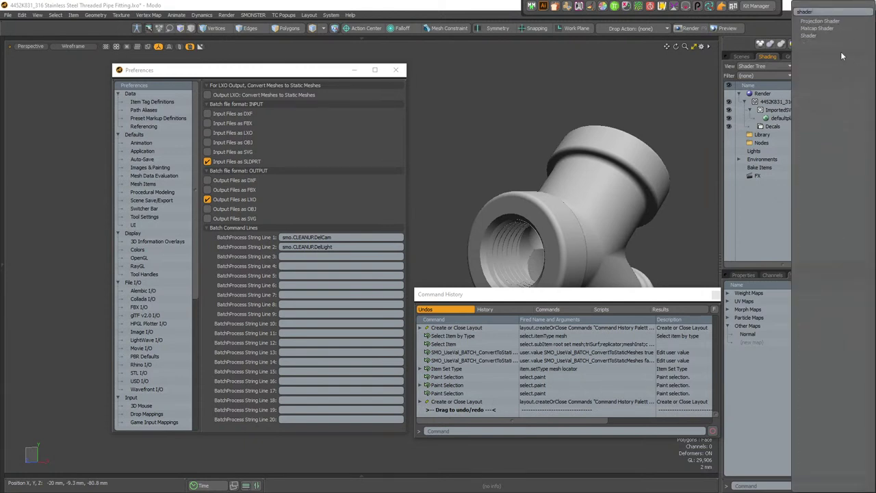
pyautogui.click(823, 37)
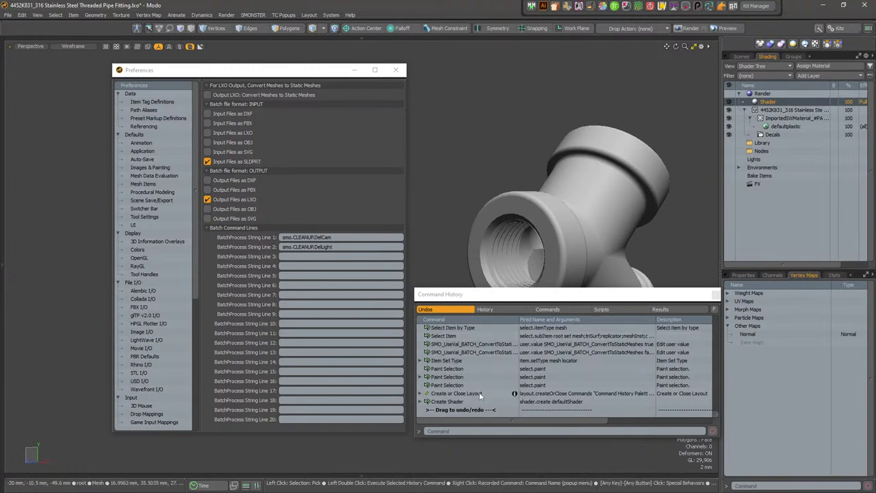
# Copy the recorded Create Shader command, shader.create defaultShader, into BatchProcess String Line 3
pyautogui.click(462, 402)
pyautogui.click(499, 430)
pyautogui.hotkey('ctrl', 'c')
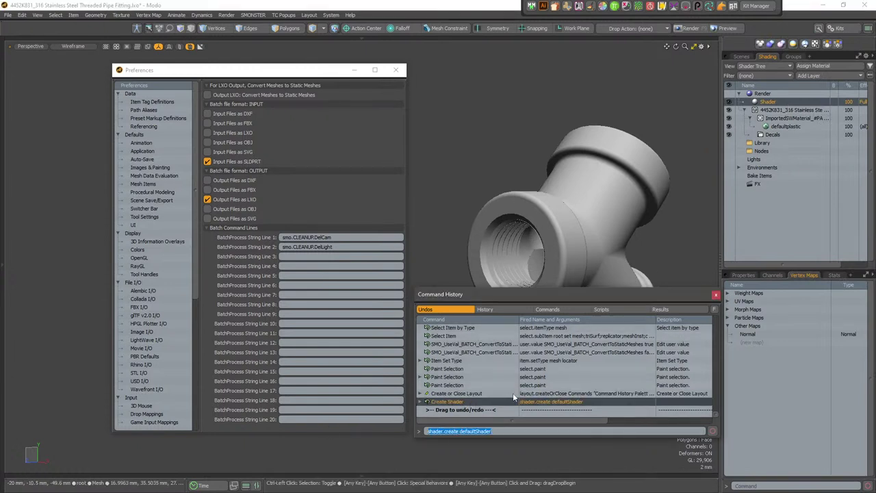
pyautogui.click(310, 257)
pyautogui.hotkey('ctrl', 'v')
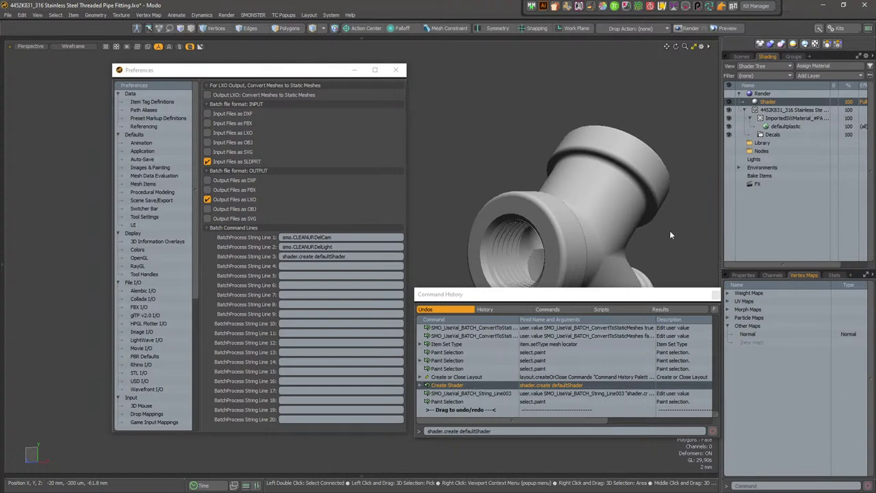
pyautogui.click(370, 257)
pyautogui.click(340, 247)
pyautogui.click(327, 237)
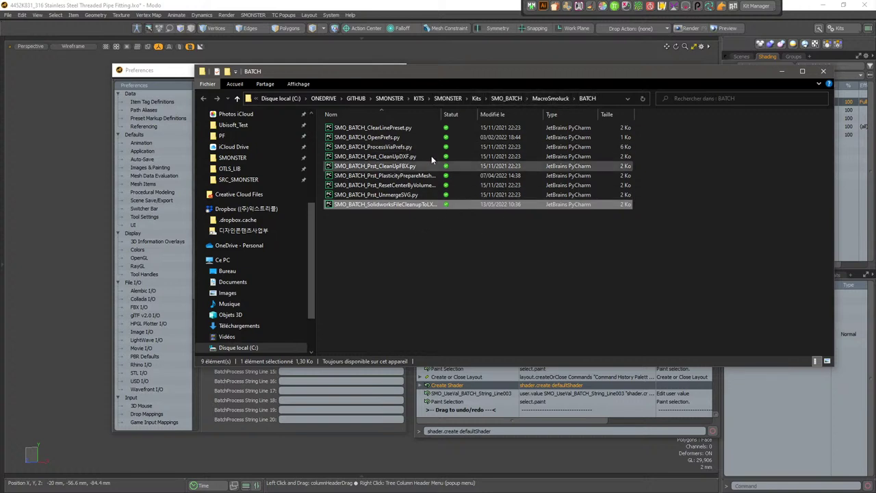
# Open SMO_BATCH_SolidworksFileCleanupToLXO.py in Notepad++ and arrange the editor and Preferences windows side by side
pyautogui.rightClick(427, 205)
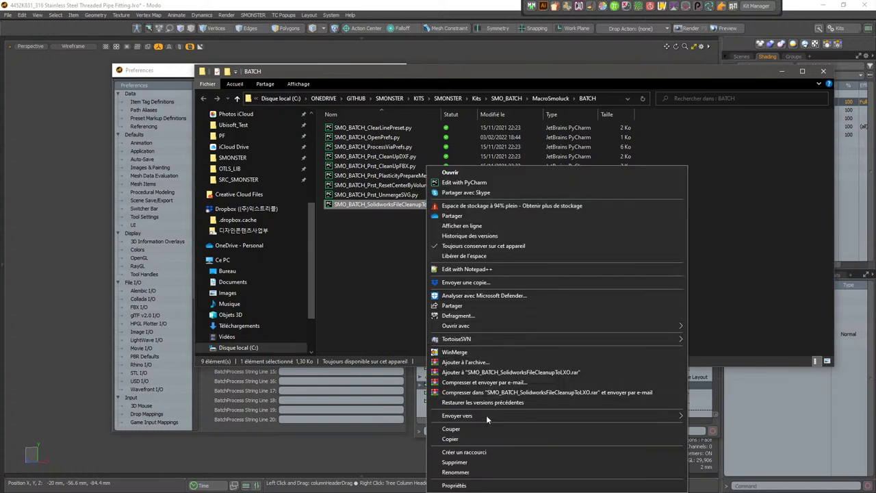
pyautogui.click(498, 268)
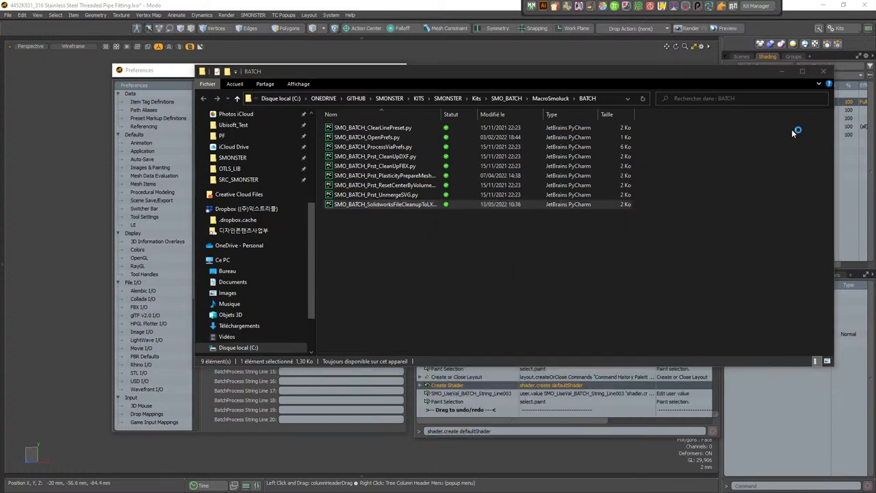
pyautogui.click(782, 71)
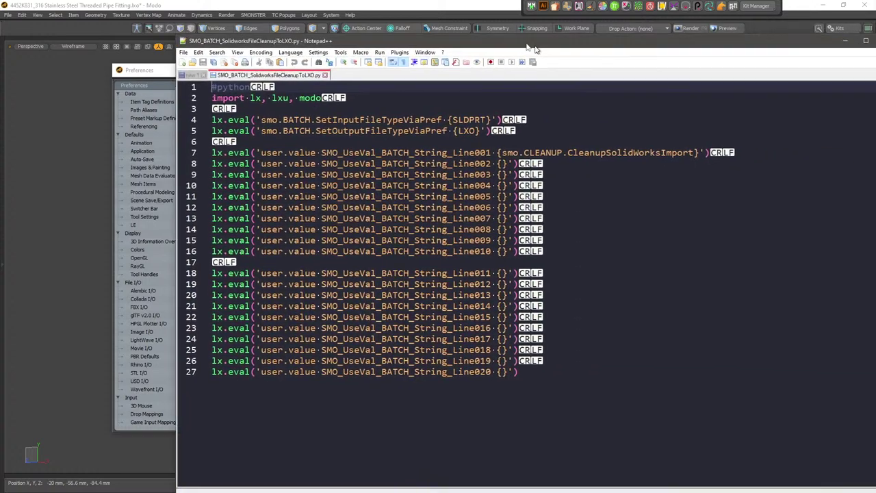
pyautogui.moveTo(529, 44); pyautogui.dragTo(461, 17)
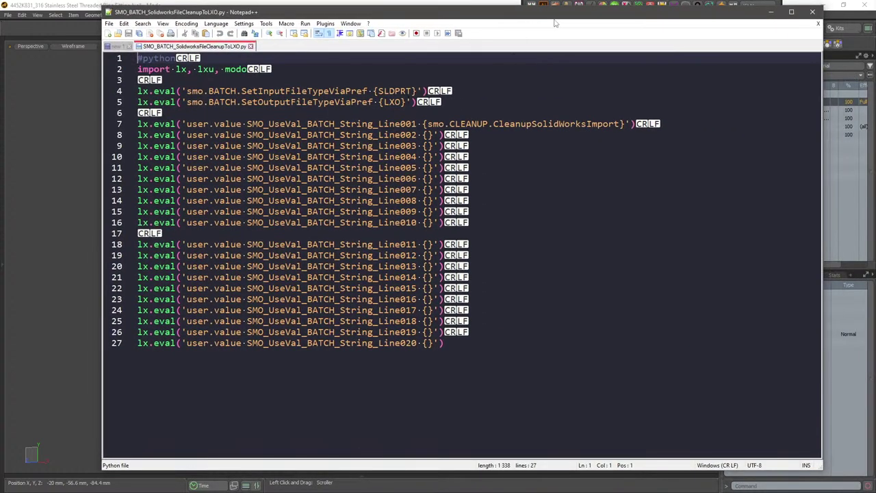
pyautogui.moveTo(451, 14); pyautogui.dragTo(661, 21)
pyautogui.click(299, 69)
pyautogui.moveTo(299, 69); pyautogui.dragTo(250, 59)
pyautogui.click(296, 226)
pyautogui.click(205, 232)
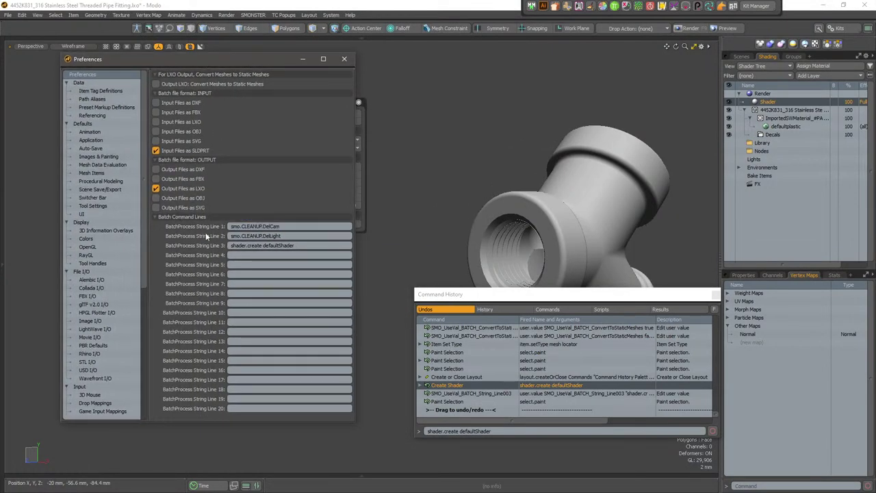
# Try the shader.create defaultShader command as the Line002 value in the cleanup script, undo the paste and return to Modo
pyautogui.click(307, 236)
pyautogui.click(305, 246)
pyautogui.hotkey('ctrl', 'c')
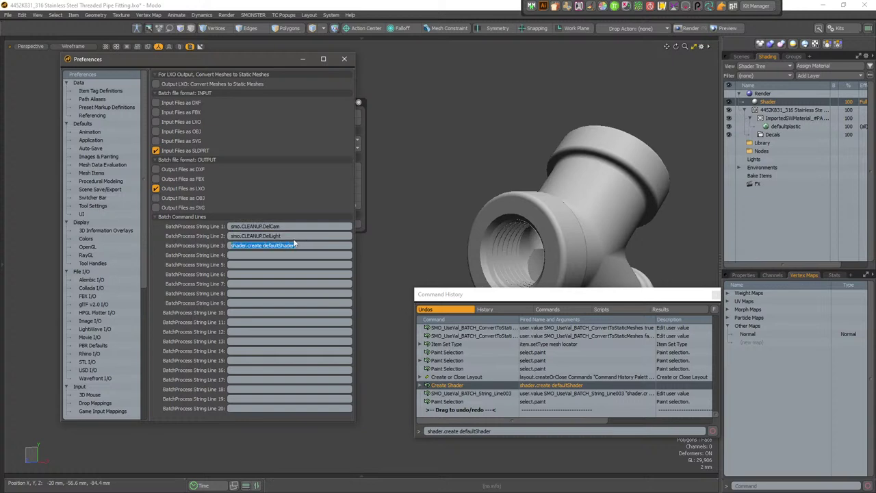
pyautogui.hotkey('alt', 'Tab')
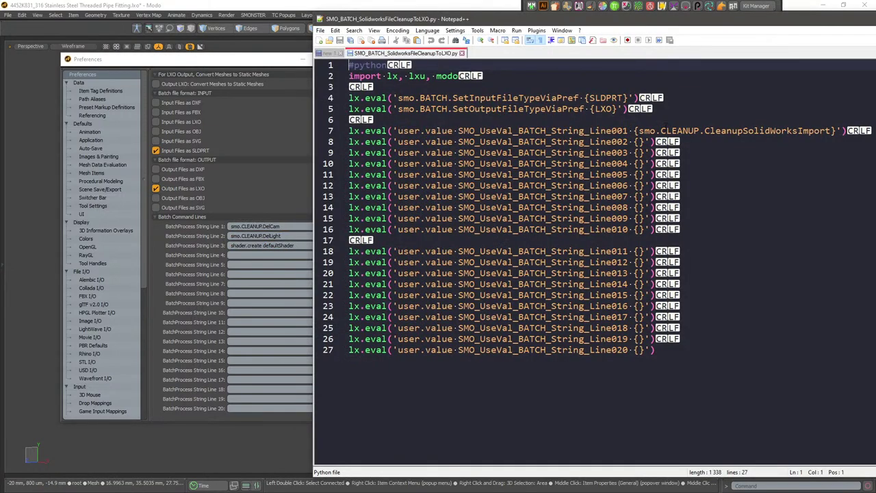
pyautogui.click(639, 152)
pyautogui.click(638, 143)
pyautogui.press('Right')
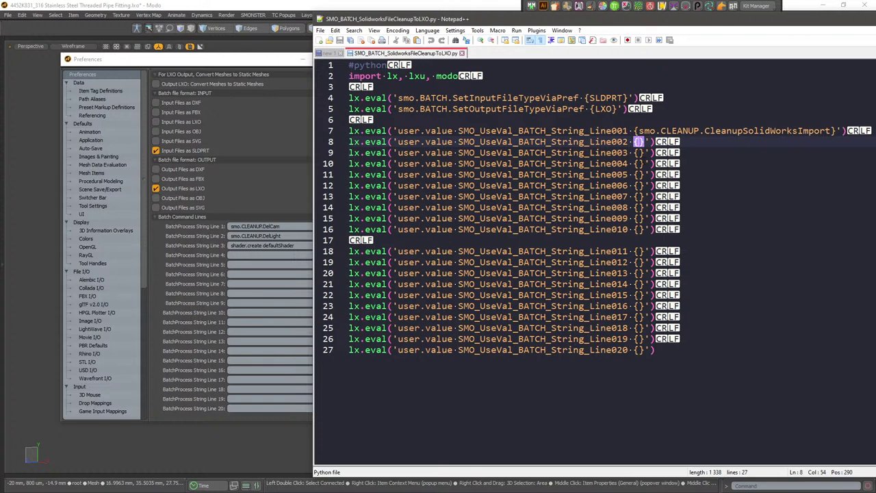
pyautogui.hotkey('ctrl', 'v')
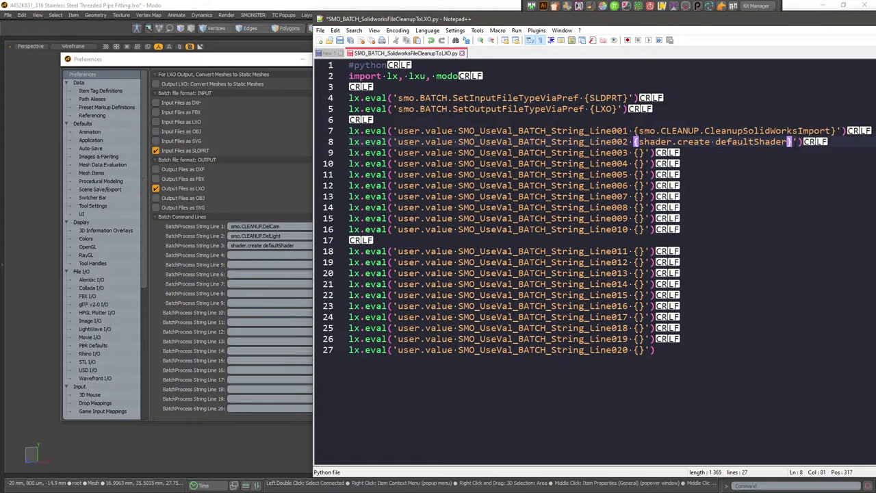
pyautogui.hotkey('ctrl', 'z')
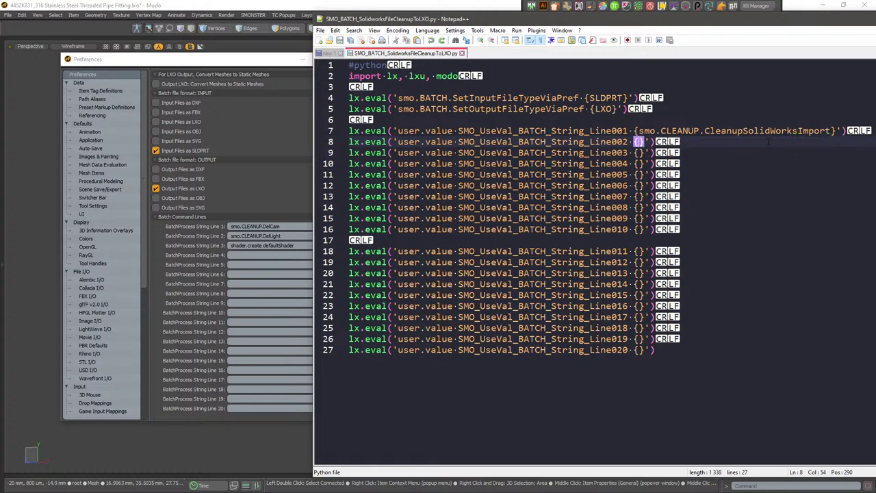
pyautogui.click(766, 142)
pyautogui.click(236, 57)
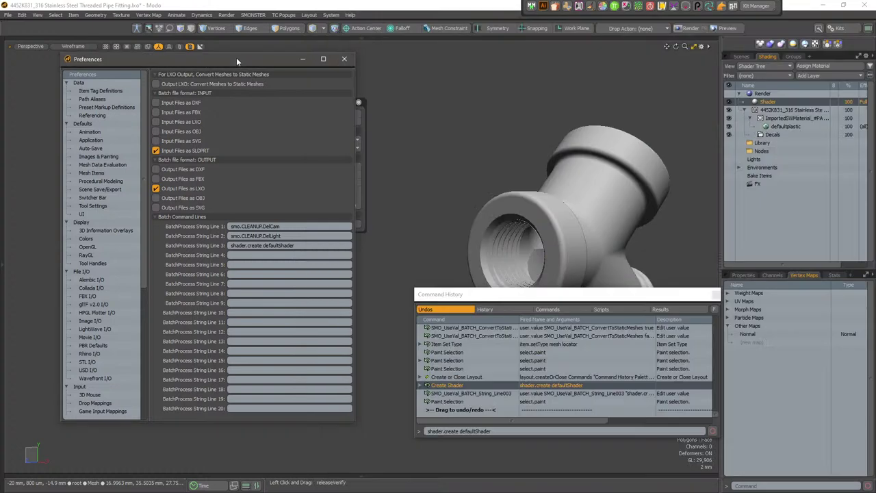
pyautogui.click(253, 246)
pyautogui.hotkey('ctrl', 'c')
pyautogui.click(269, 265)
pyautogui.click(270, 274)
pyautogui.click(541, 298)
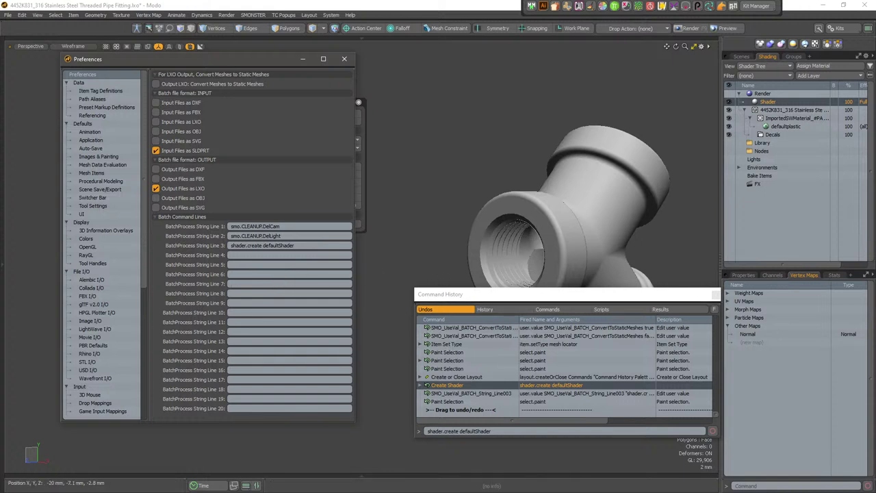
pyautogui.click(588, 137)
pyautogui.click(575, 94)
pyautogui.click(633, 132)
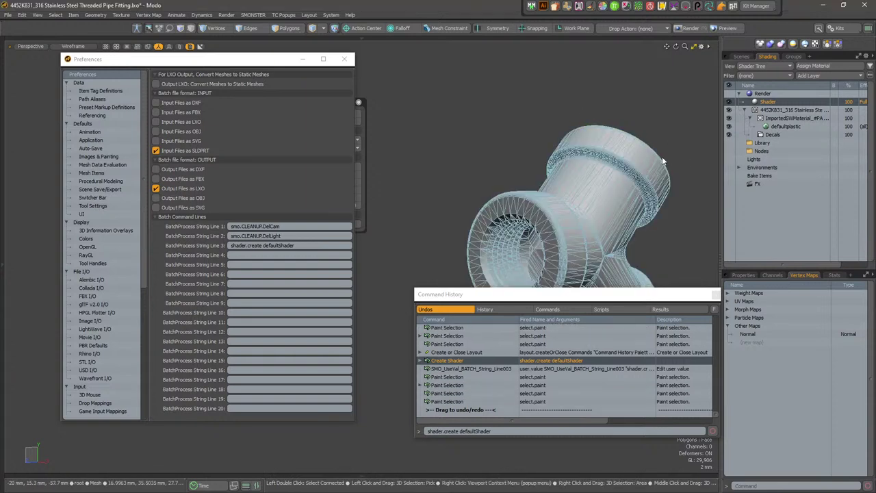
pyautogui.click(653, 107)
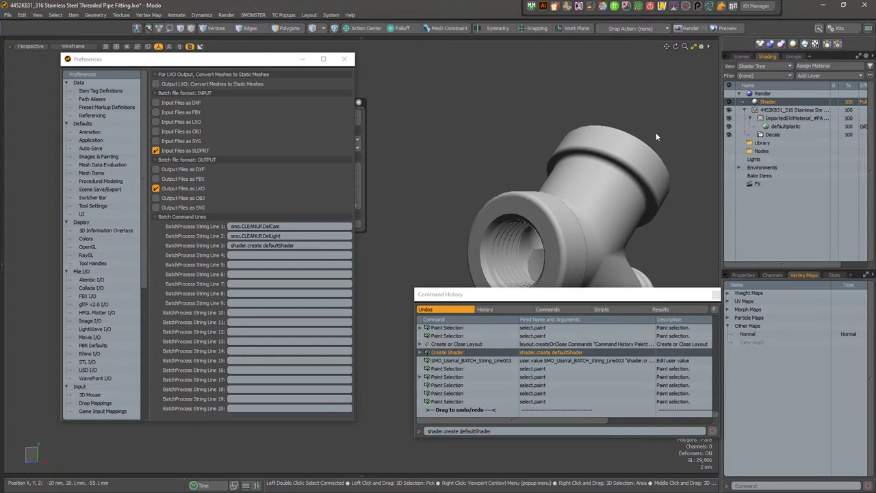
pyautogui.click(661, 182)
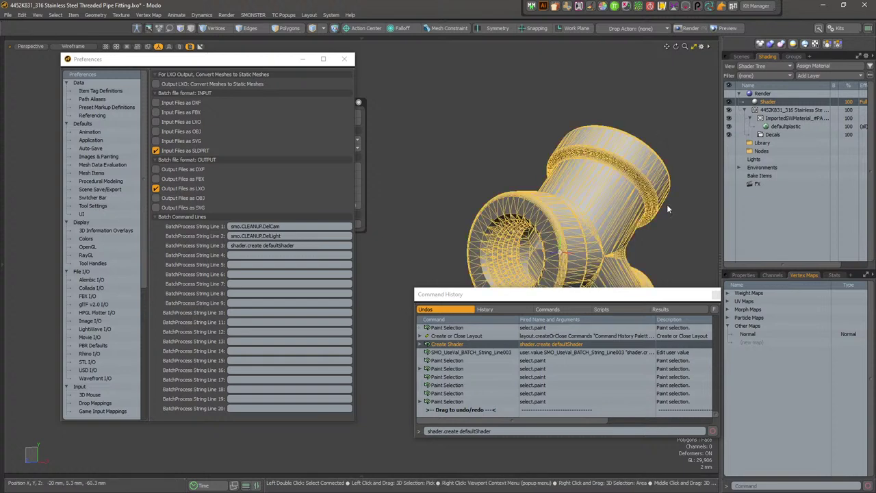
pyautogui.click(657, 200)
pyautogui.click(655, 200)
pyautogui.click(670, 156)
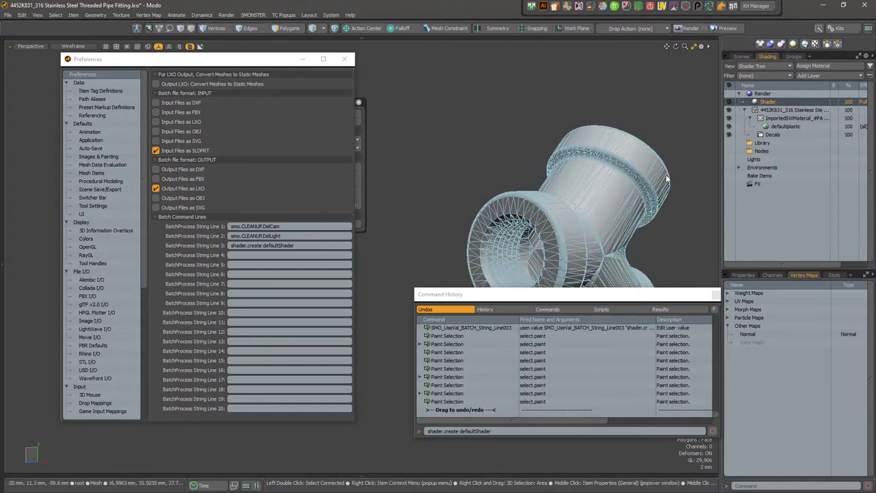
pyautogui.click(697, 134)
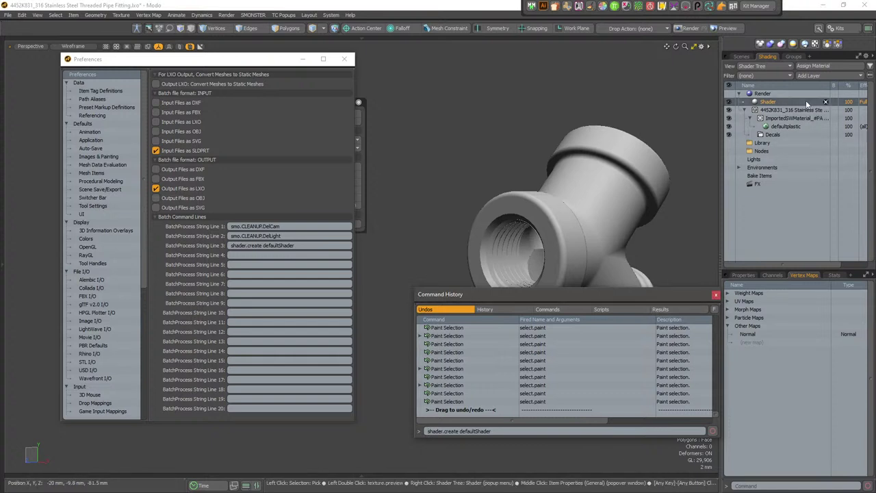
# Select the Shader layer, list the available commands in the Command History with filtering shown, and clear the old search pattern
pyautogui.click(781, 102)
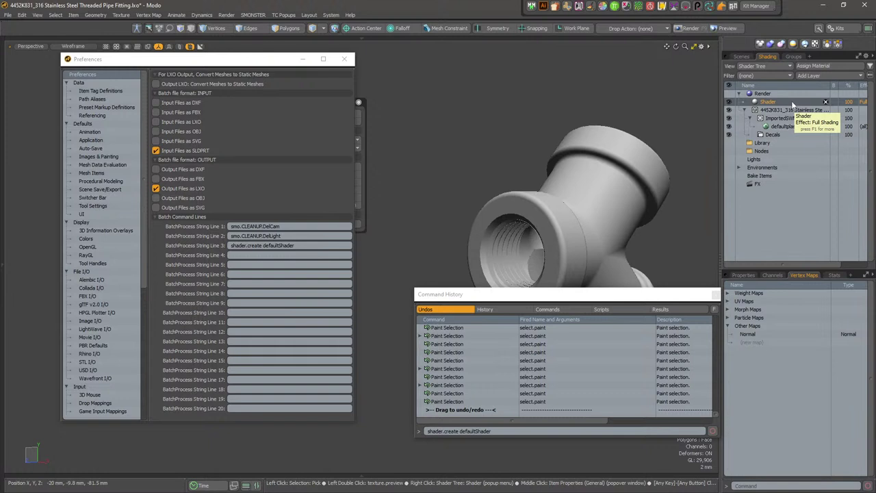
pyautogui.click(547, 310)
pyautogui.click(714, 310)
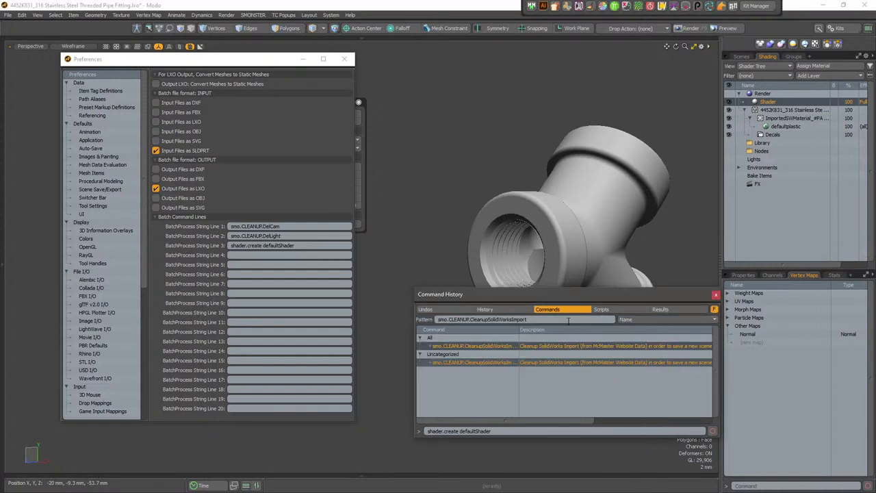
pyautogui.moveTo(568, 321); pyautogui.dragTo(449, 319)
pyautogui.press('BackSpace')
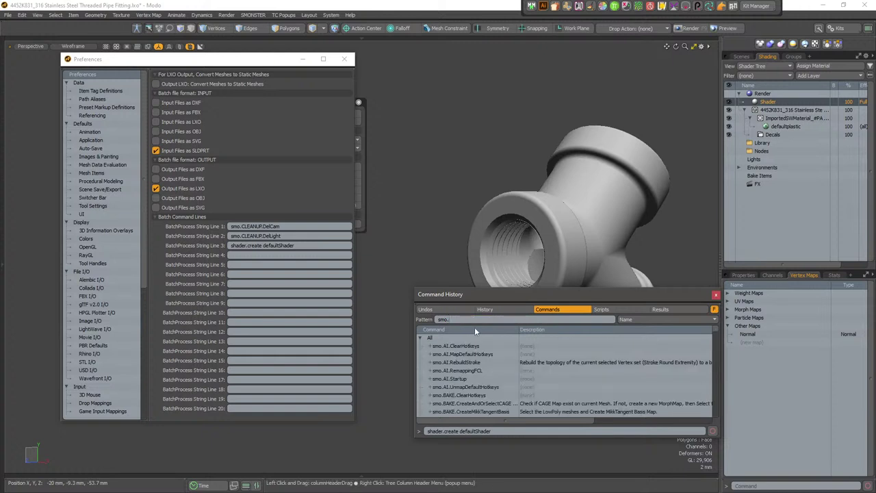
pyautogui.press('BackSpace')
pyautogui.press('BackSpace')
pyautogui.press('BackSpace')
pyautogui.press('BackSpace')
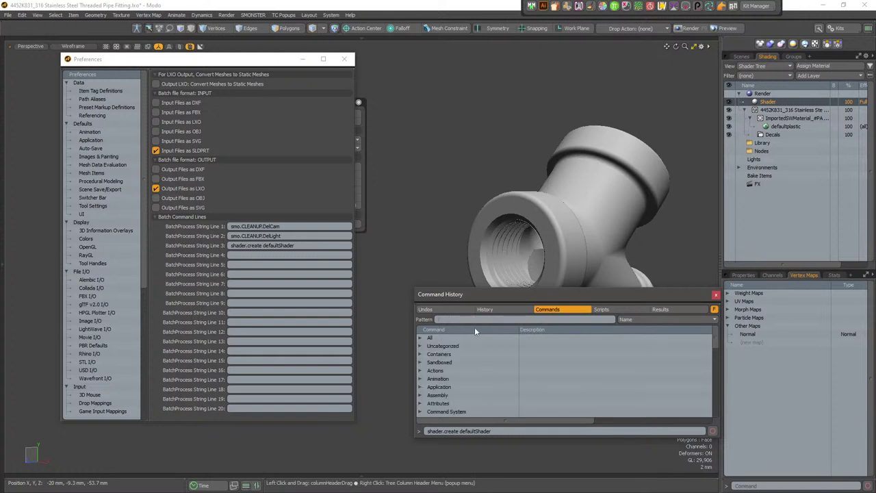
# Filter the commands by "Dese" and run smo.GC.DeselectAll
pyautogui.write('Dese')
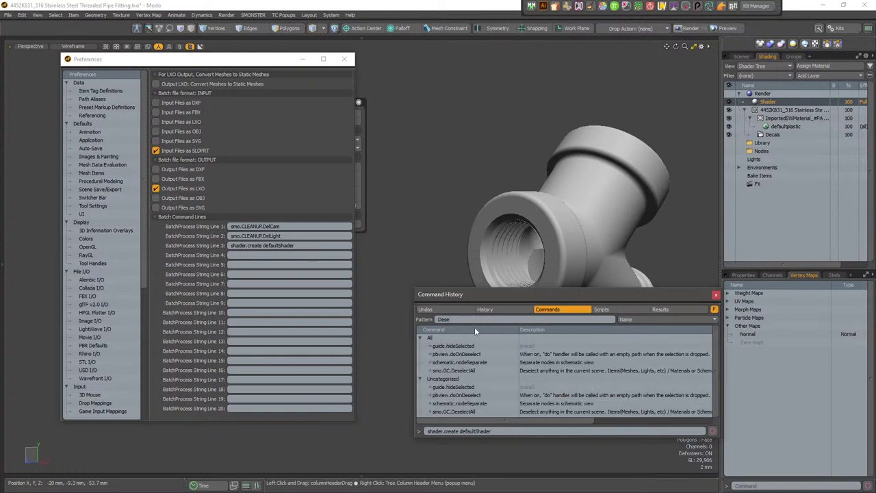
pyautogui.click(459, 371)
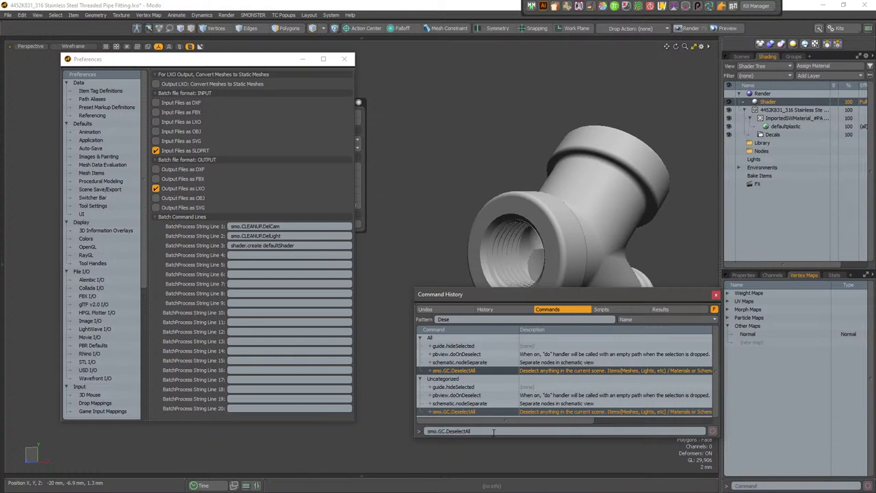
pyautogui.press('Return')
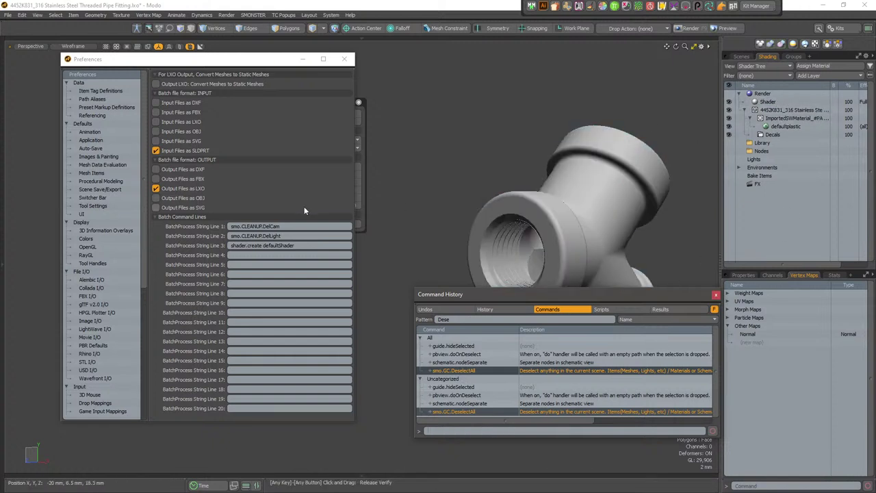
pyautogui.click(276, 253)
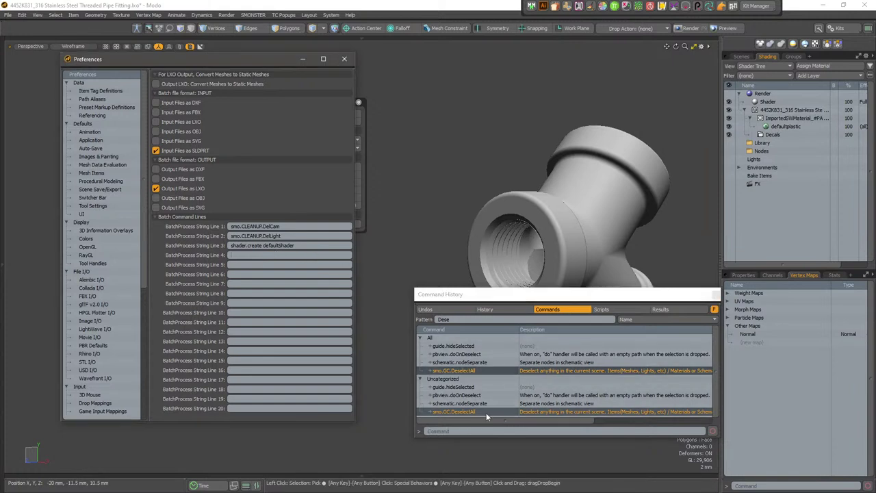
pyautogui.click(286, 254)
pyautogui.hotkey('ctrl', 'v')
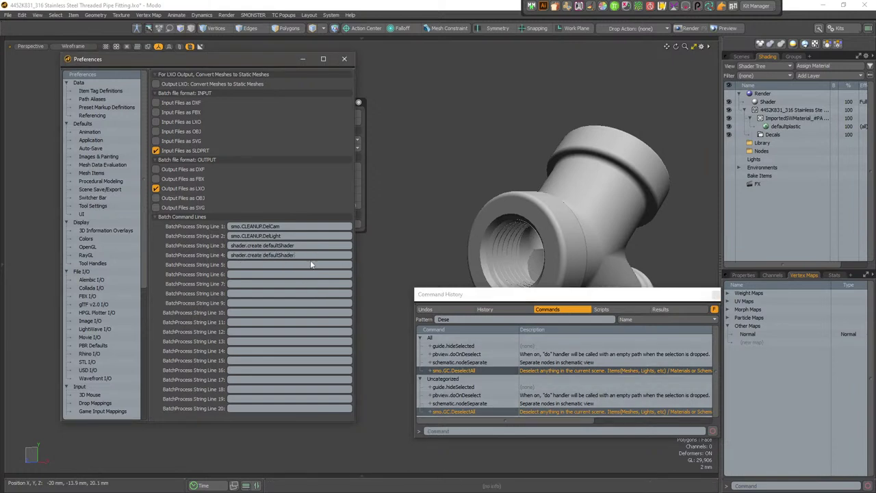
pyautogui.hotkey('ctrl', 'a')
pyautogui.press('BackSpace')
# Copy the smo.GC.DeselectAll command from the Command History and enter it as BatchProcess String Line 4
pyautogui.click(473, 370)
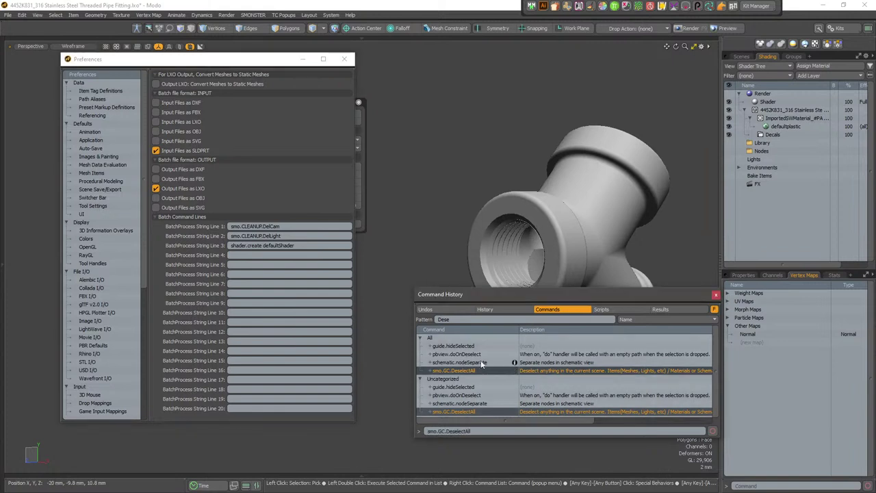
pyautogui.moveTo(476, 430); pyautogui.dragTo(328, 422)
pyautogui.hotkey('ctrl', 'c')
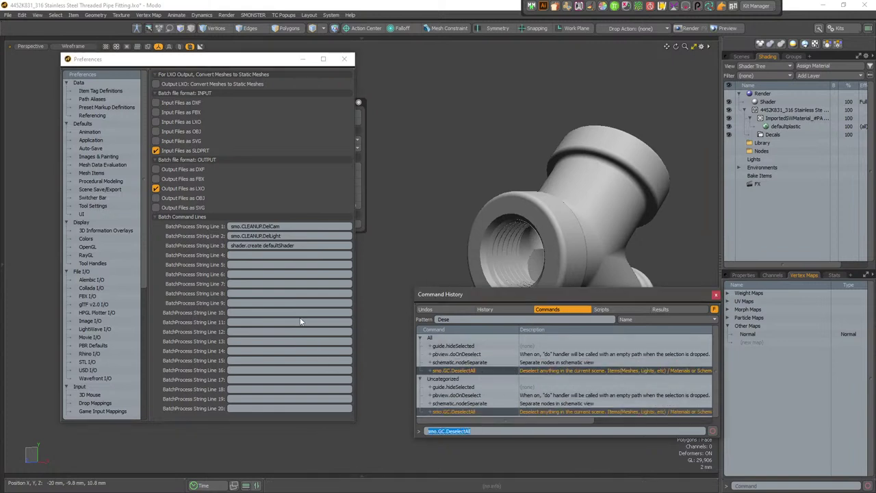
pyautogui.click(287, 254)
pyautogui.hotkey('ctrl', 'v')
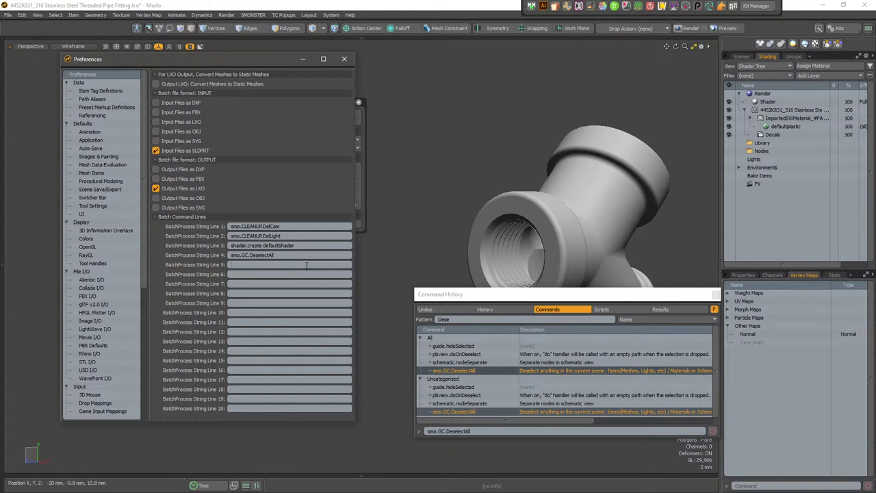
# Arrange the Preferences window and the SMO BATCH palette side by side so both are fully uncovered
pyautogui.click(358, 102)
pyautogui.moveTo(350, 102); pyautogui.dragTo(505, 59)
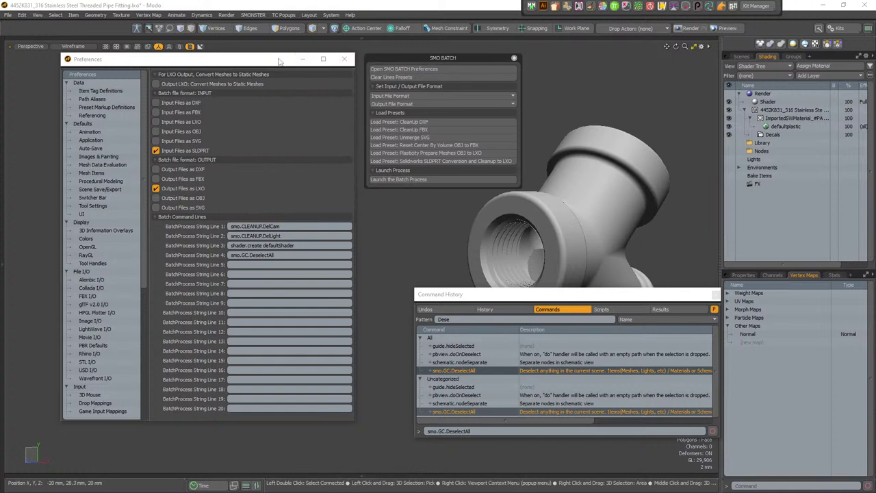
pyautogui.moveTo(276, 58); pyautogui.dragTo(235, 59)
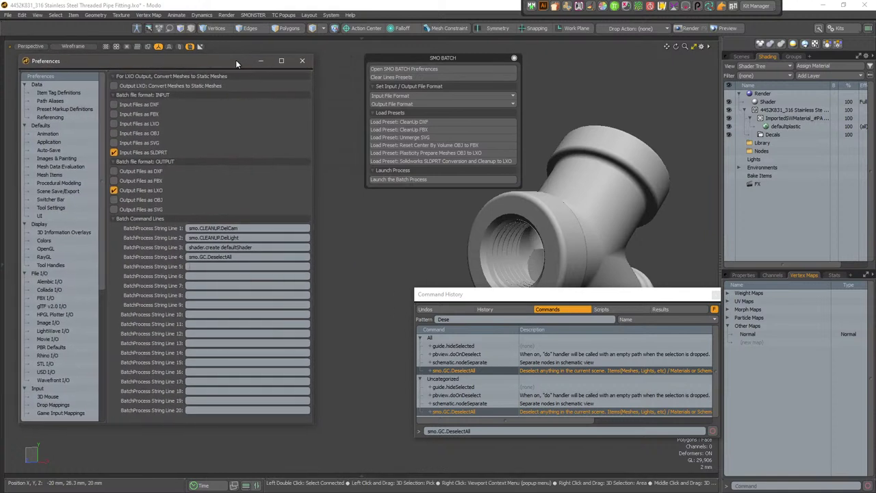
pyautogui.moveTo(407, 61); pyautogui.dragTo(362, 61)
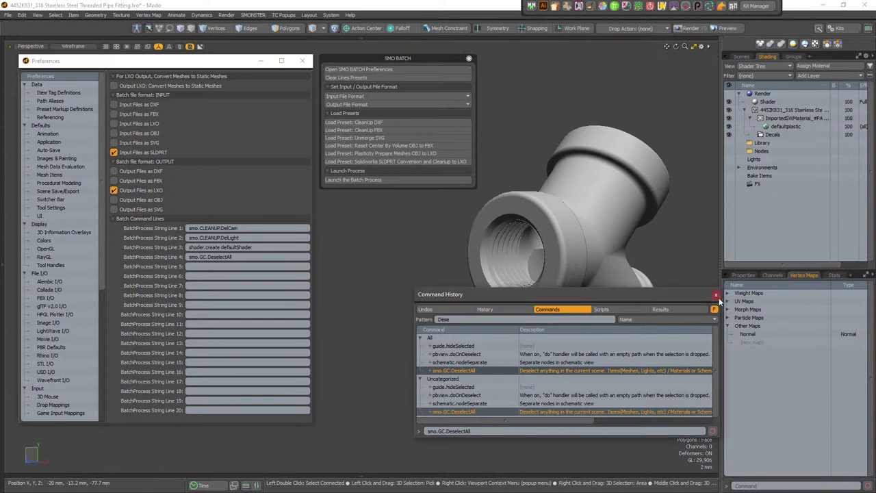
# Close the Command History, select the pipe fitting mesh and list its polygon statistics by part
pyautogui.click(716, 296)
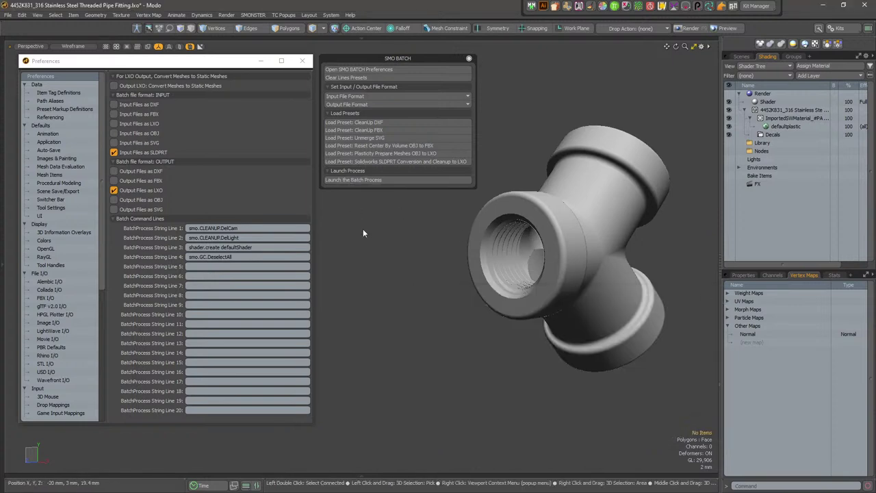
pyautogui.click(616, 248)
pyautogui.click(835, 275)
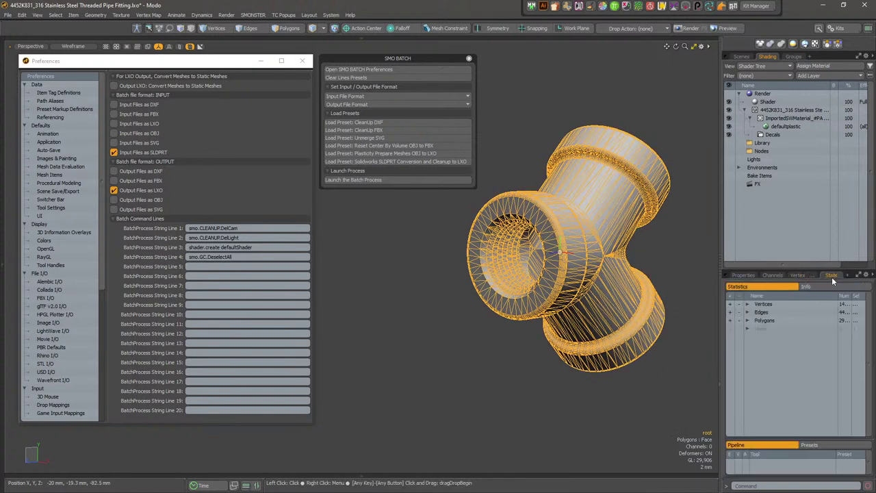
pyautogui.click(748, 320)
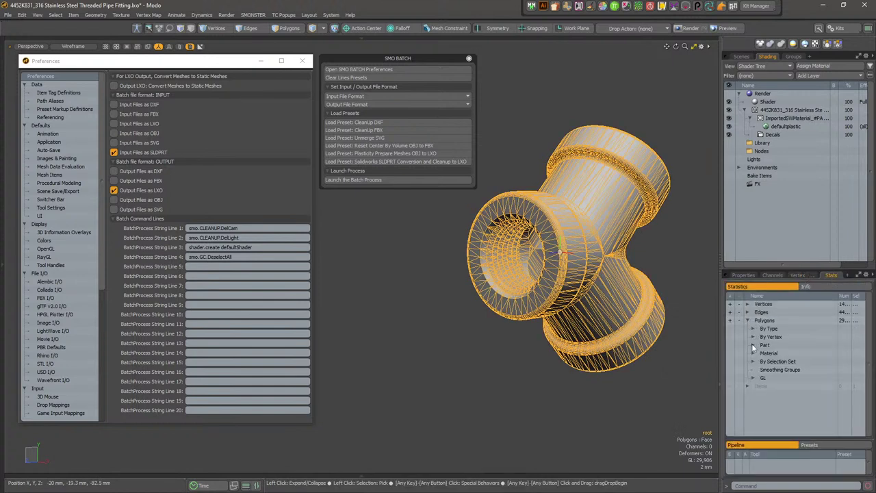
pyautogui.click(753, 344)
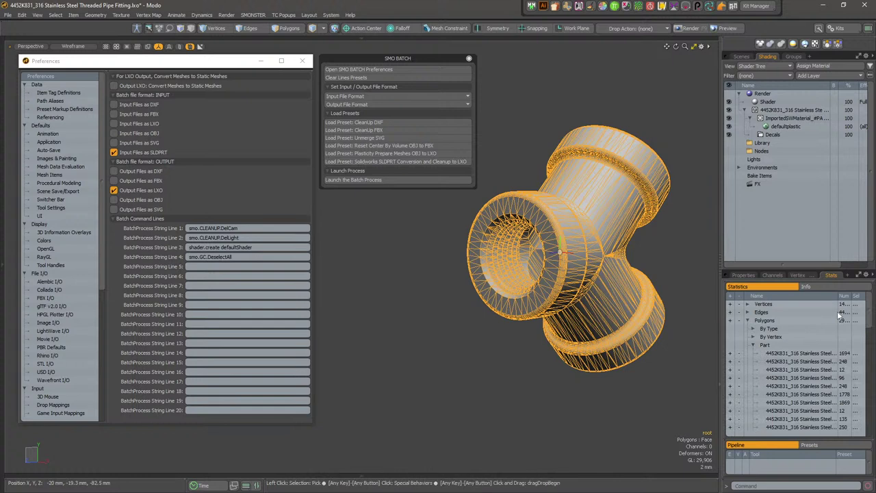
# Widen the statistics panel and look through the fitting's polygon part and material tags
pyautogui.moveTo(870, 320); pyautogui.dragTo(871, 338)
pyautogui.scroll(3, 871, 338)
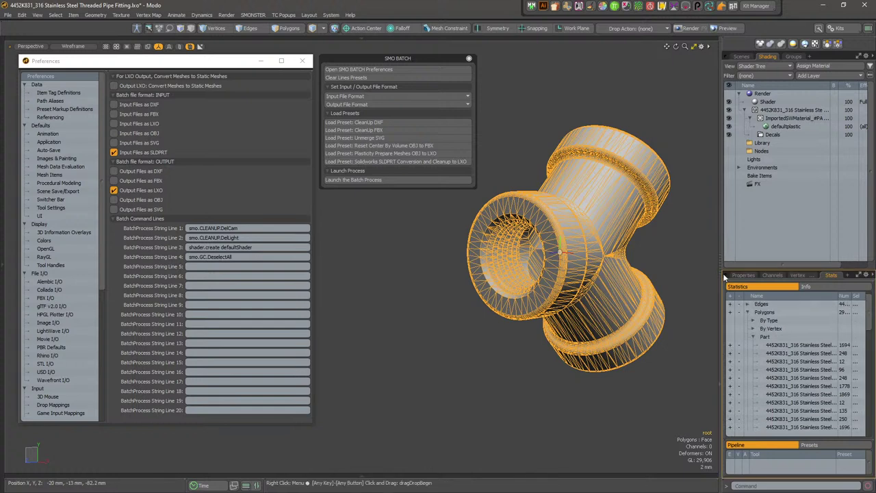
pyautogui.moveTo(721, 272); pyautogui.dragTo(667, 274)
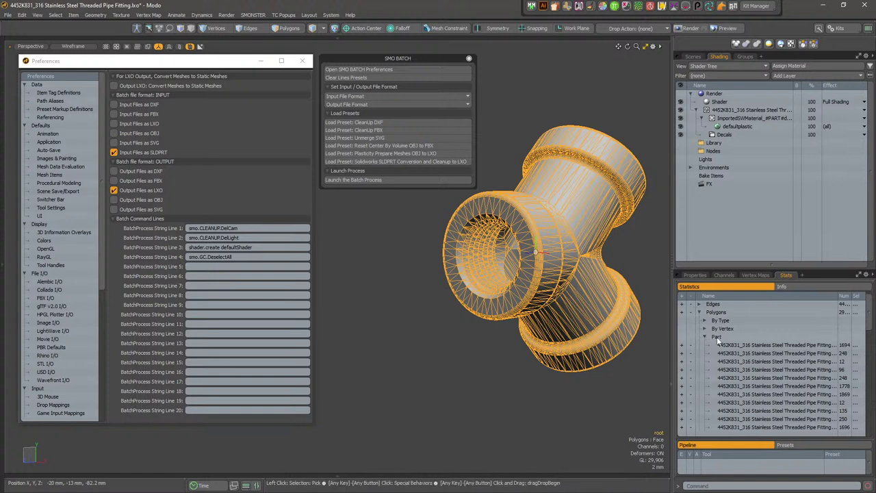
pyautogui.click(767, 347)
pyautogui.scroll(-5, 764, 359)
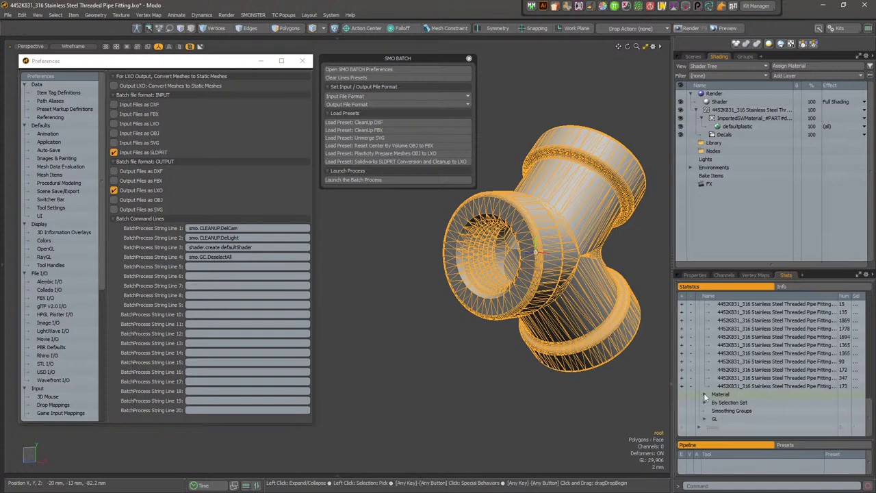
pyautogui.click(706, 396)
pyautogui.click(773, 404)
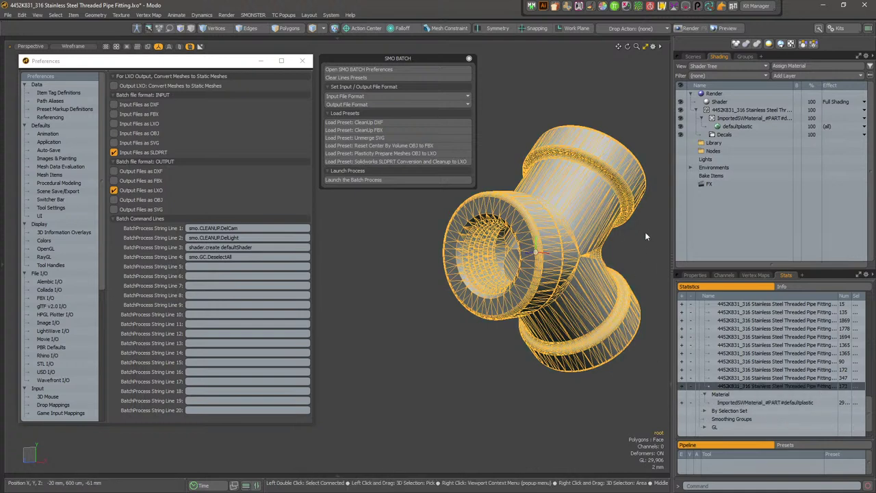
# Select the whole pipe fitting mesh and split it by part with the SMO GC command
pyautogui.click(632, 255)
pyautogui.click(581, 236)
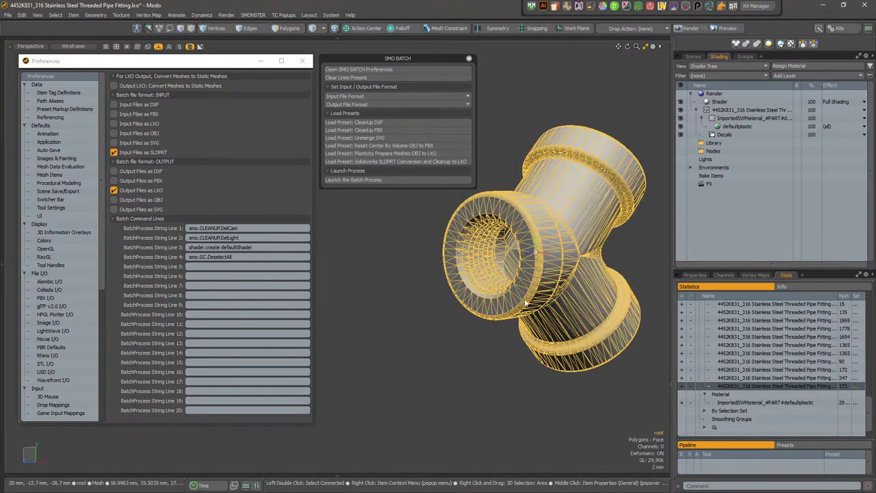
pyautogui.keyDown('alt'); pyautogui.moveTo(568, 342); pyautogui.dragTo(573, 253); pyautogui.keyUp('alt')
pyautogui.click(578, 334)
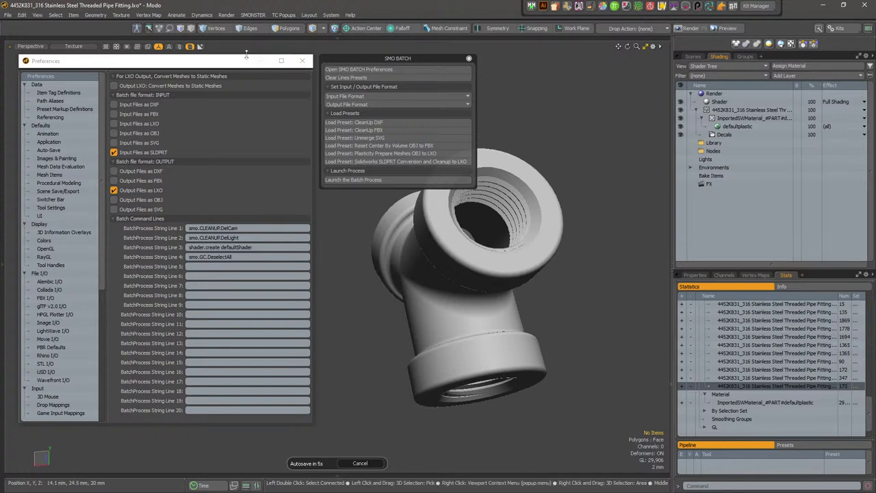
pyautogui.click(414, 261)
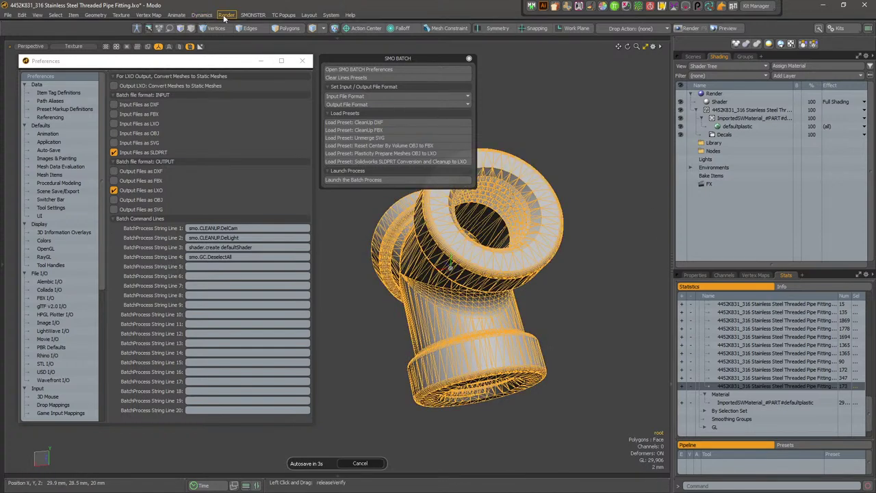
pyautogui.click(253, 15)
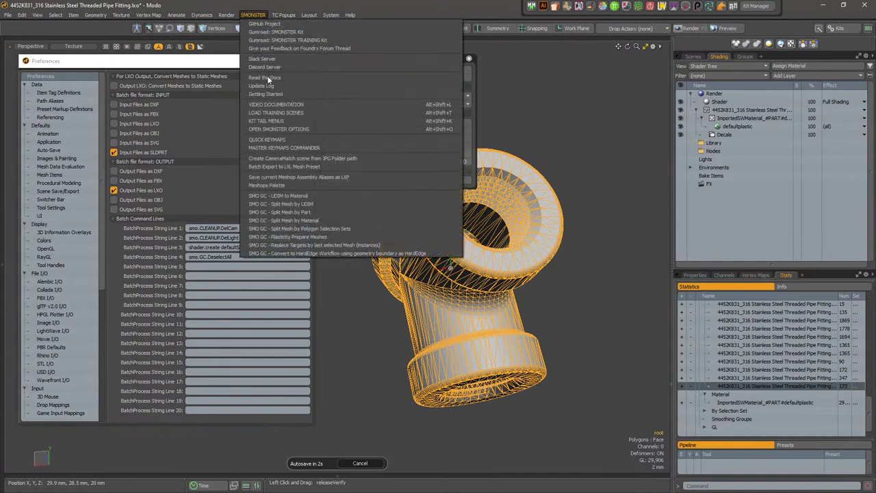
pyautogui.click(324, 212)
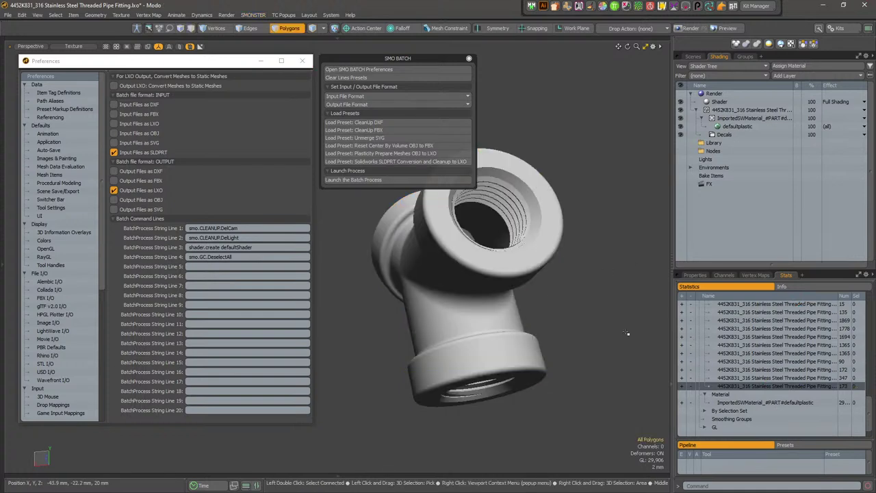
# Switch to item selection and inspect the separate meshes of the fitting's collar and branch pipe
pyautogui.press('5')
pyautogui.click(526, 262)
pyautogui.click(482, 282)
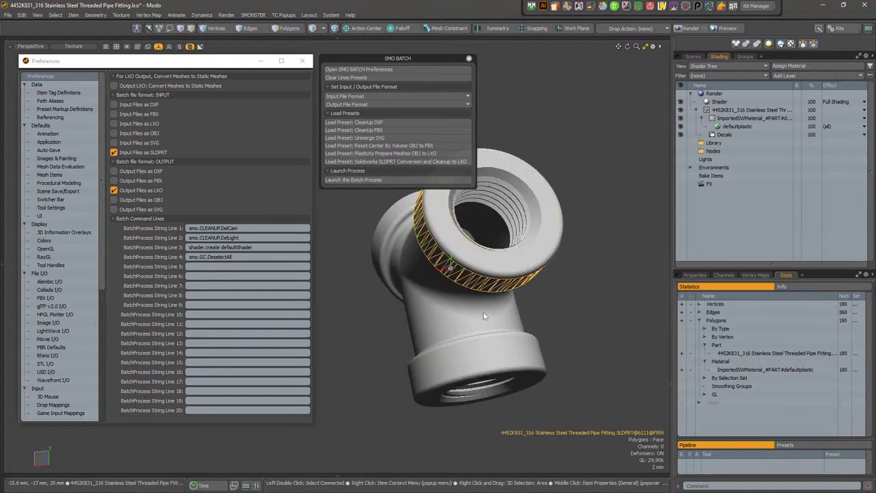
pyautogui.click(484, 315)
pyautogui.keyDown('alt'); pyautogui.moveTo(511, 327); pyautogui.dragTo(514, 367); pyautogui.keyUp('alt')
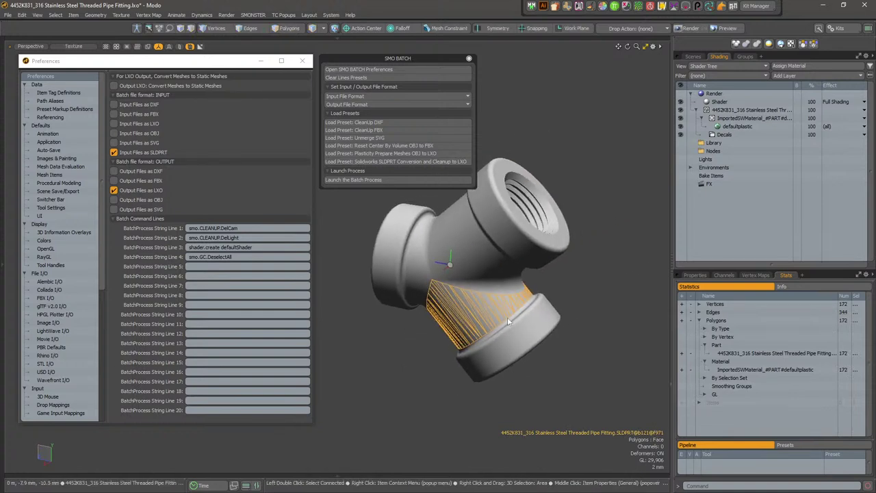
pyautogui.scroll(2, 508, 319)
pyautogui.click(519, 263)
pyautogui.keyDown('alt'); pyautogui.moveTo(523, 291); pyautogui.dragTo(520, 377); pyautogui.keyUp('alt')
pyautogui.click(496, 323)
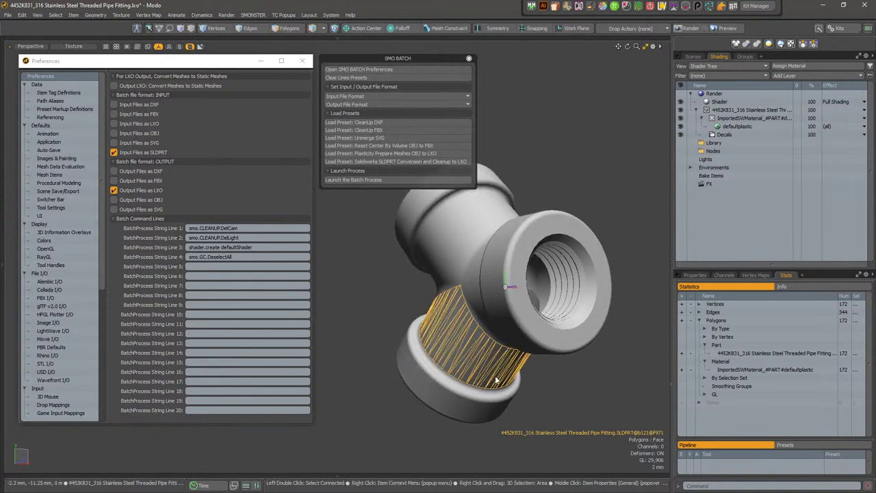
# Select the outer band and neighbouring edge pieces of the threaded collar one at a time
pyautogui.click(569, 374)
pyautogui.doubleClick(514, 339)
pyautogui.click(515, 339)
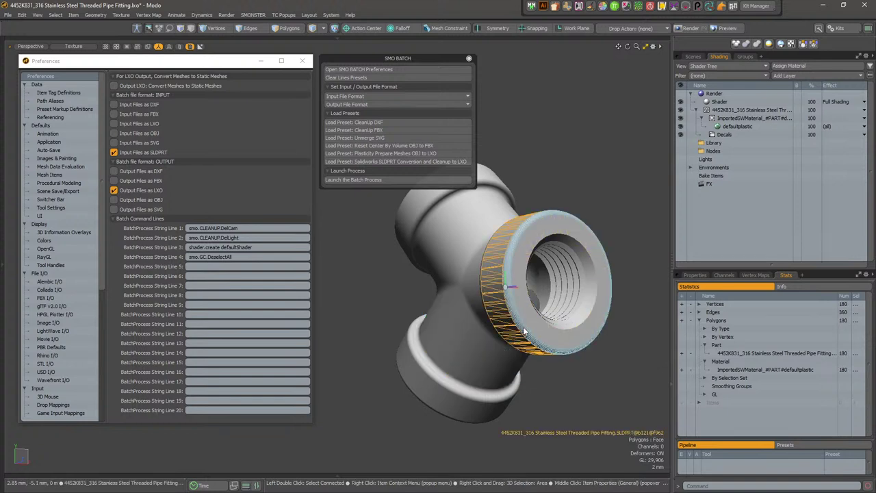
pyautogui.click(524, 330)
pyautogui.click(507, 333)
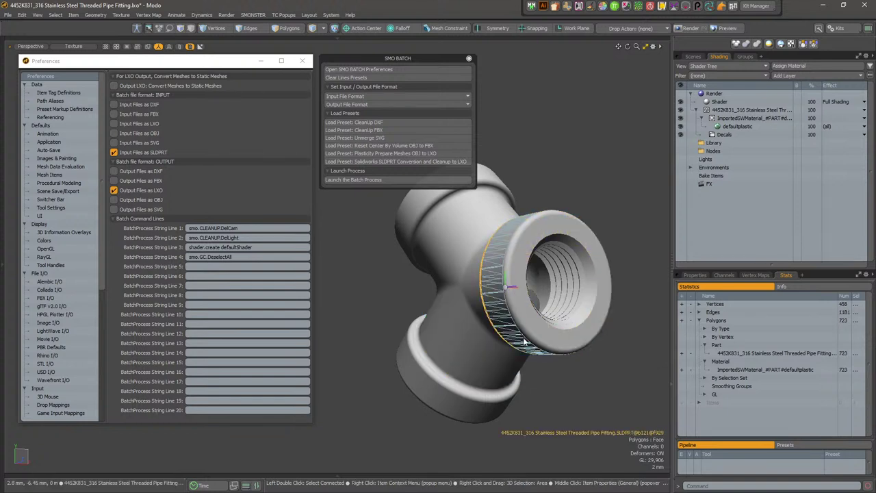
pyautogui.doubleClick(483, 332)
# Examine the separate surface meshes where the fitting's three branches meet, selecting them individually
pyautogui.keyDown('alt'); pyautogui.moveTo(482, 332); pyautogui.dragTo(541, 274); pyautogui.keyUp('alt')
pyautogui.doubleClick(537, 270)
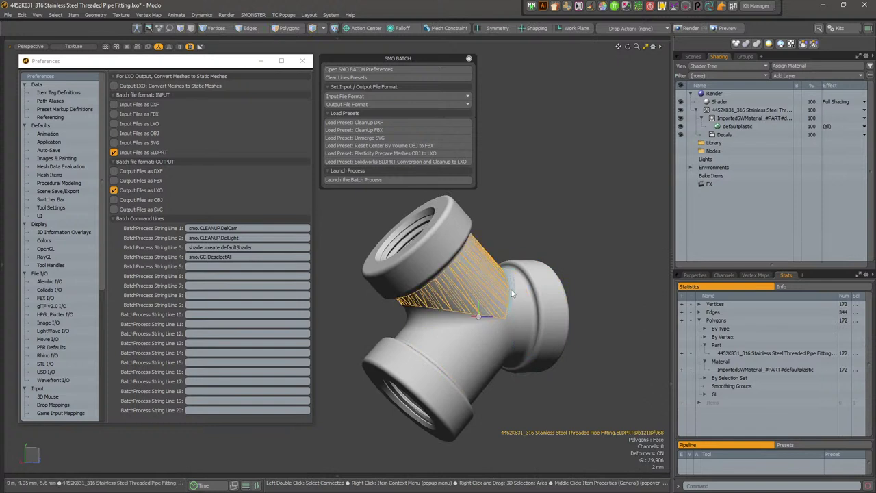
pyautogui.click(513, 295)
pyautogui.click(489, 319)
pyautogui.click(503, 342)
pyautogui.click(517, 331)
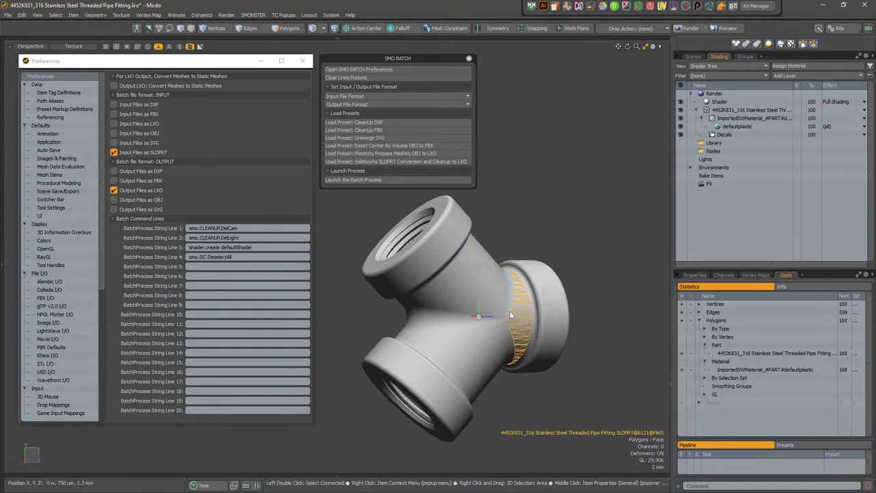
pyautogui.click(511, 344)
pyautogui.click(582, 322)
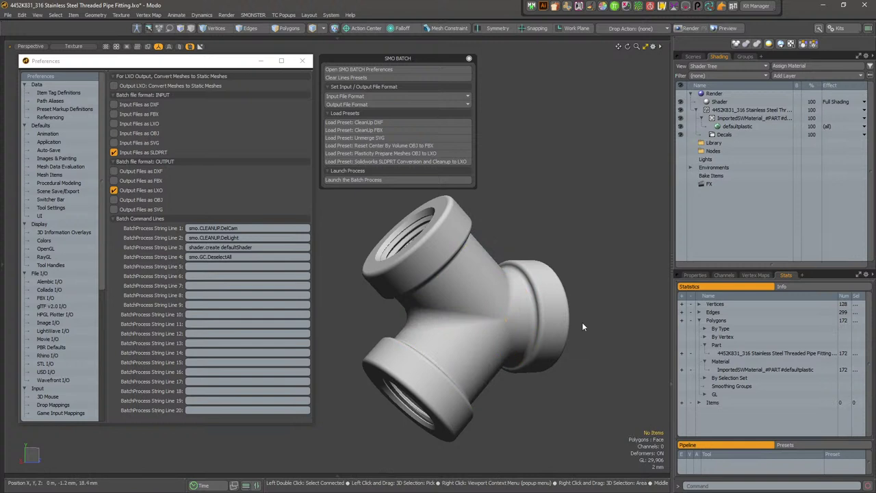
pyautogui.click(512, 299)
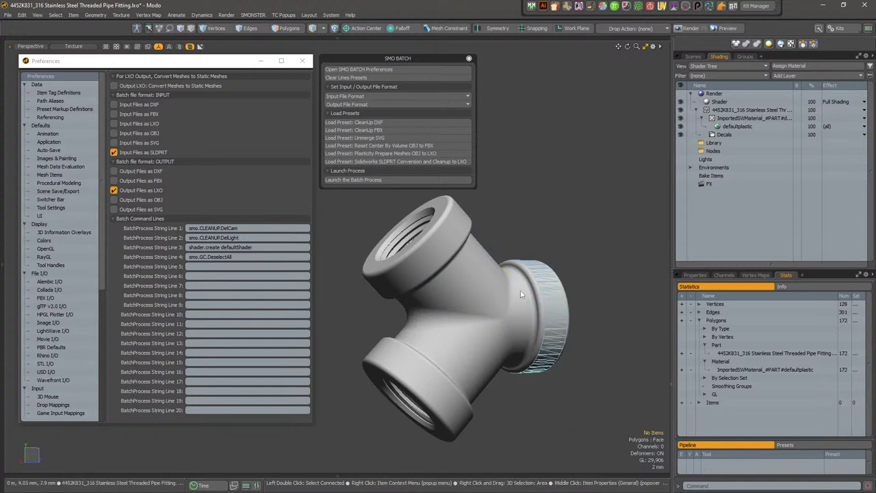
pyautogui.click(568, 242)
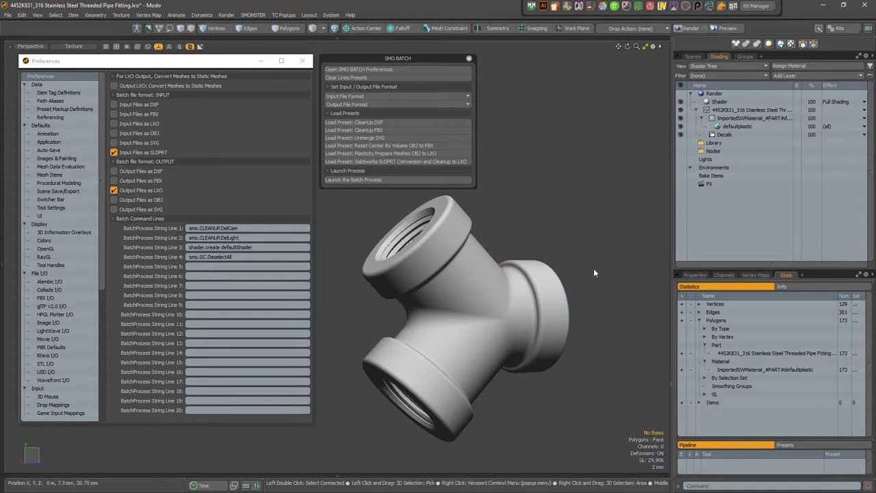
# Shift the Preferences window slightly and select the rounded rim of a threaded opening to check its part tag
pyautogui.keyDown('alt'); pyautogui.moveTo(587, 265); pyautogui.dragTo(514, 350); pyautogui.keyUp('alt')
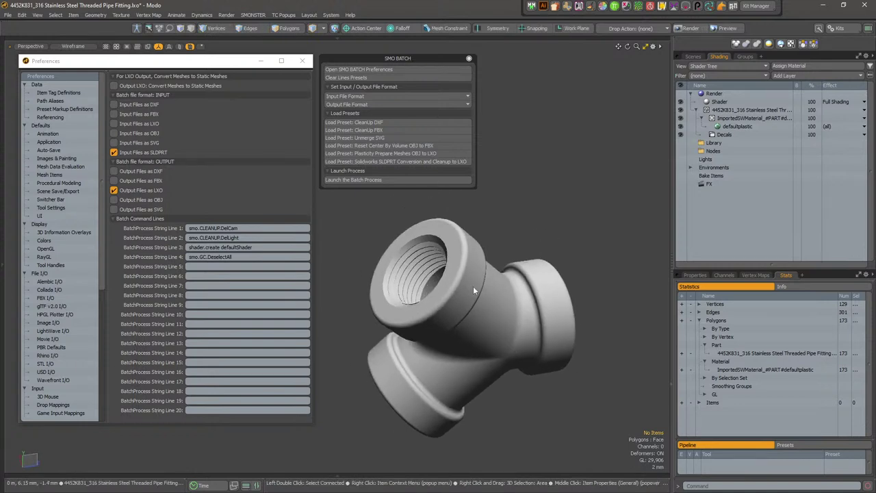
pyautogui.moveTo(216, 59); pyautogui.dragTo(213, 62)
pyautogui.click(456, 274)
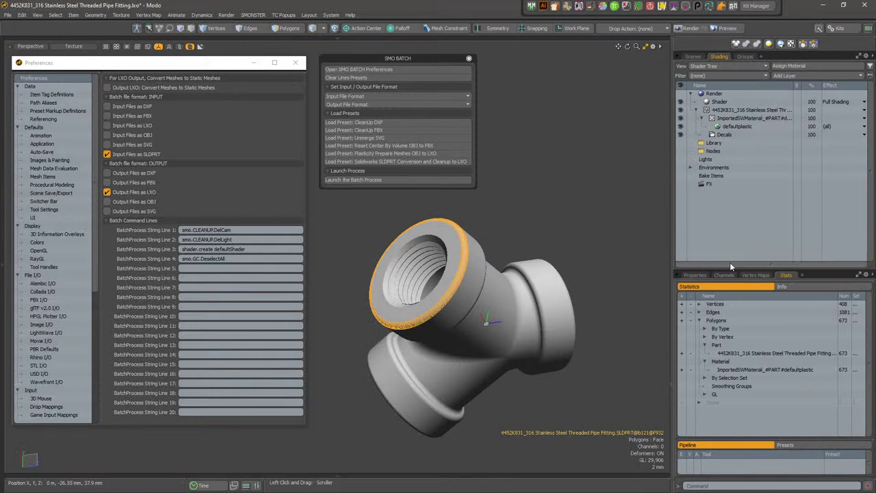
pyautogui.click(539, 224)
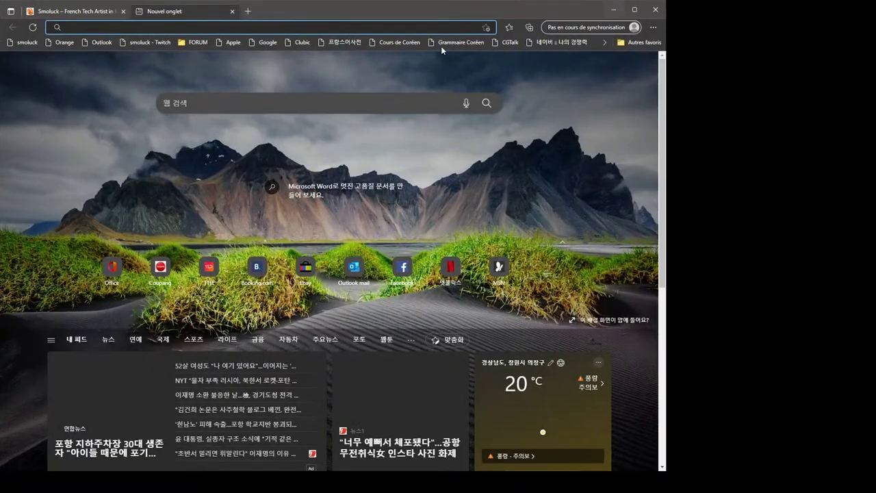
# Search for "pyxz" in the web browser and open the Pixyz Software website
pyautogui.click(415, 25)
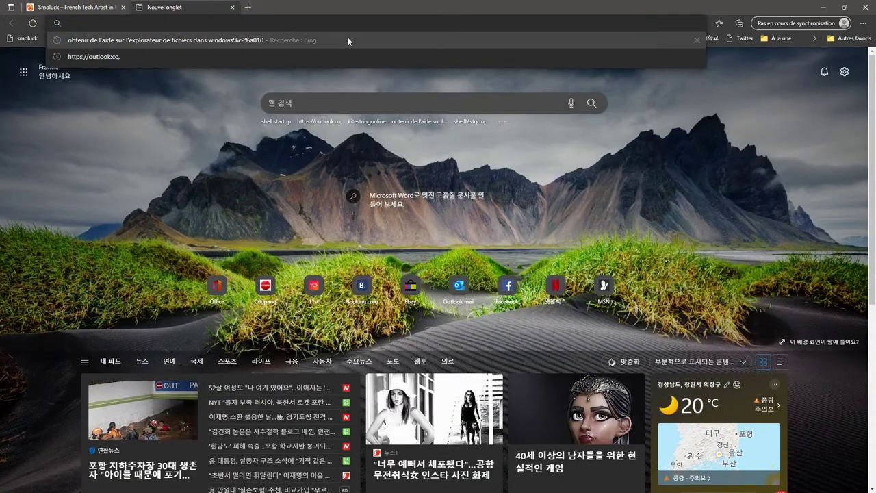
pyautogui.write('p')
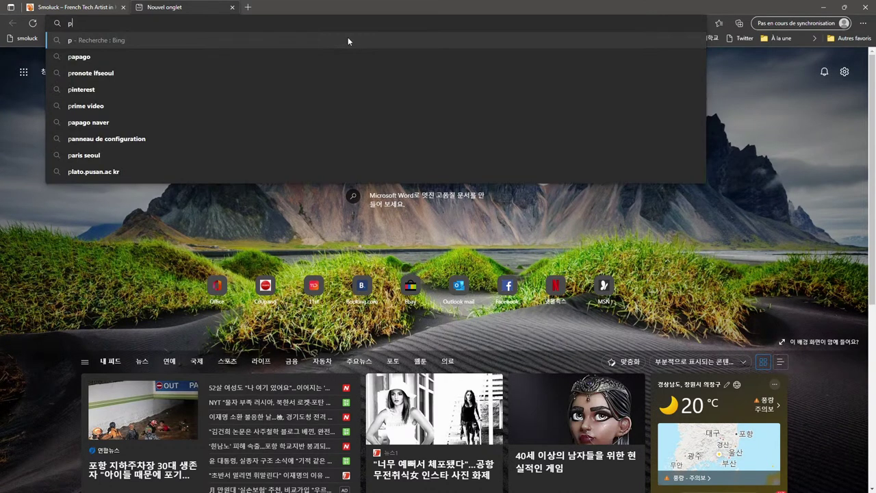
pyautogui.write('yxz')
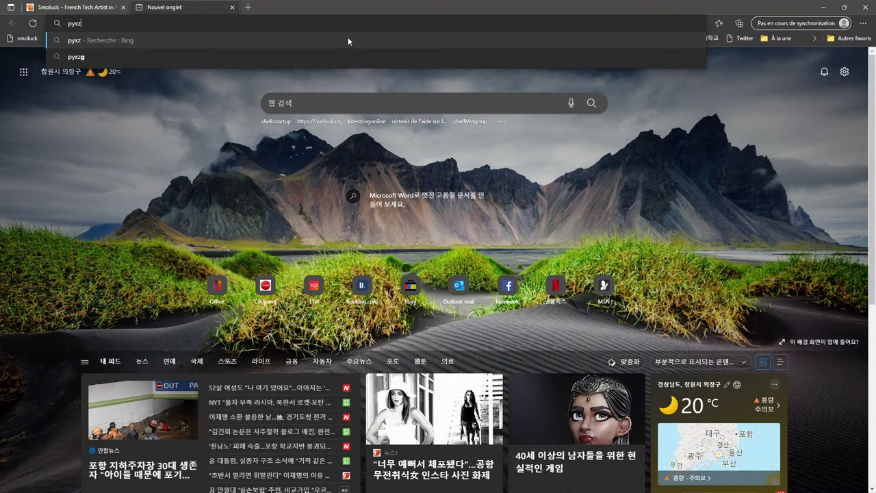
pyautogui.press('Return')
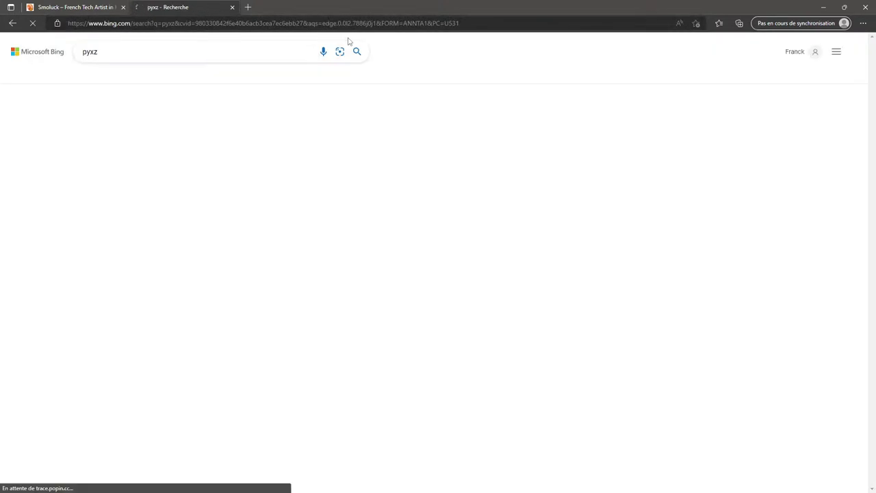
pyautogui.click(125, 148)
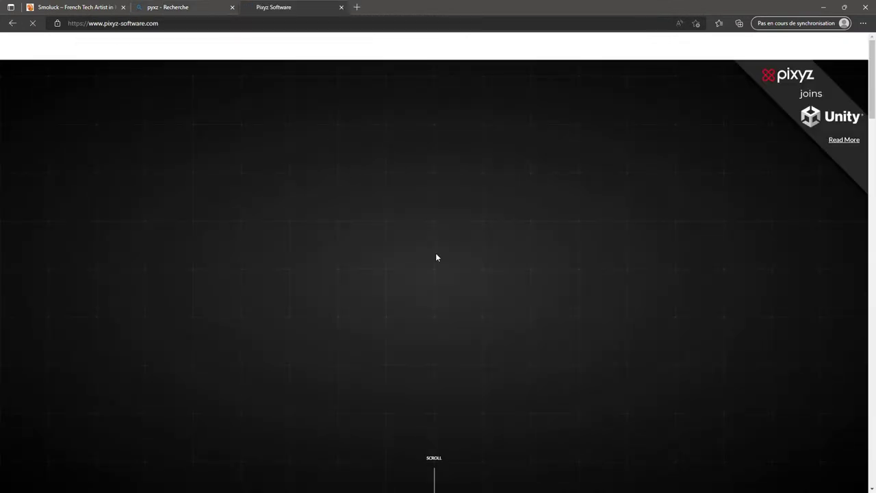
# Read the Pixyz Studio product description and the Workflow Overview section on the home page
pyautogui.scroll(-4, 470, 335)
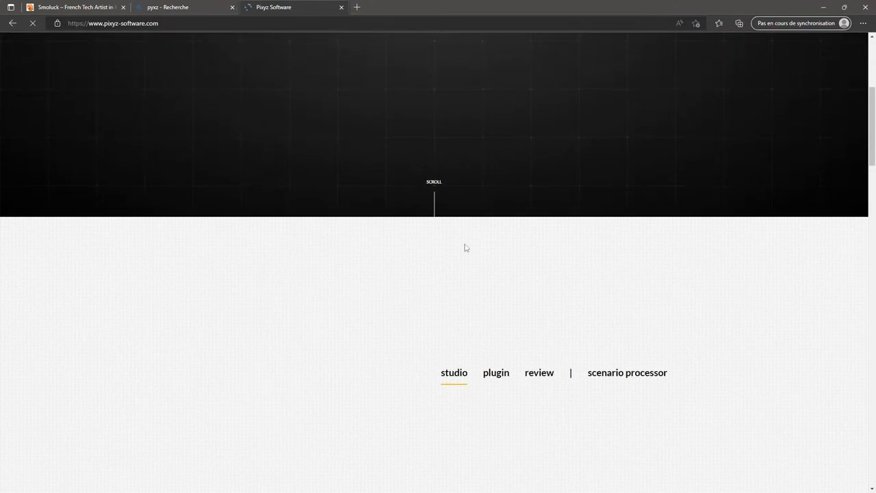
pyautogui.scroll(-1, 482, 315)
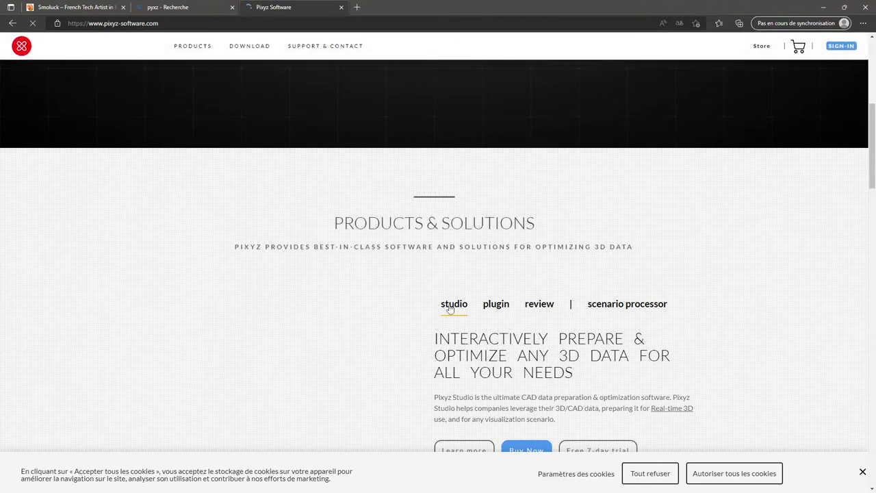
pyautogui.scroll(-4, 455, 356)
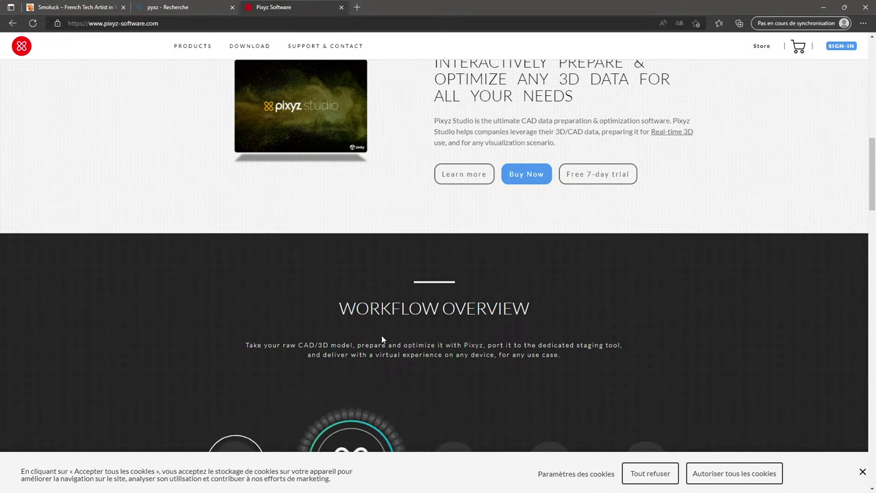
pyautogui.scroll(-1, 558, 317)
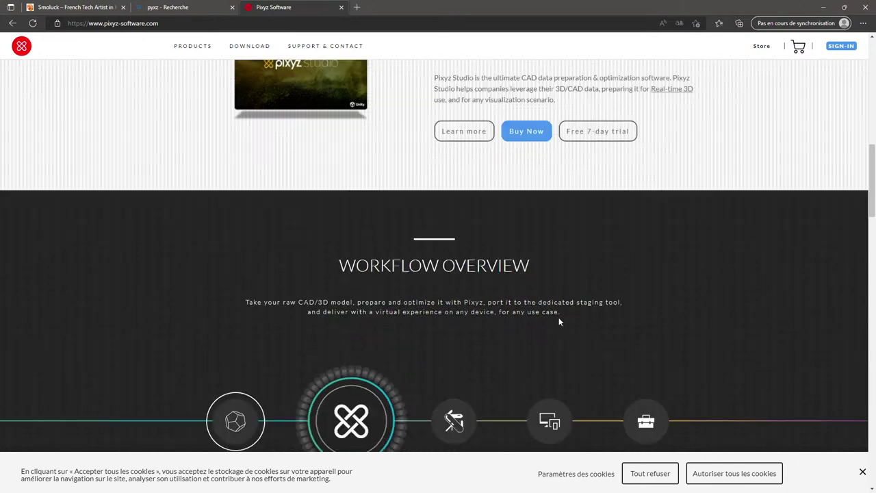
# Skim the rest of the Pixyz home page, from the workflow diagram through Partners to About Us
pyautogui.scroll(-2, 559, 317)
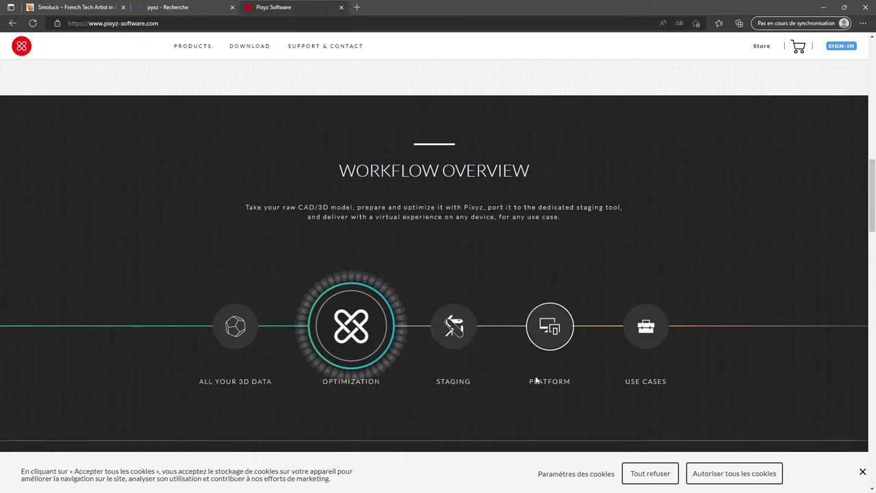
pyautogui.scroll(-8, 485, 376)
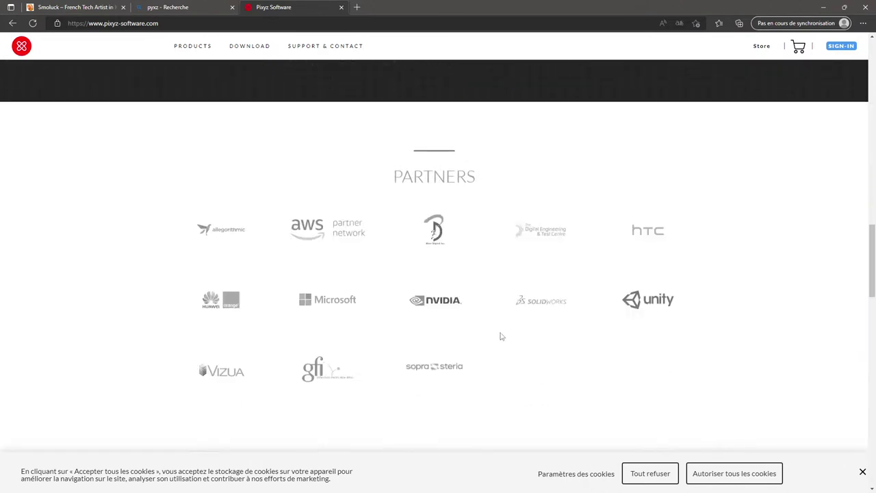
pyautogui.scroll(-15, 501, 337)
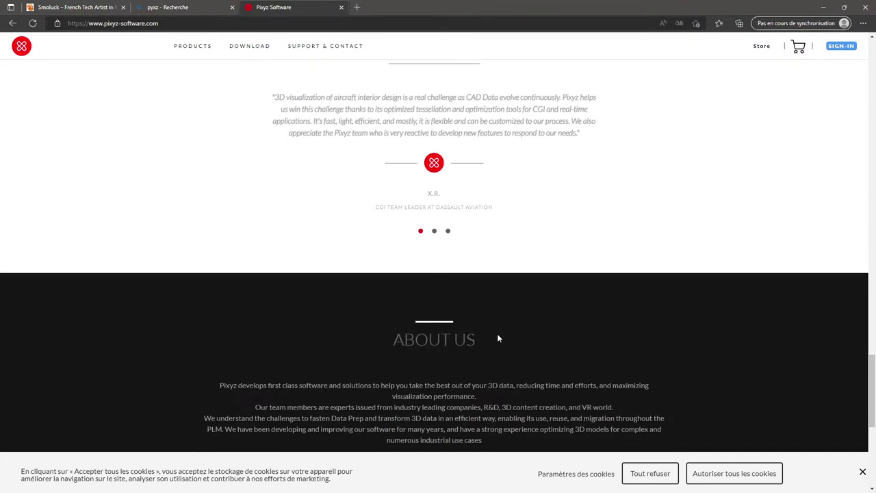
pyautogui.scroll(20, 498, 338)
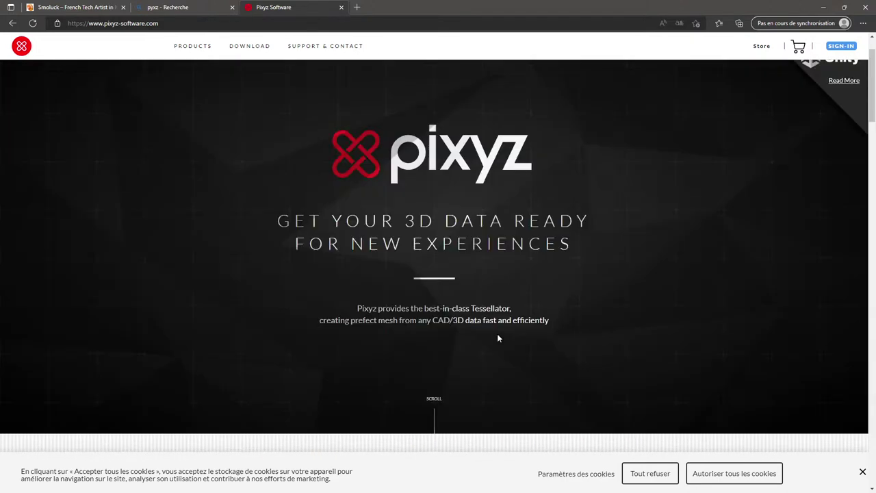
pyautogui.scroll(1, 497, 338)
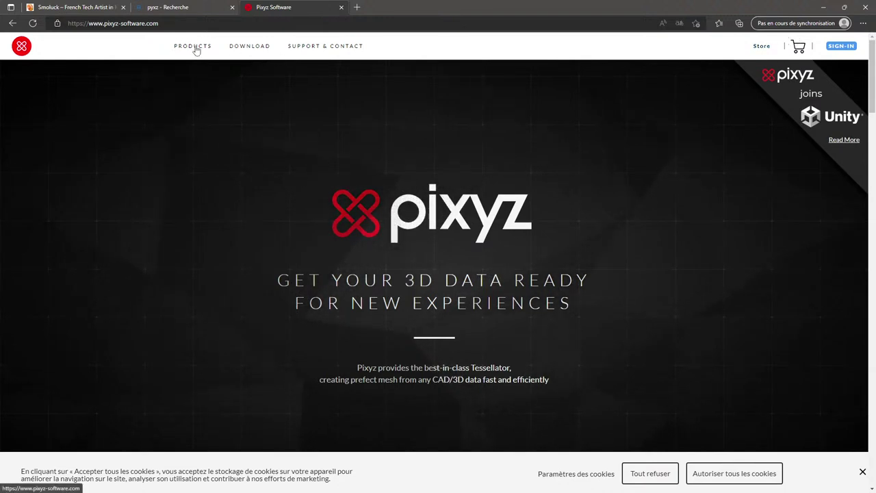
# Open the Pixyz Studio product page and dismiss the cookie notice
pyautogui.moveTo(196, 52)
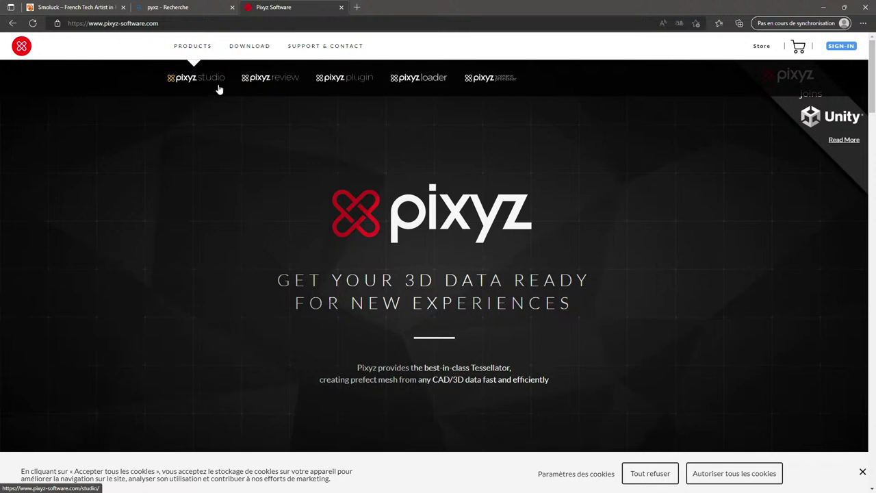
pyautogui.click(198, 80)
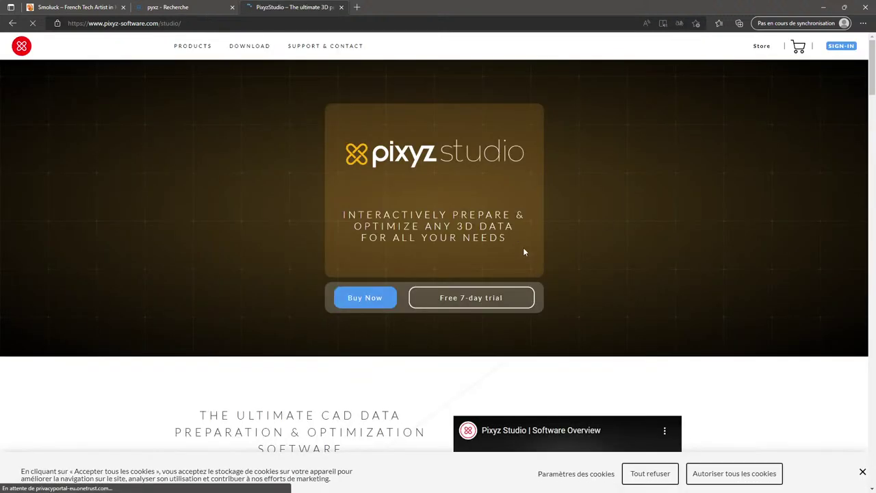
pyautogui.click(863, 472)
# Read the Pixyz Studio page, covering the Workflow steps, A Compelling Solution, Powerful Features and Who Is It For sections
pyautogui.scroll(-5, 745, 409)
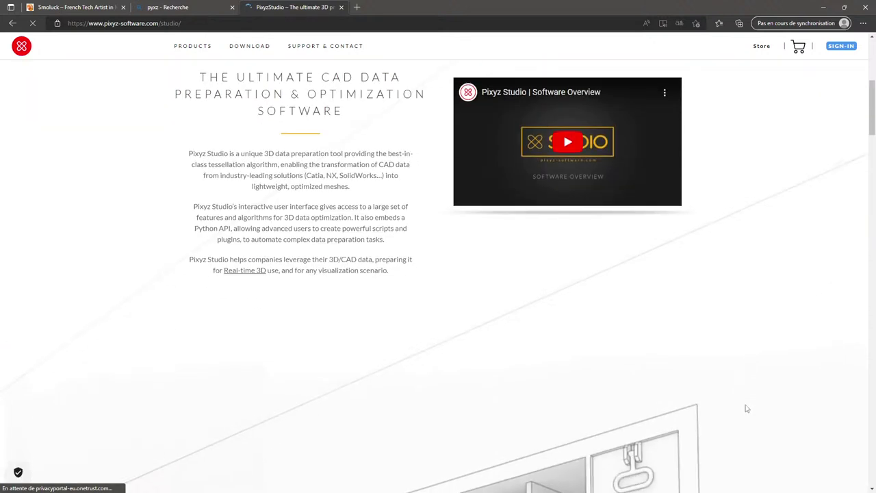
pyautogui.scroll(-5, 745, 409)
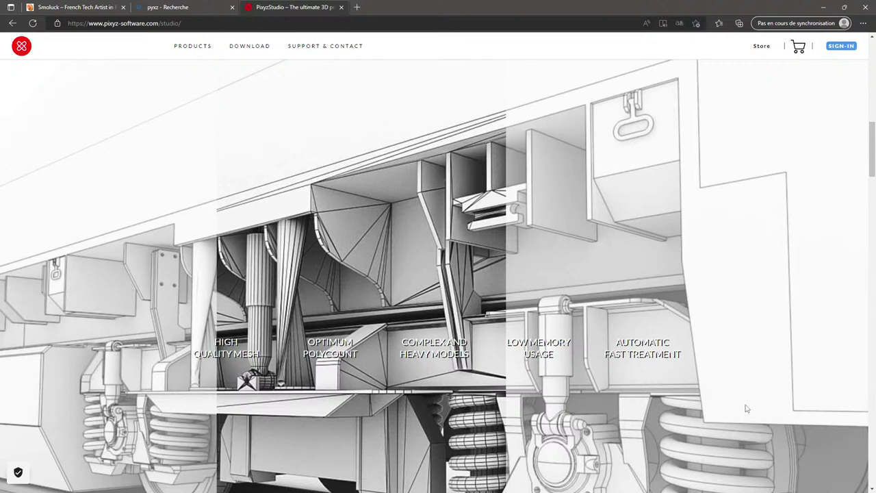
pyautogui.scroll(-6, 746, 409)
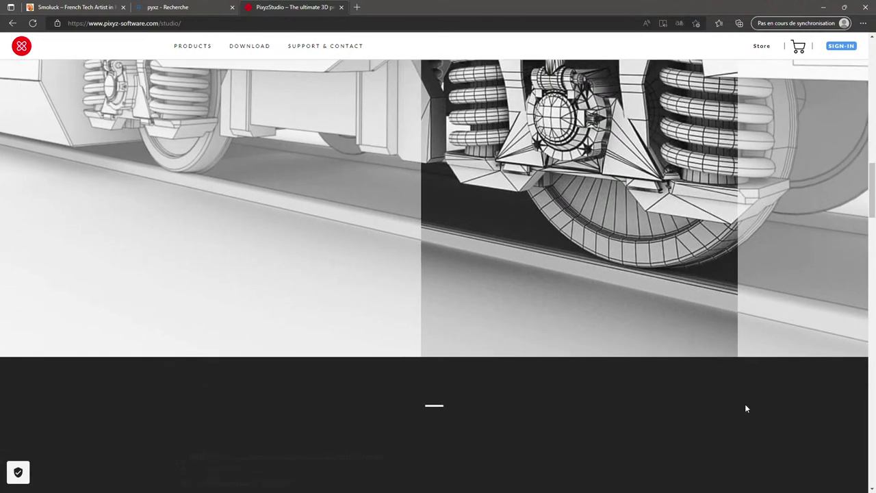
pyautogui.scroll(-5, 747, 409)
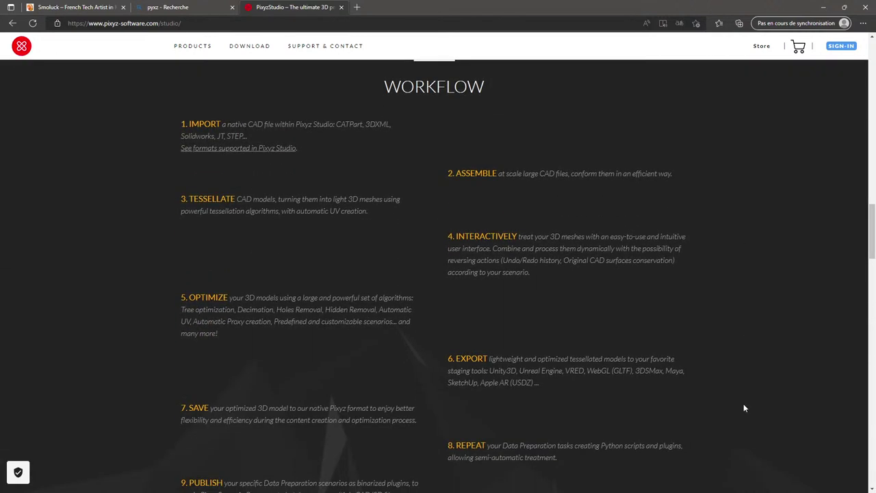
pyautogui.scroll(-9, 745, 408)
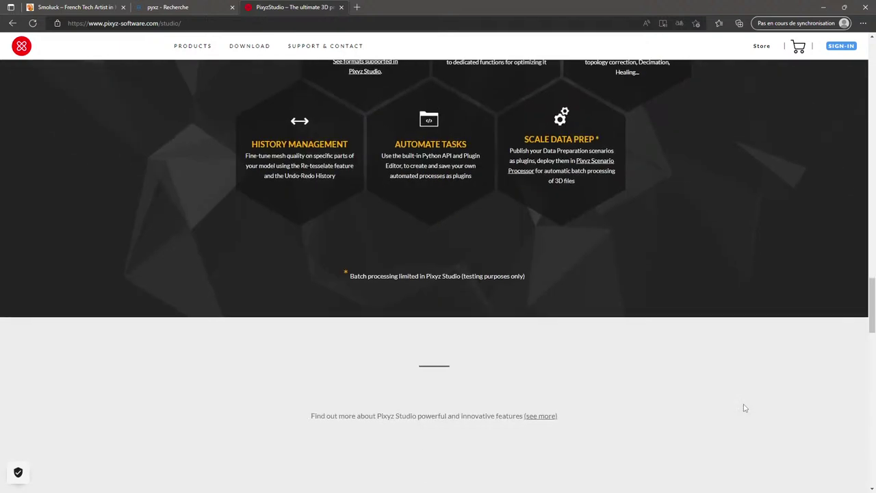
pyautogui.scroll(-3, 745, 408)
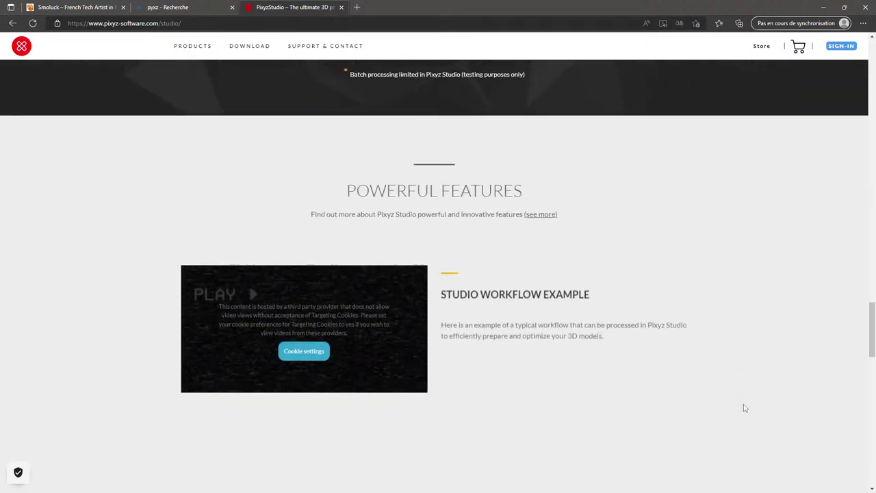
pyautogui.scroll(-6, 745, 408)
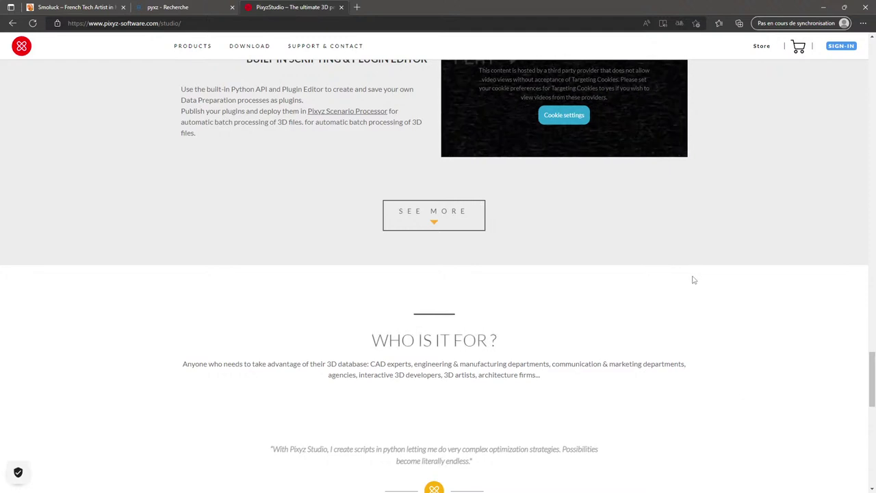
pyautogui.scroll(-4, 693, 280)
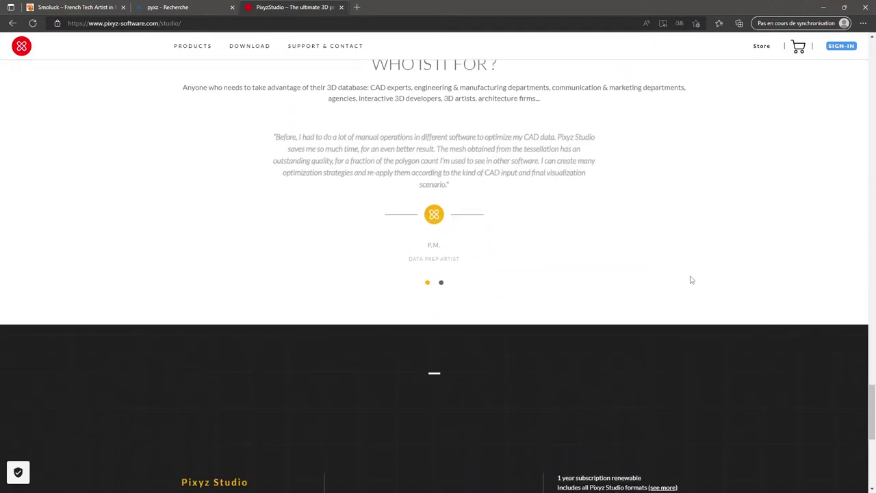
pyautogui.scroll(9, 719, 289)
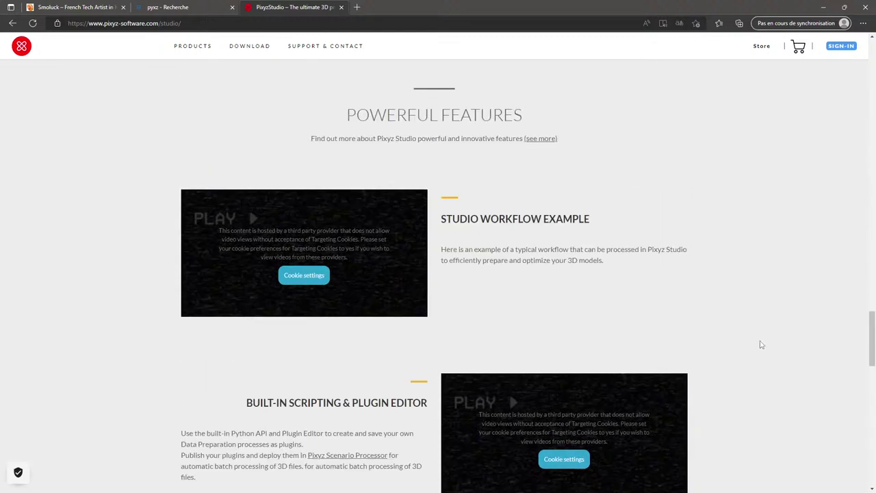
pyautogui.scroll(1, 761, 377)
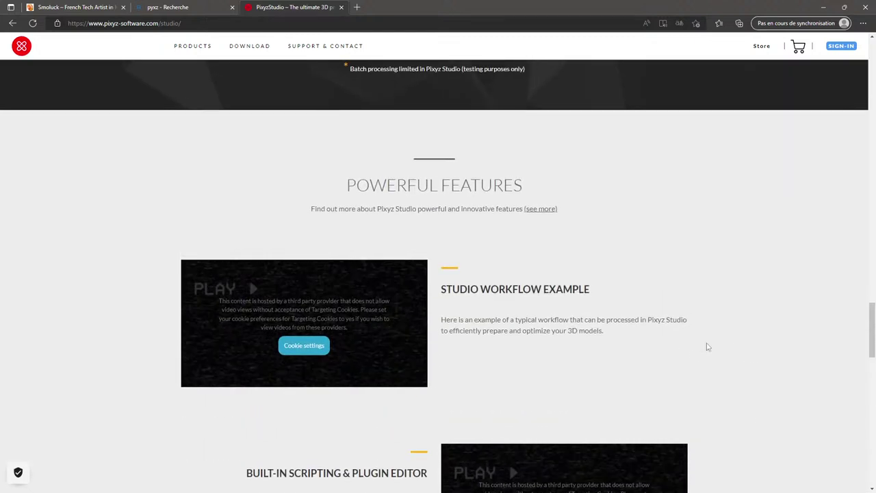
pyautogui.scroll(5, 742, 363)
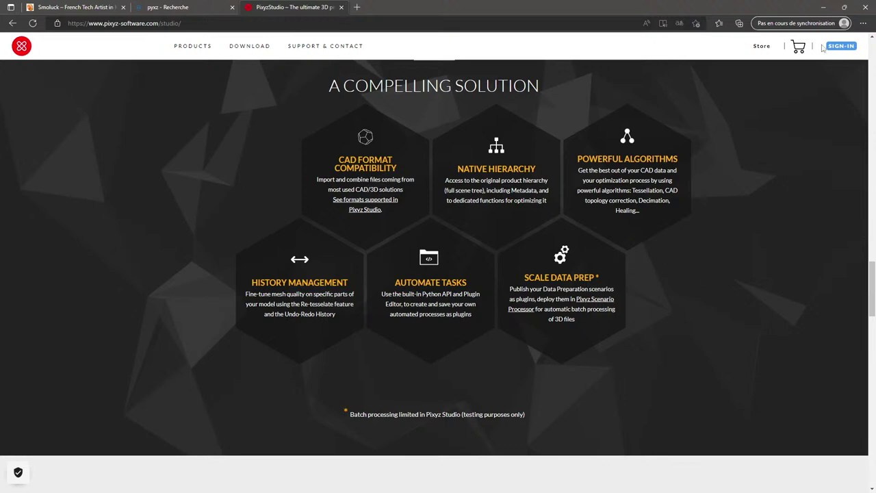
# Switch back to Modo, select the cylindrical surface mesh at the fitting's branch junction, and hide all other geometry
pyautogui.click(822, 8)
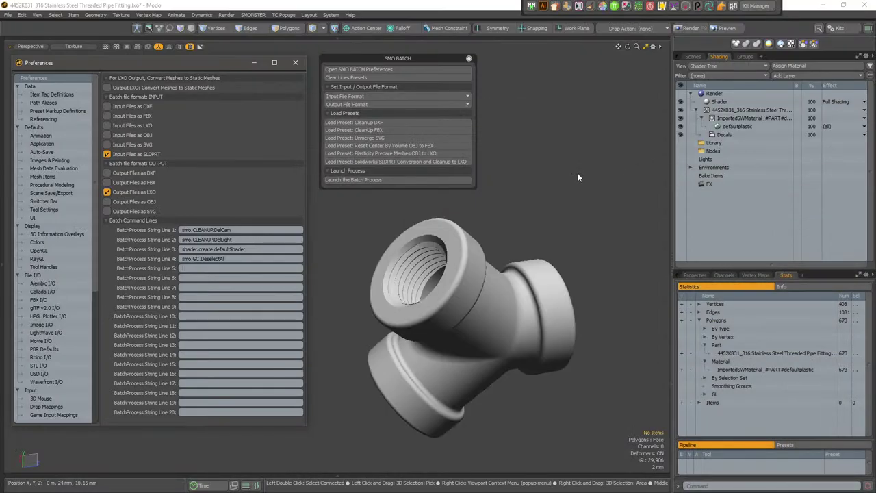
pyautogui.keyDown('alt'); pyautogui.moveTo(497, 330); pyautogui.dragTo(481, 300); pyautogui.keyUp('alt')
pyautogui.scroll(2, 517, 274)
pyautogui.click(524, 281)
pyautogui.scroll(4, 482, 305)
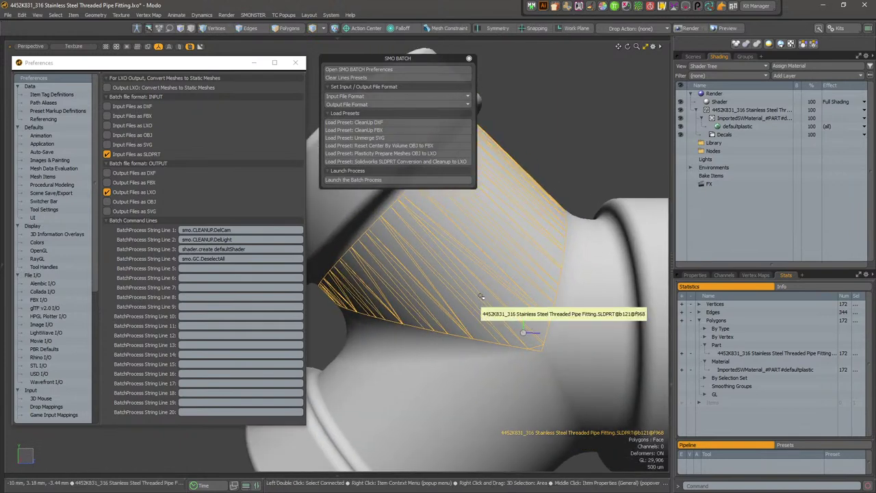
pyautogui.press('3')
pyautogui.moveTo(474, 297); pyautogui.dragTo(334, 300)
pyautogui.hotkey('shift', 'h')
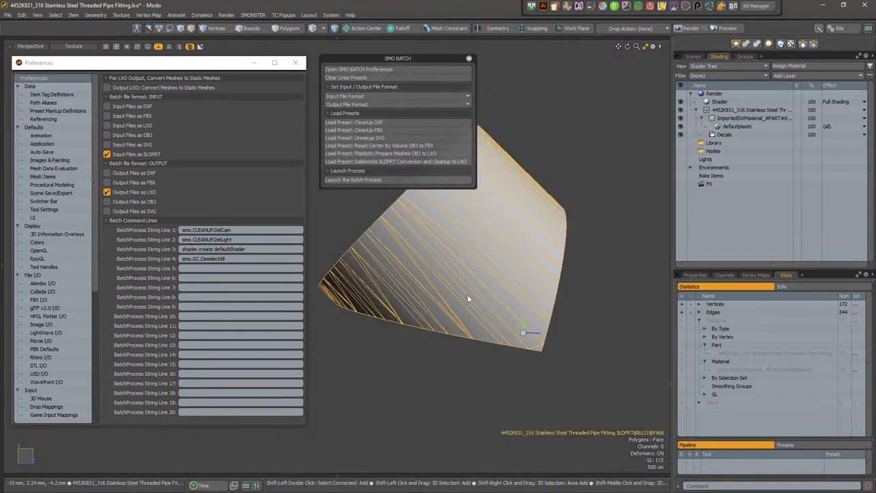
# Select the polygons covering one half of the isolated cylindrical surface
pyautogui.keyDown('alt'); pyautogui.moveTo(583, 289); pyautogui.dragTo(453, 222); pyautogui.keyUp('alt')
pyautogui.press('3')
pyautogui.click(460, 216)
pyautogui.moveTo(462, 216)
pyautogui.mouseDown(button='right')
pyautogui.moveTo(582, 452)
pyautogui.moveTo(636, 342)
pyautogui.moveTo(628, 343)
pyautogui.mouseUp(button='right')
pyautogui.moveTo(628, 342)
pyautogui.keyDown('alt'); pyautogui.mouseDown()
pyautogui.moveTo(506, 339)
pyautogui.moveTo(571, 367)
pyautogui.moveTo(562, 328)
pyautogui.moveTo(411, 368)
pyautogui.moveTo(472, 328)
pyautogui.moveTo(505, 293)
pyautogui.moveTo(388, 322)
pyautogui.mouseUp(); pyautogui.keyUp('alt')
pyautogui.moveTo(344, 345)
pyautogui.keyDown('shift'); pyautogui.mouseDown(button='right')
pyautogui.moveTo(574, 274)
pyautogui.moveTo(503, 236)
pyautogui.moveTo(456, 236)
pyautogui.mouseUp(button='right'); pyautogui.keyUp('shift')
pyautogui.moveTo(458, 316)
pyautogui.keyDown('alt'); pyautogui.keyDown('shift'); pyautogui.mouseDown()
pyautogui.moveTo(473, 299)
pyautogui.moveTo(401, 300)
pyautogui.moveTo(632, 395)
pyautogui.moveTo(534, 387)
pyautogui.moveTo(426, 392)
pyautogui.moveTo(432, 398)
pyautogui.mouseUp(); pyautogui.keyUp('shift'); pyautogui.keyUp('alt')
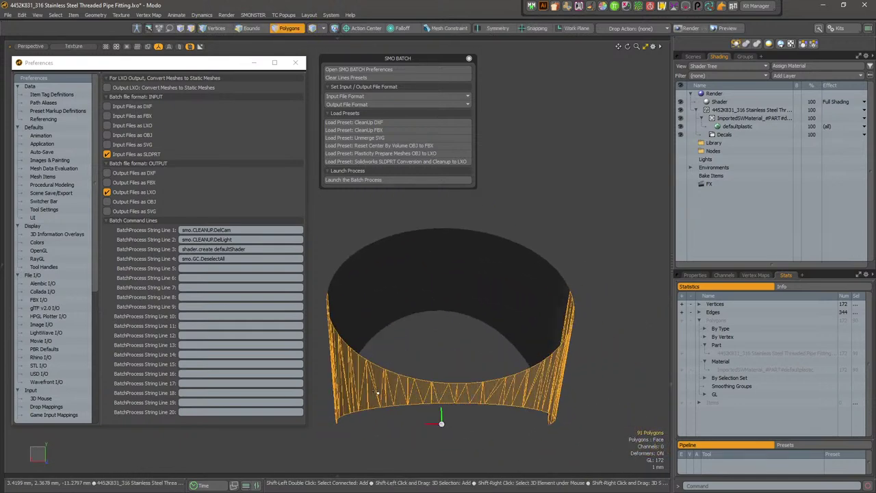
pyautogui.keyDown('alt'); pyautogui.moveTo(377, 392); pyautogui.dragTo(477, 316); pyautogui.keyUp('alt')
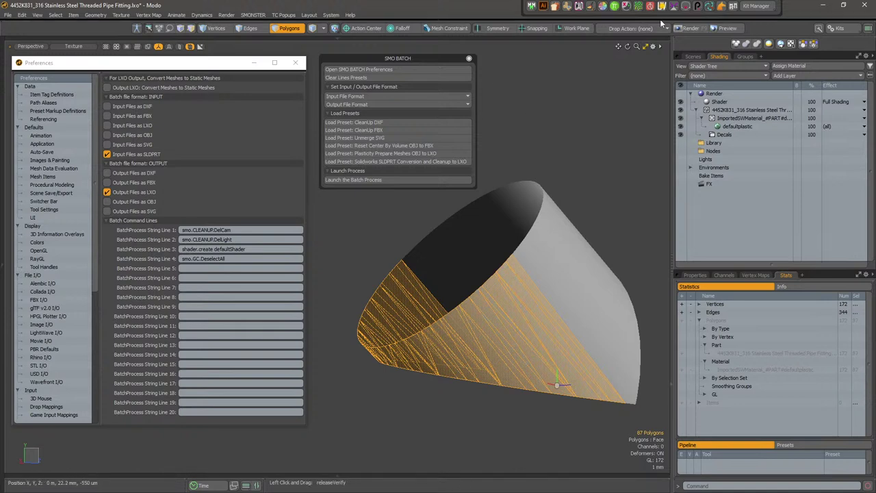
# Open the SMO CAD TOOLS palette and place it beside the SMO BATCH palette
pyautogui.click(581, 10)
pyautogui.click(569, 37)
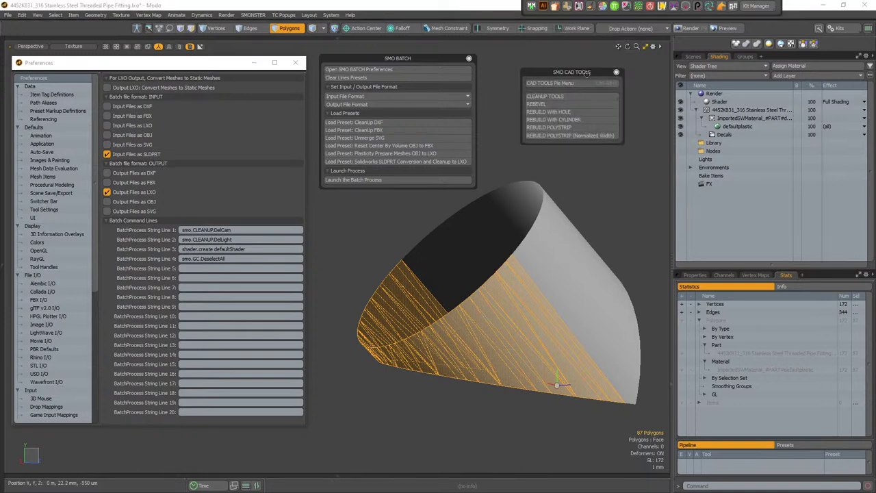
pyautogui.keyDown('alt'); pyautogui.moveTo(531, 194); pyautogui.dragTo(577, 242); pyautogui.keyUp('alt')
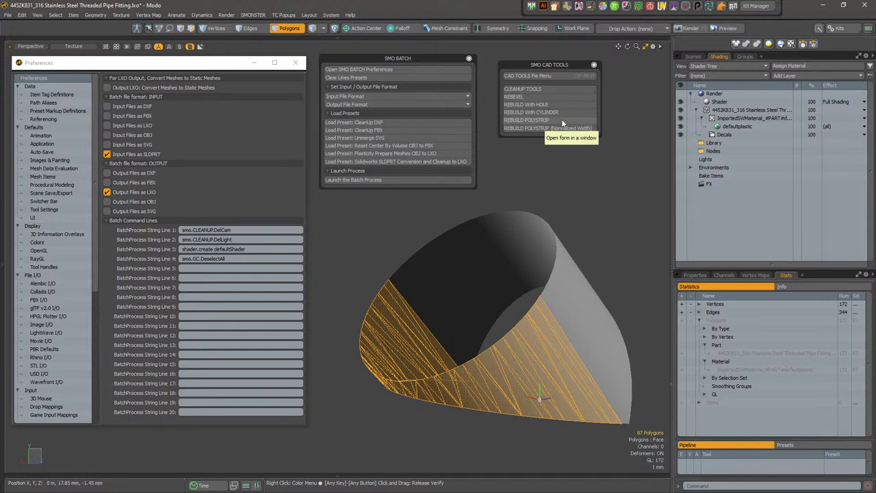
pyautogui.keyDown('alt'); pyautogui.keyDown('shift'); pyautogui.moveTo(581, 301); pyautogui.dragTo(567, 285); pyautogui.keyUp('shift'); pyautogui.keyUp('alt')
# Convert the half-cylinder polygon selection into a selection of its boundary edges
pyautogui.press('2')
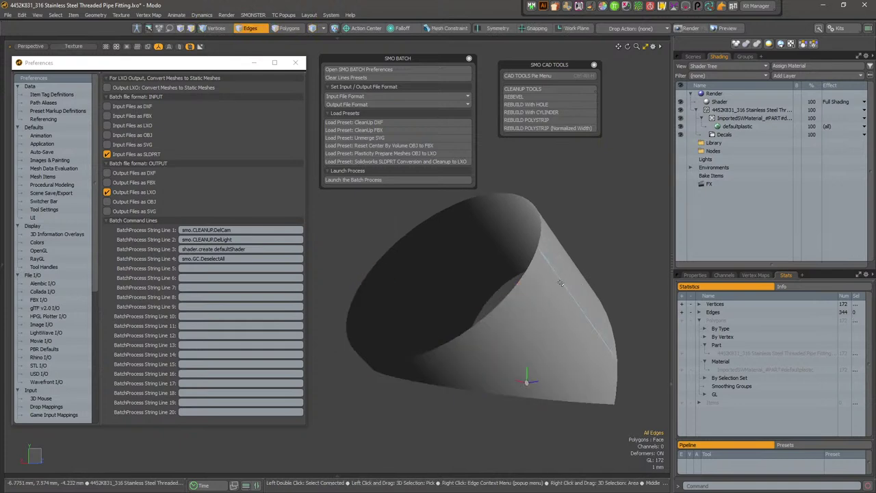
pyautogui.press('1')
pyautogui.press('2')
pyautogui.press('3')
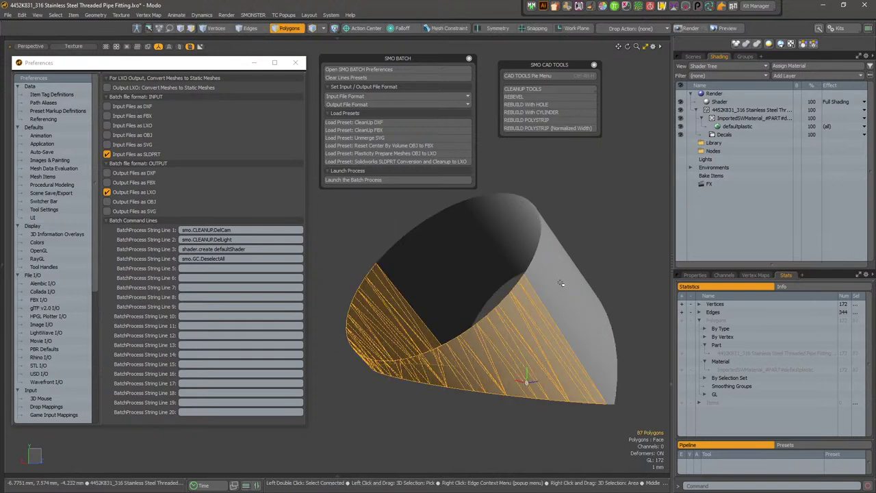
pyautogui.press('ctrl')
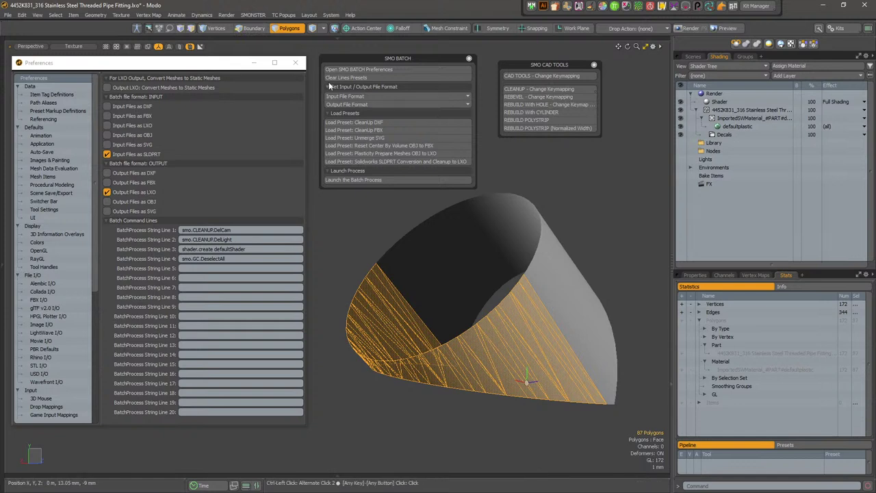
pyautogui.hotkey('ctrl', '2')
# Deselect the two straight end edges so only the curved boundary edges remain selected, and show the wireframe overlay
pyautogui.keyDown('ctrl'); pyautogui.click(552, 317); pyautogui.keyUp('ctrl')
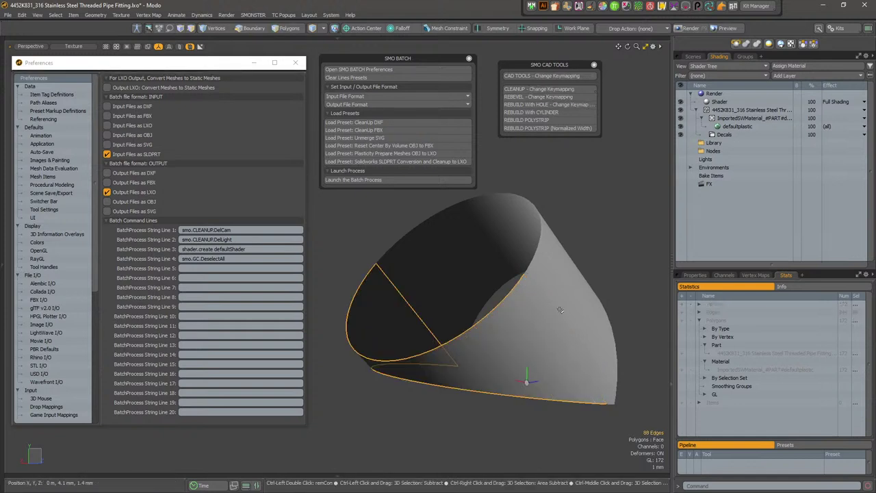
pyautogui.keyDown('alt'); pyautogui.moveTo(441, 366); pyautogui.dragTo(614, 390); pyautogui.keyUp('alt')
pyautogui.keyDown('ctrl'); pyautogui.click(395, 322); pyautogui.keyUp('ctrl')
pyautogui.moveTo(616, 350)
pyautogui.keyDown('alt'); pyautogui.mouseDown()
pyautogui.moveTo(571, 343)
pyautogui.moveTo(517, 279)
pyautogui.moveTo(509, 295)
pyautogui.moveTo(491, 289)
pyautogui.moveTo(582, 380)
pyautogui.moveTo(541, 364)
pyautogui.moveTo(507, 323)
pyautogui.mouseUp(); pyautogui.keyUp('alt')
pyautogui.scroll(-3, 517, 280)
pyautogui.hotkey('ctrl', '3')
pyautogui.click(552, 298)
pyautogui.scroll(2, 490, 289)
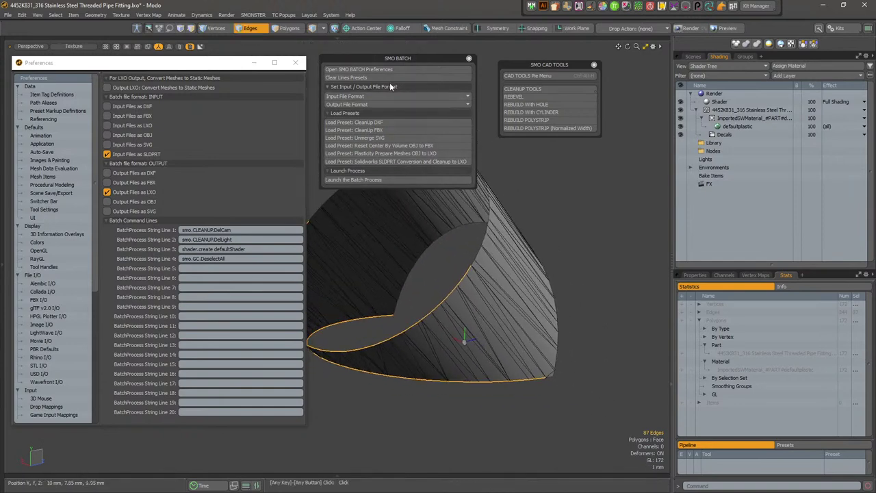
# Rebuild the strip between the selected edges with Rebuild Polystrip (By Count), using 16 sides and Circle mode 0
pyautogui.click(542, 121)
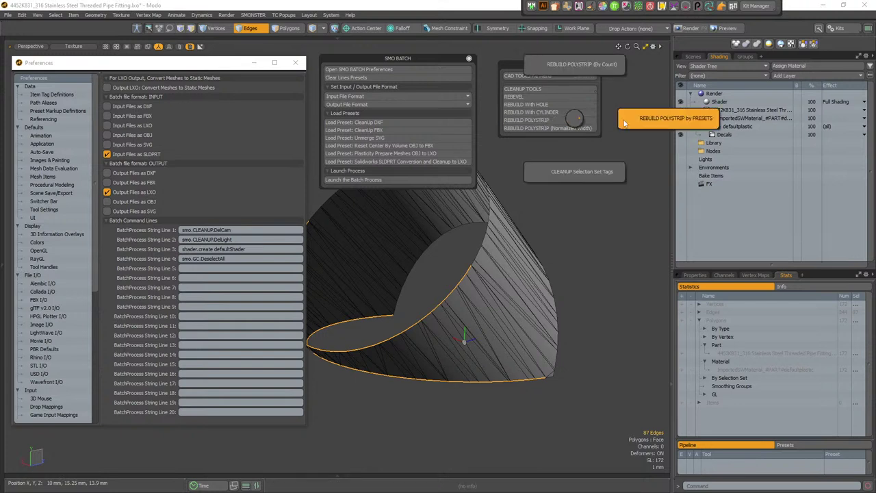
pyautogui.click(591, 72)
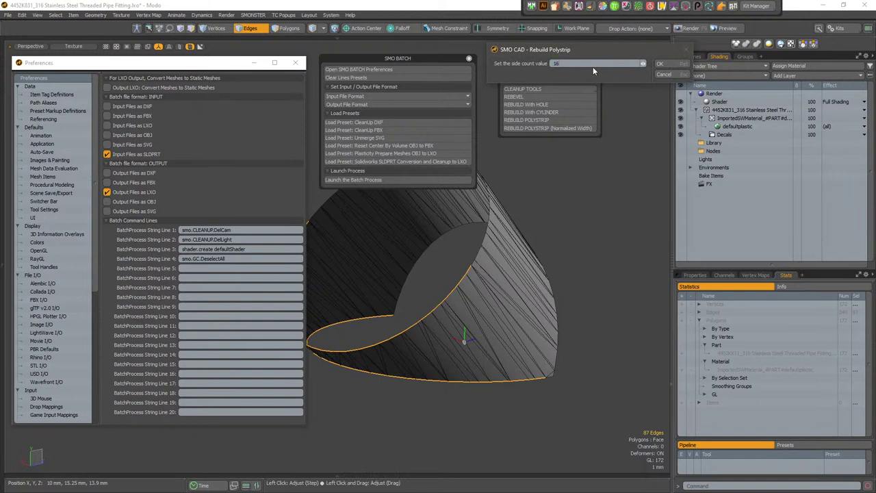
pyautogui.press('Return')
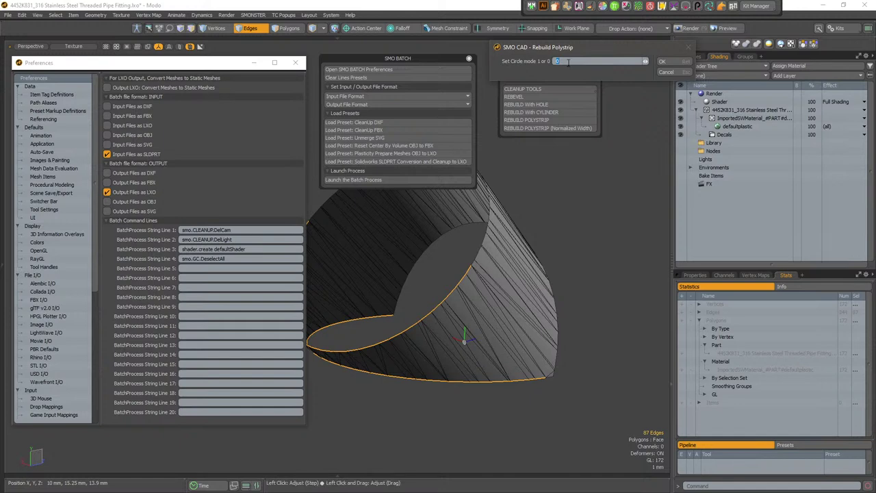
pyautogui.click(662, 64)
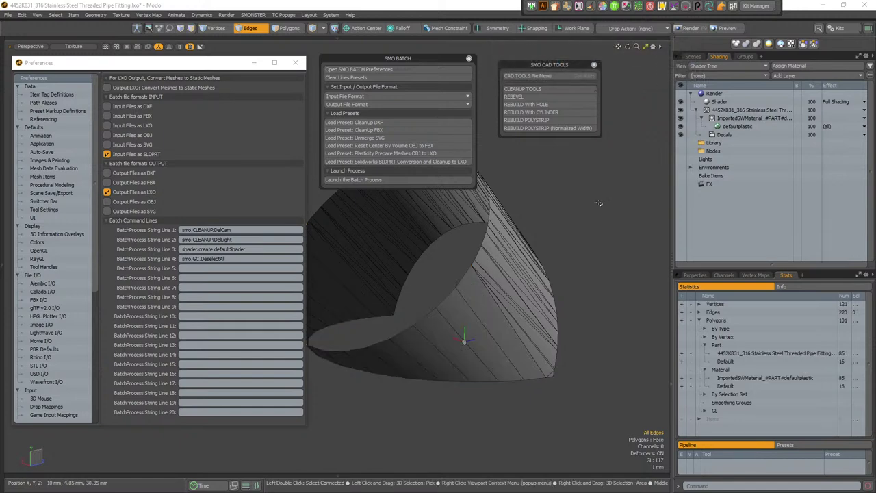
# Select all the polygons of the rebuilt strip on the half cylinder
pyautogui.moveTo(505, 327)
pyautogui.keyDown('alt'); pyautogui.mouseDown()
pyautogui.moveTo(474, 352)
pyautogui.moveTo(397, 365)
pyautogui.moveTo(554, 355)
pyautogui.moveTo(503, 372)
pyautogui.mouseUp(); pyautogui.keyUp('alt')
pyautogui.press('3')
pyautogui.moveTo(445, 375)
pyautogui.keyDown('alt'); pyautogui.mouseDown()
pyautogui.moveTo(506, 345)
pyautogui.moveTo(510, 308)
pyautogui.moveTo(453, 303)
pyautogui.moveTo(393, 324)
pyautogui.mouseUp(); pyautogui.keyUp('alt')
pyautogui.hotkey('shift', 'Up')
pyautogui.hotkey('shift', 'Up')
pyautogui.hotkey('shift', 'Up')
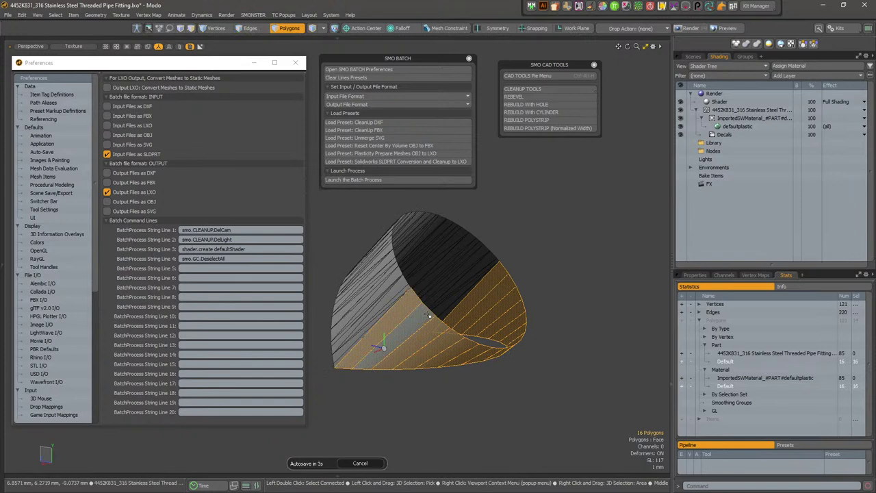
# Examine the rebuilt 16-side strip, the triangulated half beside it, and the edge where the two halves meet
pyautogui.keyDown('alt'); pyautogui.moveTo(520, 336); pyautogui.dragTo(452, 304); pyautogui.keyUp('alt')
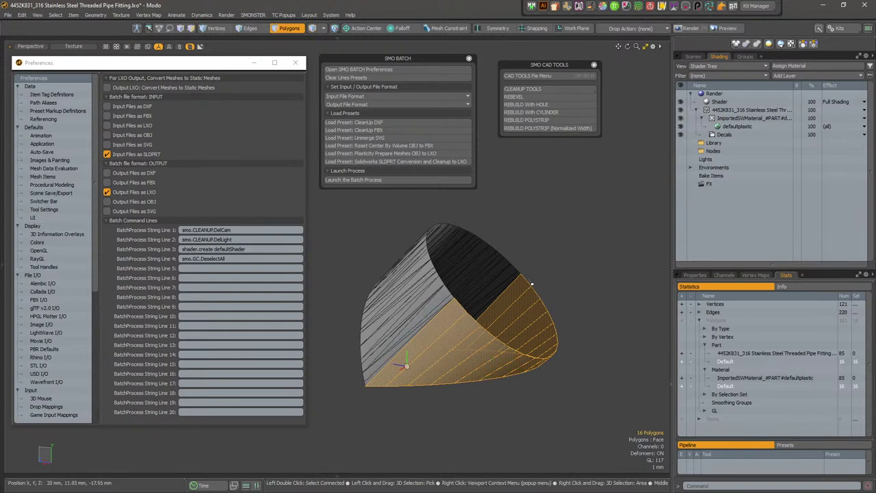
pyautogui.keyDown('alt'); pyautogui.moveTo(532, 283); pyautogui.dragTo(456, 317); pyautogui.keyUp('alt')
pyautogui.doubleClick(319, 290)
pyautogui.keyDown('alt'); pyautogui.moveTo(313, 291); pyautogui.dragTo(480, 383); pyautogui.keyUp('alt')
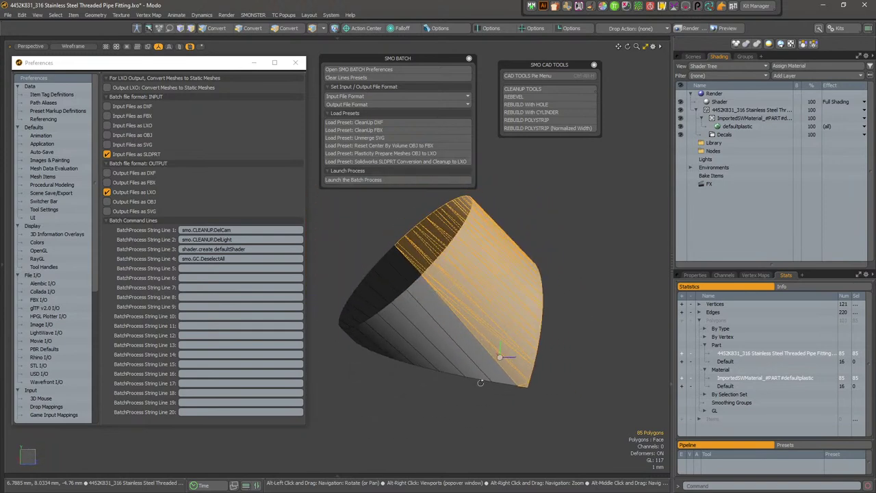
pyautogui.scroll(4, 480, 382)
pyautogui.press('space')
pyautogui.press('space')
pyautogui.scroll(-4, 589, 367)
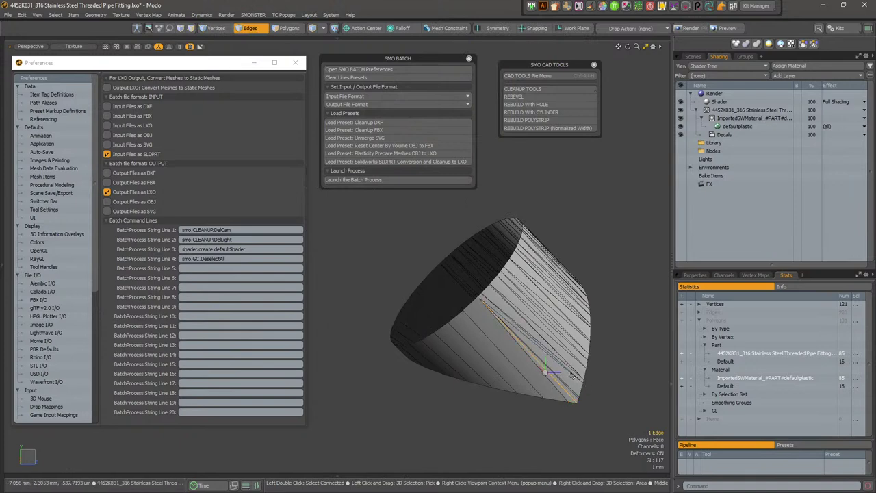
pyautogui.moveTo(574, 392)
pyautogui.keyDown('ctrl'); pyautogui.keyDown('alt'); pyautogui.mouseDown()
pyautogui.moveTo(597, 428)
pyautogui.moveTo(586, 382)
pyautogui.mouseUp(); pyautogui.keyUp('alt'); pyautogui.keyUp('ctrl')
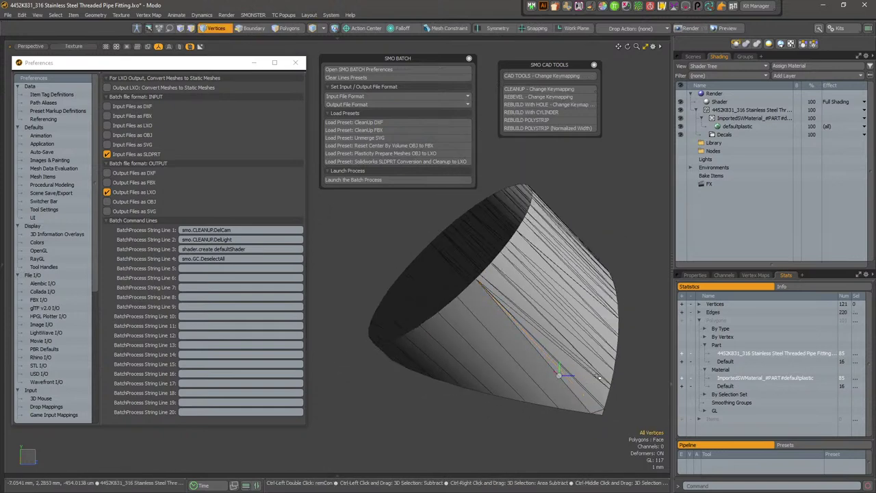
# Undo the 16-side polystrip rebuild and restore the selection of the half cylinder's original triangulated polygons
pyautogui.hotkey('ctrl', 'z')
pyautogui.hotkey('ctrl', 'z')
pyautogui.hotkey('ctrl', 'z')
pyautogui.hotkey('ctrl', 'z')
pyautogui.hotkey('ctrl', 'z')
pyautogui.hotkey('ctrl', 'z')
pyautogui.hotkey('ctrl', 'z')
pyautogui.hotkey('ctrl', 'z')
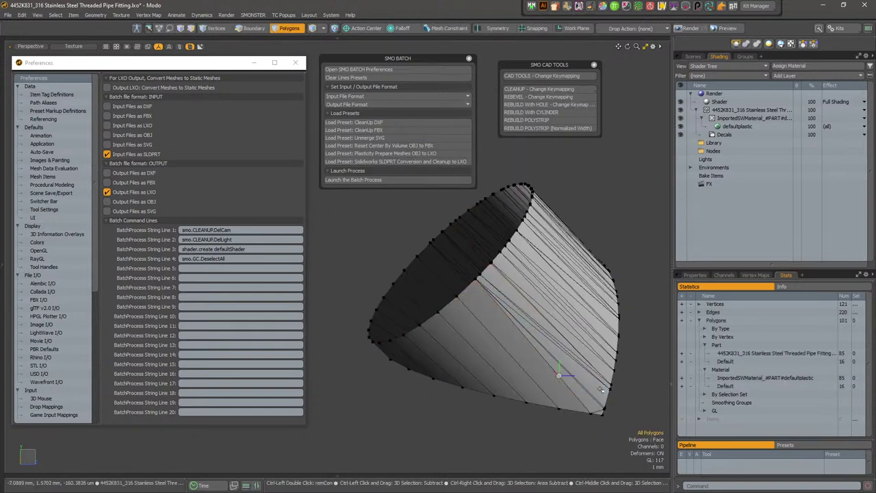
pyautogui.hotkey('ctrl', 'z')
pyautogui.hotkey('ctrl', 'z')
pyautogui.press('3')
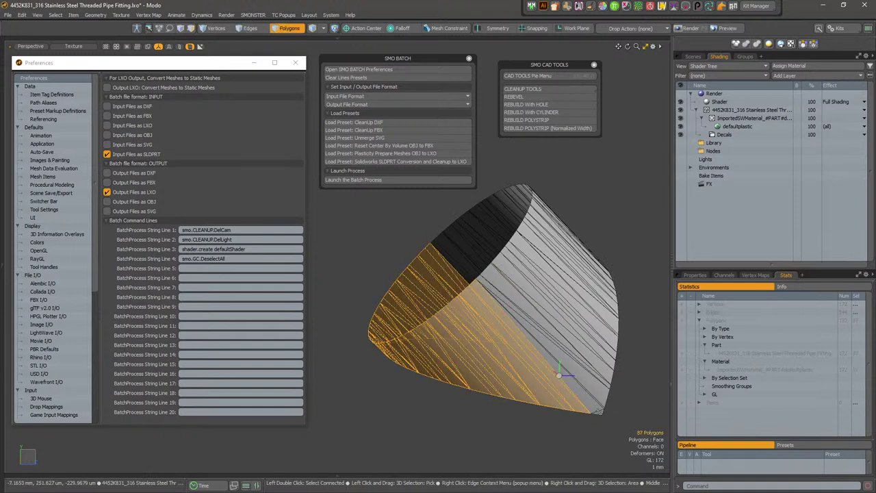
# Add the missed sliver polygon along the seam to the half-cylinder polygon selection
pyautogui.press('2')
pyautogui.click(605, 411)
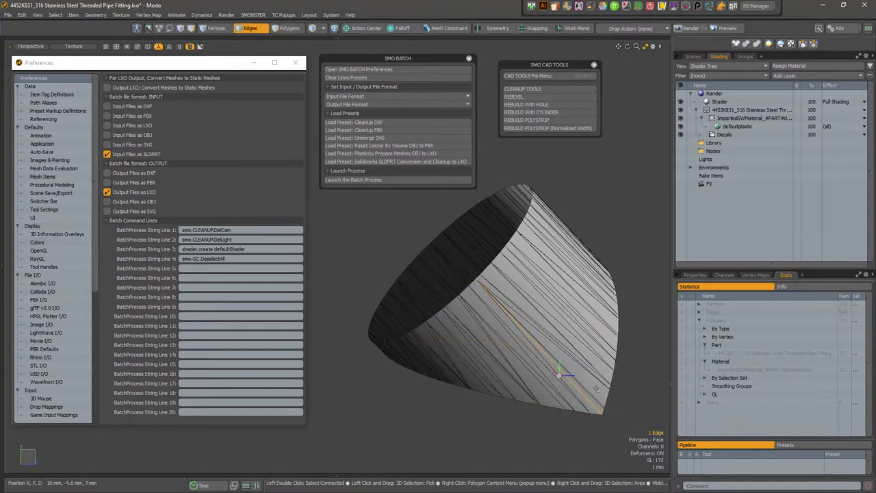
pyautogui.press('space')
pyautogui.keyDown('shift'); pyautogui.click(589, 403); pyautogui.keyUp('shift')
pyautogui.scroll(-2, 528, 330)
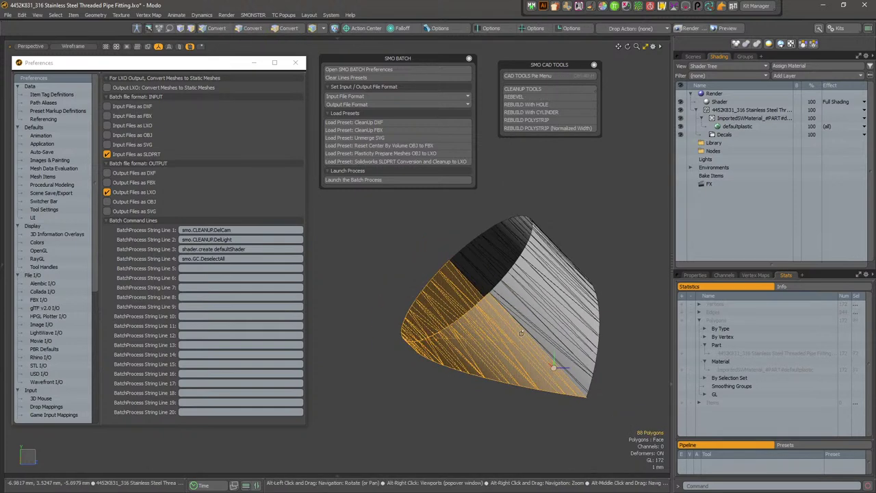
# Convert the half-cylinder polygon selection to its boundary edges and deselect the straight end edges
pyautogui.click(252, 29)
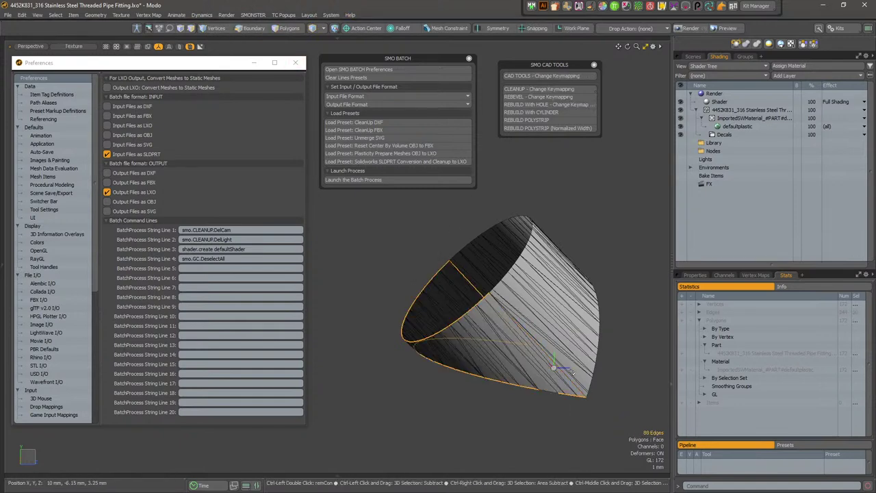
pyautogui.keyDown('alt'); pyautogui.moveTo(570, 372); pyautogui.dragTo(491, 387); pyautogui.keyUp('alt')
pyautogui.scroll(3, 389, 289)
pyautogui.keyDown('ctrl'); pyautogui.click(420, 328); pyautogui.keyUp('ctrl')
pyautogui.keyDown('alt'); pyautogui.keyDown('shift'); pyautogui.moveTo(566, 374); pyautogui.dragTo(498, 356); pyautogui.keyUp('shift'); pyautogui.keyUp('alt')
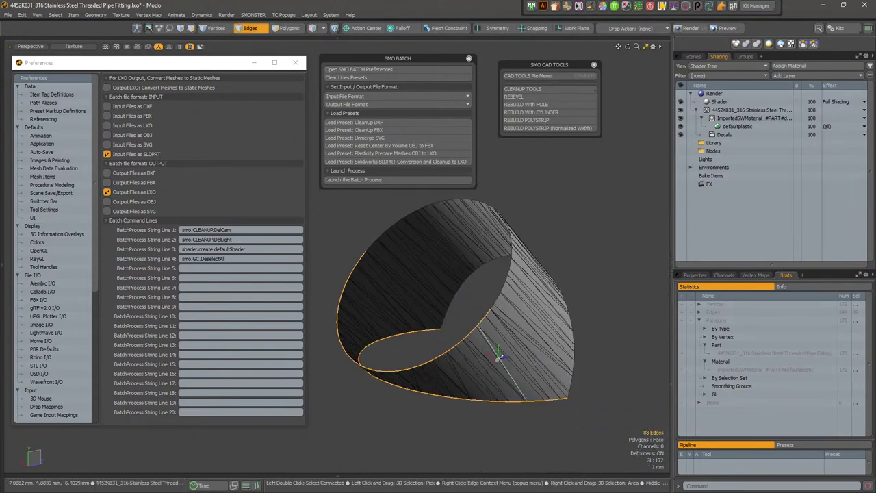
# Open the Rebuild Polystrip by Presets palette and rebuild the strip between the curved edges with the 20 preset
pyautogui.click(555, 120)
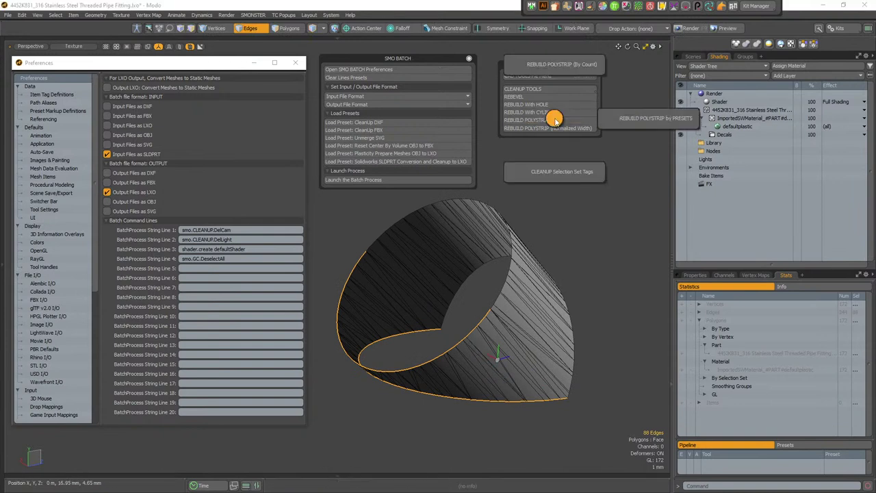
pyautogui.click(629, 125)
pyautogui.moveTo(618, 109); pyautogui.dragTo(566, 160)
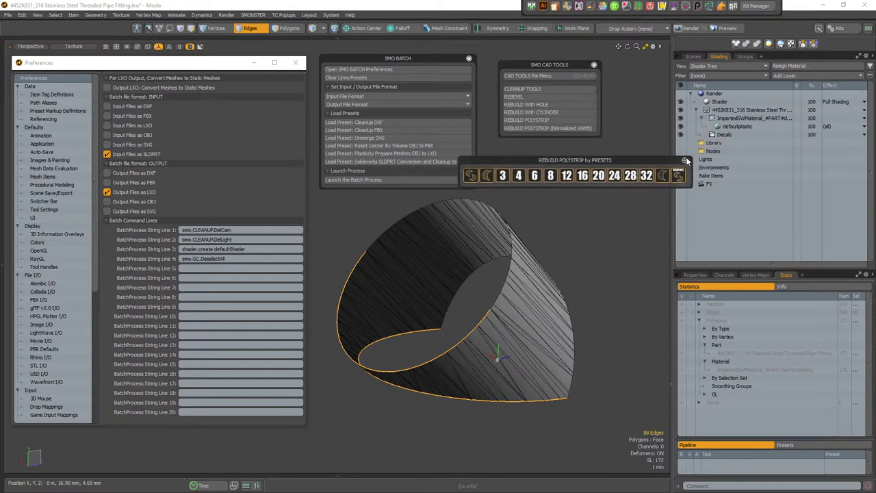
pyautogui.moveTo(627, 163); pyautogui.dragTo(625, 160)
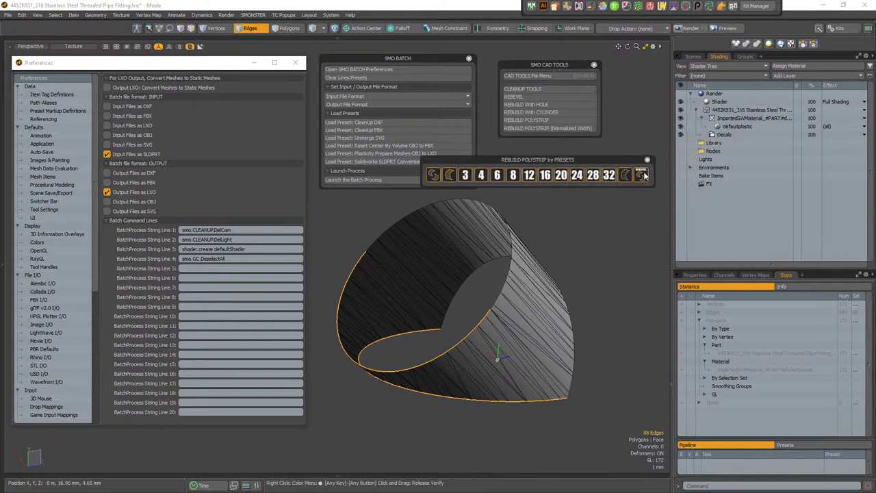
pyautogui.click(561, 176)
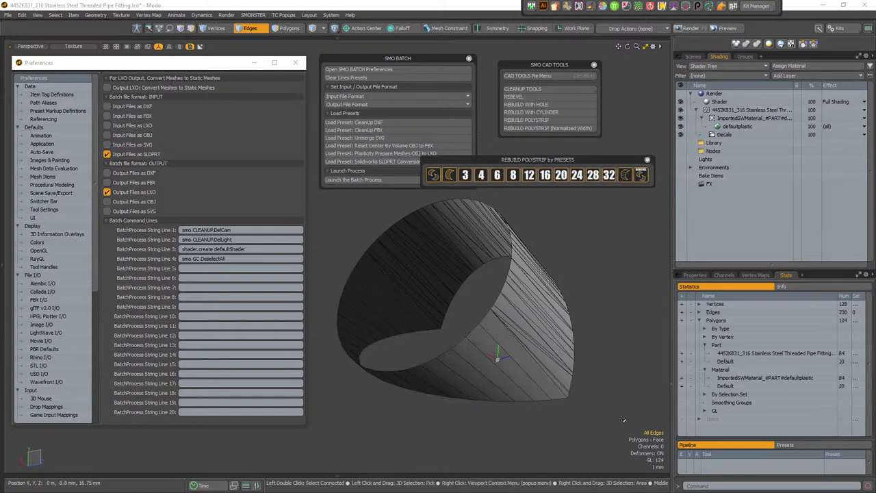
# Select the polygons of the rebuilt 20-side strip and examine them from several sides
pyautogui.press('3')
pyautogui.doubleClick(549, 378)
pyautogui.keyDown('alt'); pyautogui.moveTo(549, 379); pyautogui.dragTo(519, 323); pyautogui.keyUp('alt')
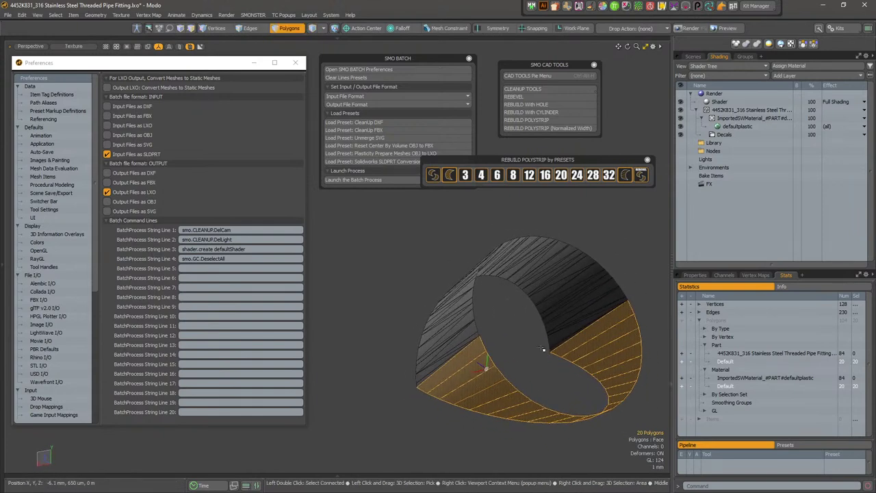
pyautogui.moveTo(470, 359); pyautogui.dragTo(532, 409)
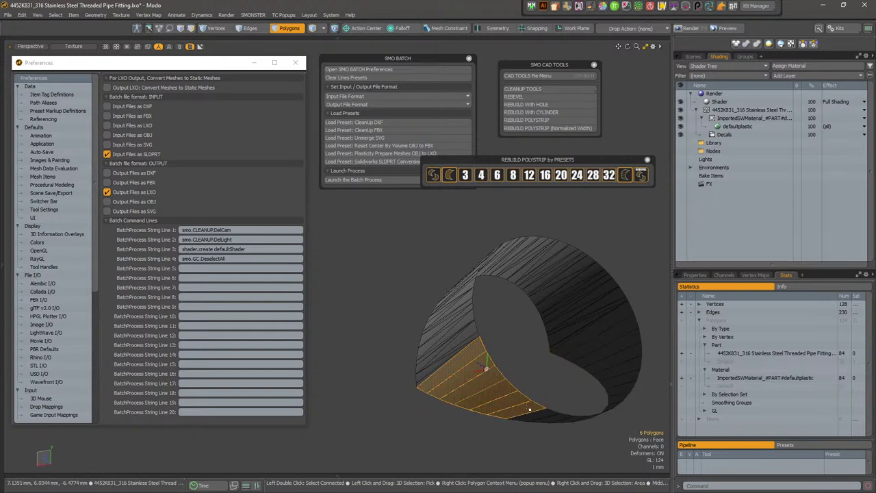
pyautogui.keyDown('alt'); pyautogui.moveTo(519, 352); pyautogui.dragTo(557, 298); pyautogui.keyUp('alt')
pyautogui.click(560, 296)
pyautogui.keyDown('alt'); pyautogui.moveTo(524, 348); pyautogui.dragTo(532, 329); pyautogui.keyUp('alt')
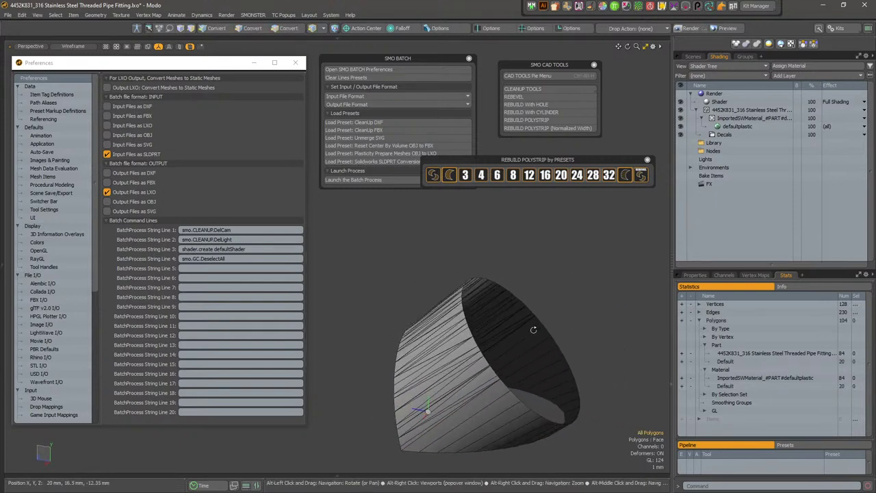
# Return to item selection and show the whole pipe fitting around the rebuilt neck surface
pyautogui.hotkey('ctrl', 'z')
pyautogui.hotkey('ctrl', 'z')
pyautogui.hotkey('ctrl', 'z')
pyautogui.hotkey('ctrl', 'z')
pyautogui.keyDown('alt'); pyautogui.moveTo(535, 404); pyautogui.dragTo(486, 312); pyautogui.keyUp('alt')
pyautogui.scroll(-4, 487, 312)
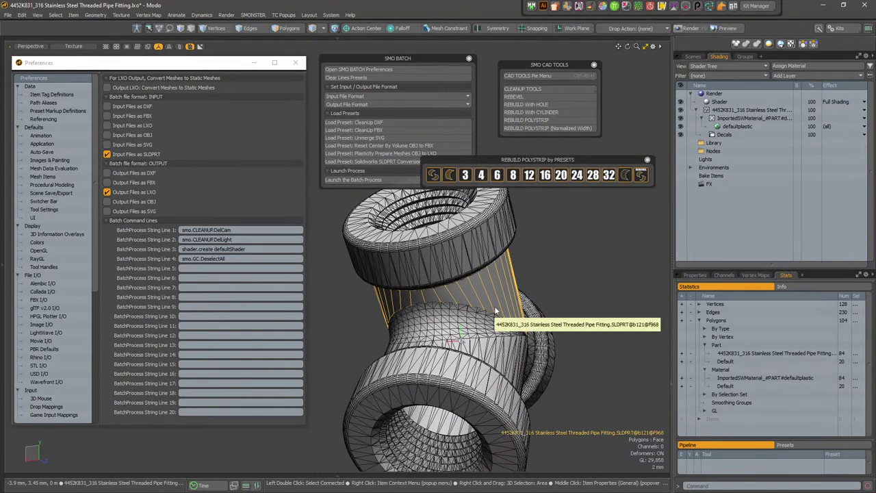
# Examine how the rebuilt neck surface meets the neighbouring fillet, collar and branch surfaces of the fitting
pyautogui.keyDown('alt'); pyautogui.moveTo(497, 312); pyautogui.dragTo(504, 328); pyautogui.keyUp('alt')
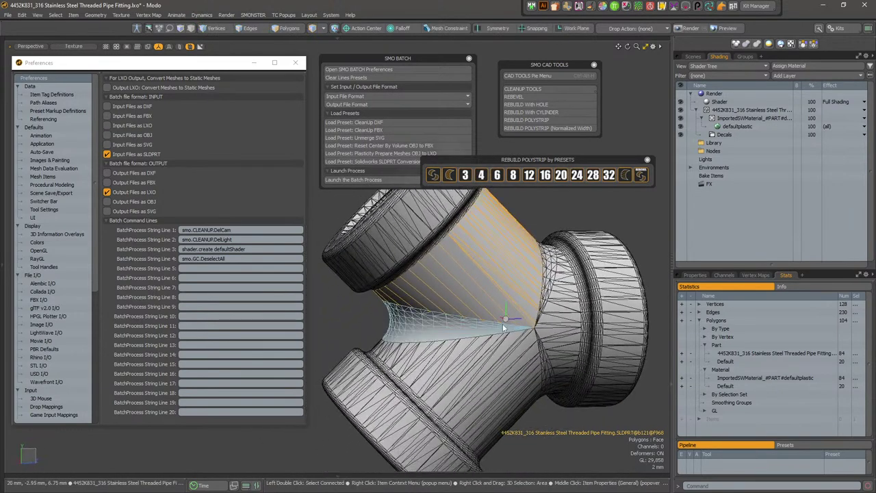
pyautogui.keyDown('alt'); pyautogui.moveTo(405, 329); pyautogui.dragTo(393, 311); pyautogui.keyUp('alt')
pyautogui.keyDown('alt'); pyautogui.moveTo(468, 317); pyautogui.dragTo(396, 337); pyautogui.keyUp('alt')
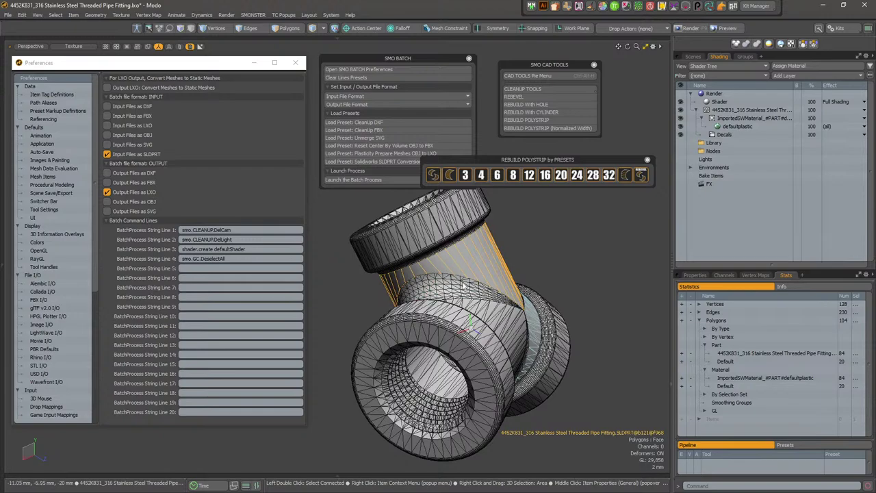
pyautogui.keyDown('alt'); pyautogui.moveTo(463, 286); pyautogui.dragTo(523, 295); pyautogui.keyUp('alt')
pyautogui.doubleClick(462, 318)
pyautogui.keyDown('alt'); pyautogui.keyDown('shift'); pyautogui.moveTo(524, 295); pyautogui.dragTo(548, 274); pyautogui.keyUp('shift'); pyautogui.keyUp('alt')
pyautogui.doubleClick(532, 312)
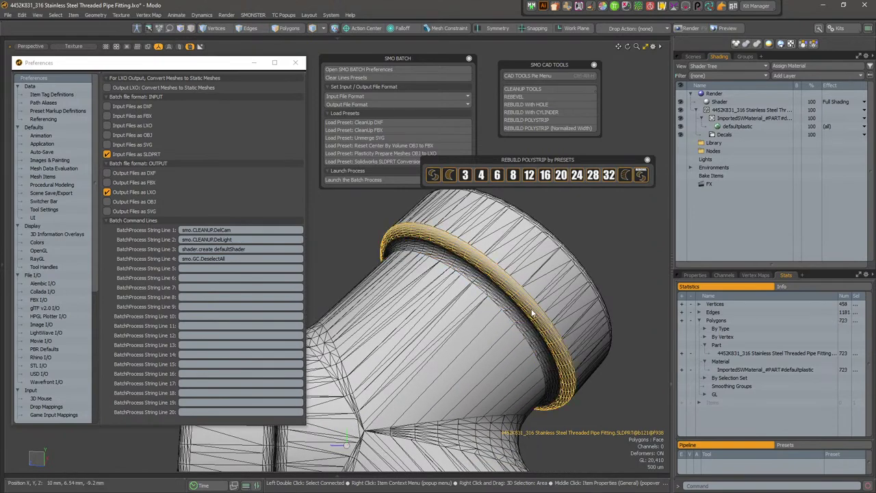
pyautogui.keyDown('alt'); pyautogui.moveTo(603, 326); pyautogui.dragTo(479, 376); pyautogui.keyUp('alt')
pyautogui.doubleClick(480, 372)
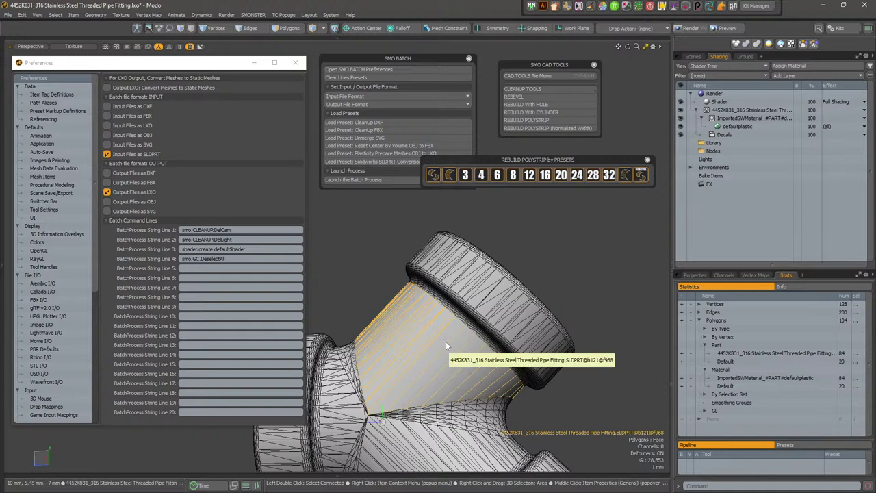
pyautogui.keyDown('alt'); pyautogui.moveTo(446, 341); pyautogui.dragTo(445, 330); pyautogui.keyUp('alt')
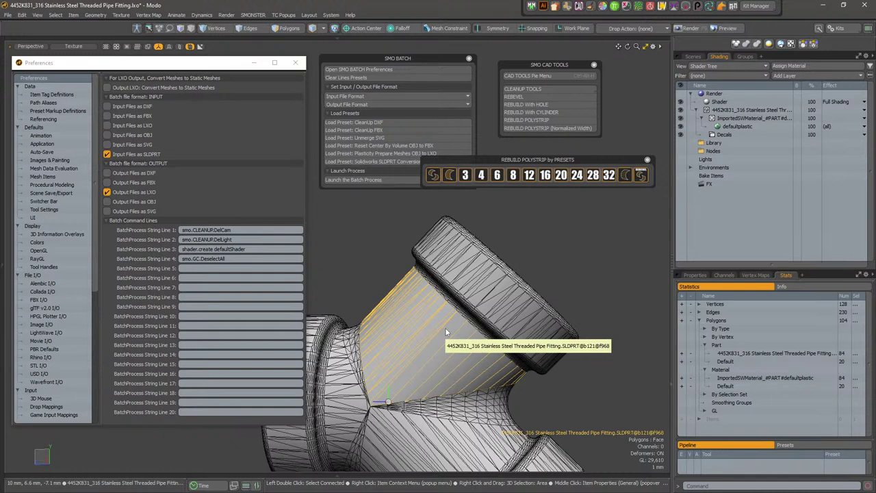
pyautogui.click(516, 351)
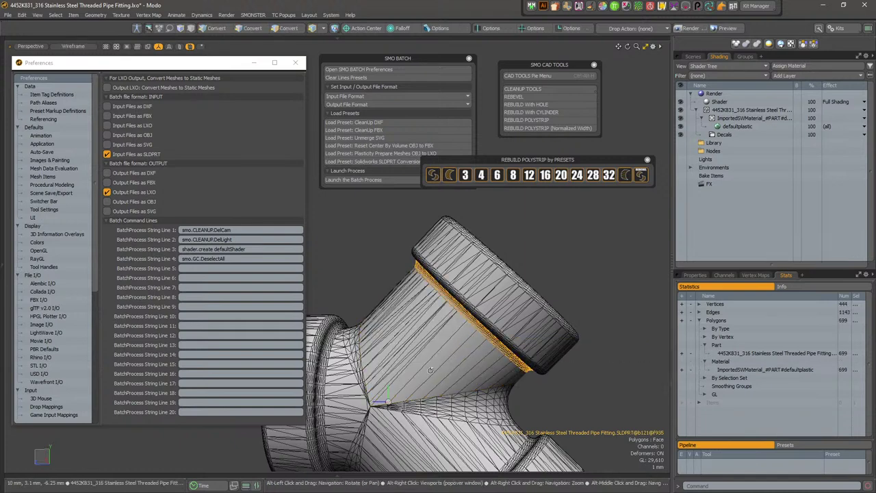
pyautogui.hotkey('ctrl', 'z')
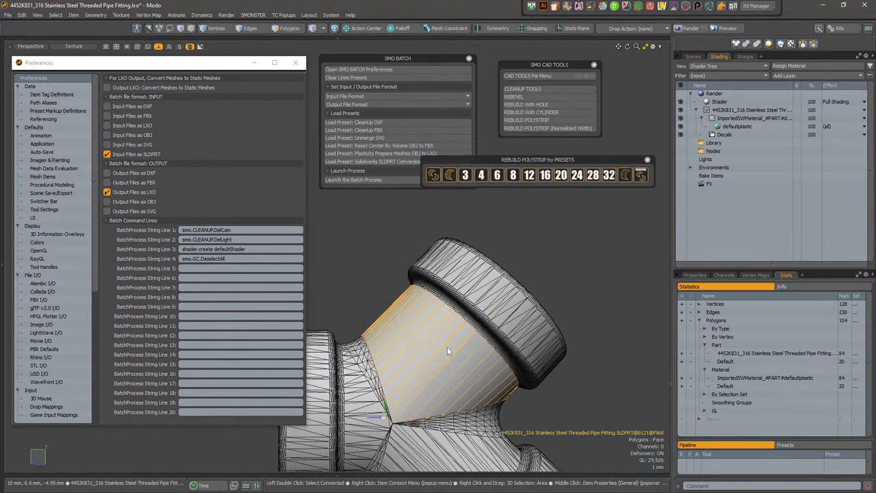
# Isolate the neck mesh again and undo the 20-side rebuild to restore its curved boundary-edge selection
pyautogui.hotkey('ctrl', 'space')
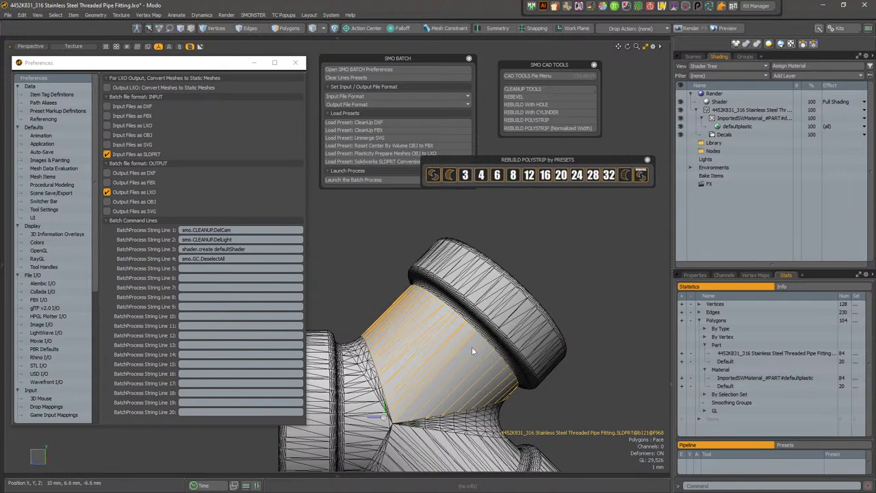
pyautogui.hotkey('ctrl', 'z')
pyautogui.hotkey('ctrl', 'z')
pyautogui.hotkey('ctrl', 'z')
pyautogui.hotkey('ctrl', 'z')
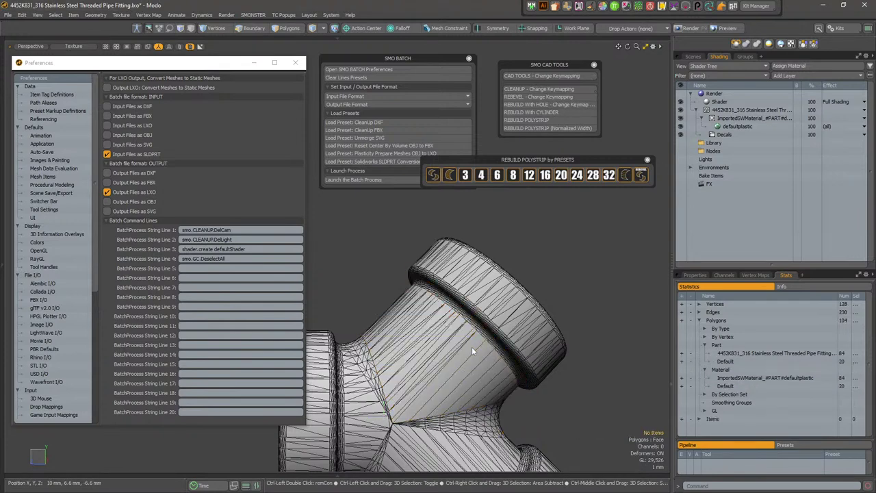
pyautogui.hotkey('shift', 'h')
pyautogui.moveTo(473, 348); pyautogui.dragTo(503, 344)
pyautogui.click(513, 362)
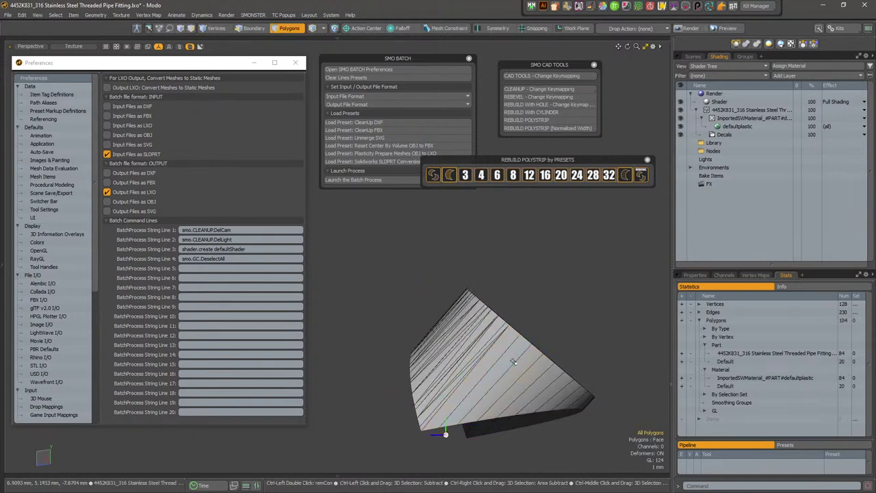
pyautogui.press('2')
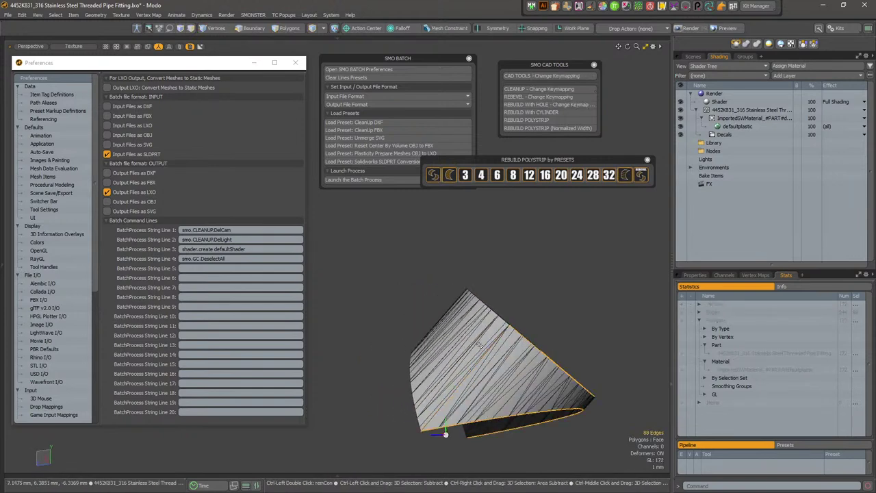
# Collapse the pipe fitting's item tree in the scene's item list and clear the edge selection on the neck mesh
pyautogui.keyDown('alt'); pyautogui.moveTo(532, 369); pyautogui.dragTo(463, 384); pyautogui.keyUp('alt')
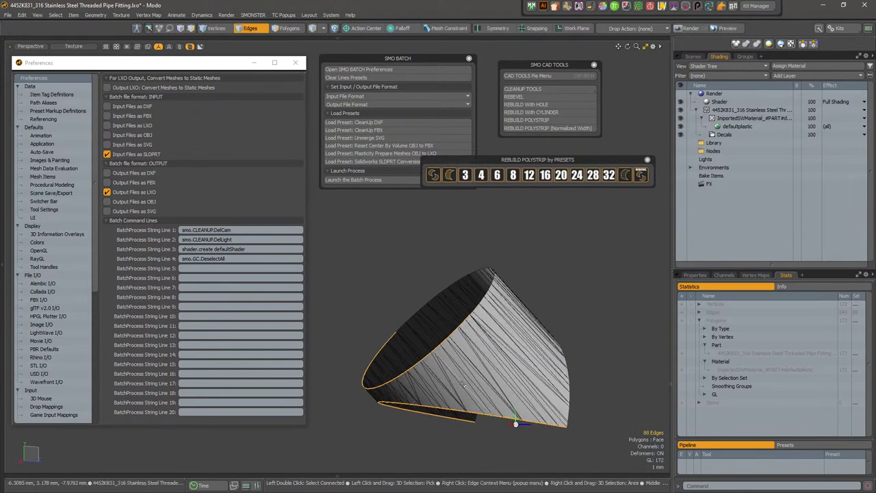
pyautogui.keyDown('alt'); pyautogui.moveTo(425, 299); pyautogui.dragTo(452, 304); pyautogui.keyUp('alt')
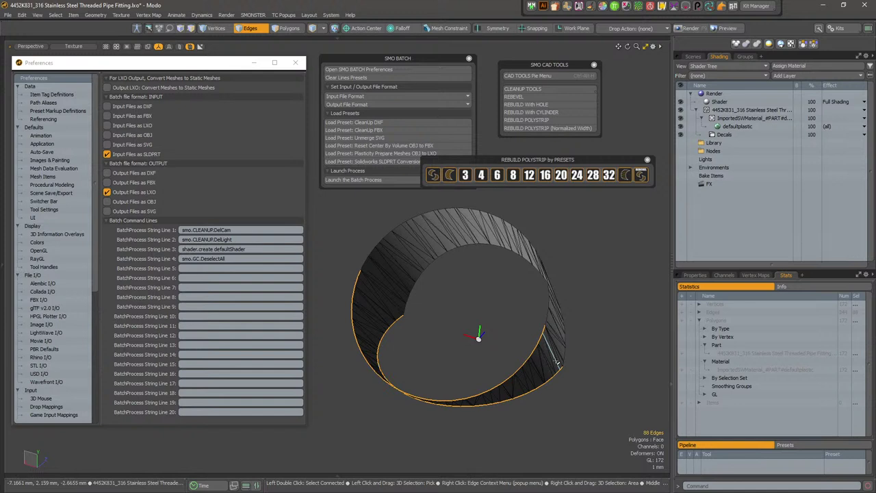
pyautogui.click(693, 58)
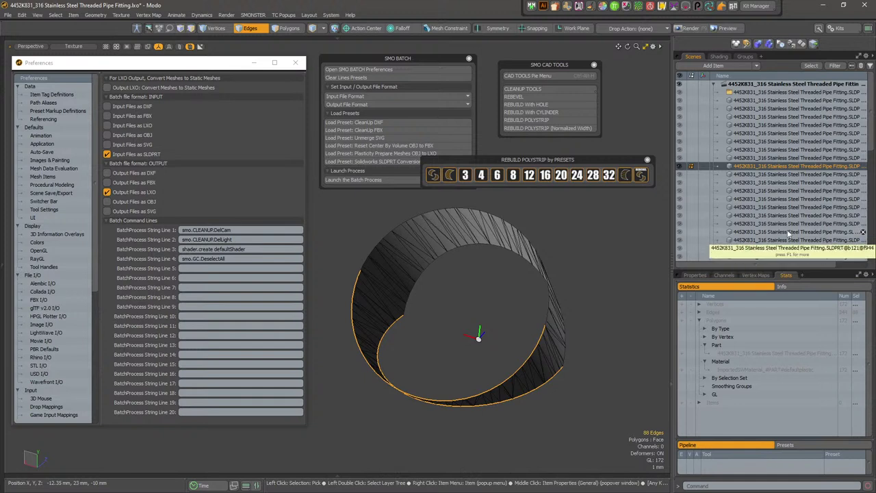
pyautogui.click(714, 84)
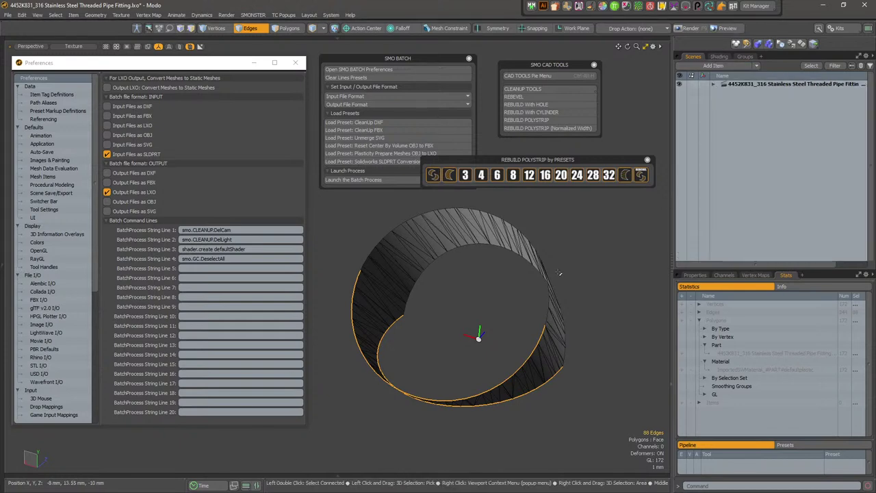
pyautogui.keyDown('alt'); pyautogui.moveTo(601, 243); pyautogui.dragTo(463, 303); pyautogui.keyUp('alt')
pyautogui.click(514, 343)
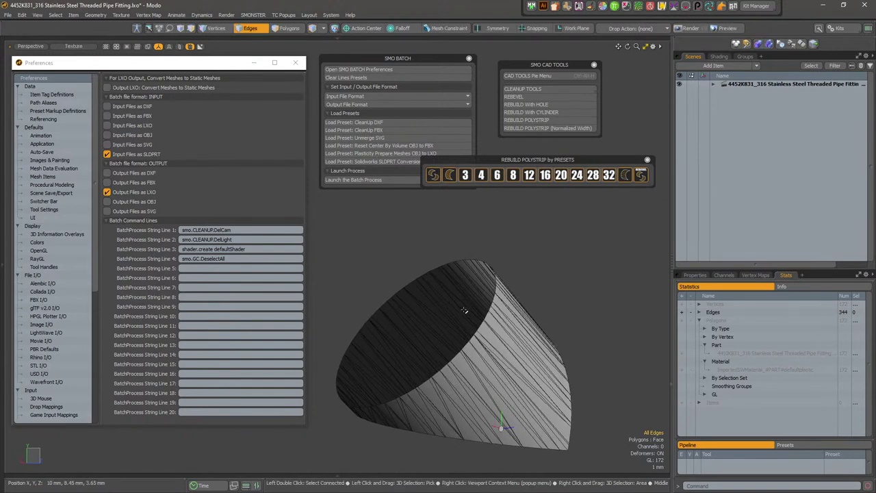
pyautogui.keyDown('alt'); pyautogui.moveTo(464, 311); pyautogui.dragTo(443, 355); pyautogui.keyUp('alt')
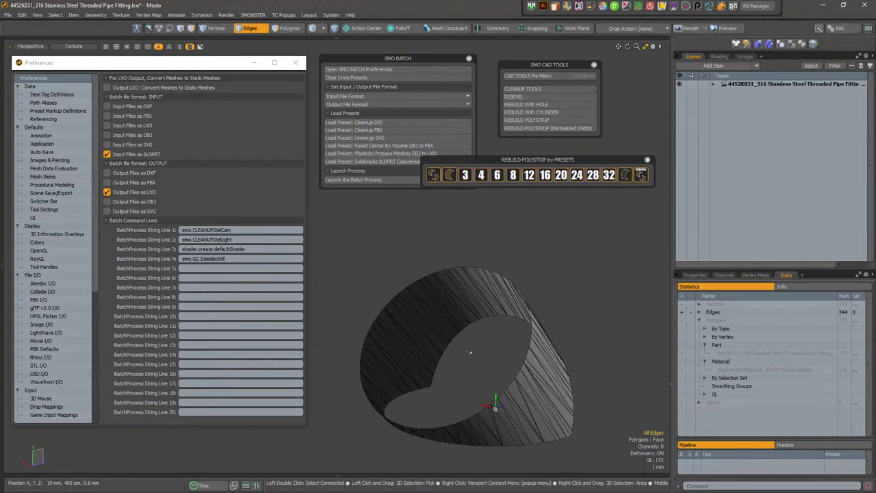
# Select one half of the neck's triangles, reduce the selection to its curved boundary edges and rebuild it with the 8 polystrip preset
pyautogui.keyDown('alt'); pyautogui.moveTo(474, 353); pyautogui.dragTo(569, 263); pyautogui.keyUp('alt')
pyautogui.press('3')
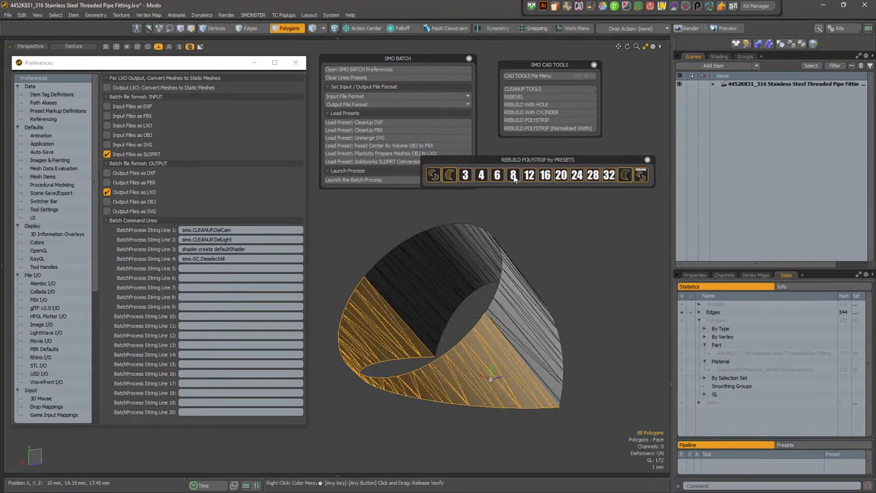
pyautogui.click(513, 176)
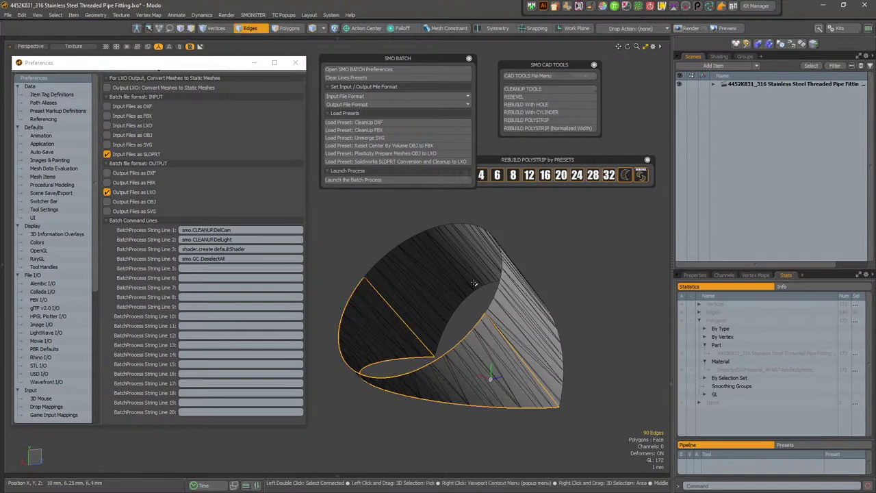
pyautogui.keyDown('alt'); pyautogui.moveTo(421, 317); pyautogui.dragTo(511, 221); pyautogui.keyUp('alt')
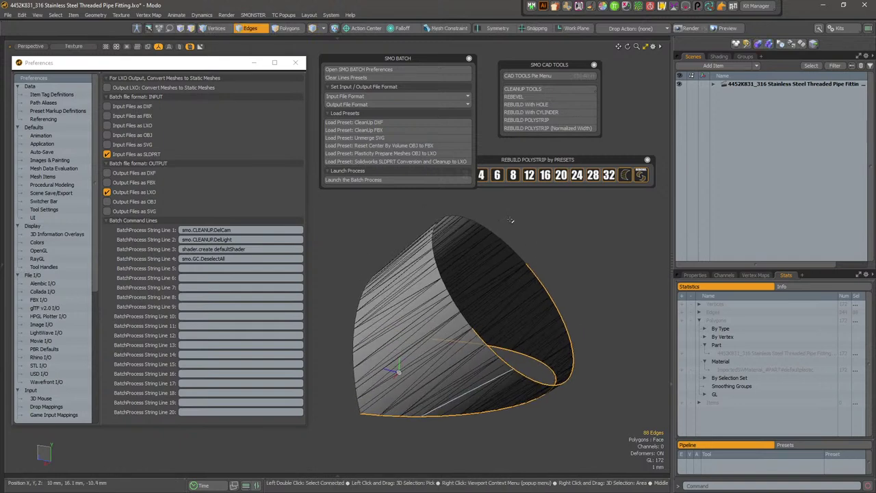
pyautogui.click(516, 177)
# Select the neck's remaining triangulated half, keep only its curved boundary edges and rebuild it with the 8 polystrip preset
pyautogui.press('3')
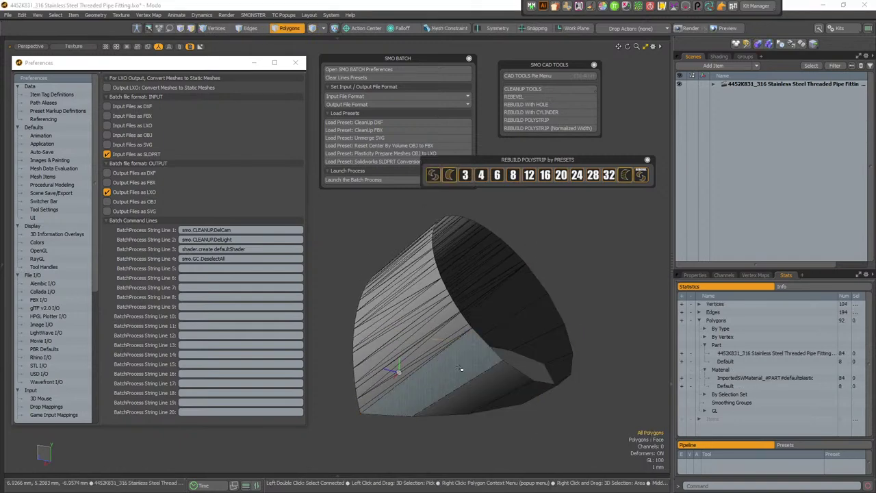
pyautogui.moveTo(462, 368)
pyautogui.mouseDown()
pyautogui.moveTo(543, 402)
pyautogui.moveTo(413, 303)
pyautogui.moveTo(377, 298)
pyautogui.moveTo(465, 280)
pyautogui.moveTo(371, 352)
pyautogui.moveTo(573, 330)
pyautogui.mouseUp()
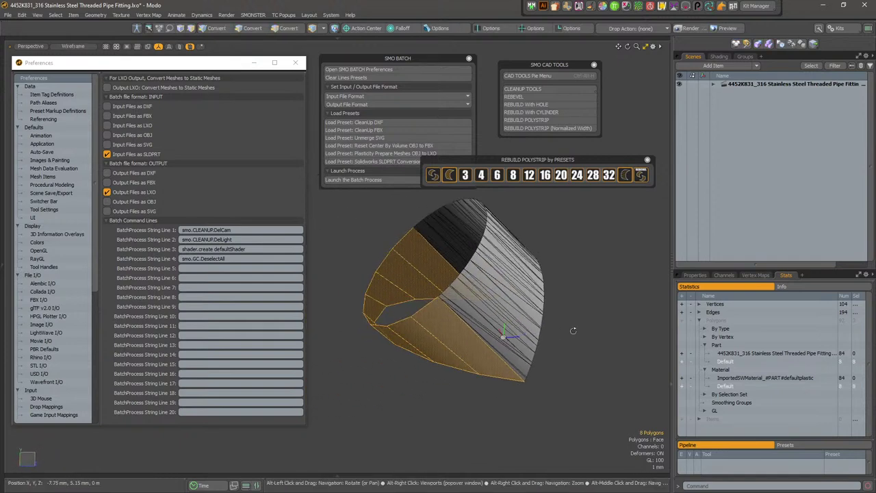
pyautogui.click(508, 337)
pyautogui.doubleClick(508, 338)
pyautogui.keyDown('alt'); pyautogui.keyDown('shift'); pyautogui.moveTo(569, 278); pyautogui.dragTo(507, 328); pyautogui.keyUp('shift'); pyautogui.keyUp('alt')
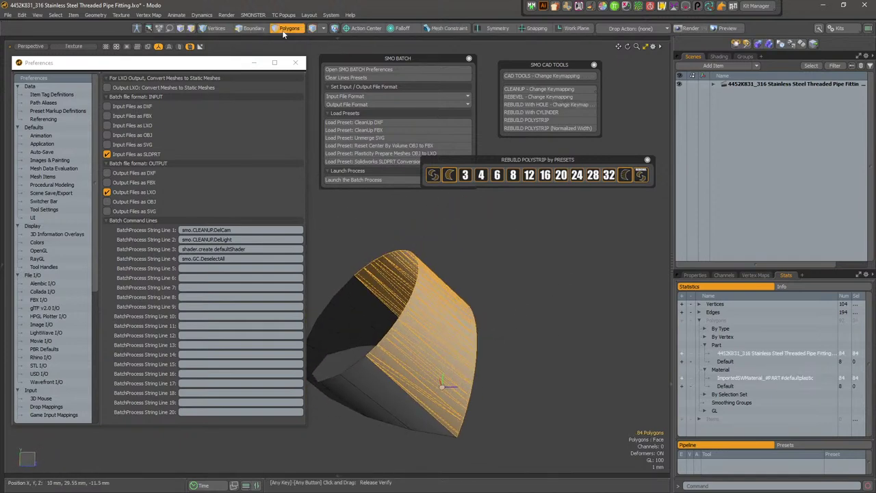
pyautogui.press('2')
pyautogui.keyDown('alt'); pyautogui.moveTo(322, 196); pyautogui.dragTo(431, 366); pyautogui.keyUp('alt')
pyautogui.keyDown('ctrl'); pyautogui.click(443, 320); pyautogui.keyUp('ctrl')
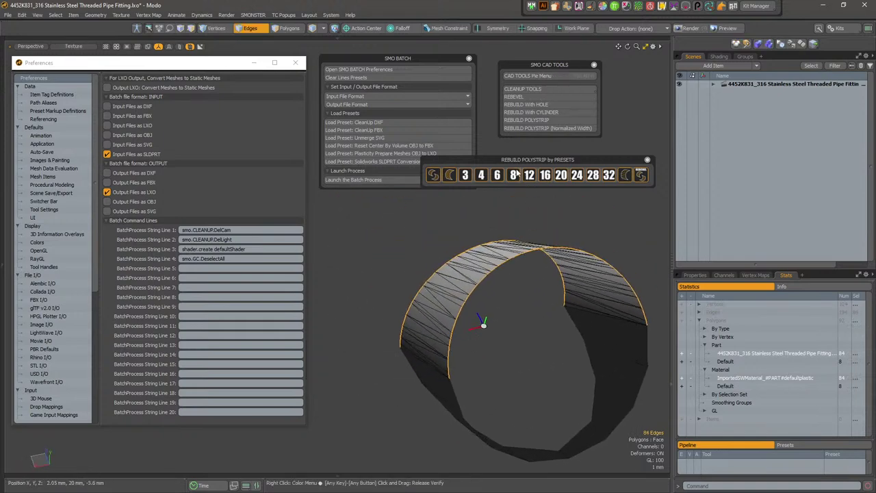
pyautogui.click(516, 176)
# Select both rebuilt halves of the neck, convert the selection to vertices and merge the coincident ones along the seams
pyautogui.keyDown('alt'); pyautogui.moveTo(508, 249); pyautogui.dragTo(531, 329); pyautogui.keyUp('alt')
pyautogui.press('3')
pyautogui.doubleClick(417, 265)
pyautogui.keyDown('shift'); pyautogui.doubleClick(442, 309); pyautogui.keyUp('shift')
pyautogui.keyDown('alt'); pyautogui.moveTo(531, 329); pyautogui.dragTo(483, 278); pyautogui.keyUp('alt')
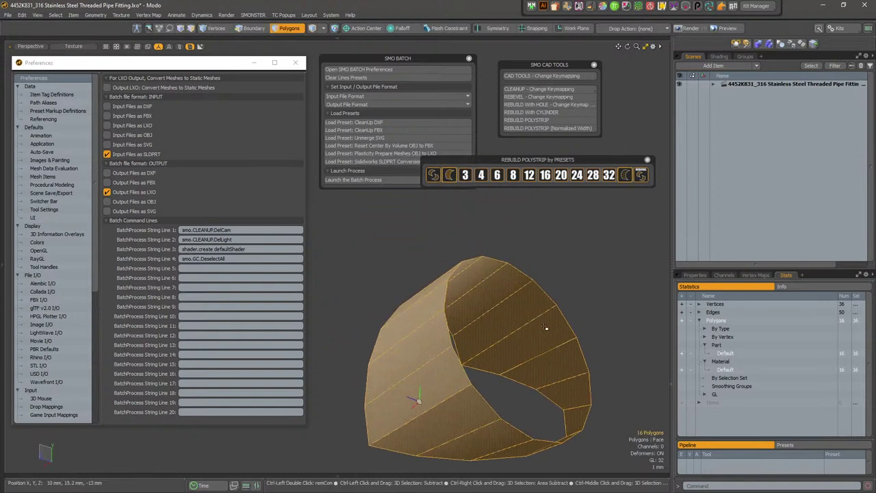
pyautogui.keyDown('ctrl'); pyautogui.keyDown('alt'); pyautogui.moveTo(545, 327); pyautogui.dragTo(515, 326); pyautogui.keyUp('alt'); pyautogui.keyUp('ctrl')
pyautogui.press('ctrl')
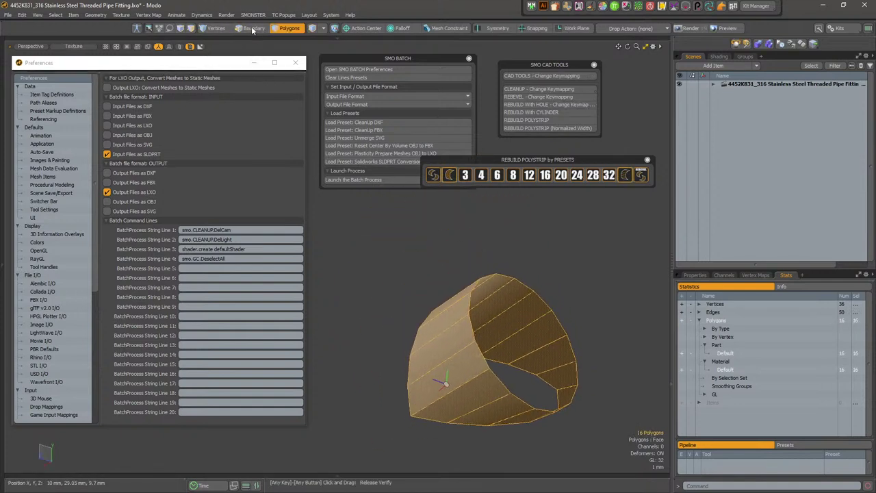
pyautogui.keyDown('ctrl'); pyautogui.click(253, 29); pyautogui.keyUp('ctrl')
pyautogui.keyDown('shift'); pyautogui.click(216, 28); pyautogui.keyUp('shift')
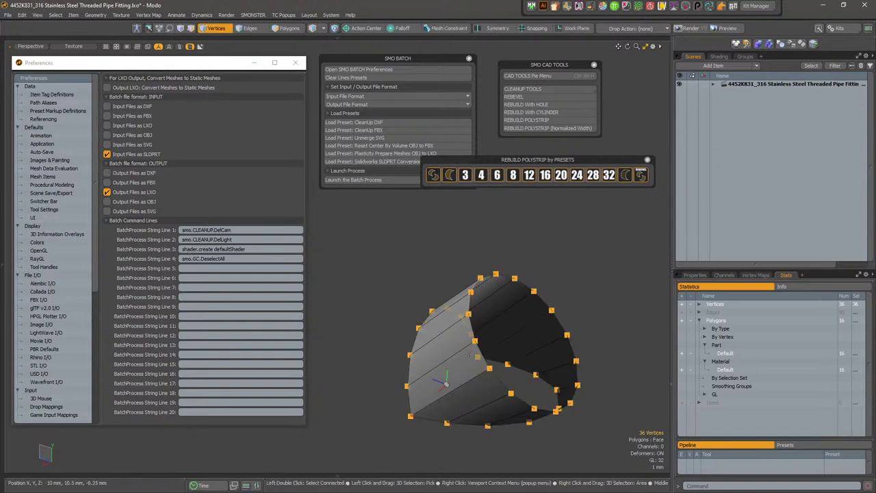
pyautogui.rightClick(490, 370)
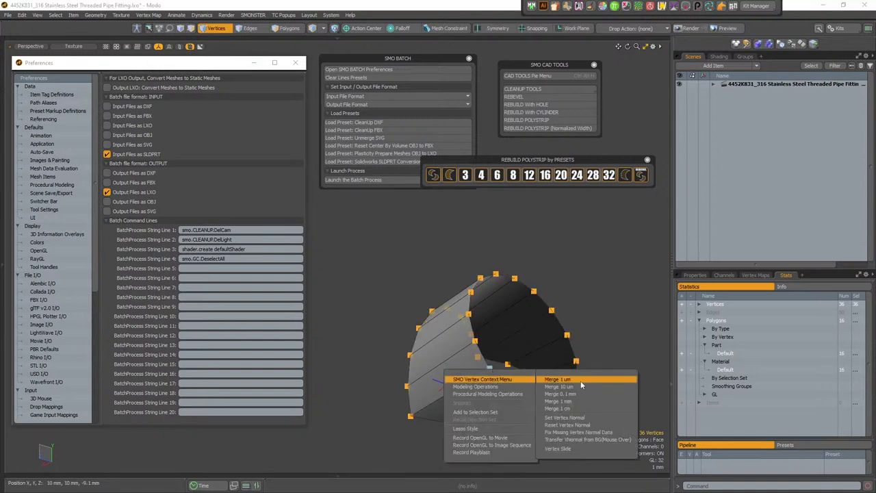
pyautogui.click(577, 387)
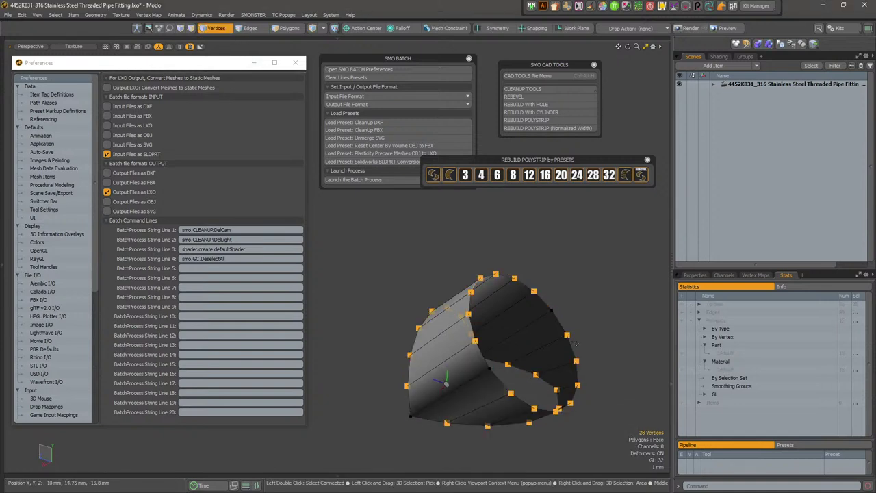
# Select all polygons of the merged neck and update their vertex normals with the SMO polygon commands
pyautogui.press('space')
pyautogui.press('space')
pyautogui.doubleClick(482, 359)
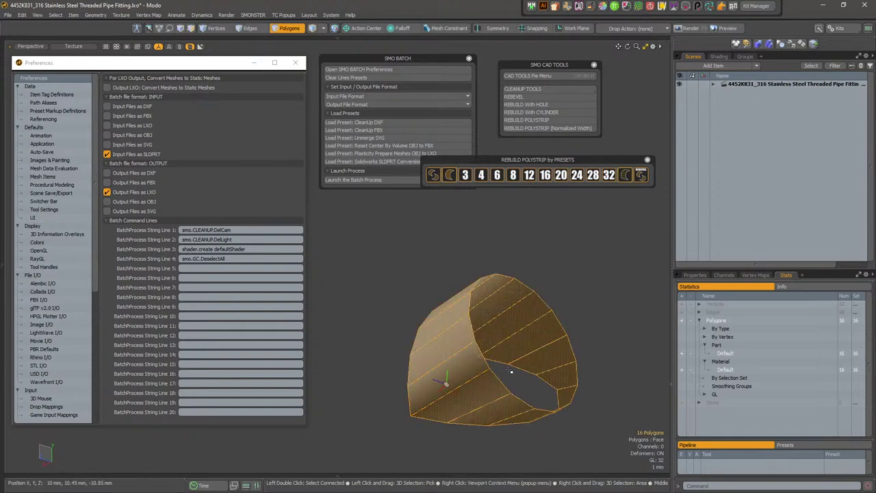
pyautogui.rightClick(476, 364)
pyautogui.moveTo(482, 366)
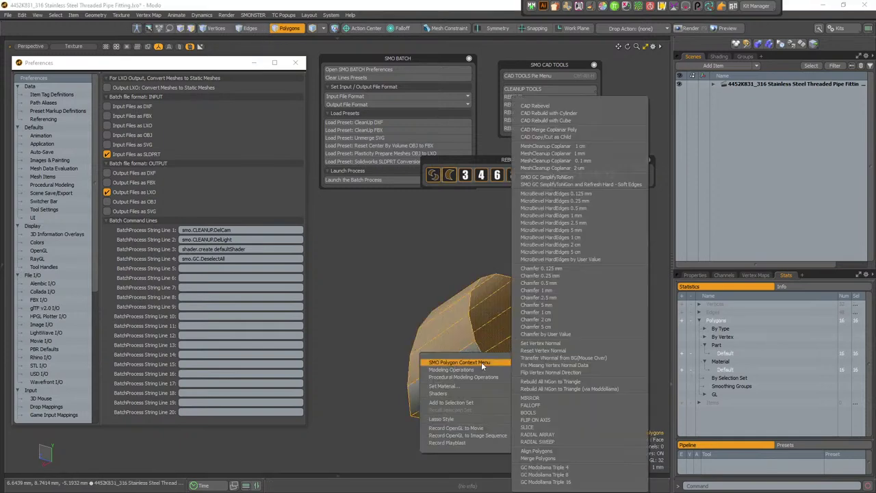
pyautogui.click(562, 357)
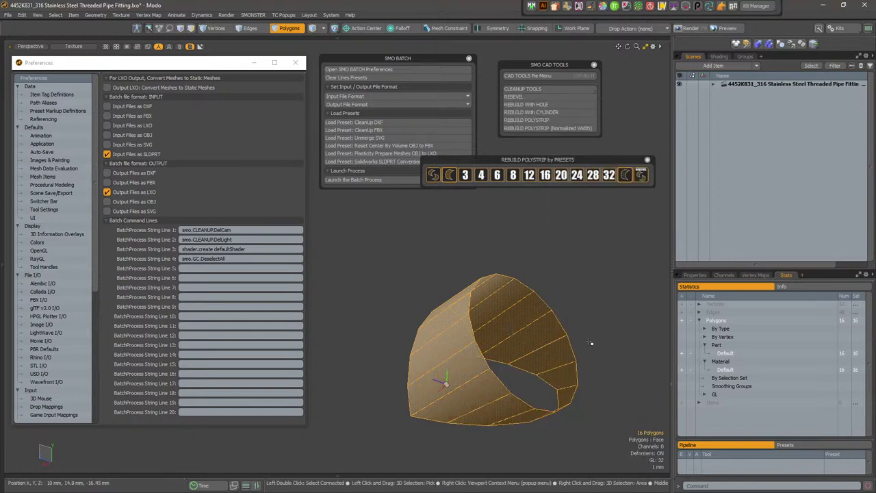
pyautogui.keyDown('alt'); pyautogui.keyDown('shift'); pyautogui.moveTo(545, 369); pyautogui.dragTo(524, 341); pyautogui.keyUp('shift'); pyautogui.keyUp('alt')
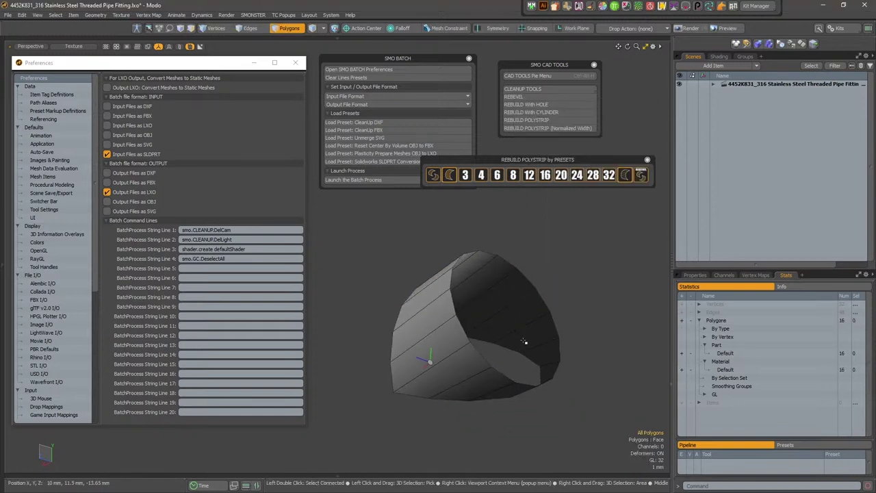
# View the rebuilt neck with the surrounding fitting, isolate it again and undo the two-half rebuild back to the triangulated mesh
pyautogui.press('5')
pyautogui.click(457, 359)
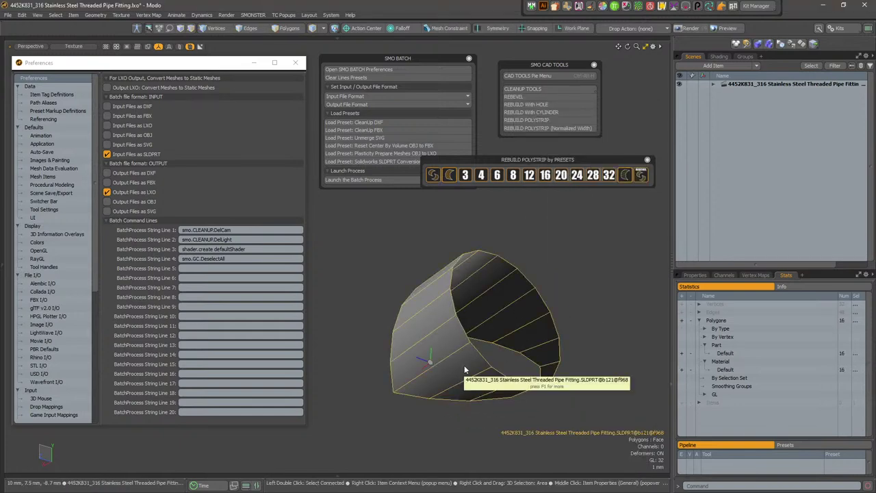
pyautogui.click(464, 368)
pyautogui.press('u')
pyautogui.keyDown('alt'); pyautogui.moveTo(466, 363); pyautogui.dragTo(455, 328); pyautogui.keyUp('alt')
pyautogui.doubleClick(520, 346)
pyautogui.hotkey('shift', 'h')
pyautogui.press('1')
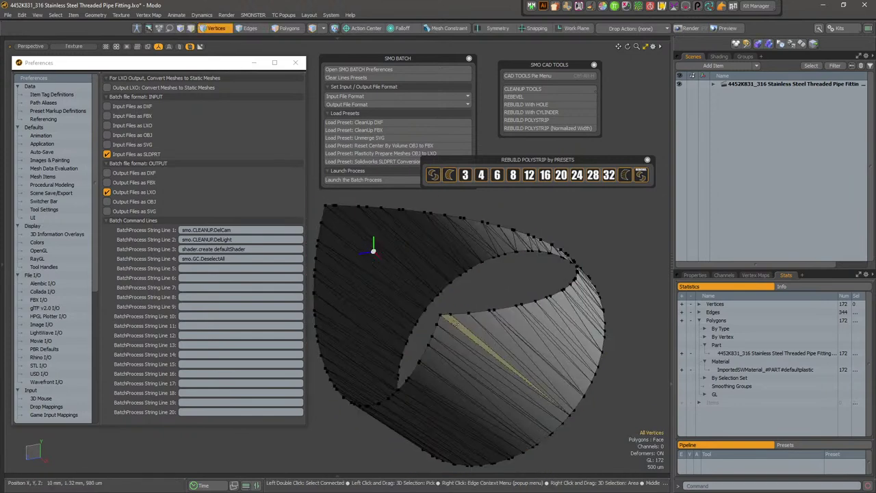
# Select the triangles covering one half of the neck between its two opposite corners
pyautogui.press('3')
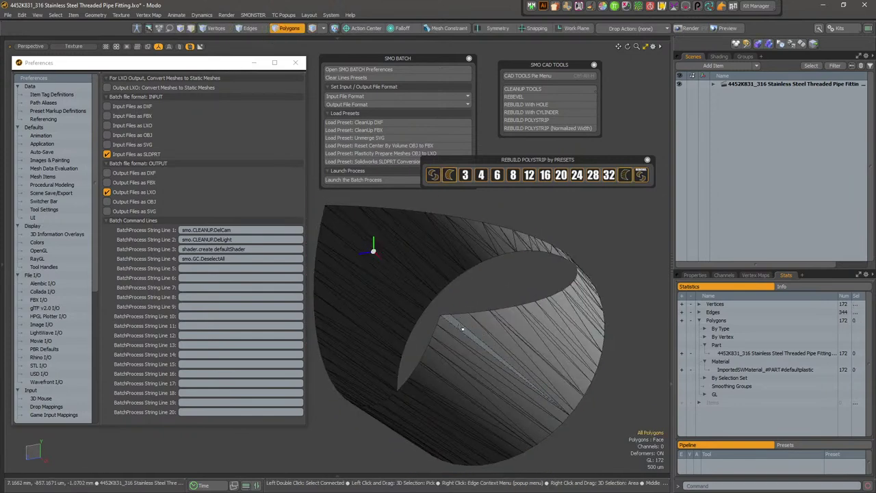
pyautogui.moveTo(486, 334)
pyautogui.mouseDown()
pyautogui.moveTo(574, 317)
pyautogui.moveTo(521, 332)
pyautogui.moveTo(312, 162)
pyautogui.moveTo(399, 221)
pyautogui.moveTo(439, 322)
pyautogui.moveTo(467, 352)
pyautogui.mouseUp()
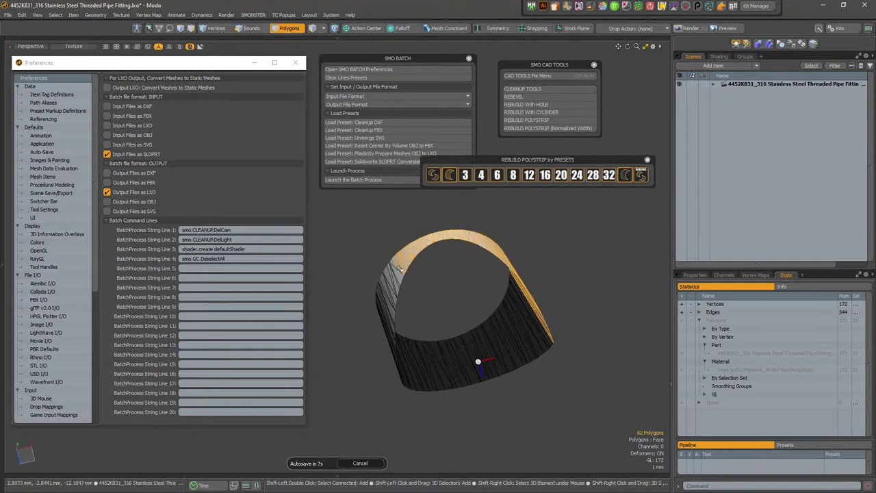
pyautogui.keyDown('alt'); pyautogui.moveTo(400, 269); pyautogui.dragTo(516, 376); pyautogui.keyUp('alt')
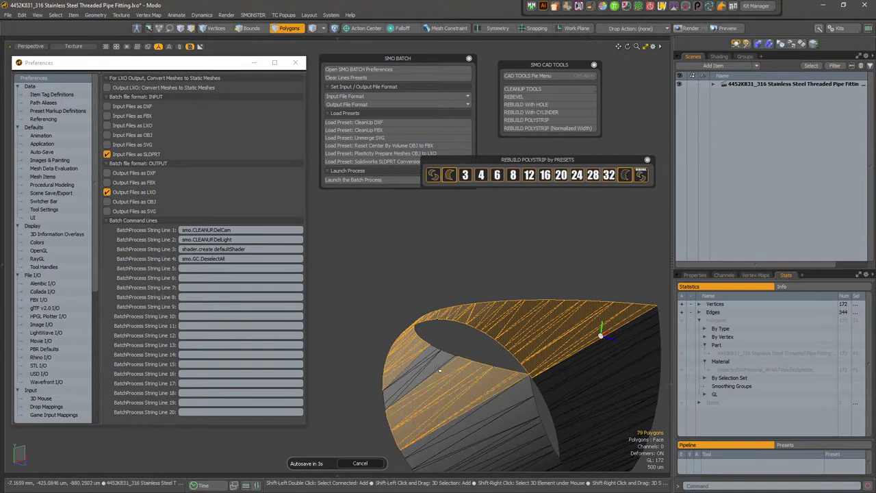
pyautogui.keyDown('alt'); pyautogui.moveTo(410, 358); pyautogui.dragTo(451, 363); pyautogui.keyUp('alt')
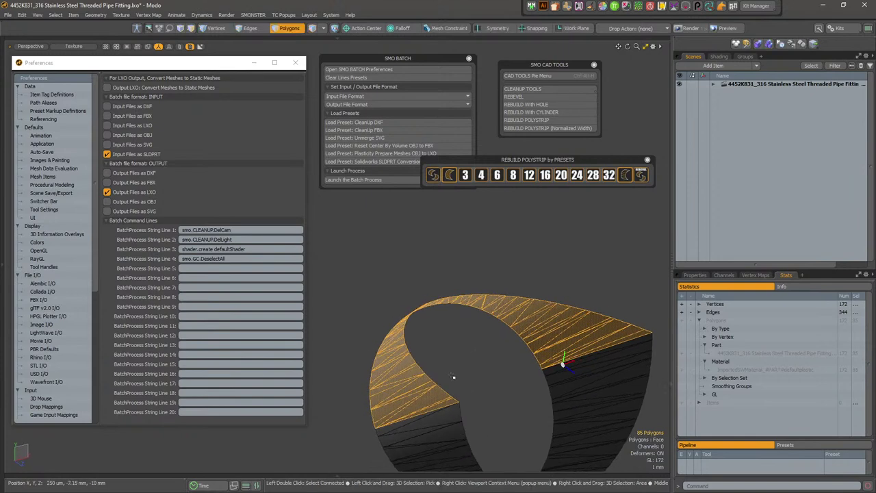
pyautogui.keyDown('alt'); pyautogui.moveTo(499, 382); pyautogui.dragTo(512, 333); pyautogui.keyUp('alt')
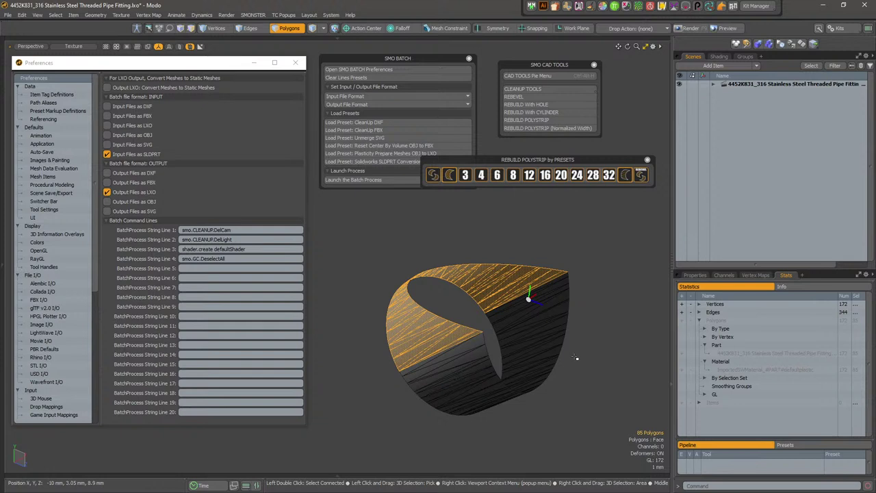
pyautogui.keyDown('alt'); pyautogui.moveTo(547, 351); pyautogui.dragTo(541, 368); pyautogui.keyUp('alt')
# Check the half selection's boundary as edges, return to polygons and add the missed triangles inside and along its border
pyautogui.click(254, 29)
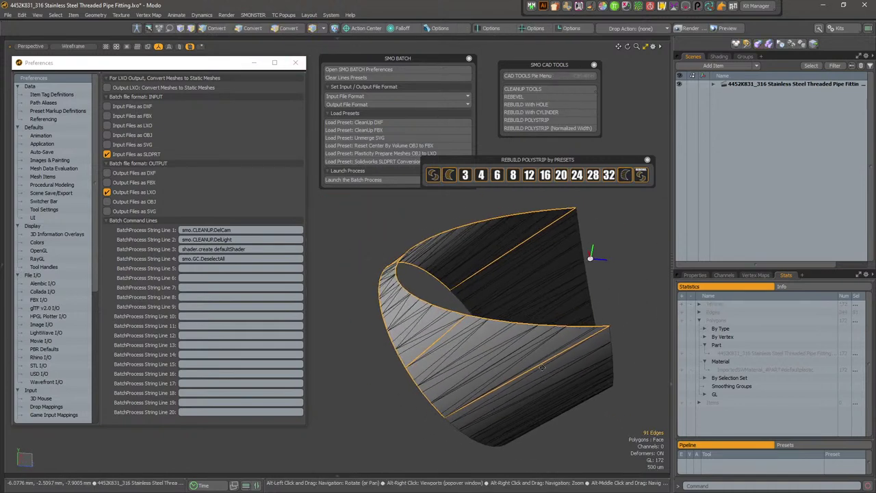
pyautogui.keyDown('alt'); pyautogui.moveTo(542, 368); pyautogui.dragTo(541, 342, button='right'); pyautogui.keyUp('alt')
pyautogui.press('3')
pyautogui.keyDown('alt'); pyautogui.moveTo(415, 273); pyautogui.dragTo(507, 385, button='right'); pyautogui.keyUp('alt')
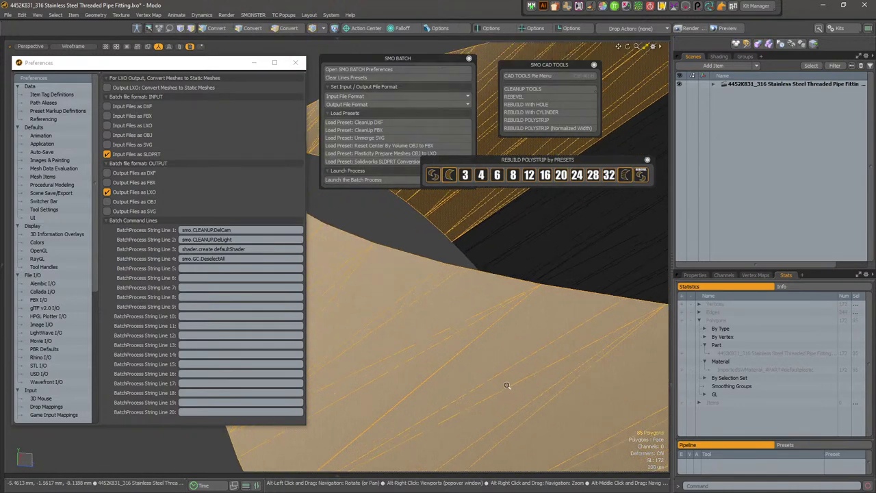
pyautogui.scroll(-5, 507, 386)
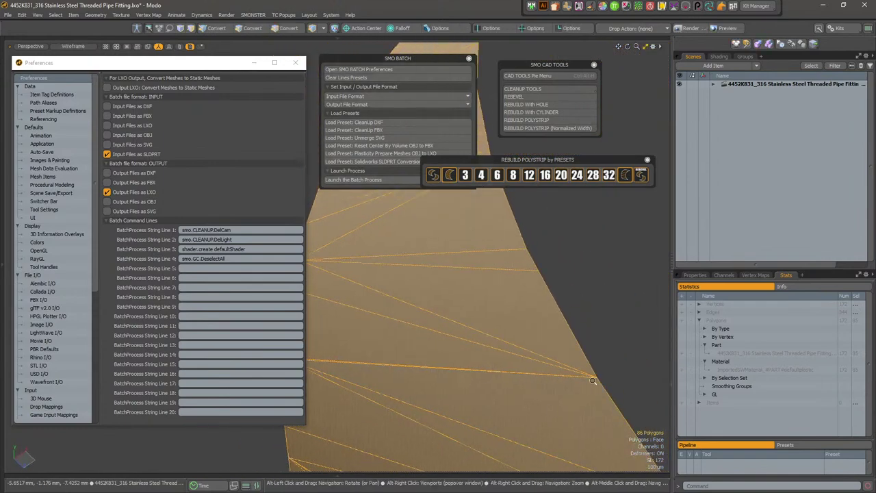
pyautogui.keyDown('alt'); pyautogui.moveTo(593, 380); pyautogui.dragTo(575, 379, button='right'); pyautogui.keyUp('alt')
pyautogui.keyDown('alt'); pyautogui.moveTo(563, 380); pyautogui.dragTo(483, 320); pyautogui.keyUp('alt')
pyautogui.scroll(-5, 596, 301)
pyautogui.scroll(2, 526, 293)
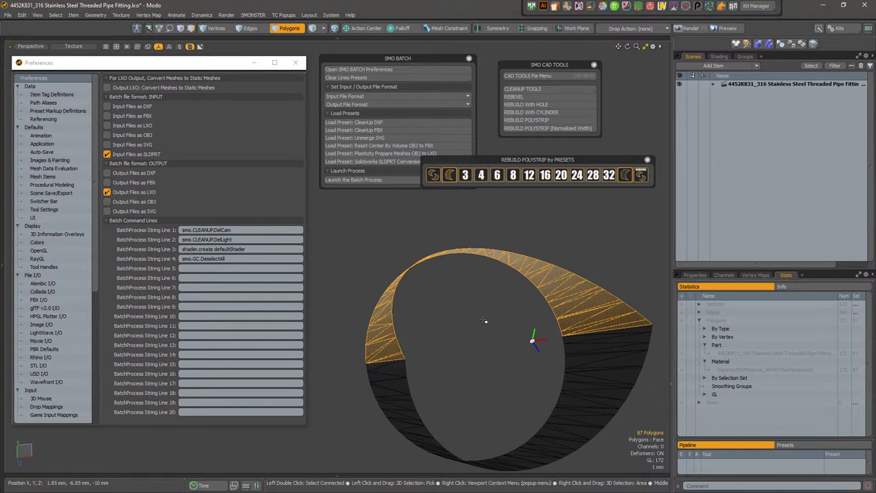
pyautogui.moveTo(471, 319)
pyautogui.keyDown('alt'); pyautogui.mouseDown()
pyautogui.moveTo(463, 302)
pyautogui.moveTo(483, 316)
pyautogui.mouseUp(); pyautogui.keyUp('alt')
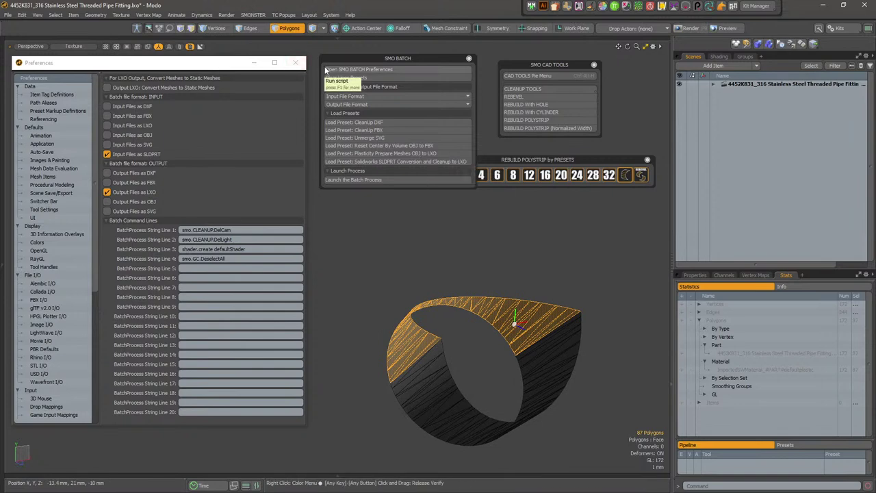
# Minimize the Preferences window, keep the scene panels shown with the item tree expanded and reveal the toolbar above the viewport
pyautogui.click(253, 63)
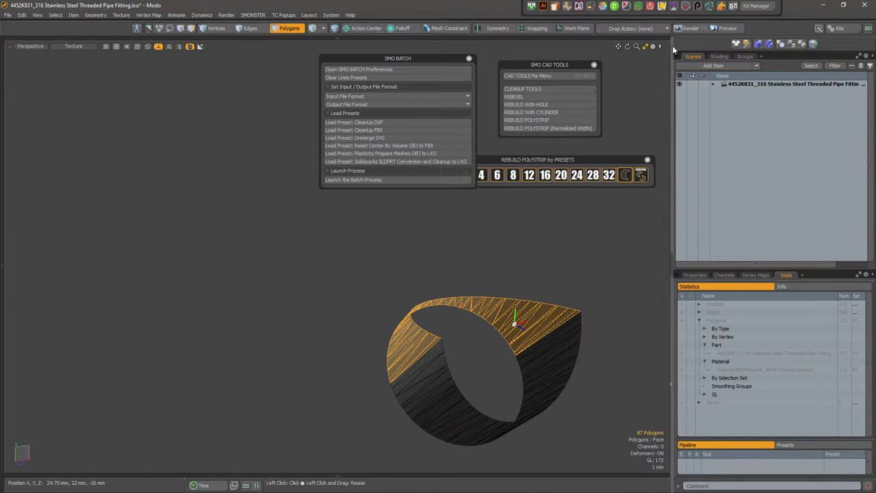
pyautogui.click(671, 94)
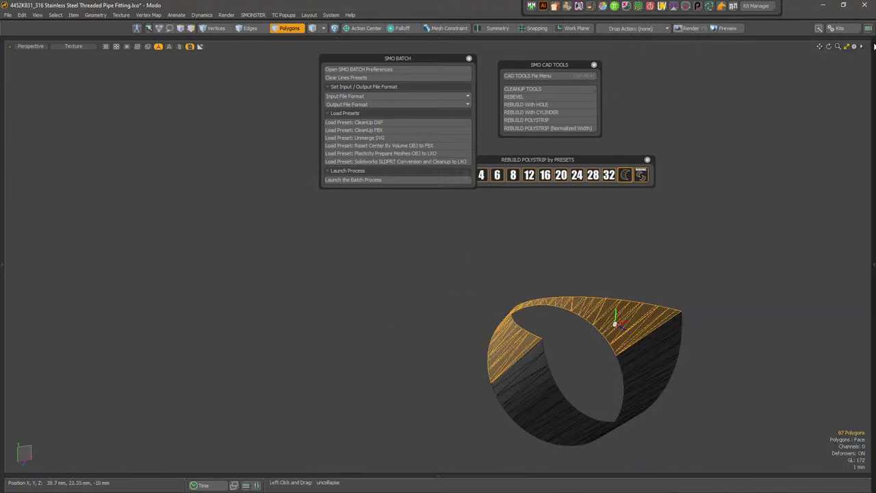
pyautogui.click(874, 46)
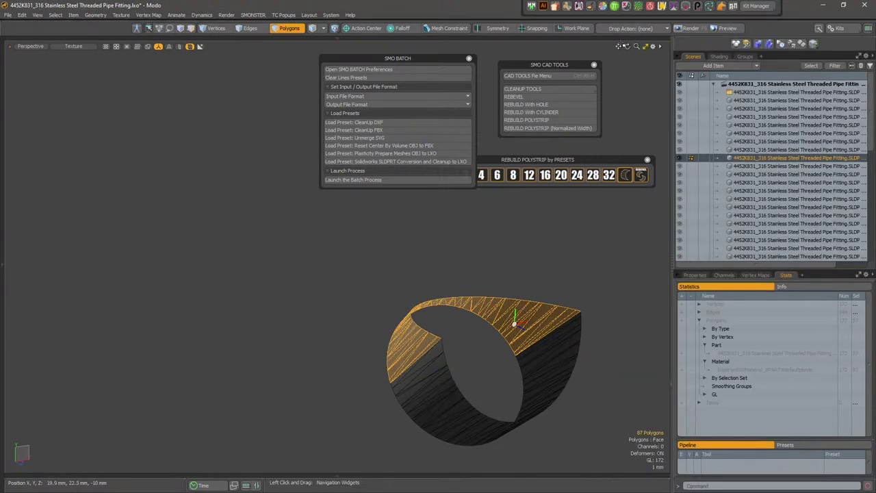
pyautogui.click(394, 41)
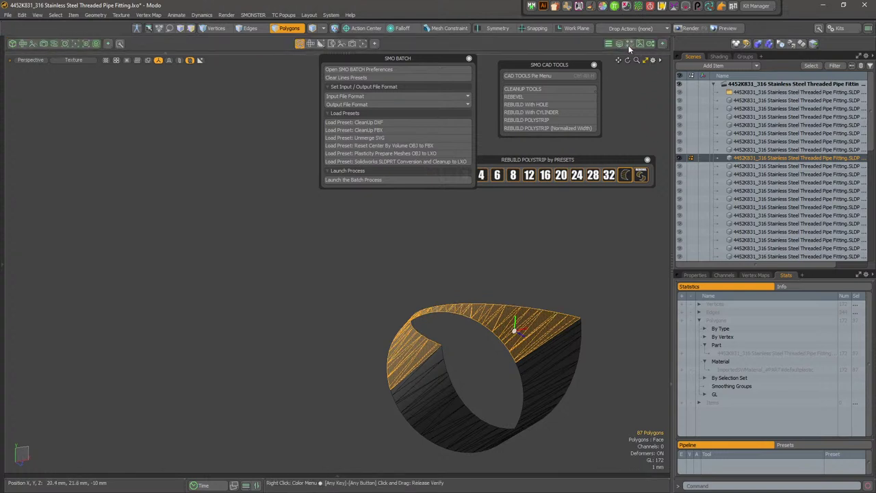
# Show the mesh operations list, move the SMO CAD Tools palette clear of it and close the Rebuild Polystrip presets palette
pyautogui.click(621, 44)
pyautogui.moveTo(573, 65); pyautogui.dragTo(405, 215)
pyautogui.click(647, 160)
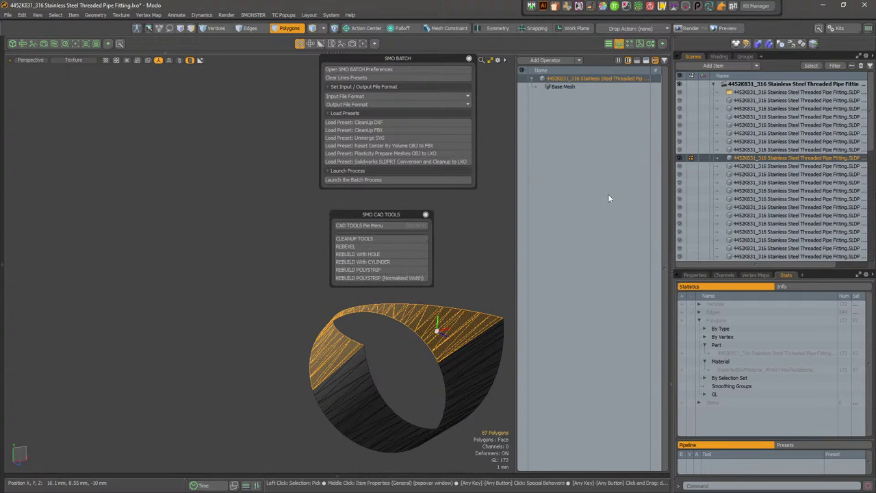
pyautogui.keyDown('alt'); pyautogui.moveTo(473, 257); pyautogui.dragTo(431, 270); pyautogui.keyUp('alt')
pyautogui.keyDown('alt'); pyautogui.moveTo(424, 332); pyautogui.dragTo(471, 283); pyautogui.keyUp('alt')
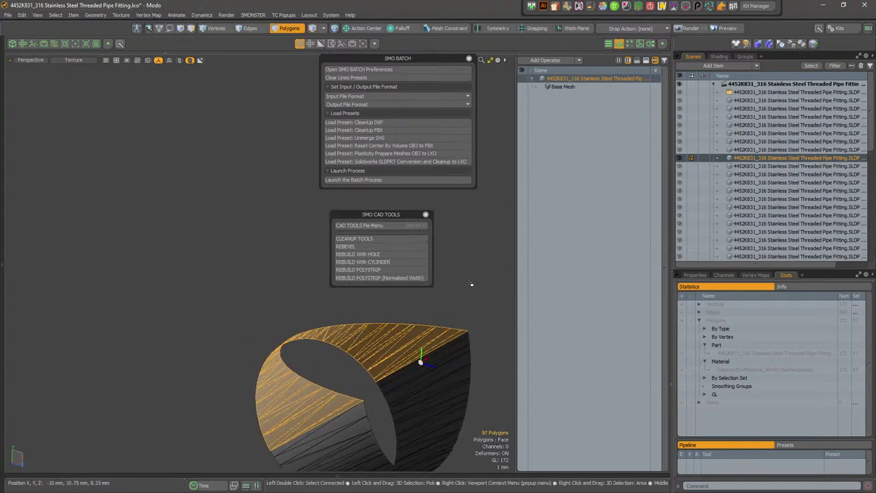
pyautogui.keyDown('alt'); pyautogui.moveTo(463, 351); pyautogui.dragTo(348, 338); pyautogui.keyUp('alt')
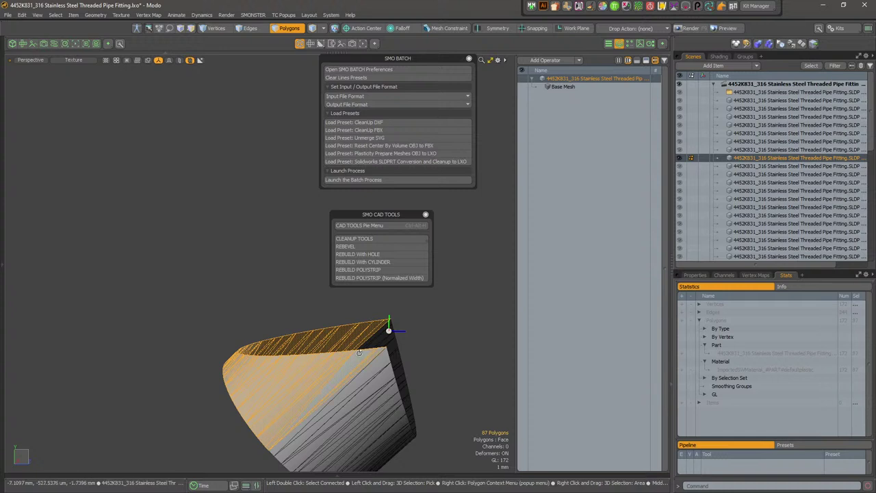
# Clear the half selection on the neck and reselect the whole neck mesh as an item
pyautogui.moveTo(375, 355)
pyautogui.keyDown('alt'); pyautogui.mouseDown()
pyautogui.moveTo(317, 345)
pyautogui.moveTo(346, 379)
pyautogui.moveTo(386, 355)
pyautogui.moveTo(377, 369)
pyautogui.mouseUp(); pyautogui.keyUp('alt')
pyautogui.click(446, 319)
pyautogui.press('3')
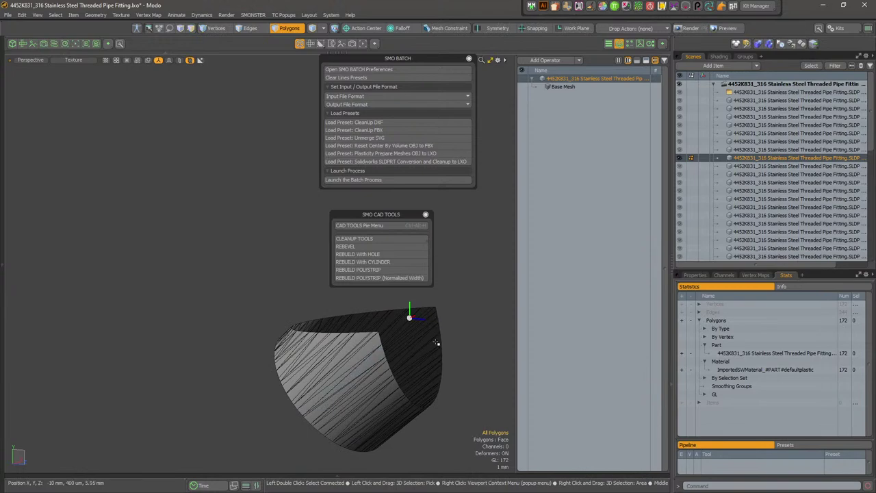
pyautogui.press('5')
pyautogui.click(458, 332)
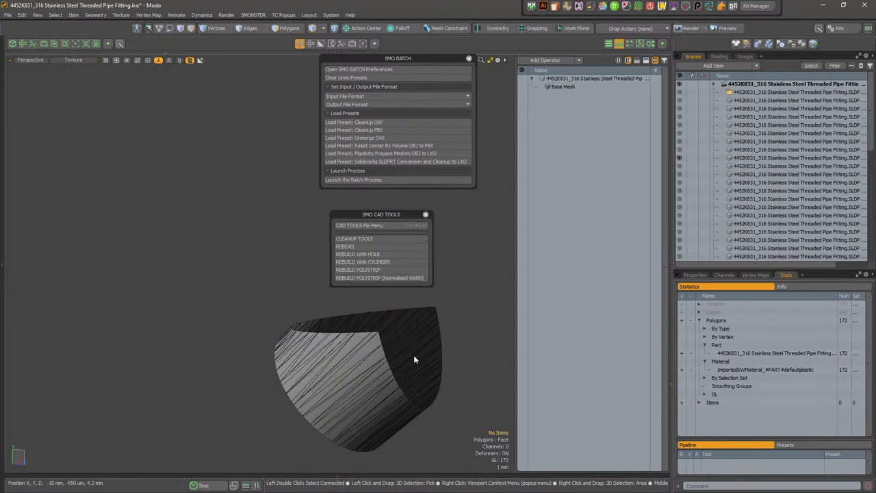
pyautogui.click(413, 355)
pyautogui.keyDown('alt'); pyautogui.moveTo(378, 362); pyautogui.dragTo(324, 361); pyautogui.keyUp('alt')
# Place the SMO CAD Tools palette beside the SMO BATCH palette and select all connected polygons of the neck
pyautogui.moveTo(425, 217); pyautogui.dragTo(306, 64)
pyautogui.keyDown('alt'); pyautogui.keyDown('shift'); pyautogui.moveTo(372, 313); pyautogui.dragTo(235, 368); pyautogui.keyUp('shift'); pyautogui.keyUp('alt')
pyautogui.scroll(2, 334, 317)
pyautogui.press('3')
pyautogui.click(294, 317)
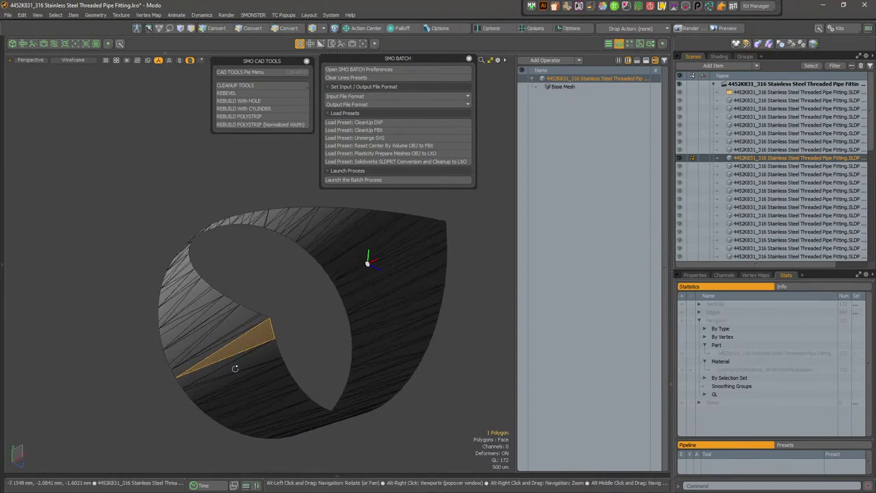
pyautogui.doubleClick(262, 333)
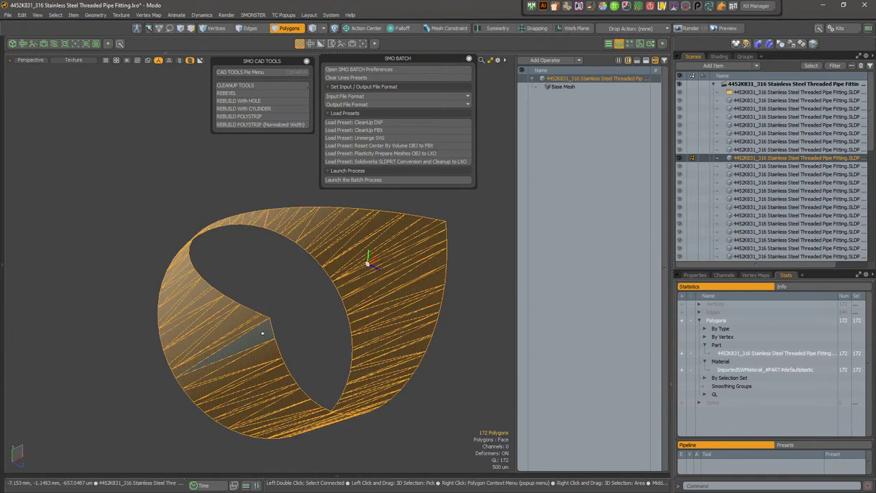
pyautogui.press('KP_4')
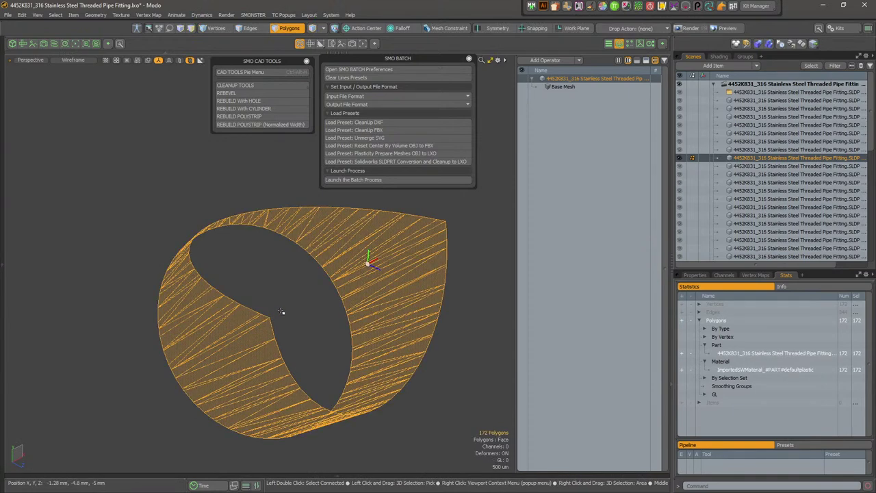
# Lasso the neck's lower-half triangles out of the selection from several sides, keeping the half between the two opposite corners
pyautogui.press('ctrl')
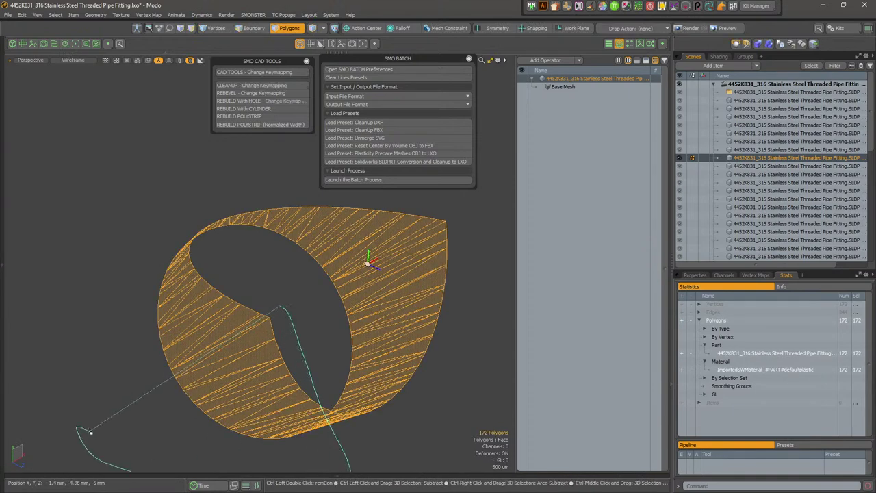
pyautogui.keyDown('ctrl'); pyautogui.moveTo(91, 431); pyautogui.dragTo(96, 431, button='right'); pyautogui.keyUp('ctrl')
pyautogui.keyDown('alt'); pyautogui.moveTo(308, 322); pyautogui.dragTo(250, 330); pyautogui.keyUp('alt')
pyautogui.scroll(-3, 251, 333)
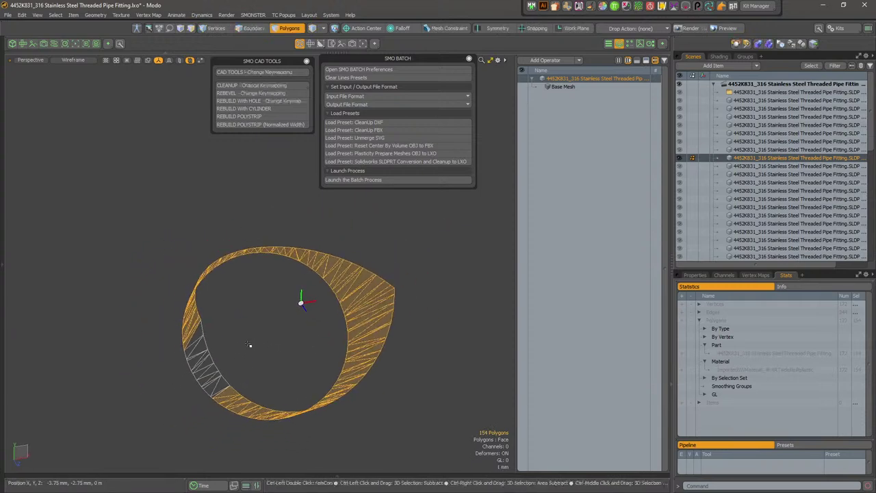
pyautogui.keyDown('ctrl'); pyautogui.moveTo(341, 369); pyautogui.dragTo(340, 367, button='right'); pyautogui.keyUp('ctrl')
pyautogui.moveTo(335, 361)
pyautogui.keyDown('alt'); pyautogui.mouseDown()
pyautogui.moveTo(259, 347)
pyautogui.moveTo(258, 333)
pyautogui.moveTo(291, 363)
pyautogui.moveTo(271, 365)
pyautogui.moveTo(274, 356)
pyautogui.mouseUp(); pyautogui.keyUp('alt')
pyautogui.press('ctrl')
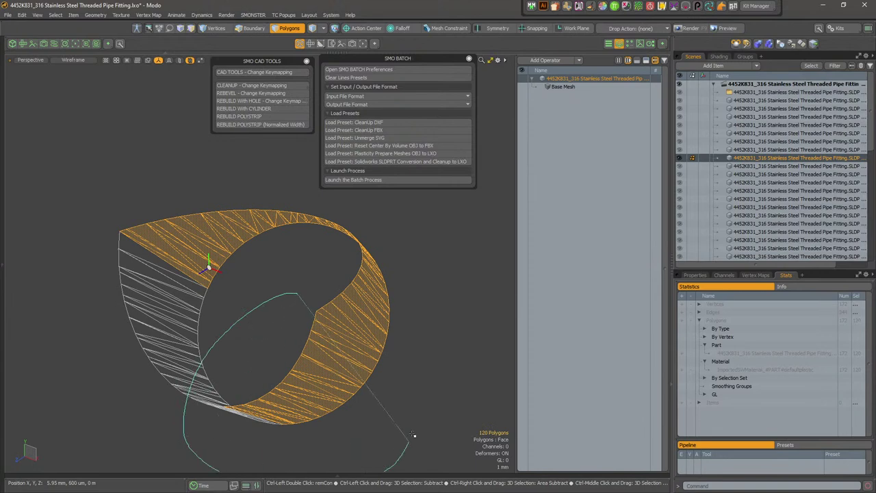
pyautogui.keyDown('ctrl'); pyautogui.moveTo(419, 377); pyautogui.dragTo(413, 389, button='right'); pyautogui.keyUp('ctrl')
# Convert the half selection to its boundary edges and deselect the edges crossing between the two rims
pyautogui.moveTo(390, 376)
pyautogui.keyDown('alt'); pyautogui.mouseDown()
pyautogui.moveTo(342, 345)
pyautogui.moveTo(339, 362)
pyautogui.moveTo(312, 351)
pyautogui.moveTo(313, 310)
pyautogui.moveTo(279, 274)
pyautogui.moveTo(347, 333)
pyautogui.moveTo(359, 330)
pyautogui.moveTo(312, 300)
pyautogui.moveTo(329, 326)
pyautogui.mouseUp(); pyautogui.keyUp('alt')
pyautogui.scroll(3, 338, 329)
pyautogui.scroll(-3, 339, 362)
pyautogui.keyDown('ctrl'); pyautogui.click(254, 28); pyautogui.keyUp('ctrl')
pyautogui.keyDown('ctrl'); pyautogui.click(329, 364); pyautogui.keyUp('ctrl')
pyautogui.press('8')
pyautogui.scroll(-2, 325, 304)
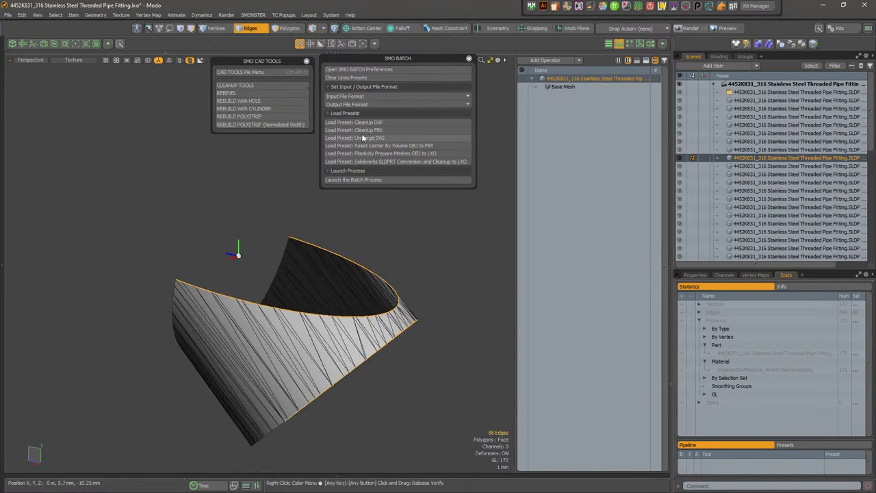
# Rebuild the selected half with Rebuild Polystrip by Presets at 8, keeping the presets palette below the SMO CAD Tools palette
pyautogui.click(282, 117)
pyautogui.click(301, 117)
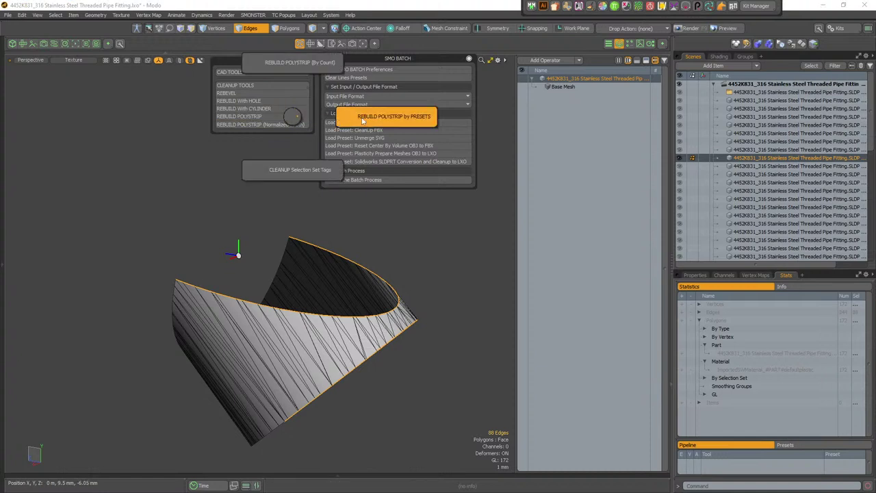
pyautogui.moveTo(405, 107); pyautogui.dragTo(282, 143)
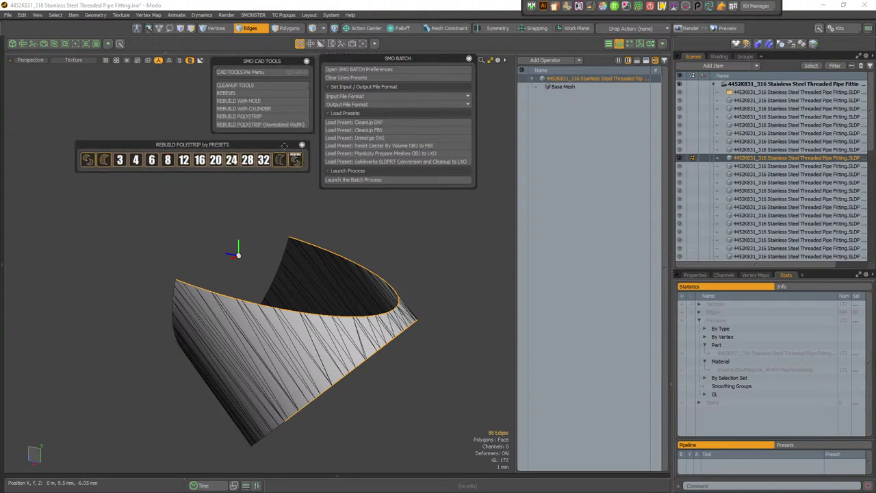
pyautogui.click(169, 160)
# Select all connected triangles of the neck half that is still triangulated
pyautogui.keyDown('alt'); pyautogui.moveTo(320, 345); pyautogui.dragTo(337, 328); pyautogui.keyUp('alt')
pyautogui.press('3')
pyautogui.moveTo(252, 349)
pyautogui.mouseDown()
pyautogui.moveTo(287, 326)
pyautogui.moveTo(362, 305)
pyautogui.moveTo(306, 321)
pyautogui.moveTo(310, 306)
pyautogui.mouseUp()
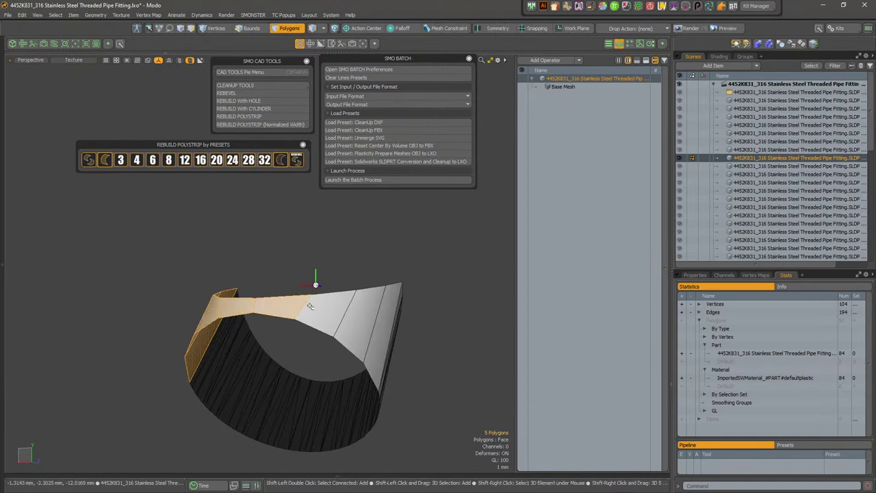
pyautogui.keyDown('shift'); pyautogui.doubleClick(375, 330); pyautogui.keyUp('shift')
pyautogui.keyDown('alt'); pyautogui.moveTo(374, 330); pyautogui.dragTo(157, 286); pyautogui.keyUp('alt')
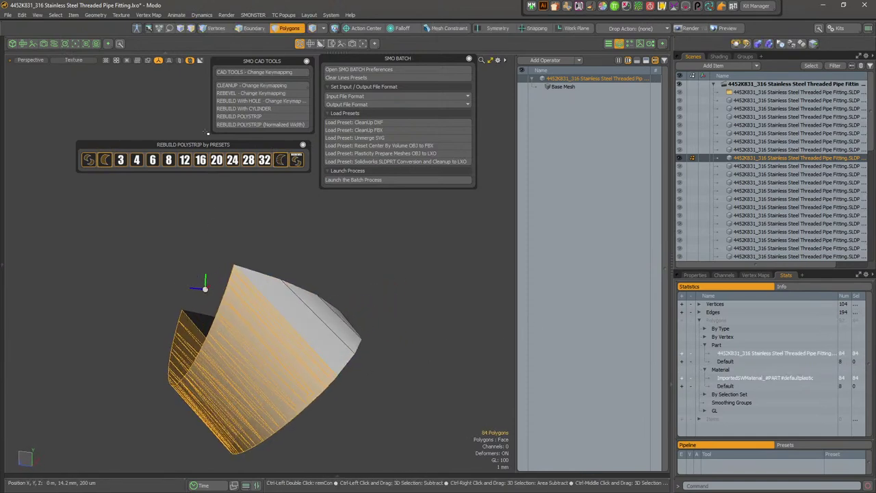
# Convert the remaining triangulated half to its boundary edges and rebuild it with the 8 polystrip preset
pyautogui.keyDown('ctrl'); pyautogui.click(255, 31); pyautogui.keyUp('ctrl')
pyautogui.keyDown('alt'); pyautogui.moveTo(283, 330); pyautogui.dragTo(253, 327); pyautogui.keyUp('alt')
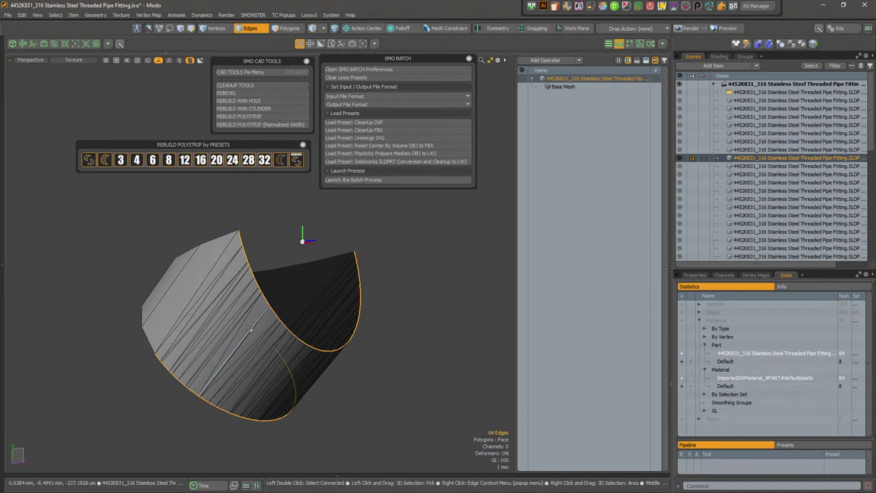
pyautogui.keyDown('alt'); pyautogui.moveTo(252, 328); pyautogui.dragTo(276, 335); pyautogui.keyUp('alt')
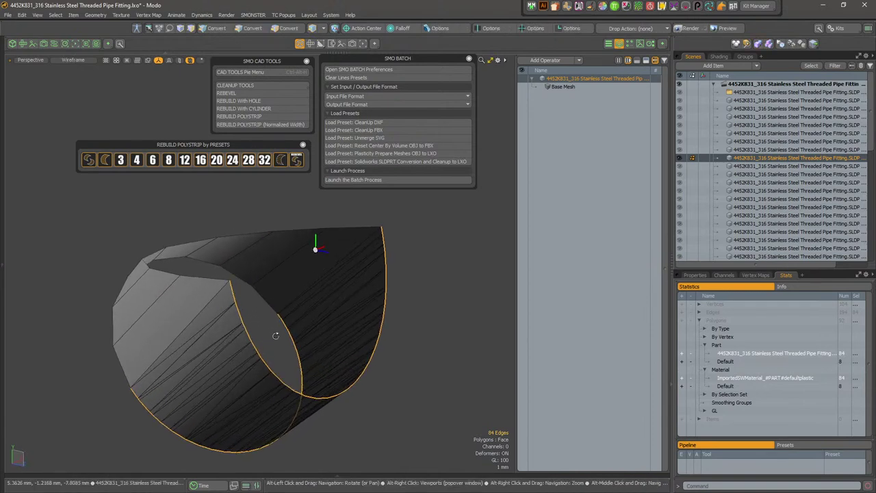
pyautogui.click(169, 165)
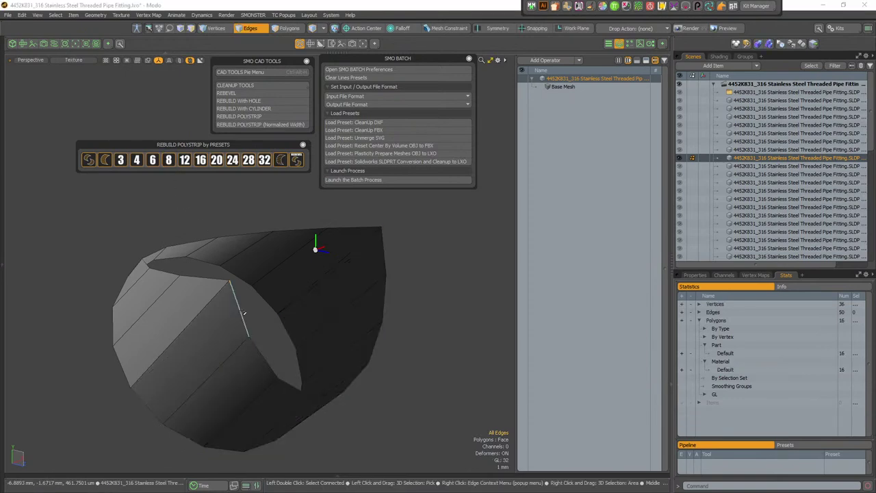
# Select all polygons of both rebuilt neck halves
pyautogui.press('3')
pyautogui.doubleClick(225, 331)
pyautogui.keyDown('alt'); pyautogui.moveTo(348, 366); pyautogui.dragTo(378, 360); pyautogui.keyUp('alt')
pyautogui.keyDown('shift'); pyautogui.doubleClick(200, 320); pyautogui.keyUp('shift')
pyautogui.keyDown('alt'); pyautogui.moveTo(231, 342); pyautogui.dragTo(300, 331); pyautogui.keyUp('alt')
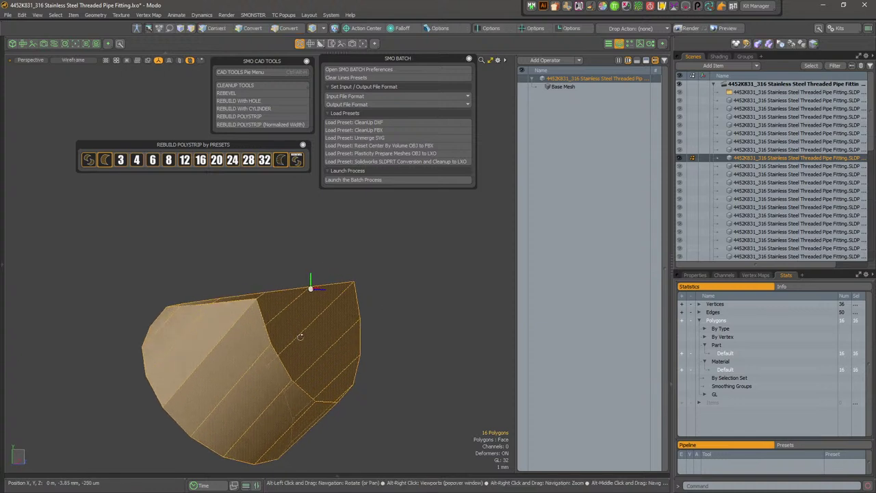
# Convert the selection of both halves to vertices and merge them with the SMO Merge 10 um command
pyautogui.click(215, 28)
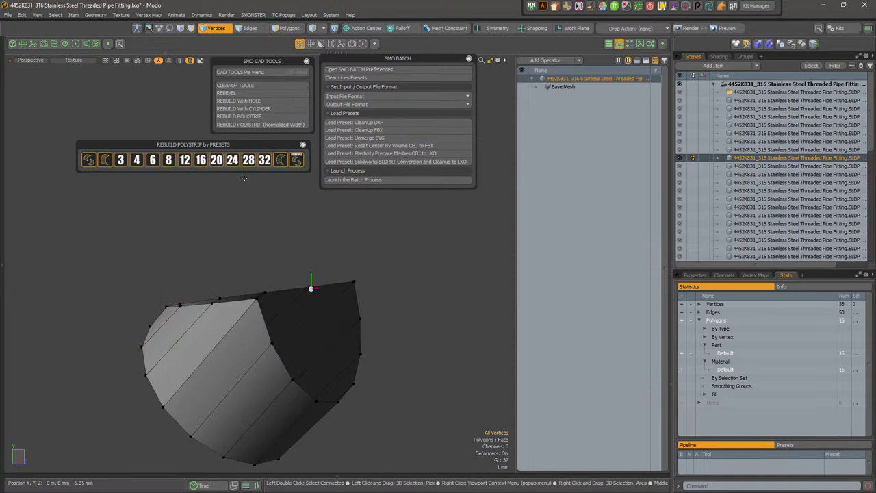
pyautogui.press('space')
pyautogui.press('space')
pyautogui.keyDown('alt'); pyautogui.click(221, 29); pyautogui.keyUp('alt')
pyautogui.moveTo(284, 292)
pyautogui.keyDown('alt'); pyautogui.keyDown('shift'); pyautogui.mouseDown()
pyautogui.moveTo(313, 286)
pyautogui.moveTo(295, 295)
pyautogui.mouseUp(); pyautogui.keyUp('shift'); pyautogui.keyUp('alt')
pyautogui.scroll(2, 313, 285)
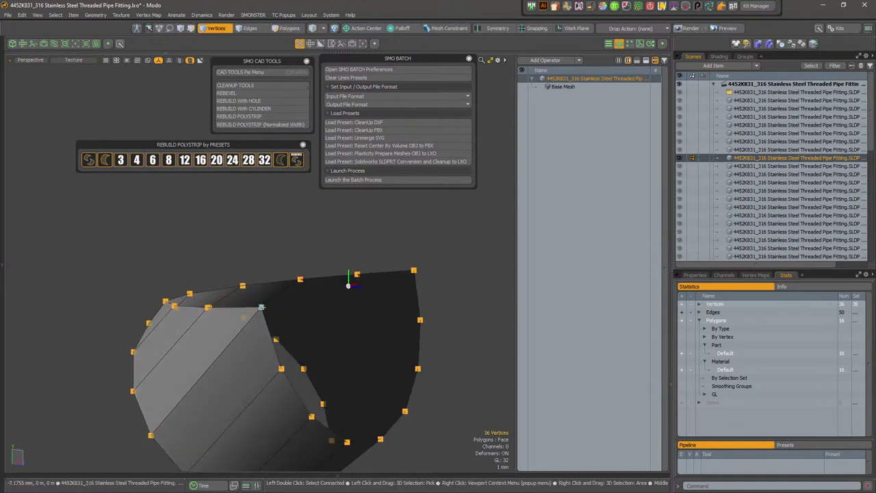
pyautogui.rightClick(261, 307)
pyautogui.moveTo(276, 319)
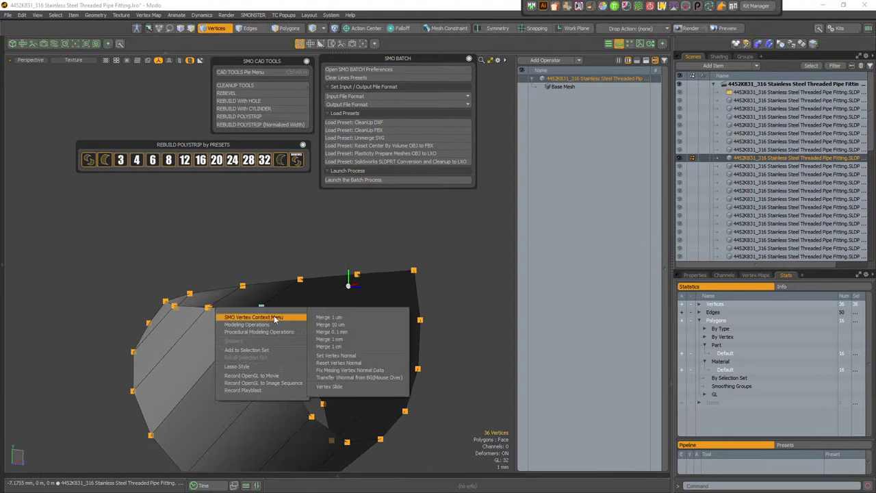
pyautogui.click(328, 325)
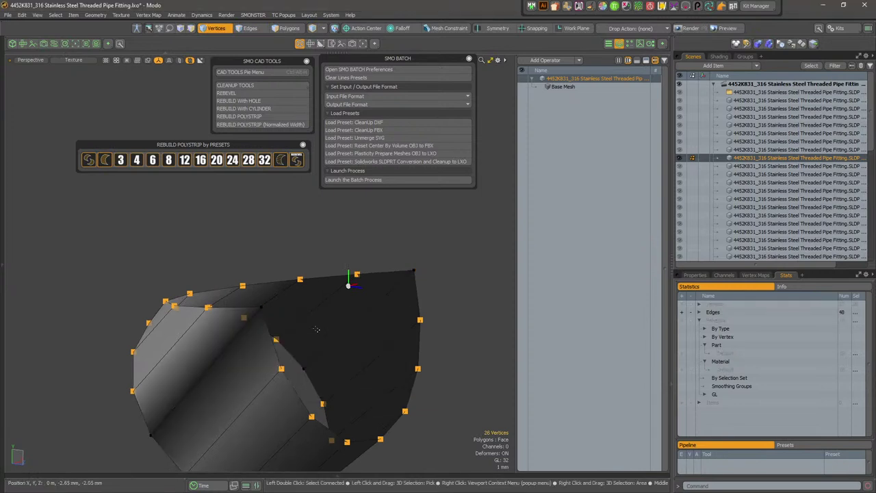
# Select all connected polygons of the welded neck, apply Reset Vertex Normal and clear the selection
pyautogui.keyDown('alt'); pyautogui.moveTo(328, 327); pyautogui.dragTo(267, 317); pyautogui.keyUp('alt')
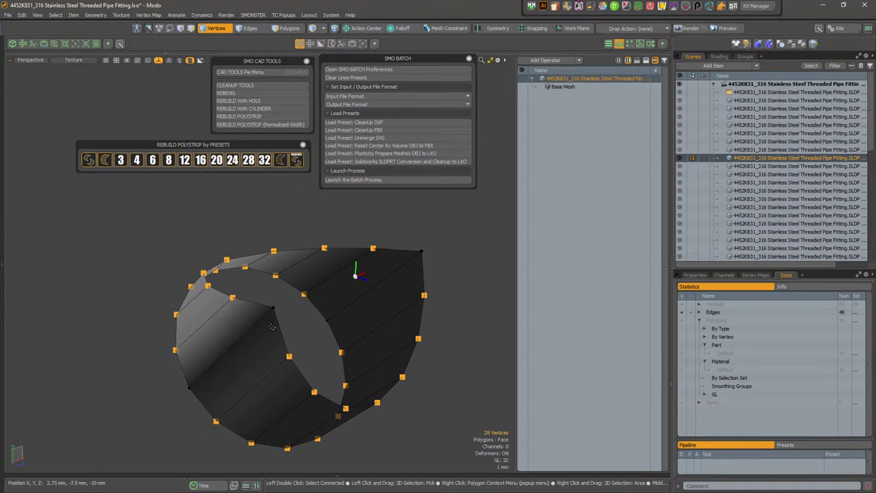
pyautogui.press('3')
pyautogui.doubleClick(264, 341)
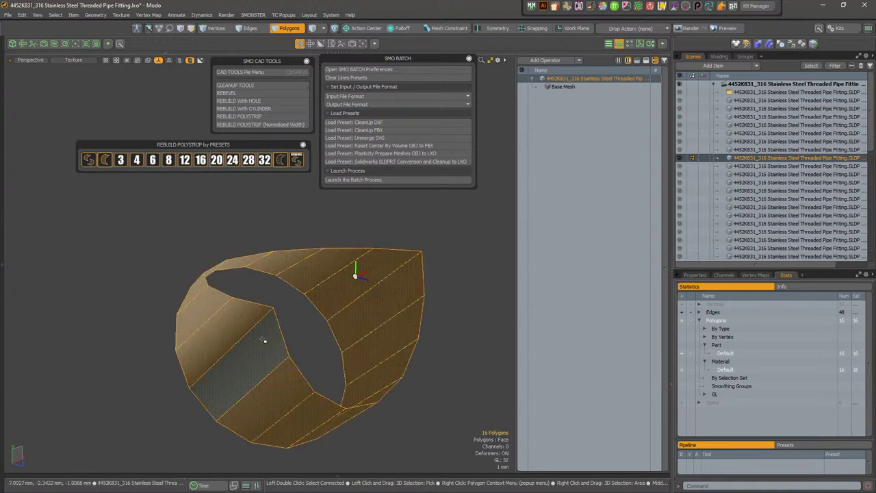
pyautogui.click(264, 341)
pyautogui.doubleClick(264, 341)
pyautogui.rightClick(264, 340)
pyautogui.moveTo(279, 351)
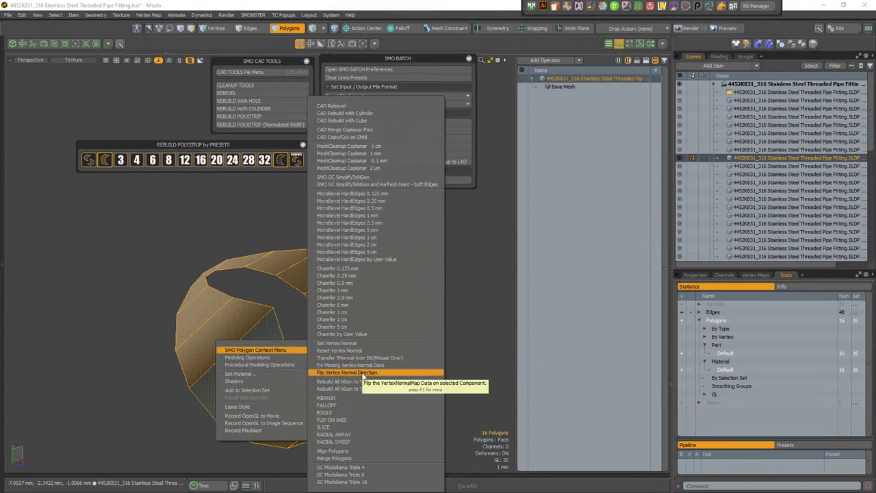
pyautogui.click(359, 351)
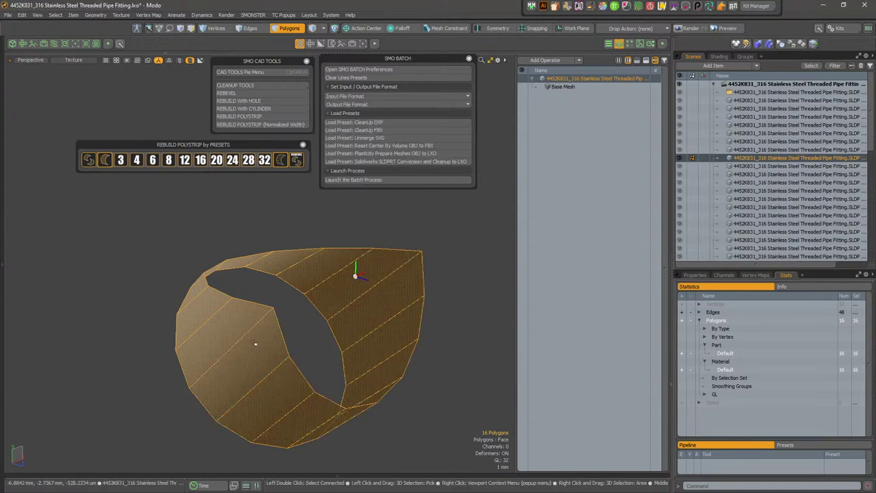
pyautogui.click(435, 275)
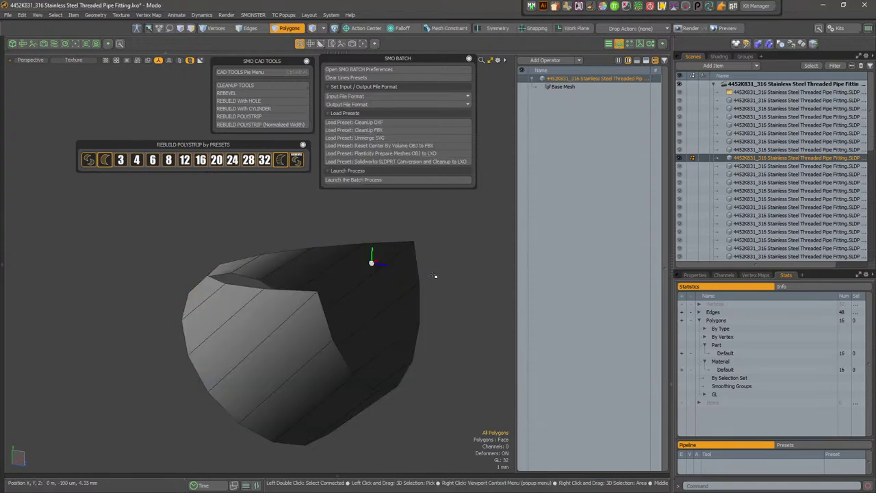
# Return to item mode and show the whole pipe fitting around the rebuilt neck
pyautogui.keyDown('alt'); pyautogui.moveTo(401, 280); pyautogui.dragTo(413, 278); pyautogui.keyUp('alt')
pyautogui.press('5')
pyautogui.press('/')
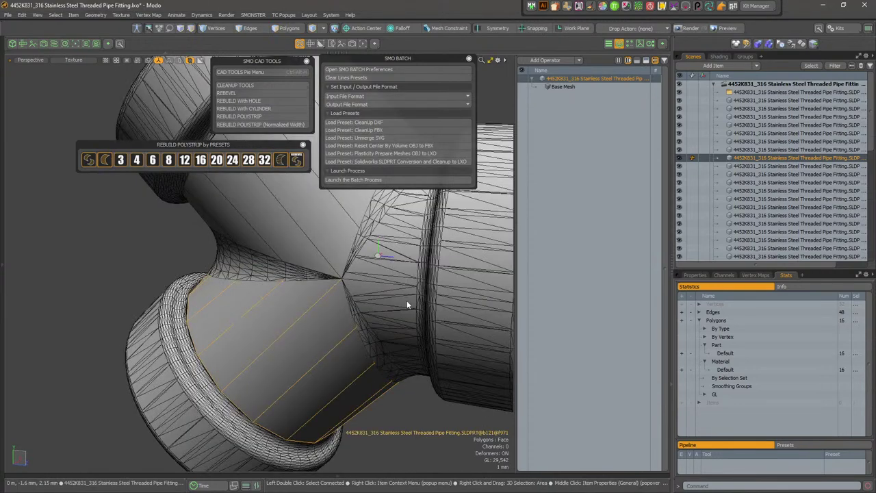
pyautogui.scroll(-3, 350, 373)
pyautogui.keyDown('alt'); pyautogui.moveTo(351, 373); pyautogui.dragTo(308, 339); pyautogui.keyUp('alt')
# Select the triangulated ring mesh at the fitting's end and isolate it in the viewport
pyautogui.scroll(3, 327, 334)
pyautogui.scroll(-3, 289, 307)
pyautogui.hotkey('ctrl', 'd')
pyautogui.scroll(3, 268, 333)
pyautogui.click(274, 363)
pyautogui.click(281, 377)
pyautogui.hotkey('shift', 'h')
pyautogui.keyDown('alt'); pyautogui.moveTo(346, 315); pyautogui.dragTo(195, 328); pyautogui.keyUp('alt')
# Select the complete edge loop along one open rim of the isolated ring
pyautogui.press('2')
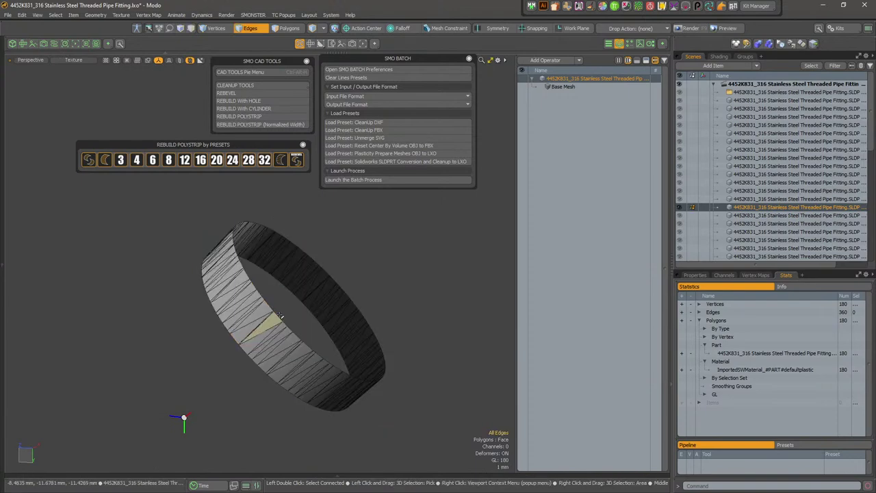
pyautogui.doubleClick(313, 338)
pyautogui.keyDown('alt'); pyautogui.moveTo(314, 338); pyautogui.dragTo(381, 341); pyautogui.keyUp('alt')
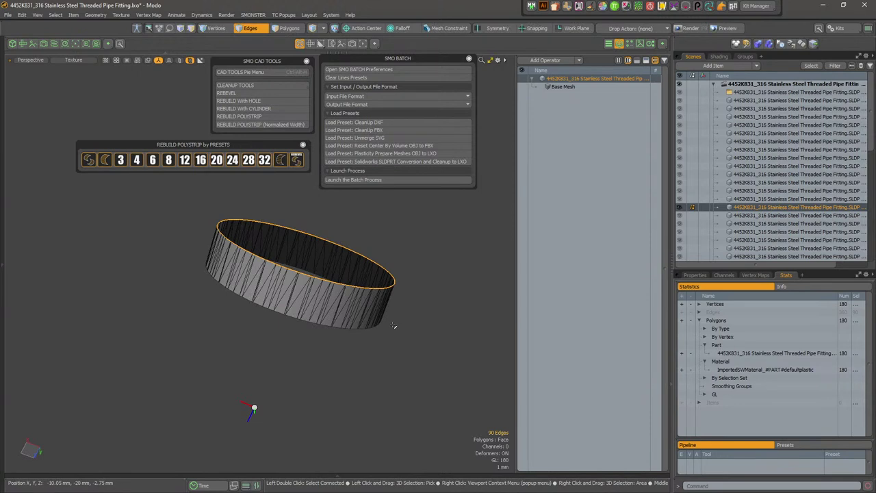
pyautogui.keyDown('alt'); pyautogui.keyDown('shift'); pyautogui.moveTo(357, 232); pyautogui.dragTo(324, 317); pyautogui.keyUp('shift'); pyautogui.keyUp('alt')
pyautogui.hotkey('ctrl', 'alt', 'h')
pyautogui.scroll(4, 299, 324)
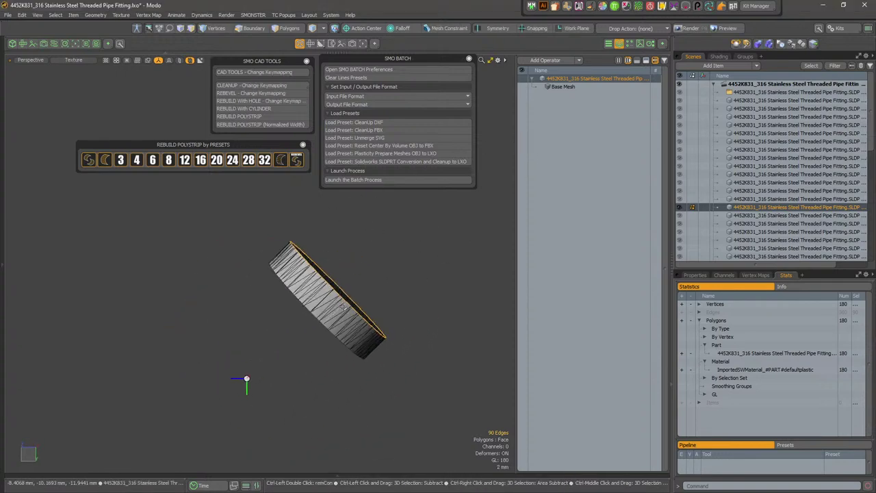
# Move and rotate the ring's center to the selected rim edges
pyautogui.hotkey('ctrl', 'space')
pyautogui.click(380, 290)
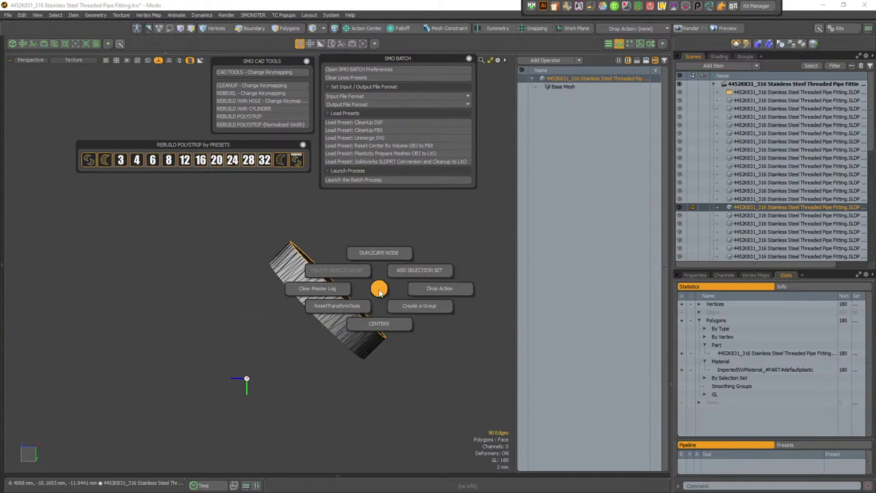
pyautogui.click(380, 323)
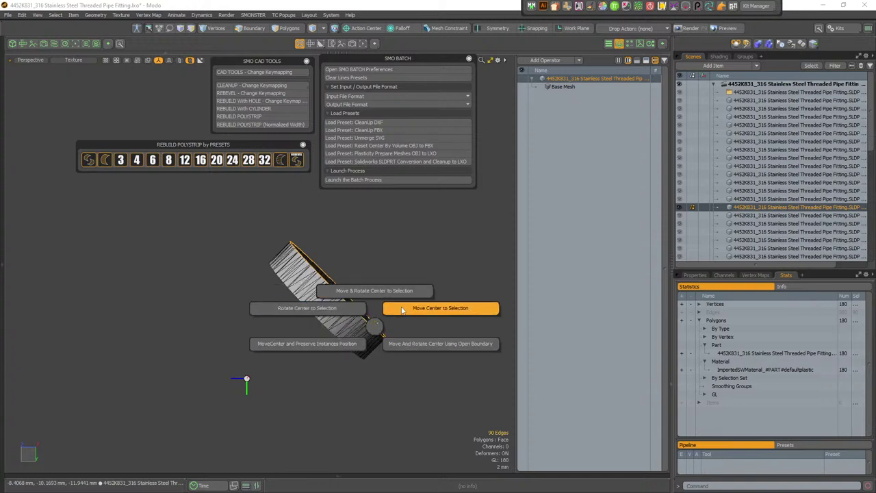
pyautogui.click(375, 290)
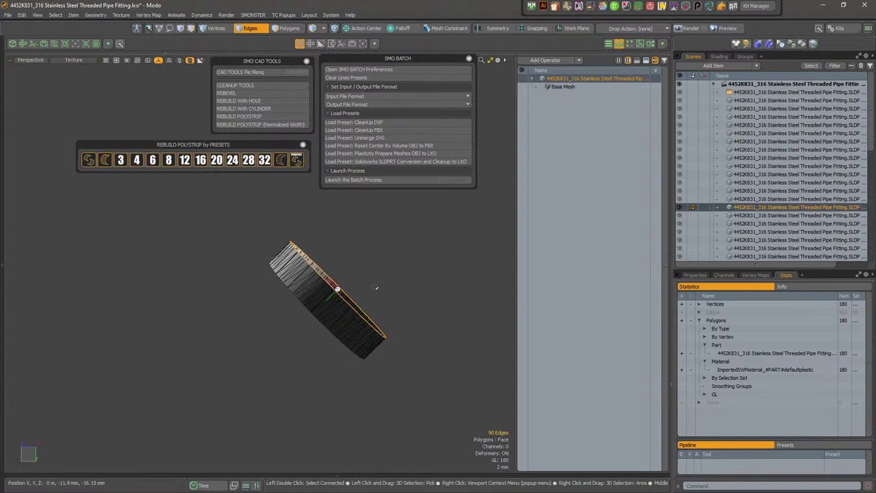
# Return to item mode and reselect the ring mesh as an item
pyautogui.keyDown('alt'); pyautogui.moveTo(325, 349); pyautogui.dragTo(346, 351); pyautogui.keyUp('alt')
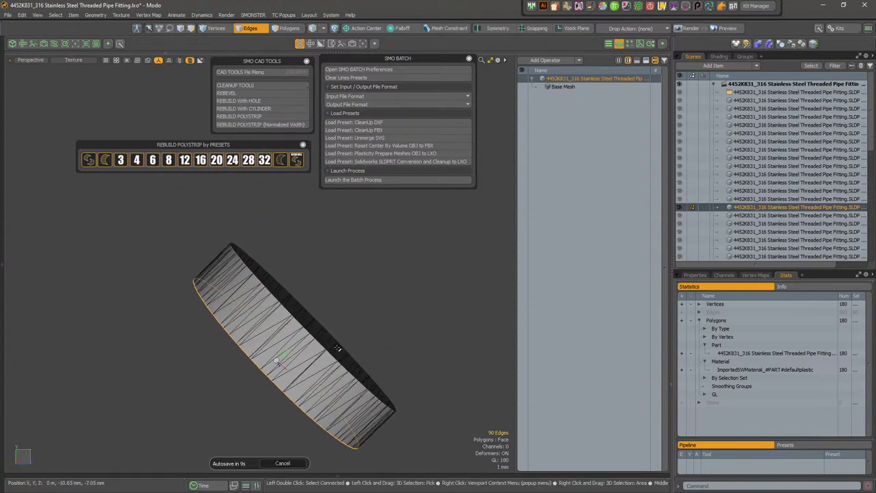
pyautogui.scroll(-2, 358, 327)
pyautogui.press('5')
pyautogui.click(394, 311)
pyautogui.click(340, 362)
pyautogui.scroll(-2, 371, 374)
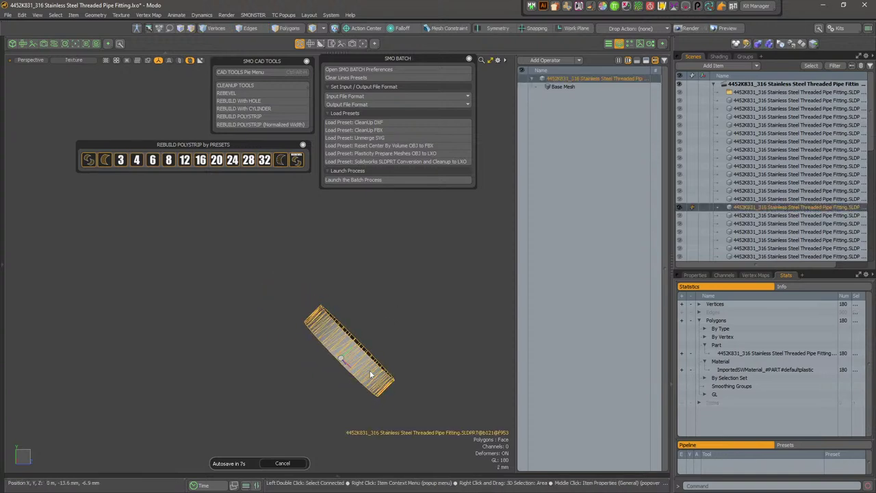
# Unhide the full fitting and select the three matching triangulated ring meshes, one on each pipe end
pyautogui.press('u')
pyautogui.click(395, 366)
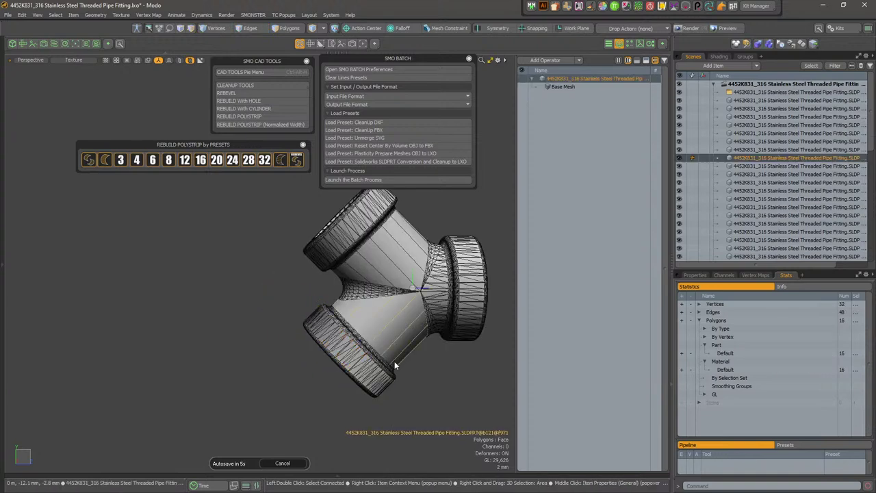
pyautogui.keyDown('alt'); pyautogui.moveTo(395, 365); pyautogui.dragTo(395, 336); pyautogui.keyUp('alt')
pyautogui.click(444, 310)
pyautogui.keyDown('alt'); pyautogui.moveTo(444, 310); pyautogui.dragTo(372, 346); pyautogui.keyUp('alt')
pyautogui.click(393, 318)
pyautogui.keyDown('shift'); pyautogui.click(229, 239); pyautogui.keyUp('shift')
pyautogui.keyDown('alt'); pyautogui.moveTo(230, 239); pyautogui.dragTo(309, 171); pyautogui.keyUp('alt')
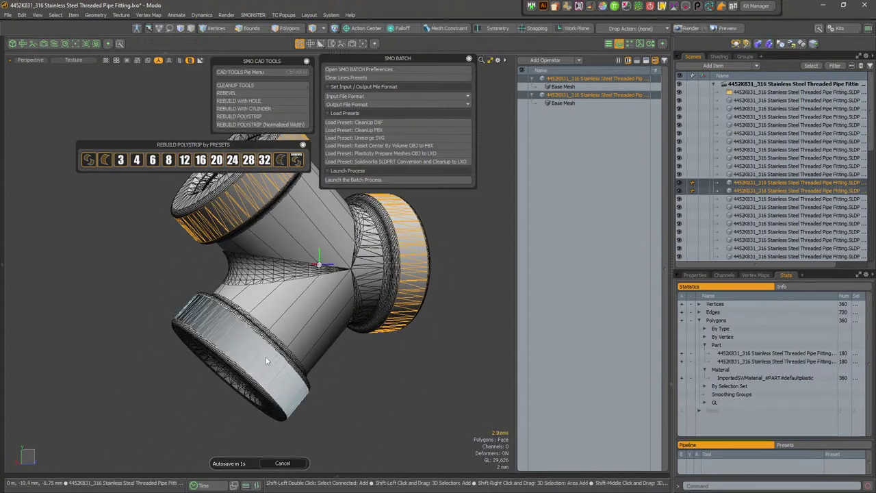
pyautogui.keyDown('shift'); pyautogui.click(266, 358); pyautogui.keyUp('shift')
# Isolate the three selected ring meshes and clear the item selection
pyautogui.scroll(-2, 420, 338)
pyautogui.keyDown('alt'); pyautogui.moveTo(421, 338); pyautogui.dragTo(405, 341); pyautogui.keyUp('alt')
pyautogui.hotkey('shift', 'h')
pyautogui.click(432, 260)
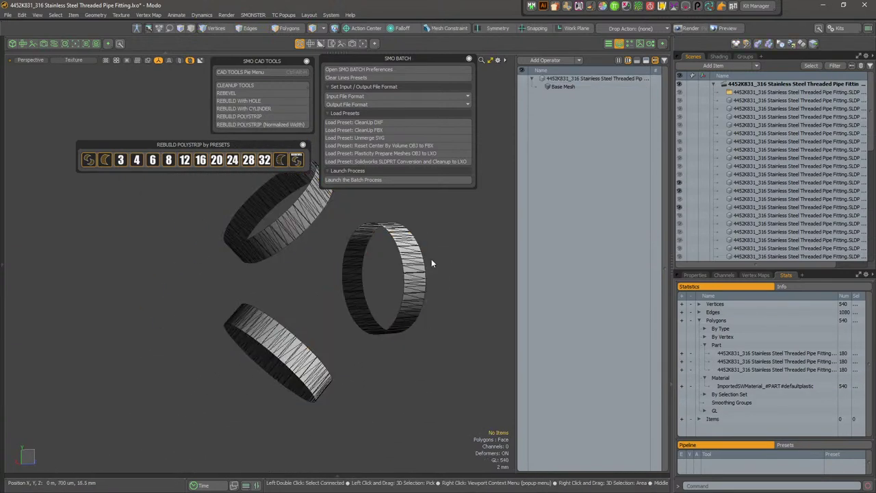
# Select the complete edge loop along one open rim of each of the two rings whose centers are not yet aligned
pyautogui.keyDown('alt'); pyautogui.moveTo(431, 260); pyautogui.dragTo(365, 310); pyautogui.keyUp('alt')
pyautogui.click(411, 274)
pyautogui.press('2')
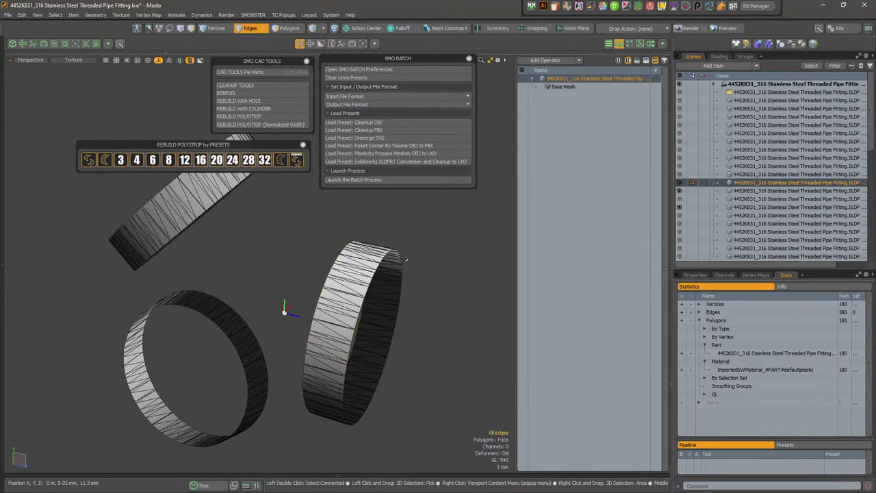
pyautogui.doubleClick(404, 262)
pyautogui.keyDown('alt'); pyautogui.moveTo(403, 263); pyautogui.dragTo(300, 267); pyautogui.keyUp('alt')
pyautogui.press('shift')
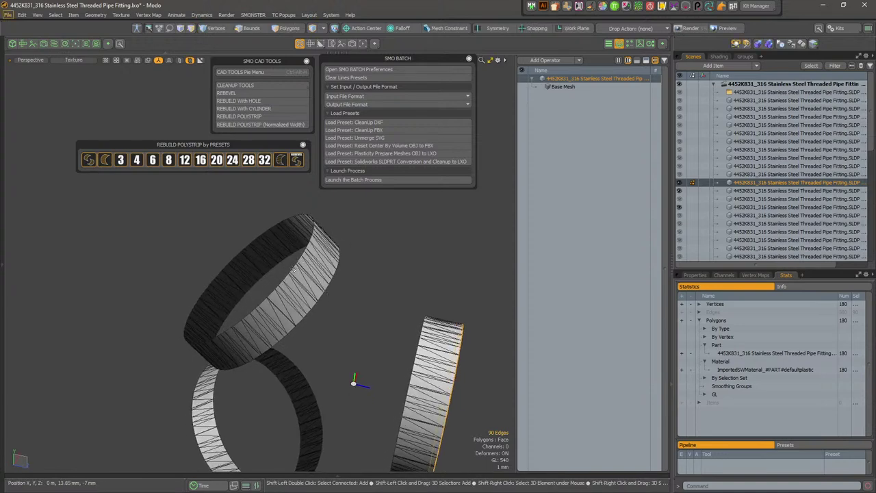
pyautogui.keyDown('shift'); pyautogui.doubleClick(295, 270); pyautogui.keyUp('shift')
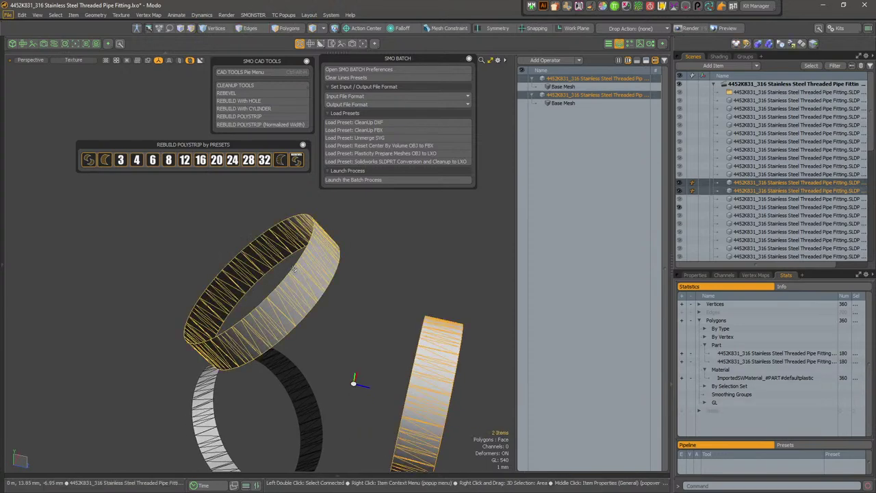
pyautogui.keyDown('alt'); pyautogui.keyDown('shift'); pyautogui.moveTo(293, 268); pyautogui.dragTo(283, 257); pyautogui.keyUp('shift'); pyautogui.keyUp('alt')
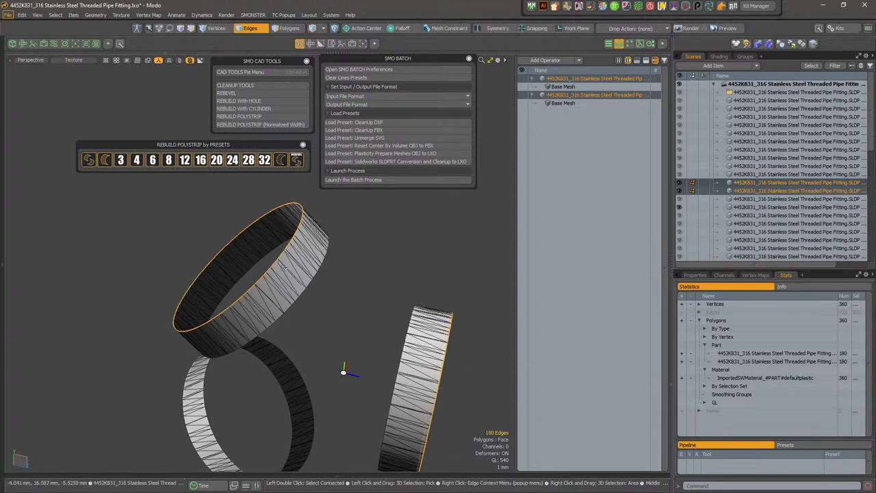
# Move and rotate the centers of both rings to their selected rim edges
pyautogui.hotkey('ctrl', 'alt', 'h')
pyautogui.click(303, 278)
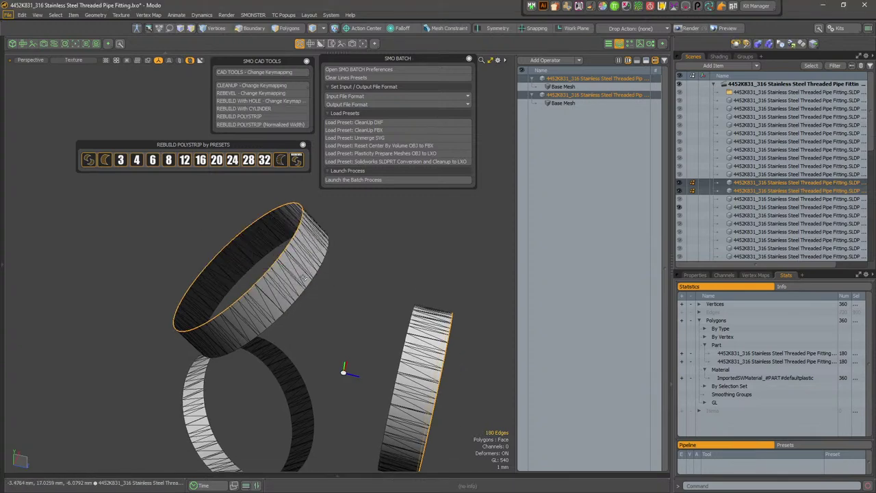
pyautogui.click(302, 279)
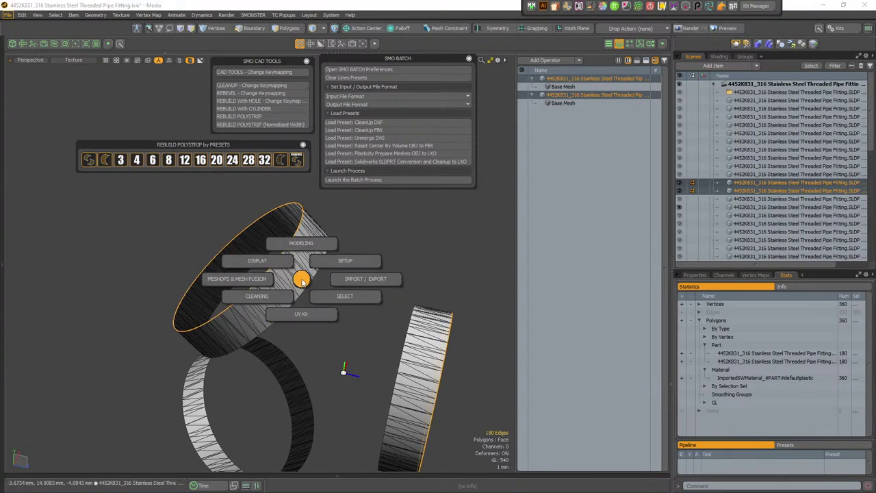
pyautogui.click(323, 266)
pyautogui.click(326, 299)
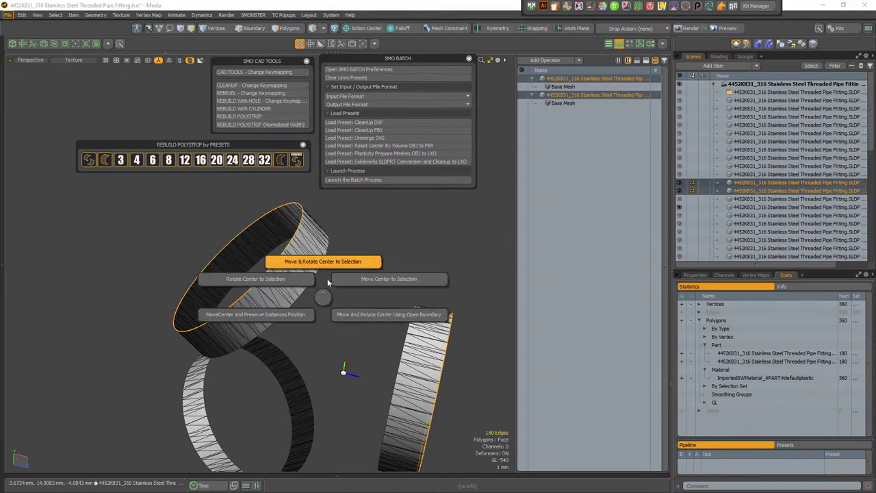
pyautogui.click(326, 266)
pyautogui.scroll(-3, 356, 295)
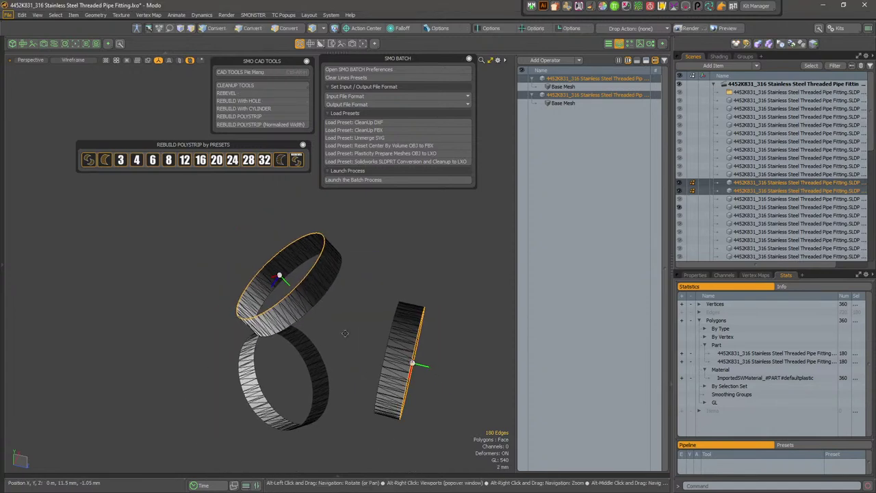
# Select all three rings as items and apply Soften Edges (Harden all not-selected)
pyautogui.keyDown('alt'); pyautogui.keyDown('shift'); pyautogui.moveTo(352, 335); pyautogui.dragTo(340, 324); pyautogui.keyUp('shift'); pyautogui.keyUp('alt')
pyautogui.press('5')
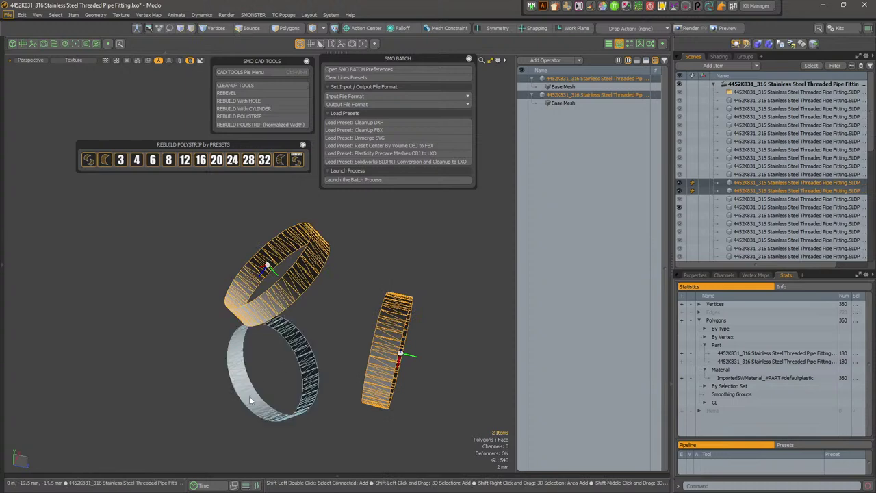
pyautogui.keyDown('shift'); pyautogui.click(250, 395); pyautogui.keyUp('shift')
pyautogui.rightClick(349, 335)
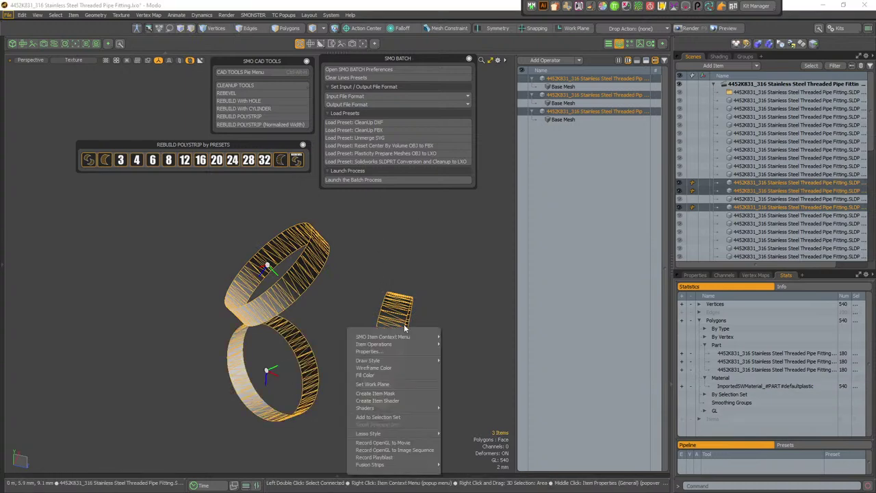
pyautogui.moveTo(414, 338)
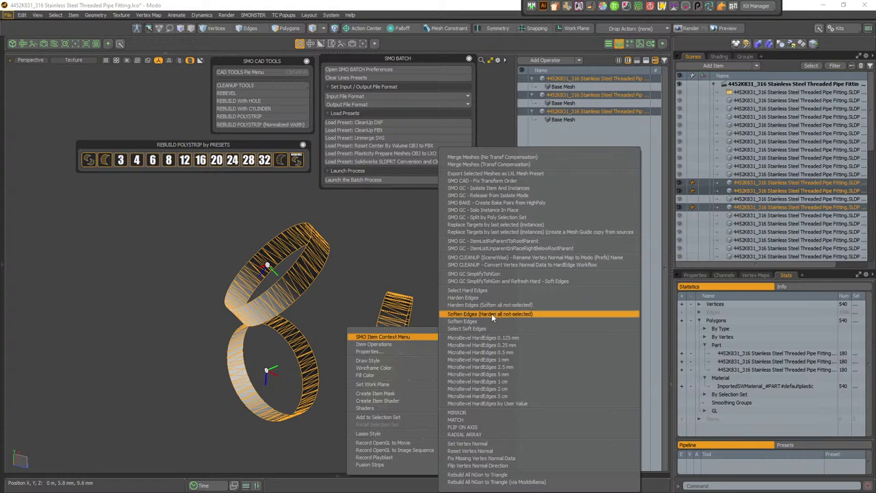
pyautogui.click(492, 314)
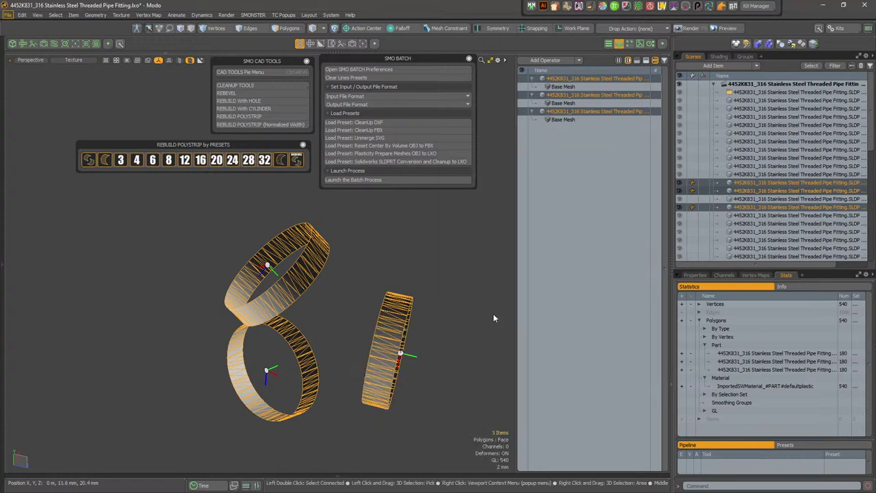
# Reset the vertex normals of the three selected rings
pyautogui.rightClick(355, 327)
pyautogui.moveTo(423, 334)
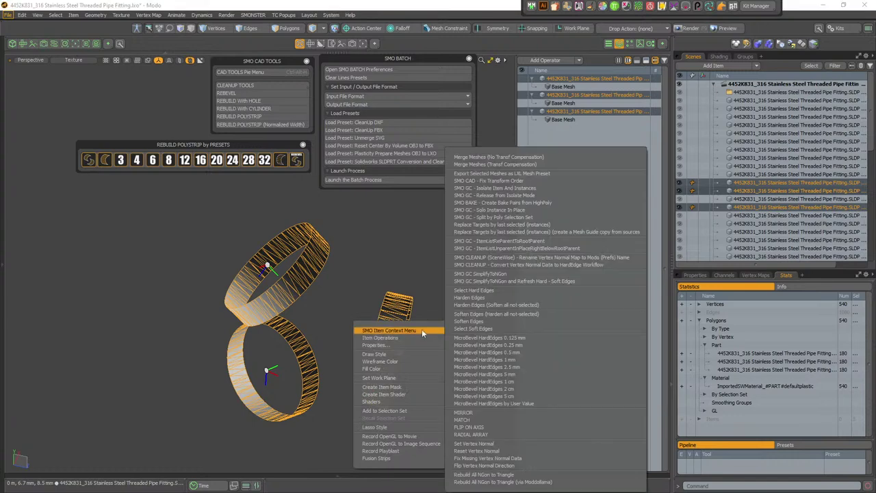
pyautogui.click(499, 452)
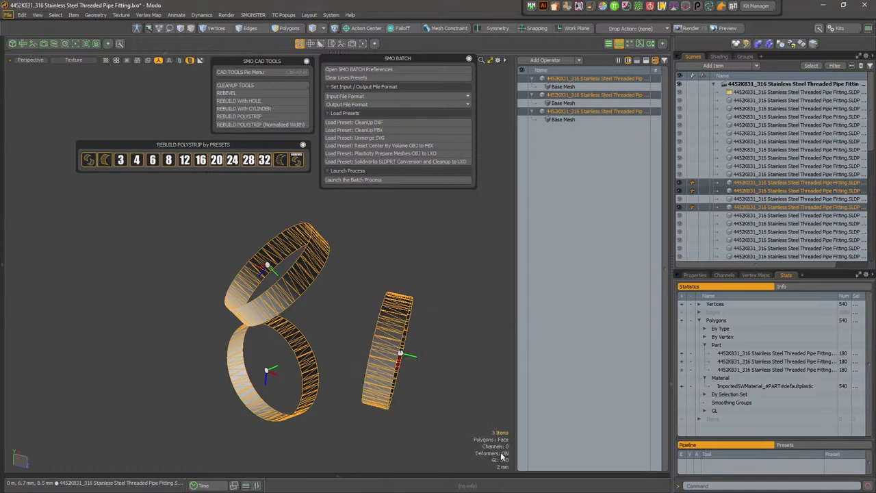
# Select individual rings in turn and examine their center positions and orientations
pyautogui.click(407, 334)
pyautogui.moveTo(328, 366); pyautogui.dragTo(294, 258, button='middle')
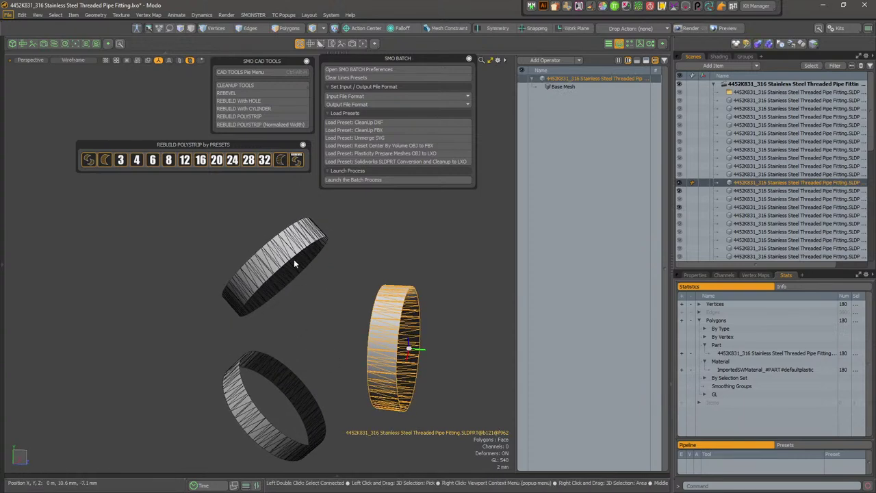
pyautogui.click(296, 262)
pyautogui.click(283, 262)
pyautogui.keyDown('alt'); pyautogui.keyDown('shift'); pyautogui.moveTo(294, 372); pyautogui.dragTo(285, 334); pyautogui.keyUp('shift'); pyautogui.keyUp('alt')
# Clear the selection and close the pipe fitting scene
pyautogui.click(342, 314)
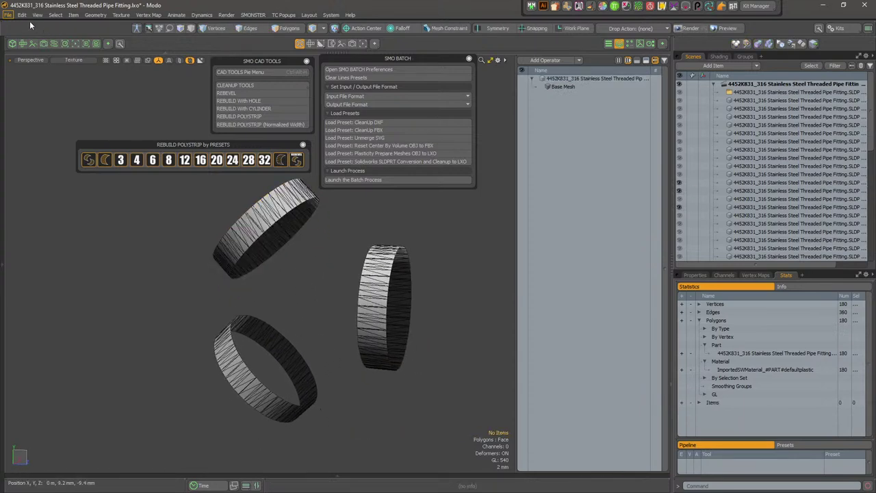
pyautogui.click(8, 14)
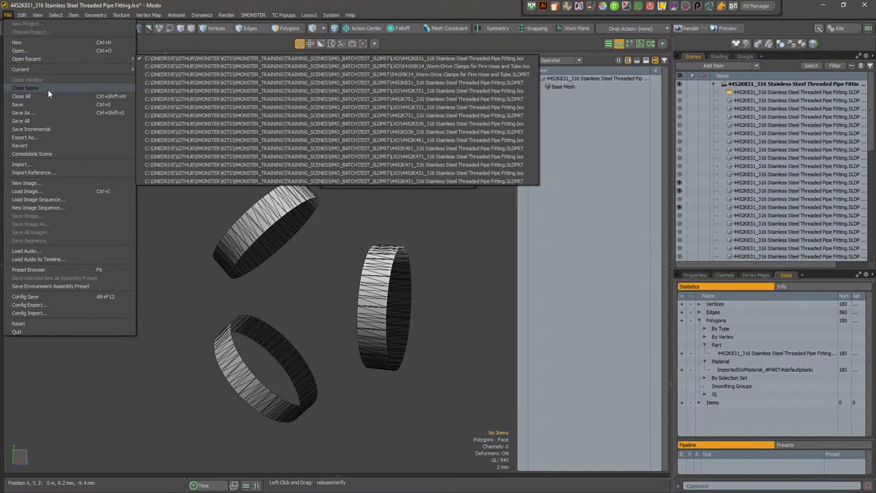
pyautogui.click(46, 88)
pyautogui.click(245, 98)
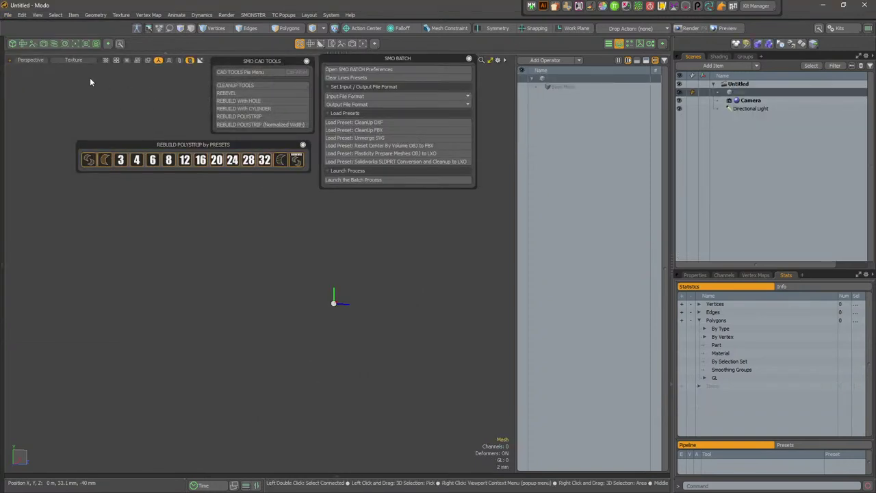
# Open the Load Scene dialog and move it clear of the SMO tool palettes
pyautogui.click(9, 14)
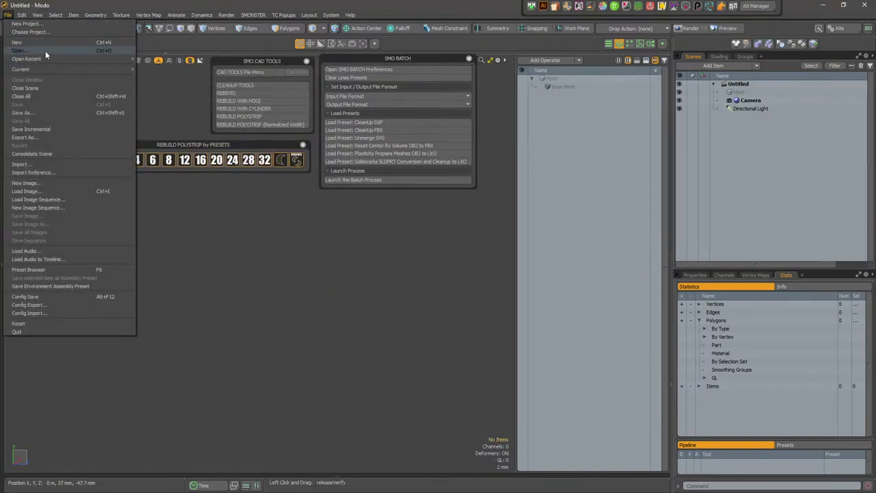
pyautogui.click(45, 51)
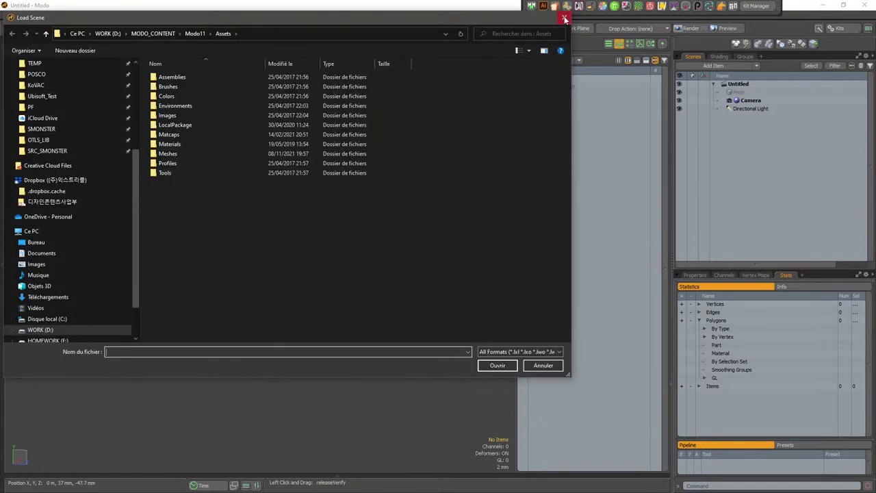
pyautogui.moveTo(470, 15); pyautogui.dragTo(418, 208)
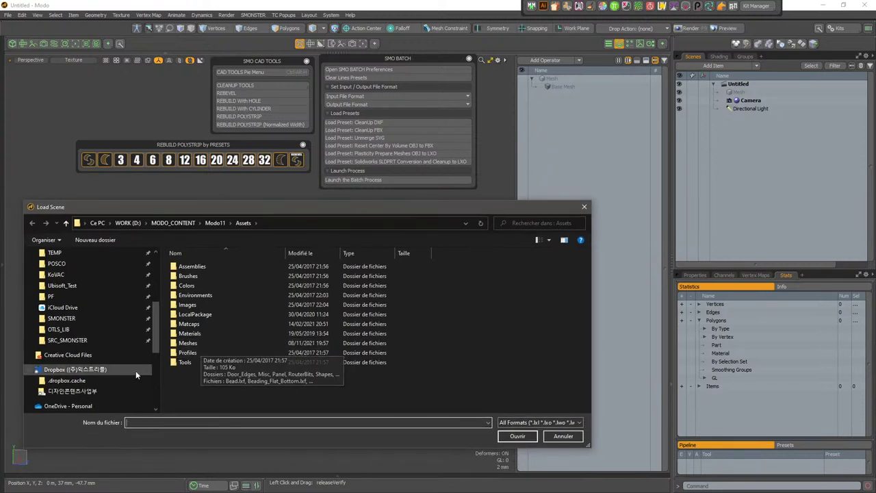
pyautogui.click(103, 320)
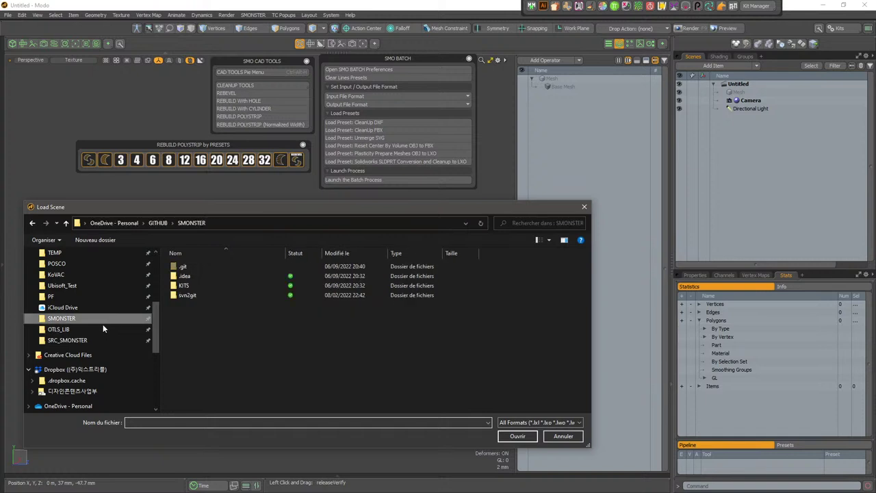
pyautogui.scroll(3, 106, 329)
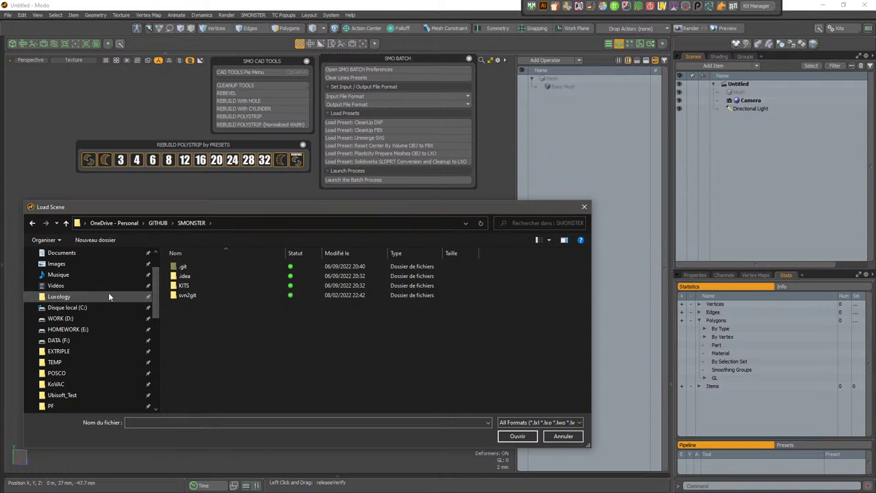
pyautogui.click(80, 296)
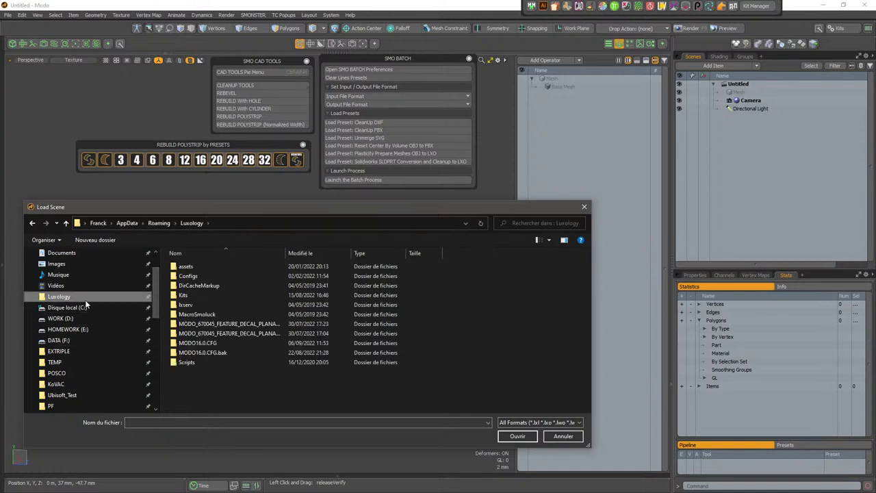
pyautogui.scroll(1, 89, 321)
pyautogui.scroll(-2, 94, 338)
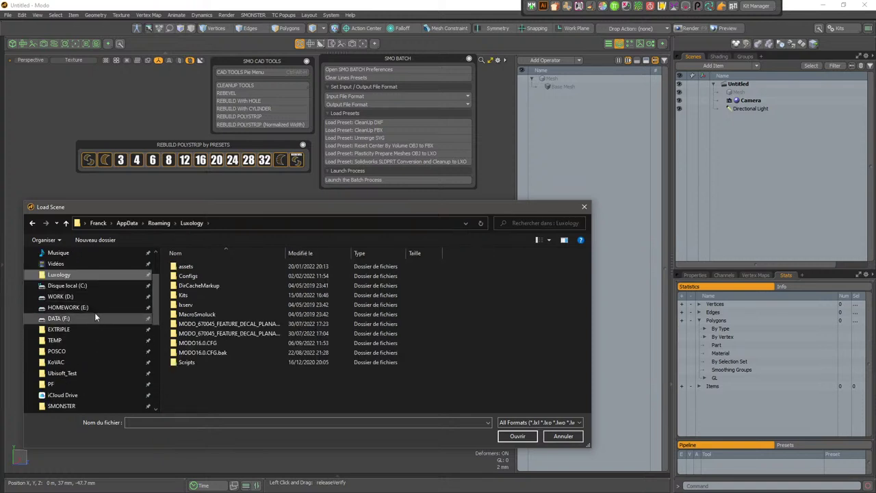
# Browse to the EXTRIPLE folder on the WORK drive and open its OCEAN_WIDE subfolder
pyautogui.click(94, 330)
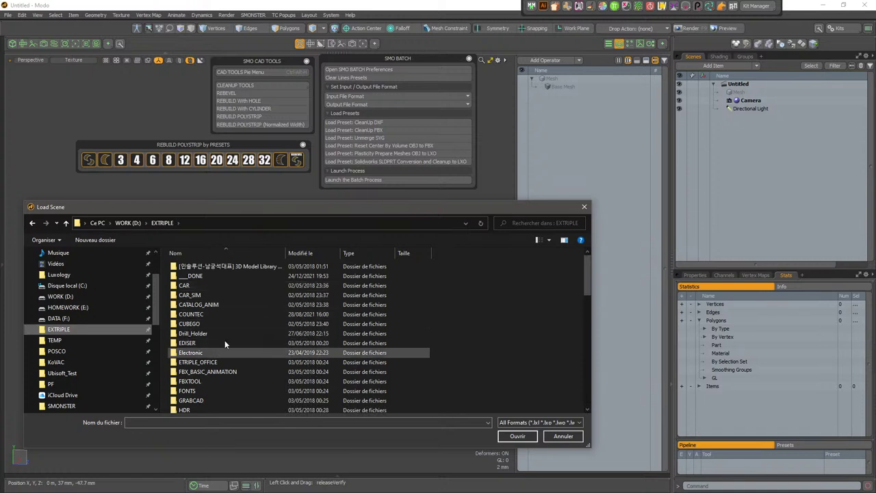
pyautogui.scroll(-3, 230, 322)
pyautogui.click(239, 286)
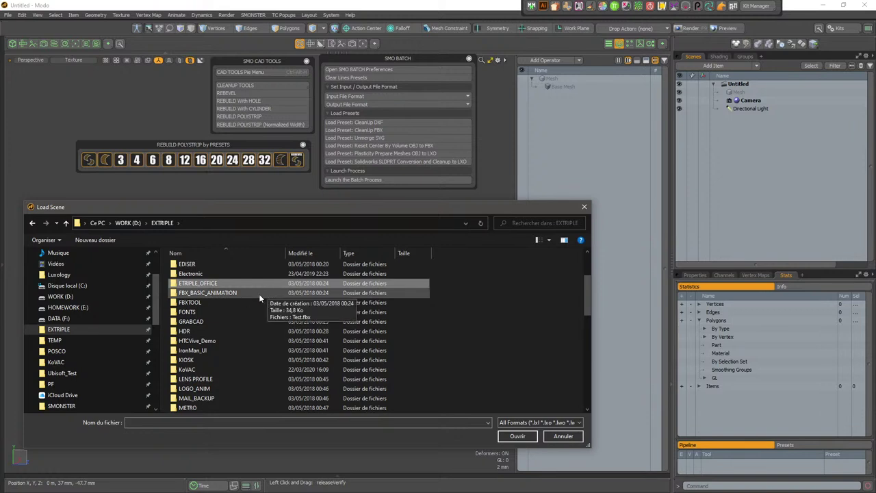
pyautogui.scroll(3, 260, 315)
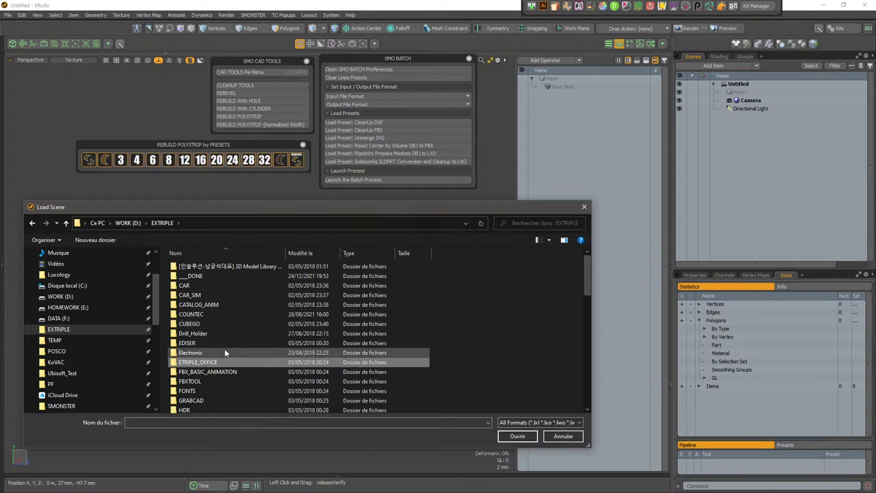
pyautogui.scroll(-2, 253, 295)
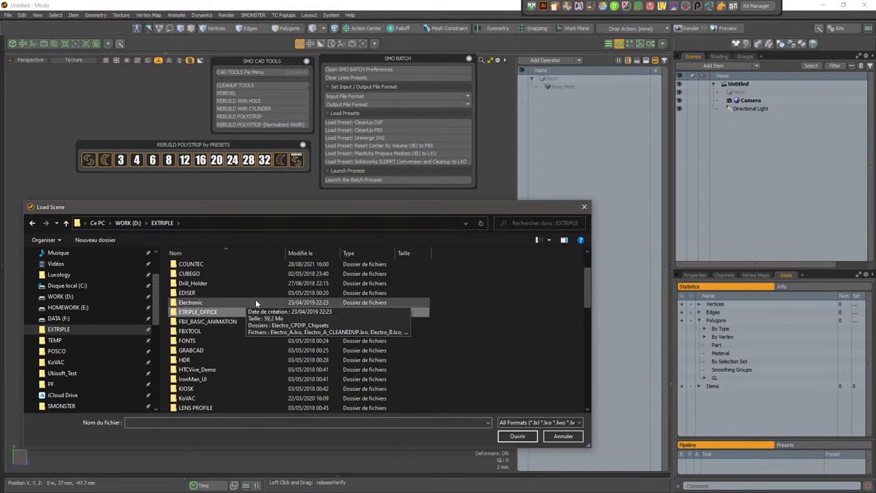
pyautogui.scroll(-4, 261, 319)
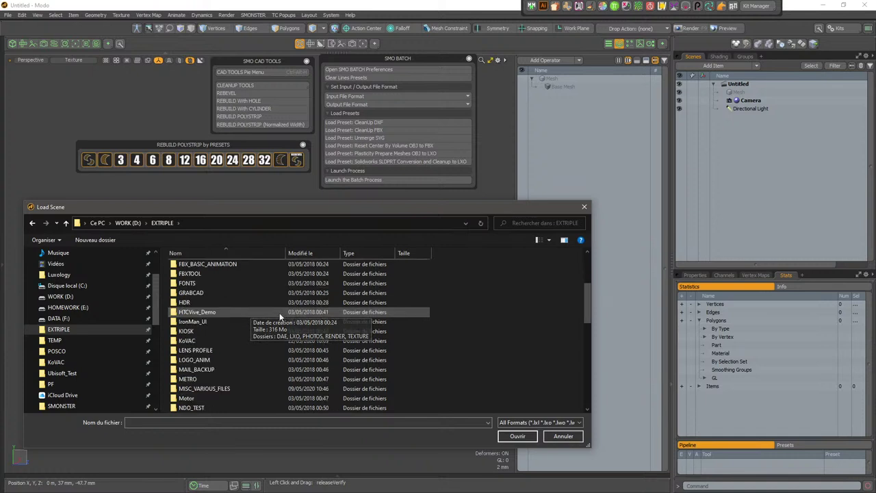
pyautogui.scroll(-2, 248, 336)
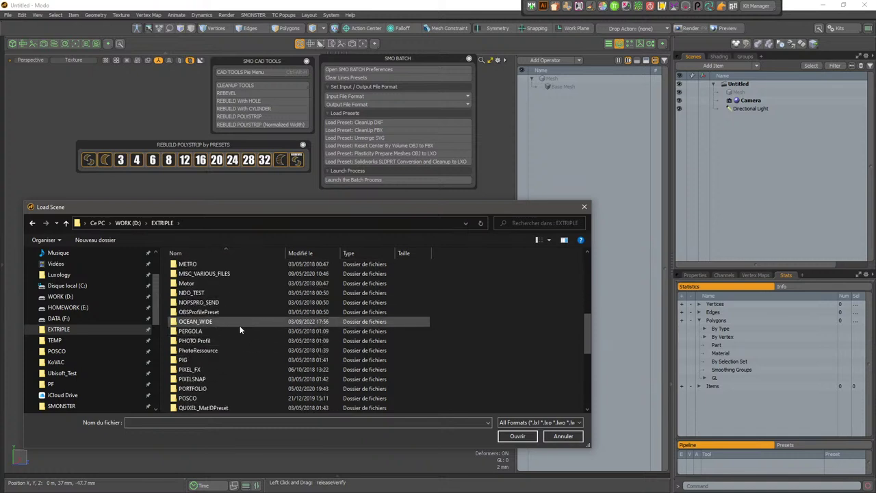
pyautogui.doubleClick(245, 322)
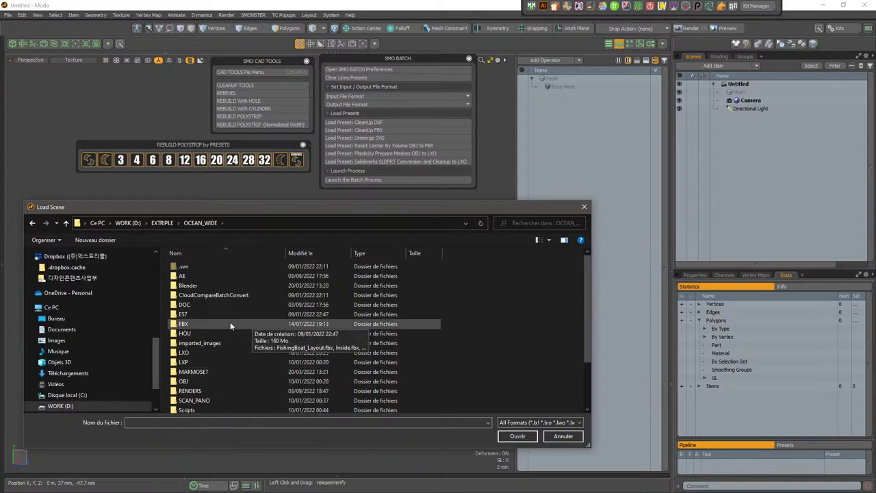
# Browse into the LXO folder and open its Assembly subfolder
pyautogui.doubleClick(206, 352)
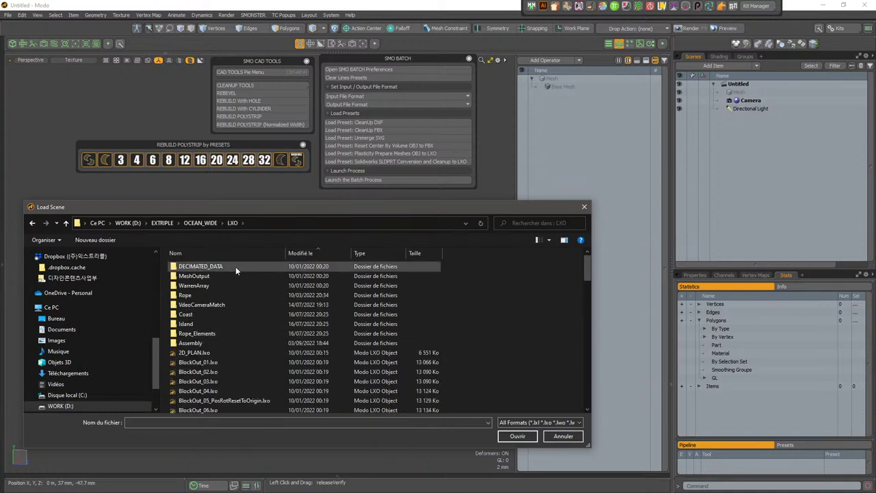
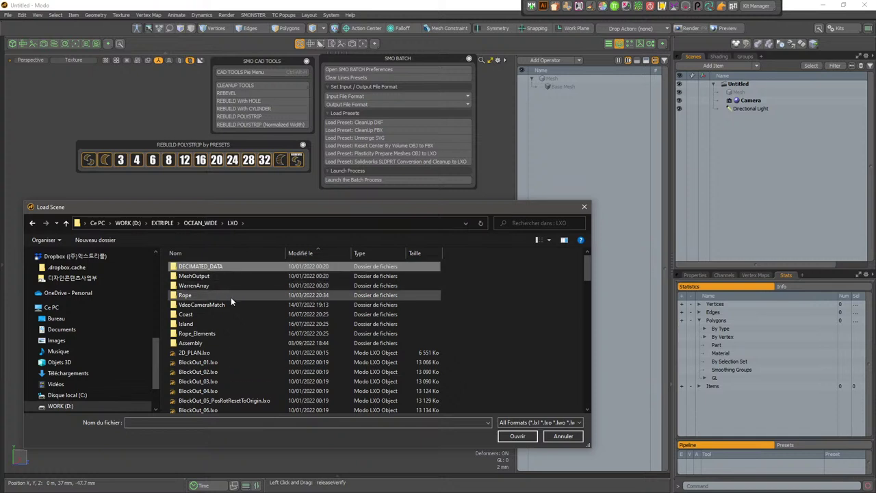
pyautogui.click(218, 342)
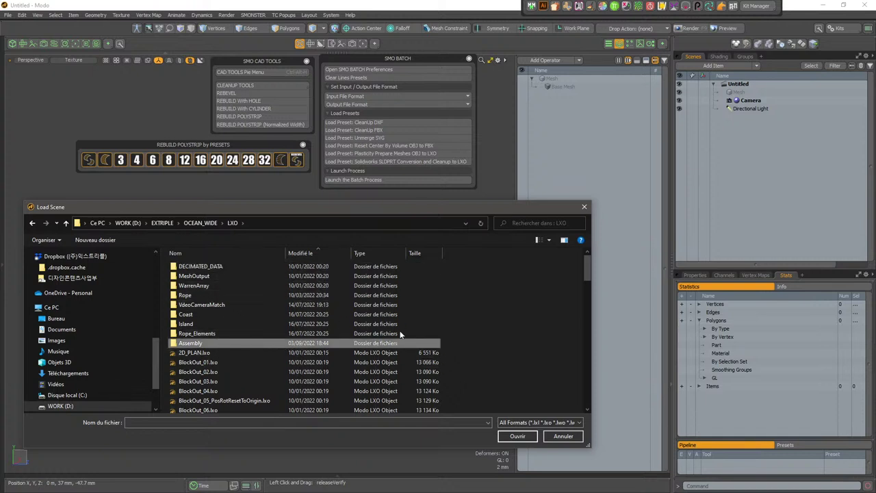
pyautogui.press('Return')
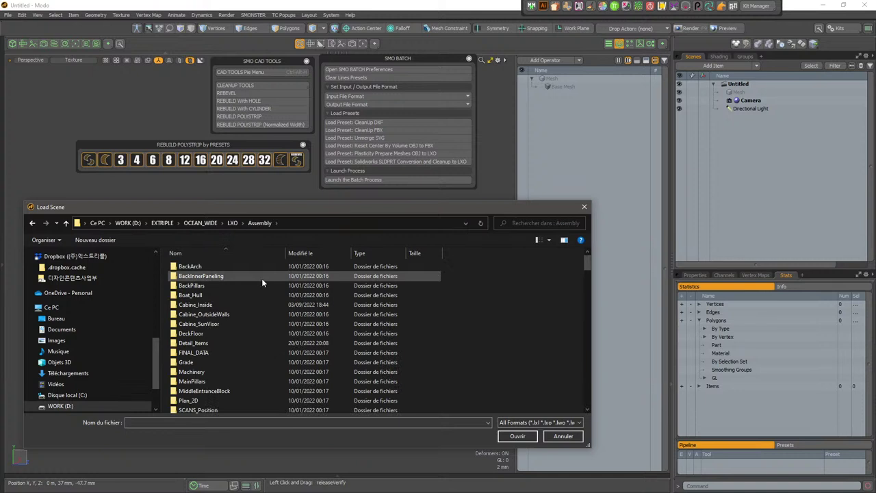
# Load RAW_for_Export_6.lxo from the Assembly folder, declining to select alternates for all missing texture files
pyautogui.scroll(-2, 262, 279)
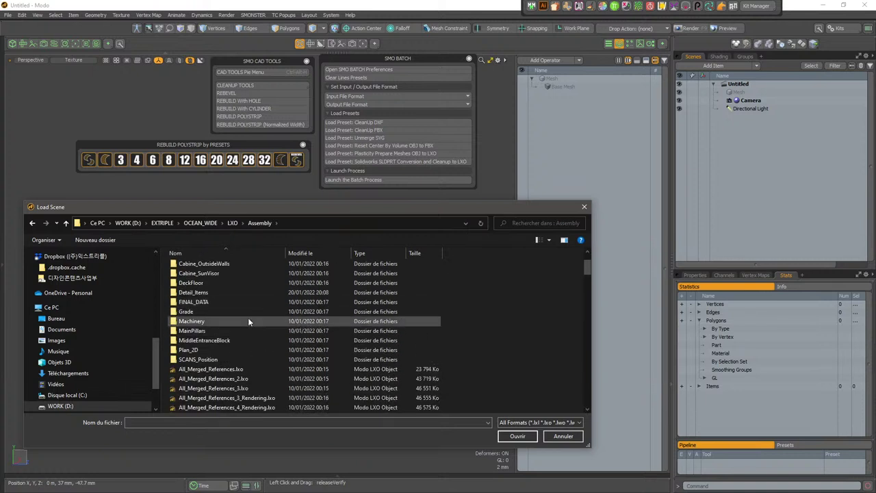
pyautogui.scroll(2, 252, 323)
pyautogui.scroll(-3, 253, 323)
pyautogui.scroll(1, 253, 323)
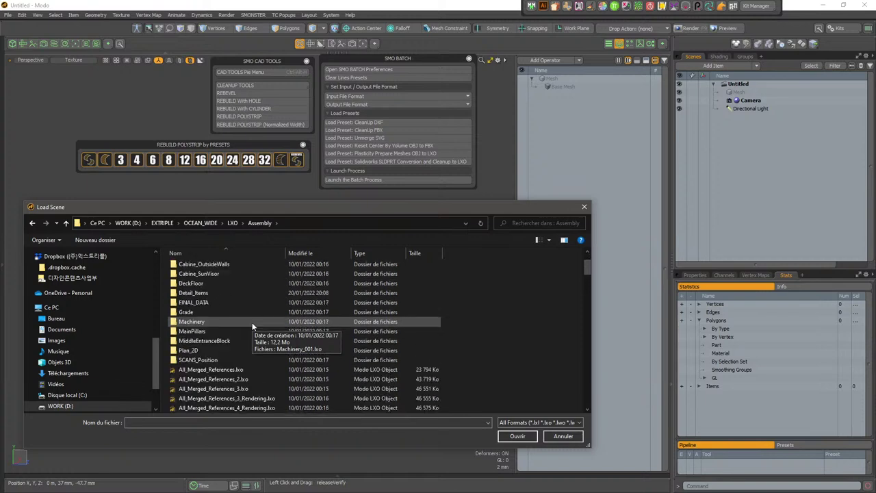
pyautogui.scroll(-20, 260, 321)
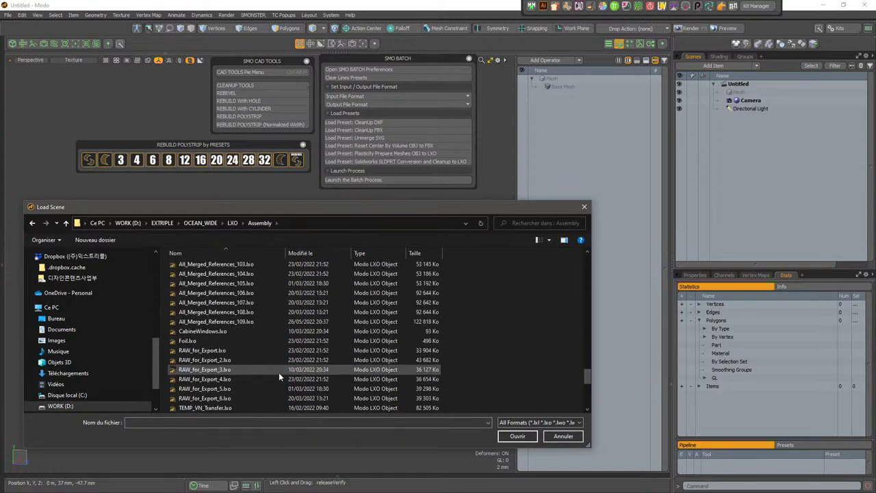
pyautogui.scroll(-2, 279, 373)
pyautogui.click(302, 341)
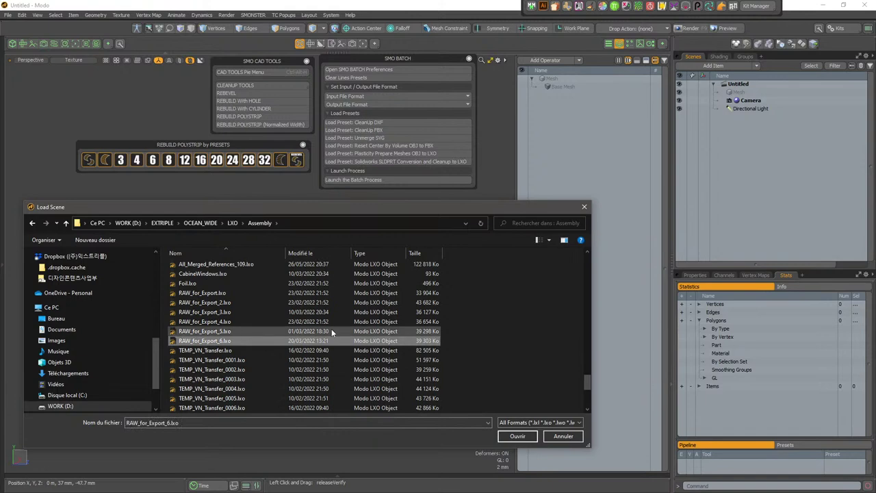
pyautogui.click(520, 437)
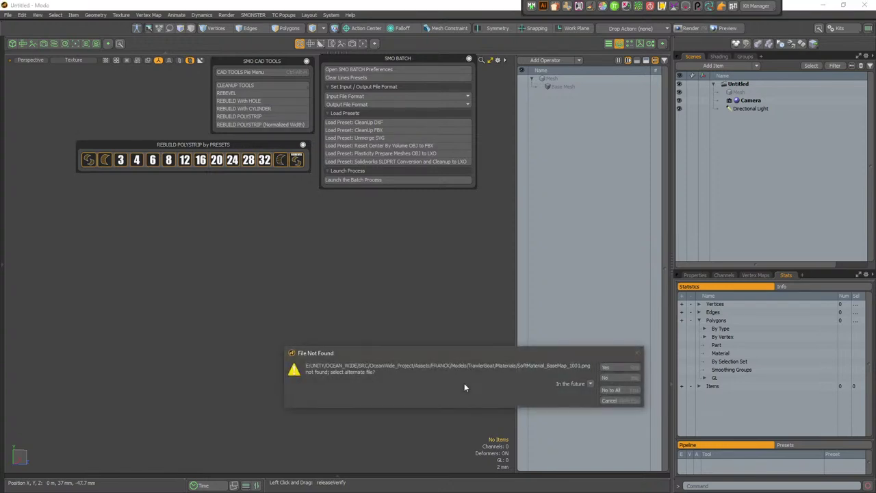
pyautogui.click(612, 393)
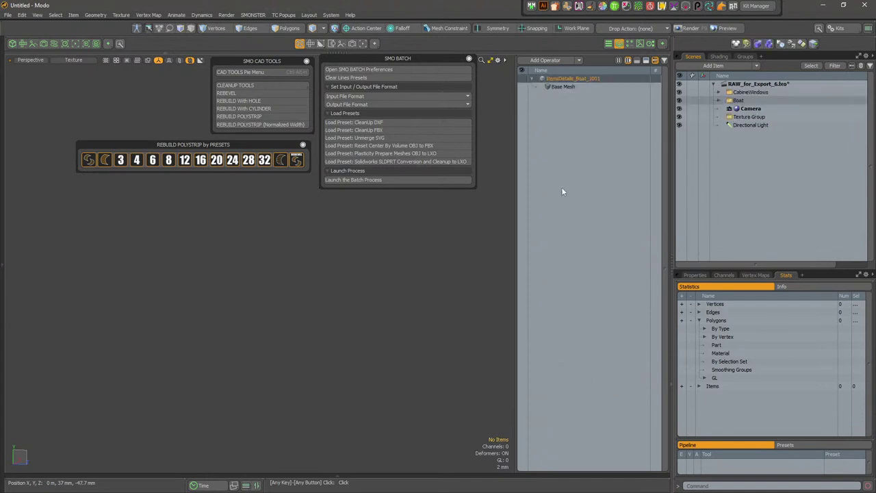
# Clear the item selection and hide the mesh operations list beside the viewport
pyautogui.click(621, 44)
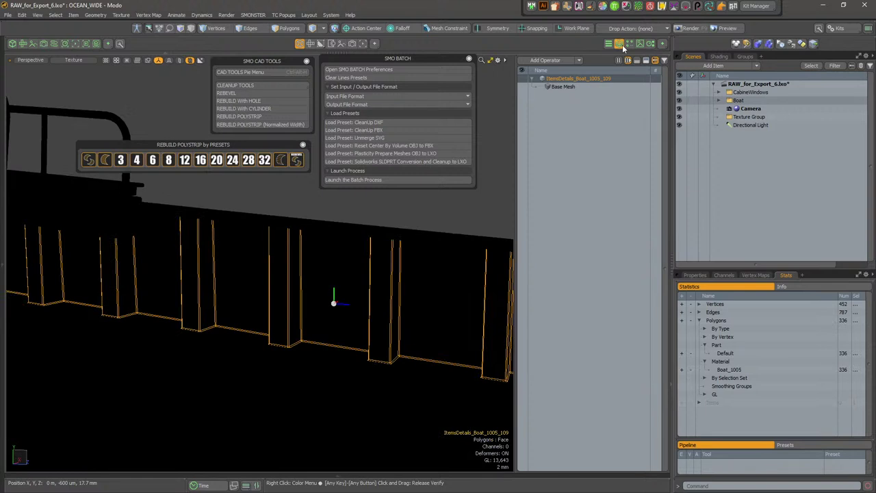
pyautogui.click(442, 209)
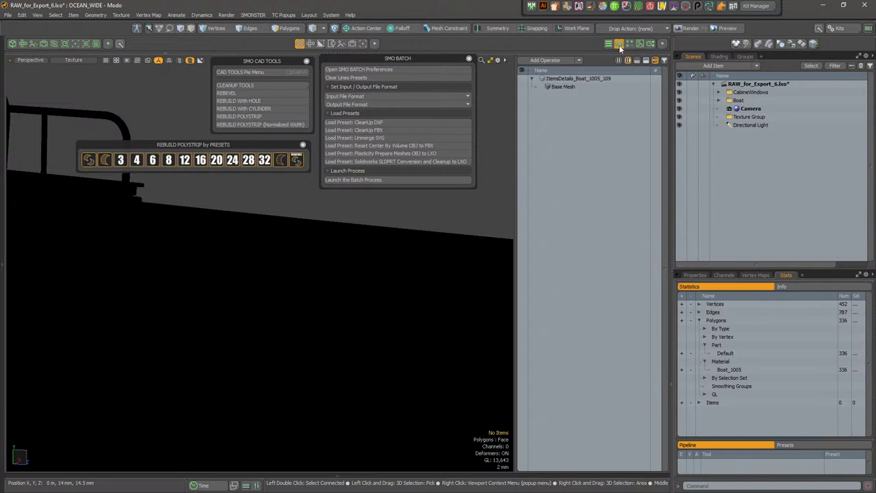
pyautogui.click(618, 44)
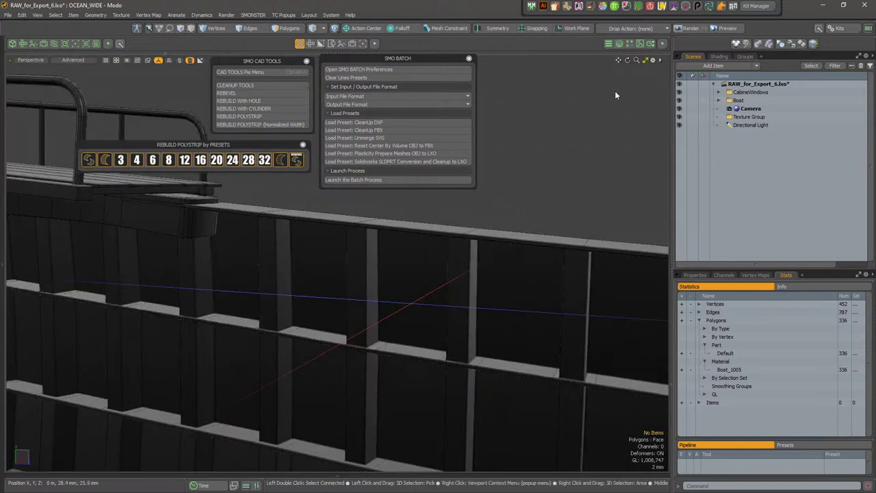
pyautogui.hotkey('ctrl', '3')
pyautogui.click(574, 199)
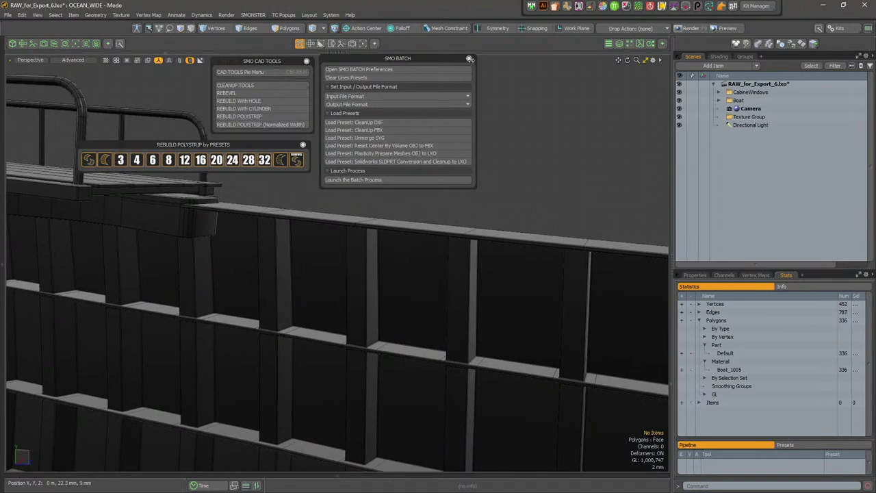
# Close the floating SMO CAD TOOLS, SMO BATCH and REBUILD POLYSTRIP by PRESETS palettes
pyautogui.click(307, 60)
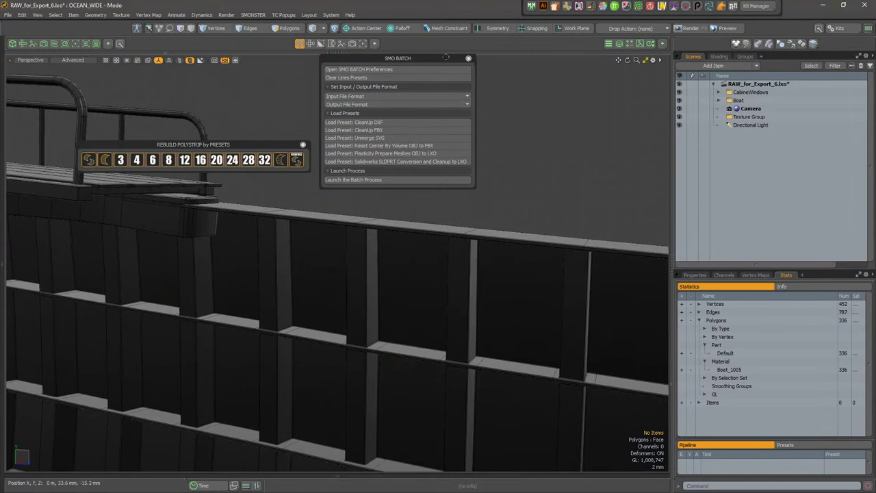
pyautogui.click(469, 58)
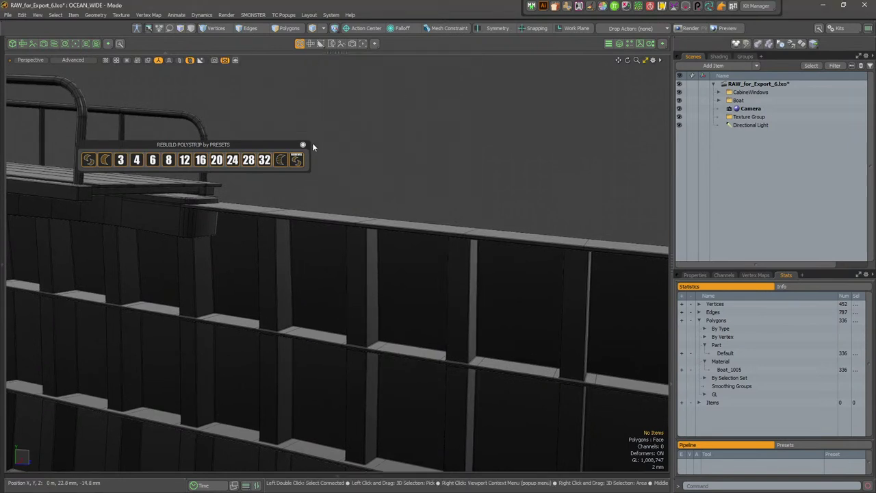
pyautogui.click(302, 145)
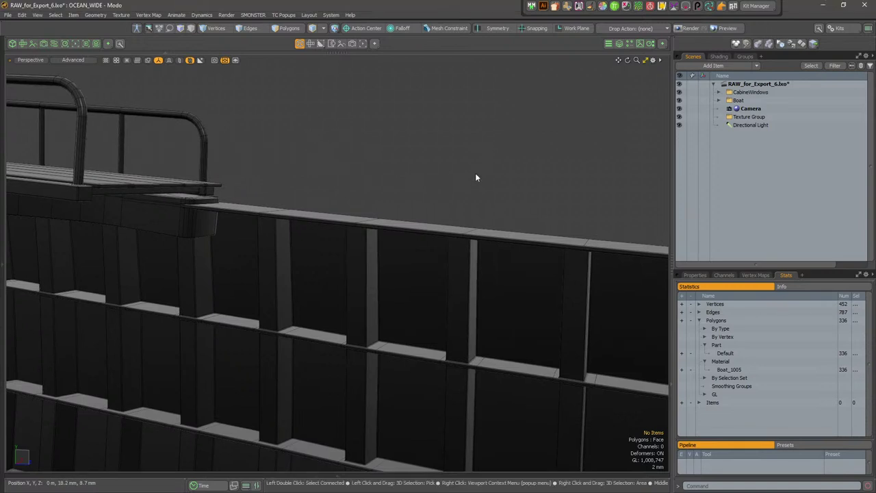
# Change the viewport's shading so the dark boat model displays in a lit, uniform clay brown
pyautogui.press('ctrl')
pyautogui.press('KP_6')
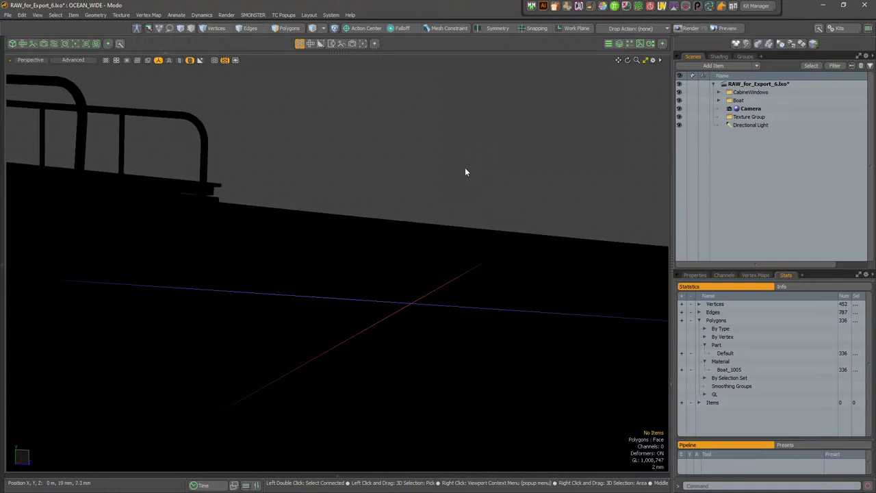
pyautogui.keyDown('alt'); pyautogui.moveTo(482, 160); pyautogui.dragTo(482, 159); pyautogui.keyUp('alt')
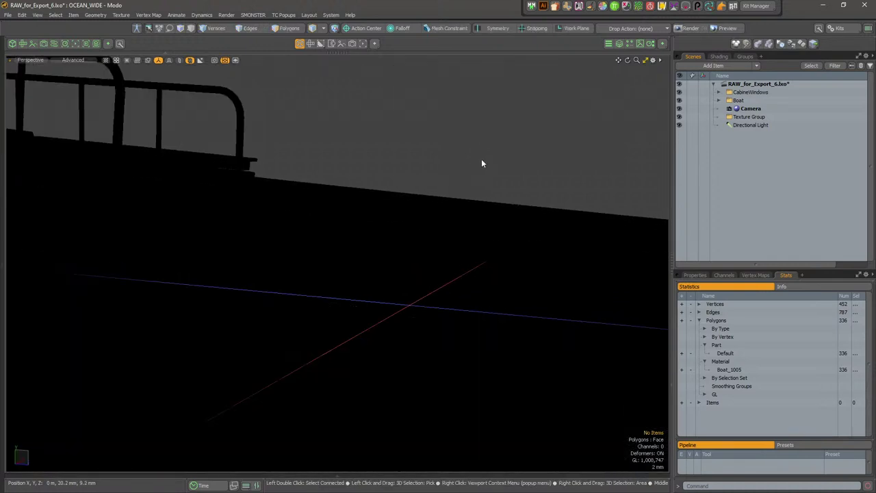
pyautogui.hotkey('ctrl', '3')
pyautogui.click(486, 192)
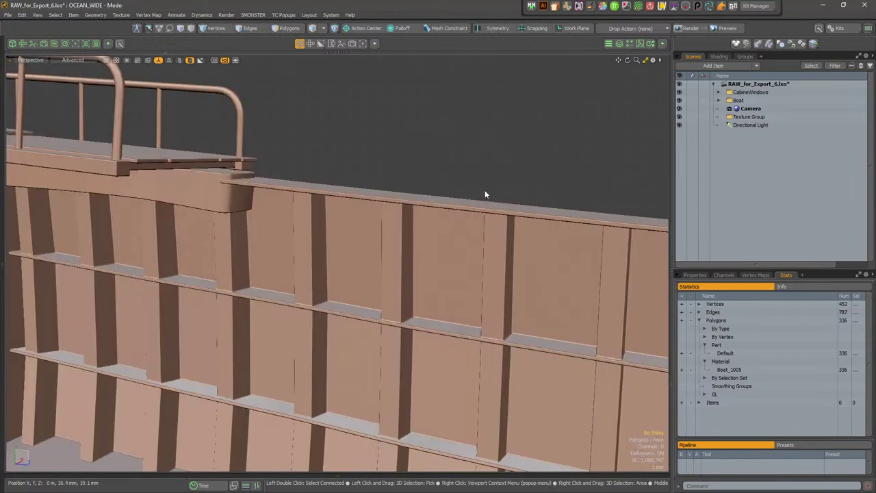
pyautogui.moveTo(508, 151)
pyautogui.keyDown('alt'); pyautogui.mouseDown()
pyautogui.moveTo(493, 189)
pyautogui.moveTo(414, 178)
pyautogui.moveTo(487, 171)
pyautogui.mouseUp(); pyautogui.keyUp('alt')
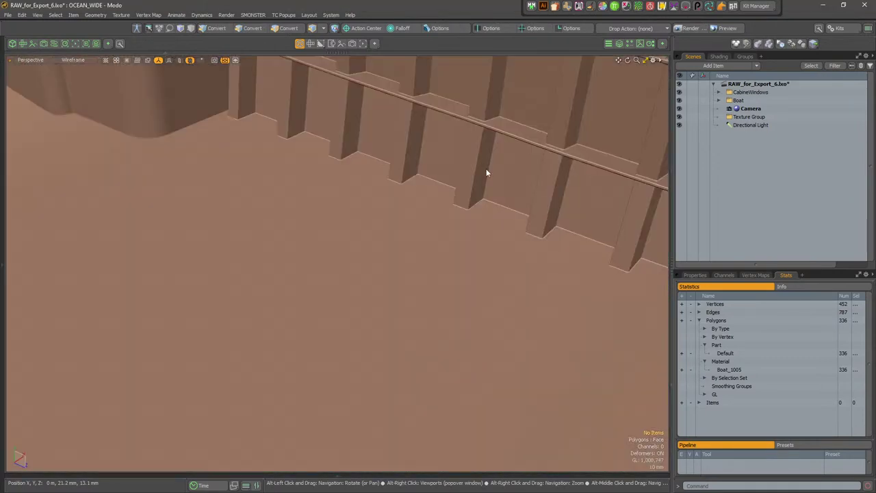
# Open the Preferences window and widen both the window and its category list
pyautogui.click(253, 14)
pyautogui.click(253, 15)
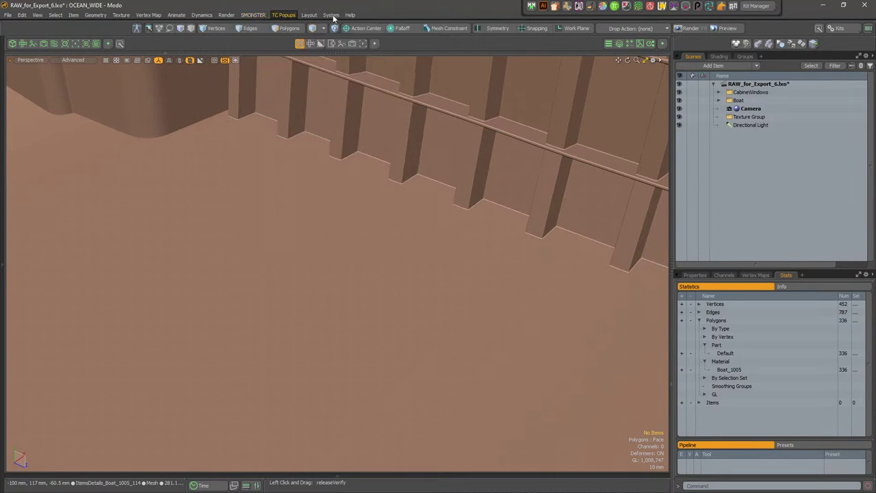
pyautogui.click(332, 15)
pyautogui.click(332, 15)
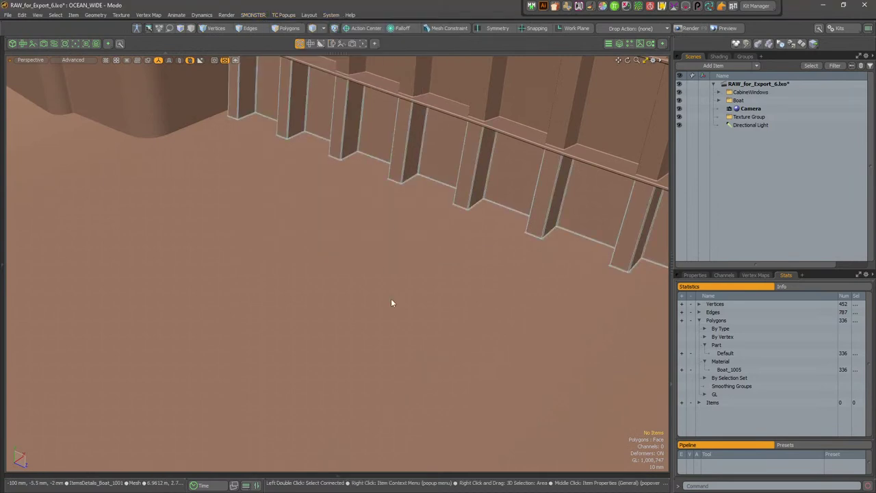
pyautogui.click(332, 15)
pyautogui.click(343, 256)
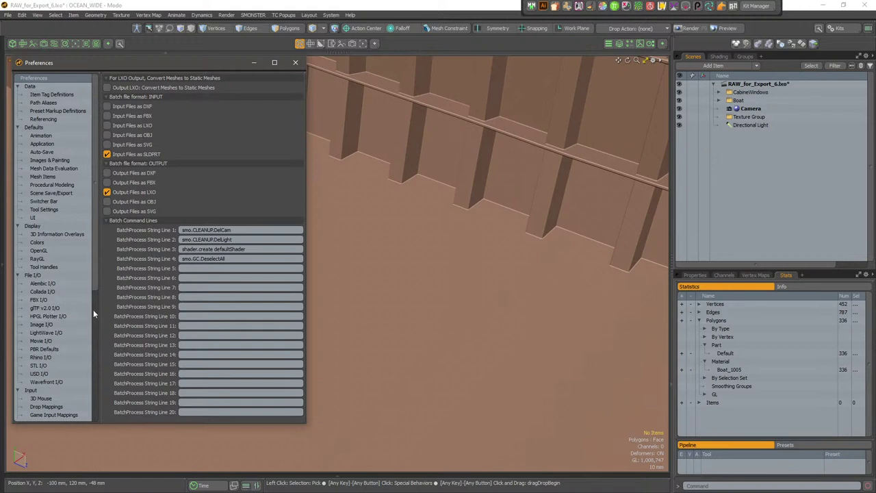
pyautogui.moveTo(94, 310); pyautogui.dragTo(111, 309)
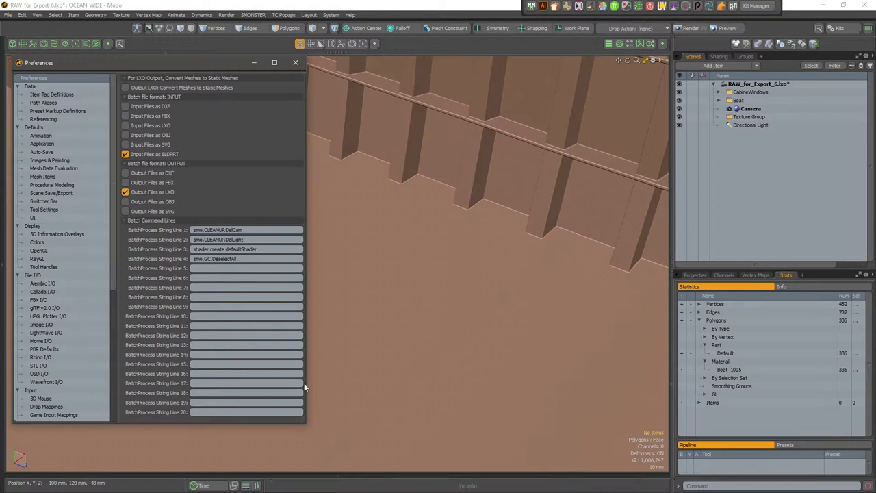
pyautogui.moveTo(307, 384); pyautogui.dragTo(328, 384)
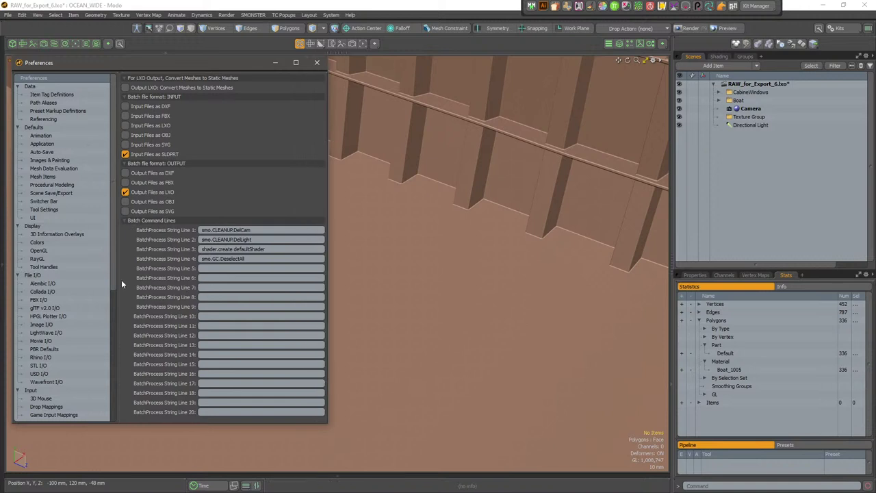
pyautogui.moveTo(115, 281); pyautogui.dragTo(109, 294)
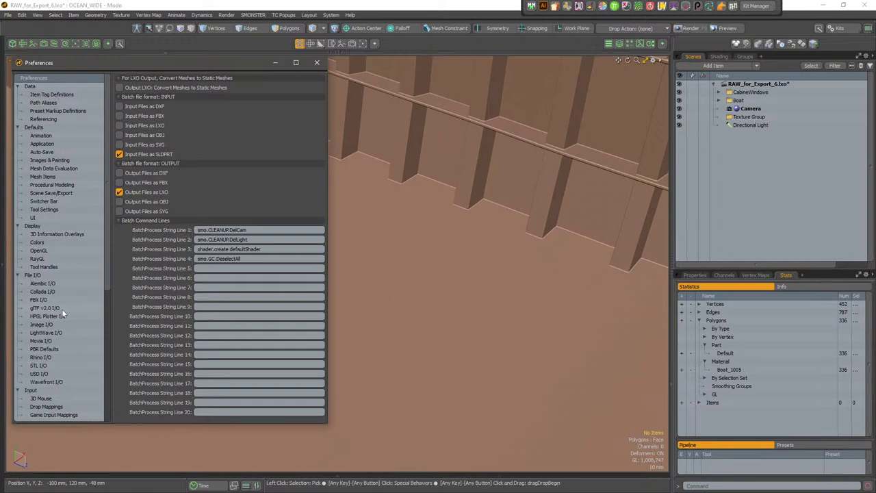
# Set the OpenGL display preference Bounding Box Threshold to None and close the Preferences
pyautogui.click(42, 251)
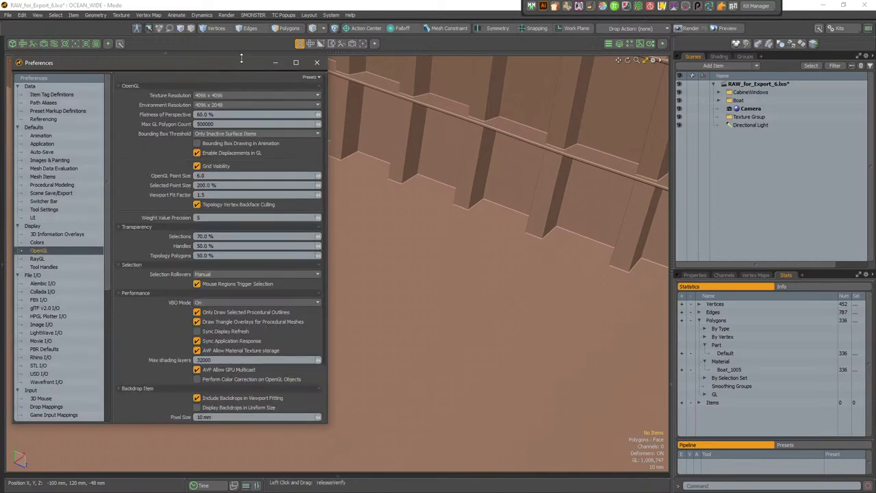
pyautogui.moveTo(242, 57); pyautogui.dragTo(231, 75)
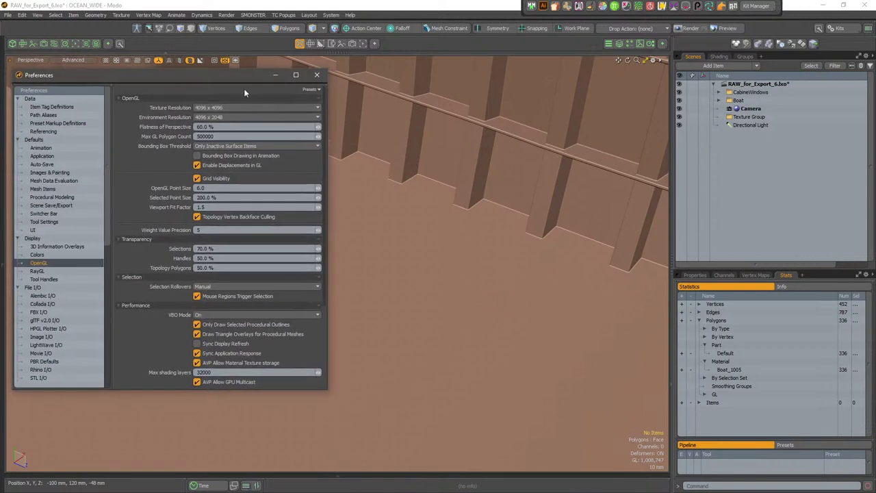
pyautogui.click(246, 145)
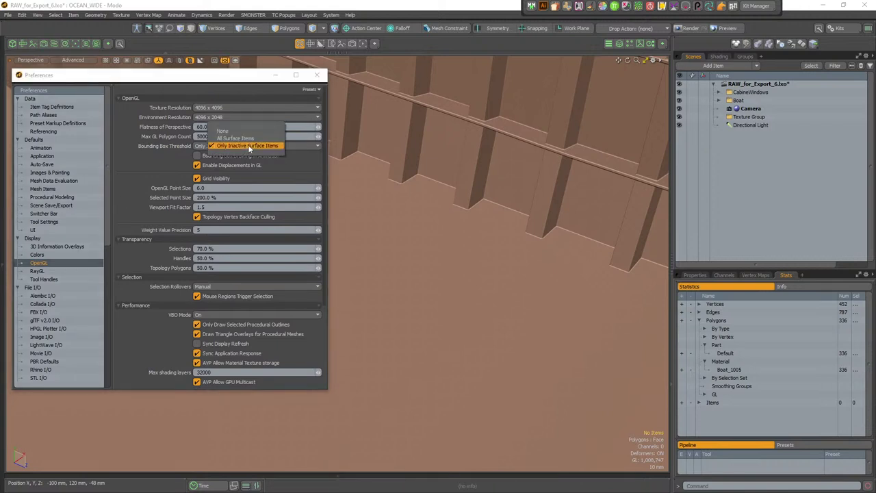
pyautogui.click(245, 130)
pyautogui.click(317, 73)
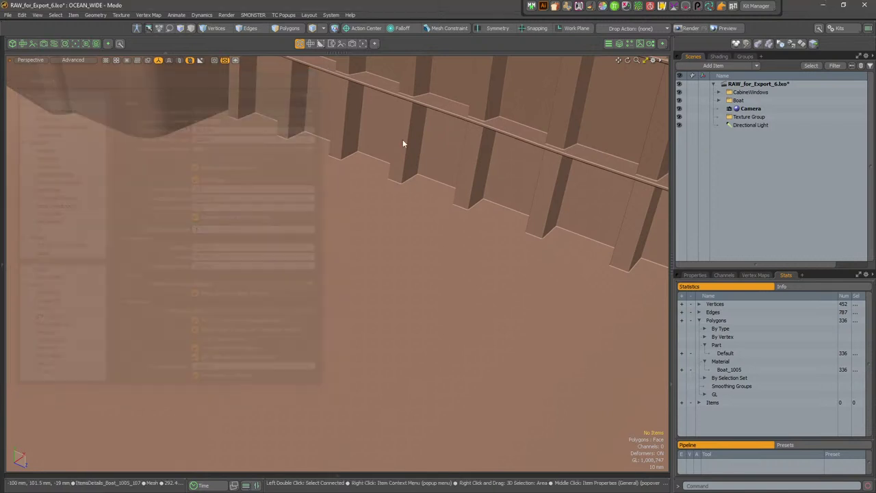
# Frame the whole boat with nothing selected and collapse the item list, statistics and tool strip to enlarge the viewport
pyautogui.keyDown('alt'); pyautogui.moveTo(486, 219); pyautogui.dragTo(389, 255); pyautogui.keyUp('alt')
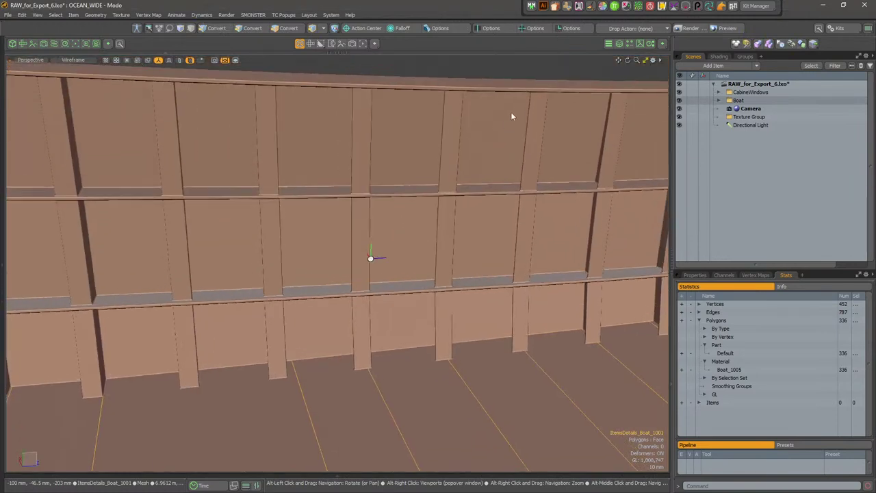
pyautogui.click(536, 74)
pyautogui.keyDown('alt'); pyautogui.moveTo(413, 237); pyautogui.dragTo(240, 236, button='right'); pyautogui.keyUp('alt')
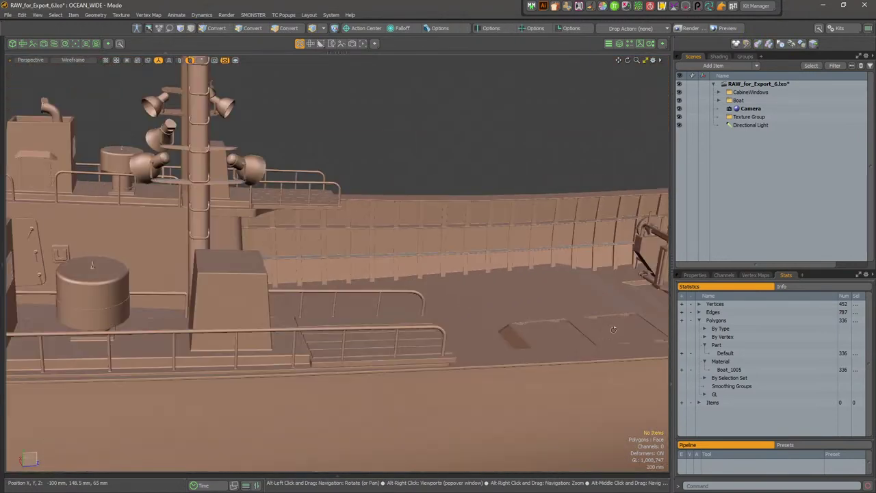
pyautogui.keyDown('alt'); pyautogui.moveTo(493, 301); pyautogui.dragTo(394, 306, button='right'); pyautogui.keyUp('alt')
pyautogui.keyDown('alt'); pyautogui.moveTo(541, 315); pyautogui.dragTo(474, 311); pyautogui.keyUp('alt')
pyautogui.keyDown('alt'); pyautogui.moveTo(486, 313); pyautogui.dragTo(651, 312, button='right'); pyautogui.keyUp('alt')
pyautogui.keyDown('alt'); pyautogui.keyDown('shift'); pyautogui.moveTo(651, 313); pyautogui.dragTo(561, 276); pyautogui.keyUp('shift'); pyautogui.keyUp('alt')
pyautogui.click(671, 243)
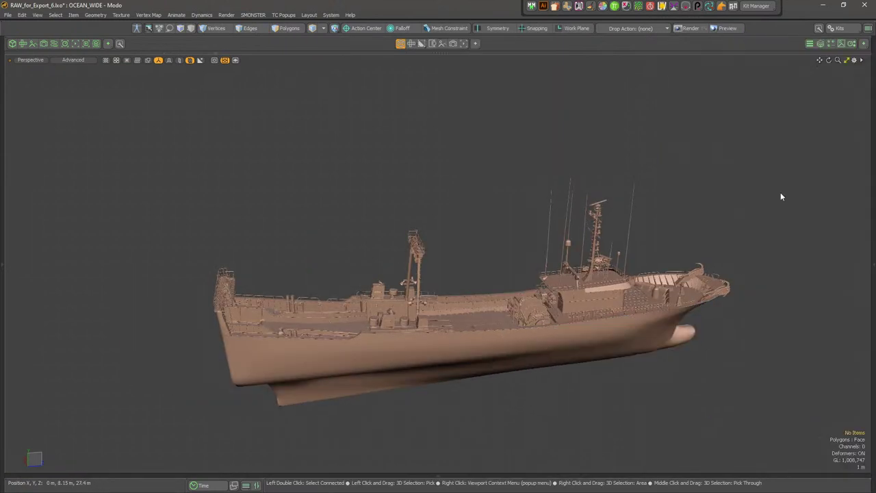
pyautogui.click(370, 53)
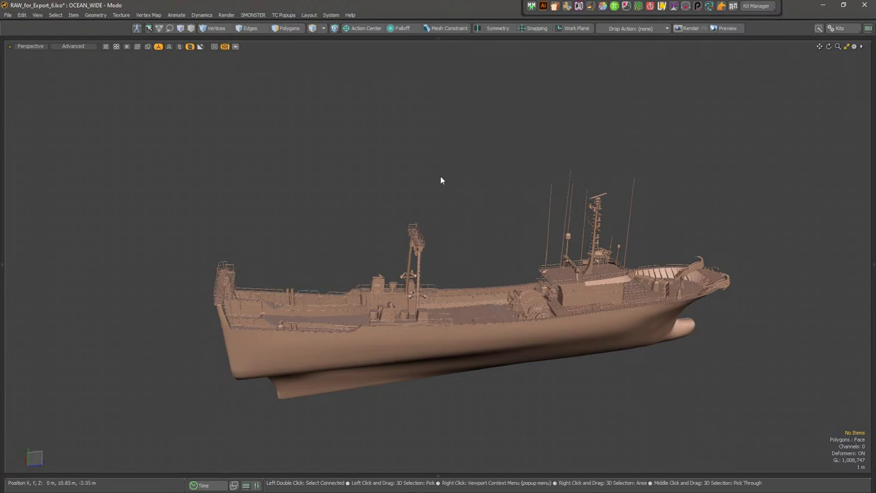
# Turn on the viewport's frame-rate meter through the Command History window and close that window
pyautogui.press('o')
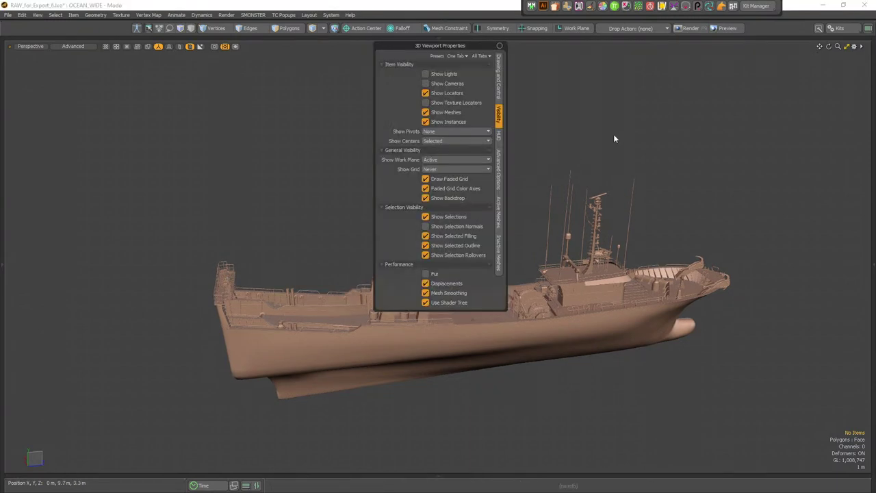
pyautogui.press('F5')
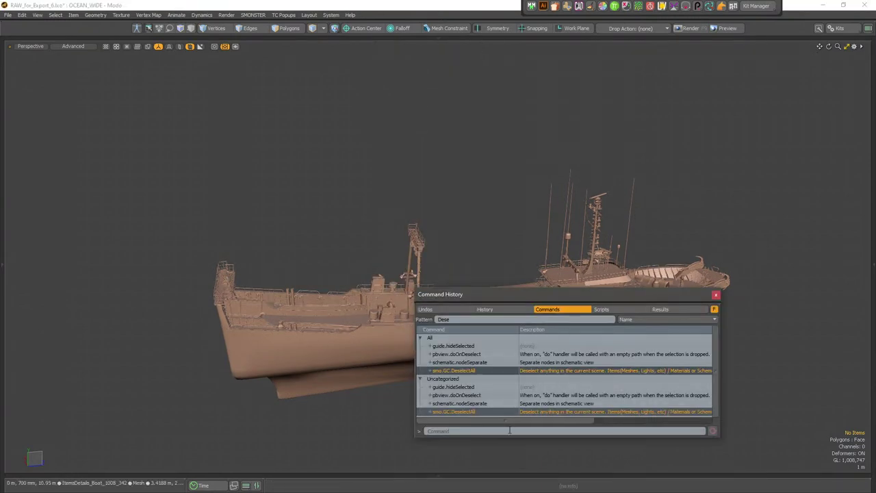
pyautogui.click(508, 431)
pyautogui.press('BackSpace')
pyautogui.press('BackSpace')
pyautogui.press('BackSpace')
pyautogui.press('BackSpace')
pyautogui.press('BackSpace')
pyautogui.press('BackSpace')
pyautogui.keyDown('alt'); pyautogui.moveTo(749, 196); pyautogui.dragTo(721, 201); pyautogui.keyUp('alt')
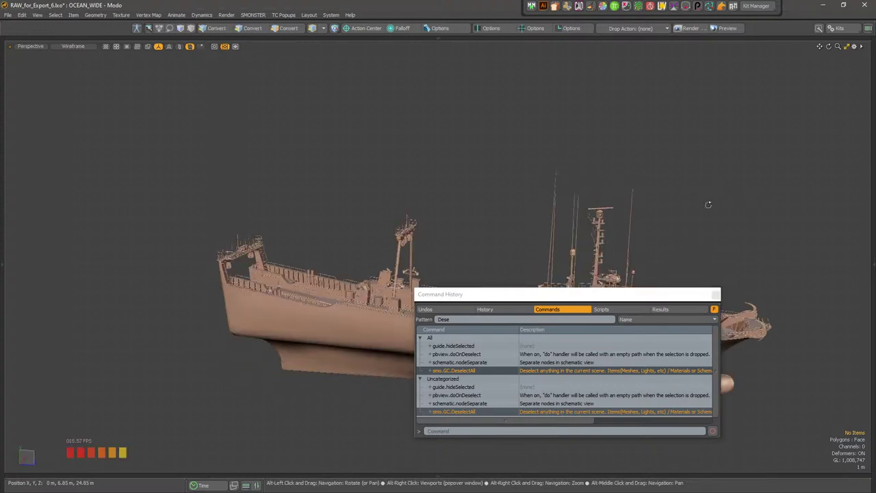
pyautogui.click(717, 296)
# Examine the ship's hull, deck railings and superstructure from several angles, close up and as a whole
pyautogui.keyDown('alt'); pyautogui.moveTo(627, 334); pyautogui.dragTo(549, 290, button='middle'); pyautogui.keyUp('alt')
pyautogui.keyDown('alt'); pyautogui.scroll(7, 552, 281); pyautogui.keyUp('alt')
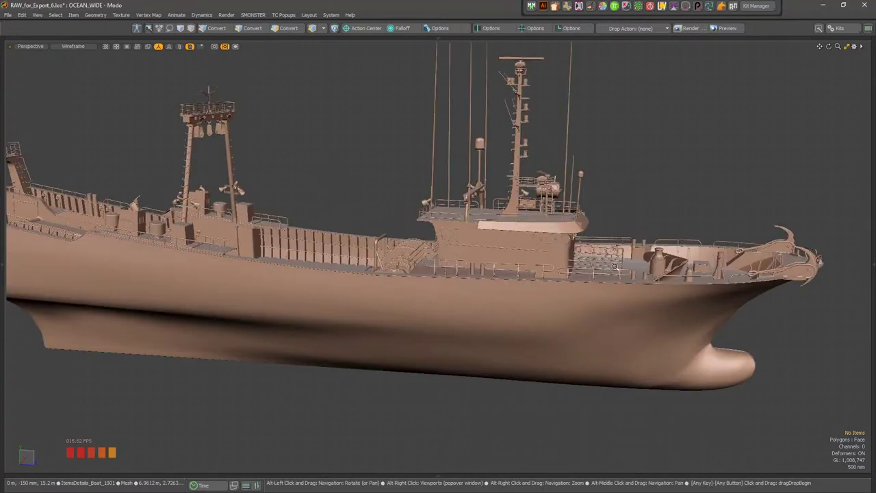
pyautogui.keyDown('alt'); pyautogui.moveTo(564, 258); pyautogui.dragTo(529, 264); pyautogui.keyUp('alt')
pyautogui.keyDown('alt'); pyautogui.scroll(-5, 534, 260); pyautogui.keyUp('alt')
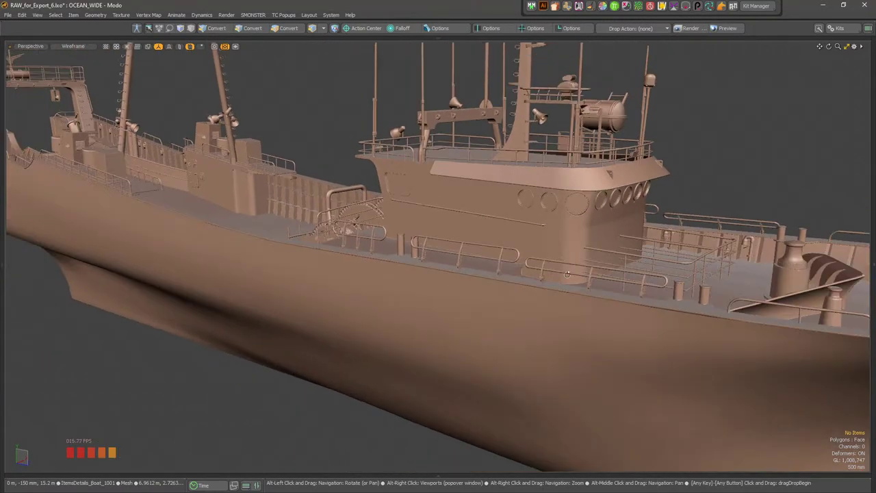
pyautogui.keyDown('alt'); pyautogui.moveTo(544, 255); pyautogui.dragTo(510, 252, button='middle'); pyautogui.keyUp('alt')
pyautogui.scroll(-4, 510, 252)
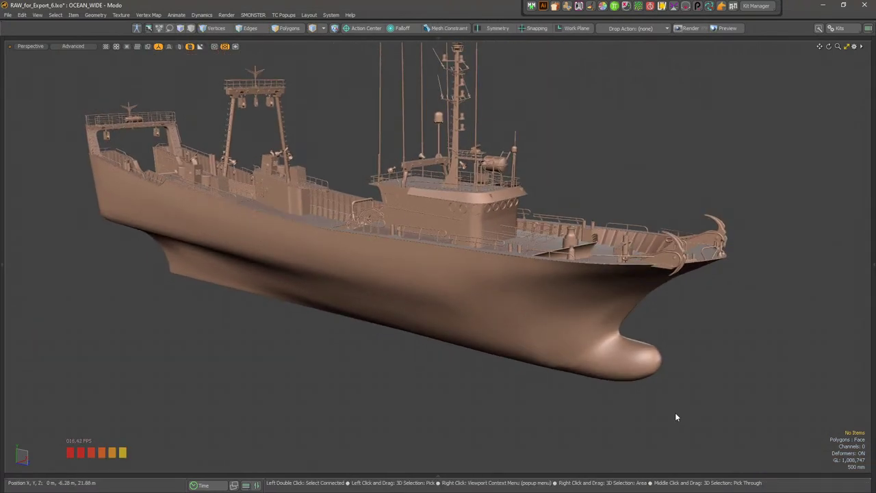
pyautogui.keyDown('alt'); pyautogui.moveTo(660, 391); pyautogui.dragTo(465, 411); pyautogui.keyUp('alt')
# Try deleting the round glass pane from the window at the wheelhouse's front corner
pyautogui.scroll(8, 462, 256)
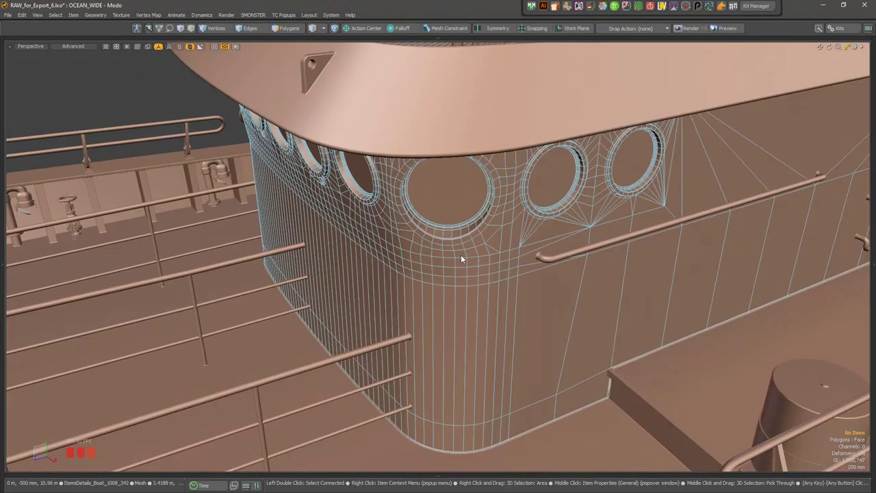
pyautogui.click(462, 194)
pyautogui.press('Delete')
pyautogui.keyDown('alt'); pyautogui.moveTo(451, 293); pyautogui.dragTo(436, 253); pyautogui.keyUp('alt')
pyautogui.scroll(-6, 436, 253)
pyautogui.keyDown('alt'); pyautogui.moveTo(497, 301); pyautogui.dragTo(518, 265); pyautogui.keyUp('alt')
pyautogui.scroll(3, 517, 265)
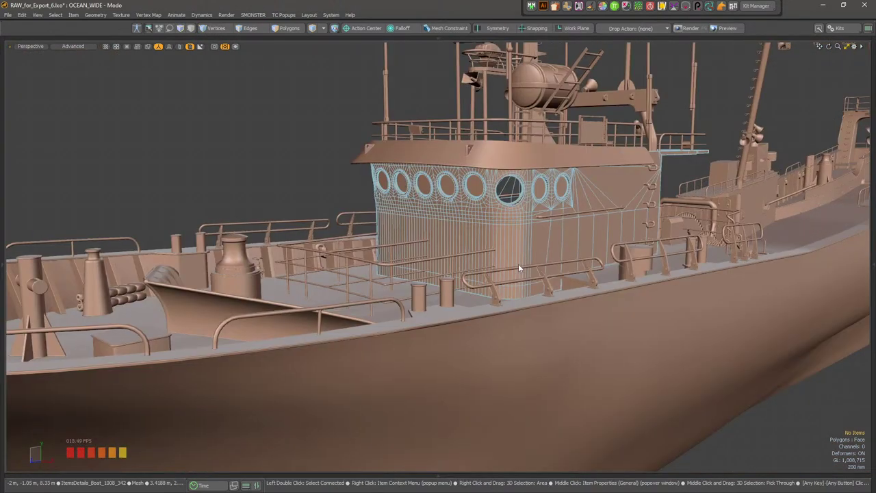
pyautogui.keyDown('alt'); pyautogui.moveTo(498, 236); pyautogui.dragTo(460, 235, button='right'); pyautogui.keyUp('alt')
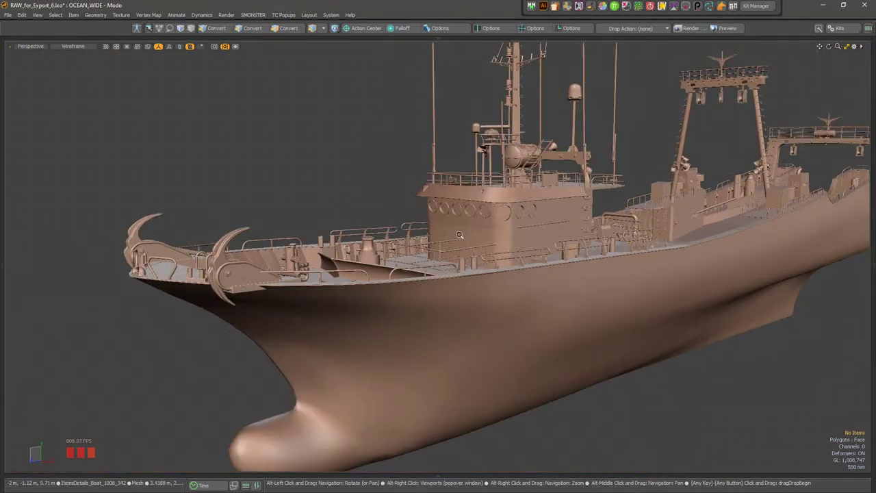
# Select the wheelhouse mesh and examine its edge flow and the surrounding foredeck details up close
pyautogui.keyDown('alt'); pyautogui.moveTo(460, 235); pyautogui.dragTo(576, 280); pyautogui.keyUp('alt')
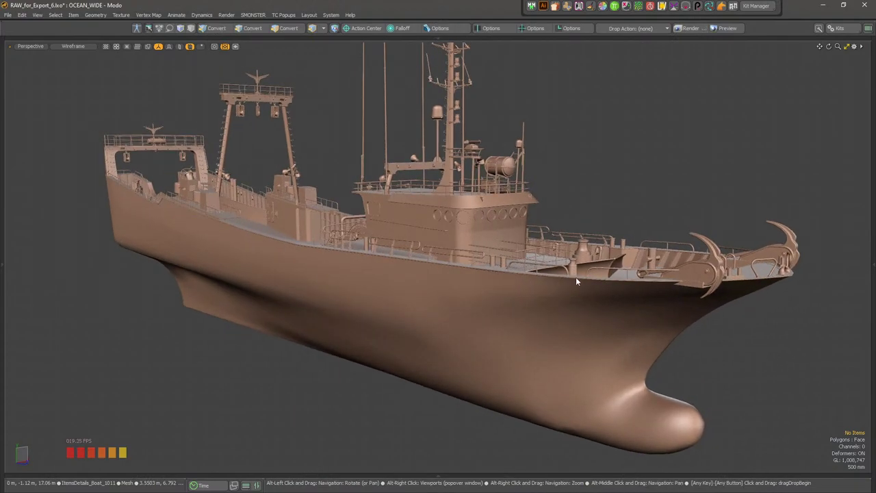
pyautogui.click(478, 217)
pyautogui.click(487, 228)
pyautogui.keyDown('alt'); pyautogui.moveTo(488, 229); pyautogui.dragTo(507, 250); pyautogui.keyUp('alt')
pyautogui.keyDown('alt'); pyautogui.moveTo(506, 250); pyautogui.dragTo(787, 241, button='right'); pyautogui.keyUp('alt')
pyautogui.keyDown('alt'); pyautogui.moveTo(418, 329); pyautogui.dragTo(449, 306); pyautogui.keyUp('alt')
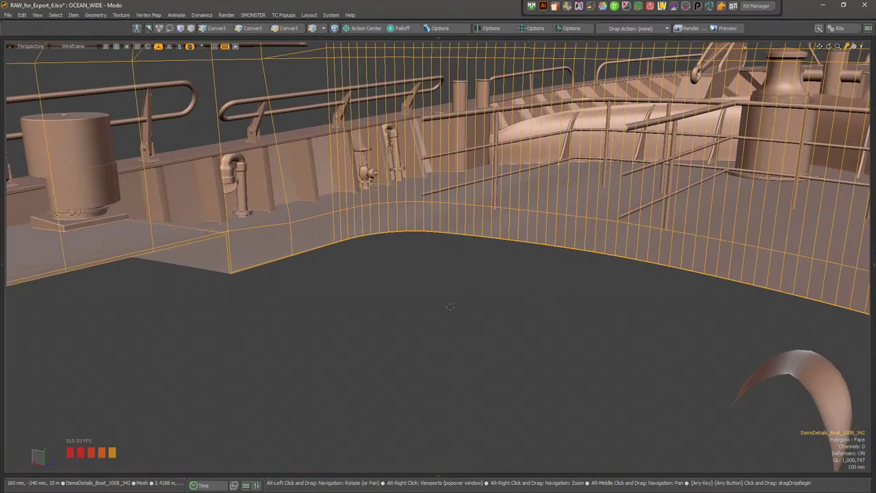
pyautogui.keyDown('alt'); pyautogui.moveTo(450, 307); pyautogui.dragTo(425, 313, button='middle'); pyautogui.keyUp('alt')
pyautogui.keyDown('alt'); pyautogui.moveTo(591, 296); pyautogui.dragTo(621, 259); pyautogui.keyUp('alt')
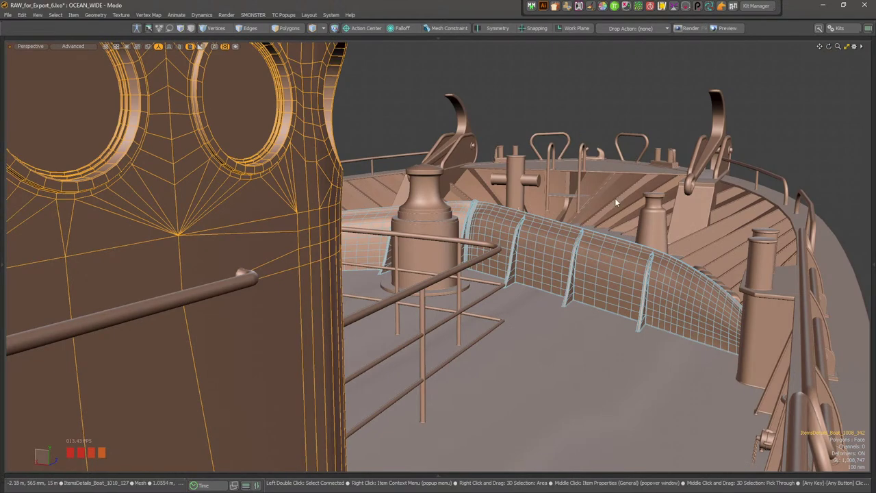
pyautogui.keyDown('alt'); pyautogui.moveTo(615, 198); pyautogui.dragTo(391, 270); pyautogui.keyUp('alt')
pyautogui.keyDown('alt'); pyautogui.moveTo(391, 270); pyautogui.dragTo(527, 284, button='right'); pyautogui.keyUp('alt')
pyautogui.keyDown('alt'); pyautogui.moveTo(527, 284); pyautogui.dragTo(503, 289); pyautogui.keyUp('alt')
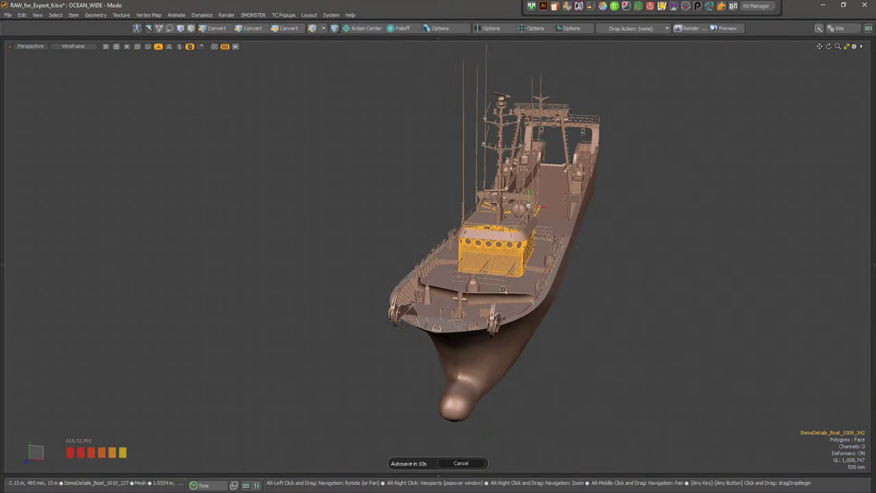
# Show the wireframe over the whole boat and inspect the topology where a railing meets the bulwark deck
pyautogui.keyDown('alt'); pyautogui.moveTo(503, 289); pyautogui.dragTo(544, 288, button='right'); pyautogui.keyUp('alt')
pyautogui.click(523, 322)
pyautogui.click(500, 292)
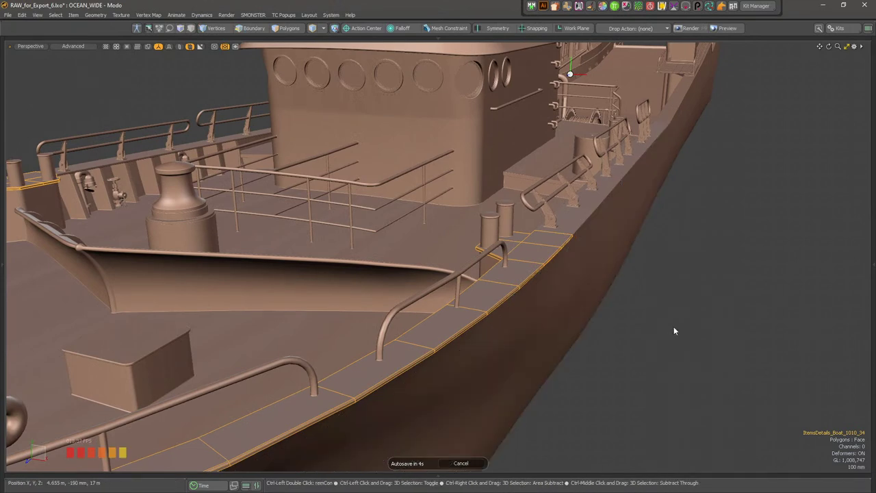
pyautogui.hotkey('ctrl', '3')
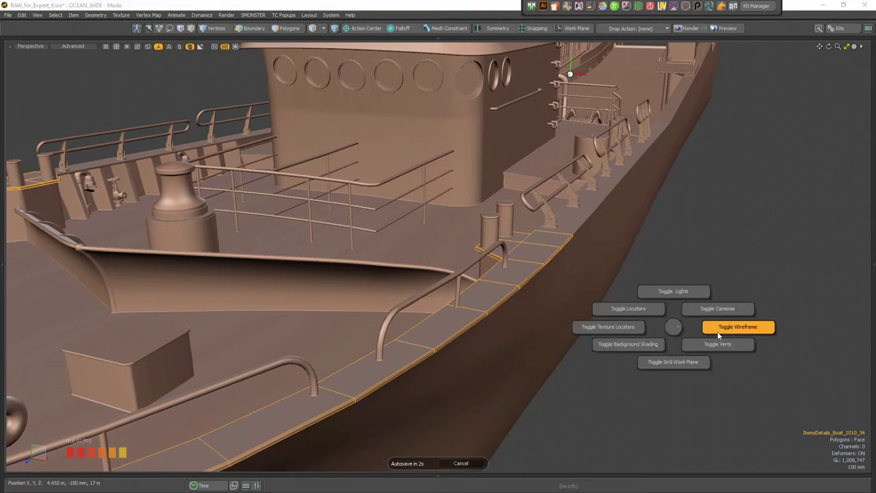
pyautogui.click(718, 332)
pyautogui.keyDown('alt'); pyautogui.moveTo(395, 357); pyautogui.dragTo(534, 348, button='right'); pyautogui.keyUp('alt')
pyautogui.keyDown('alt'); pyautogui.moveTo(420, 390); pyautogui.dragTo(446, 390, button='right'); pyautogui.keyUp('alt')
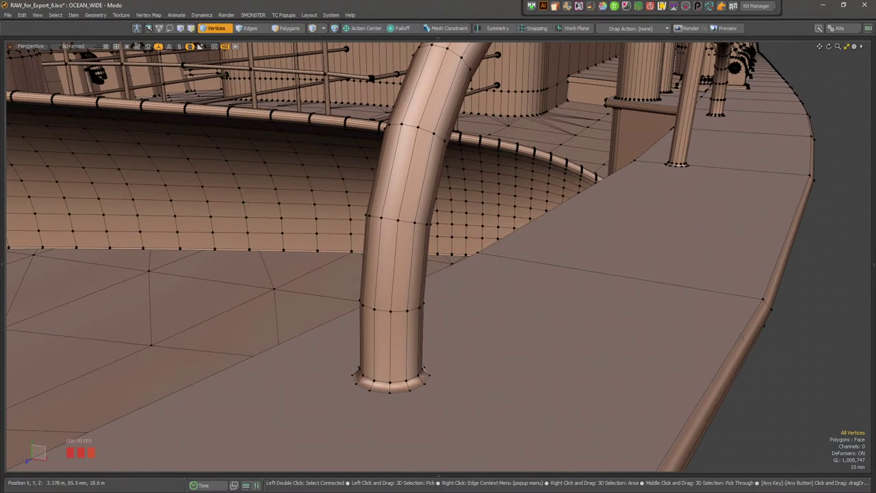
# Hide the wireframe and vertex overlays and return to item selection with the whole boat in view
pyautogui.hotkey('ctrl', '3')
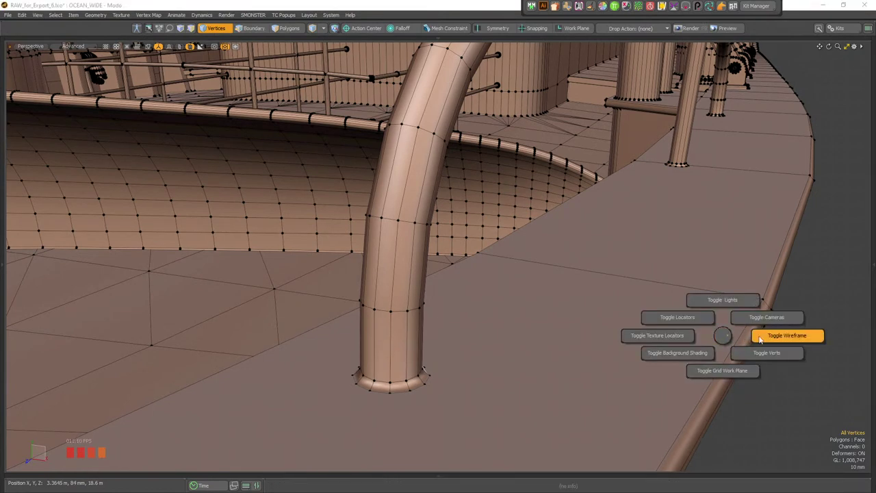
pyautogui.click(760, 337)
pyautogui.hotkey('ctrl', 'Tab')
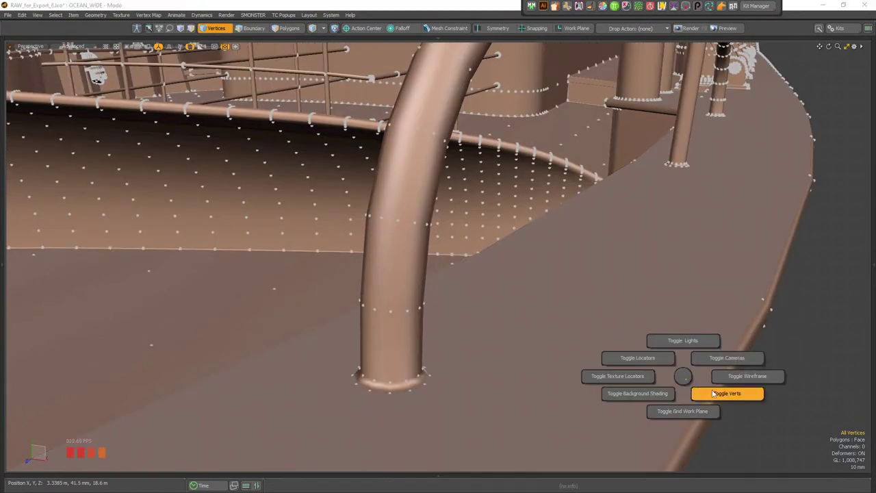
pyautogui.click(753, 383)
pyautogui.keyDown('alt'); pyautogui.moveTo(740, 345); pyautogui.dragTo(565, 328, button='right'); pyautogui.keyUp('alt')
pyautogui.keyDown('alt'); pyautogui.moveTo(719, 351); pyautogui.dragTo(698, 381); pyautogui.keyUp('alt')
pyautogui.press('5')
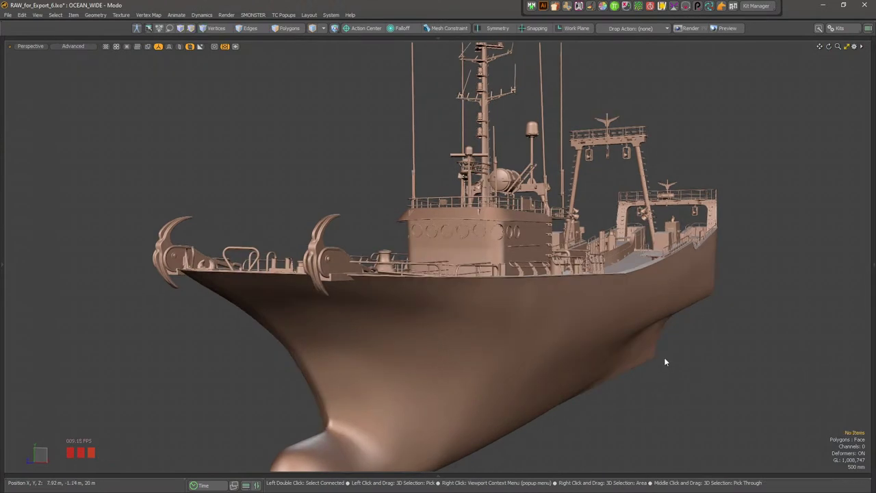
pyautogui.click(156, 15)
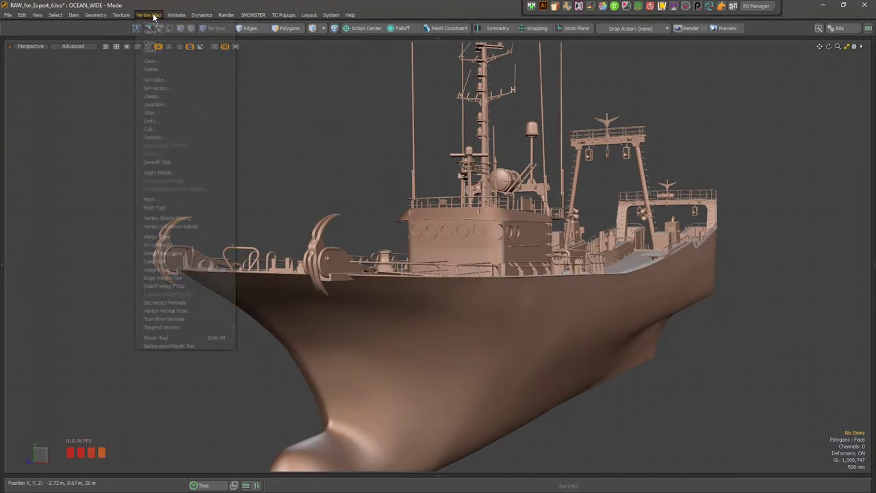
pyautogui.click(175, 16)
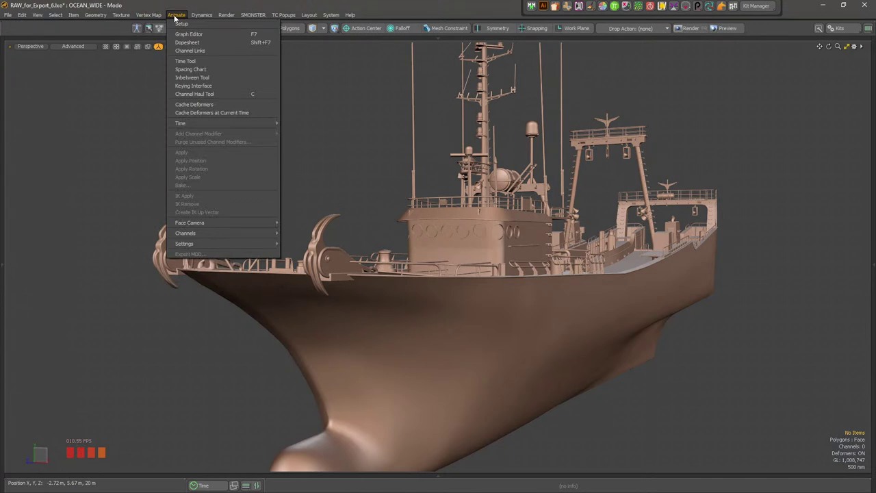
pyautogui.click(179, 16)
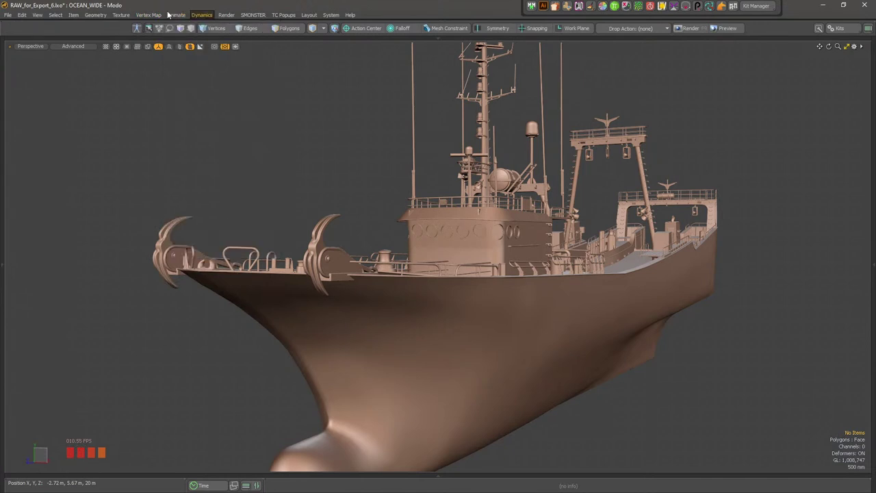
pyautogui.click(176, 18)
pyautogui.click(174, 21)
pyautogui.click(140, 18)
pyautogui.click(141, 15)
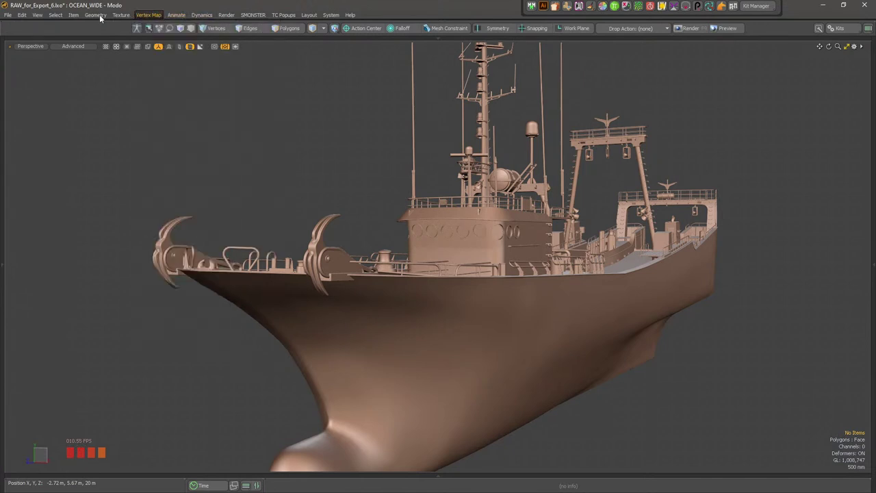
pyautogui.click(95, 15)
pyautogui.click(95, 15)
pyautogui.click(73, 15)
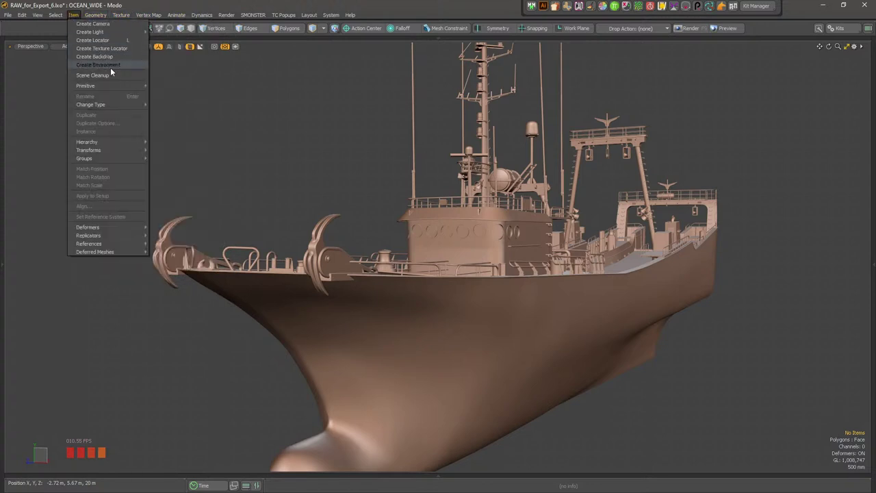
pyautogui.click(74, 15)
# Select all mesh items in the scene by item type to read their count, and clear the selection
pyautogui.click(55, 15)
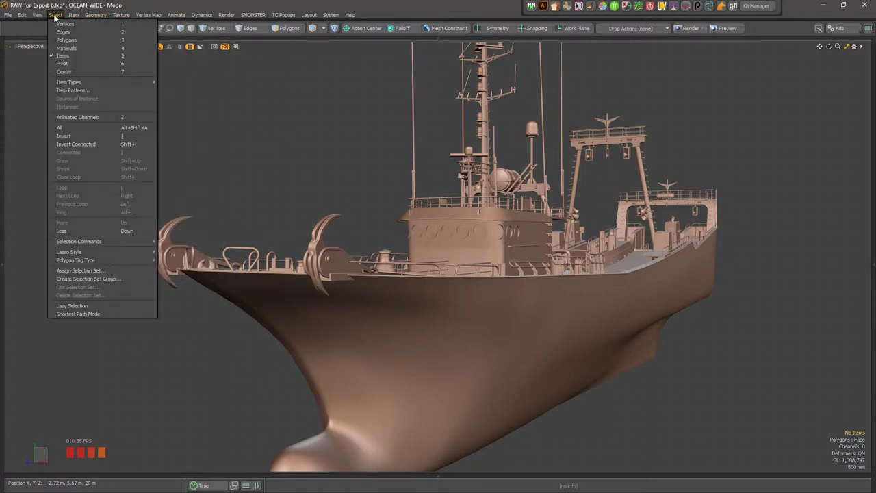
pyautogui.moveTo(86, 83)
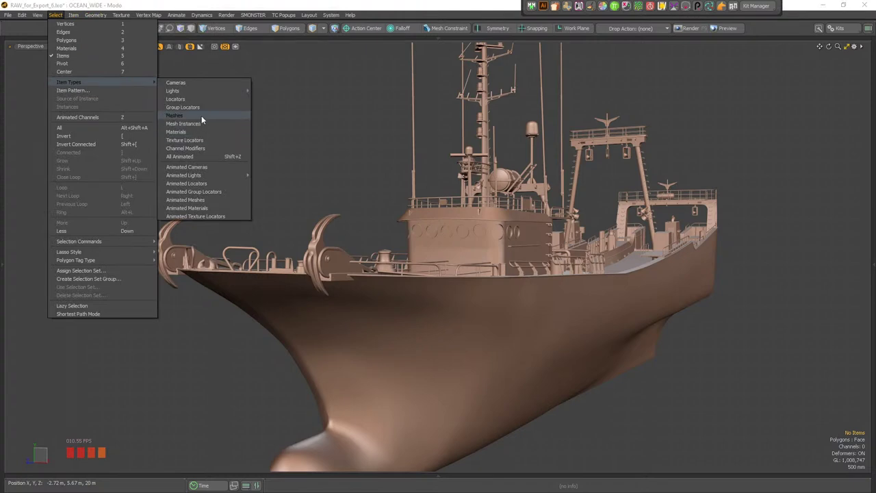
pyautogui.click(539, 183)
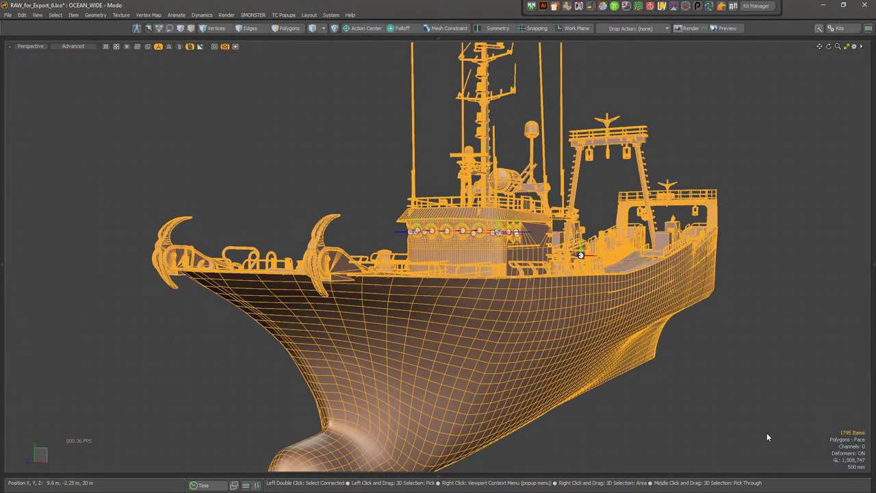
pyautogui.click(712, 406)
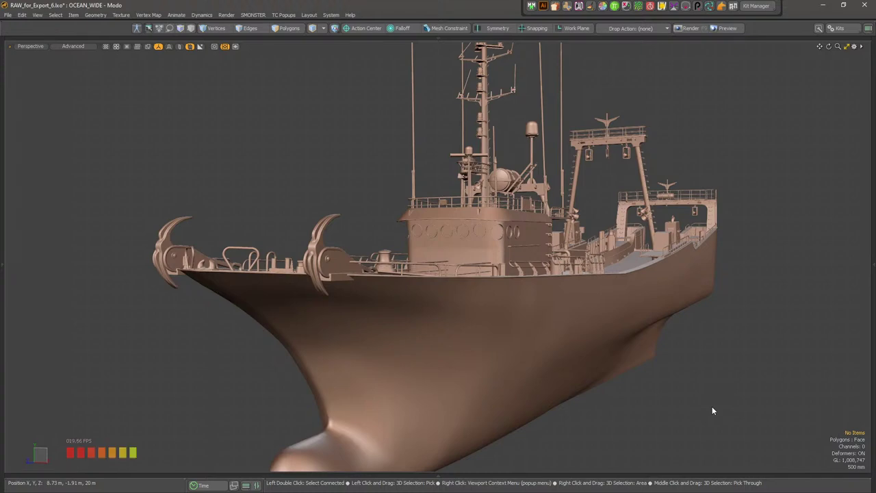
# Select the forward hull mesh and a mesh at the stern in turn, inspect both ends and clear the selection
pyautogui.keyDown('alt'); pyautogui.moveTo(712, 406); pyautogui.dragTo(680, 271); pyautogui.keyUp('alt')
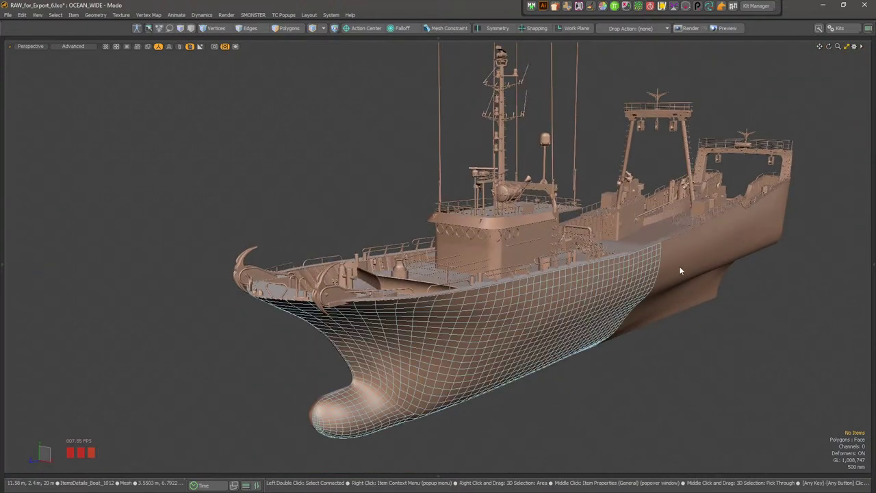
pyautogui.click(642, 259)
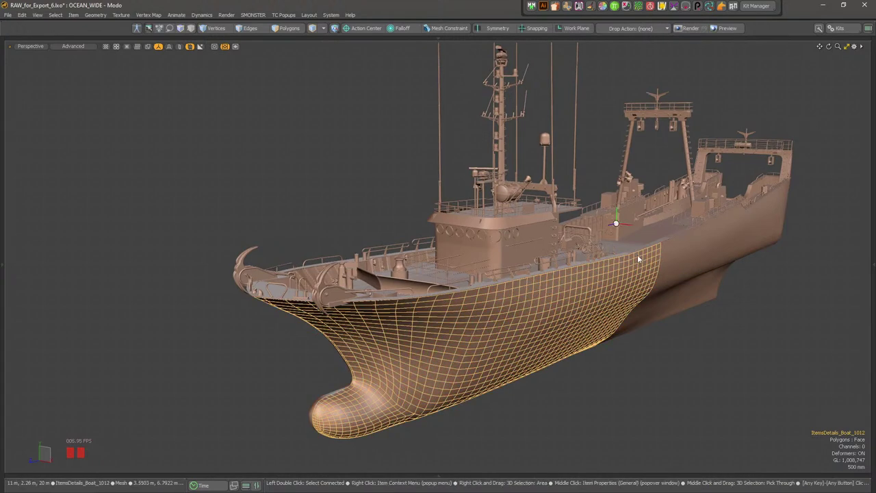
pyautogui.click(786, 187)
pyautogui.keyDown('alt'); pyautogui.moveTo(786, 187); pyautogui.dragTo(586, 143); pyautogui.keyUp('alt')
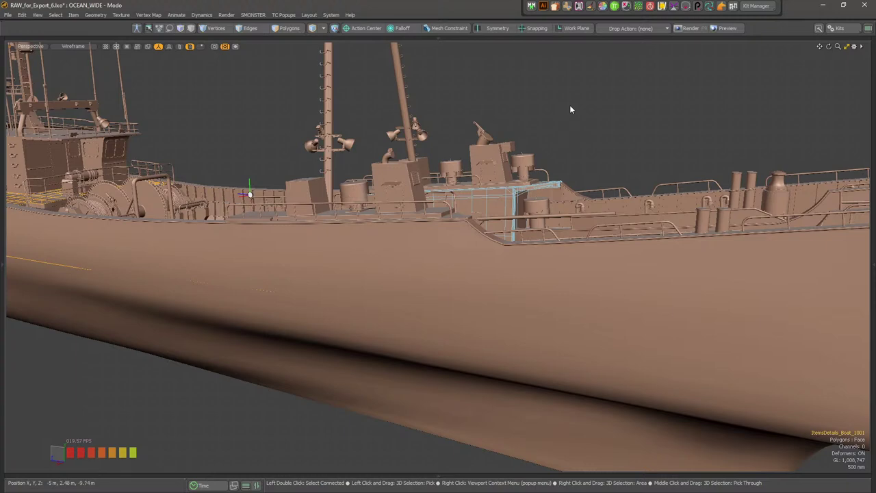
pyautogui.click(570, 104)
pyautogui.keyDown('alt'); pyautogui.moveTo(528, 112); pyautogui.dragTo(594, 233); pyautogui.keyUp('alt')
pyautogui.keyDown('alt'); pyautogui.keyDown('shift'); pyautogui.moveTo(508, 298); pyautogui.dragTo(568, 263); pyautogui.keyUp('shift'); pyautogui.keyUp('alt')
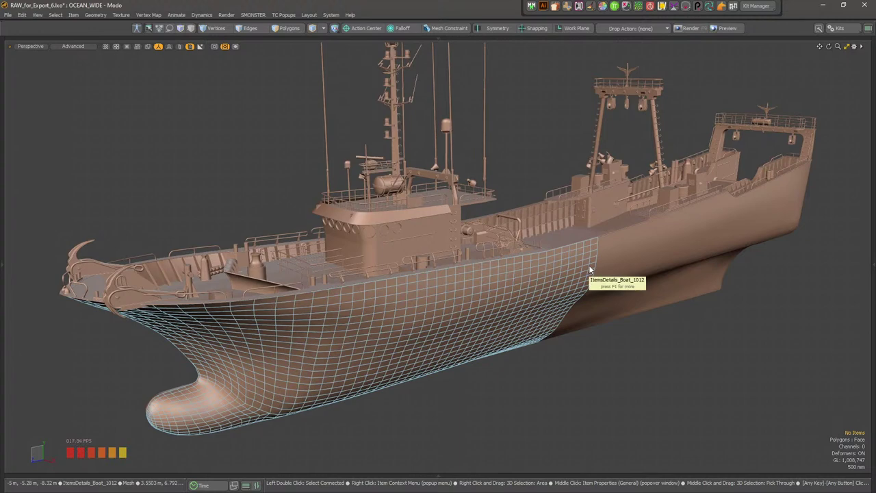
# Inspect the bollards on the bulwark deck and the rounded edges beneath the deck plate up close
pyautogui.keyDown('alt'); pyautogui.moveTo(411, 280); pyautogui.dragTo(336, 290, button='right'); pyautogui.keyUp('alt')
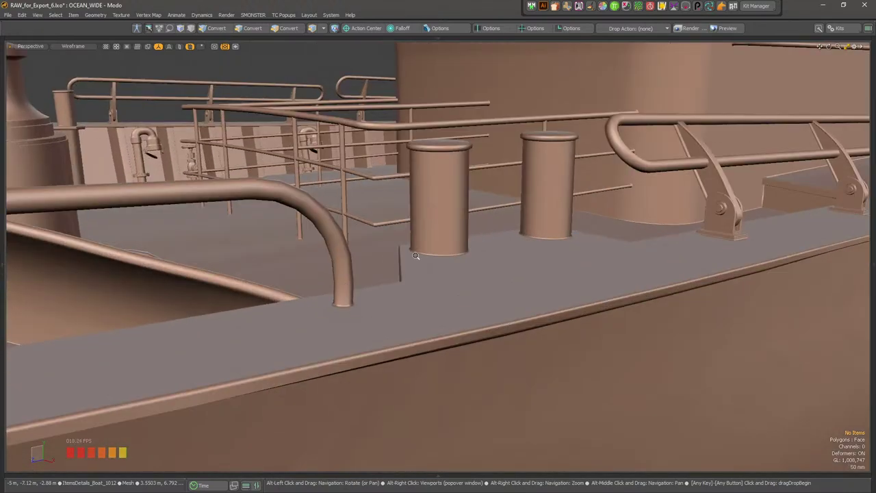
pyautogui.hotkey('shift', 'a')
pyautogui.keyDown('alt'); pyautogui.moveTo(388, 325); pyautogui.dragTo(675, 335); pyautogui.keyUp('alt')
pyautogui.keyDown('alt'); pyautogui.moveTo(568, 142); pyautogui.dragTo(536, 282); pyautogui.keyUp('alt')
pyautogui.keyDown('alt'); pyautogui.moveTo(536, 356); pyautogui.dragTo(425, 330); pyautogui.keyUp('alt')
pyautogui.scroll(5, 321, 291)
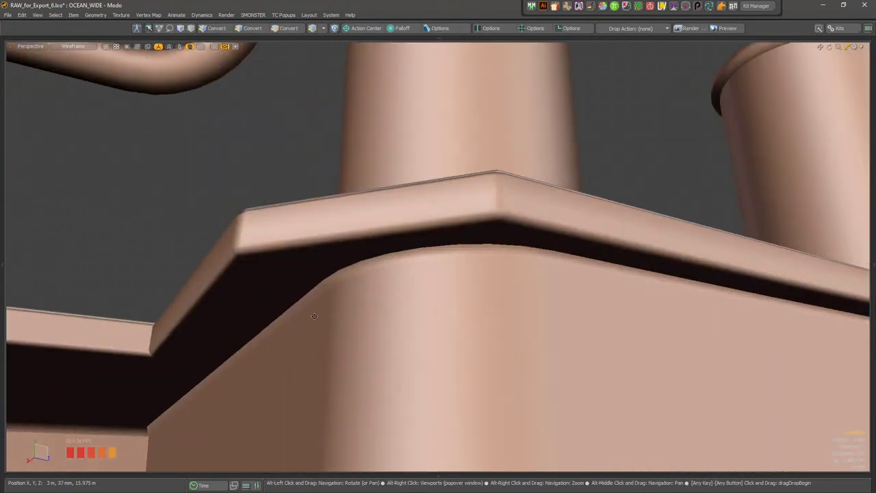
pyautogui.keyDown('alt'); pyautogui.moveTo(323, 296); pyautogui.dragTo(358, 323); pyautogui.keyUp('alt')
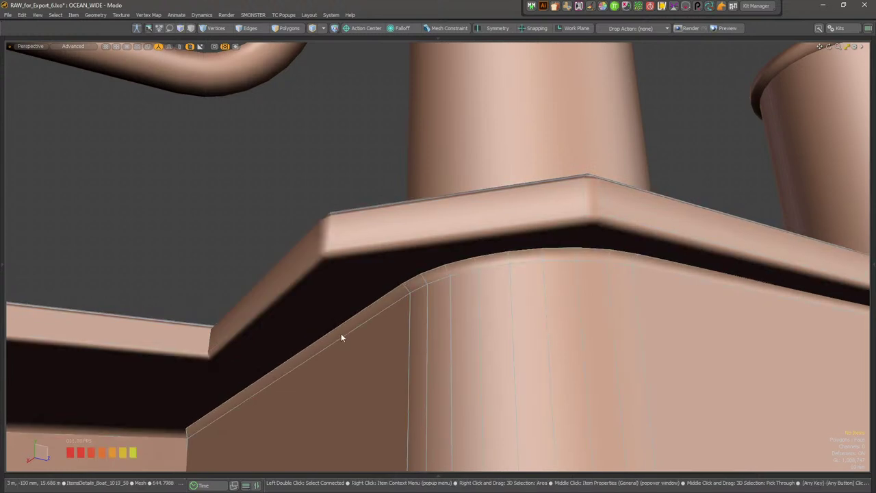
# Select the edge loop beneath the deck plate in edge mode and expand the side panels with the item list and mesh statistics
pyautogui.press('2')
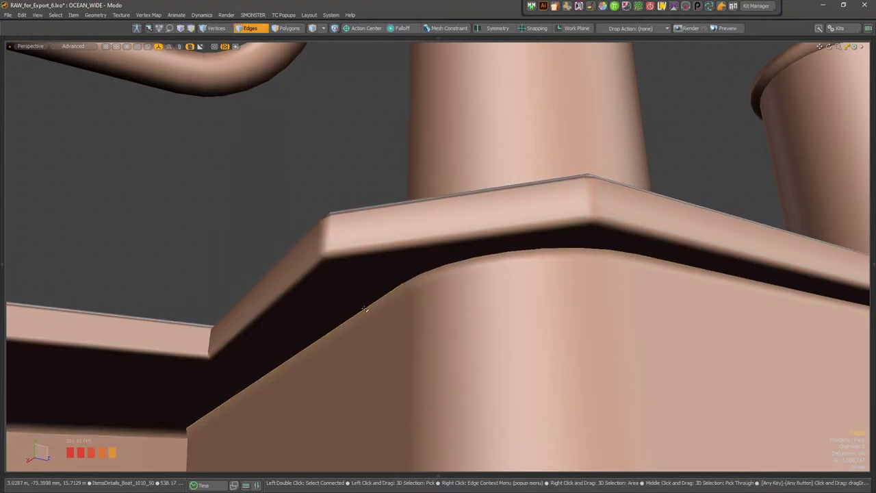
pyautogui.hotkey('ctrl', 'z')
pyautogui.keyDown('ctrl'); pyautogui.keyDown('alt'); pyautogui.moveTo(412, 286); pyautogui.dragTo(479, 352); pyautogui.keyUp('alt'); pyautogui.keyUp('ctrl')
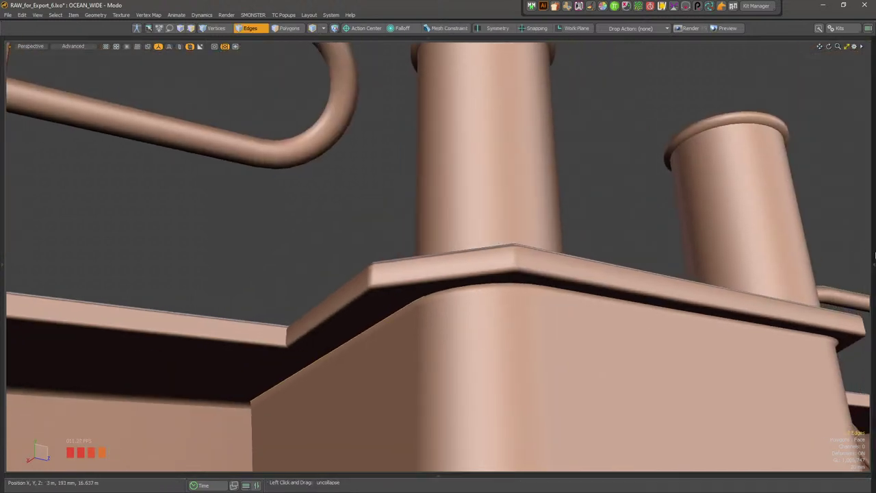
pyautogui.click(875, 257)
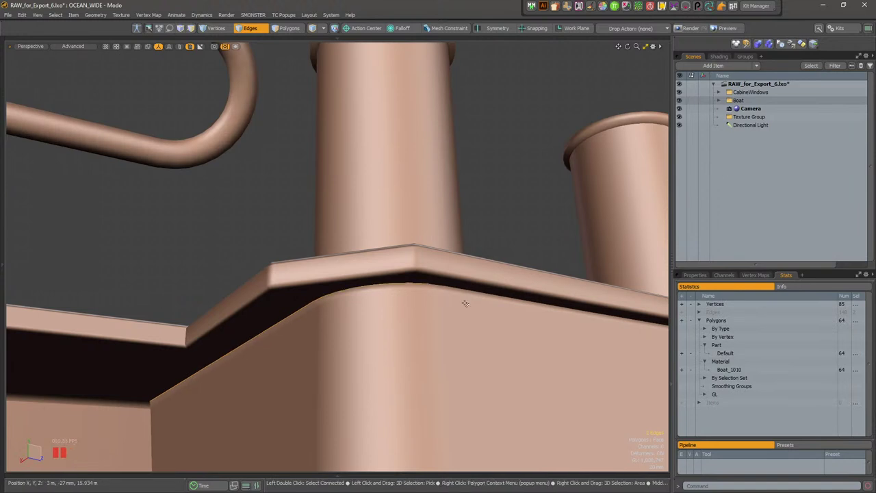
# Inspect the selected edge loop beneath the deck plate from both ends and clear the edge selection
pyautogui.keyDown('alt'); pyautogui.keyDown('shift'); pyautogui.moveTo(619, 351); pyautogui.dragTo(274, 325); pyautogui.keyUp('shift'); pyautogui.keyUp('alt')
pyautogui.keyDown('alt'); pyautogui.moveTo(520, 324); pyautogui.dragTo(461, 320); pyautogui.keyUp('alt')
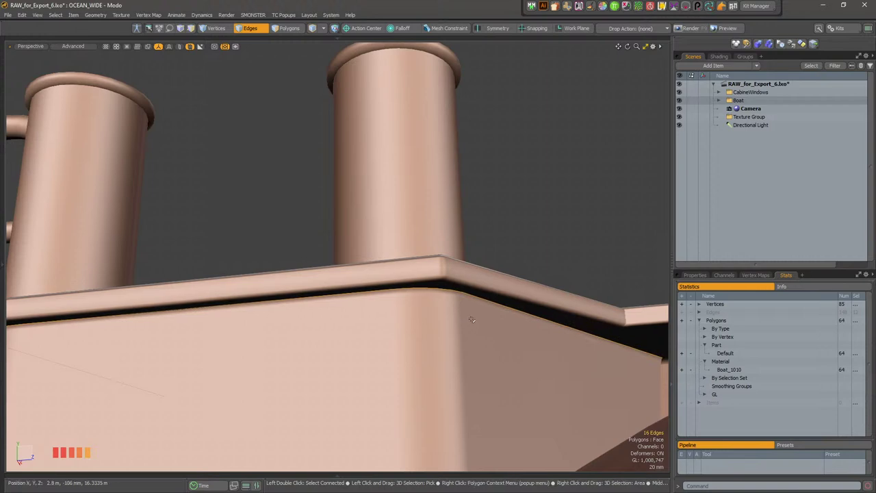
pyautogui.keyDown('alt'); pyautogui.moveTo(260, 327); pyautogui.dragTo(376, 258); pyautogui.keyUp('alt')
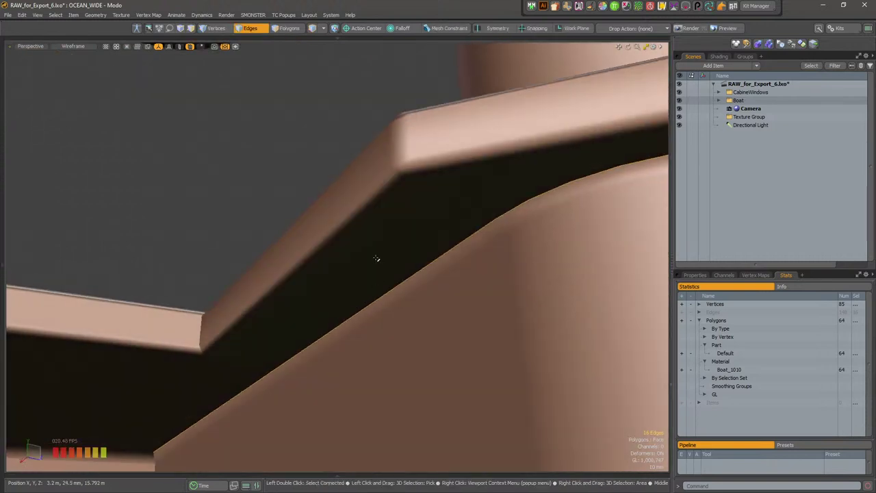
pyautogui.press('alt')
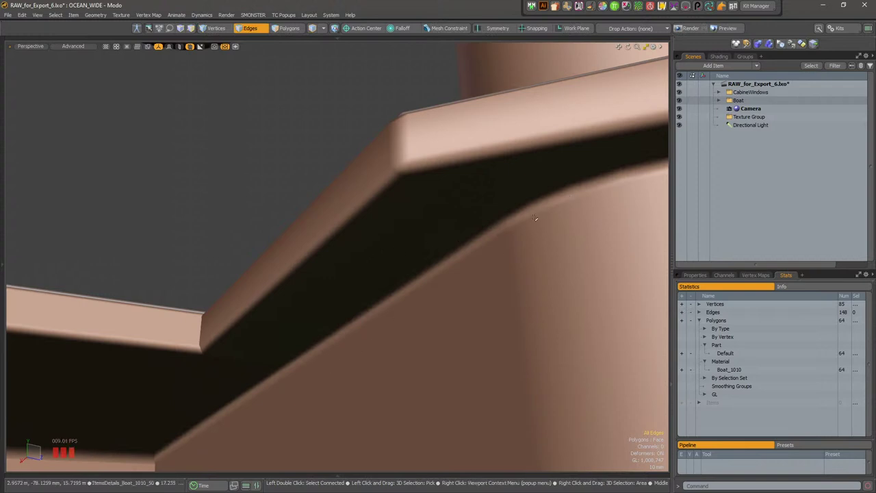
# Return to item selection, select the bollard cap and parts of the nearest railing bracket in turn, and clear the selection
pyautogui.keyDown('alt'); pyautogui.moveTo(575, 217); pyautogui.dragTo(397, 299); pyautogui.keyUp('alt')
pyautogui.scroll(-10, 409, 302)
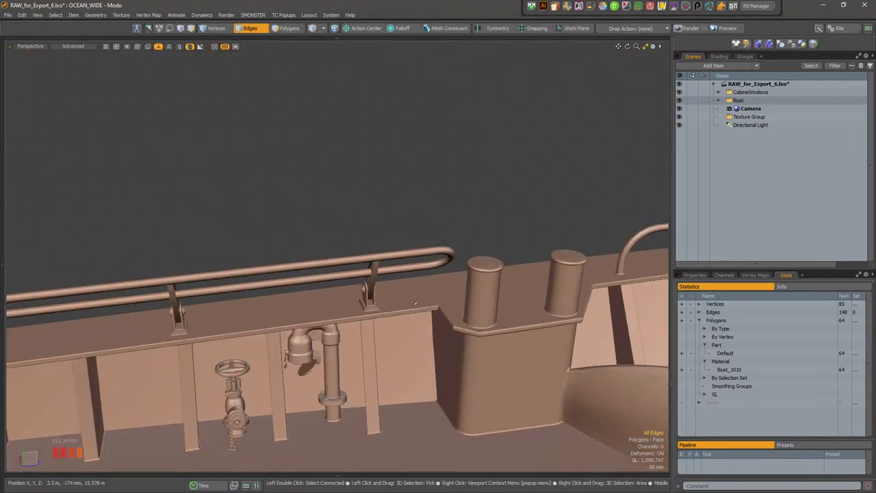
pyautogui.moveTo(474, 310)
pyautogui.keyDown('alt'); pyautogui.mouseDown()
pyautogui.moveTo(492, 312)
pyautogui.moveTo(459, 305)
pyautogui.mouseUp(); pyautogui.keyUp('alt')
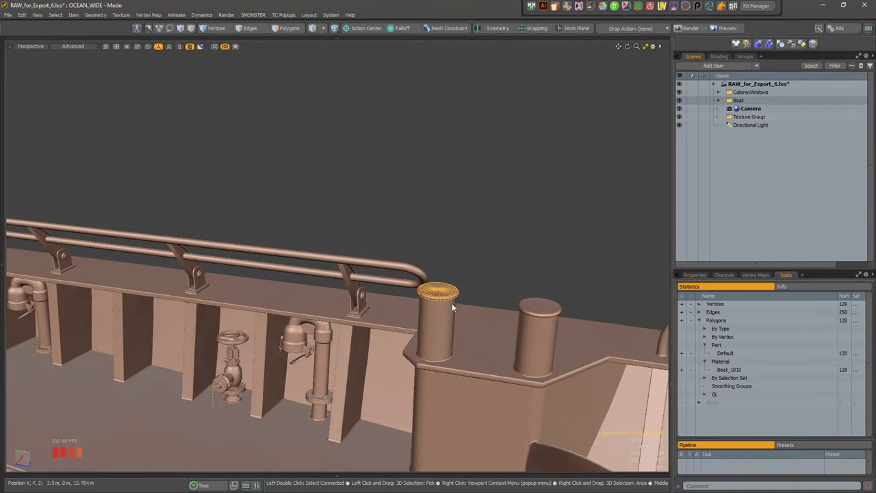
pyautogui.click(366, 315)
pyautogui.click(349, 286)
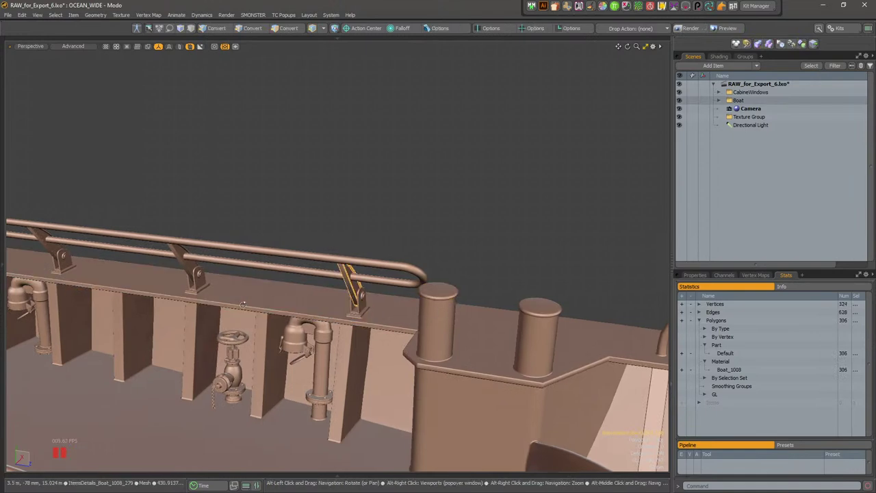
pyautogui.keyDown('alt'); pyautogui.moveTo(243, 303); pyautogui.dragTo(333, 275); pyautogui.keyUp('alt')
pyautogui.click(382, 247)
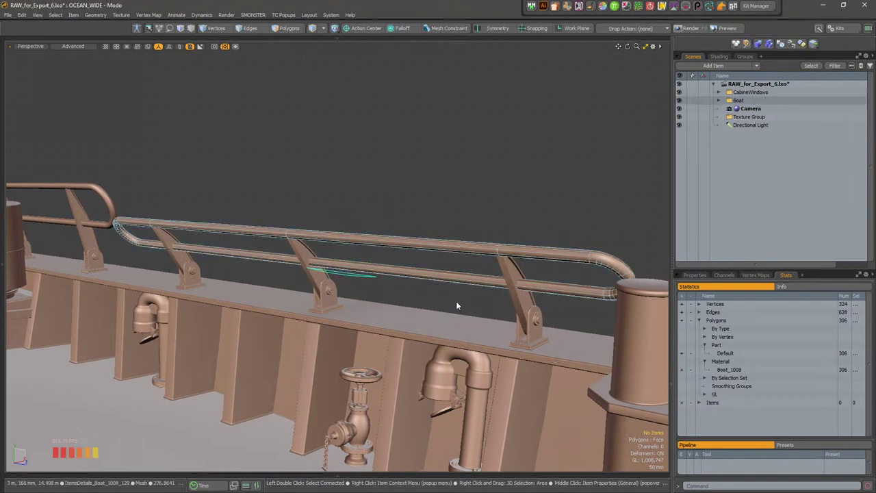
# Inspect the bulwark railing, select the arm of its bracket near the bollards and clear the selection
pyautogui.keyDown('ctrl'); pyautogui.keyDown('alt'); pyautogui.moveTo(430, 299); pyautogui.dragTo(512, 292); pyautogui.keyUp('alt'); pyautogui.keyUp('ctrl')
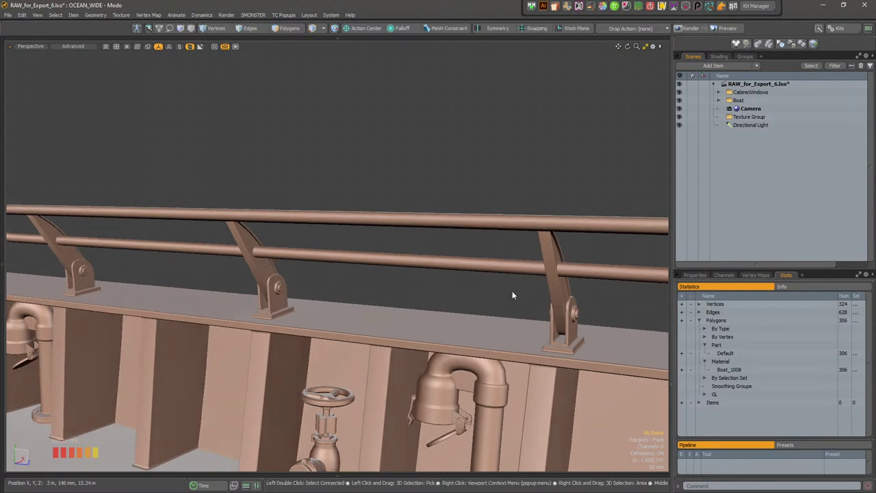
pyautogui.moveTo(512, 295)
pyautogui.keyDown('alt'); pyautogui.mouseDown()
pyautogui.moveTo(495, 286)
pyautogui.moveTo(518, 301)
pyautogui.mouseUp(); pyautogui.keyUp('alt')
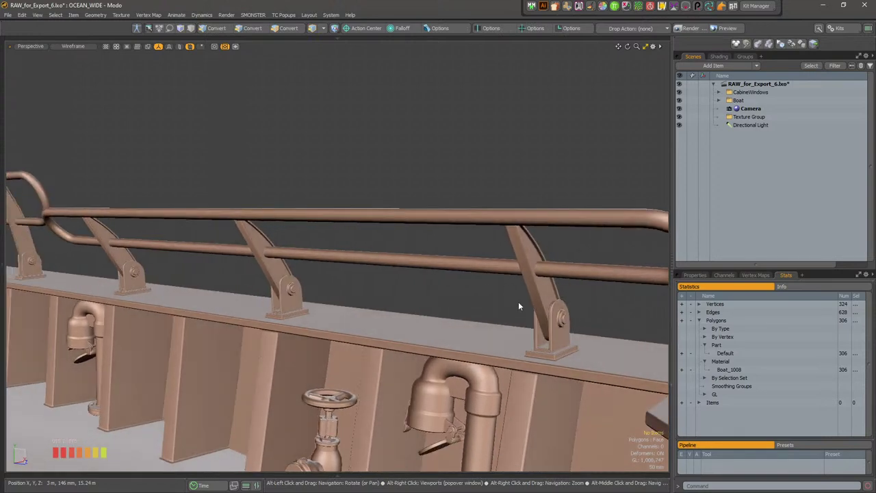
pyautogui.click(540, 301)
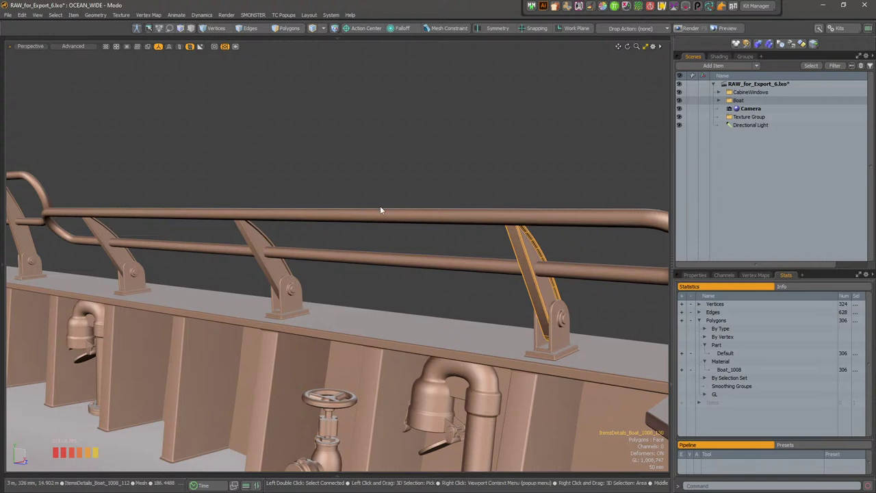
pyautogui.click(475, 284)
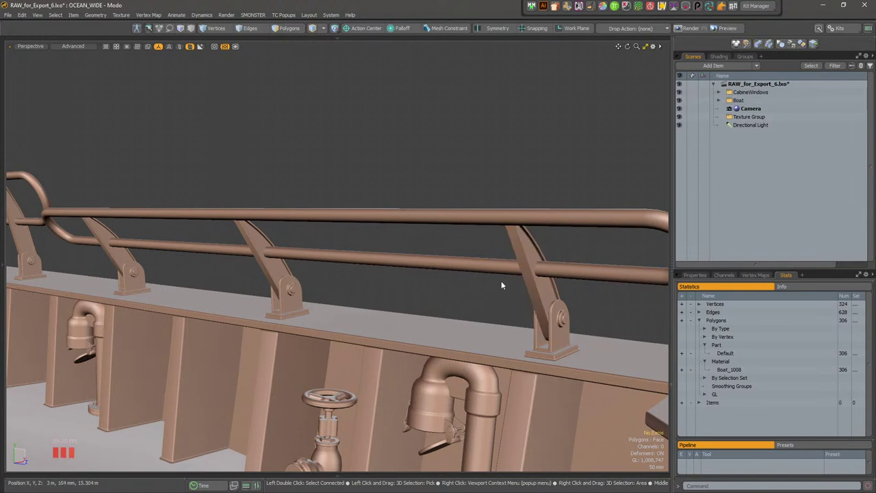
# Select the arm and the base of the middle railing bracket in turn and view the base against the outer hull
pyautogui.keyDown('alt'); pyautogui.moveTo(479, 295); pyautogui.dragTo(438, 286); pyautogui.keyUp('alt')
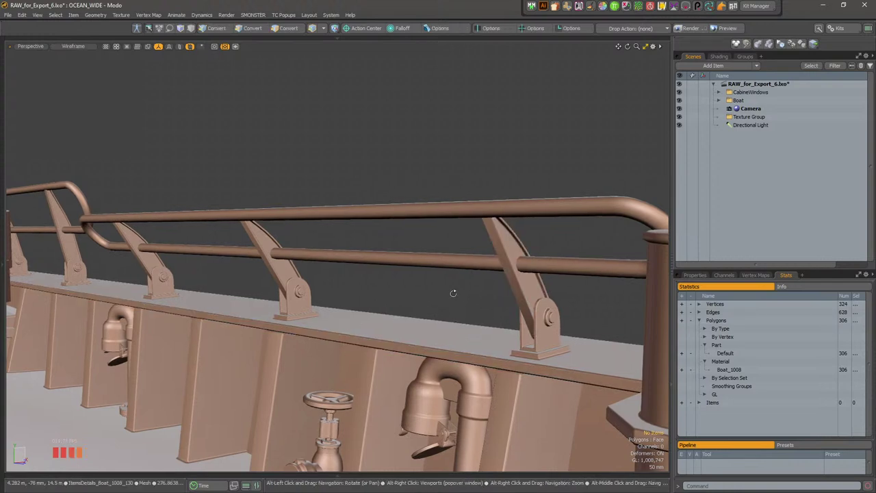
pyautogui.keyDown('alt'); pyautogui.moveTo(453, 293); pyautogui.dragTo(438, 234); pyautogui.keyUp('alt')
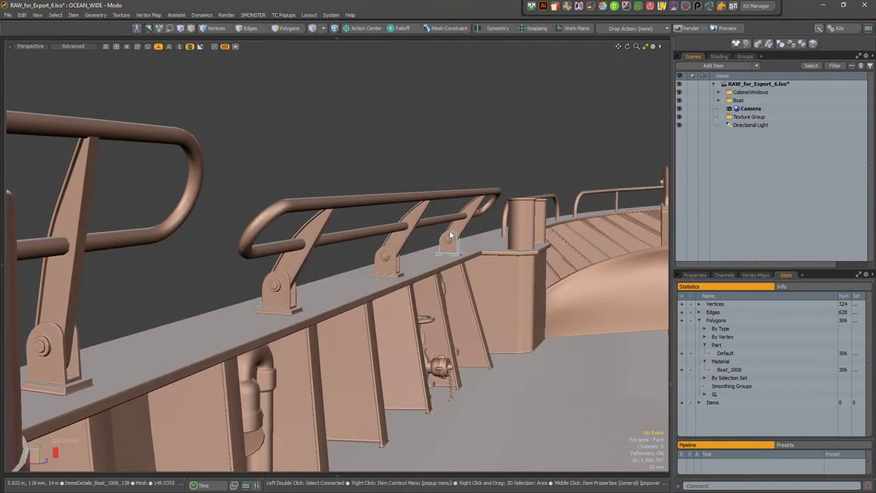
pyautogui.click(449, 236)
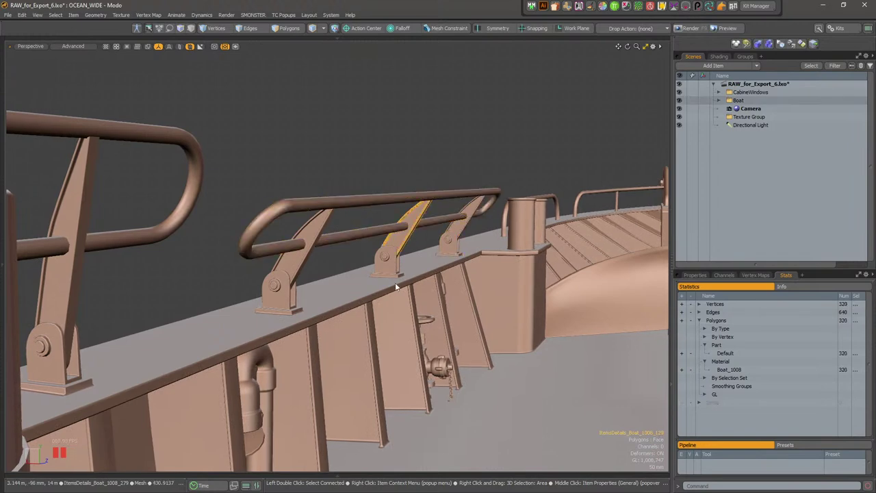
pyautogui.click(378, 248)
pyautogui.keyDown('alt'); pyautogui.moveTo(395, 180); pyautogui.dragTo(513, 149); pyautogui.keyUp('alt')
pyautogui.scroll(-6, 450, 186)
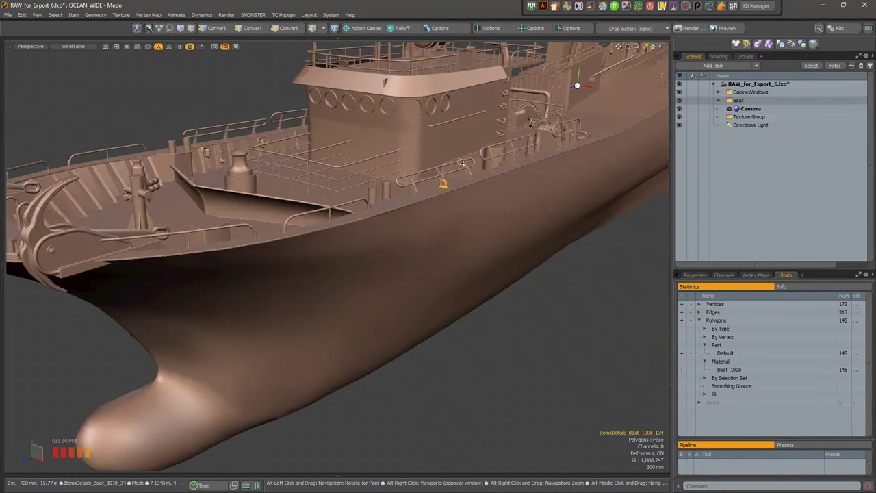
pyautogui.scroll(4, 514, 149)
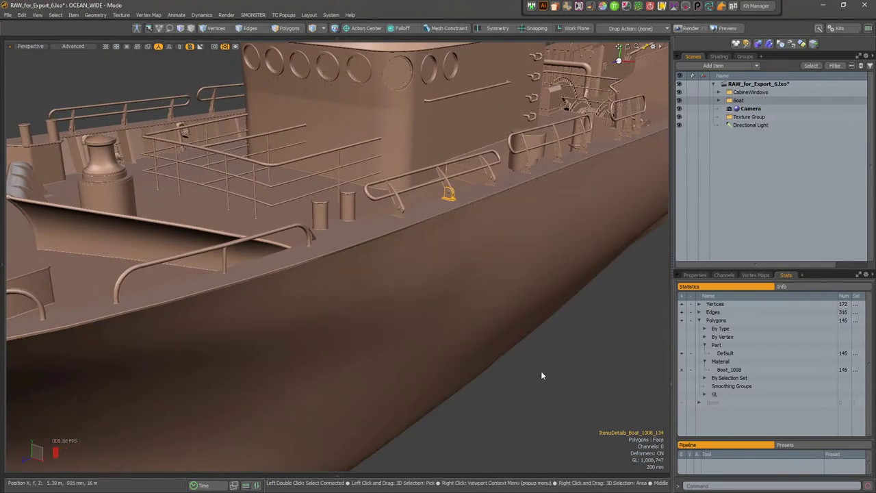
pyautogui.scroll(-3, 541, 376)
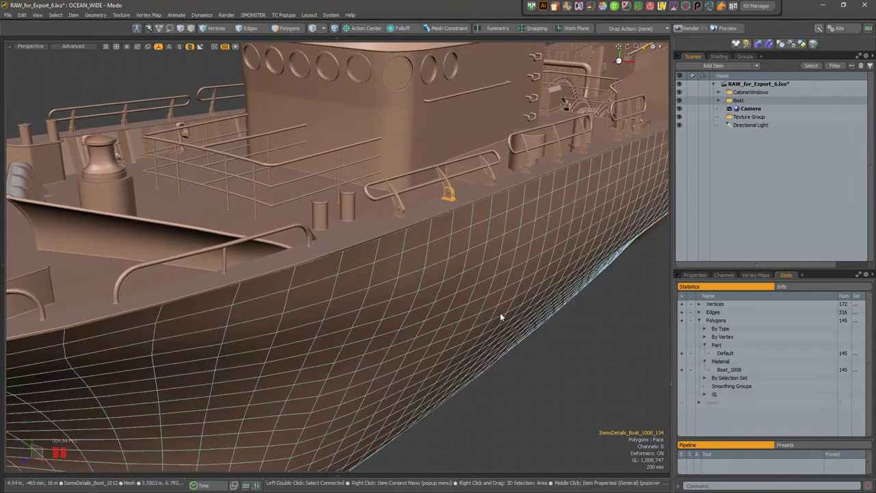
# Select the deck strip mesh under the row of railing brackets, view it along the hull and clear the selection
pyautogui.keyDown('alt'); pyautogui.moveTo(500, 313); pyautogui.dragTo(389, 225); pyautogui.keyUp('alt')
pyautogui.scroll(6, 481, 218)
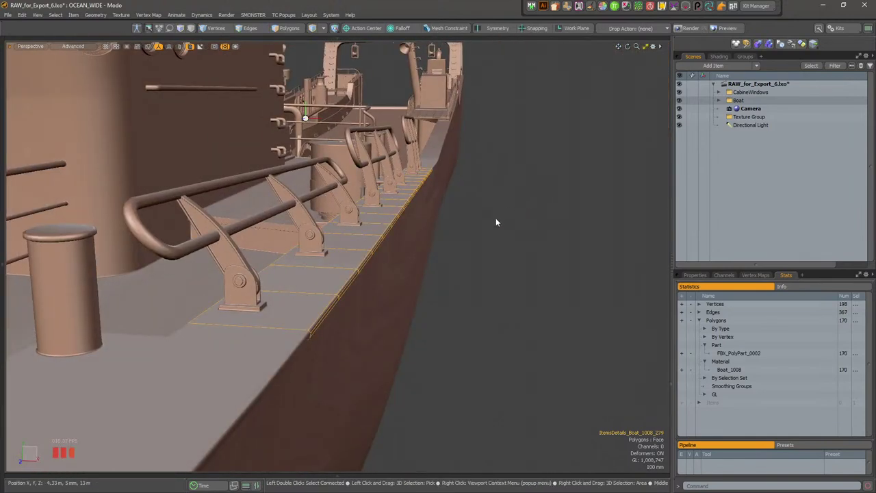
pyautogui.click(438, 238)
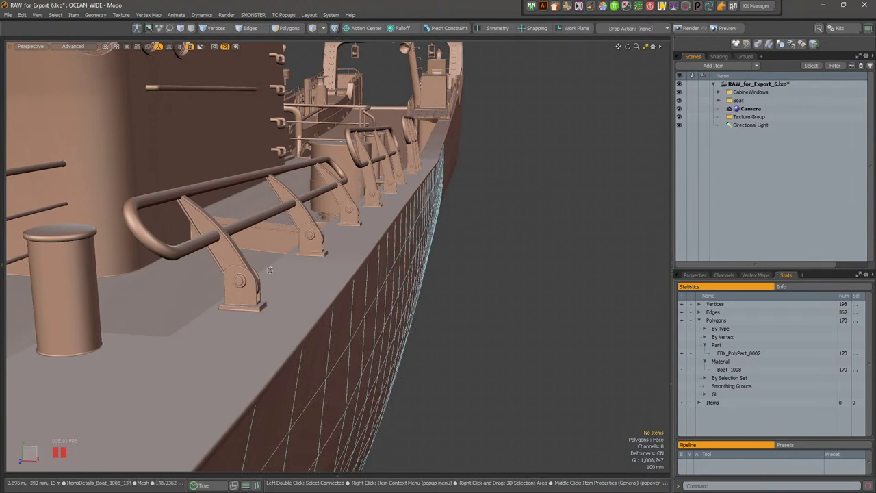
# Select the foremost railing bracket's base and the deck strip beneath it alternately to compare the separate meshes up close
pyautogui.keyDown('alt'); pyautogui.moveTo(203, 315); pyautogui.dragTo(282, 312, button='right'); pyautogui.keyUp('alt')
pyautogui.keyDown('alt'); pyautogui.moveTo(282, 312); pyautogui.dragTo(341, 284); pyautogui.keyUp('alt')
pyautogui.click(354, 284)
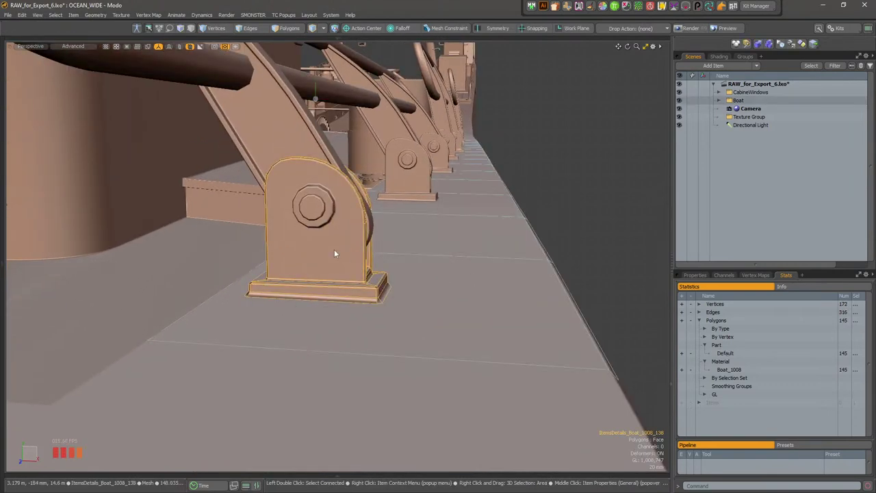
pyautogui.click(551, 289)
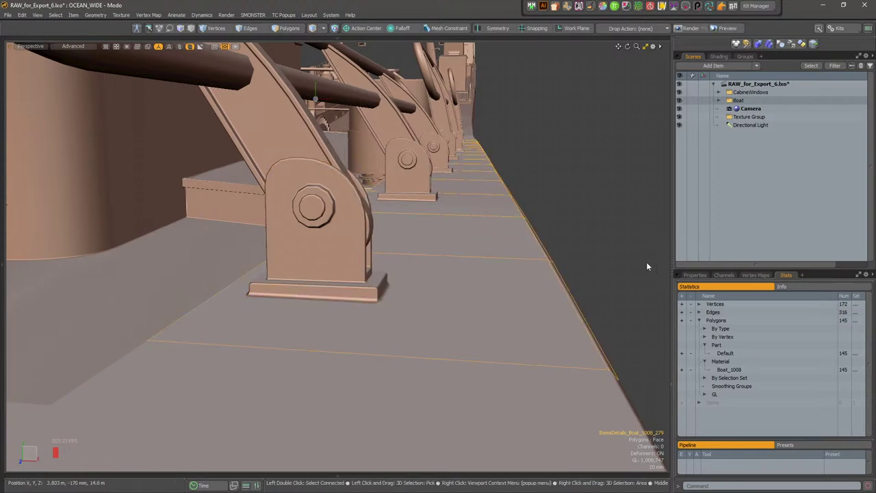
pyautogui.click(377, 281)
# Inspect where the bracket base meets the deck, select the outer hull mesh and clear the selection
pyautogui.keyDown('alt'); pyautogui.moveTo(373, 313); pyautogui.dragTo(348, 267); pyautogui.keyUp('alt')
pyautogui.keyDown('alt'); pyautogui.moveTo(348, 267); pyautogui.dragTo(603, 241, button='right'); pyautogui.keyUp('alt')
pyautogui.keyDown('alt'); pyautogui.moveTo(602, 241); pyautogui.dragTo(348, 288); pyautogui.keyUp('alt')
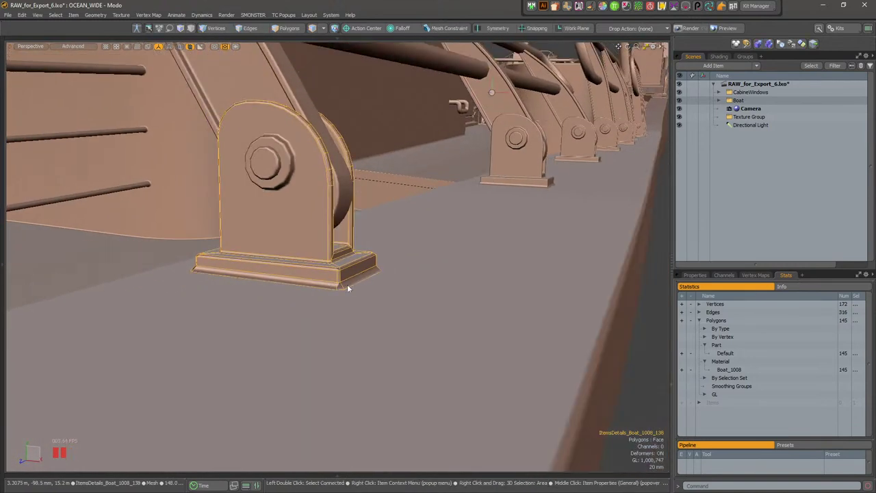
pyautogui.keyDown('alt'); pyautogui.moveTo(354, 289); pyautogui.dragTo(603, 276); pyautogui.keyUp('alt')
pyautogui.click(605, 276)
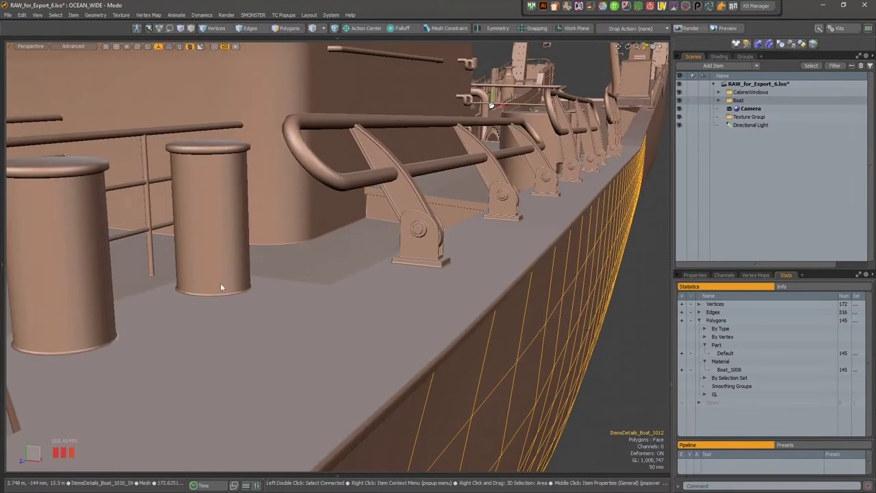
pyautogui.click(647, 286)
# Inspect the bollards on the inner bulwark deck and the flared seam where their bases meet the deck plate
pyautogui.keyDown('alt'); pyautogui.moveTo(647, 286); pyautogui.dragTo(516, 314); pyautogui.keyUp('alt')
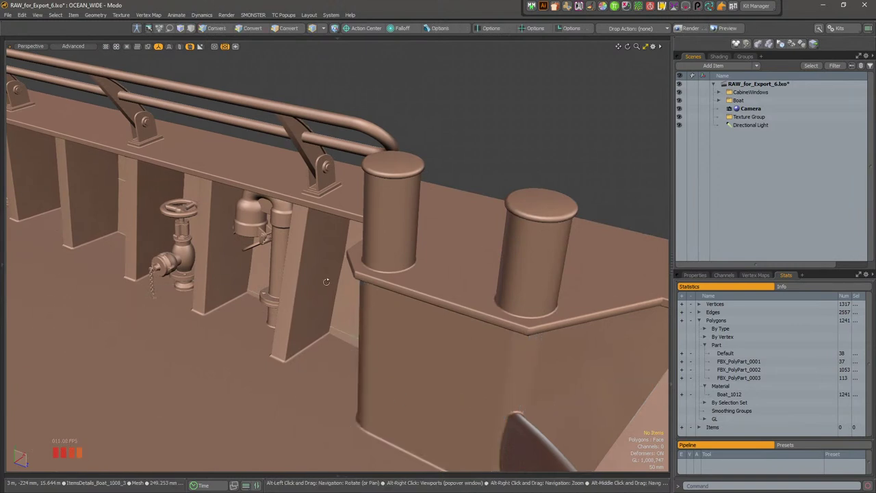
pyautogui.keyDown('alt'); pyautogui.moveTo(327, 280); pyautogui.dragTo(330, 268); pyautogui.keyUp('alt')
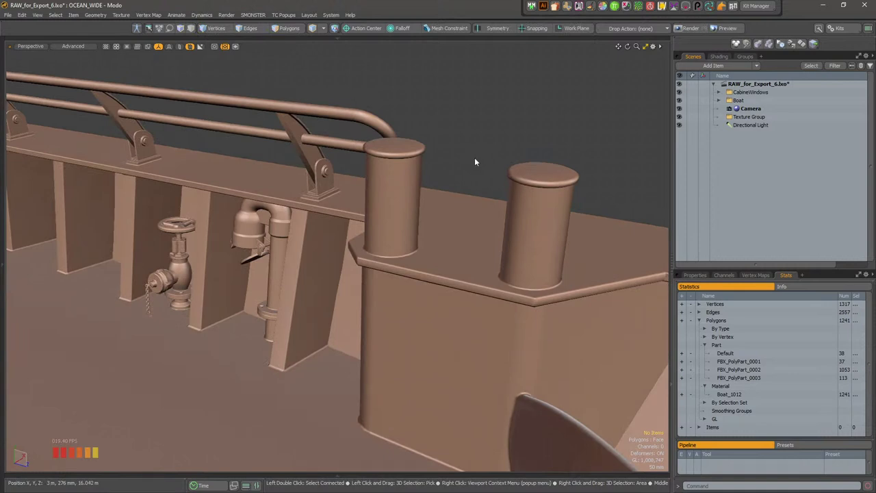
pyautogui.keyDown('alt'); pyautogui.moveTo(393, 241); pyautogui.dragTo(393, 233); pyautogui.keyUp('alt')
pyautogui.scroll(3, 405, 235)
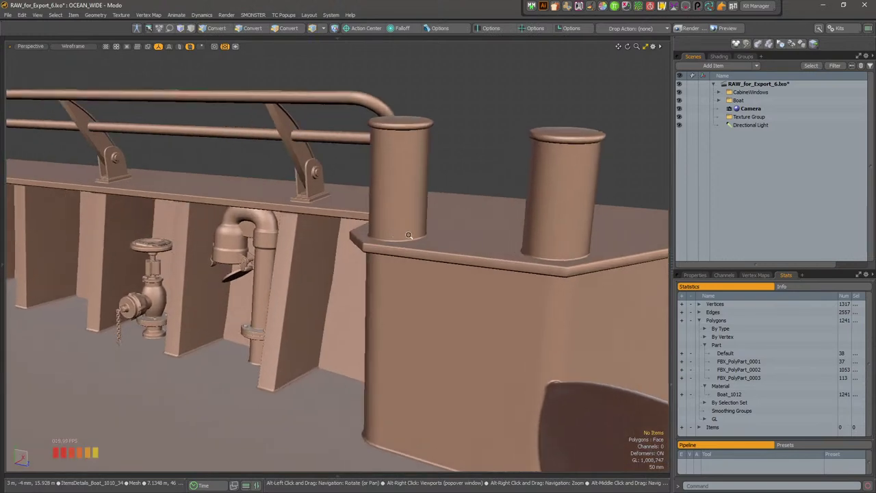
pyautogui.scroll(5, 397, 240)
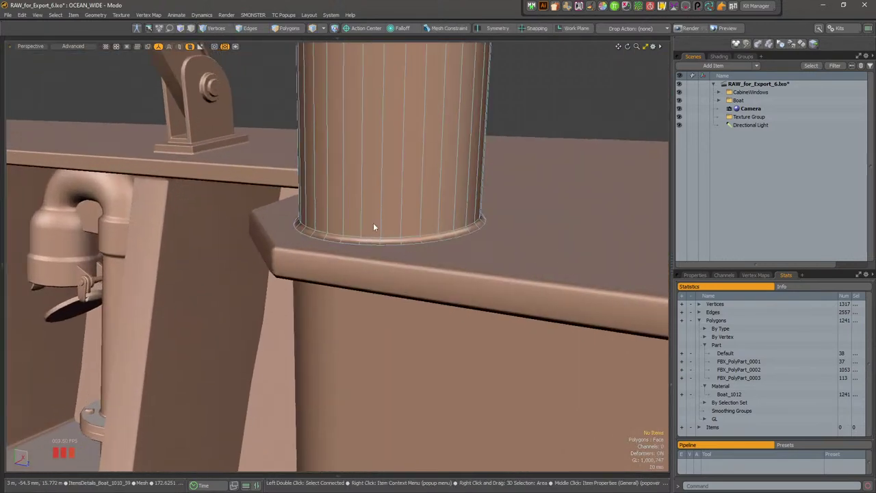
pyautogui.keyDown('alt'); pyautogui.moveTo(525, 284); pyautogui.dragTo(369, 274, button='right'); pyautogui.keyUp('alt')
pyautogui.keyDown('alt'); pyautogui.moveTo(518, 298); pyautogui.dragTo(589, 264, button='right'); pyautogui.keyUp('alt')
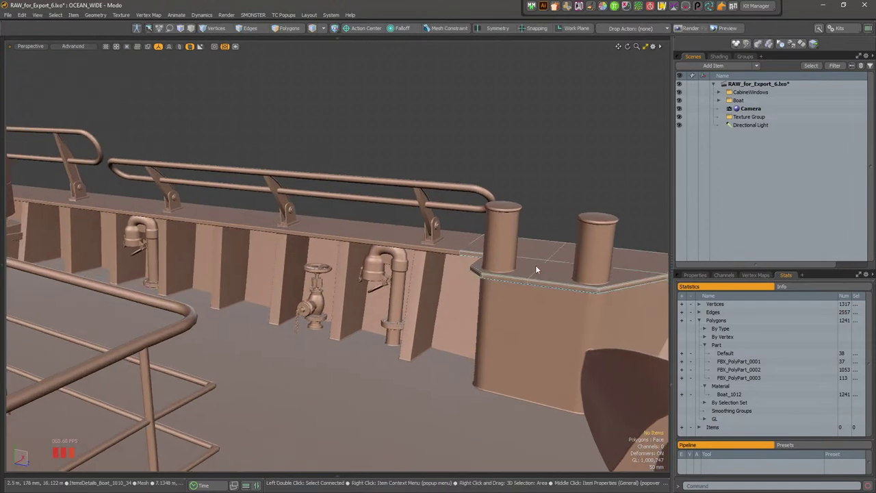
pyautogui.keyDown('alt'); pyautogui.moveTo(530, 256); pyautogui.dragTo(608, 266, button='right'); pyautogui.keyUp('alt')
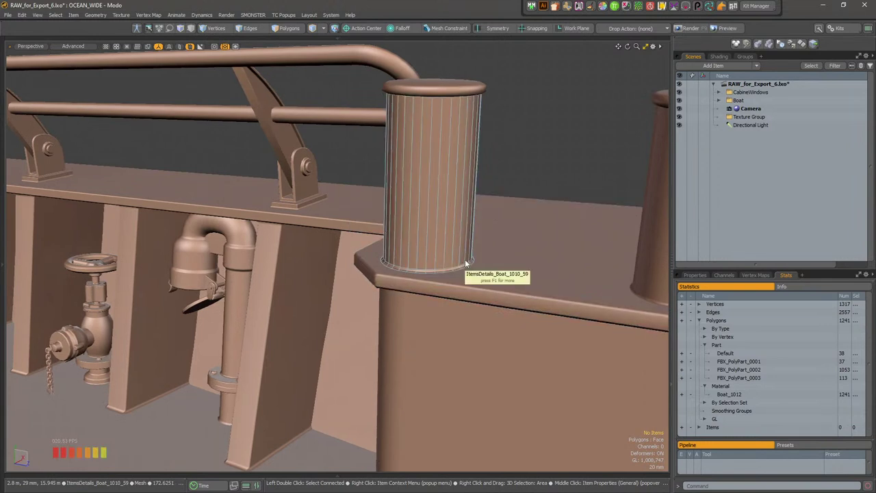
# Examine the bollards from the outer side and the ends of the deck railings where they meet the curved cabin wall
pyautogui.keyDown('alt'); pyautogui.moveTo(555, 261); pyautogui.dragTo(487, 263); pyautogui.keyUp('alt')
pyautogui.scroll(-3, 454, 221)
pyautogui.keyDown('alt'); pyautogui.moveTo(545, 286); pyautogui.dragTo(525, 282); pyautogui.keyUp('alt')
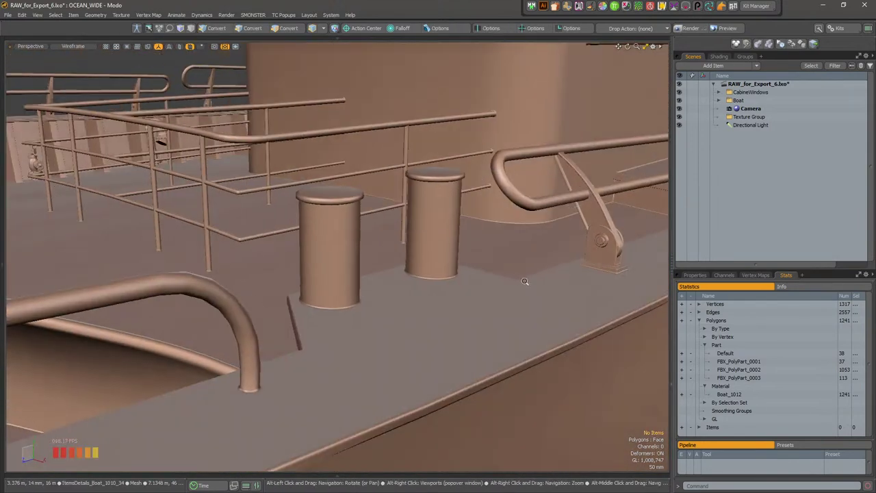
pyautogui.keyDown('alt'); pyautogui.moveTo(525, 281); pyautogui.dragTo(498, 275, button='right'); pyautogui.keyUp('alt')
pyautogui.keyDown('alt'); pyautogui.moveTo(291, 446); pyautogui.dragTo(410, 312); pyautogui.keyUp('alt')
pyautogui.keyDown('alt'); pyautogui.moveTo(411, 313); pyautogui.dragTo(382, 303, button='right'); pyautogui.keyUp('alt')
pyautogui.keyDown('alt'); pyautogui.moveTo(382, 303); pyautogui.dragTo(405, 295); pyautogui.keyUp('alt')
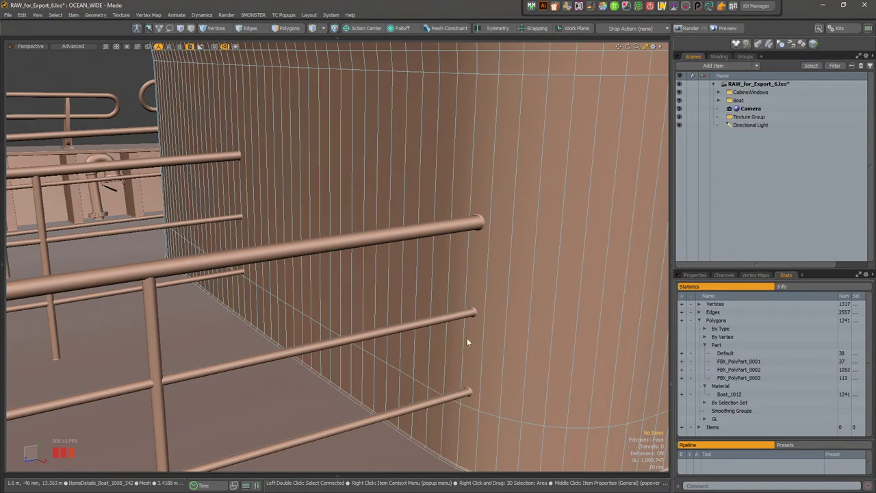
# Inspect the cabin wall's sloped visor and round windows, and view the whole superstructure from the side
pyautogui.keyDown('alt'); pyautogui.moveTo(493, 278); pyautogui.dragTo(382, 265); pyautogui.keyUp('alt')
pyautogui.keyDown('alt'); pyautogui.moveTo(438, 239); pyautogui.dragTo(313, 276, button='right'); pyautogui.keyUp('alt')
pyautogui.keyDown('alt'); pyautogui.moveTo(313, 276); pyautogui.dragTo(505, 247); pyautogui.keyUp('alt')
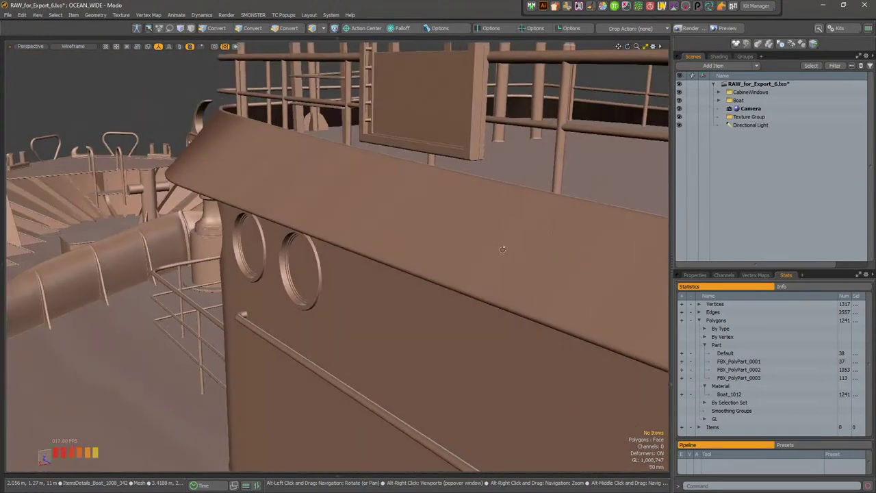
pyautogui.keyDown('alt'); pyautogui.moveTo(504, 246); pyautogui.dragTo(363, 255, button='right'); pyautogui.keyUp('alt')
pyautogui.keyDown('alt'); pyautogui.moveTo(362, 254); pyautogui.dragTo(453, 266); pyautogui.keyUp('alt')
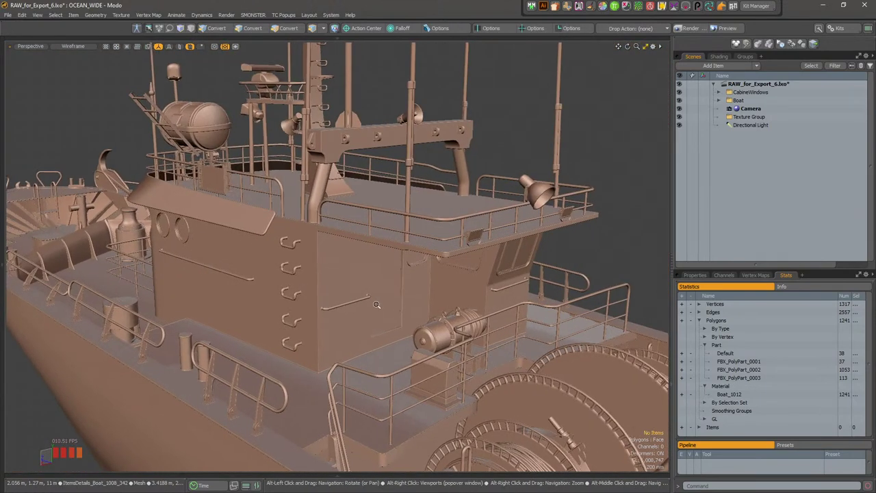
# Examine the cabin details and the whole ship in the viewport, checking the frame rate with the glmeter command
pyautogui.keyDown('alt'); pyautogui.moveTo(454, 265); pyautogui.dragTo(510, 301, button='right'); pyautogui.keyUp('alt')
pyautogui.keyDown('alt'); pyautogui.moveTo(510, 302); pyautogui.dragTo(506, 338, button='middle'); pyautogui.keyUp('alt')
pyautogui.keyDown('alt'); pyautogui.moveTo(506, 339); pyautogui.dragTo(459, 342, button='right'); pyautogui.keyUp('alt')
pyautogui.keyDown('alt'); pyautogui.moveTo(458, 342); pyautogui.dragTo(274, 274, button='middle'); pyautogui.keyUp('alt')
pyautogui.keyDown('alt'); pyautogui.moveTo(274, 274); pyautogui.dragTo(305, 295, button='right'); pyautogui.keyUp('alt')
pyautogui.keyDown('alt'); pyautogui.moveTo(305, 295); pyautogui.dragTo(299, 292); pyautogui.keyUp('alt')
pyautogui.press('3')
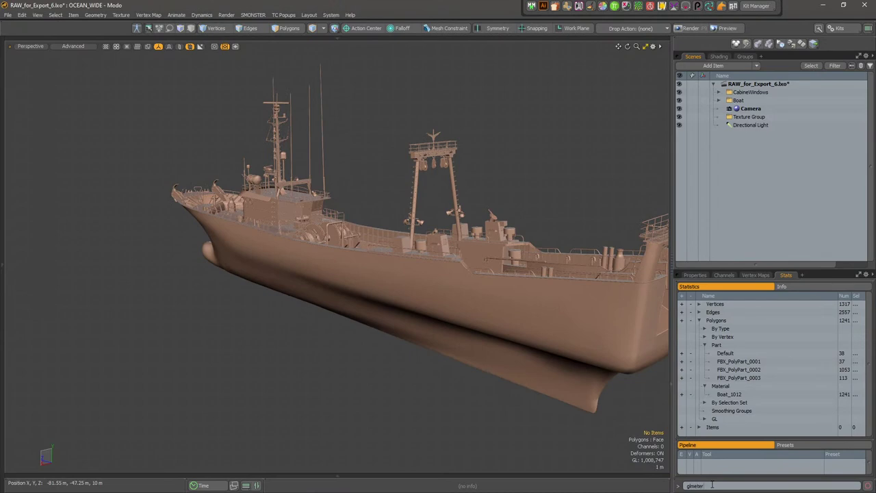
pyautogui.keyDown('alt'); pyautogui.moveTo(278, 272); pyautogui.dragTo(349, 342); pyautogui.keyUp('alt')
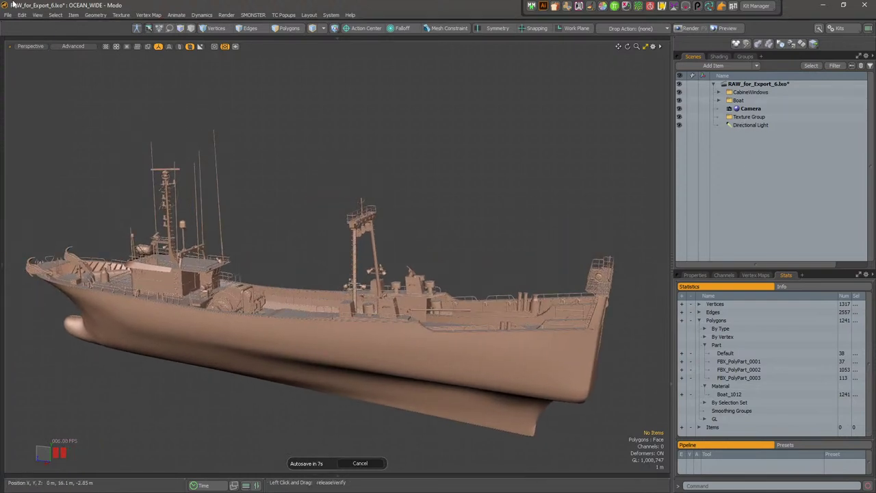
# Select all mesh items in the scene, expand the Boat group and change their item type to Mesh
pyautogui.click(56, 14)
pyautogui.moveTo(87, 82)
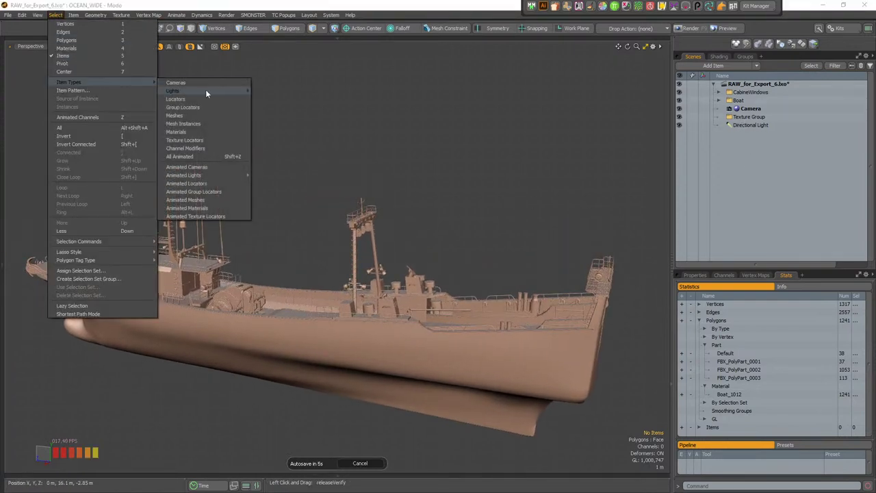
pyautogui.click(205, 116)
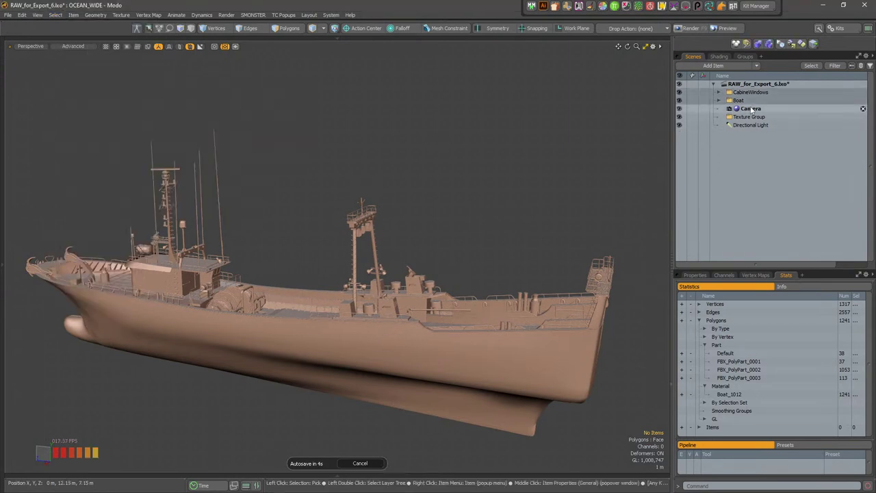
pyautogui.click(719, 100)
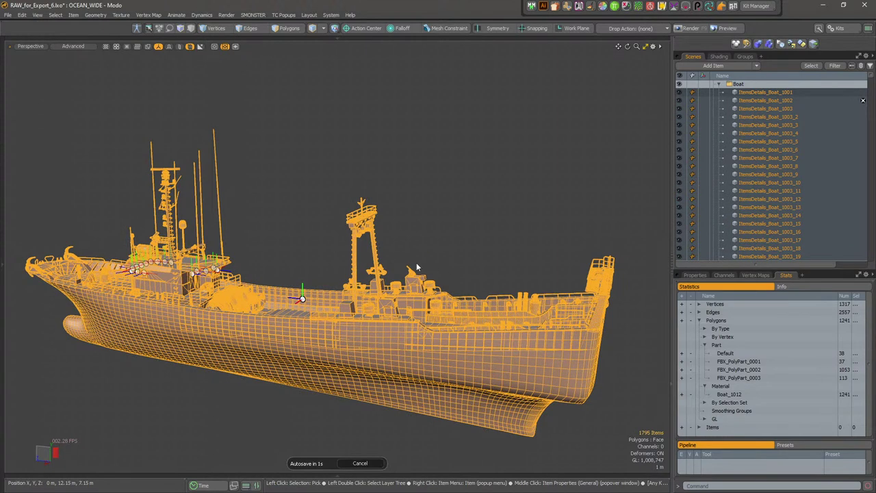
pyautogui.rightClick(764, 102)
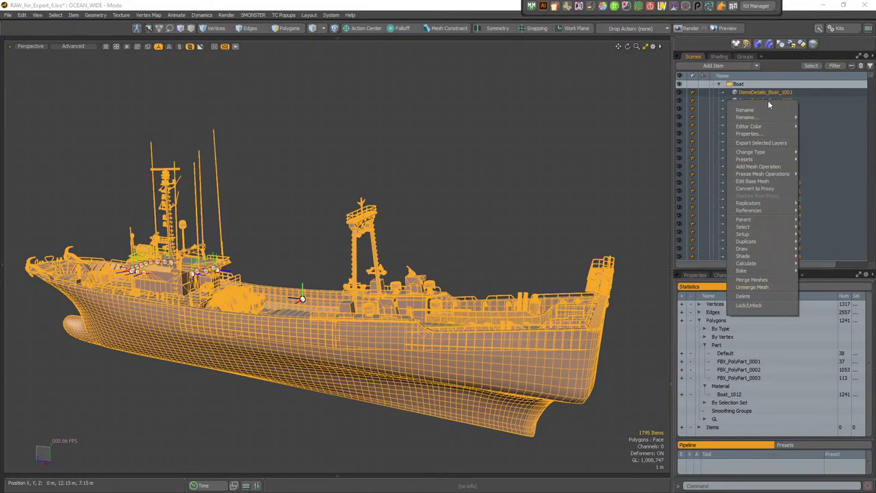
pyautogui.moveTo(770, 129)
pyautogui.moveTo(771, 152)
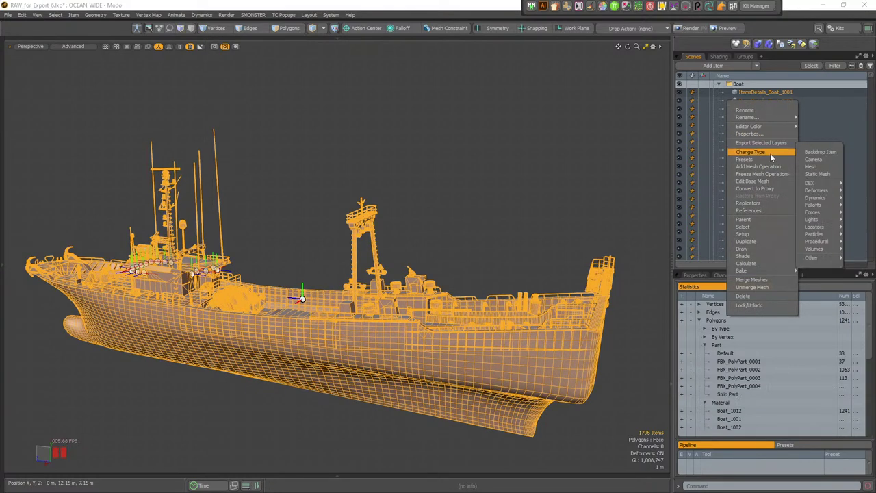
pyautogui.click(813, 167)
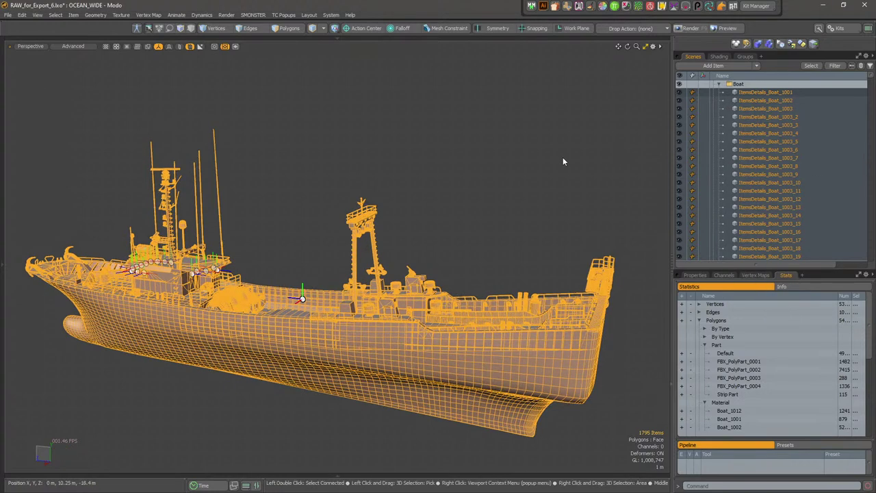
pyautogui.click(537, 167)
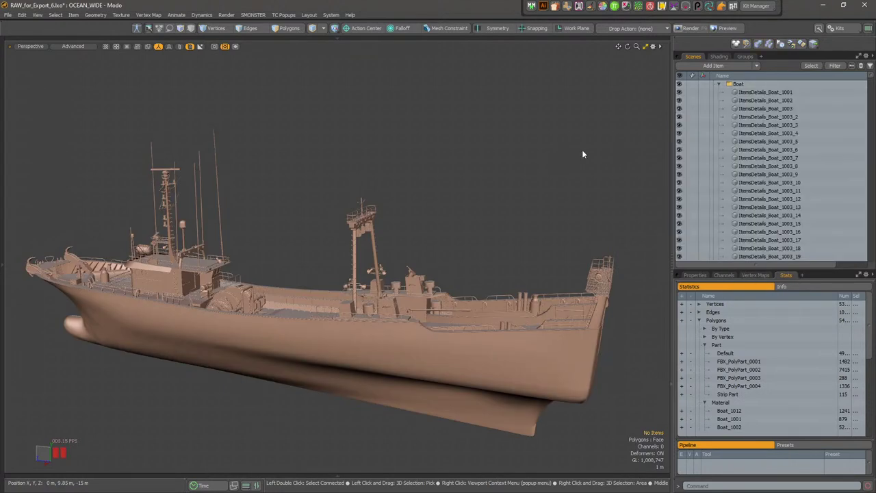
pyautogui.click(777, 92)
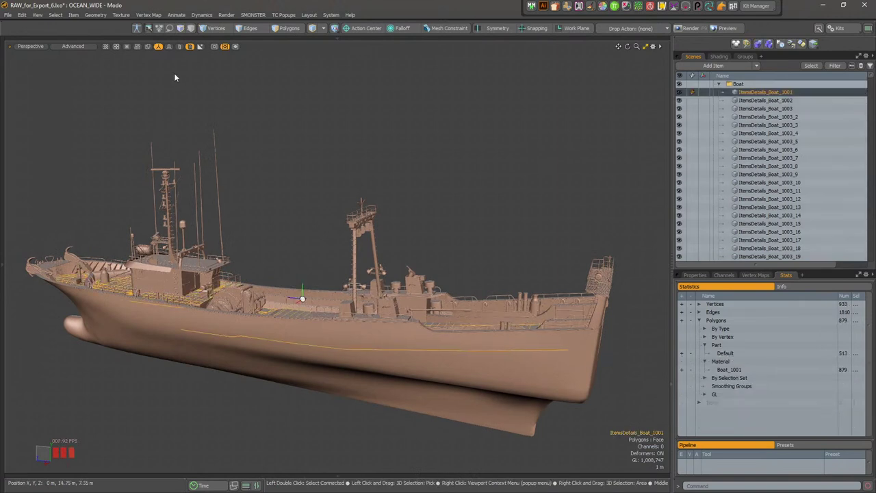
pyautogui.click(332, 128)
# Select all mesh items in the scene again, change their item type to Static Mesh, and clear the selection
pyautogui.click(54, 14)
pyautogui.moveTo(78, 82)
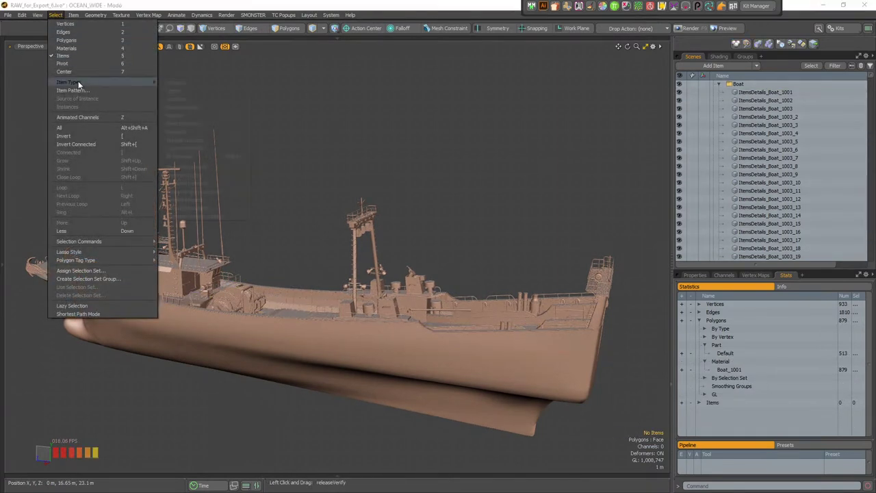
pyautogui.click(220, 104)
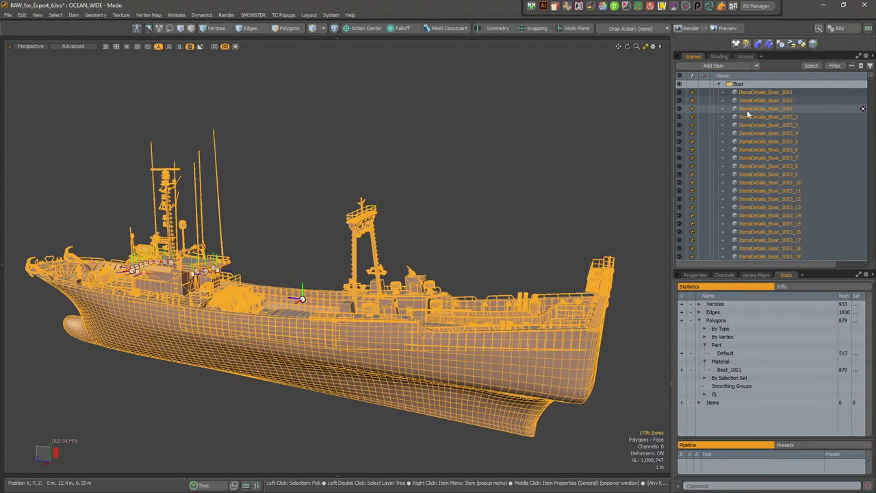
pyautogui.rightClick(747, 110)
pyautogui.moveTo(756, 166)
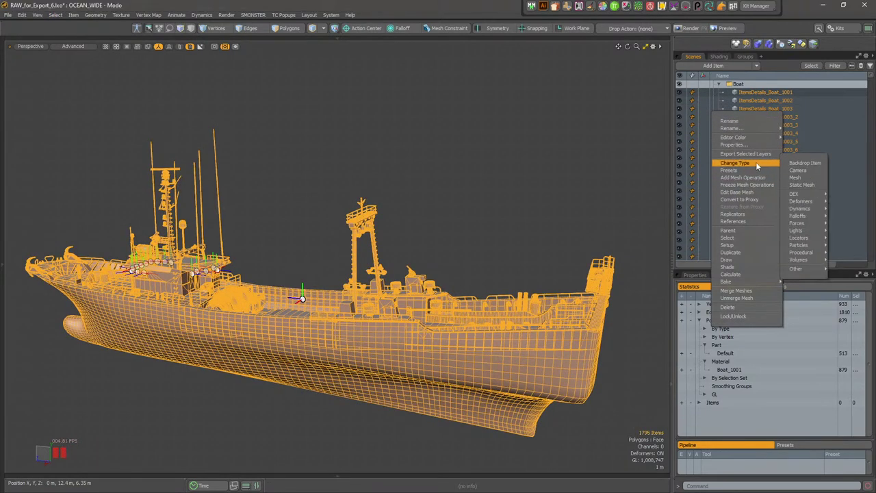
pyautogui.click(812, 185)
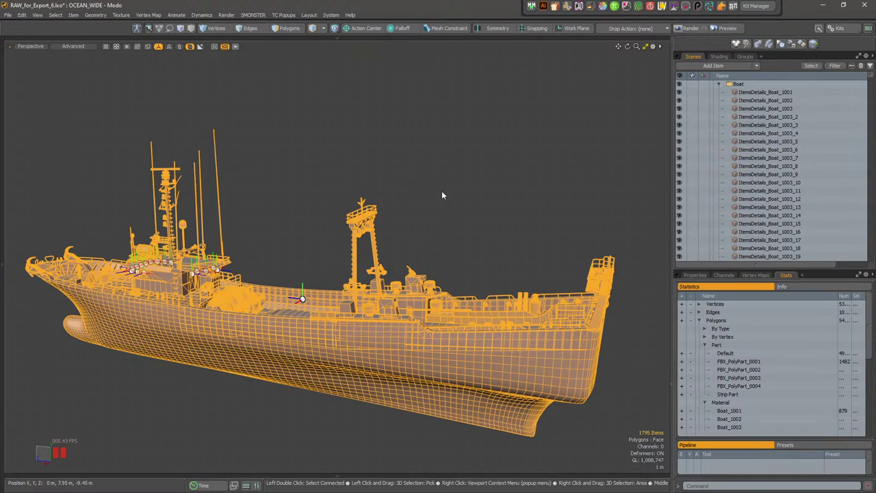
pyautogui.click(441, 196)
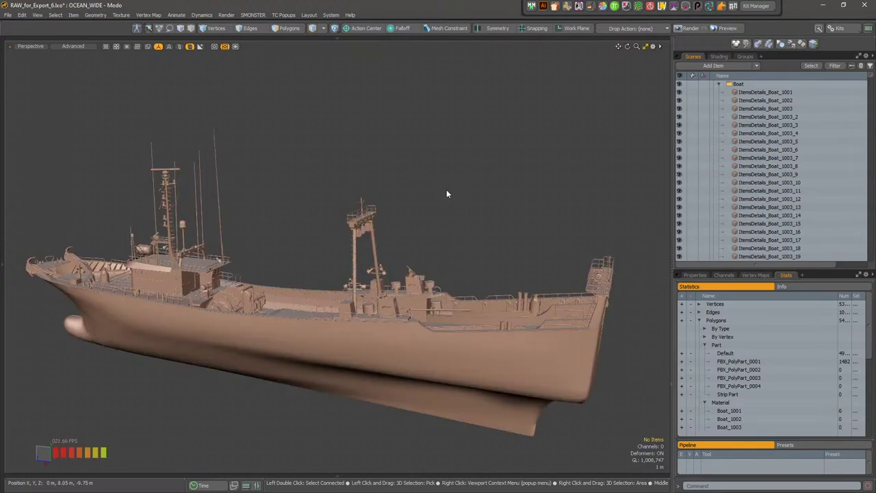
# Examine the static mesh ship from the whole hull to the deck details, checking viewport performance
pyautogui.keyDown('alt'); pyautogui.moveTo(489, 308); pyautogui.dragTo(382, 311); pyautogui.keyUp('alt')
pyautogui.scroll(3, 373, 301)
pyautogui.keyDown('alt'); pyautogui.keyDown('shift'); pyautogui.moveTo(387, 383); pyautogui.dragTo(391, 329); pyautogui.keyUp('shift'); pyautogui.keyUp('alt')
pyautogui.keyDown('alt'); pyautogui.moveTo(445, 312); pyautogui.dragTo(336, 319); pyautogui.keyUp('alt')
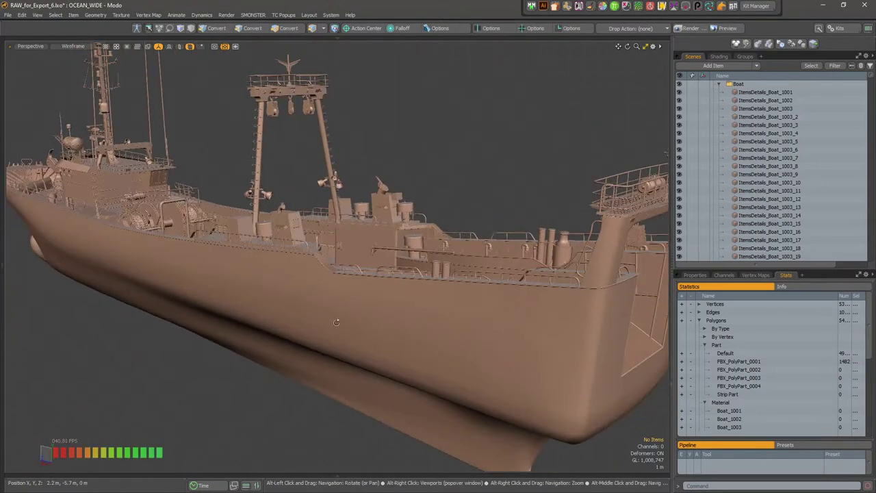
pyautogui.keyDown('alt'); pyautogui.moveTo(336, 319); pyautogui.dragTo(369, 263, button='right'); pyautogui.keyUp('alt')
pyautogui.keyDown('alt'); pyautogui.moveTo(368, 263); pyautogui.dragTo(420, 288); pyautogui.keyUp('alt')
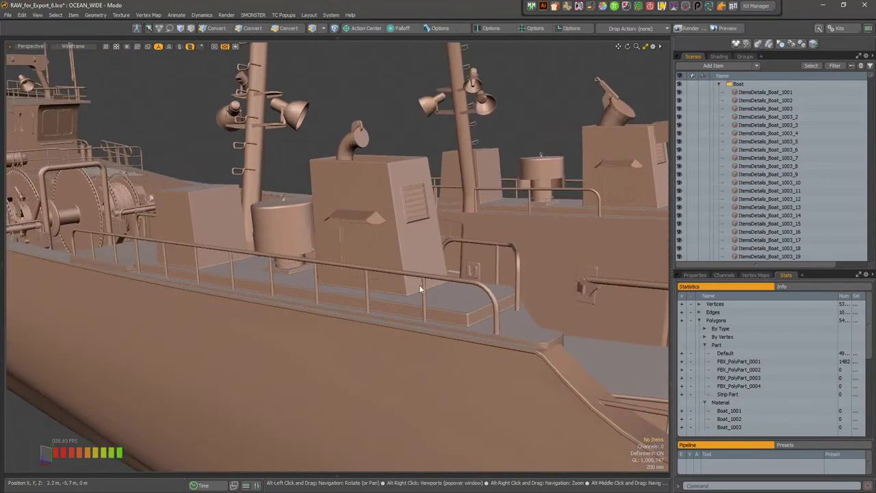
pyautogui.click(381, 95)
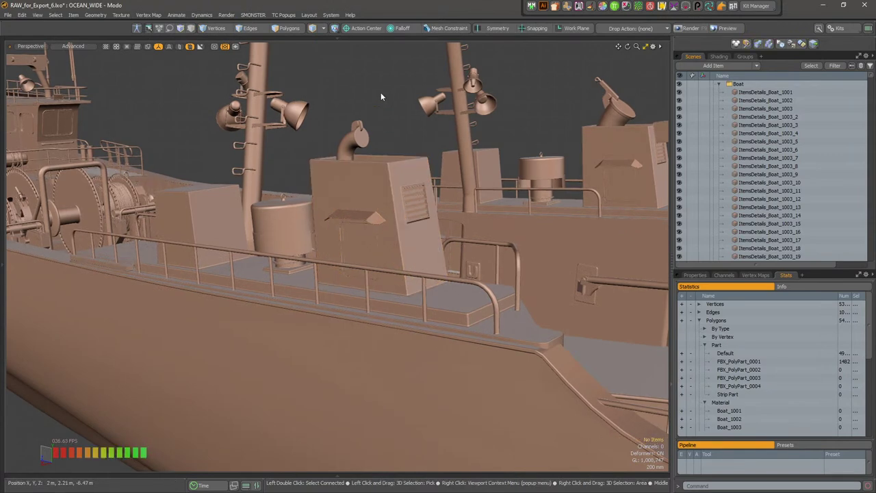
# Select the louvered deck housing and the box on the opposite side in turn to examine their static mesh wireframes
pyautogui.keyDown('alt'); pyautogui.moveTo(418, 166); pyautogui.dragTo(397, 161); pyautogui.keyUp('alt')
pyautogui.click(372, 183)
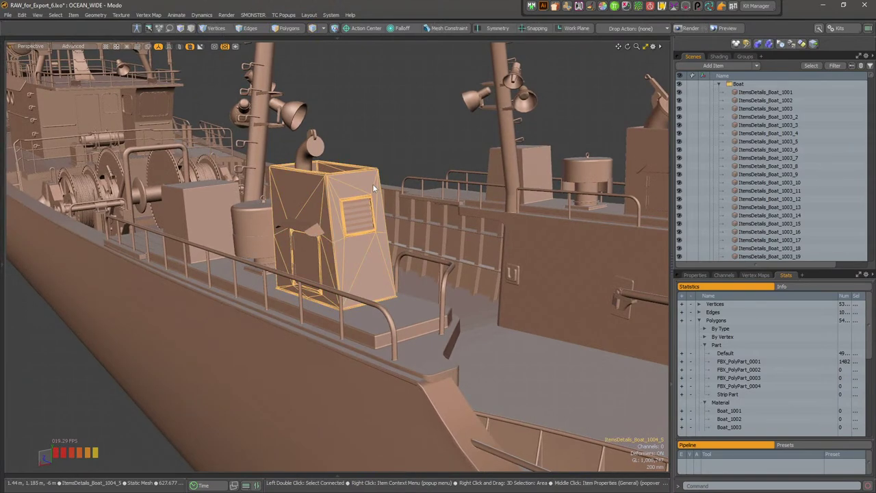
pyautogui.scroll(4, 371, 183)
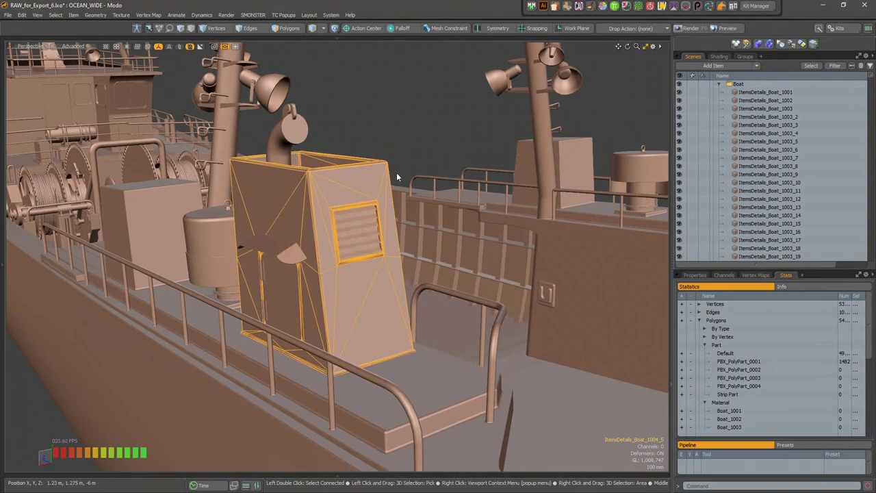
pyautogui.keyDown('alt'); pyautogui.moveTo(377, 184); pyautogui.dragTo(383, 186); pyautogui.keyUp('alt')
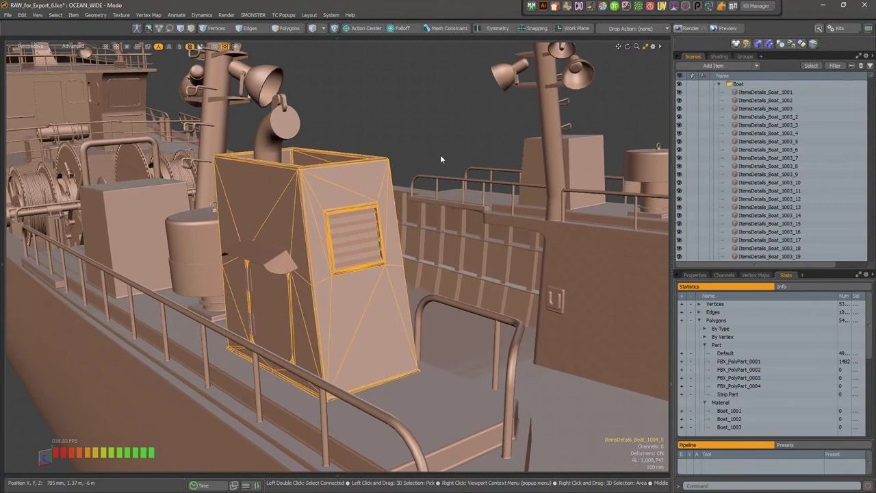
pyautogui.keyDown('alt'); pyautogui.moveTo(390, 200); pyautogui.dragTo(407, 185); pyautogui.keyUp('alt')
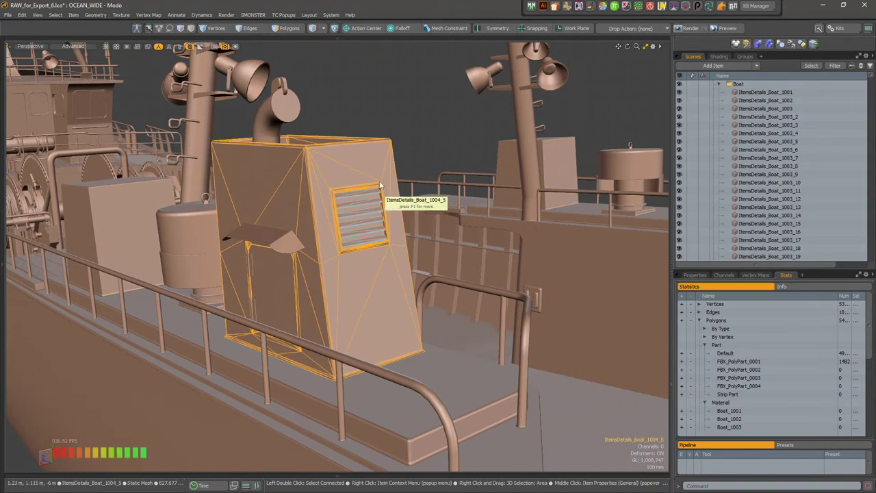
pyautogui.scroll(1, 350, 169)
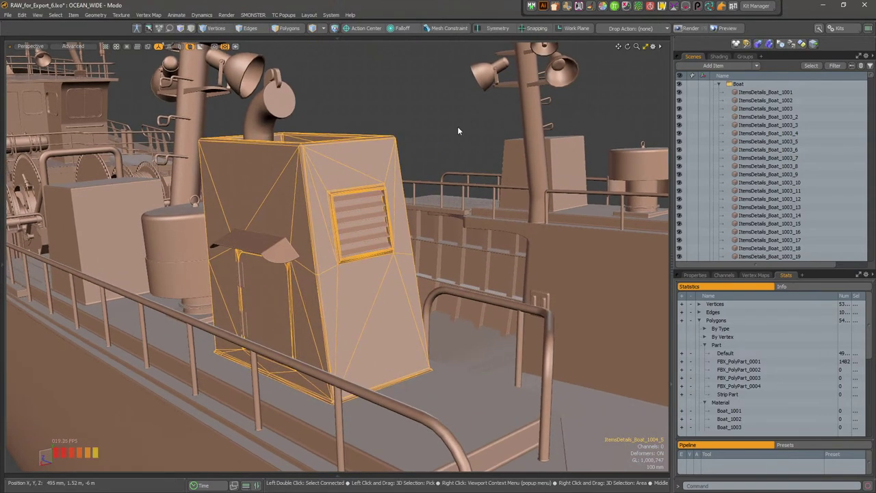
pyautogui.click(519, 166)
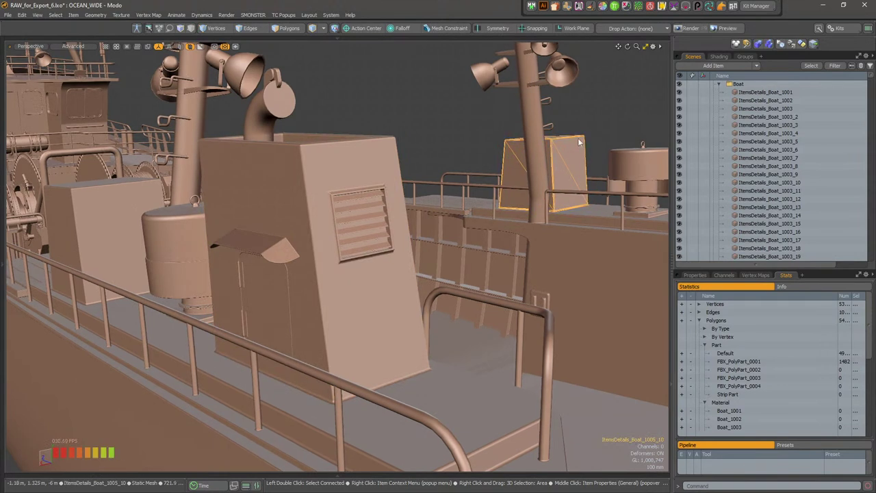
pyautogui.click(350, 171)
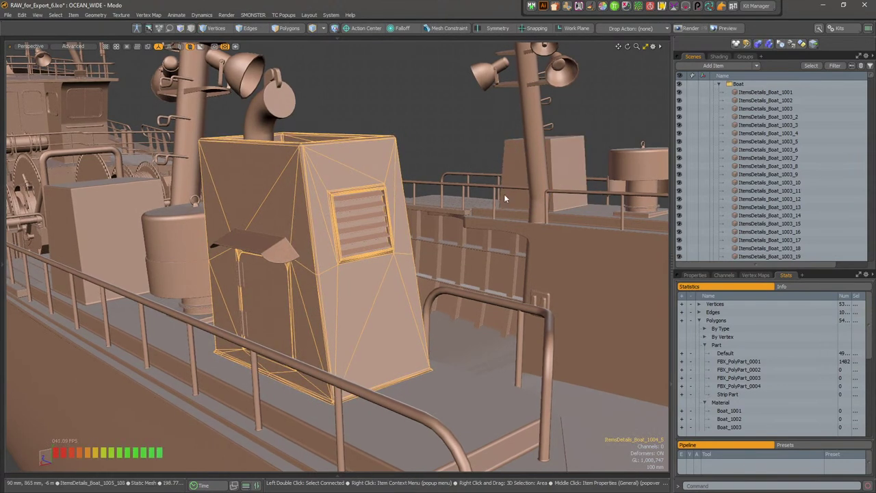
pyautogui.click(516, 170)
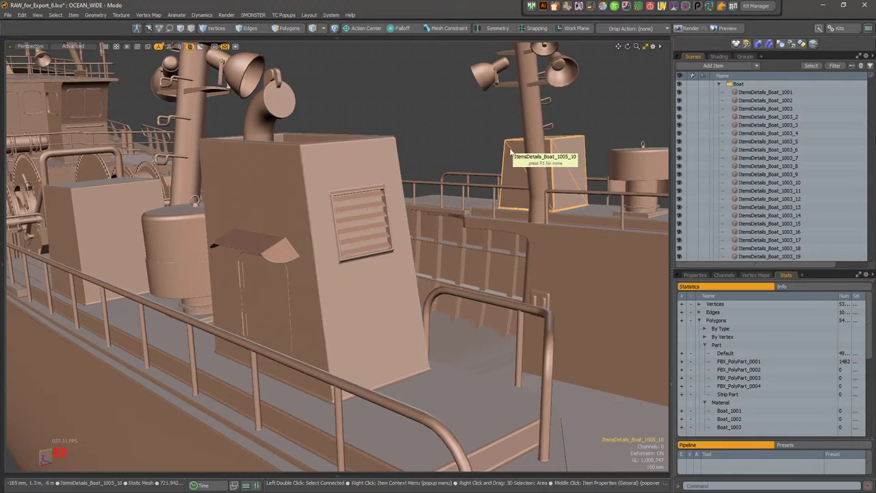
pyautogui.click(439, 141)
# Convert the inner side wall item ItemsDetails_Boat_1004_59 from Static Mesh to Mesh and clear the selection
pyautogui.keyDown('alt'); pyautogui.moveTo(459, 160); pyautogui.dragTo(339, 171); pyautogui.keyUp('alt')
pyautogui.scroll(-6, 441, 165)
pyautogui.keyDown('alt'); pyautogui.keyDown('shift'); pyautogui.moveTo(644, 243); pyautogui.dragTo(515, 276); pyautogui.keyUp('shift'); pyautogui.keyUp('alt')
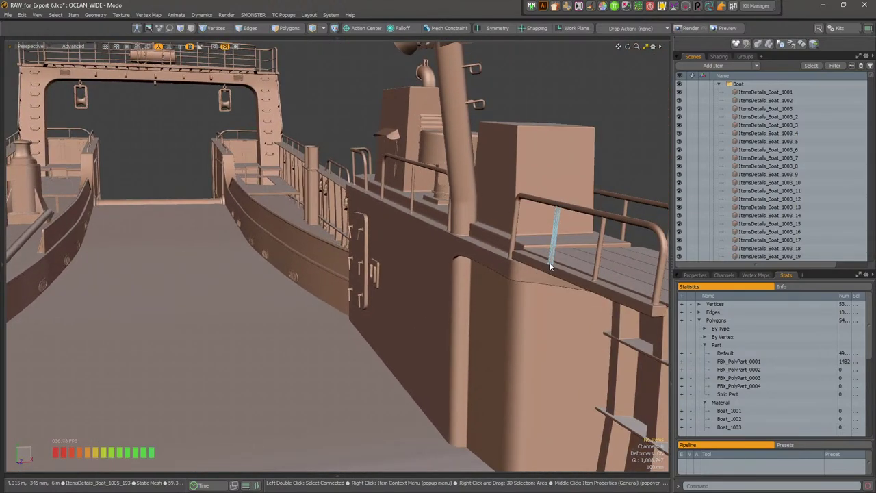
pyautogui.click(524, 275)
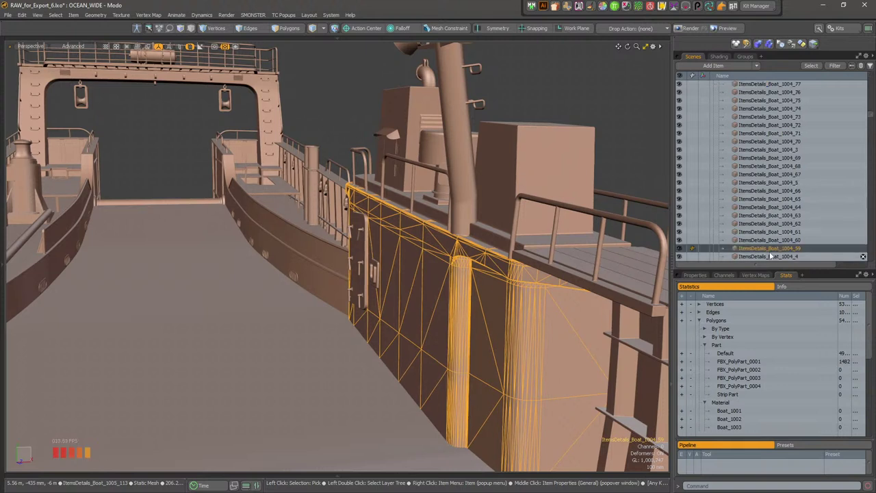
pyautogui.rightClick(769, 249)
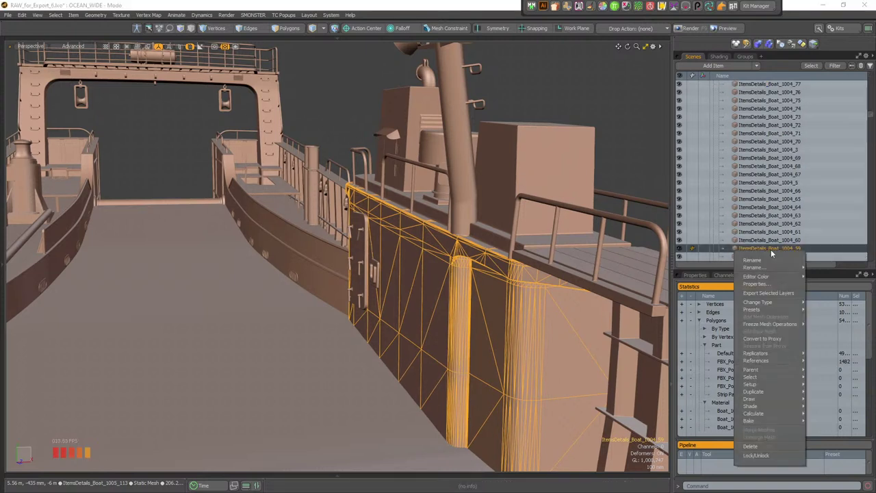
pyautogui.moveTo(775, 278)
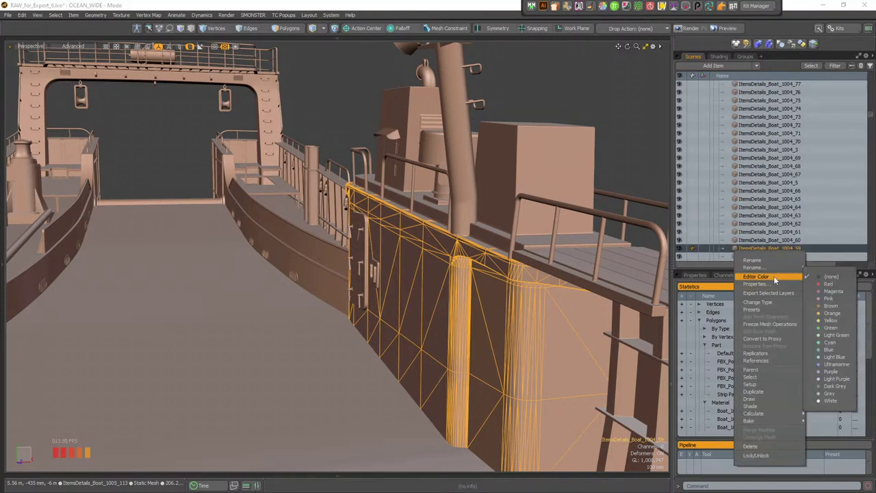
pyautogui.click(830, 312)
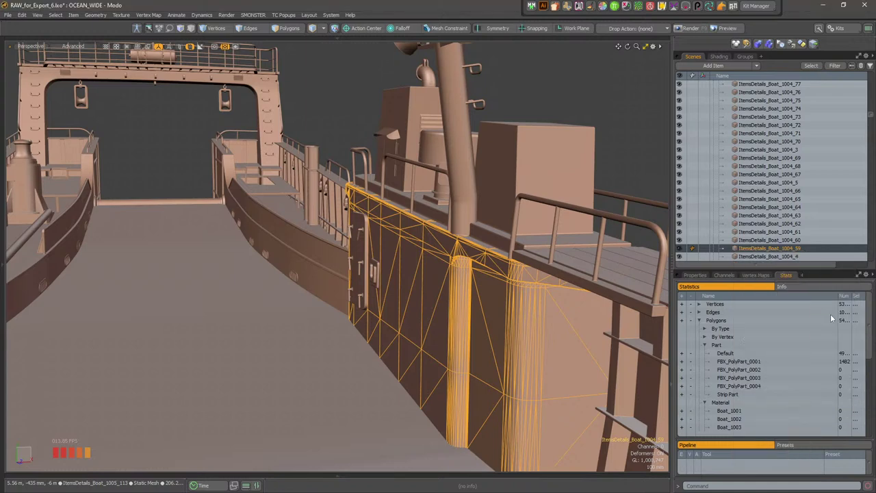
pyautogui.click(591, 194)
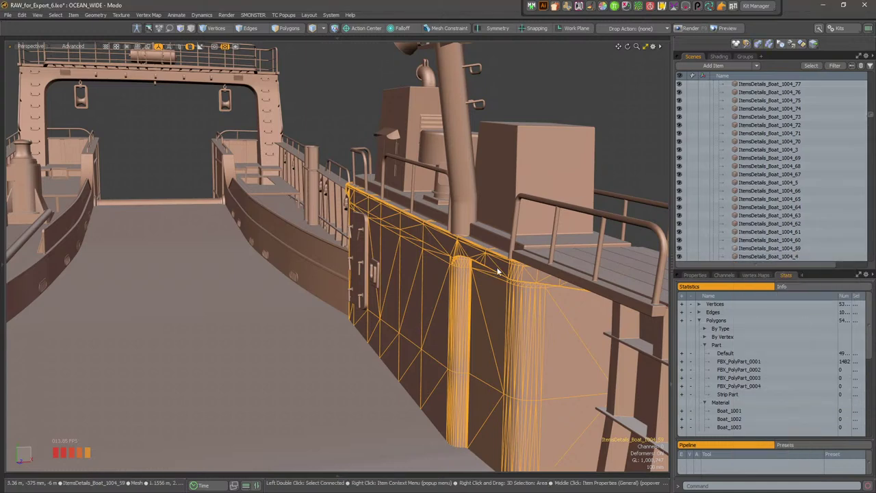
# Select the converted side wall and examine its mesh wireframe from several angles
pyautogui.click(499, 272)
pyautogui.click(614, 163)
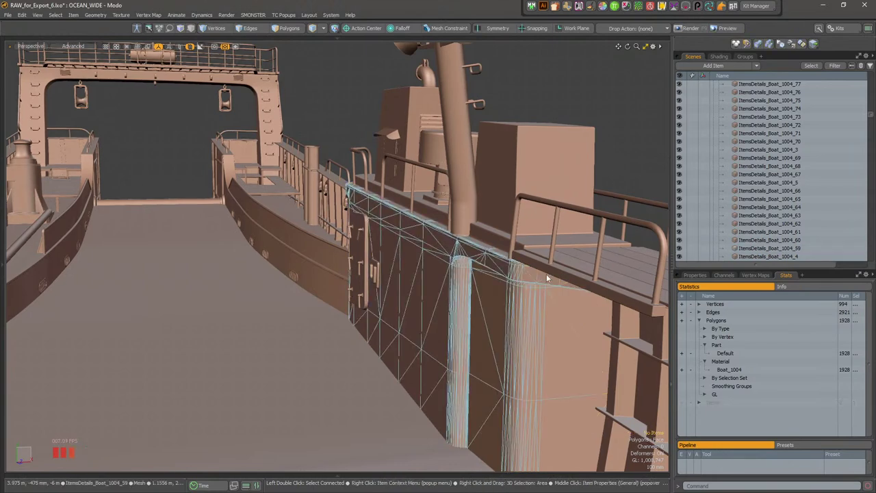
pyautogui.click(546, 276)
pyautogui.keyDown('alt'); pyautogui.moveTo(543, 238); pyautogui.dragTo(510, 279); pyautogui.keyUp('alt')
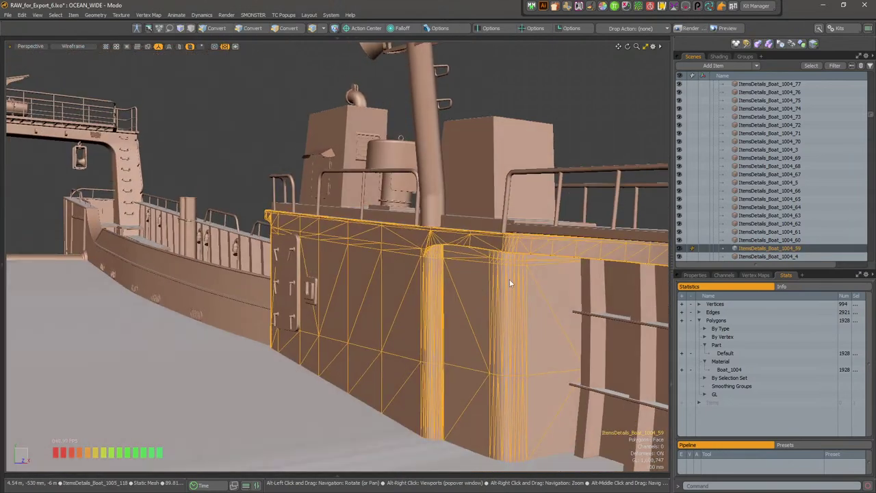
pyautogui.keyDown('alt'); pyautogui.moveTo(575, 314); pyautogui.dragTo(508, 322); pyautogui.keyUp('alt')
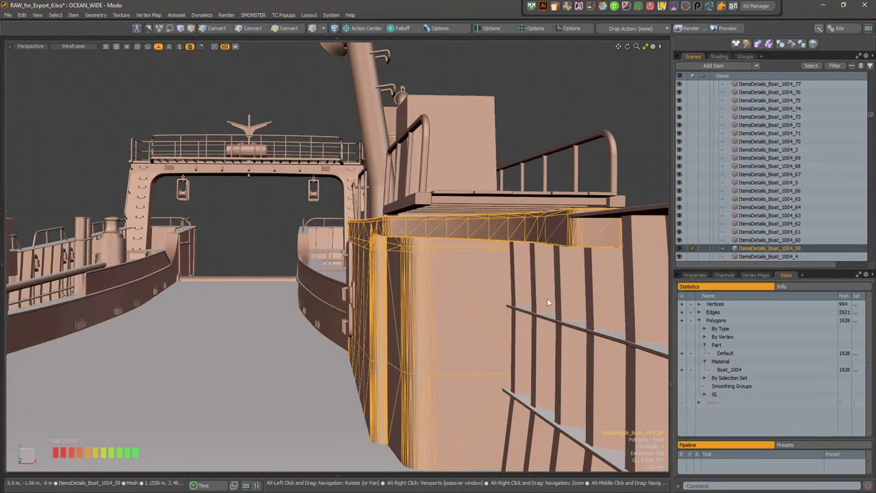
# Select the inner wall ribs, the outer hull plating and the converted item ItemsDetails_Boat_1004_59 in turn to compare their wireframes
pyautogui.click(552, 304)
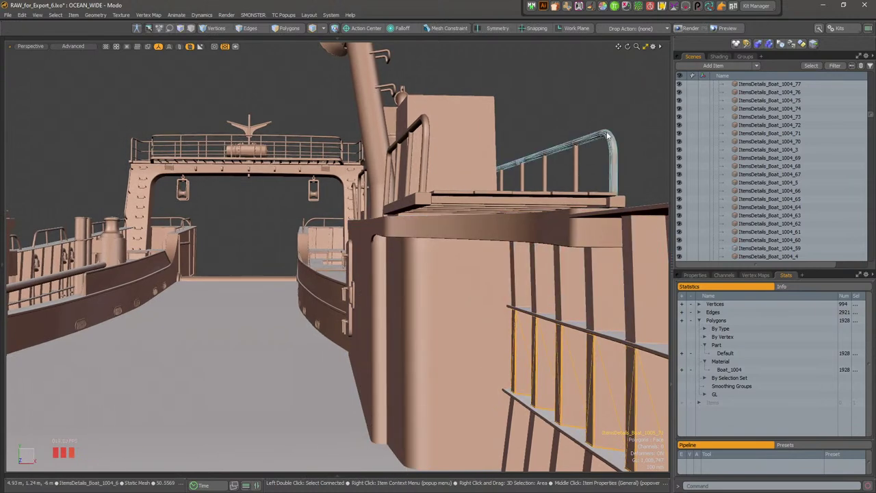
pyautogui.click(587, 254)
pyautogui.keyDown('alt'); pyautogui.moveTo(569, 129); pyautogui.dragTo(537, 135); pyautogui.keyUp('alt')
pyautogui.keyDown('alt'); pyautogui.moveTo(472, 209); pyautogui.dragTo(493, 252); pyautogui.keyUp('alt')
pyautogui.click(493, 252)
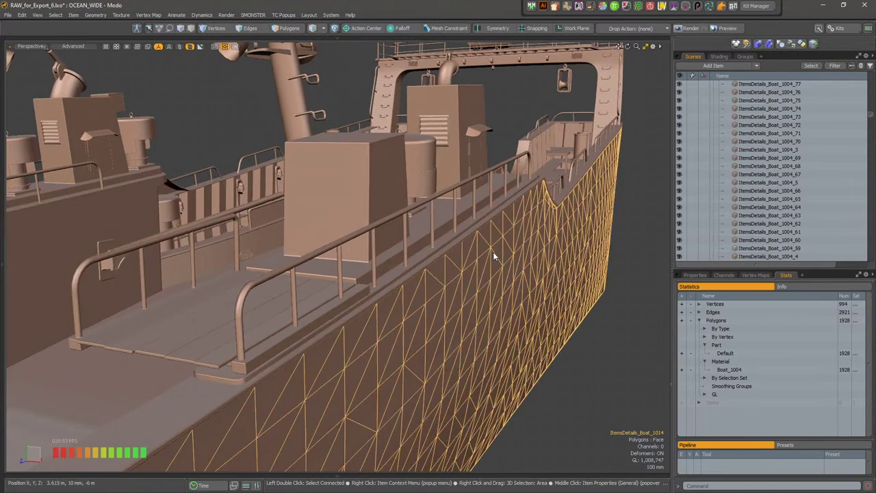
pyautogui.click(739, 249)
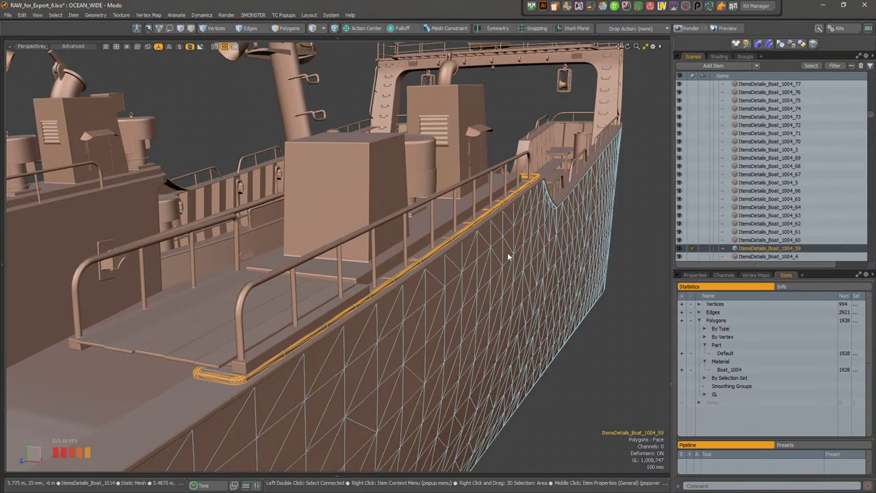
pyautogui.keyDown('alt'); pyautogui.moveTo(504, 254); pyautogui.dragTo(438, 259); pyautogui.keyUp('alt')
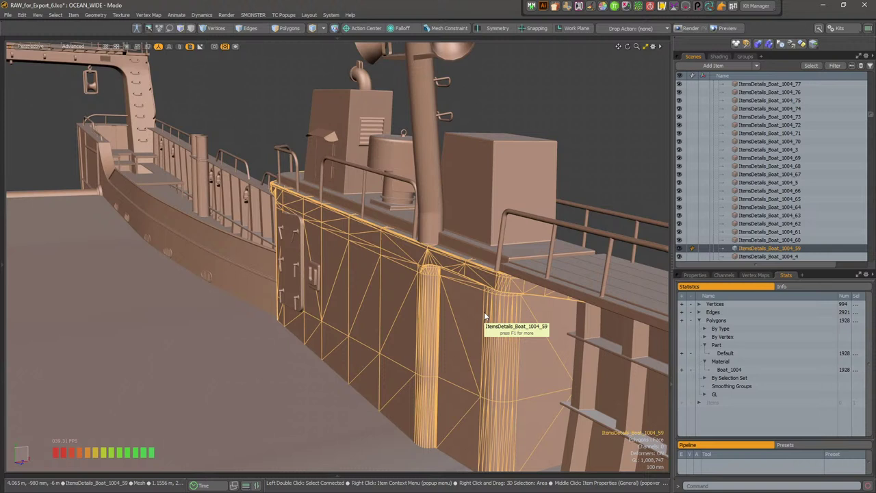
# Deselect and reselect the converted side wall to inspect its wireframe, and look through its item commands without applying any
pyautogui.click(605, 144)
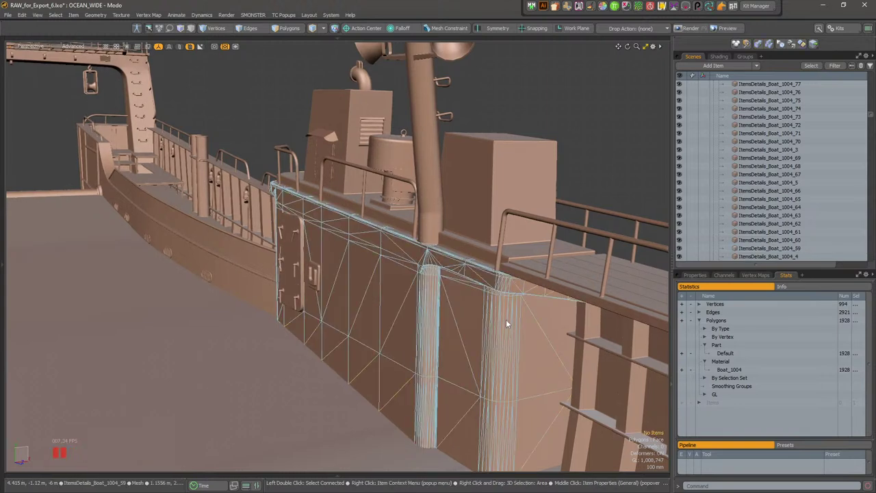
pyautogui.click(506, 319)
pyautogui.keyDown('alt'); pyautogui.moveTo(503, 319); pyautogui.dragTo(502, 300); pyautogui.keyUp('alt')
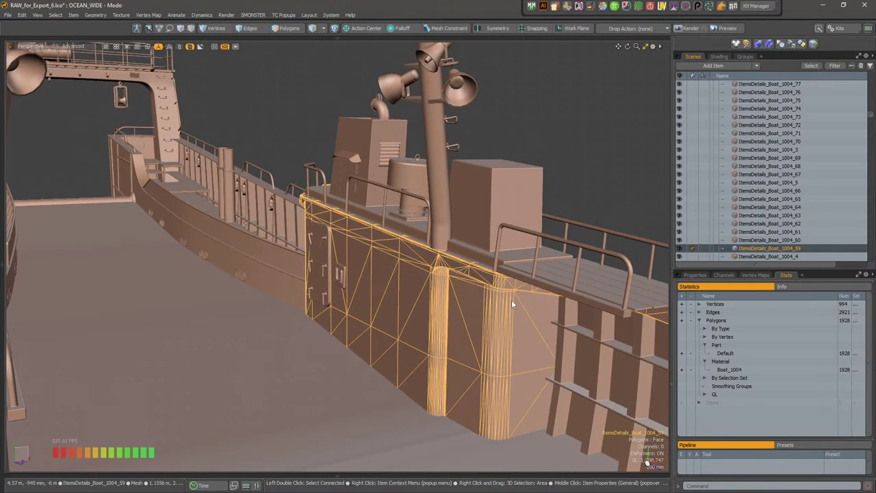
pyautogui.click(606, 168)
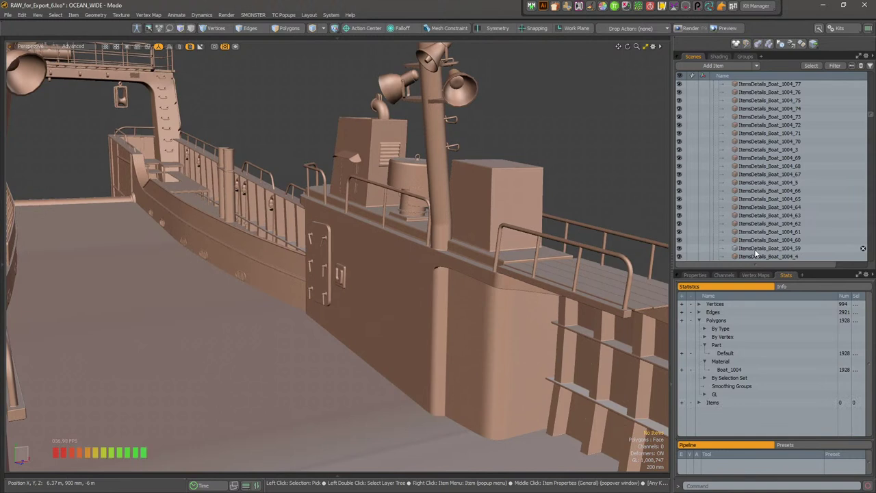
pyautogui.rightClick(756, 249)
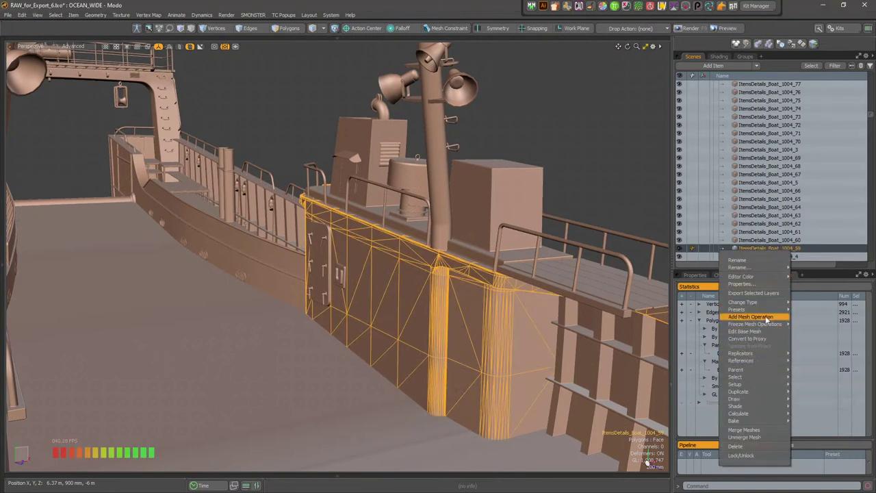
pyautogui.moveTo(767, 324)
pyautogui.moveTo(771, 378)
pyautogui.click(618, 217)
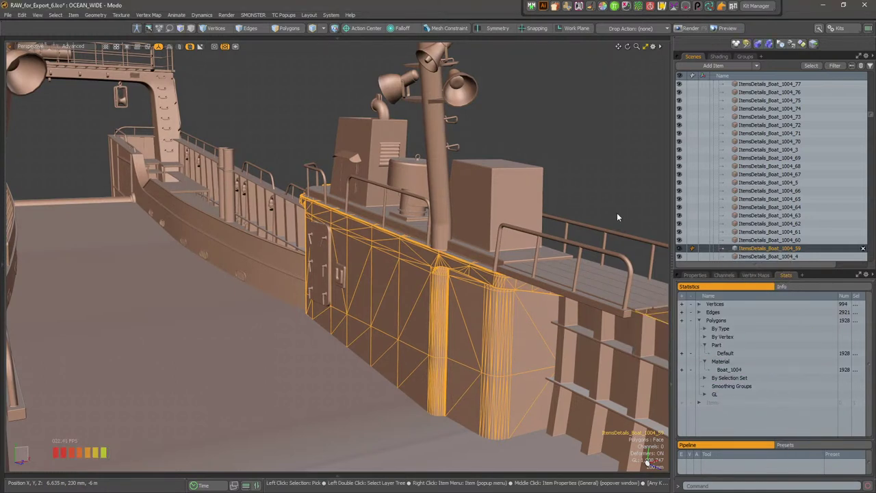
# Select the mast details, the deck box and the converted side wall item in turn to compare static and editable meshes
pyautogui.click(616, 217)
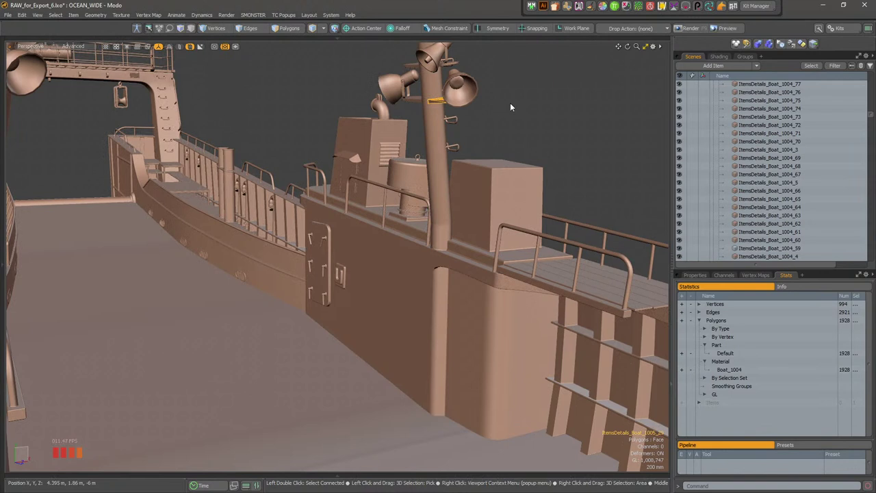
pyautogui.click(460, 89)
pyautogui.click(484, 181)
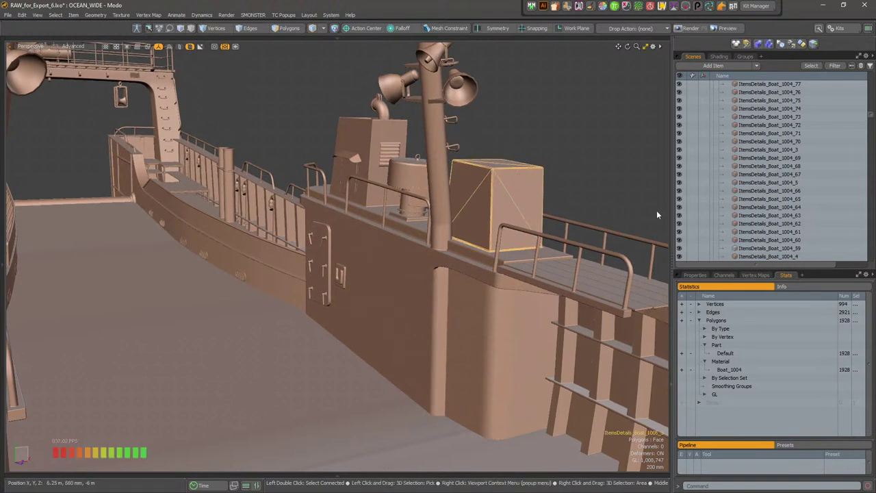
pyautogui.click(796, 248)
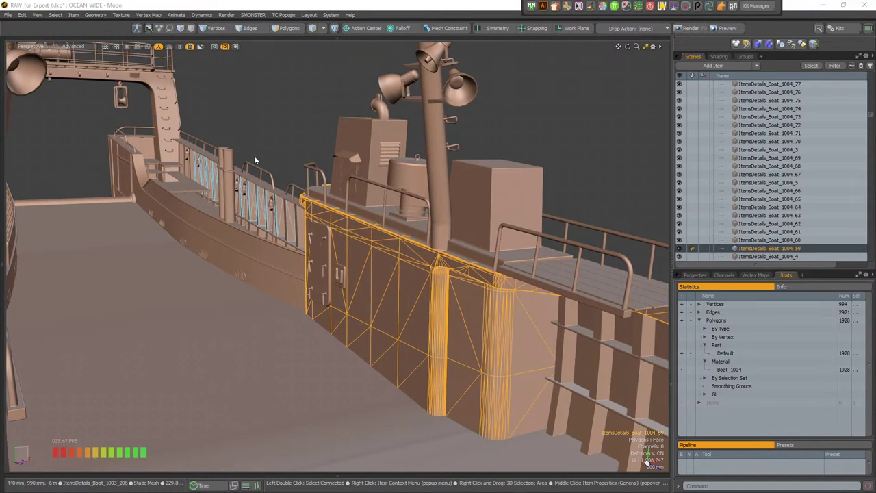
# Examine the ribs and wall around the opposite end of the deck housing, and select item ItemsDetails_Boat_1004_69
pyautogui.keyDown('alt'); pyautogui.moveTo(501, 169); pyautogui.dragTo(269, 251); pyautogui.keyUp('alt')
pyautogui.click(266, 251)
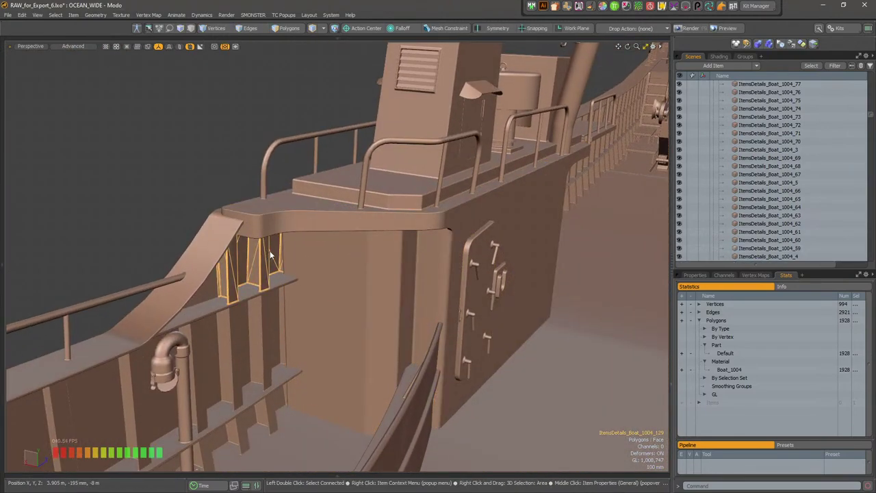
pyautogui.click(478, 262)
pyautogui.click(280, 119)
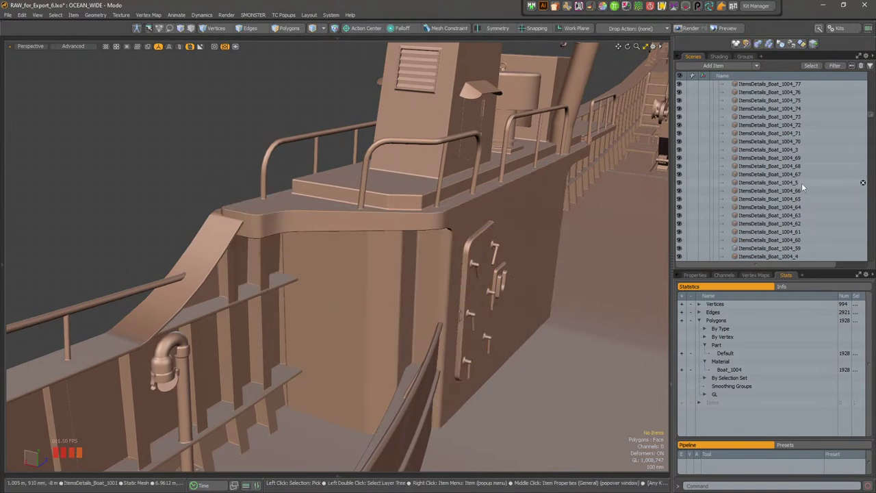
pyautogui.click(797, 159)
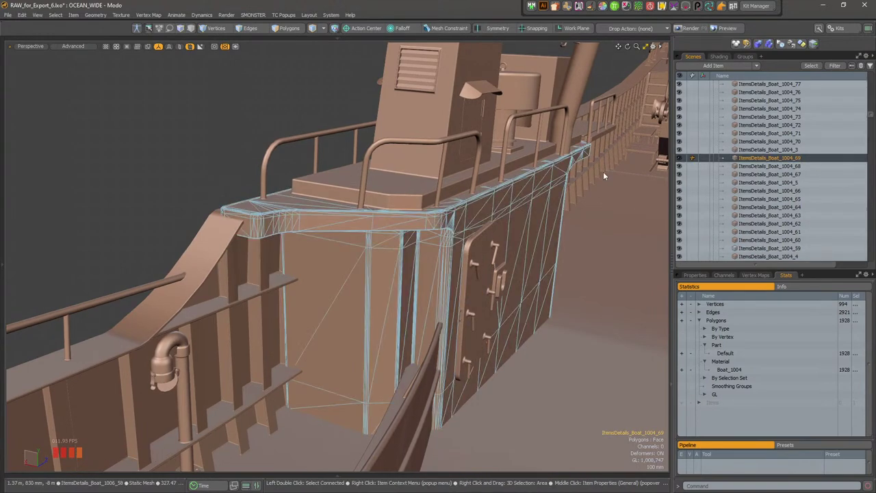
# Close all open scenes
pyautogui.click(8, 15)
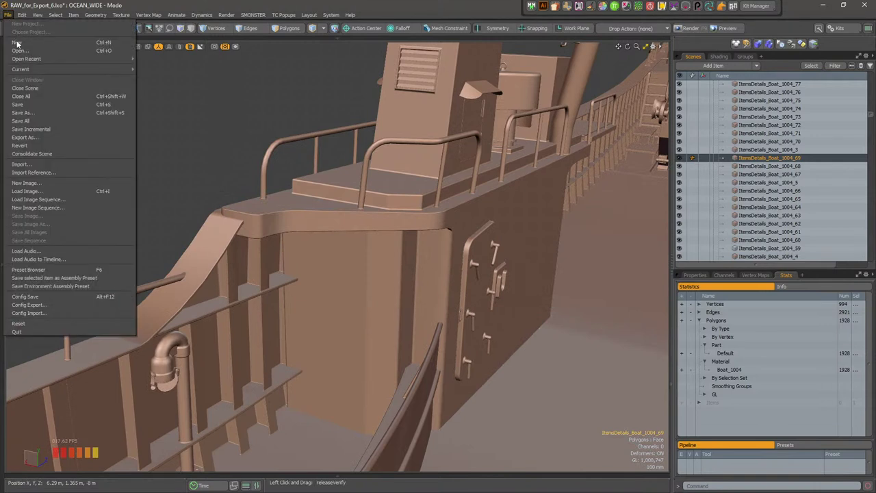
pyautogui.click(51, 95)
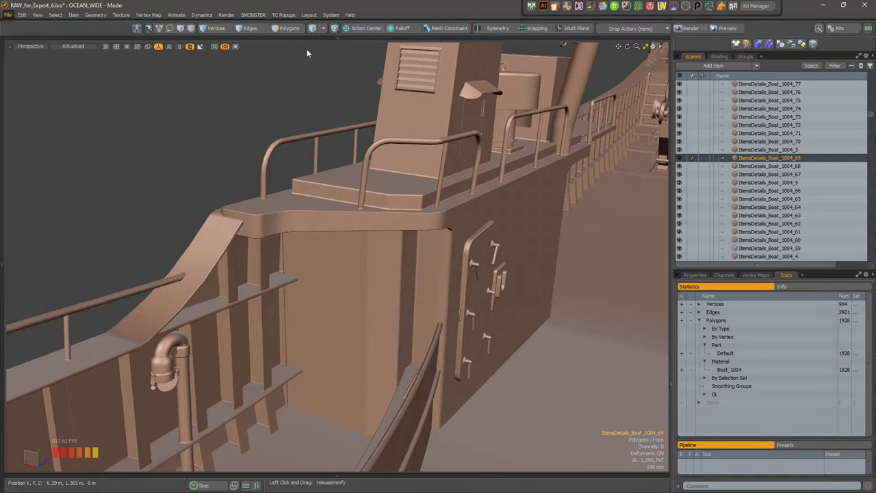
# Open the Gumroad page of the SMONSTER Training Kit
pyautogui.click(335, 17)
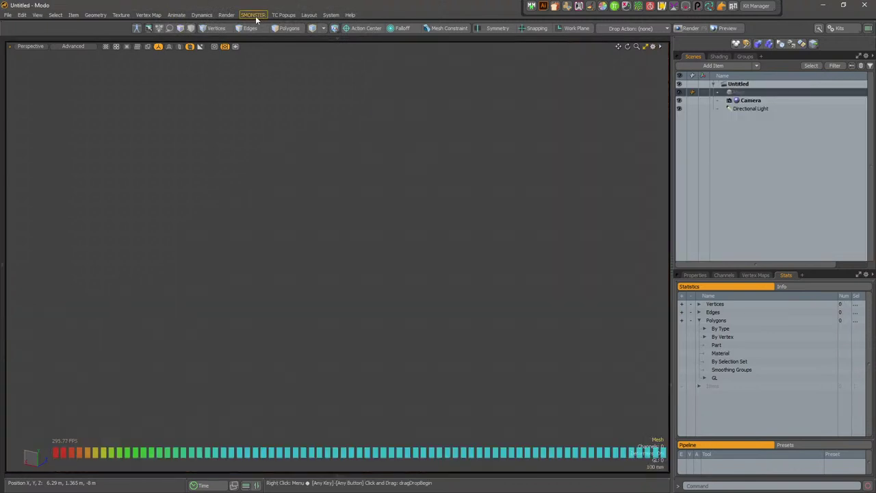
pyautogui.click(254, 15)
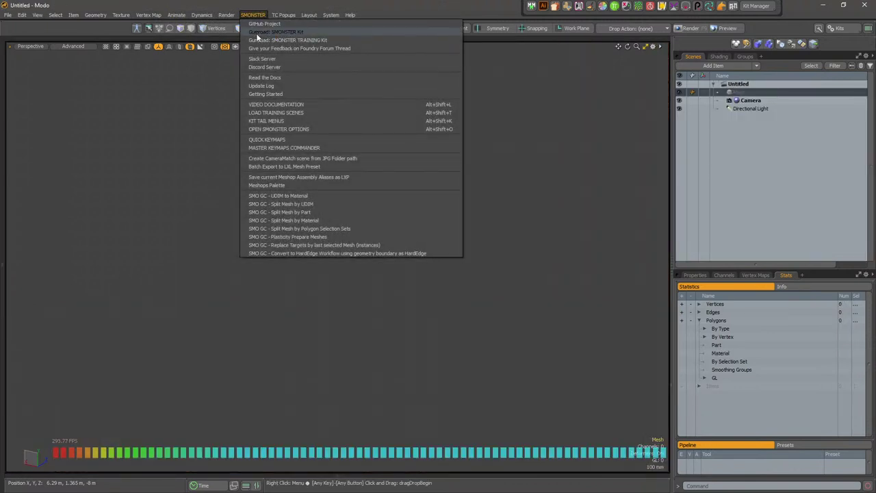
pyautogui.click(257, 39)
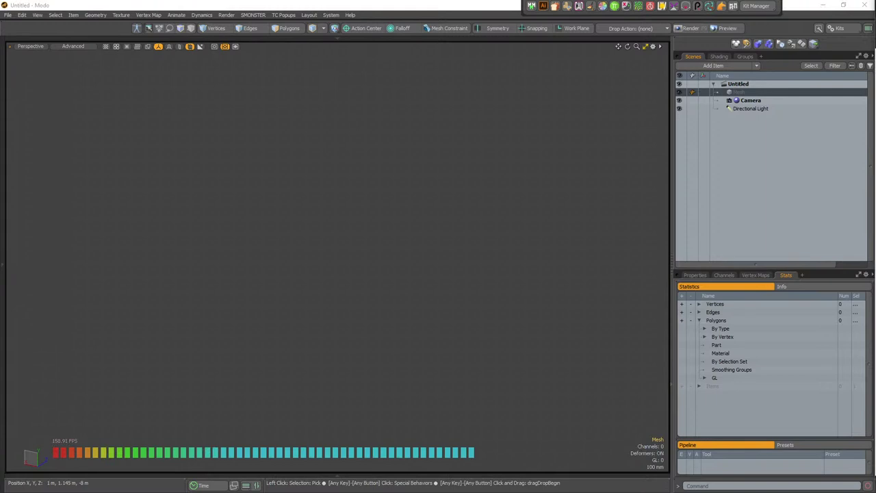
# Open the SMONSTER training scenes list and load the Game Content scene "Edge Boundary Project and Fuse"
pyautogui.click(253, 14)
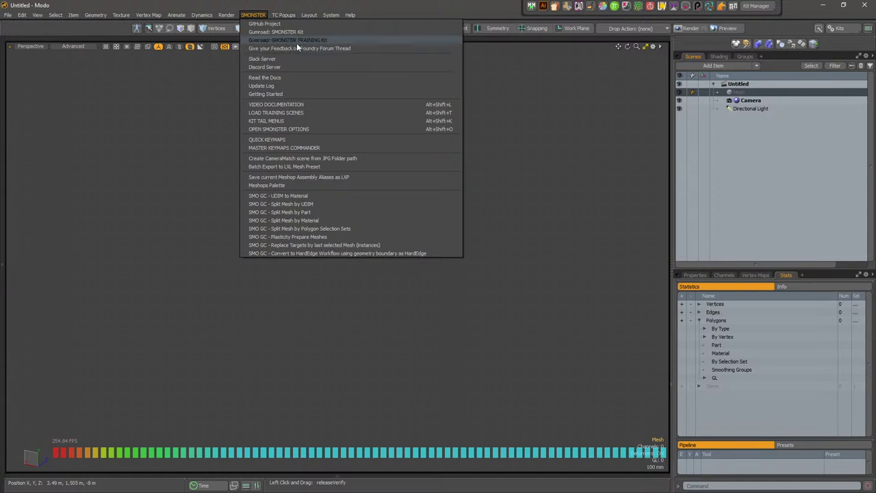
pyautogui.click(301, 112)
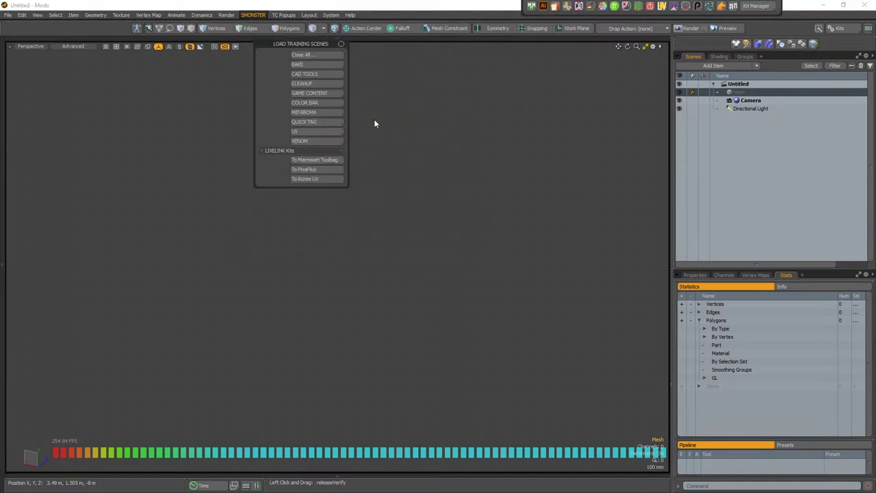
pyautogui.moveTo(349, 49); pyautogui.dragTo(332, 71)
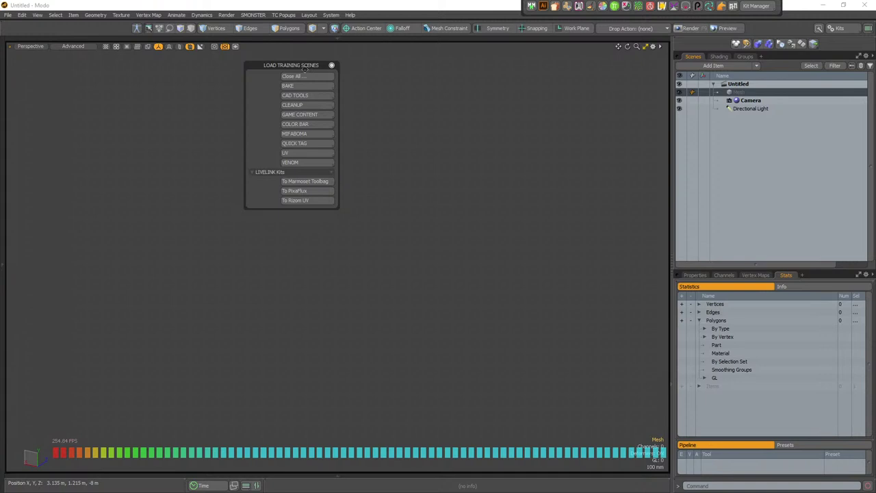
pyautogui.click(318, 114)
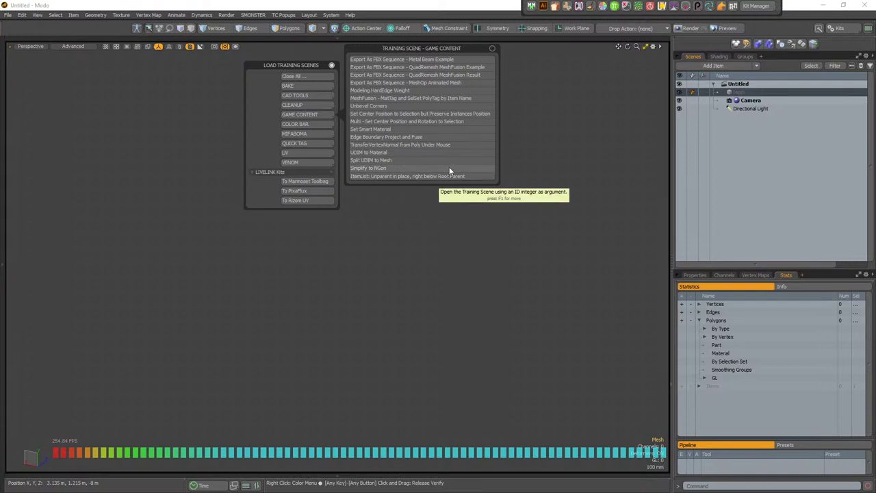
pyautogui.click(464, 138)
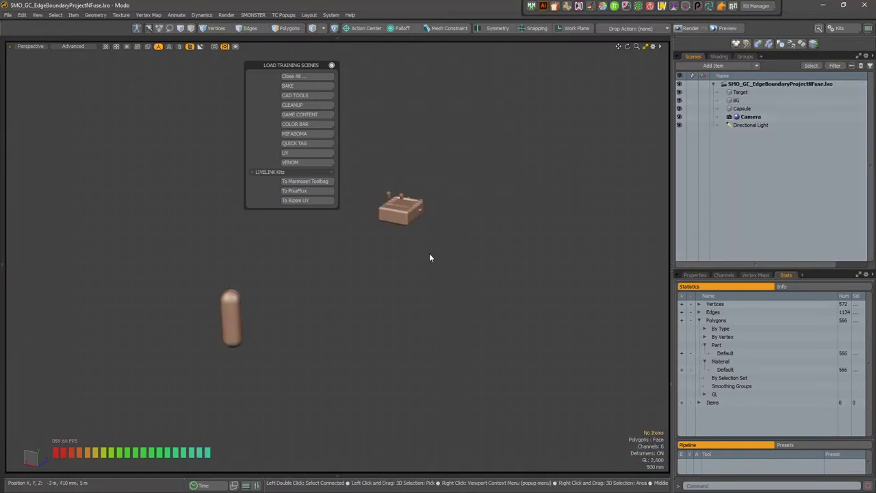
# Inspect the BG box and the open-ended Target cylinders hovering above it from several angles
pyautogui.hotkey('shift', 'a')
pyautogui.keyDown('alt'); pyautogui.moveTo(443, 232); pyautogui.dragTo(360, 236); pyautogui.keyUp('alt')
pyautogui.keyDown('alt'); pyautogui.keyDown('shift'); pyautogui.moveTo(359, 236); pyautogui.dragTo(425, 294); pyautogui.keyUp('shift'); pyautogui.keyUp('alt')
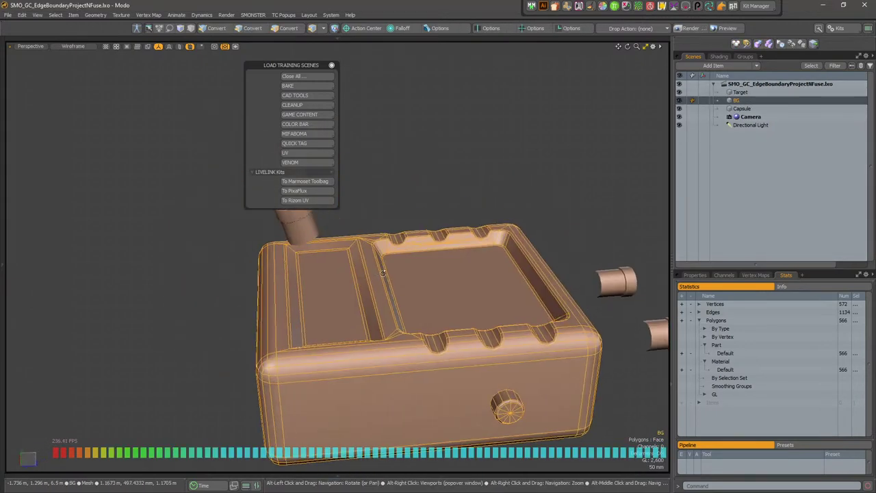
pyautogui.click(300, 229)
pyautogui.keyDown('alt'); pyautogui.moveTo(300, 237); pyautogui.dragTo(325, 297); pyautogui.keyUp('alt')
pyautogui.keyDown('alt'); pyautogui.moveTo(361, 330); pyautogui.dragTo(385, 290); pyautogui.keyUp('alt')
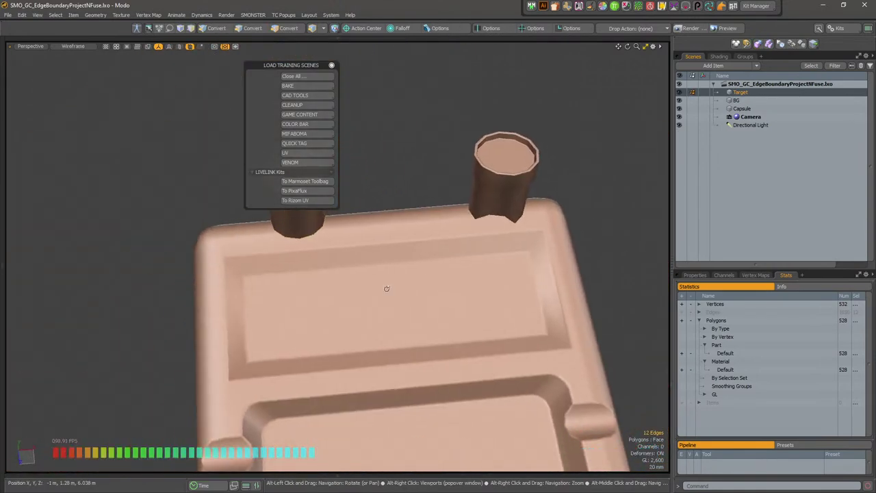
# Show the wireframe overlay and apply Project and Fuse 1 cm to the open boundary edges of the first Target cylinder above the box
pyautogui.hotkey('ctrl', '3')
pyautogui.click(417, 284)
pyautogui.keyDown('alt'); pyautogui.moveTo(322, 298); pyautogui.dragTo(405, 278); pyautogui.keyUp('alt')
pyautogui.press('2')
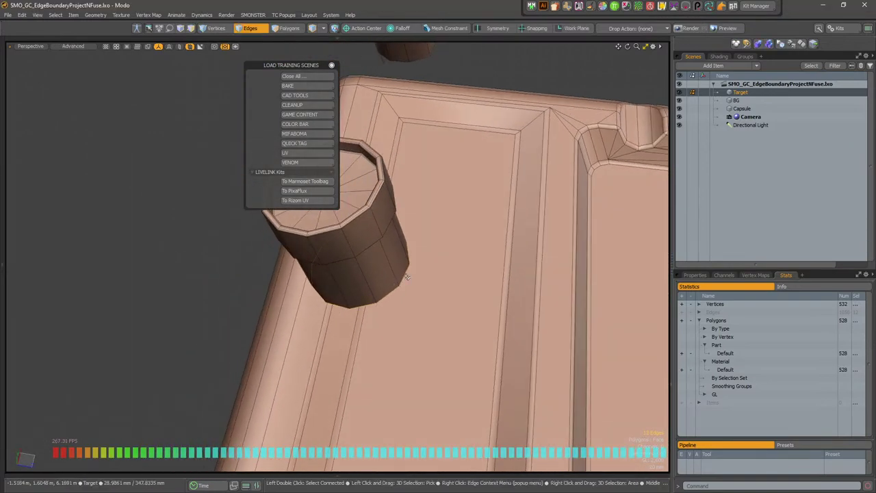
pyautogui.rightClick(406, 276)
pyautogui.moveTo(430, 287)
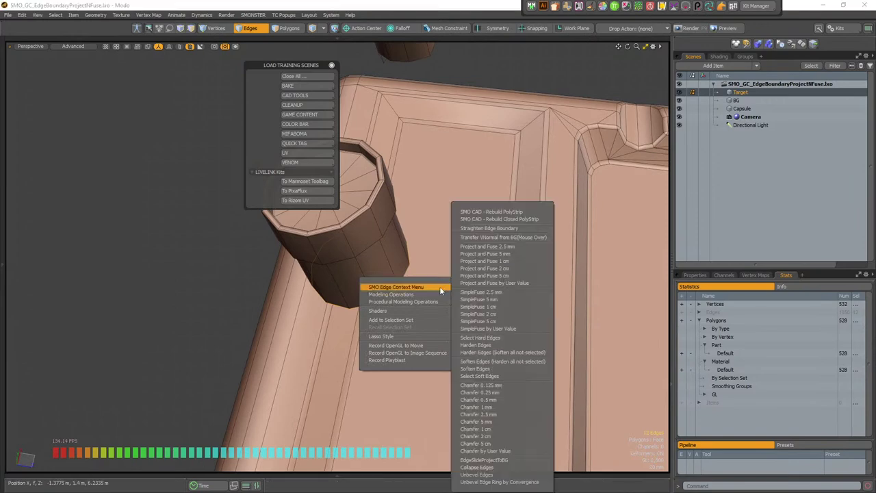
pyautogui.click(485, 260)
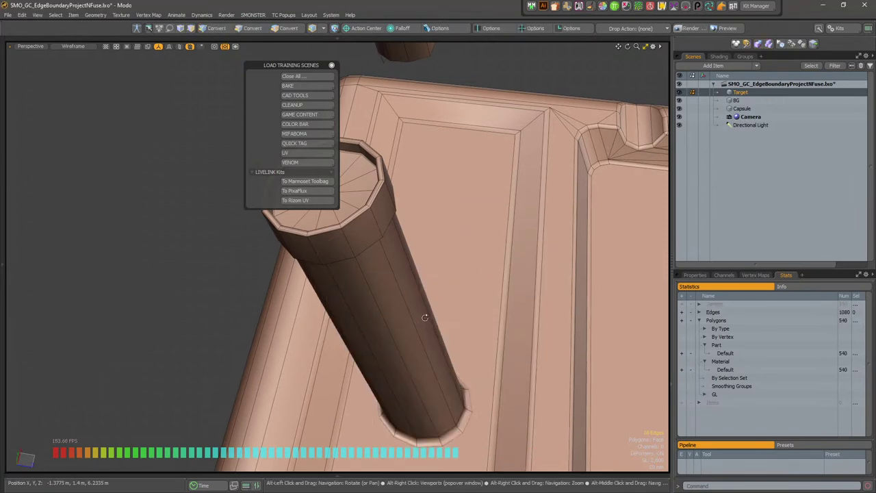
# Select the open boundary loop of the second cylinder above the box and apply Project and Fuse to it
pyautogui.keyDown('alt'); pyautogui.moveTo(466, 310); pyautogui.dragTo(514, 244); pyautogui.keyUp('alt')
pyautogui.doubleClick(413, 194)
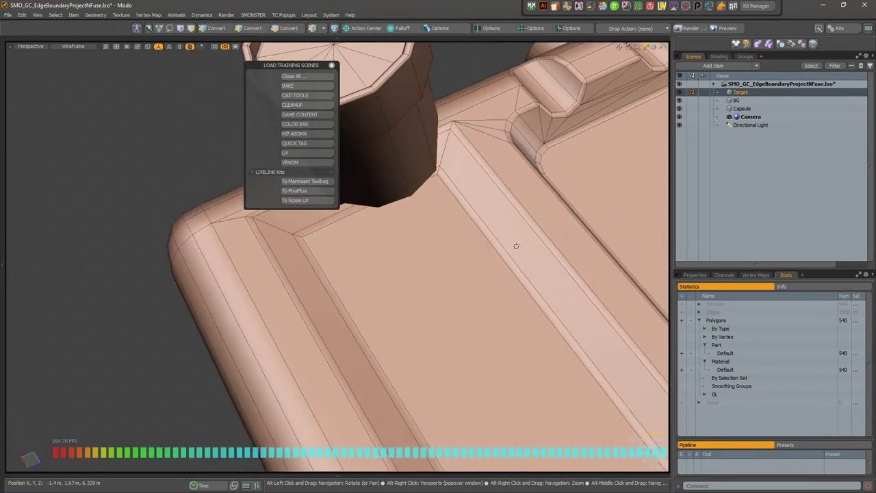
pyautogui.rightClick(392, 203)
pyautogui.moveTo(411, 213)
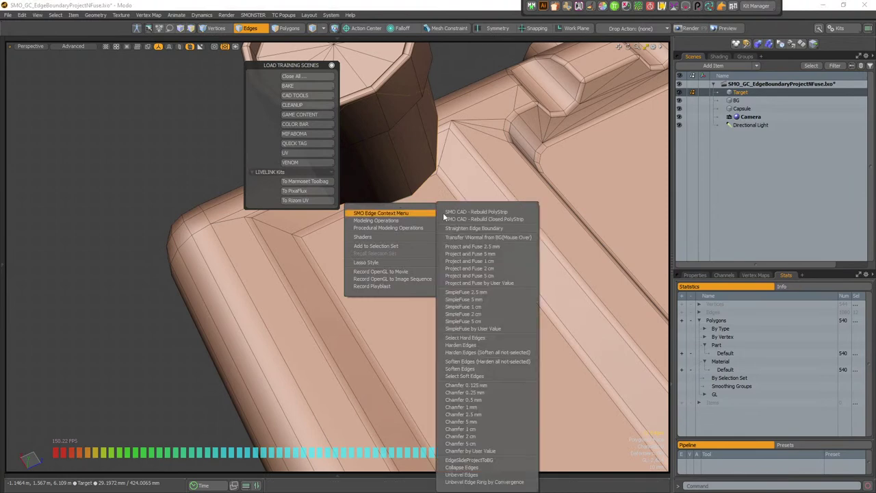
pyautogui.click(462, 273)
pyautogui.keyDown('alt'); pyautogui.moveTo(538, 313); pyautogui.dragTo(477, 293); pyautogui.keyUp('alt')
# Hide the wireframe overlay and clear the selection to view the fused cylinders on the box
pyautogui.hotkey('ctrl', '3')
pyautogui.click(545, 235)
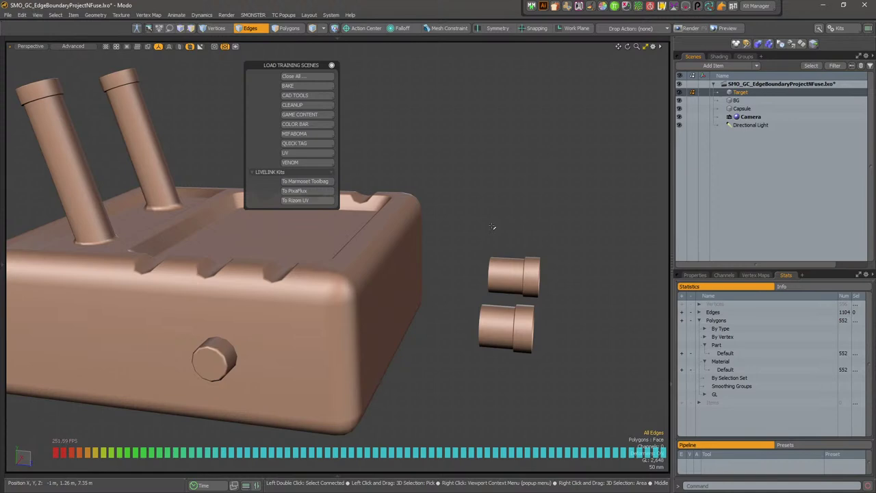
pyautogui.keyDown('alt'); pyautogui.moveTo(424, 288); pyautogui.dragTo(343, 309); pyautogui.keyUp('alt')
pyautogui.scroll(3, 380, 287)
pyautogui.keyDown('alt'); pyautogui.moveTo(380, 287); pyautogui.dragTo(415, 275); pyautogui.keyUp('alt')
pyautogui.click(315, 233)
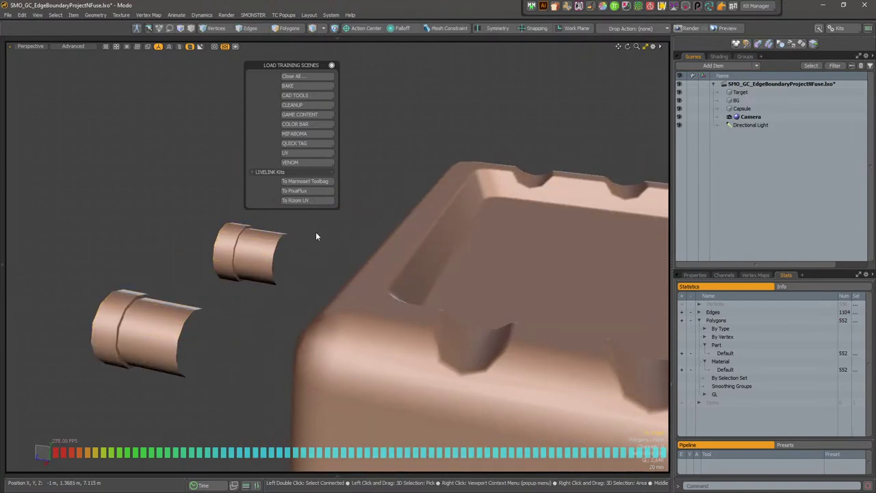
# Select and deselect the Target mesh and inspect its open-ended cylinders beside the box from several angles
pyautogui.click(253, 259)
pyautogui.keyDown('alt'); pyautogui.moveTo(253, 259); pyautogui.dragTo(459, 267); pyautogui.keyUp('alt')
pyautogui.keyDown('alt'); pyautogui.moveTo(384, 268); pyautogui.dragTo(303, 269, button='right'); pyautogui.keyUp('alt')
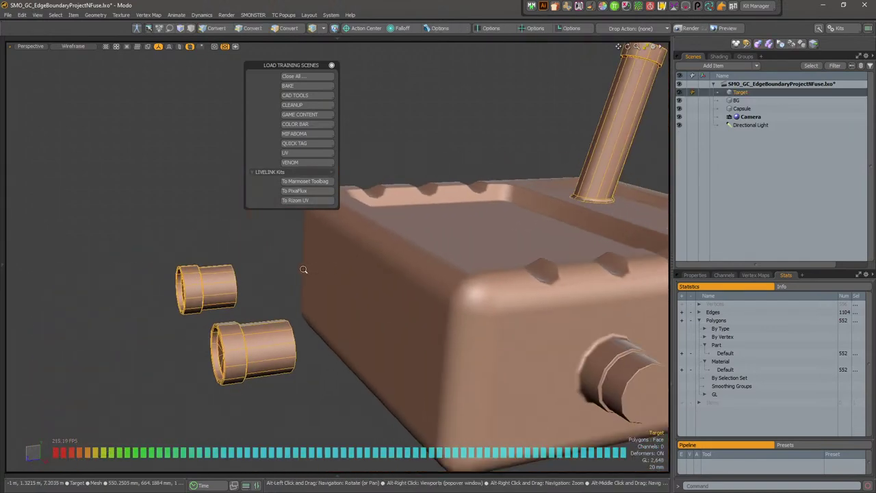
pyautogui.keyDown('alt'); pyautogui.moveTo(304, 269); pyautogui.dragTo(259, 299); pyautogui.keyUp('alt')
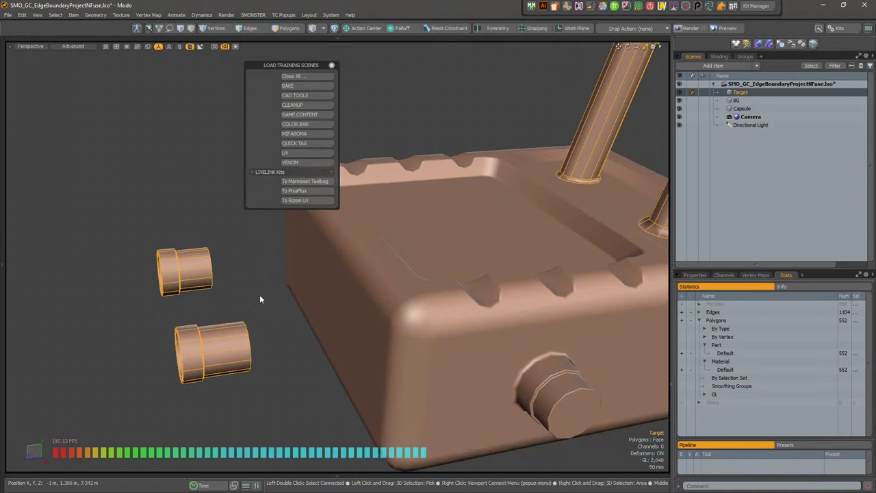
pyautogui.keyDown('alt'); pyautogui.moveTo(221, 276); pyautogui.dragTo(201, 269); pyautogui.keyUp('alt')
pyautogui.click(274, 271)
pyautogui.keyDown('alt'); pyautogui.moveTo(347, 299); pyautogui.dragTo(305, 275); pyautogui.keyUp('alt')
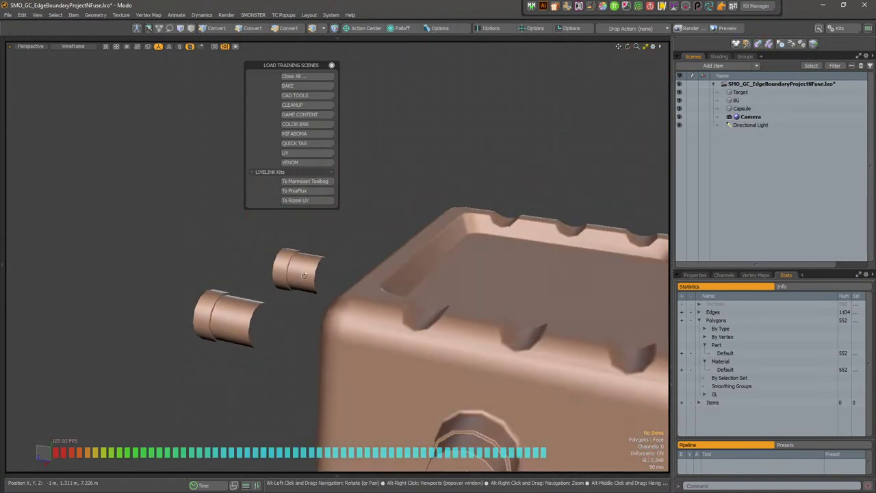
pyautogui.click(308, 276)
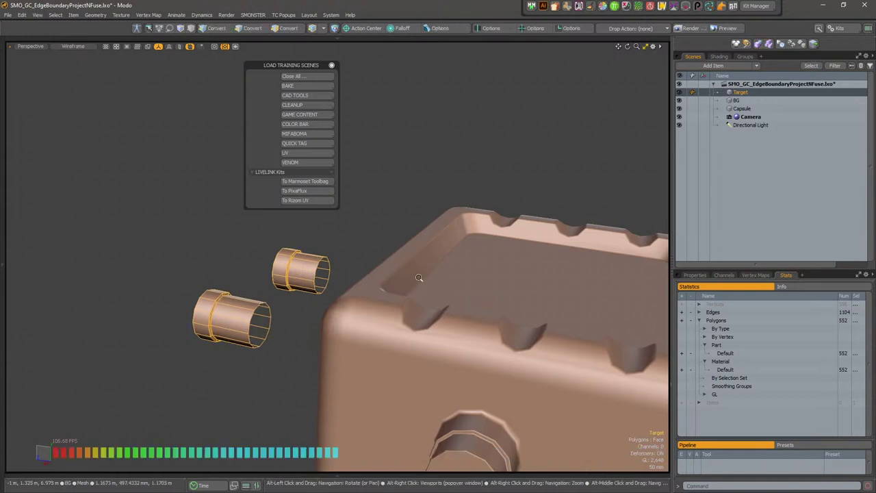
pyautogui.scroll(-5, 420, 277)
pyautogui.keyDown('alt'); pyautogui.moveTo(360, 309); pyautogui.dragTo(428, 284); pyautogui.keyUp('alt')
pyautogui.keyDown('alt'); pyautogui.keyDown('shift'); pyautogui.moveTo(428, 284); pyautogui.dragTo(368, 342); pyautogui.keyUp('shift'); pyautogui.keyUp('alt')
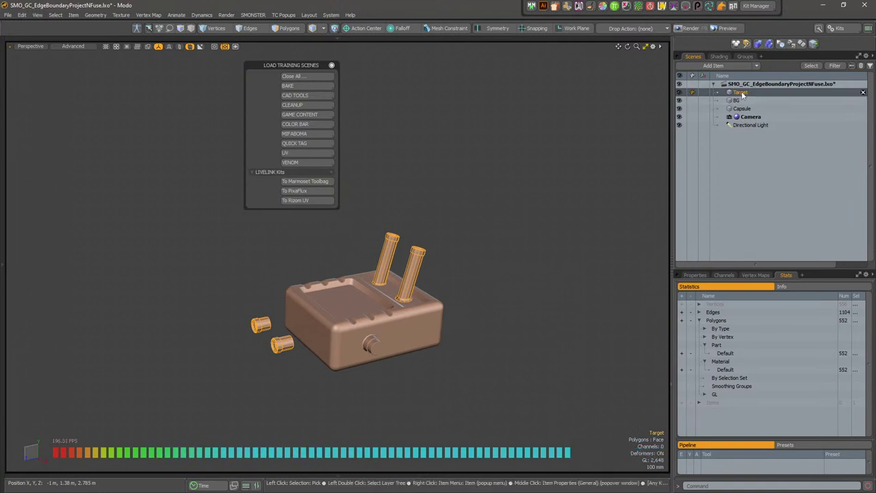
# Open the recent scene "4452K831_316 Stainless Steel Threaded Pipe Fitting.lxo" and make the SMO_GC_EdgeBoundaryProjectNFuse scene visible behind it
pyautogui.click(7, 14)
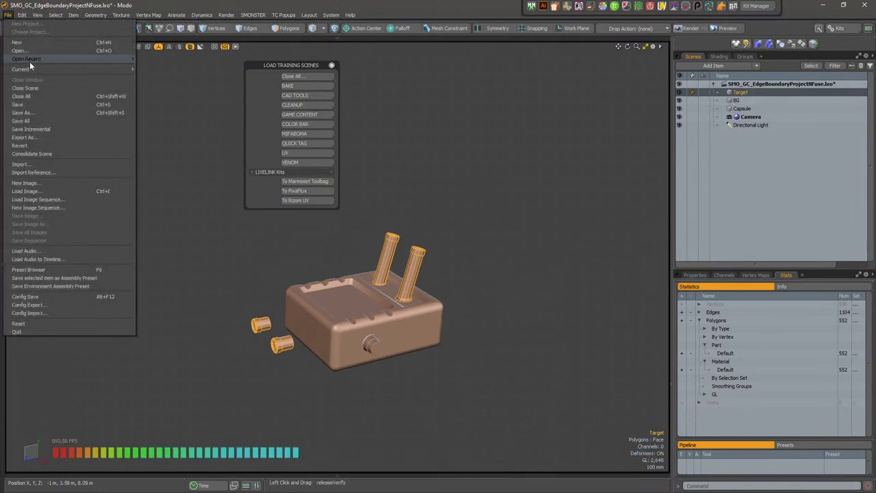
pyautogui.moveTo(51, 58)
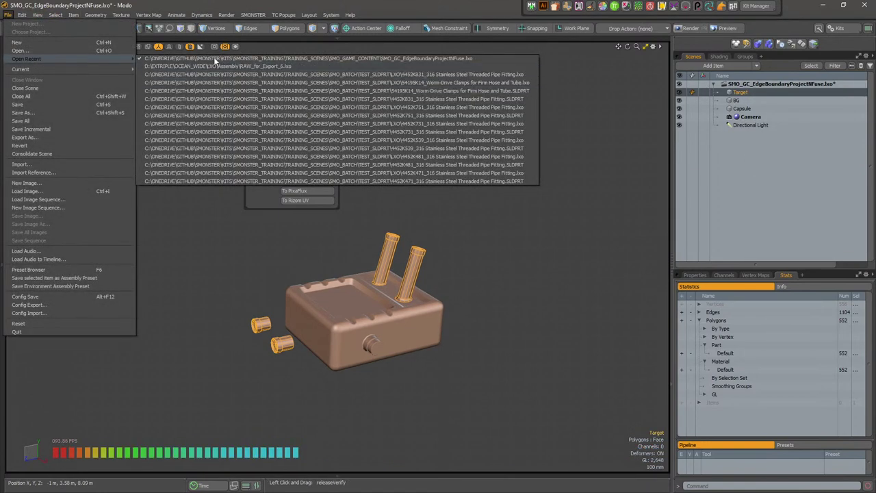
pyautogui.click(494, 75)
pyautogui.click(788, 90)
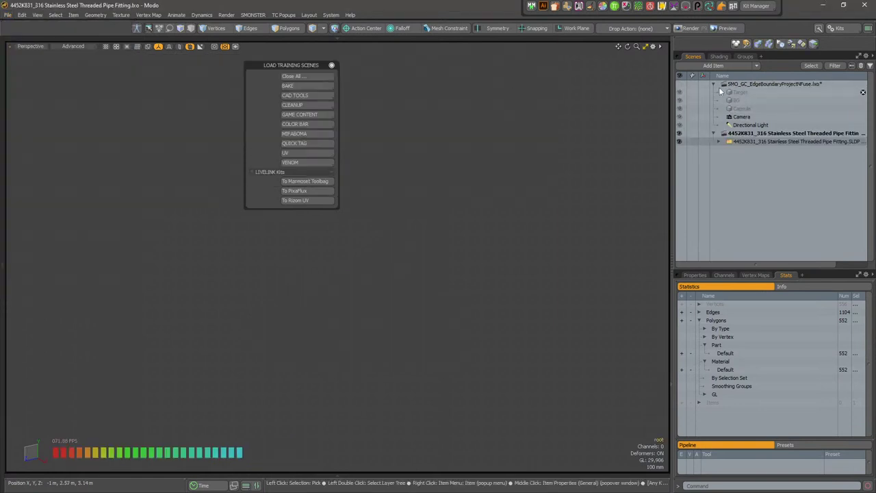
pyautogui.click(679, 84)
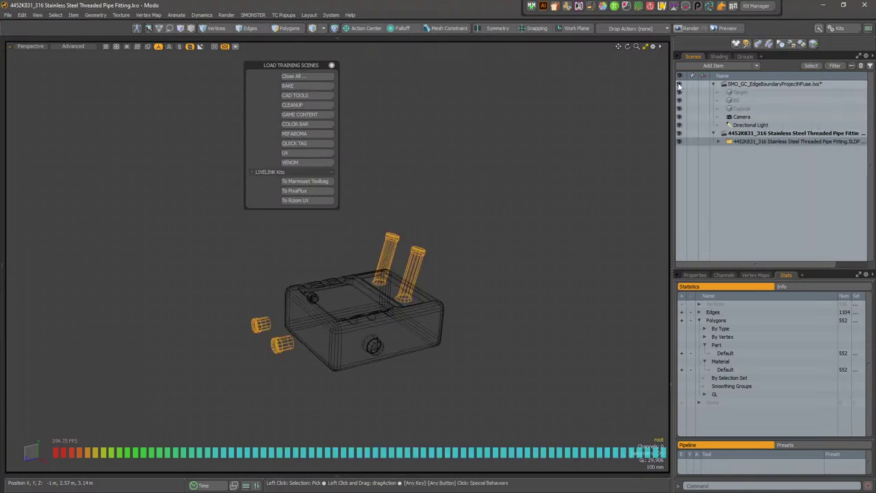
# Expand the pipe fitting's group, select its root mesh and frame it within the background capsule
pyautogui.keyDown('ctrl'); pyautogui.keyDown('alt'); pyautogui.moveTo(432, 207); pyautogui.dragTo(377, 291); pyautogui.keyUp('alt'); pyautogui.keyUp('ctrl')
pyautogui.keyDown('ctrl'); pyautogui.keyDown('alt'); pyautogui.moveTo(376, 291); pyautogui.dragTo(562, 303); pyautogui.keyUp('alt'); pyautogui.keyUp('ctrl')
pyautogui.keyDown('alt'); pyautogui.keyDown('shift'); pyautogui.moveTo(422, 272); pyautogui.dragTo(418, 208); pyautogui.keyUp('shift'); pyautogui.keyUp('alt')
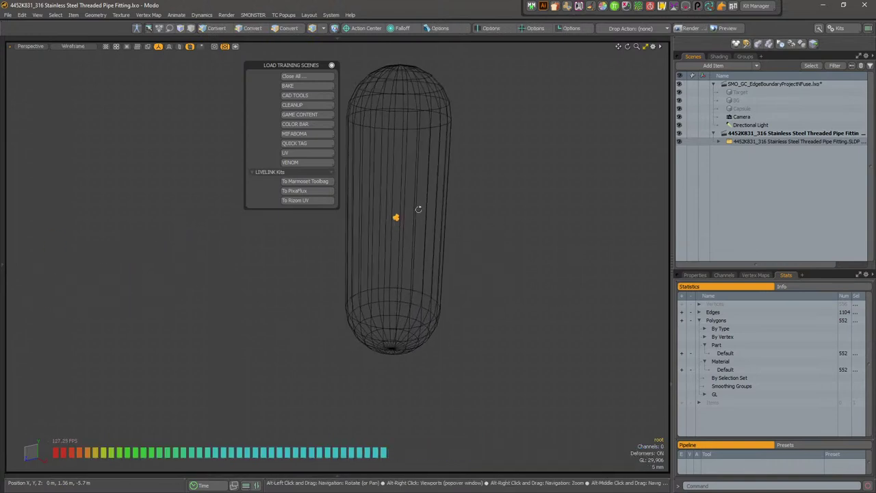
pyautogui.click(718, 142)
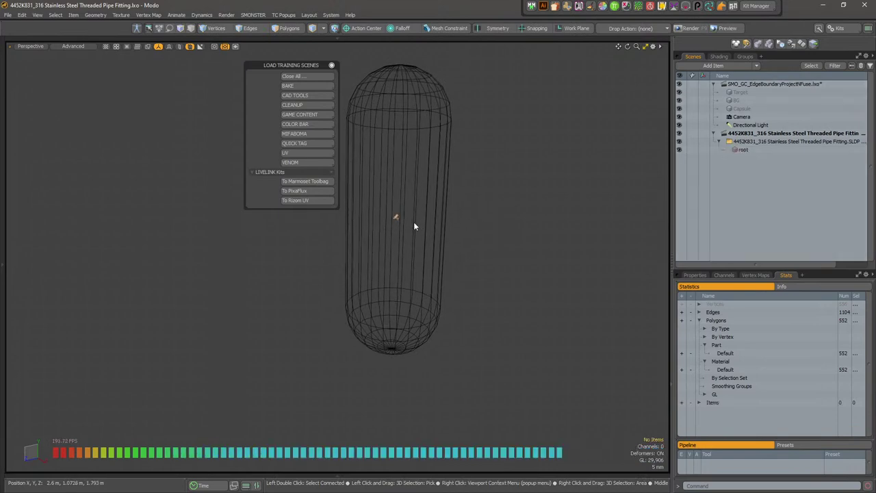
pyautogui.hotkey('shift', 'a')
pyautogui.scroll(-8, 432, 239)
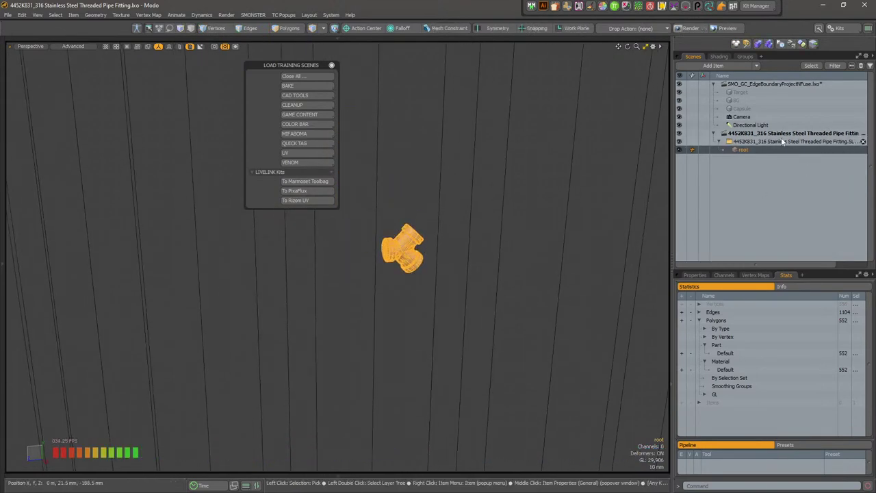
# Examine the wireframe box, cylinders and capsule of the background scene and clear the selection
pyautogui.keyDown('alt'); pyautogui.moveTo(524, 283); pyautogui.dragTo(292, 260); pyautogui.keyUp('alt')
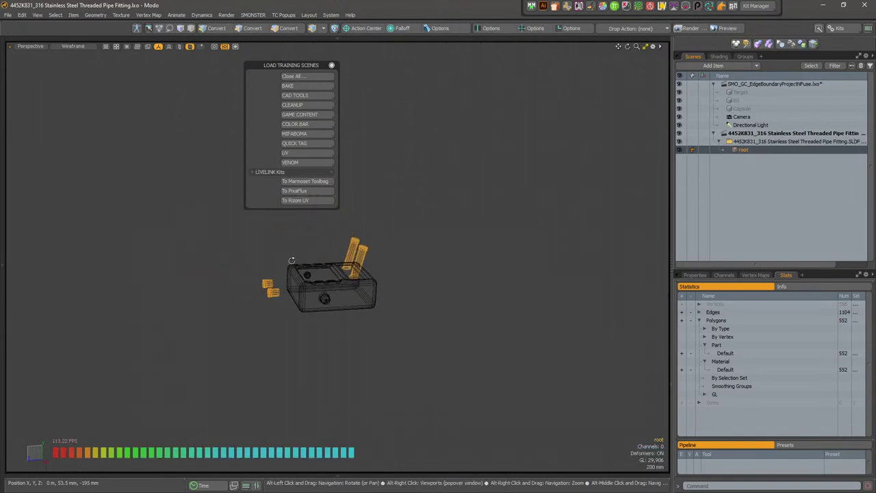
pyautogui.scroll(5, 292, 260)
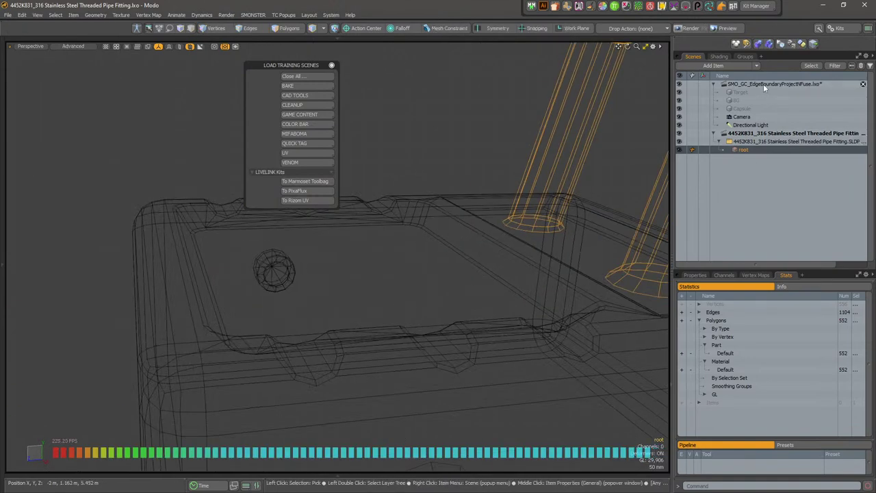
pyautogui.scroll(-5, 607, 204)
pyautogui.keyDown('alt'); pyautogui.moveTo(575, 253); pyautogui.dragTo(445, 302); pyautogui.keyUp('alt')
pyautogui.scroll(4, 471, 284)
pyautogui.click(466, 248)
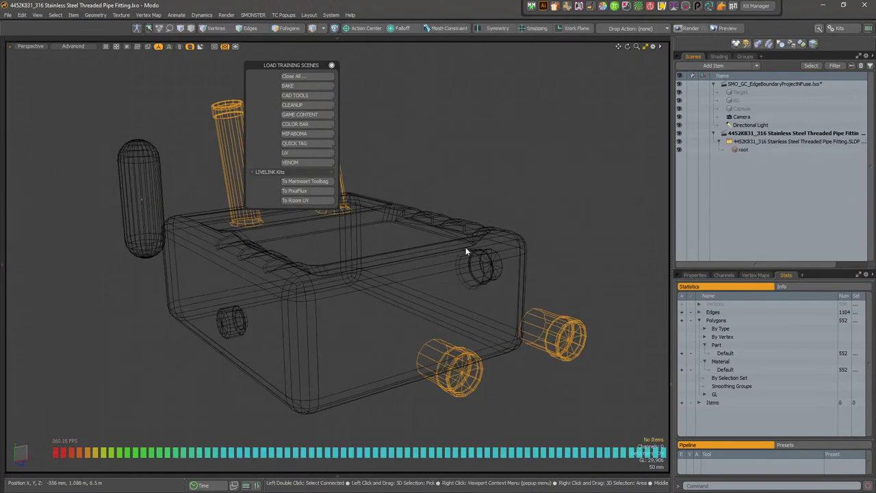
# Close the Load Training Scenes window and display both scenes with Texture shading
pyautogui.keyDown('alt'); pyautogui.moveTo(466, 248); pyautogui.dragTo(478, 252); pyautogui.keyUp('alt')
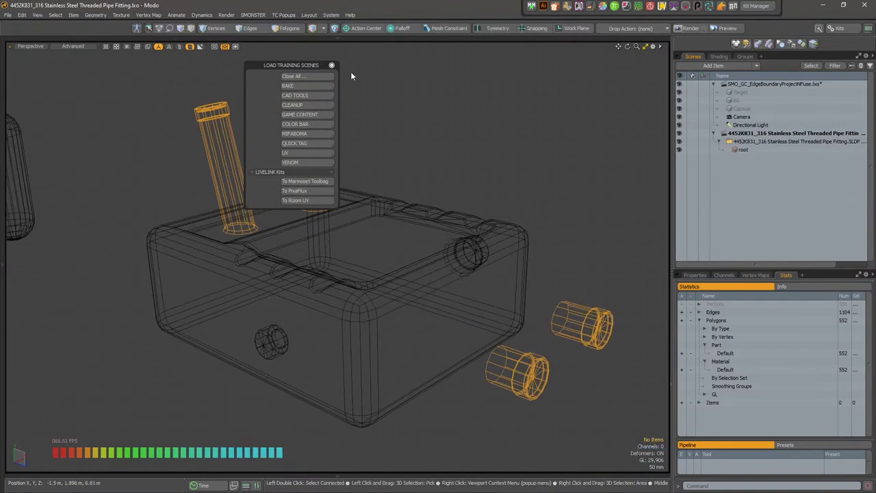
pyautogui.click(331, 65)
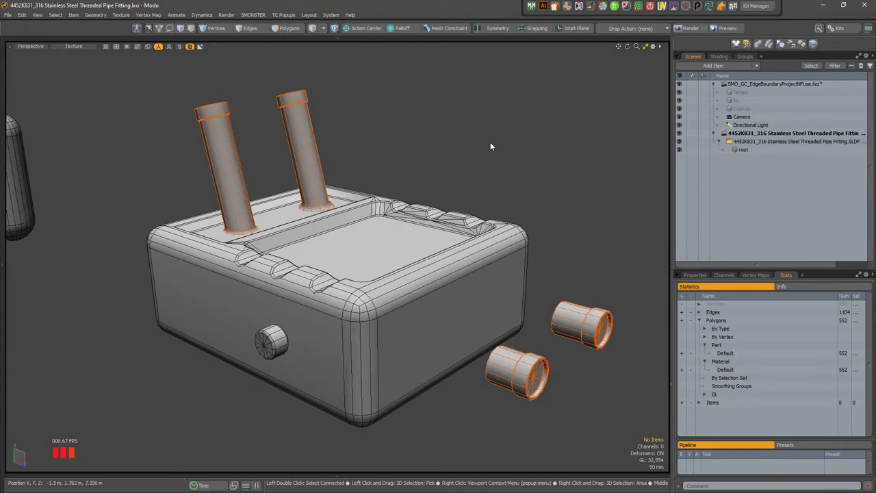
pyautogui.keyDown('alt'); pyautogui.moveTo(490, 141); pyautogui.dragTo(720, 150); pyautogui.keyUp('alt')
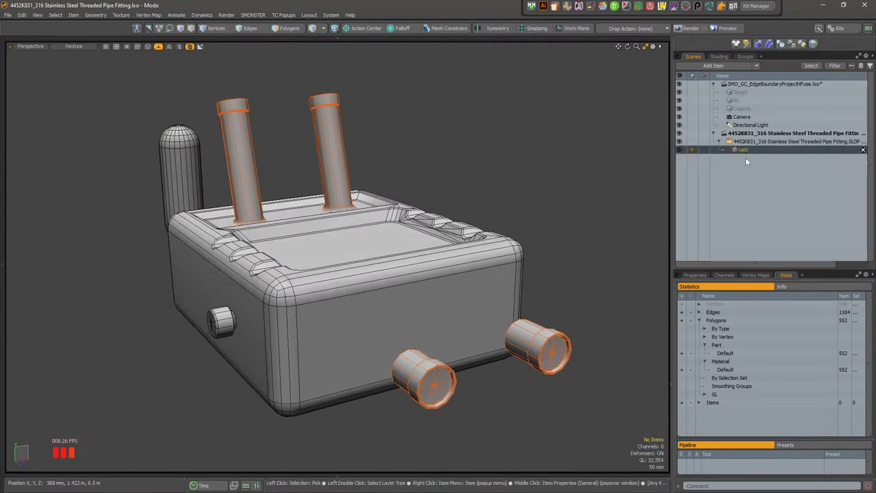
# Move the pipe fitting's parent group item out of the capsule into open space
pyautogui.click(746, 142)
pyautogui.press('w')
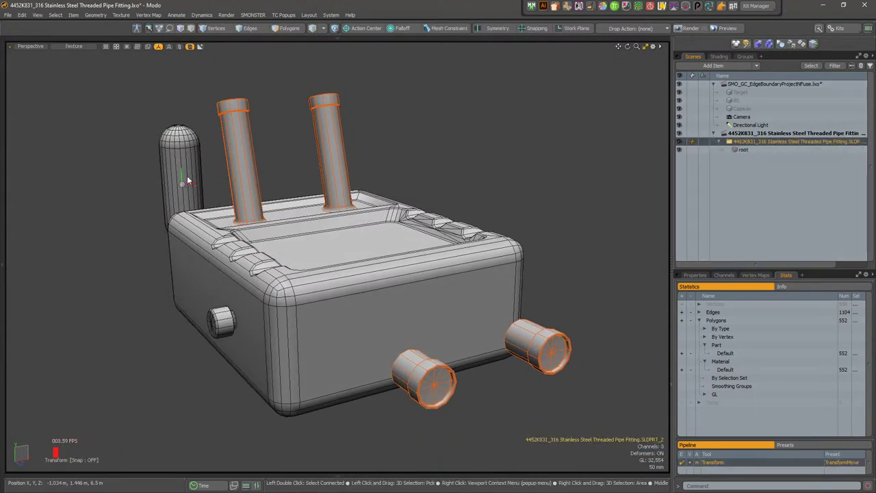
pyautogui.moveTo(187, 180); pyautogui.dragTo(433, 106)
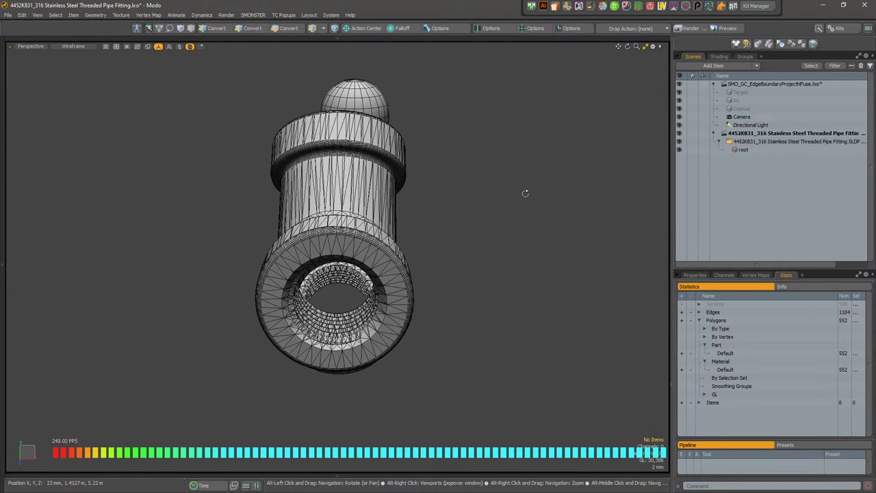
# Turn on the work plane grid display with the box, fitting and capsule in view
pyautogui.keyDown('ctrl'); pyautogui.keyDown('alt'); pyautogui.moveTo(524, 192); pyautogui.dragTo(289, 203); pyautogui.keyUp('alt'); pyautogui.keyUp('ctrl')
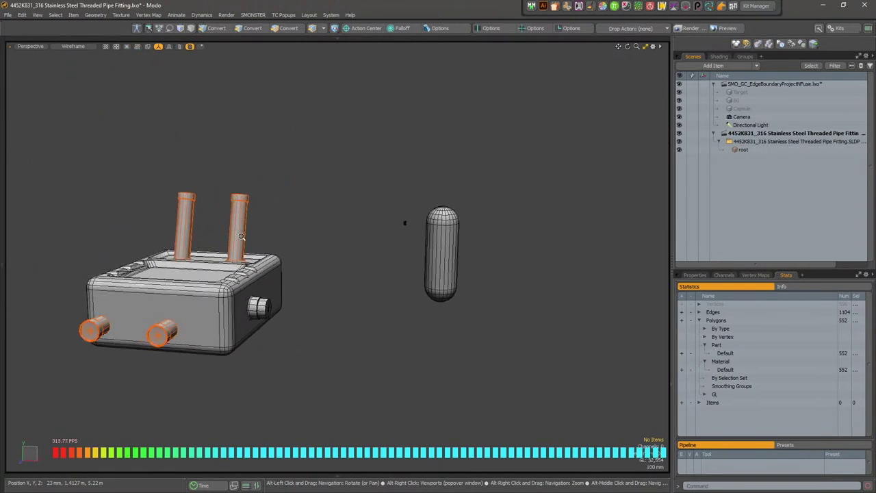
pyautogui.keyDown('alt'); pyautogui.moveTo(370, 276); pyautogui.dragTo(416, 259); pyautogui.keyUp('alt')
pyautogui.keyDown('alt'); pyautogui.moveTo(416, 258); pyautogui.dragTo(450, 243, button='right'); pyautogui.keyUp('alt')
pyautogui.hotkey('ctrl', '3')
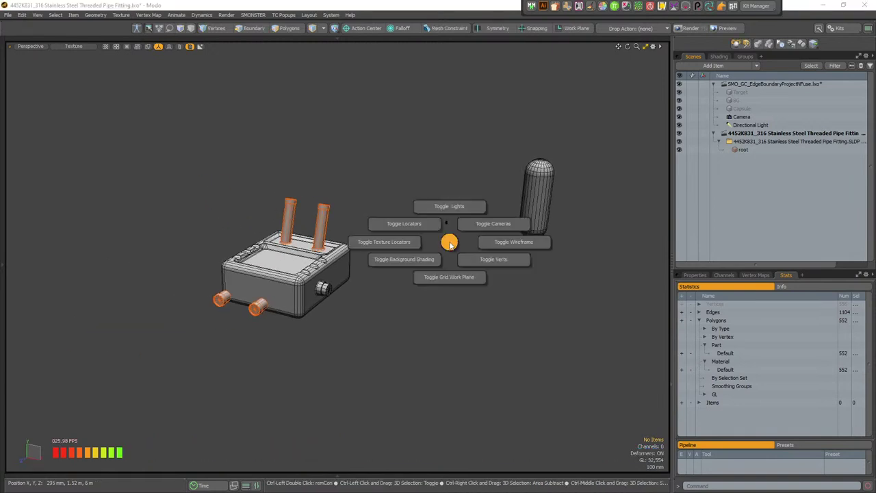
pyautogui.click(450, 280)
# Examine the moved pipe fitting's placement between the box and the capsule from several angles
pyautogui.keyDown('alt'); pyautogui.moveTo(531, 272); pyautogui.dragTo(493, 218, button='right'); pyautogui.keyUp('alt')
pyautogui.keyDown('alt'); pyautogui.moveTo(410, 240); pyautogui.dragTo(375, 228); pyautogui.keyUp('alt')
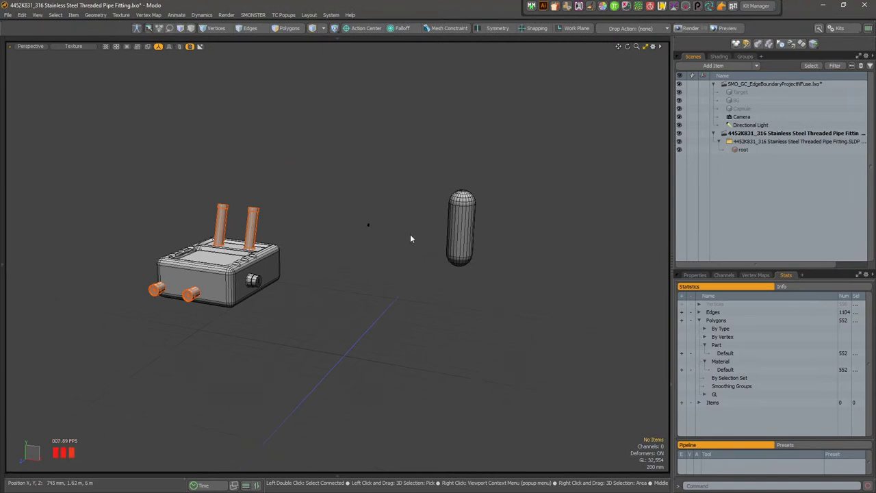
pyautogui.keyDown('alt'); pyautogui.keyDown('shift'); pyautogui.moveTo(468, 206); pyautogui.dragTo(475, 237); pyautogui.keyUp('shift'); pyautogui.keyUp('alt')
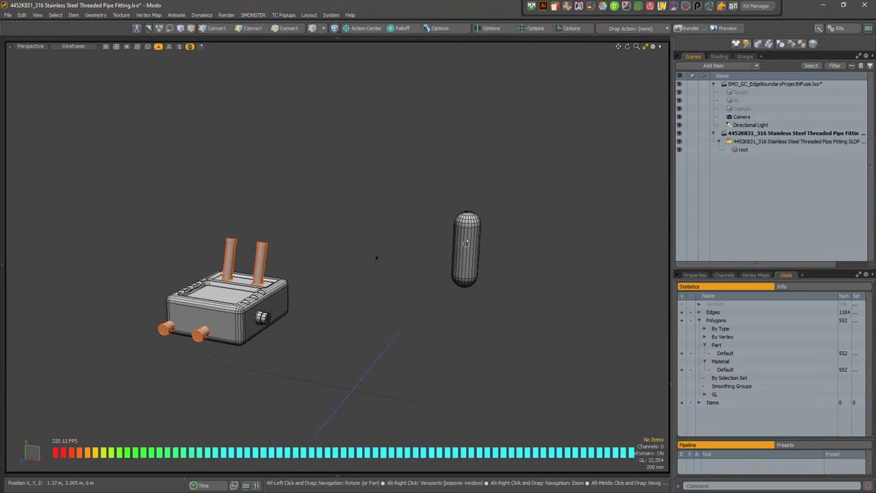
pyautogui.keyDown('alt'); pyautogui.moveTo(419, 245); pyautogui.dragTo(417, 232); pyautogui.keyUp('alt')
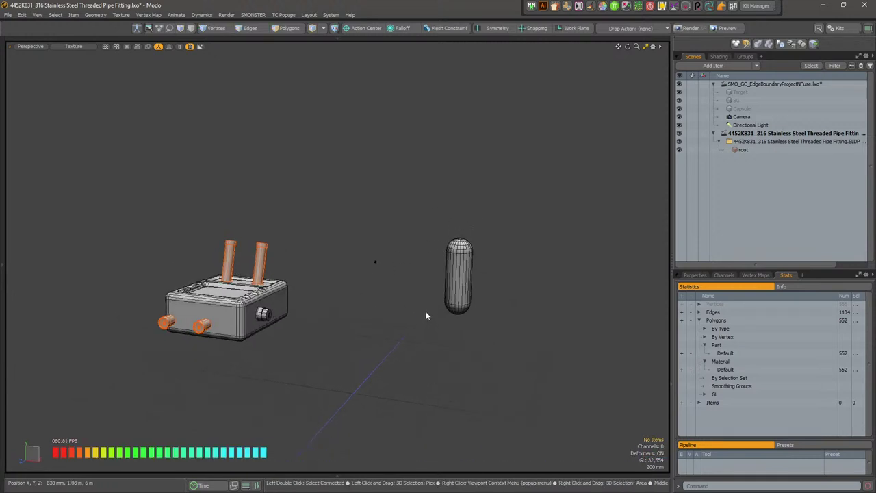
pyautogui.keyDown('alt'); pyautogui.moveTo(425, 312); pyautogui.dragTo(386, 286); pyautogui.keyUp('alt')
pyautogui.keyDown('alt'); pyautogui.moveTo(376, 284); pyautogui.dragTo(382, 283, button='right'); pyautogui.keyUp('alt')
pyautogui.keyDown('alt'); pyautogui.moveTo(382, 283); pyautogui.dragTo(372, 251); pyautogui.keyUp('alt')
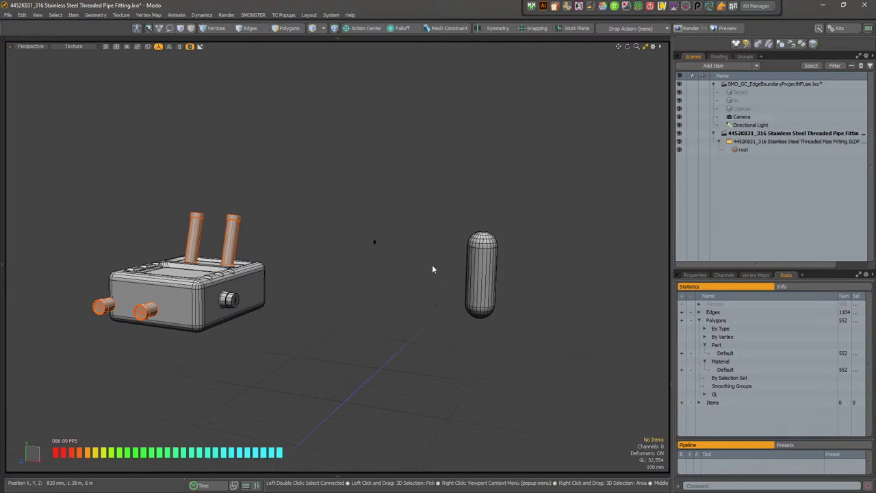
pyautogui.keyDown('alt'); pyautogui.moveTo(432, 264); pyautogui.dragTo(229, 260); pyautogui.keyUp('alt')
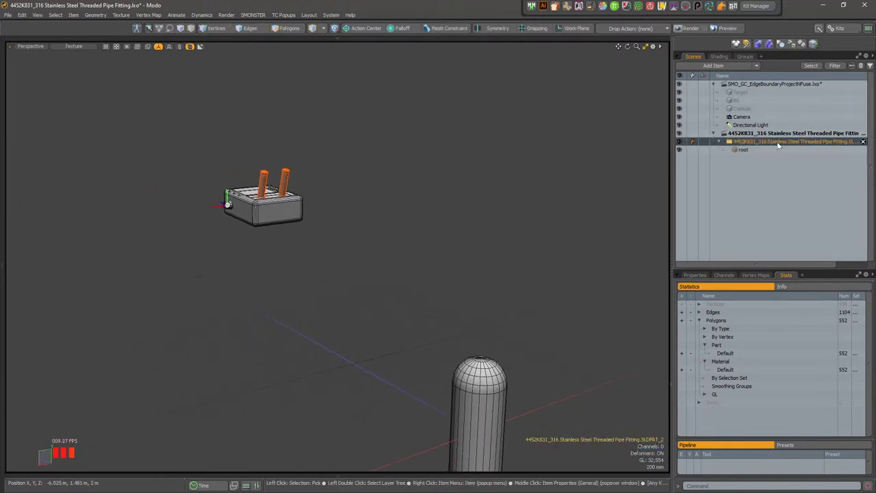
# Select the pipe fitting's root mesh, clear the selection and review the combined scenes around the box
pyautogui.click(777, 150)
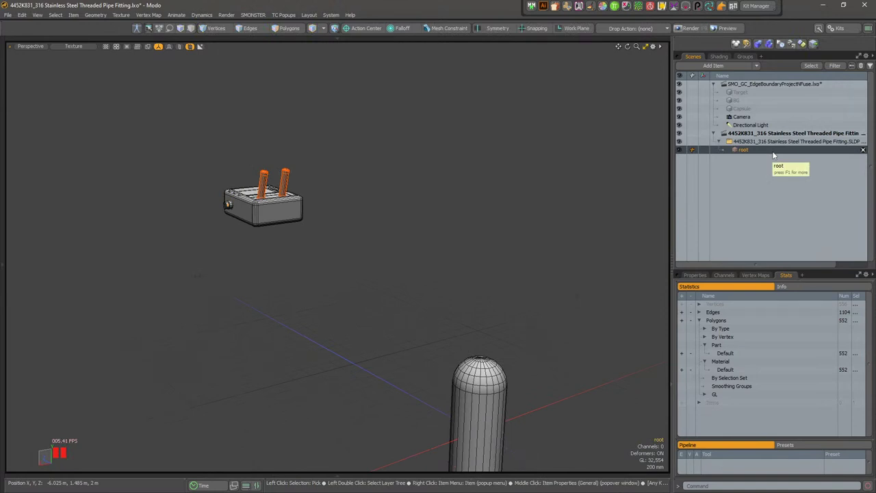
pyautogui.click(476, 273)
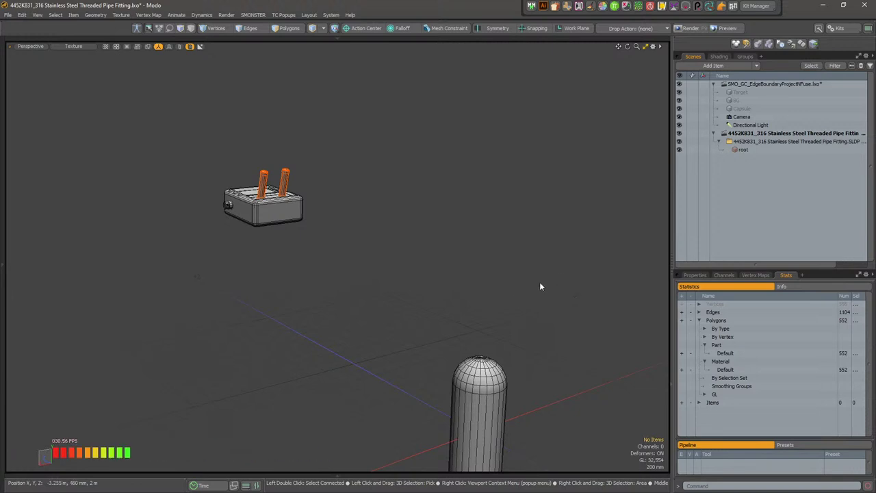
pyautogui.keyDown('alt'); pyautogui.moveTo(502, 301); pyautogui.dragTo(353, 318); pyautogui.keyUp('alt')
pyautogui.keyDown('alt'); pyautogui.moveTo(353, 318); pyautogui.dragTo(486, 259, button='right'); pyautogui.keyUp('alt')
pyautogui.keyDown('alt'); pyautogui.moveTo(488, 258); pyautogui.dragTo(431, 248); pyautogui.keyUp('alt')
pyautogui.keyDown('alt'); pyautogui.moveTo(431, 248); pyautogui.dragTo(374, 253, button='right'); pyautogui.keyUp('alt')
pyautogui.keyDown('alt'); pyautogui.moveTo(374, 253); pyautogui.dragTo(392, 257); pyautogui.keyUp('alt')
pyautogui.keyDown('alt'); pyautogui.moveTo(391, 257); pyautogui.dragTo(395, 291, button='right'); pyautogui.keyUp('alt')
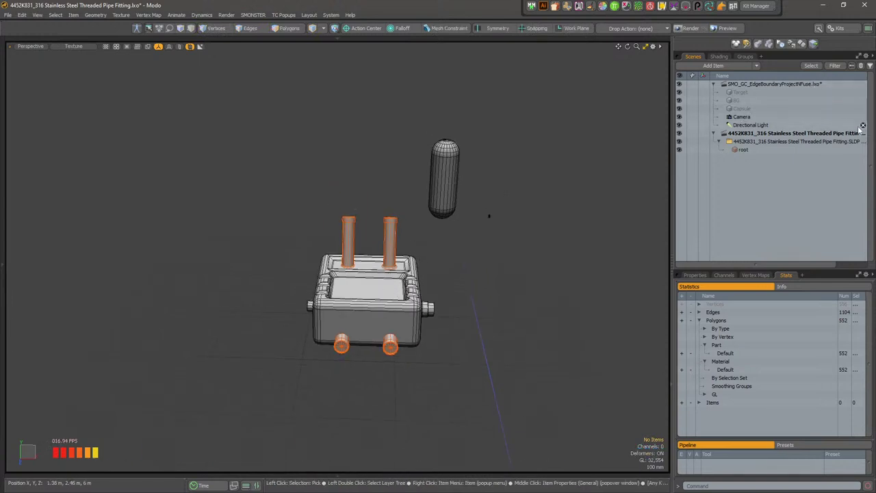
# Activate the SMO_GC_EdgeBoundaryProjectNFuse scene through its Directional Light, and close both it and the pipe fitting scene
pyautogui.click(863, 127)
pyautogui.click(863, 126)
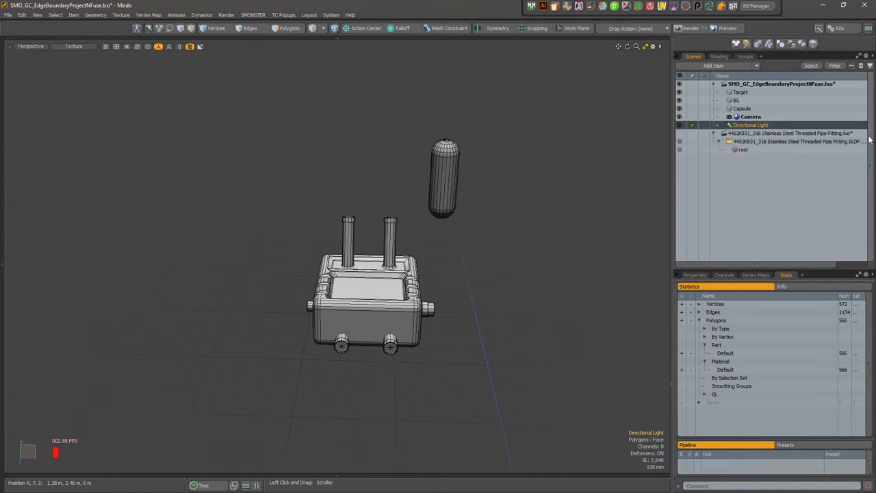
pyautogui.click(861, 84)
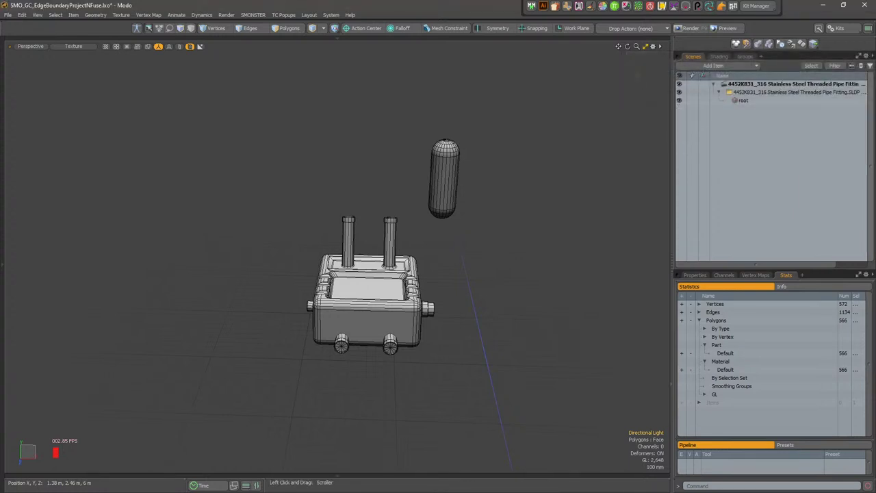
pyautogui.click(864, 85)
pyautogui.click(852, 83)
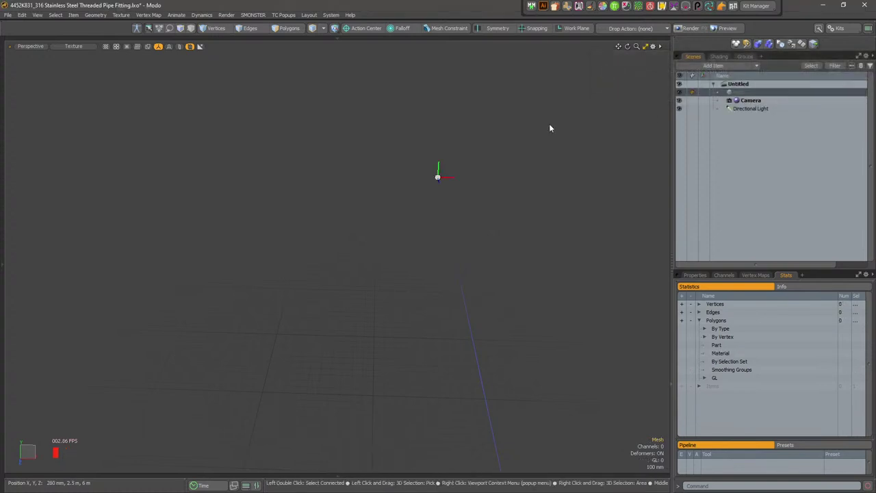
# Load the Edge Boundary Project and Fuse training scene from the SMONSTER Game Content scenes
pyautogui.click(252, 14)
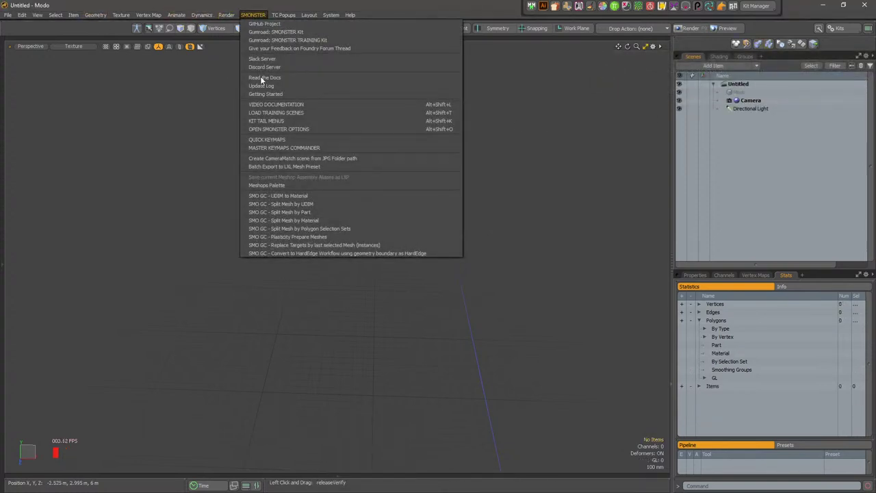
pyautogui.click(334, 113)
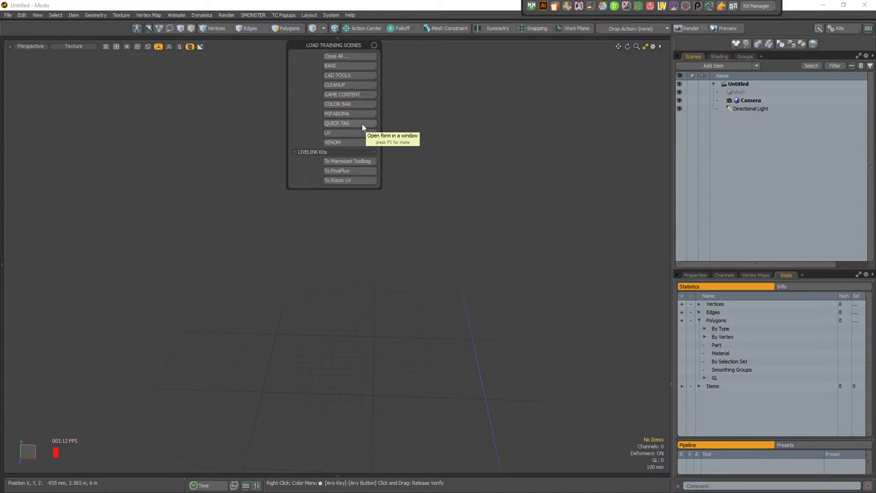
pyautogui.moveTo(362, 46)
pyautogui.mouseDown()
pyautogui.moveTo(365, 54)
pyautogui.moveTo(351, 54)
pyautogui.moveTo(376, 55)
pyautogui.mouseUp()
pyautogui.click(364, 52)
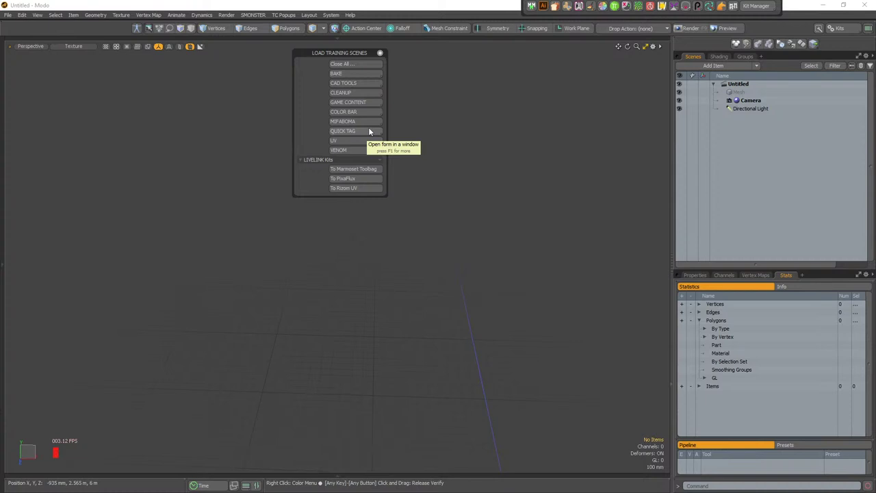
pyautogui.moveTo(375, 65); pyautogui.dragTo(388, 79)
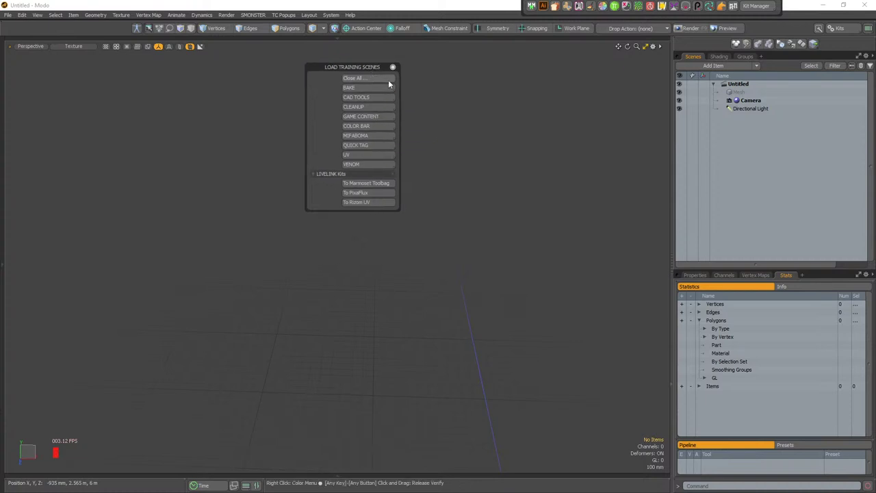
pyautogui.click(384, 117)
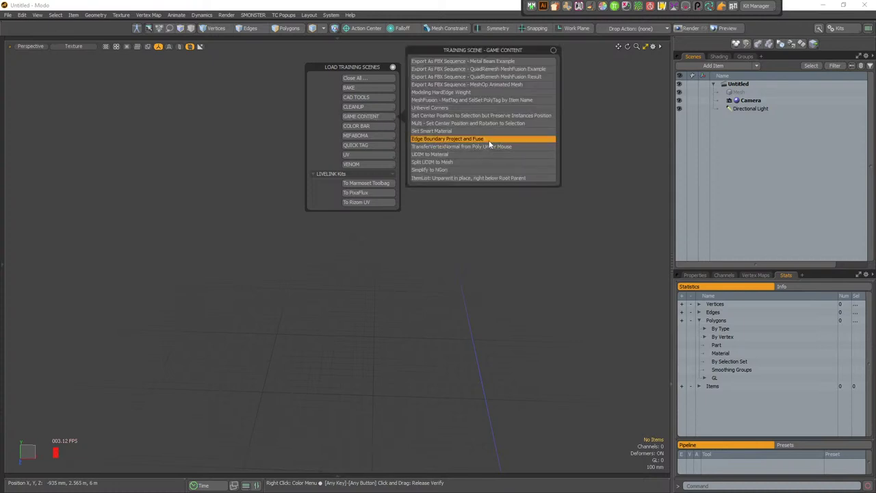
pyautogui.click(489, 141)
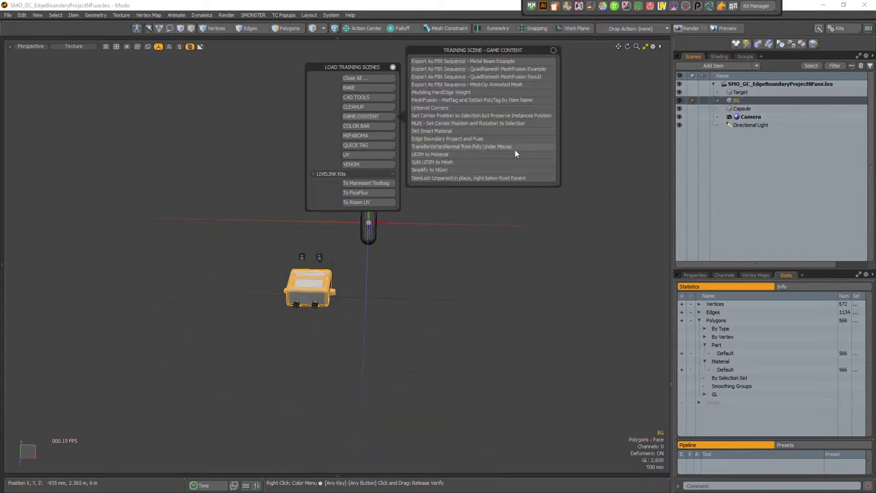
# Load the MIFABOMA RadialArray training scene and close the training scene palettes
pyautogui.click(378, 137)
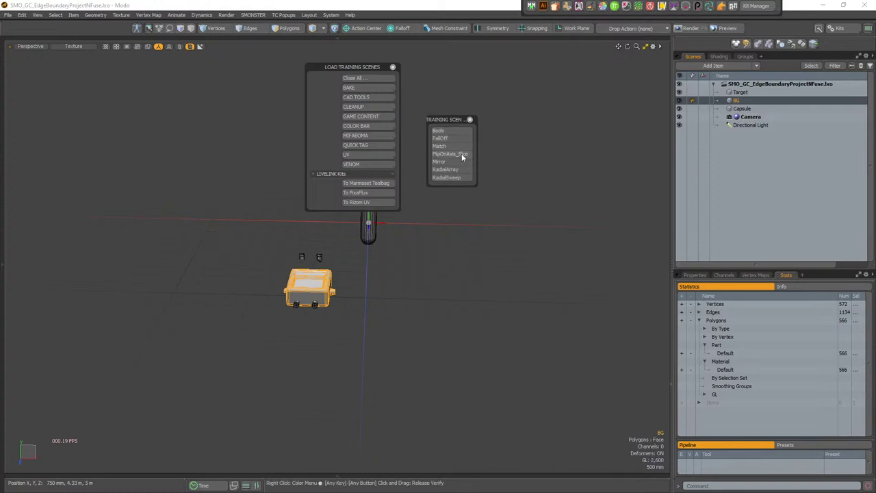
pyautogui.click(393, 68)
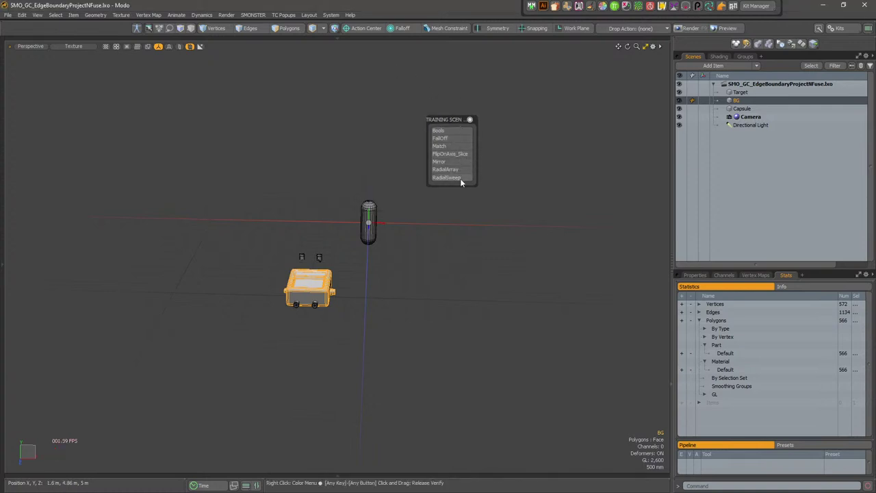
pyautogui.click(457, 170)
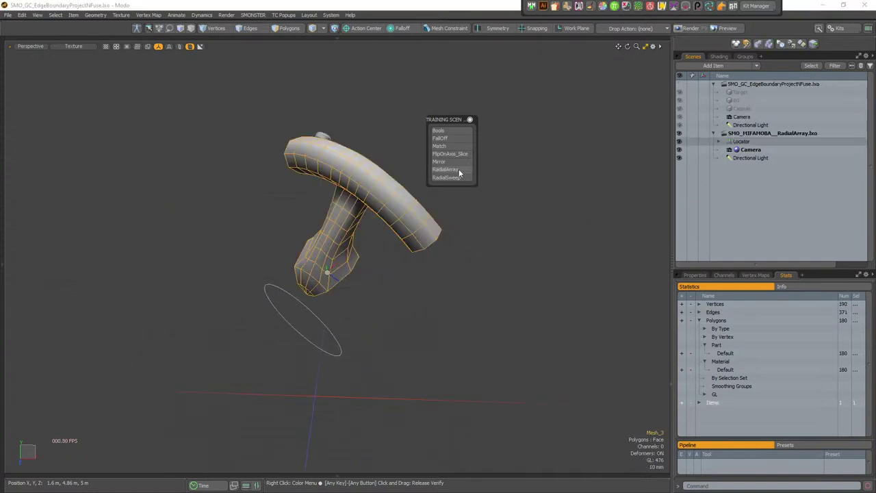
pyautogui.keyDown('alt'); pyautogui.moveTo(518, 206); pyautogui.dragTo(456, 157); pyautogui.keyUp('alt')
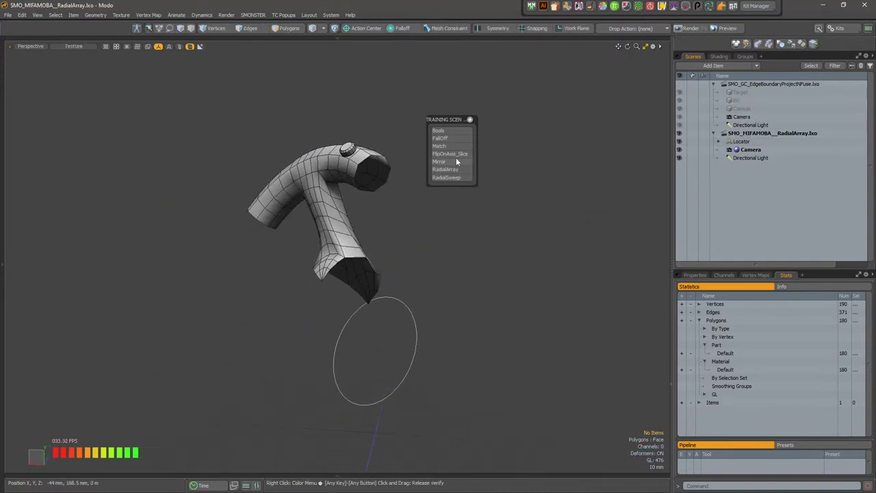
pyautogui.click(470, 120)
pyautogui.keyDown('alt'); pyautogui.moveTo(456, 274); pyautogui.dragTo(383, 274); pyautogui.keyUp('alt')
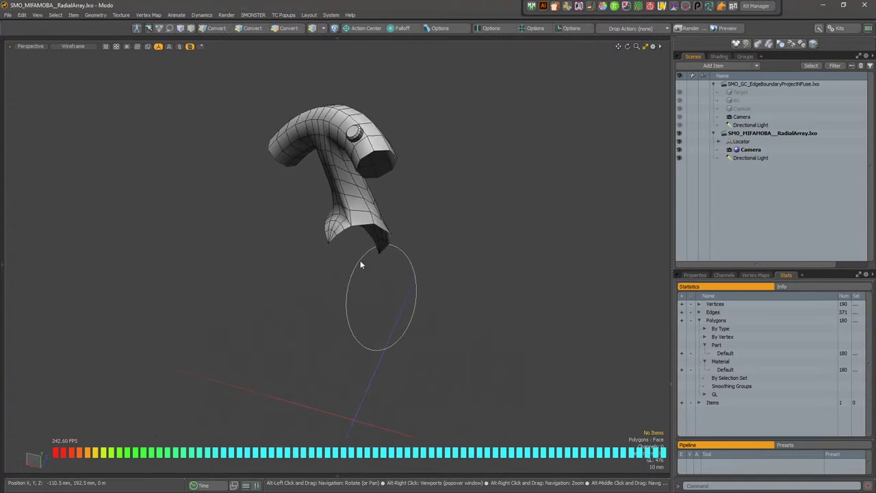
# Select the spoke mesh Mesh_3 and open the SMO MI-FA-BO-MA palette beside the model
pyautogui.click(359, 259)
pyautogui.keyDown('alt'); pyautogui.moveTo(363, 243); pyautogui.dragTo(538, 265); pyautogui.keyUp('alt')
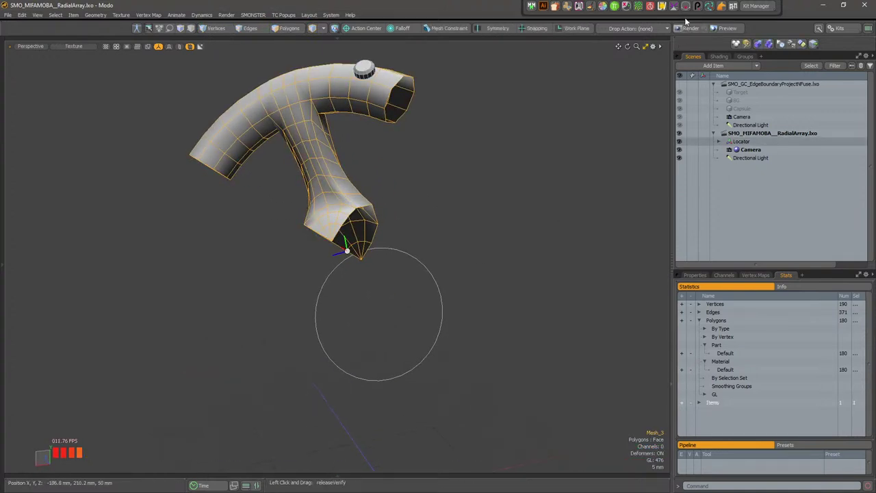
pyautogui.click(628, 6)
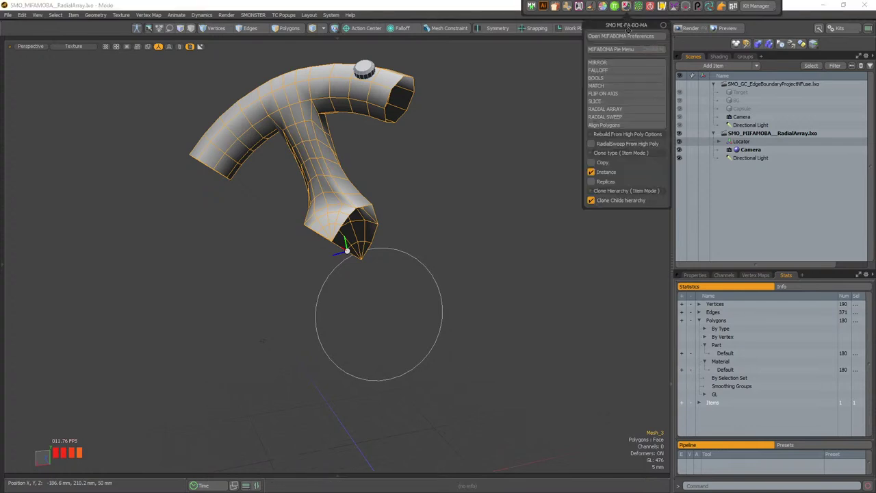
pyautogui.moveTo(633, 26); pyautogui.dragTo(626, 69)
pyautogui.keyDown('alt'); pyautogui.moveTo(503, 171); pyautogui.dragTo(422, 254); pyautogui.keyUp('alt')
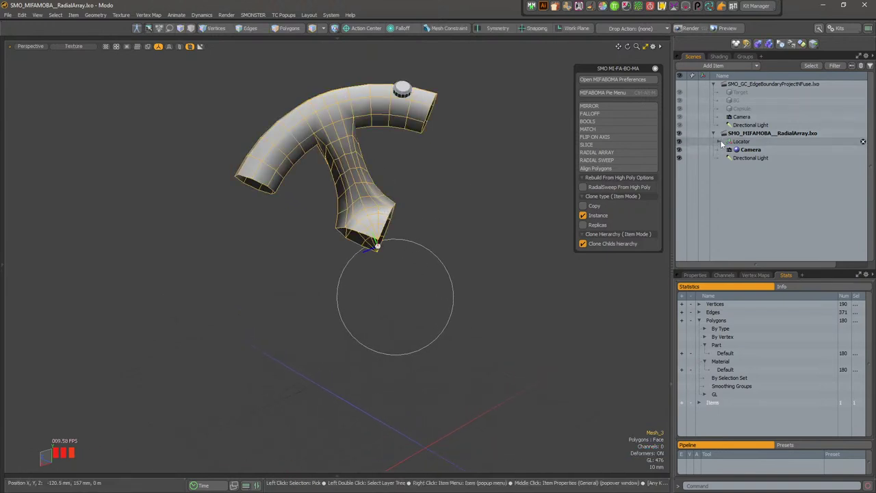
# Expand the Locator hierarchy and examine its child meshes, selecting Mesh_4 and the parent Locator
pyautogui.click(718, 141)
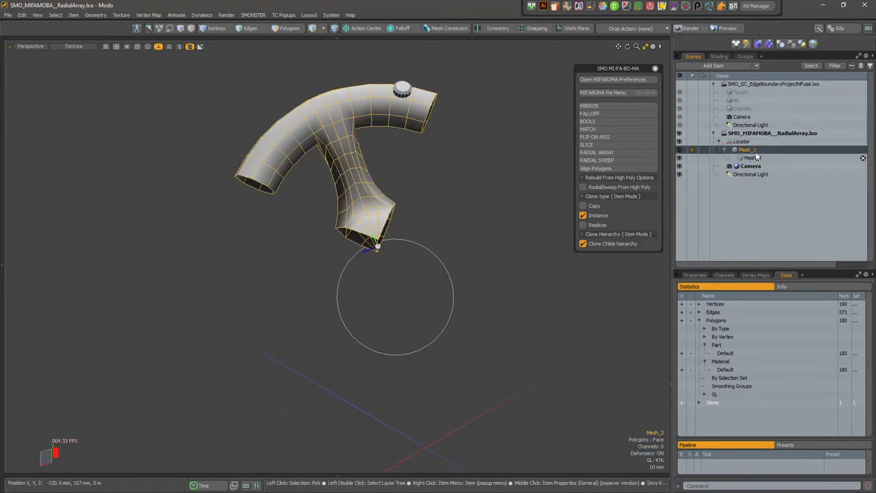
pyautogui.click(726, 150)
pyautogui.click(770, 158)
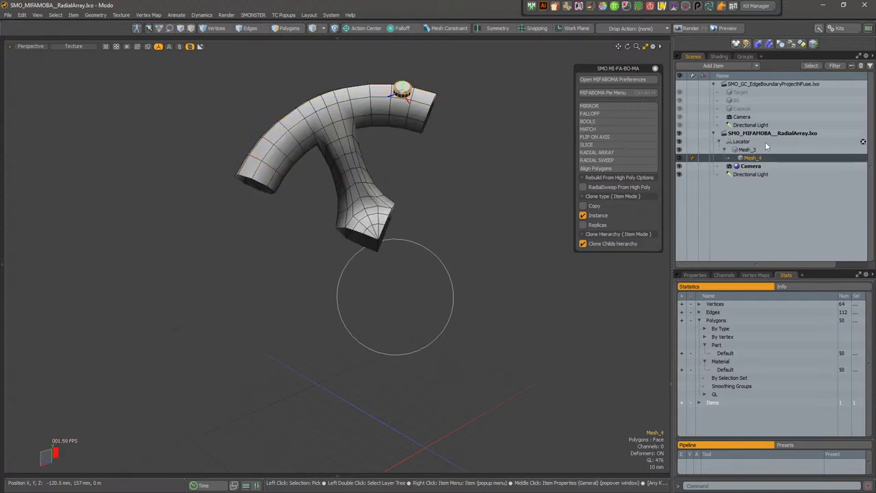
pyautogui.click(766, 141)
pyautogui.scroll(-4, 497, 232)
pyautogui.keyDown('alt'); pyautogui.moveTo(490, 240); pyautogui.dragTo(438, 219); pyautogui.keyUp('alt')
pyautogui.scroll(3, 406, 226)
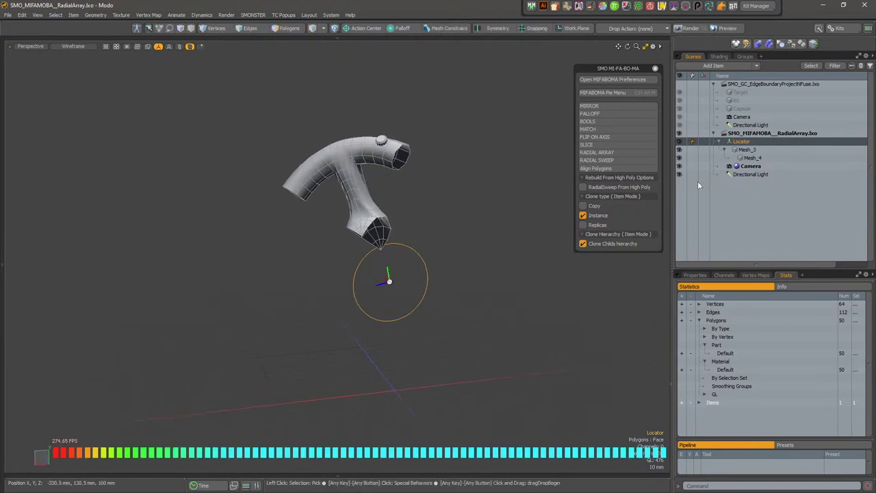
# Radial array Mesh_3 with its child as 4 instances in Local Mode around the X axis
pyautogui.click(766, 149)
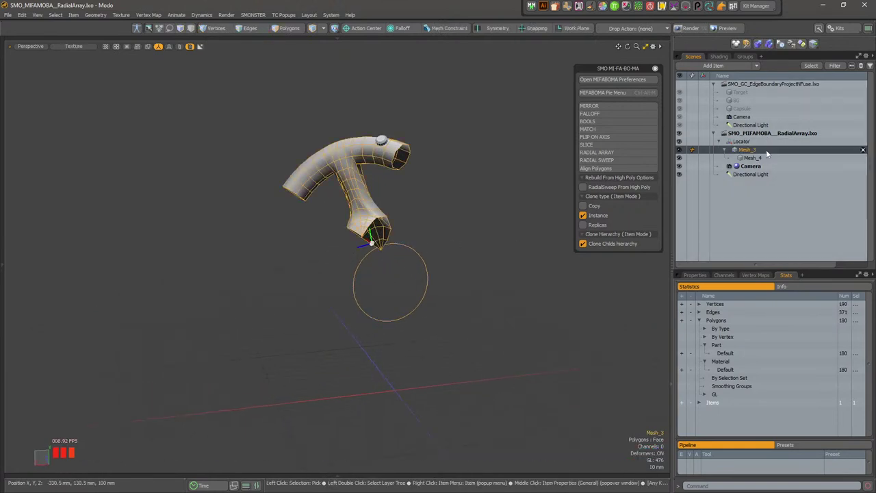
pyautogui.click(620, 151)
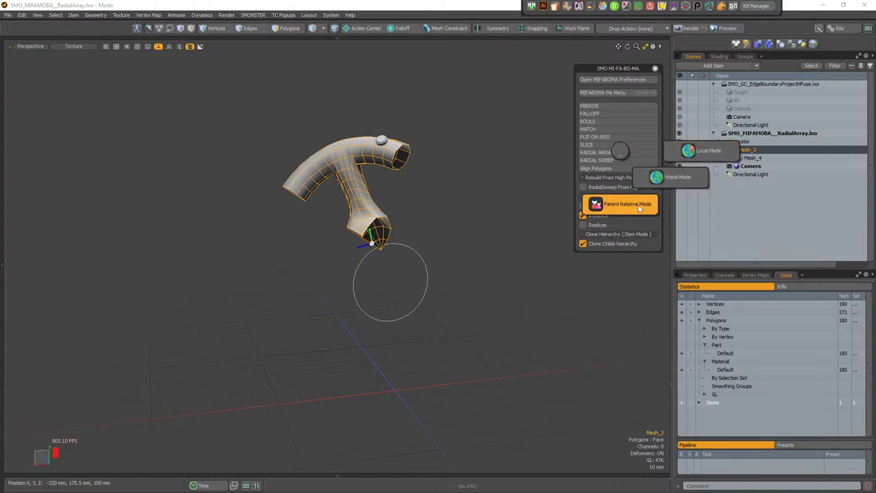
pyautogui.click(695, 153)
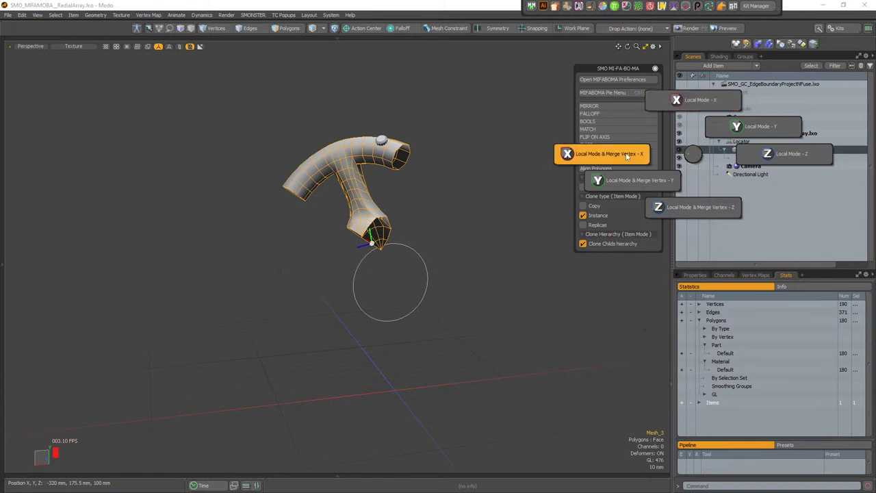
pyautogui.click(693, 105)
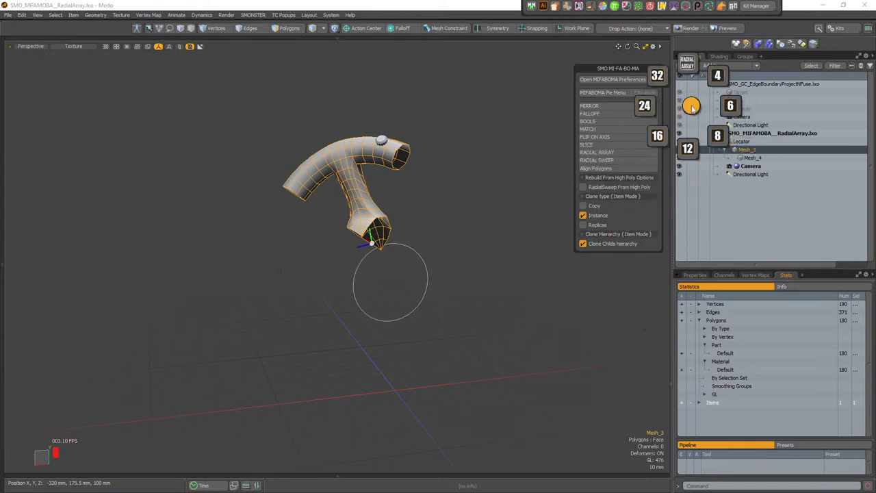
pyautogui.click(718, 83)
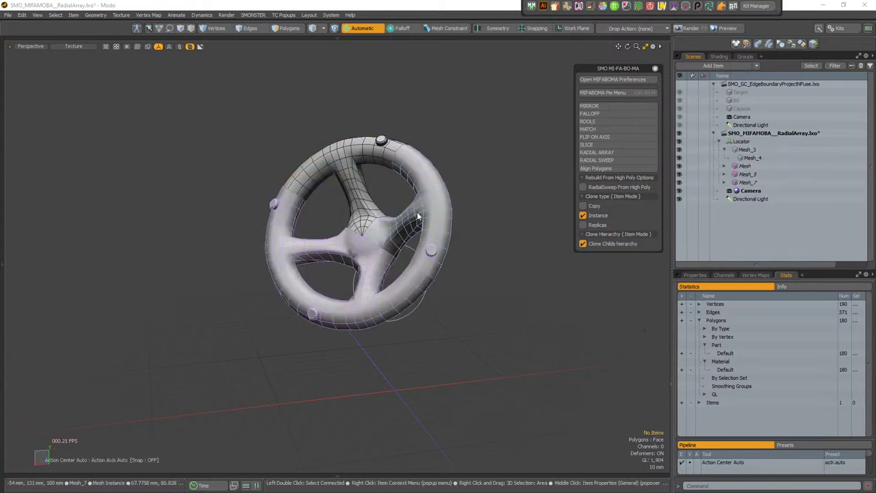
# Examine the arrayed steering wheel from several angles, picking individual instances and clearing the selection
pyautogui.keyDown('alt'); pyautogui.moveTo(387, 248); pyautogui.dragTo(406, 243); pyautogui.keyUp('alt')
pyautogui.scroll(3, 410, 249)
pyautogui.click(404, 242)
pyautogui.keyDown('shift'); pyautogui.click(360, 240); pyautogui.keyUp('shift')
pyautogui.keyDown('shift'); pyautogui.click(361, 241); pyautogui.keyUp('shift')
pyautogui.click(382, 260)
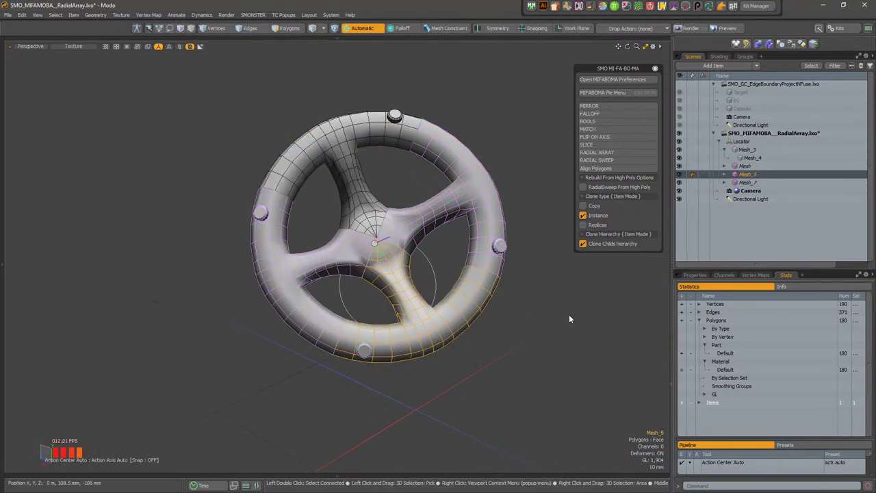
pyautogui.keyDown('alt'); pyautogui.moveTo(569, 315); pyautogui.dragTo(499, 294); pyautogui.keyUp('alt')
pyautogui.click(499, 294)
pyautogui.click(405, 226)
pyautogui.keyDown('alt'); pyautogui.moveTo(317, 192); pyautogui.dragTo(499, 268); pyautogui.keyUp('alt')
pyautogui.click(451, 243)
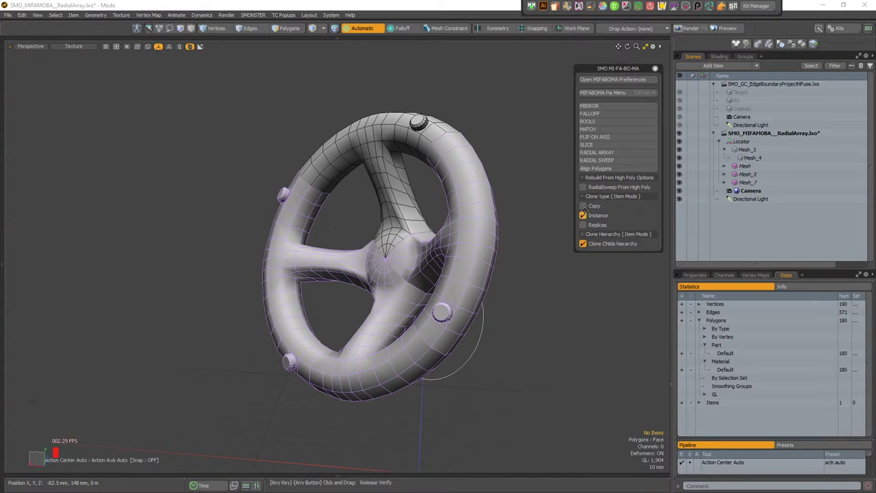
# Undo the radial array of instances and select the original Mesh_3 again
pyautogui.click(582, 215)
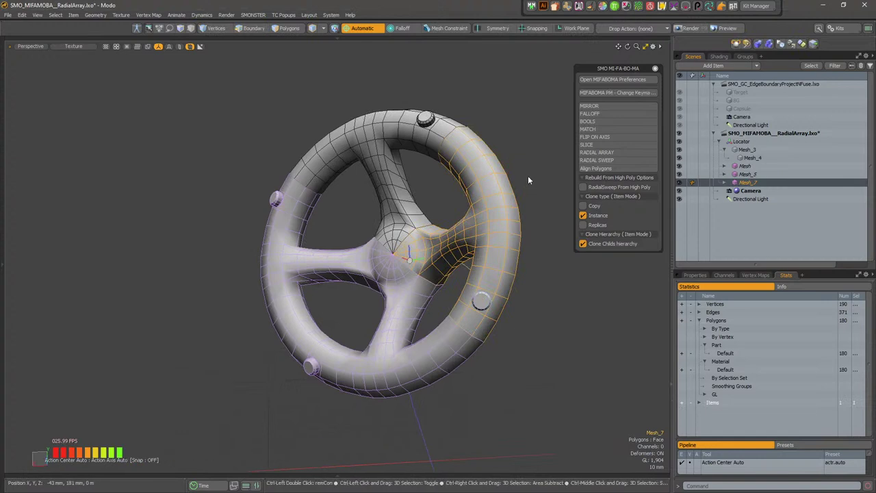
pyautogui.hotkey('ctrl', 'z')
pyautogui.hotkey('ctrl', 'z')
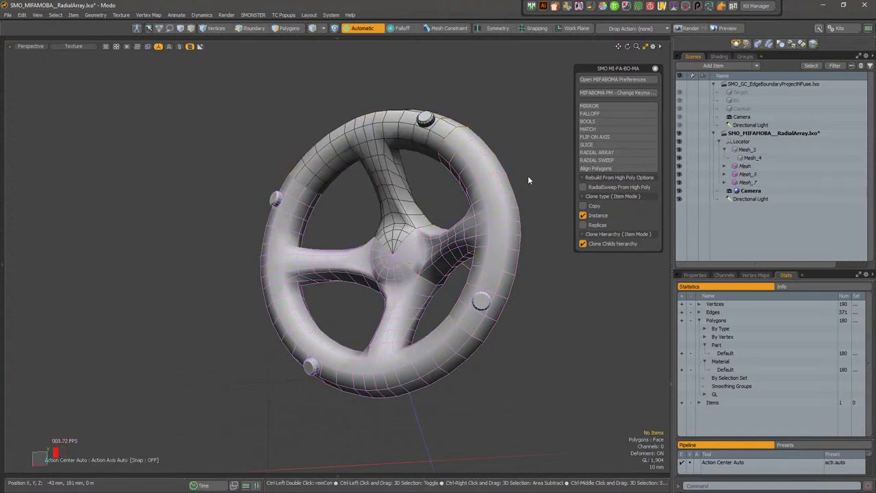
pyautogui.keyDown('alt'); pyautogui.moveTo(484, 195); pyautogui.dragTo(447, 142); pyautogui.keyUp('alt')
pyautogui.click(448, 142)
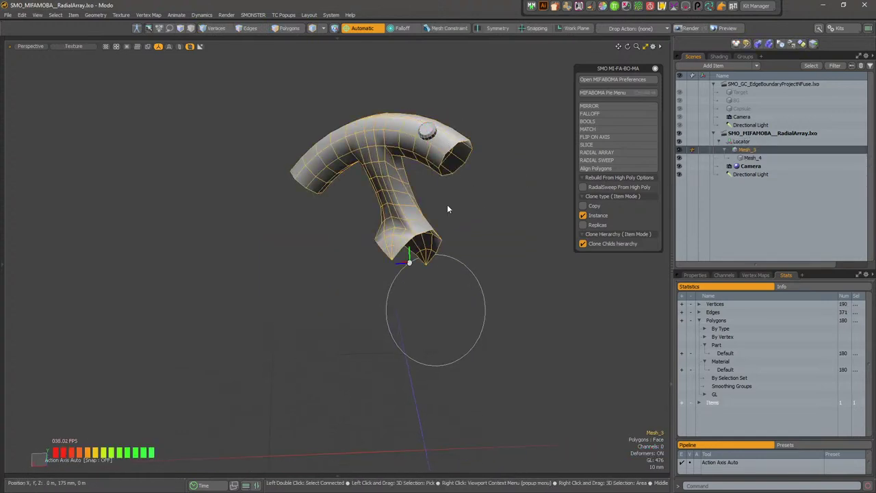
# Inspect the small knob mesh Mesh_4 and the parent Locator by selecting each in the viewport
pyautogui.moveTo(447, 207)
pyautogui.keyDown('alt'); pyautogui.mouseDown()
pyautogui.moveTo(449, 256)
pyautogui.moveTo(425, 226)
pyautogui.moveTo(442, 220)
pyautogui.mouseUp(); pyautogui.keyUp('alt')
pyautogui.click(423, 140)
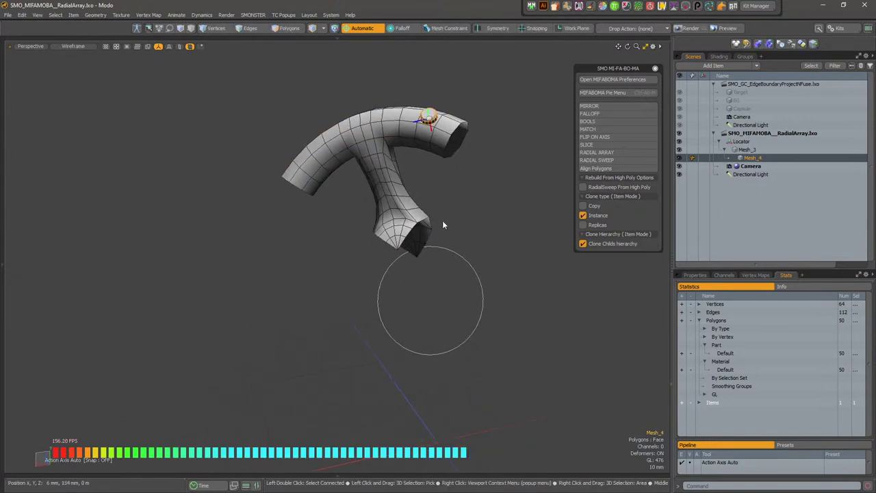
pyautogui.click(428, 223)
pyautogui.keyDown('alt'); pyautogui.moveTo(440, 265); pyautogui.dragTo(404, 277); pyautogui.keyUp('alt')
pyautogui.click(465, 266)
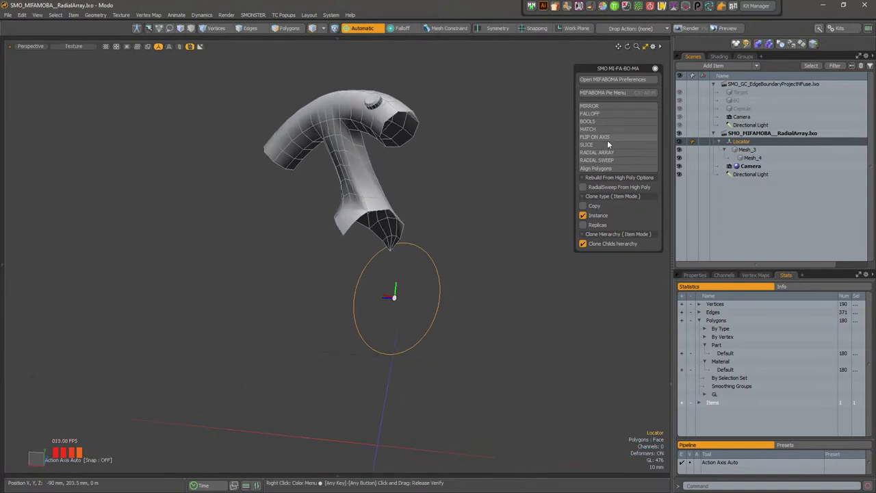
# Select all connected polygons of Mesh_3 in polygon mode
pyautogui.click(374, 193)
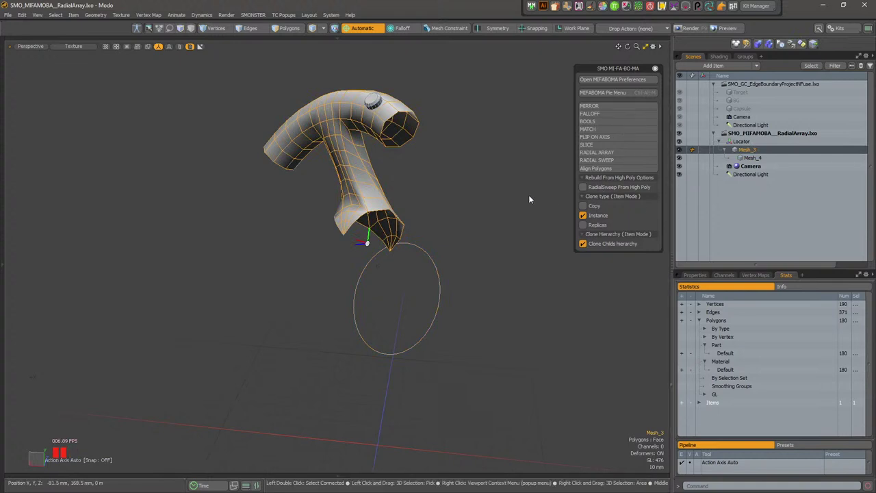
pyautogui.press('3')
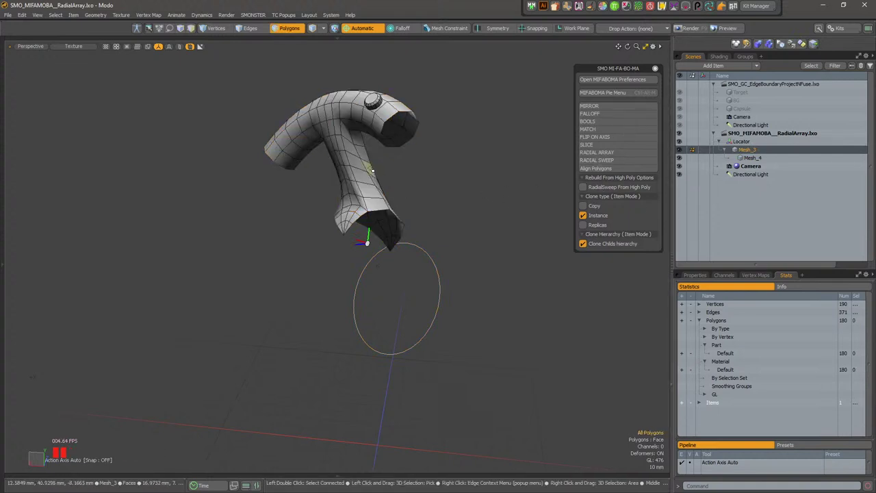
pyautogui.doubleClick(372, 169)
pyautogui.keyDown('alt'); pyautogui.moveTo(434, 172); pyautogui.dragTo(434, 163); pyautogui.keyUp('alt')
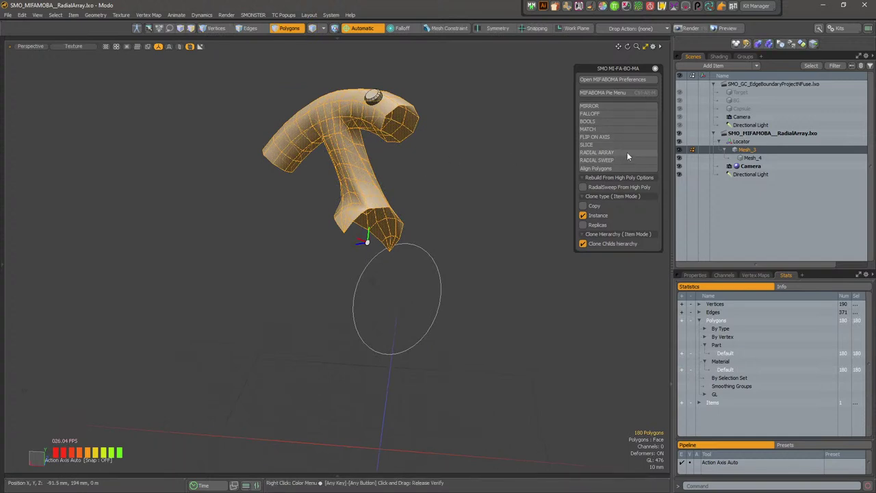
pyautogui.click(623, 156)
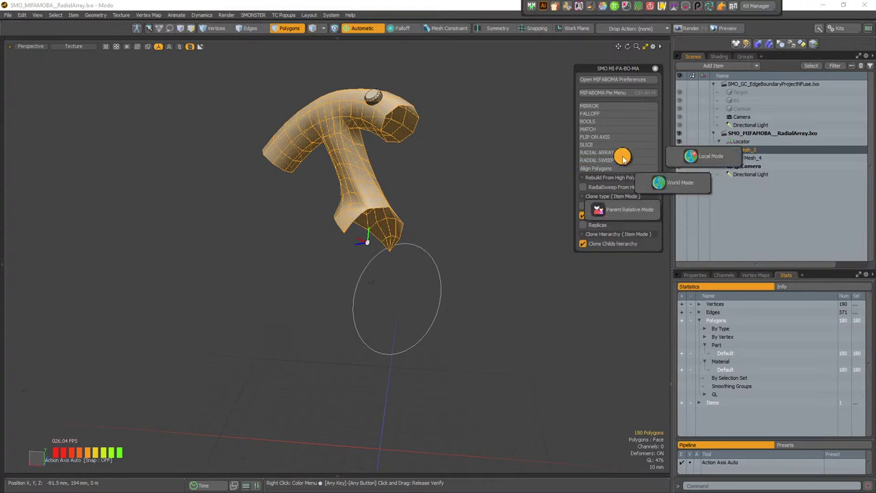
pyautogui.click(618, 209)
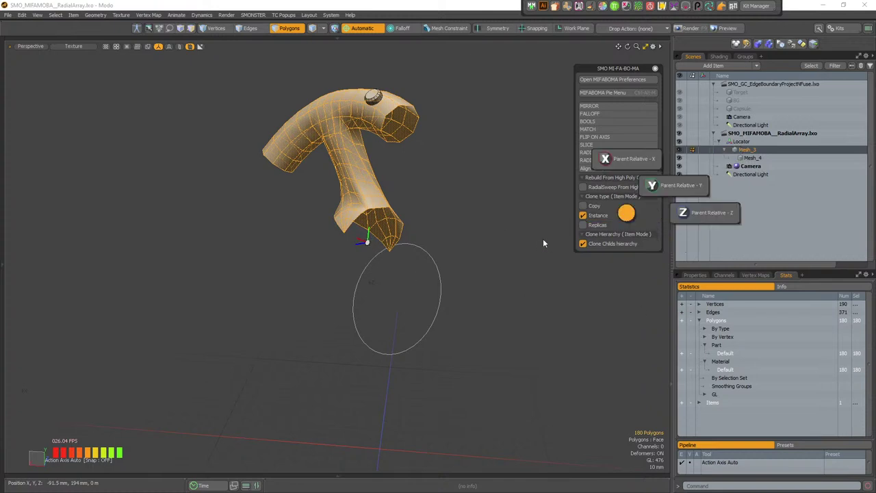
pyautogui.click(653, 188)
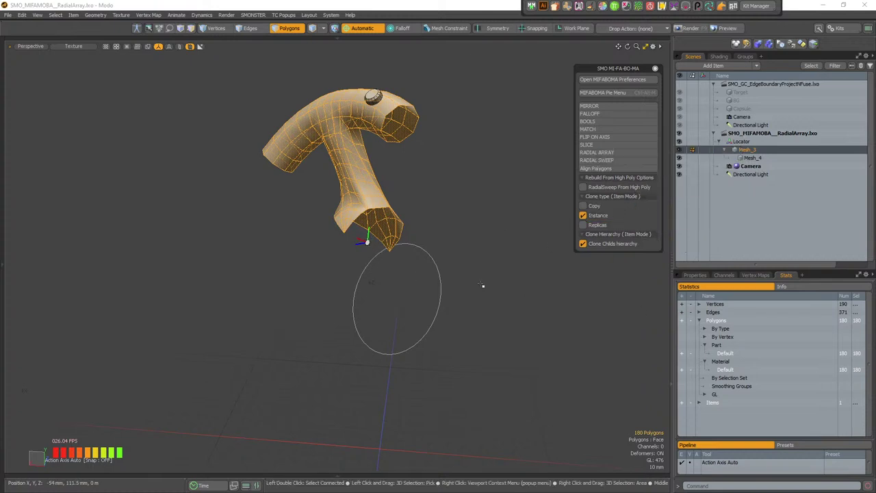
# Select the parent Locator in item mode to examine its position and axes relative to the spoke mesh
pyautogui.click(445, 283)
pyautogui.press('5')
pyautogui.moveTo(489, 266)
pyautogui.mouseDown(button='right')
pyautogui.moveTo(432, 266)
pyautogui.moveTo(476, 296)
pyautogui.mouseUp(button='right')
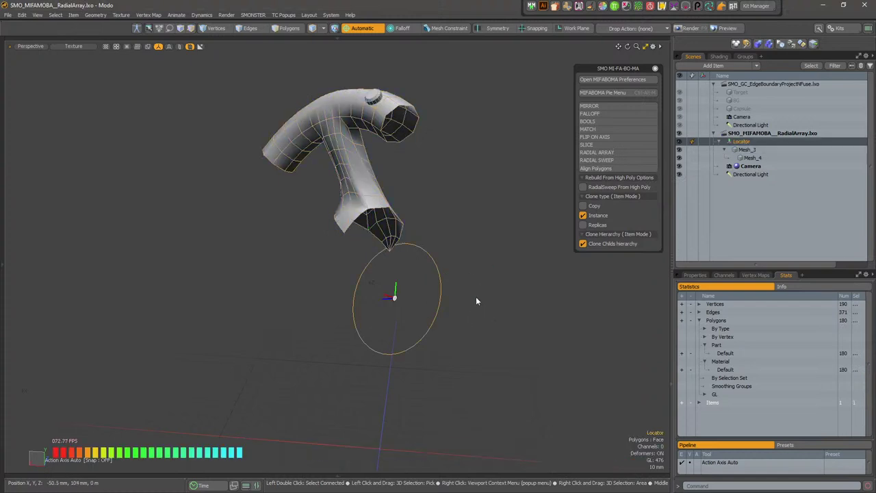
pyautogui.keyDown('alt'); pyautogui.moveTo(396, 275); pyautogui.dragTo(429, 294); pyautogui.keyUp('alt')
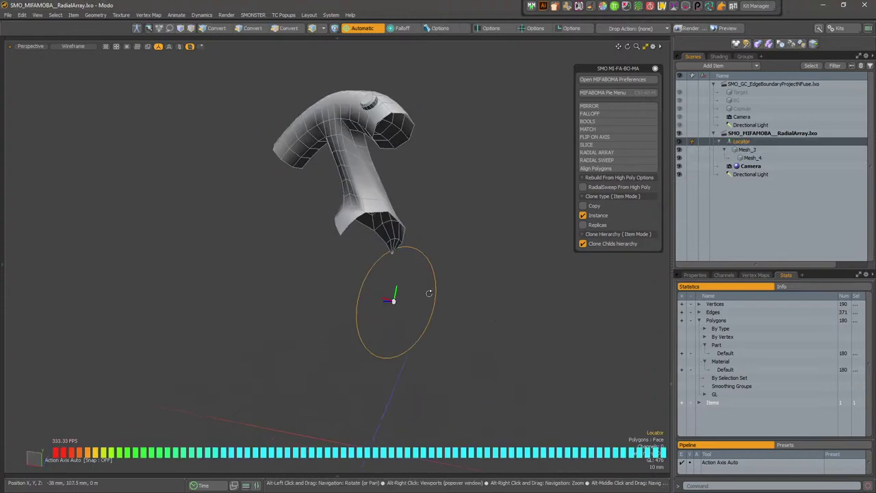
# Select all polygons of Mesh_3 and radial-array them in parent relative mode with a count of 4
pyautogui.click(376, 199)
pyautogui.press('3')
pyautogui.hotkey('shift', 'a')
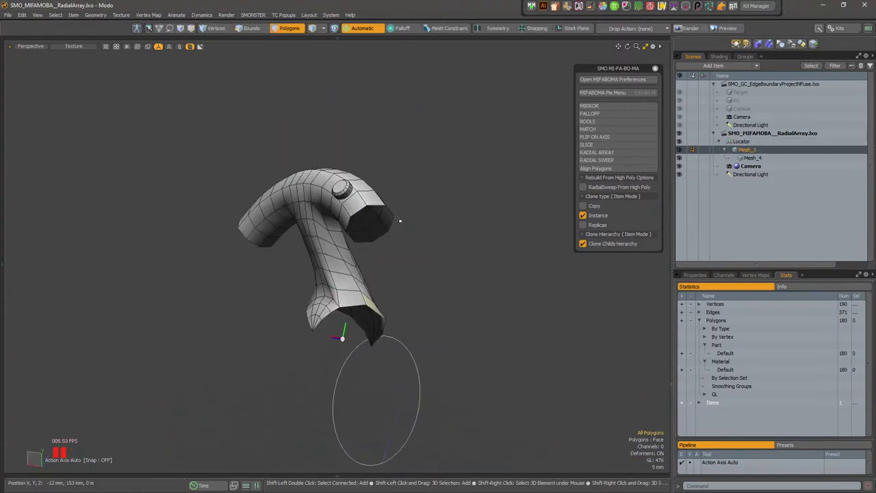
pyautogui.hotkey('ctrl', 'a')
pyautogui.keyDown('alt'); pyautogui.moveTo(402, 313); pyautogui.dragTo(482, 205); pyautogui.keyUp('alt')
pyautogui.click(612, 160)
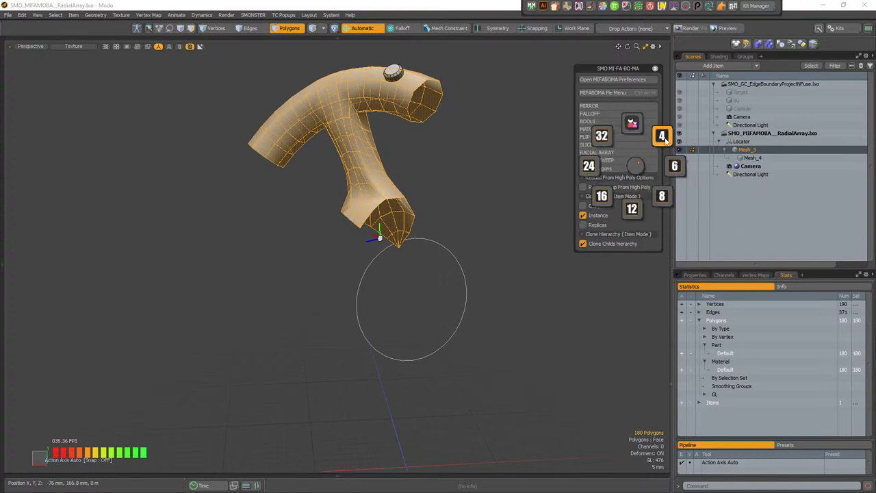
pyautogui.click(662, 137)
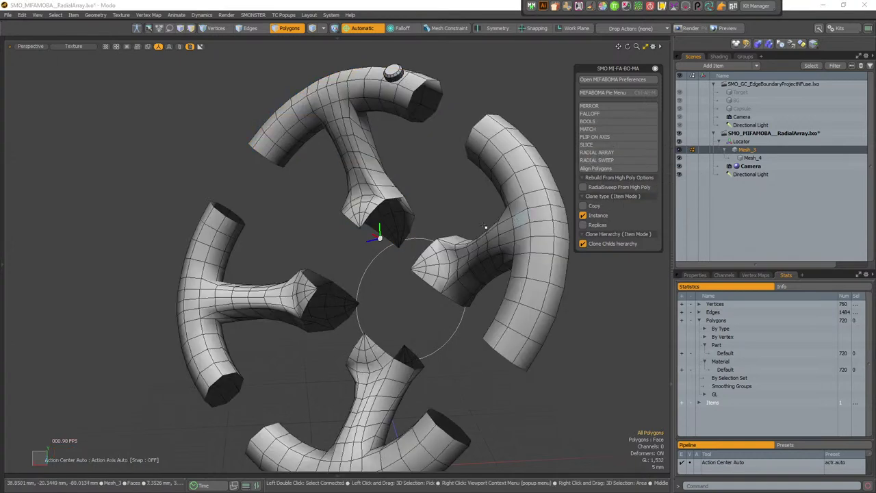
# Examine the arrayed steering wheel from several angles and pick the central Locator in item mode
pyautogui.keyDown('alt'); pyautogui.moveTo(411, 264); pyautogui.dragTo(322, 253); pyautogui.keyUp('alt')
pyautogui.scroll(-3, 366, 288)
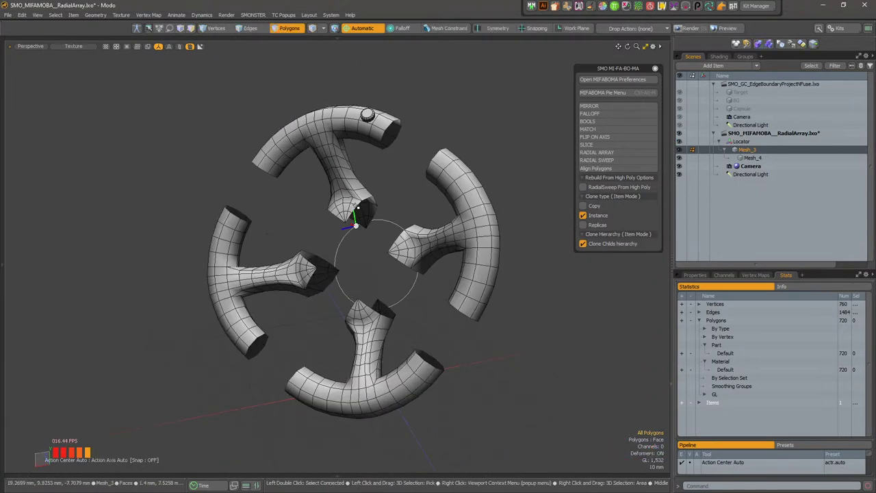
pyautogui.press('4')
pyautogui.press('5')
pyautogui.click(385, 196)
pyautogui.click(348, 193)
pyautogui.keyDown('alt'); pyautogui.moveTo(348, 192); pyautogui.dragTo(355, 258); pyautogui.keyUp('alt')
pyautogui.click(405, 221)
pyautogui.scroll(5, 404, 222)
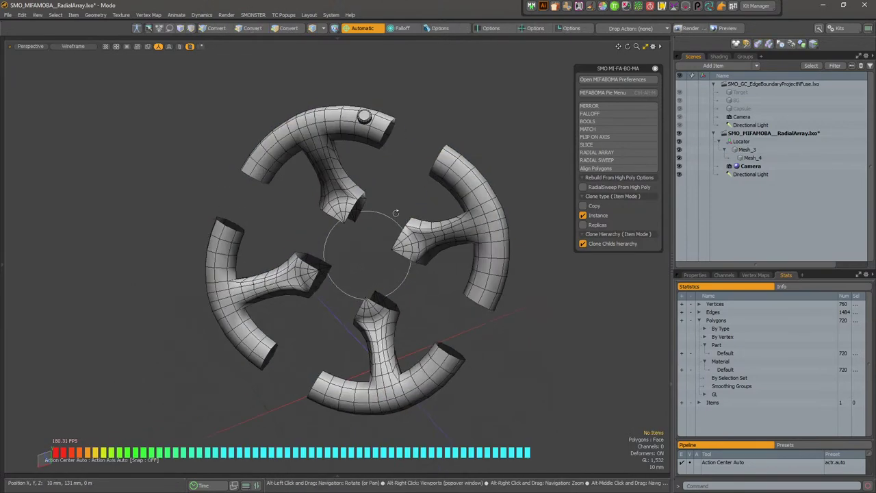
pyautogui.moveTo(399, 229); pyautogui.dragTo(410, 218, button='right')
pyautogui.moveTo(378, 248)
pyautogui.keyDown('alt'); pyautogui.mouseDown()
pyautogui.moveTo(363, 270)
pyautogui.moveTo(358, 263)
pyautogui.mouseUp(); pyautogui.keyUp('alt')
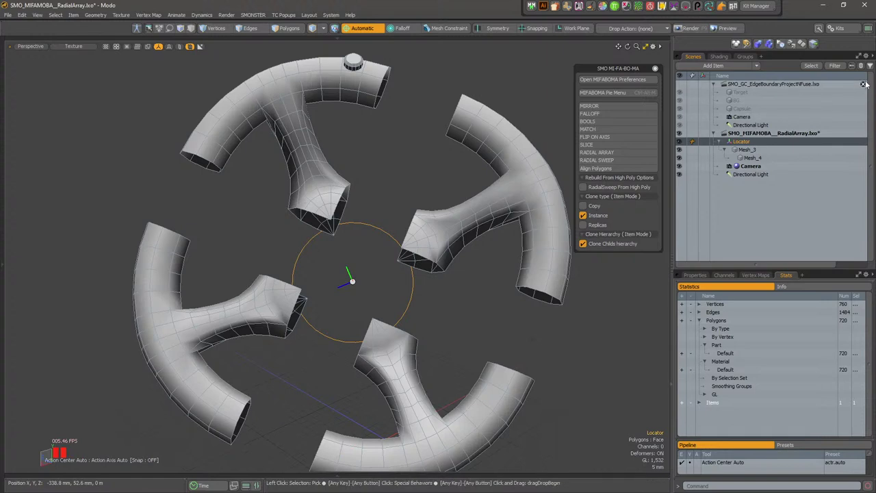
# Close the SMO_GC_EdgeBoundaryProjectNFuse.lxo scene and select Mesh_3 in edge mode
pyautogui.click(765, 149)
pyautogui.keyDown('alt'); pyautogui.moveTo(430, 214); pyautogui.dragTo(414, 250); pyautogui.keyUp('alt')
pyautogui.click(396, 178)
pyautogui.scroll(-3, 415, 250)
pyautogui.click(349, 218)
pyautogui.keyDown('alt'); pyautogui.moveTo(349, 218); pyautogui.dragTo(382, 190); pyautogui.keyUp('alt')
pyautogui.press('2')
pyautogui.press('2')
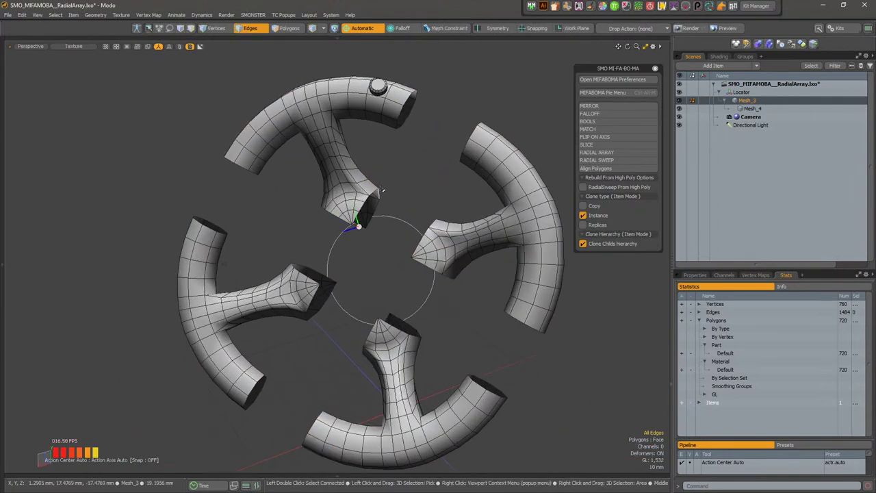
# Select the knob mesh Mesh_4 in item mode and examine it against the arrayed wheel
pyautogui.press('3')
pyautogui.press('5')
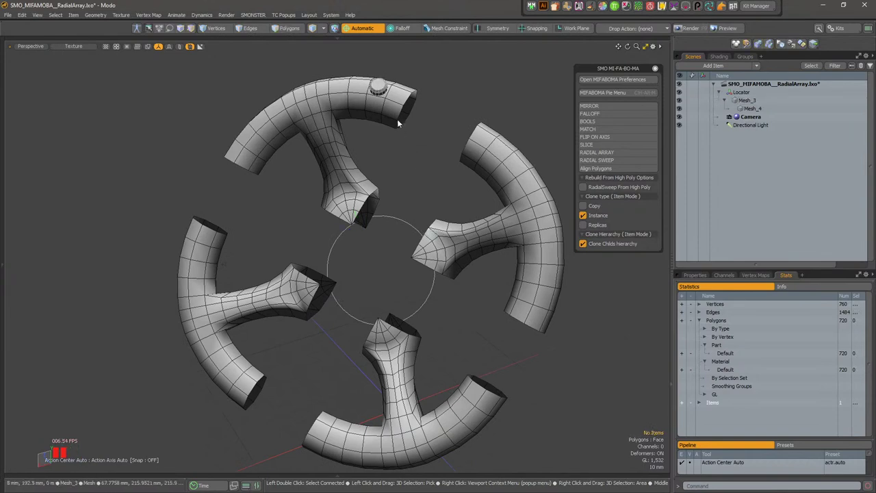
pyautogui.click(379, 88)
pyautogui.scroll(-3, 404, 197)
pyautogui.keyDown('alt'); pyautogui.moveTo(403, 232); pyautogui.dragTo(391, 247); pyautogui.keyUp('alt')
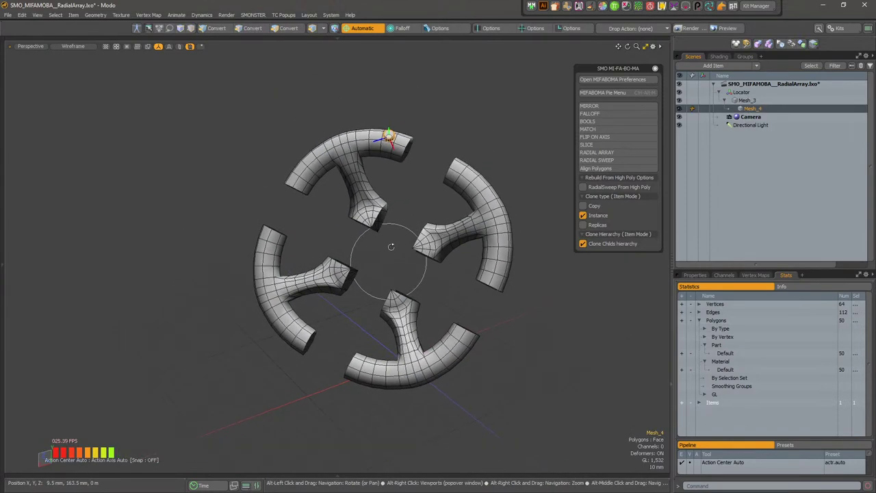
pyautogui.keyDown('alt'); pyautogui.moveTo(431, 221); pyautogui.dragTo(410, 203); pyautogui.keyUp('alt')
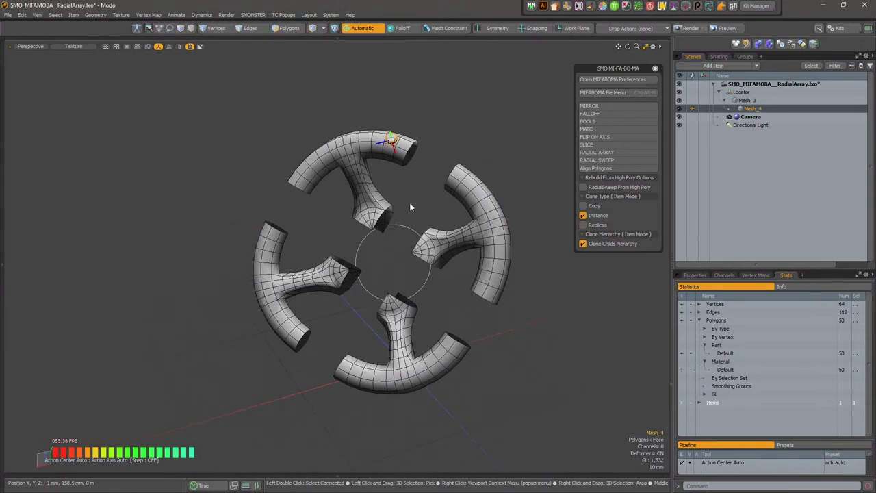
# Undo the recent selection changes and clear the item selection
pyautogui.hotkey('ctrl', 'z')
pyautogui.hotkey('ctrl', 'z')
pyautogui.hotkey('ctrl', 'z')
pyautogui.hotkey('ctrl', 'z')
pyautogui.hotkey('ctrl', 'z')
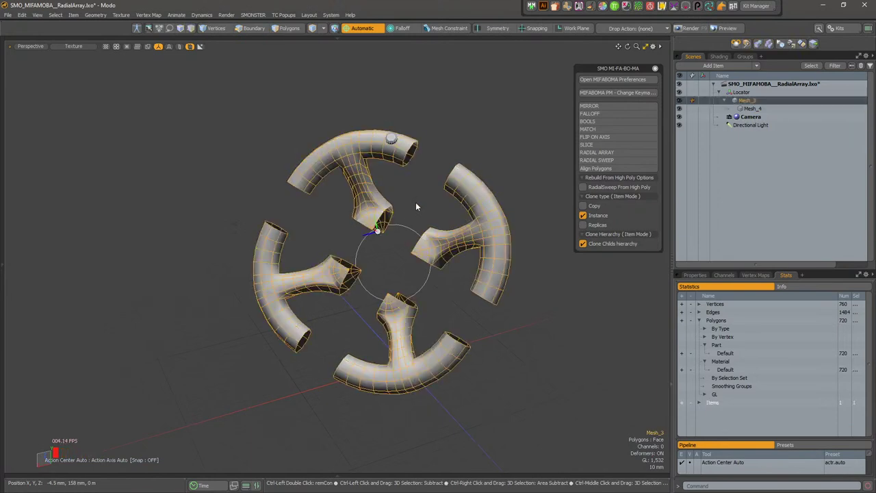
pyautogui.click(444, 198)
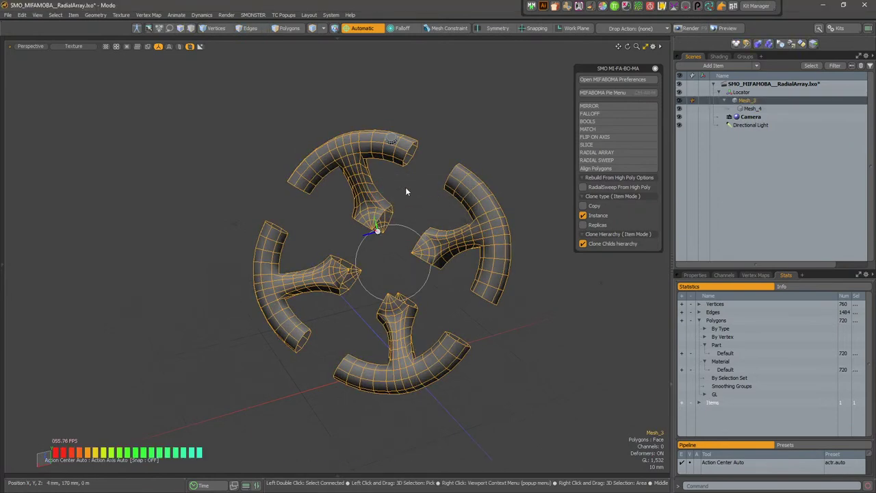
pyautogui.click(236, 106)
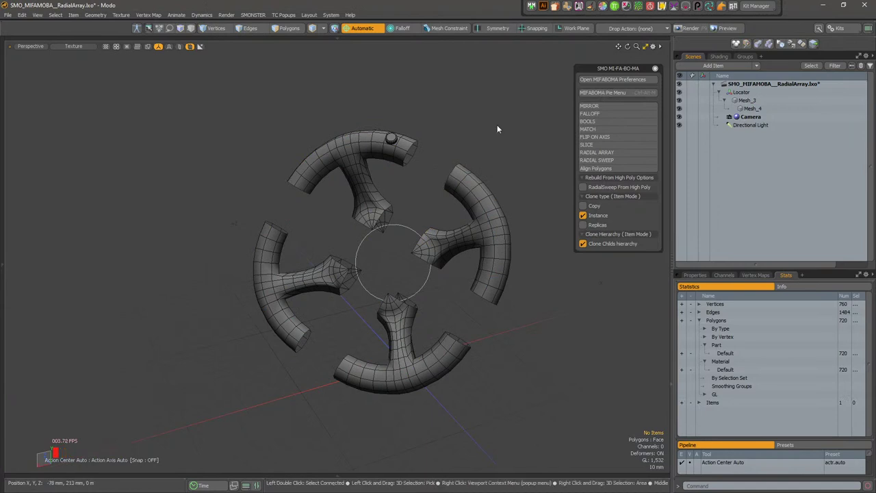
pyautogui.click(391, 139)
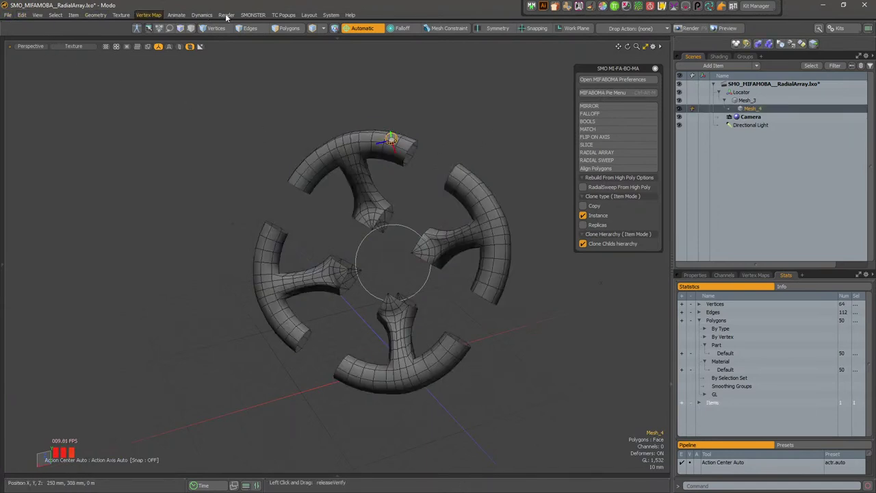
pyautogui.click(254, 15)
pyautogui.click(285, 113)
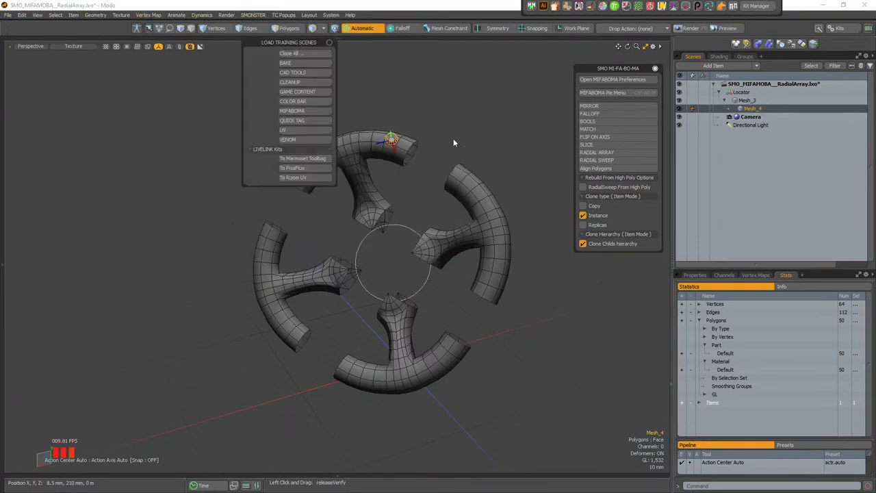
# Select Mesh_3 and try Flip Selected Local X on it, checking the flipped wheel against the knob
pyautogui.click(375, 221)
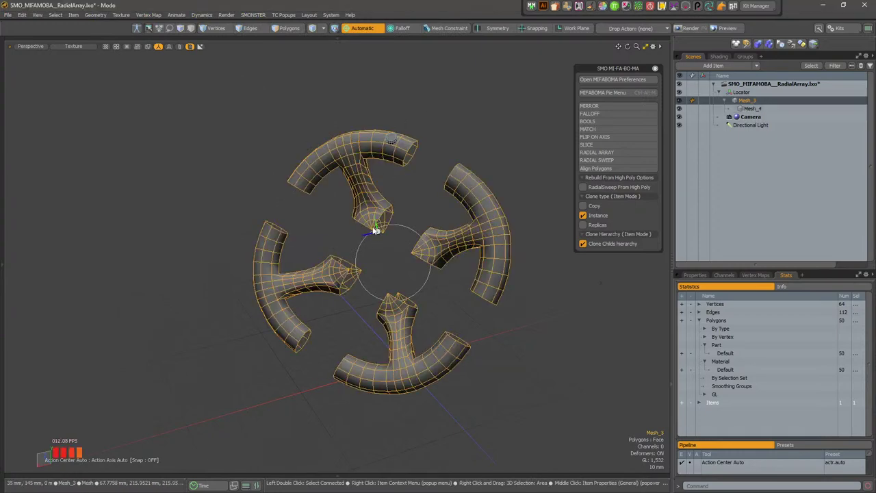
pyautogui.keyDown('alt'); pyautogui.moveTo(376, 226); pyautogui.dragTo(399, 238); pyautogui.keyUp('alt')
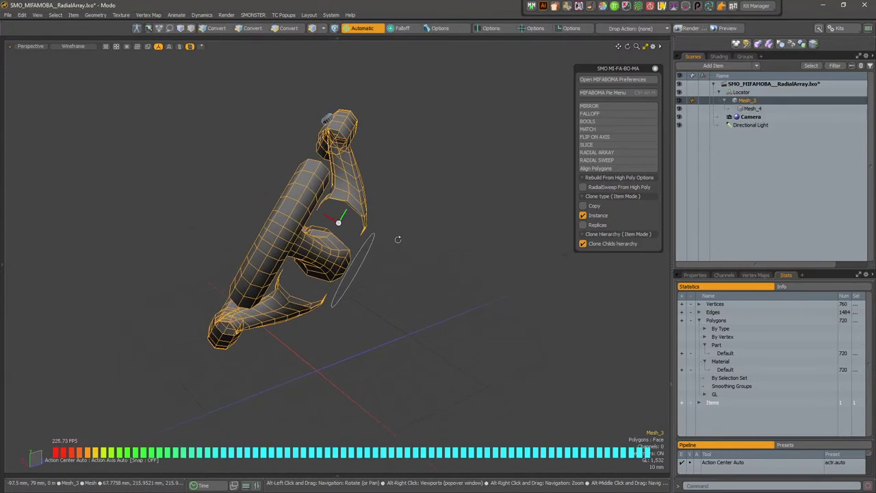
pyautogui.click(612, 137)
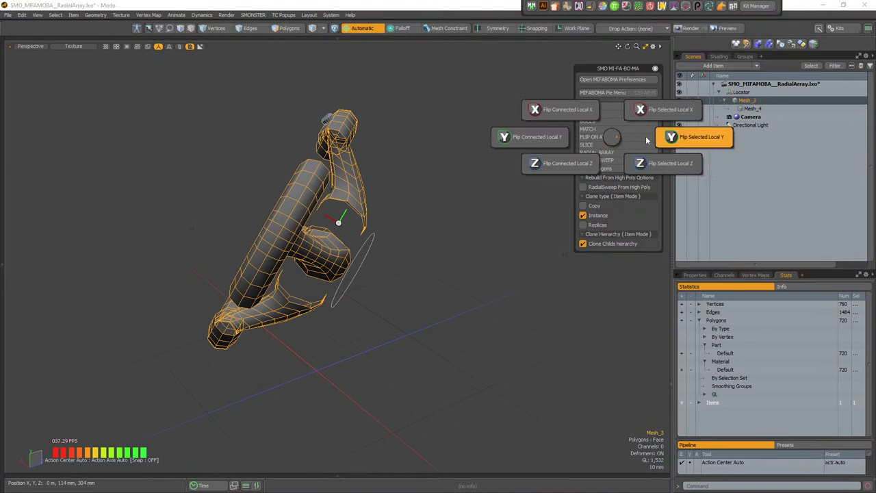
pyautogui.click(652, 113)
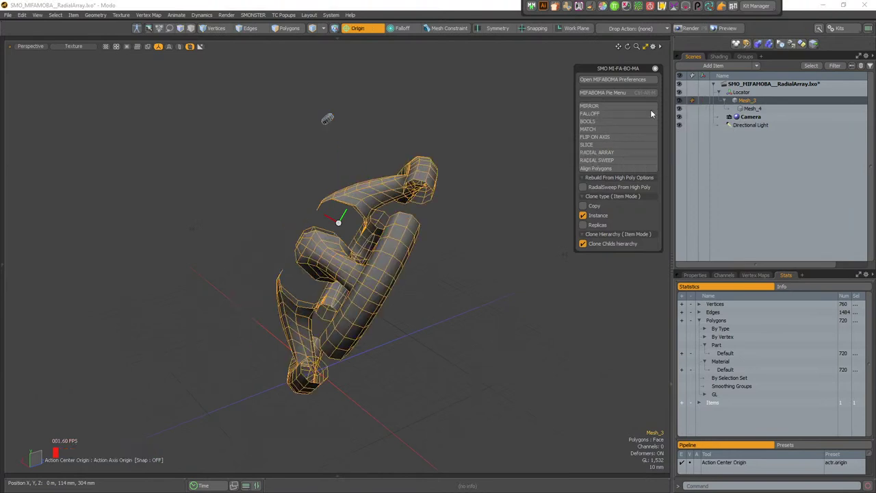
pyautogui.keyDown('alt'); pyautogui.moveTo(348, 206); pyautogui.dragTo(363, 237); pyautogui.keyUp('alt')
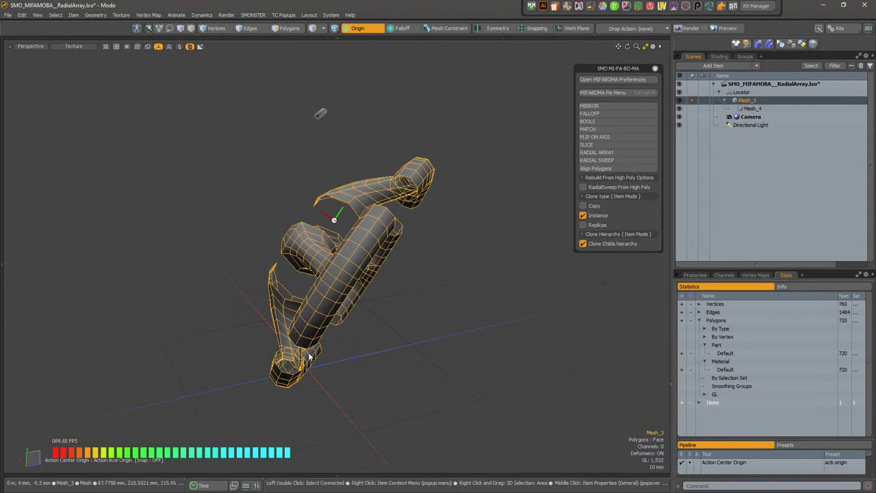
# Try scaling Mesh_3 to -44% in X using the Local action center
pyautogui.press('y')
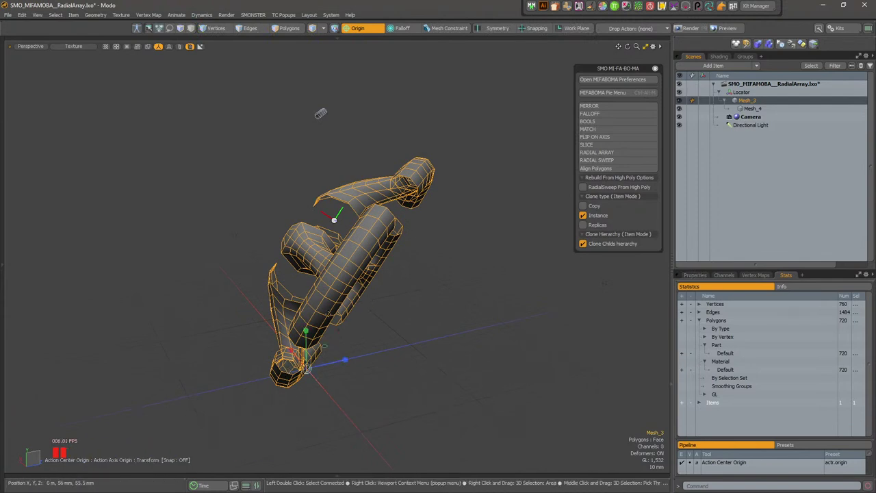
pyautogui.hotkey('alt', 'l')
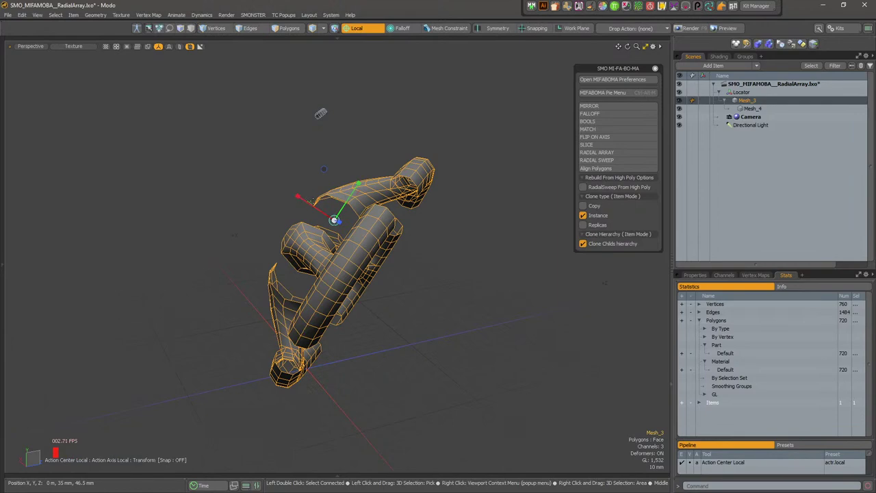
pyautogui.moveTo(301, 204); pyautogui.dragTo(342, 317)
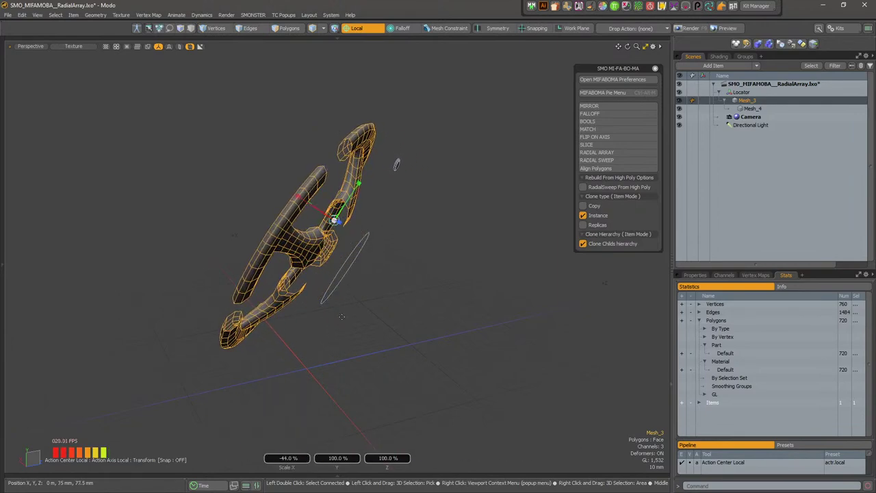
pyautogui.moveTo(335, 227)
pyautogui.keyDown('alt'); pyautogui.mouseDown()
pyautogui.moveTo(359, 228)
pyautogui.moveTo(336, 224)
pyautogui.mouseUp(); pyautogui.keyUp('alt')
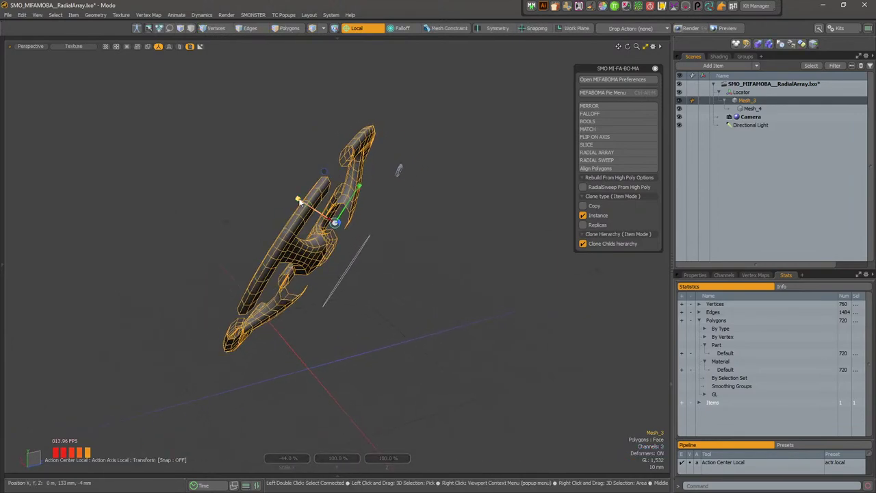
pyautogui.moveTo(300, 201); pyautogui.dragTo(298, 200)
# Undo the scaling and the local X flip of Mesh_3 and return to item mode
pyautogui.hotkey('ctrl', 'z')
pyautogui.hotkey('ctrl', 'z')
pyautogui.hotkey('ctrl', 'z')
pyautogui.hotkey('ctrl', 'z')
pyautogui.hotkey('ctrl', 'z')
pyautogui.hotkey('ctrl', 'z')
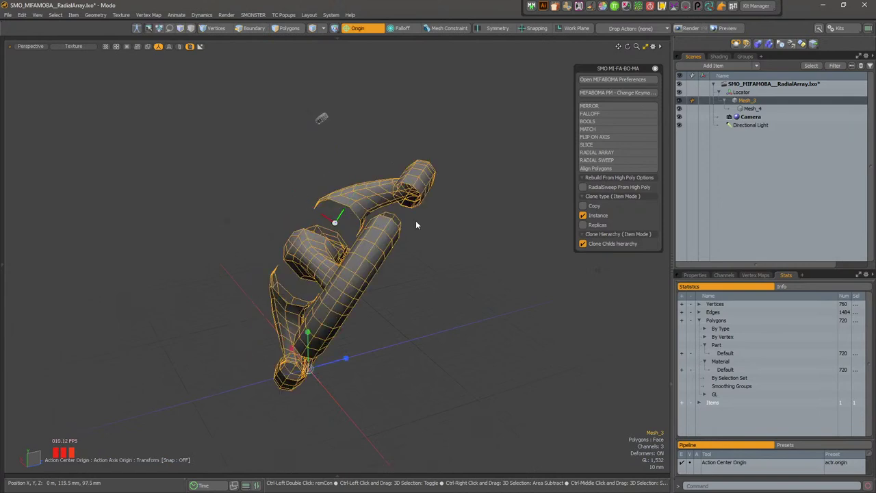
pyautogui.press('1')
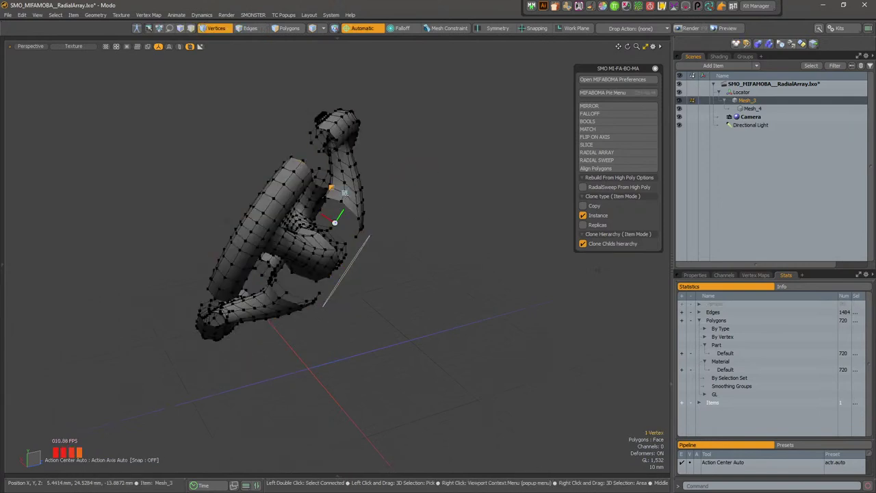
pyautogui.press('5')
pyautogui.keyDown('alt'); pyautogui.moveTo(411, 213); pyautogui.dragTo(350, 190); pyautogui.keyUp('alt')
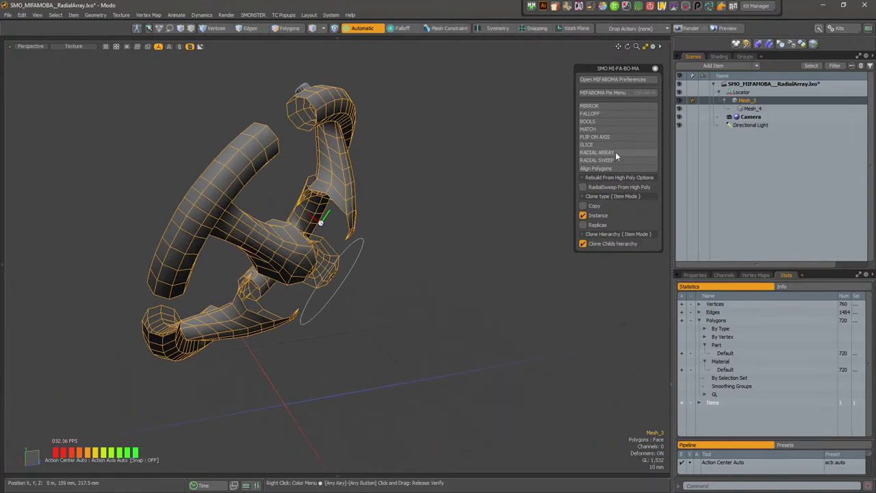
# Flip the selected Mesh_3 on its local X axis, clear the selection and examine the wheel from the front
pyautogui.click(609, 137)
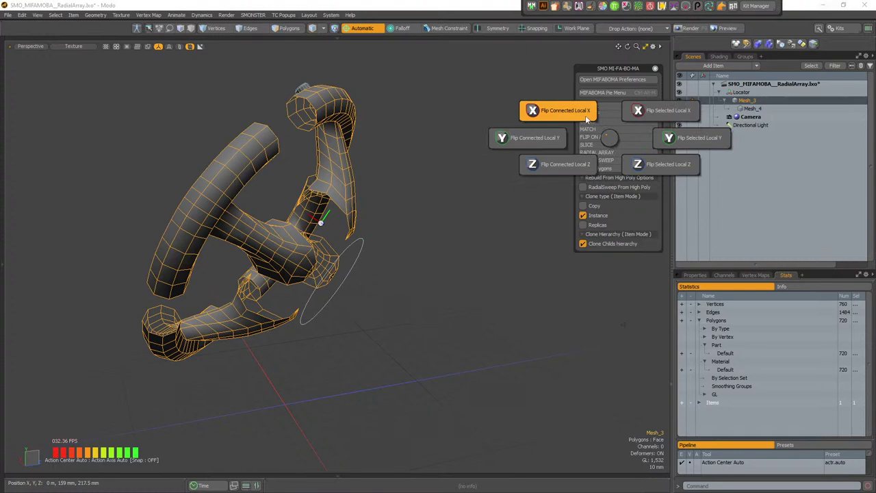
pyautogui.click(644, 114)
pyautogui.keyDown('alt'); pyautogui.moveTo(348, 237); pyautogui.dragTo(487, 197); pyautogui.keyUp('alt')
pyautogui.click(322, 204)
pyautogui.keyDown('alt'); pyautogui.moveTo(323, 204); pyautogui.dragTo(263, 179); pyautogui.keyUp('alt')
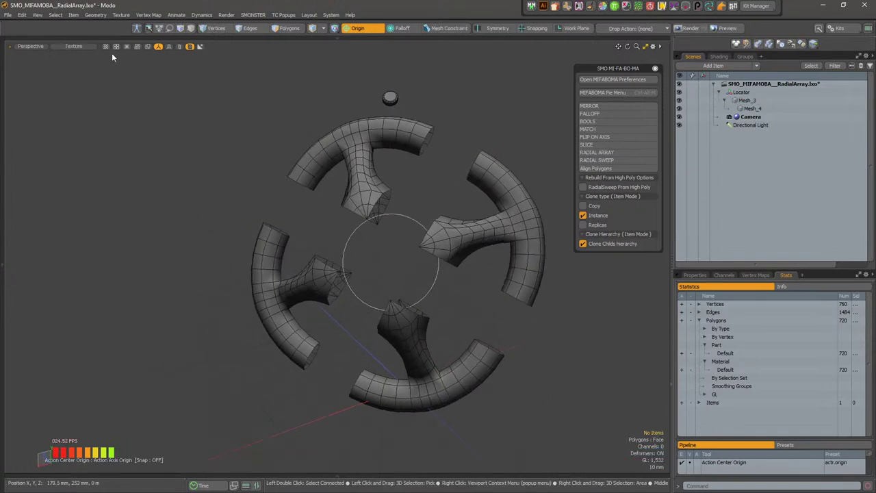
# Load the MIFABOMA RadialSweep training scene from the SMONSTER training scenes
pyautogui.click(264, 15)
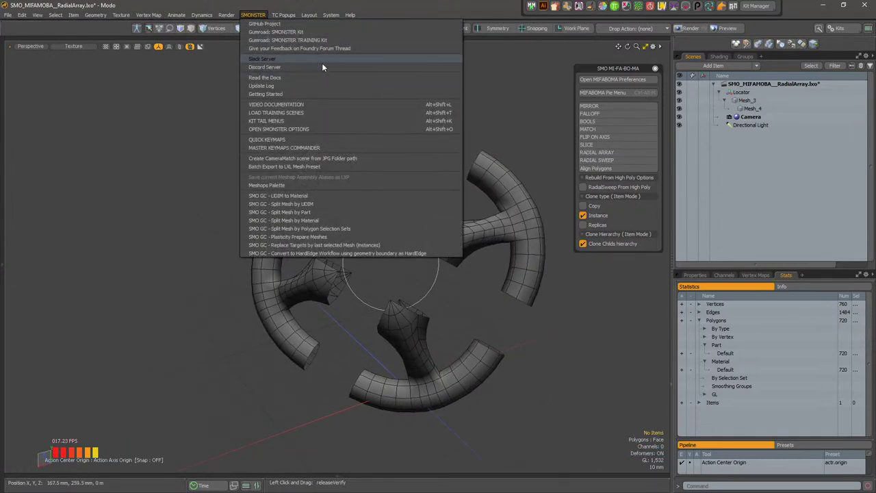
pyautogui.click(304, 113)
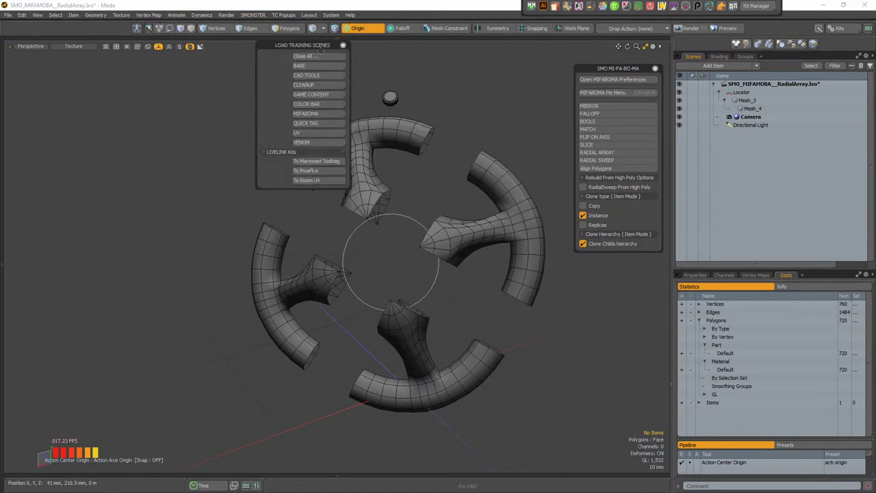
pyautogui.moveTo(321, 51); pyautogui.dragTo(122, 62)
pyautogui.click(137, 111)
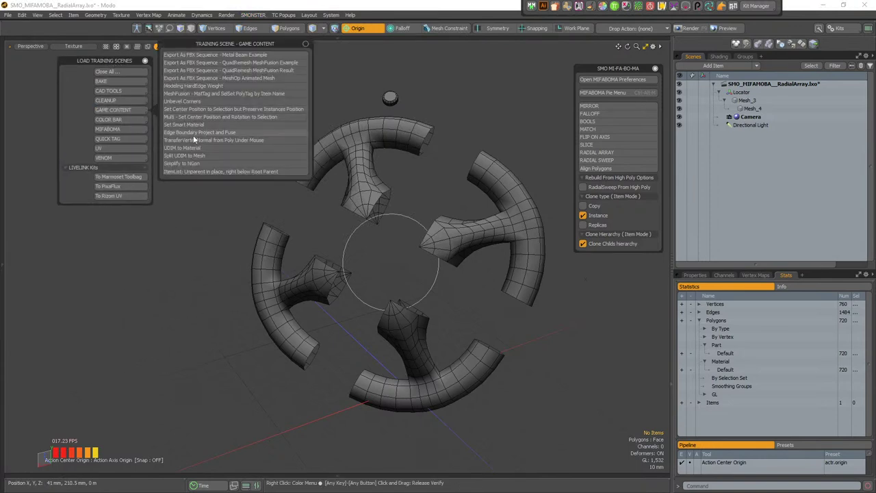
pyautogui.click(137, 128)
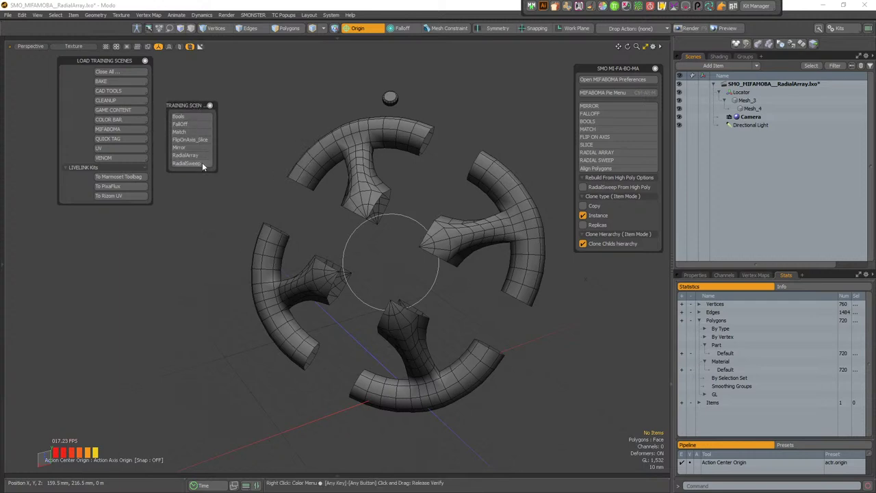
pyautogui.click(202, 164)
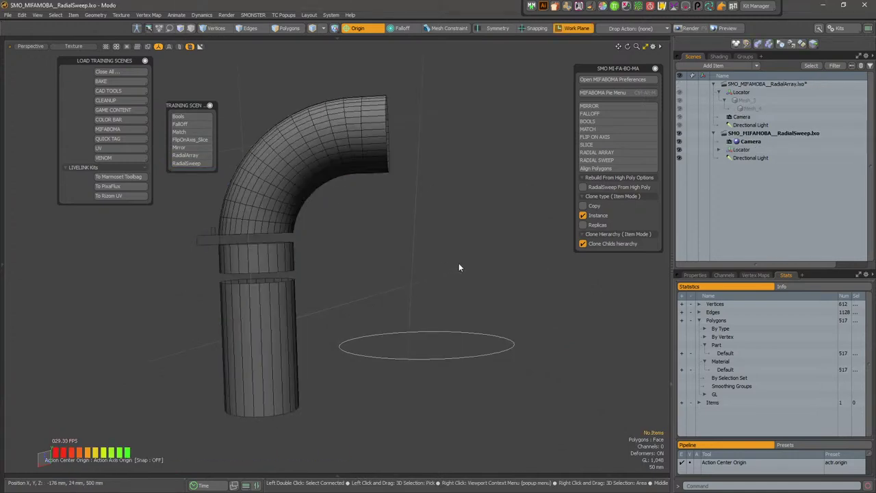
# Select the BodyTube mesh and turn off the custom work plane
pyautogui.keyDown('alt'); pyautogui.moveTo(459, 268); pyautogui.dragTo(367, 218); pyautogui.keyUp('alt')
pyautogui.click(282, 224)
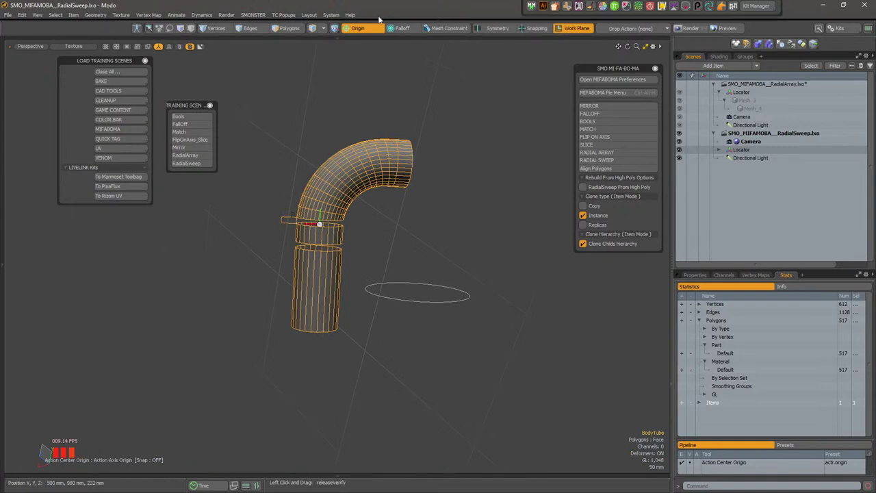
pyautogui.click(357, 29)
pyautogui.click(431, 172)
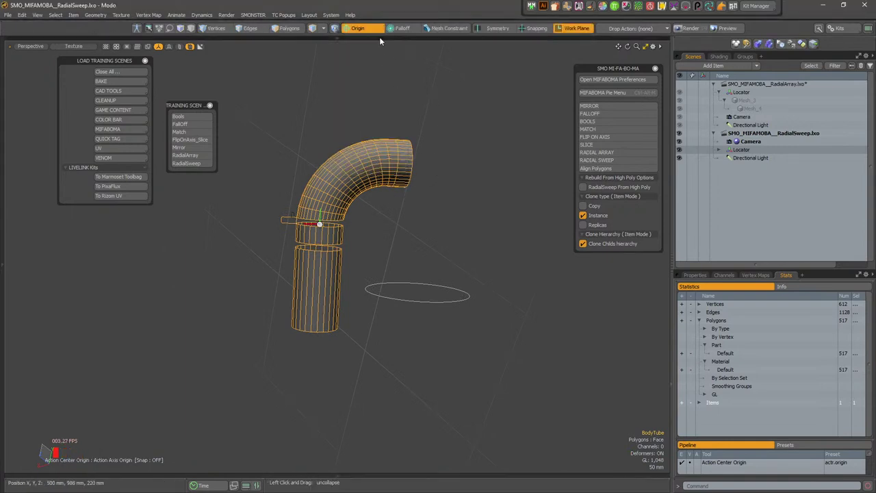
pyautogui.click(378, 29)
pyautogui.click(429, 80)
pyautogui.click(380, 29)
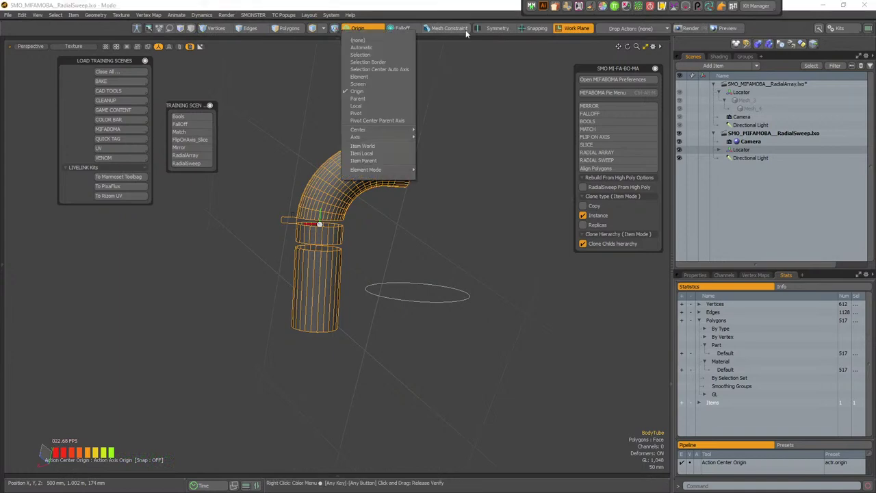
pyautogui.click(566, 30)
pyautogui.keyDown('alt'); pyautogui.moveTo(465, 103); pyautogui.dragTo(325, 319); pyautogui.keyUp('alt')
# Set the action center to Automatic
pyautogui.click(374, 26)
pyautogui.click(365, 46)
pyautogui.click(447, 186)
pyautogui.scroll(3, 402, 221)
pyautogui.click(401, 218)
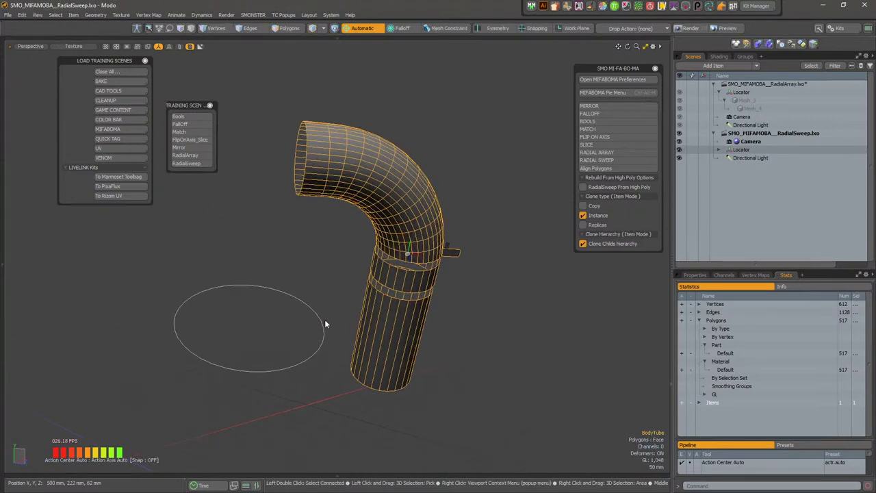
# Expand the Locator hierarchy and inspect the Bolt, BodyTube and Locator items by selecting each in turn
pyautogui.click(720, 150)
pyautogui.click(742, 166)
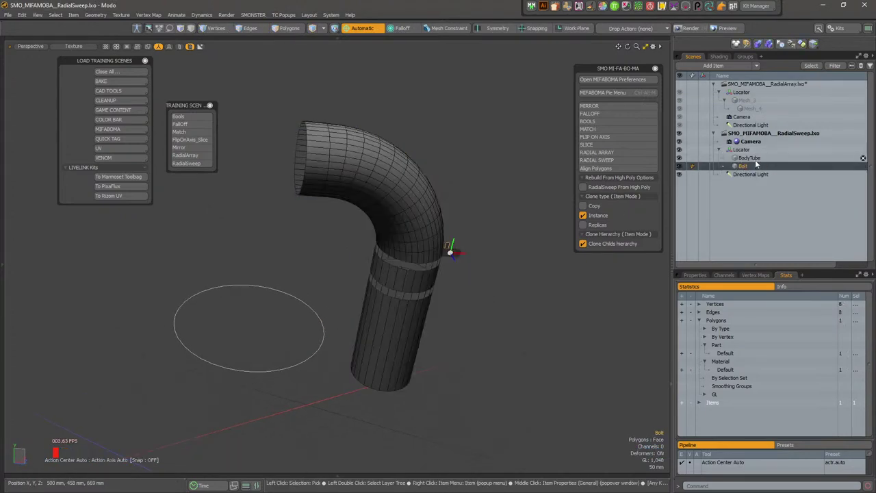
pyautogui.click(750, 158)
pyautogui.keyDown('alt'); pyautogui.moveTo(518, 288); pyautogui.dragTo(479, 267); pyautogui.keyUp('alt')
pyautogui.click(326, 319)
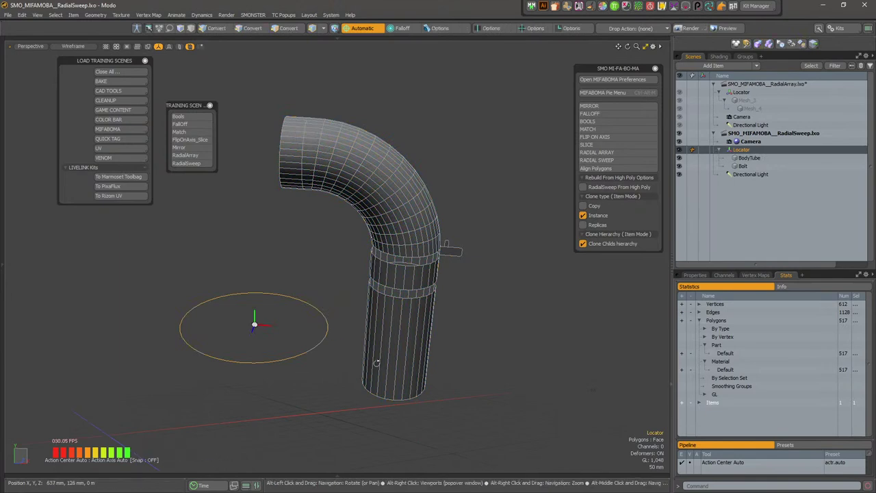
# Select the flat rounded flange profile polygon beside the pipe in the BodyTube mesh
pyautogui.keyDown('alt'); pyautogui.moveTo(377, 362); pyautogui.dragTo(483, 211); pyautogui.keyUp('alt')
pyautogui.scroll(3, 436, 271)
pyautogui.click(432, 273)
pyautogui.scroll(4, 497, 229)
pyautogui.click(490, 204)
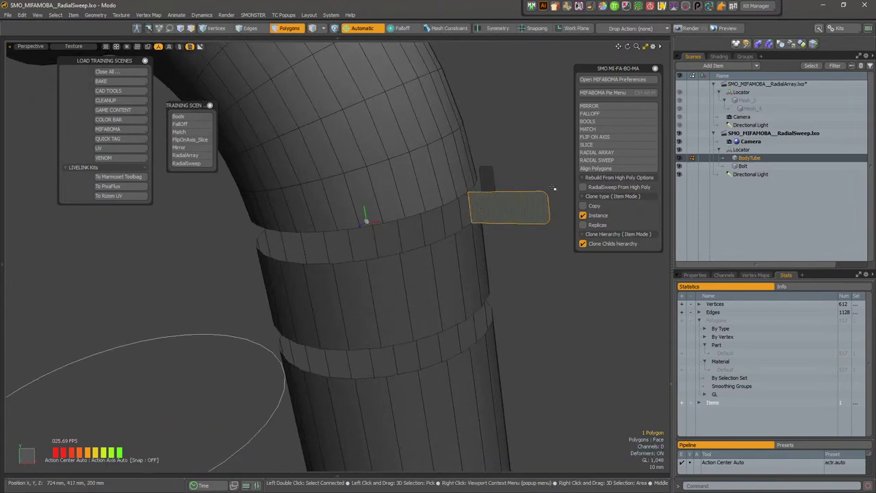
pyautogui.keyDown('alt'); pyautogui.moveTo(553, 188); pyautogui.dragTo(532, 186); pyautogui.keyUp('alt')
pyautogui.keyDown('alt'); pyautogui.moveTo(430, 209); pyautogui.dragTo(352, 223); pyautogui.keyUp('alt')
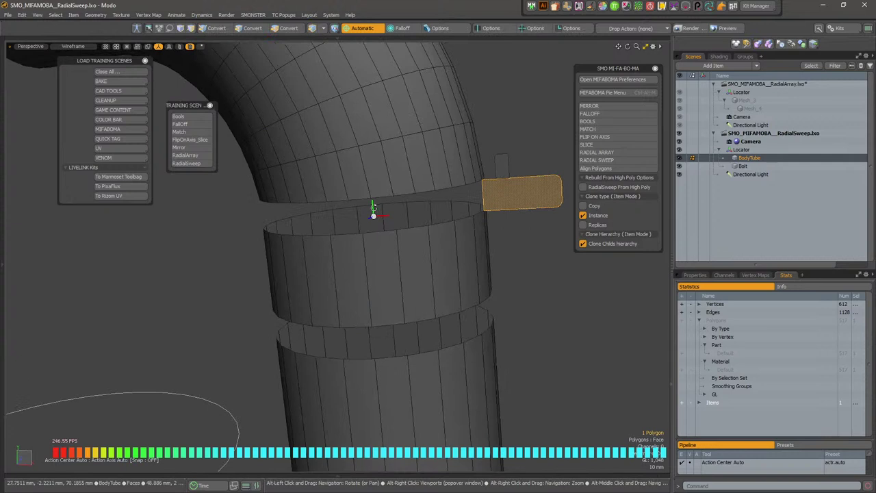
# Enable RadialSweep From High Poly and radial sweep the selected flange profile around the local Y axis with 32 sides
pyautogui.click(614, 160)
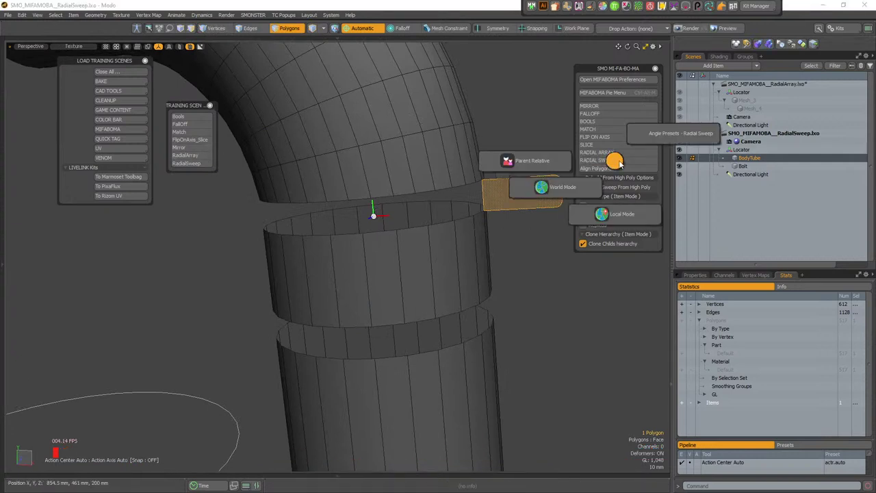
pyautogui.click(615, 161)
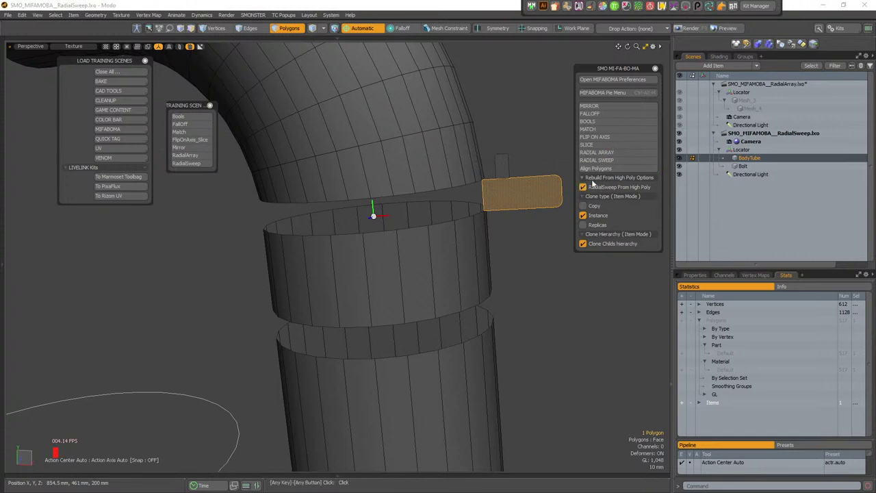
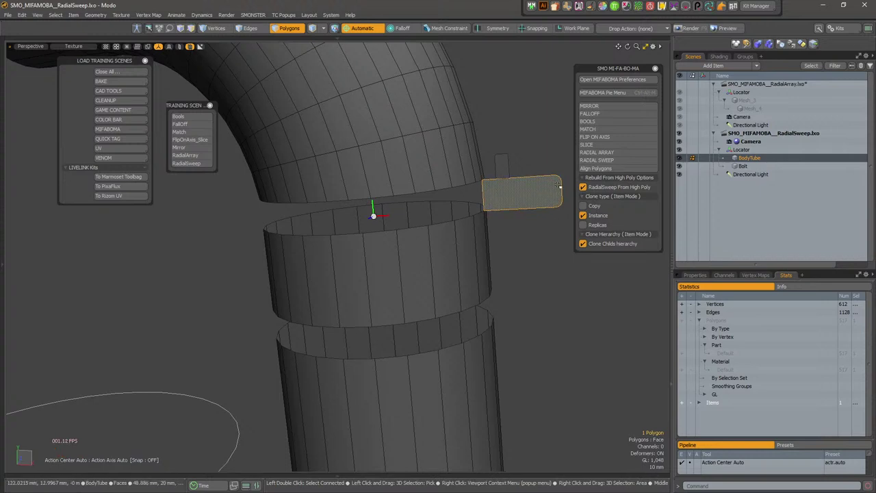
pyautogui.click(613, 159)
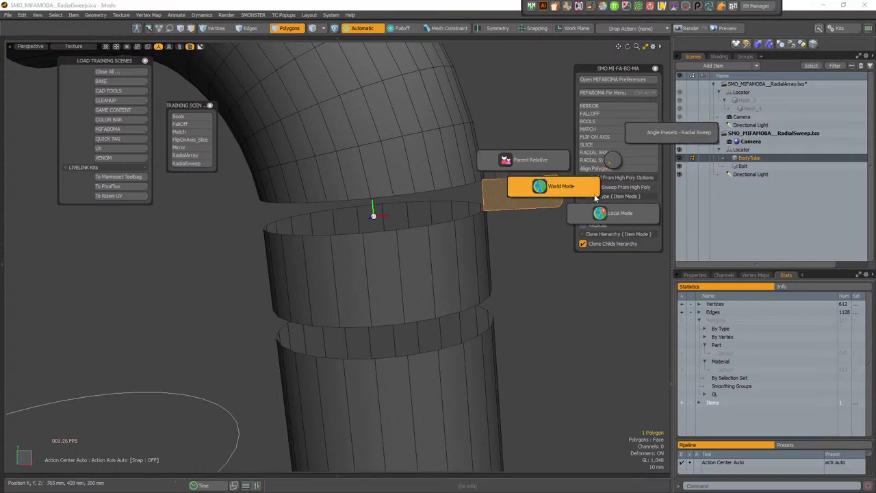
pyautogui.click(613, 214)
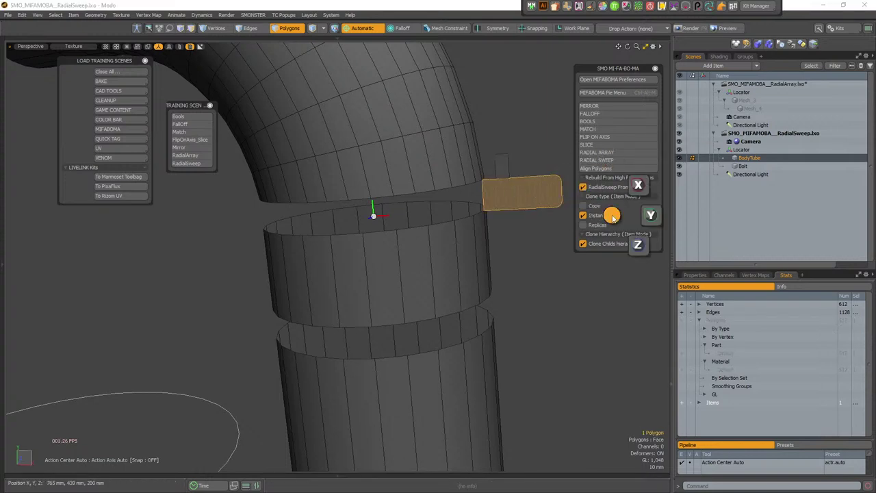
pyautogui.click(650, 218)
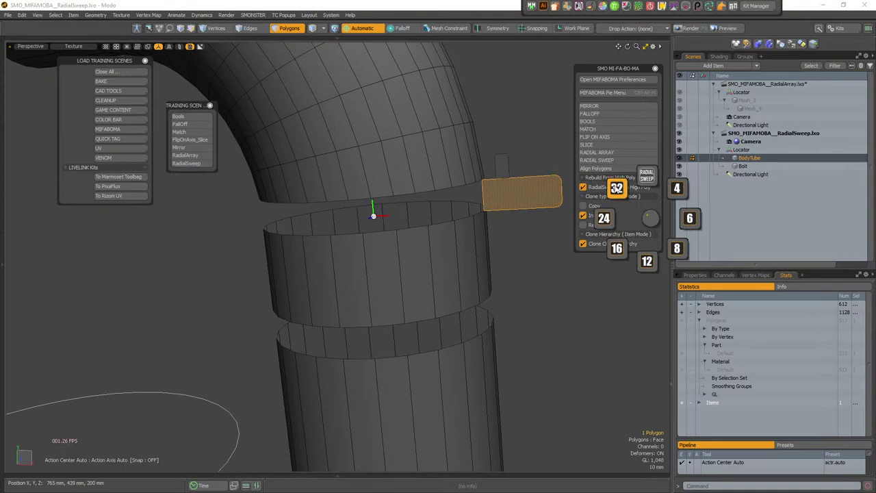
pyautogui.click(616, 188)
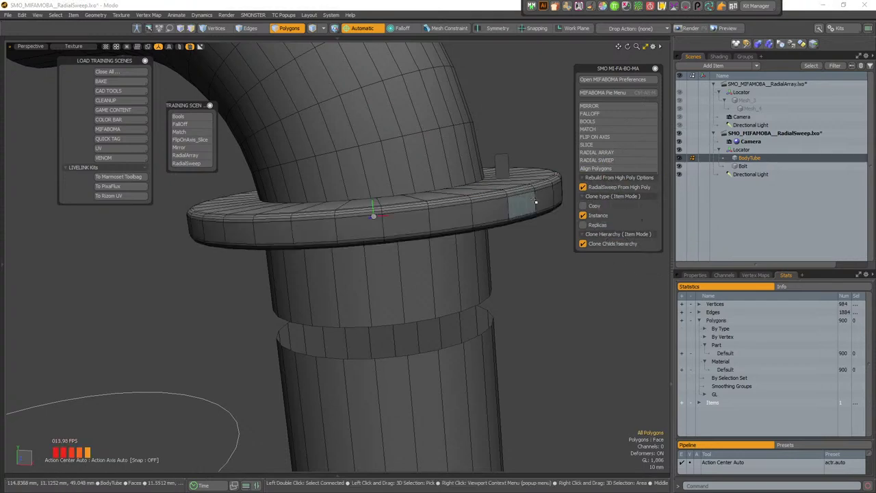
# Select the whole swept flange ring, hide everything else in the BodyTube and inspect the ring's geometry up close
pyautogui.doubleClick(536, 202)
pyautogui.keyDown('alt'); pyautogui.moveTo(541, 161); pyautogui.dragTo(516, 181); pyautogui.keyUp('alt')
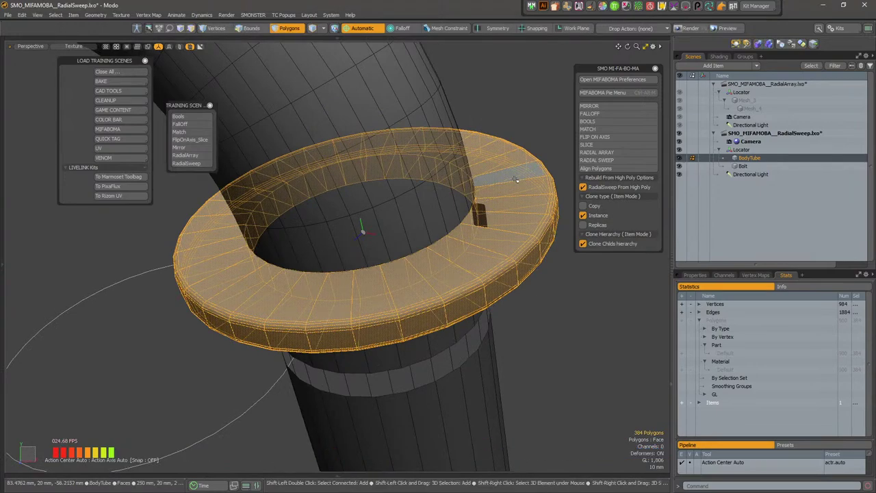
pyautogui.hotkey('shift', 'h')
pyautogui.keyDown('alt'); pyautogui.moveTo(436, 198); pyautogui.dragTo(546, 219); pyautogui.keyUp('alt')
pyautogui.scroll(5, 513, 179)
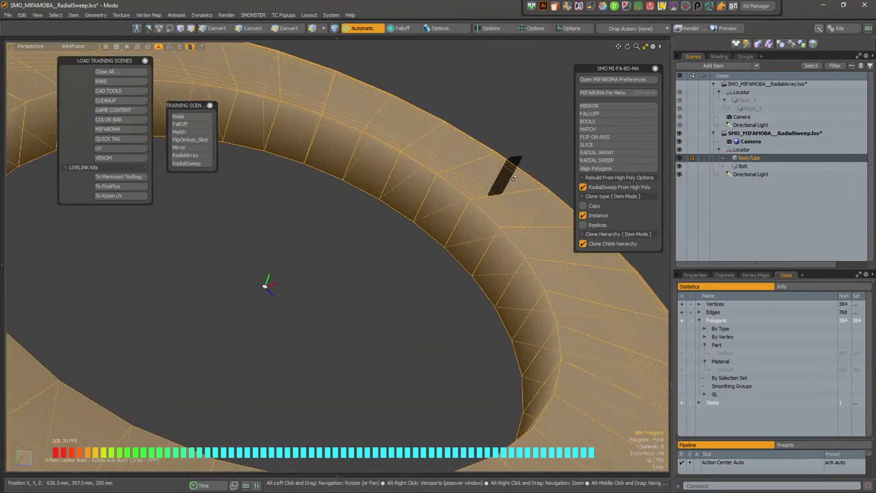
pyautogui.moveTo(447, 207); pyautogui.dragTo(412, 183)
pyautogui.keyDown('alt'); pyautogui.moveTo(412, 183); pyautogui.dragTo(452, 250); pyautogui.keyUp('alt')
pyautogui.scroll(6, 452, 257)
pyautogui.keyDown('alt'); pyautogui.moveTo(411, 281); pyautogui.dragTo(367, 356); pyautogui.keyUp('alt')
pyautogui.scroll(-6, 282, 297)
# Check the connected polygons of the flange ring, clear the selection and unhide the rest of the BodyTube
pyautogui.click(385, 290)
pyautogui.keyDown('alt'); pyautogui.moveTo(339, 270); pyautogui.dragTo(442, 182); pyautogui.keyUp('alt')
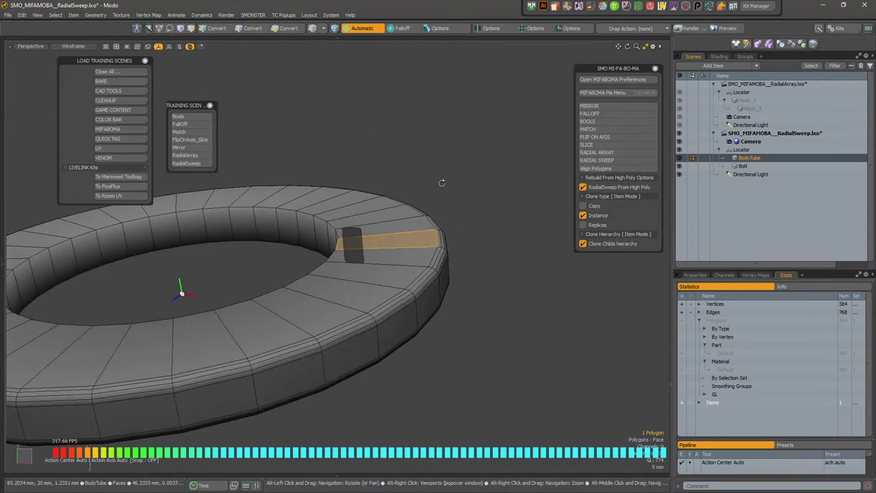
pyautogui.doubleClick(413, 230)
pyautogui.scroll(-2, 412, 230)
pyautogui.keyDown('alt'); pyautogui.keyDown('shift'); pyautogui.moveTo(412, 230); pyautogui.dragTo(541, 237); pyautogui.keyUp('shift'); pyautogui.keyUp('alt')
pyautogui.scroll(-3, 541, 237)
pyautogui.click(471, 123)
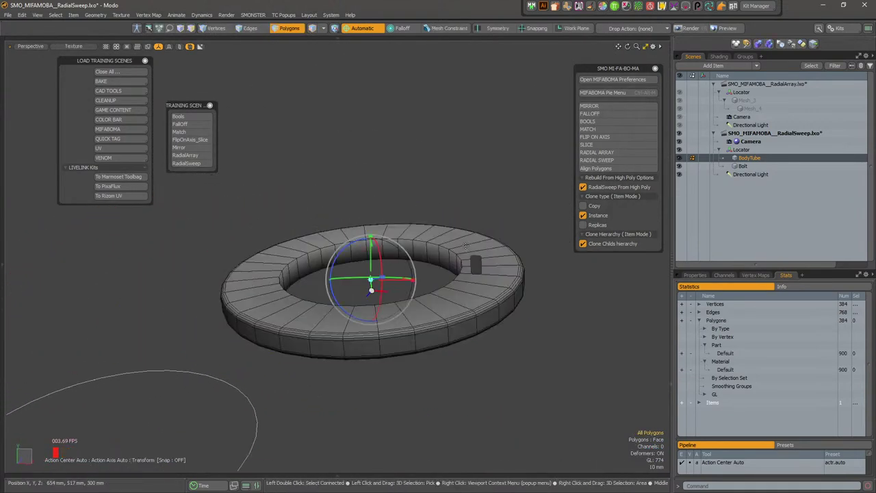
pyautogui.press('u')
pyautogui.keyDown('alt'); pyautogui.moveTo(467, 256); pyautogui.dragTo(487, 243); pyautogui.keyUp('alt')
pyautogui.scroll(3, 487, 244)
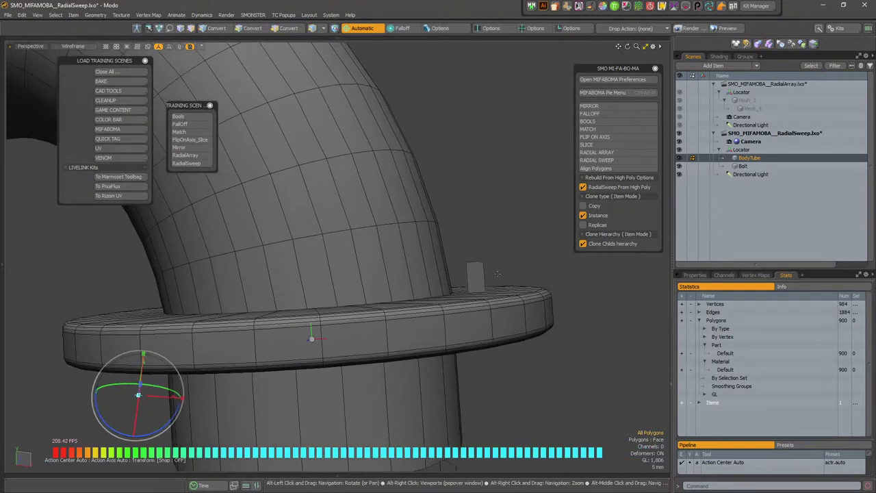
# Switch to item mode and select the Bolt mesh standing on the flange ring
pyautogui.press('5')
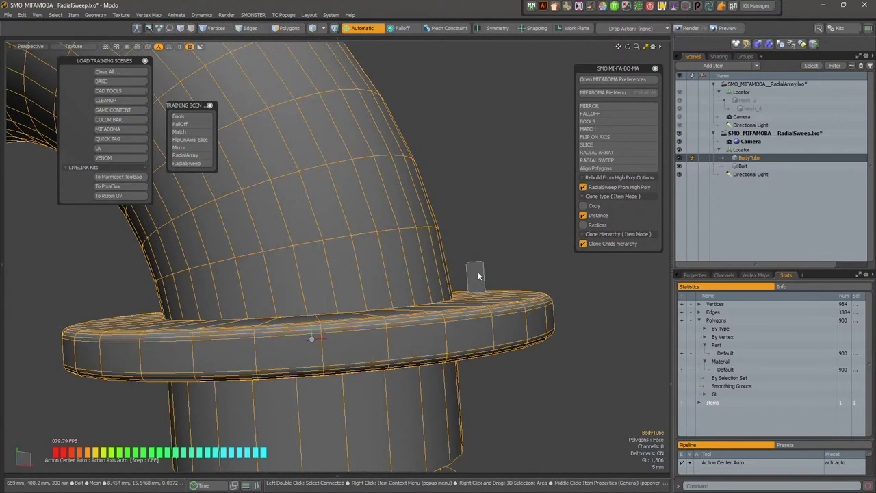
pyautogui.hotkey('ctrl', 'z')
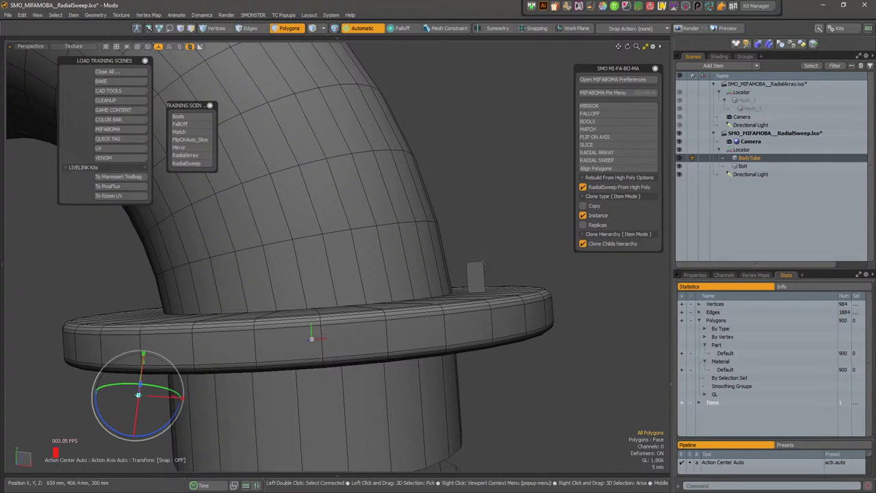
pyautogui.click(499, 238)
pyautogui.press('5')
pyautogui.hotkey('ctrl', 'z')
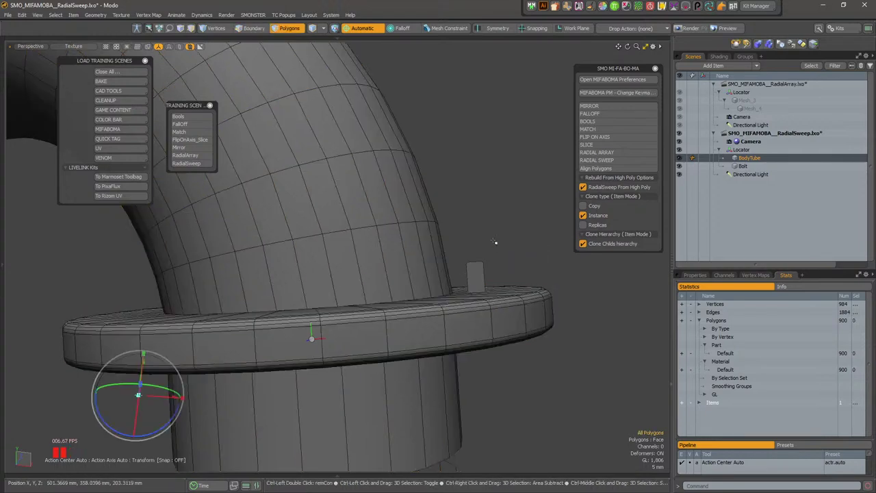
pyautogui.press('5')
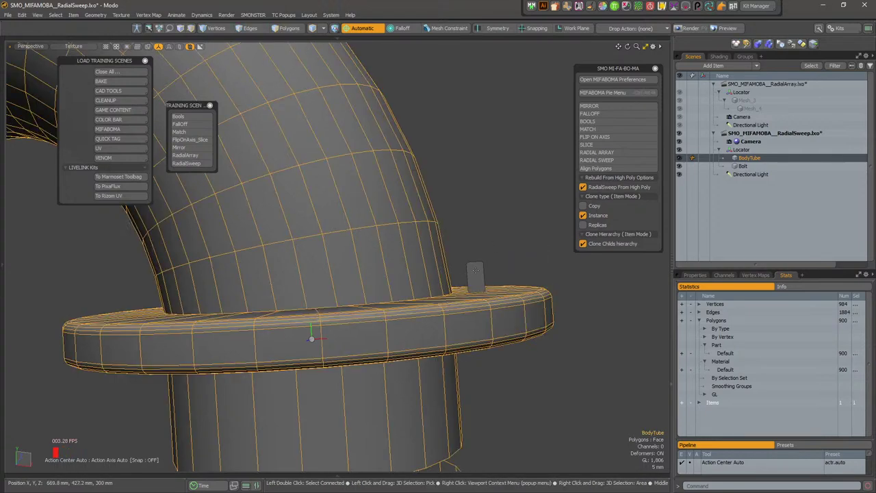
pyautogui.click(476, 271)
pyautogui.keyDown('alt'); pyautogui.moveTo(509, 274); pyautogui.dragTo(461, 271); pyautogui.keyUp('alt')
pyautogui.scroll(-3, 488, 294)
pyautogui.scroll(6, 487, 286)
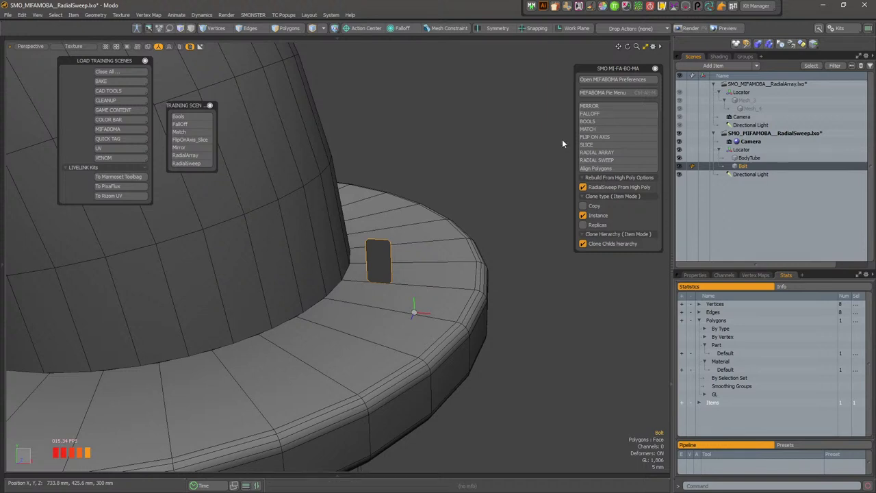
pyautogui.press('3')
pyautogui.click(385, 258)
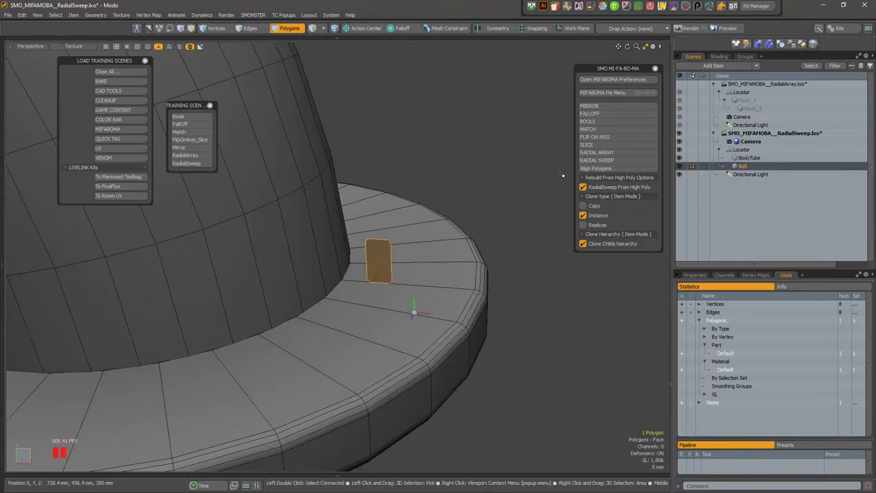
pyautogui.click(605, 152)
pyautogui.click(601, 163)
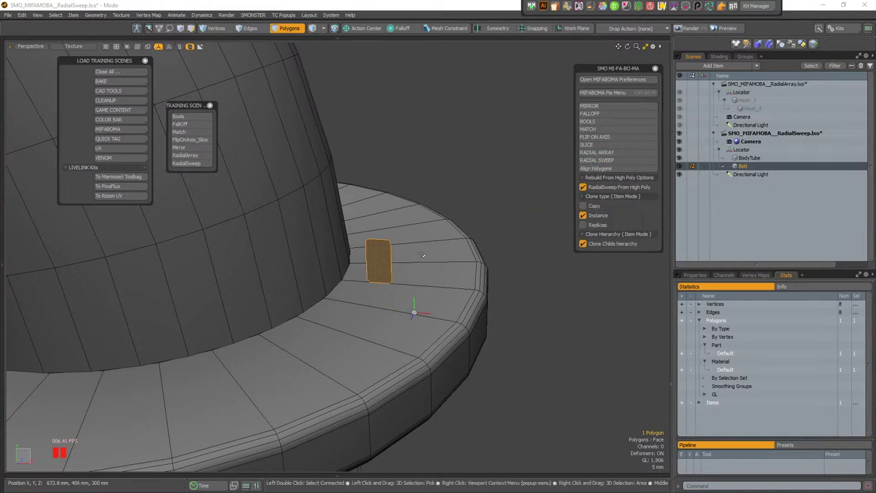
# Select the three outer edges along the side of the Bolt profile facing the flange rim
pyautogui.press('2')
pyautogui.scroll(3, 426, 256)
pyautogui.moveTo(404, 215)
pyautogui.mouseDown(button='right')
pyautogui.moveTo(363, 280)
pyautogui.moveTo(377, 382)
pyautogui.mouseUp(button='right')
pyautogui.keyDown('alt'); pyautogui.moveTo(384, 363); pyautogui.dragTo(372, 321); pyautogui.keyUp('alt')
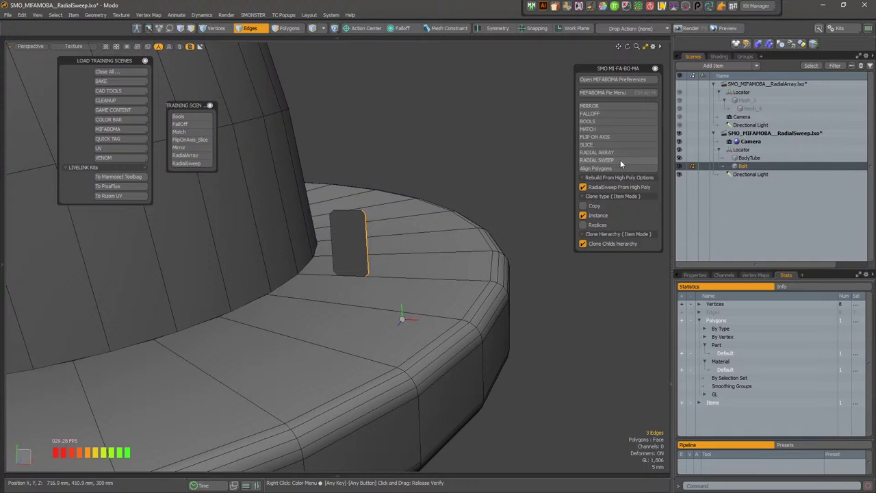
# Try a Local Mode radial sweep of the three selected Bolt edges with 6 sides and undo it
pyautogui.click(620, 160)
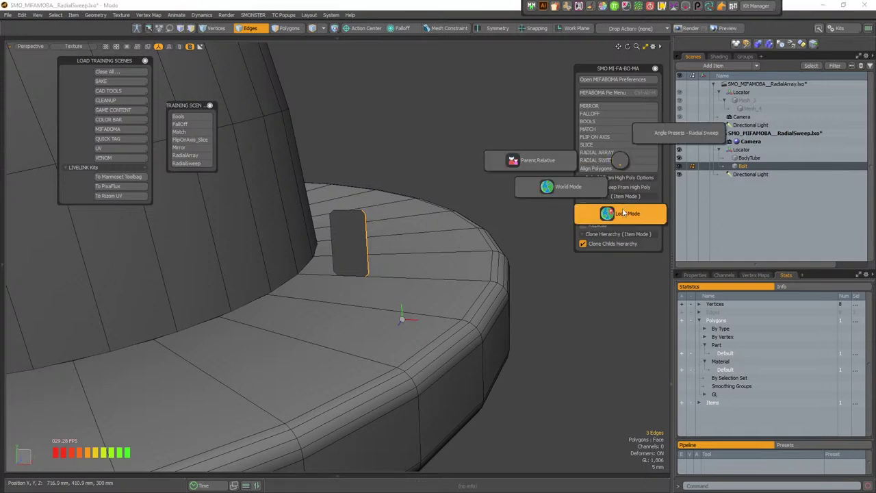
pyautogui.click(622, 215)
pyautogui.click(659, 213)
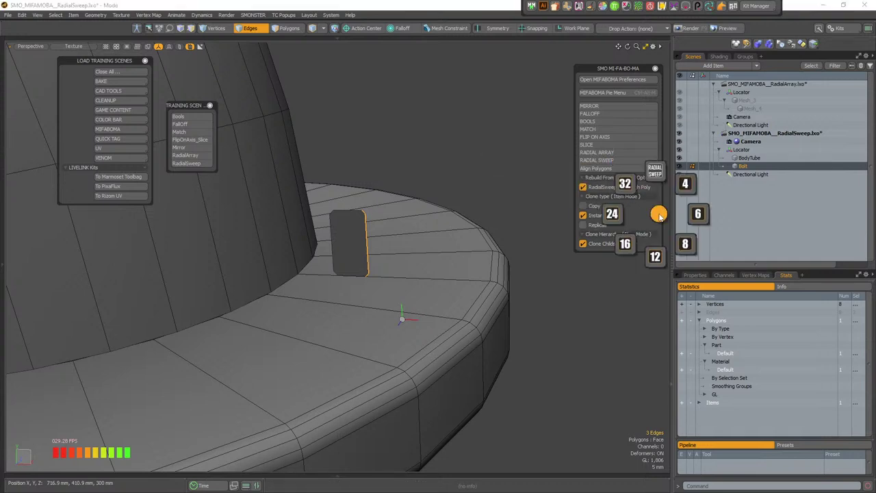
pyautogui.click(697, 218)
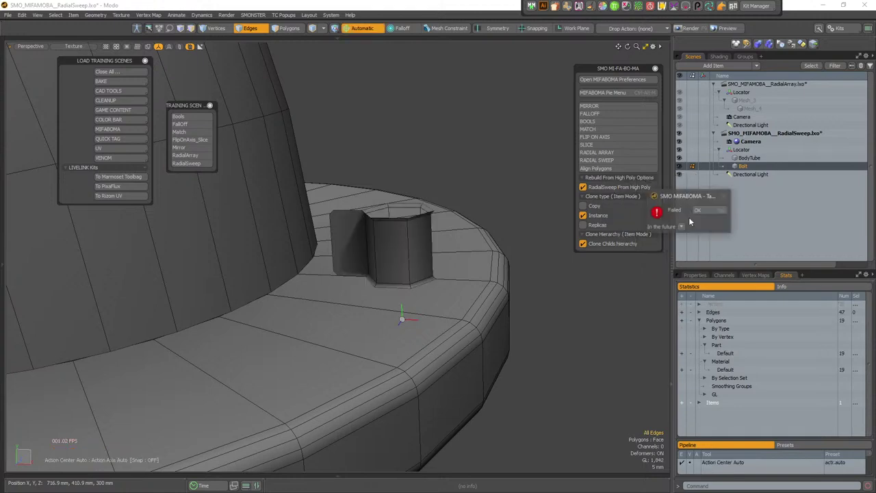
pyautogui.click(708, 212)
pyautogui.hotkey('ctrl', 'z')
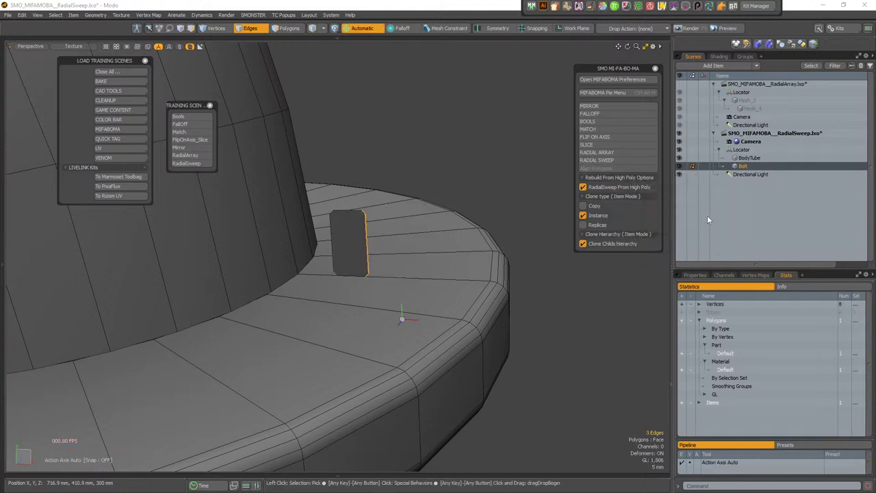
# Turn off RadialSweep From High Poly and radially sweep the selected Bolt edges in Local Mode with 6 sides
pyautogui.keyDown('alt'); pyautogui.moveTo(383, 181); pyautogui.dragTo(412, 231); pyautogui.keyUp('alt')
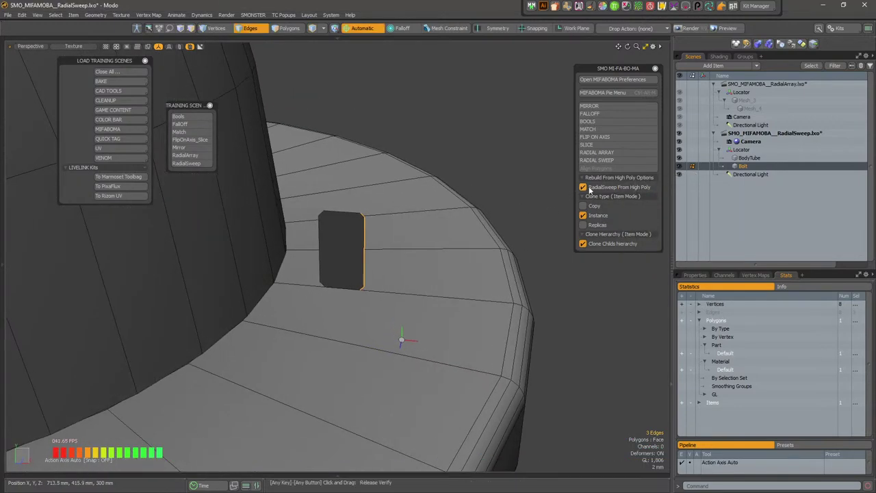
pyautogui.click(620, 153)
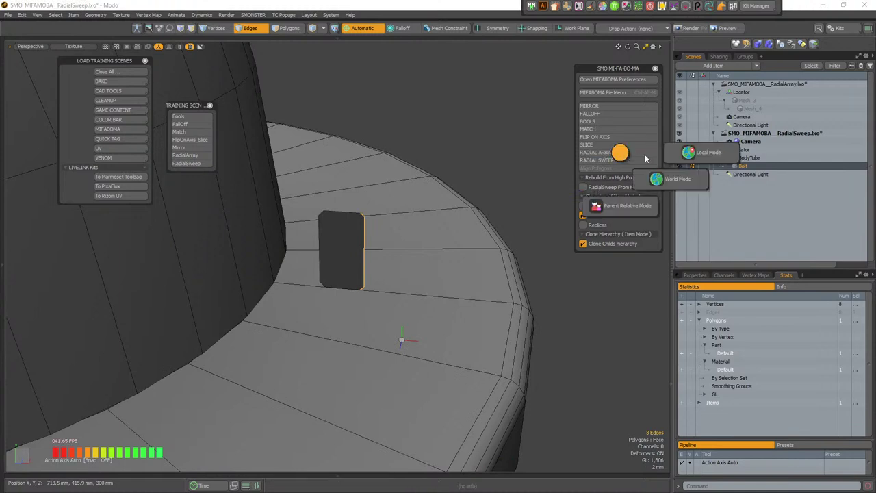
pyautogui.click(695, 153)
pyautogui.click(695, 153)
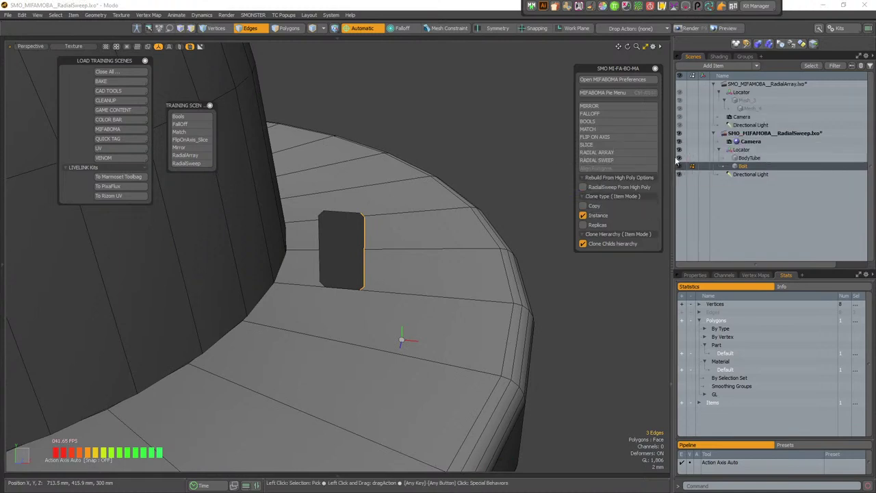
pyautogui.click(627, 161)
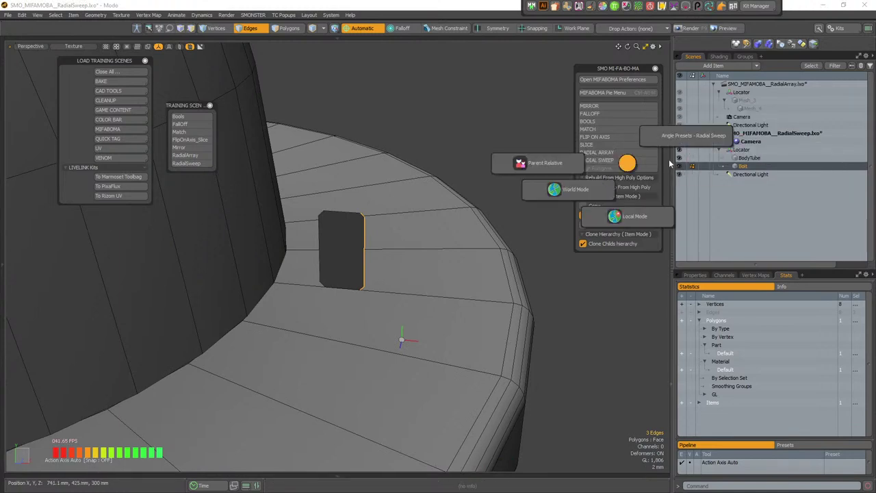
pyautogui.click(625, 216)
pyautogui.click(663, 216)
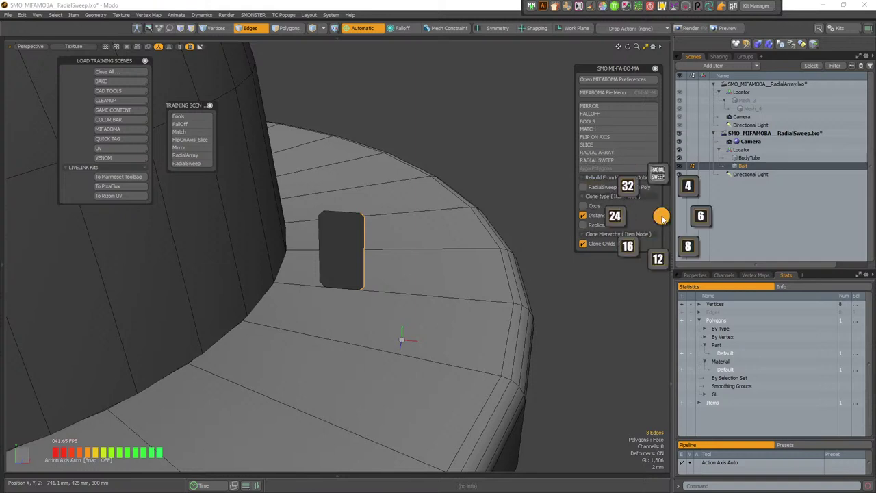
pyautogui.click(700, 216)
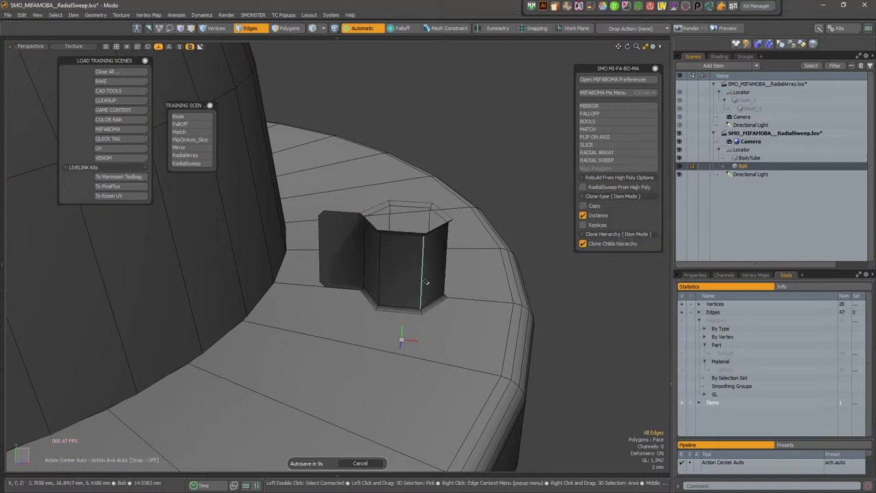
# Inspect the polygons of the swept Bolt, and undo the sweep and the high-poly option change
pyautogui.keyDown('alt'); pyautogui.moveTo(370, 301); pyautogui.dragTo(426, 234); pyautogui.keyUp('alt')
pyautogui.press('3')
pyautogui.click(382, 228)
pyautogui.click(346, 257)
pyautogui.hotkey('ctrl', 'z')
pyautogui.hotkey('ctrl', 'z')
pyautogui.hotkey('ctrl', 'z')
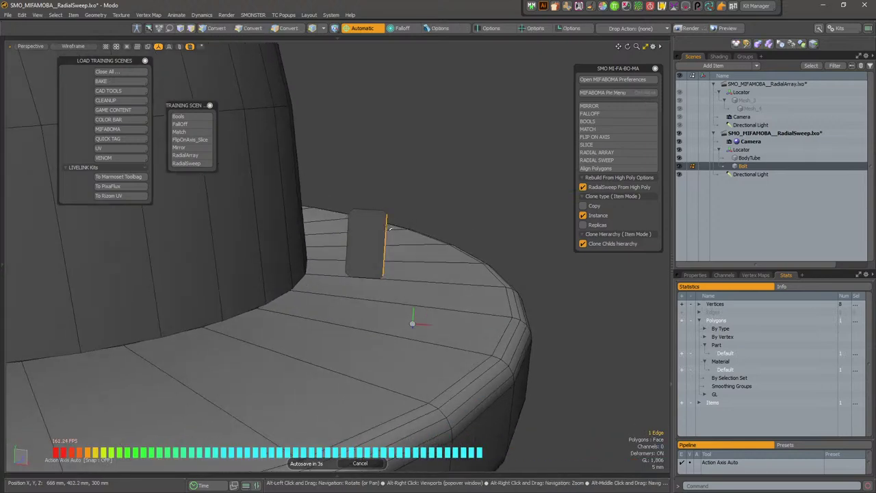
# Select the Bolt's single profile polygon on the flange ring in polygon mode
pyautogui.press('3')
pyautogui.click(373, 228)
pyautogui.press('space')
pyautogui.press('space')
pyautogui.press('space')
# Examine the whole pipe, its flange and their position relative to the world origin
pyautogui.keyDown('alt'); pyautogui.moveTo(371, 231); pyautogui.dragTo(396, 263); pyautogui.keyUp('alt')
pyautogui.keyDown('alt'); pyautogui.moveTo(396, 263); pyautogui.dragTo(486, 263, button='right'); pyautogui.keyUp('alt')
pyautogui.keyDown('alt'); pyautogui.moveTo(487, 262); pyautogui.dragTo(431, 306); pyautogui.keyUp('alt')
pyautogui.keyDown('alt'); pyautogui.moveTo(431, 306); pyautogui.dragTo(329, 271, button='right'); pyautogui.keyUp('alt')
pyautogui.keyDown('alt'); pyautogui.moveTo(329, 271); pyautogui.dragTo(227, 403); pyautogui.keyUp('alt')
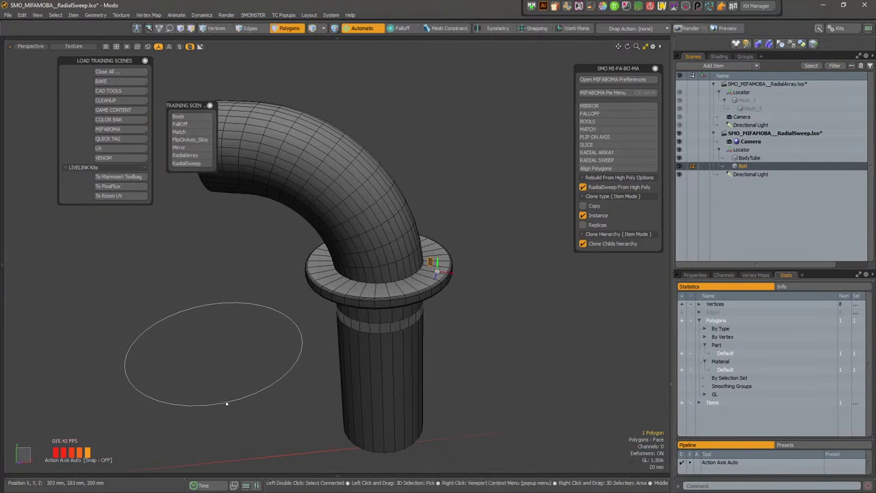
pyautogui.keyDown('alt'); pyautogui.moveTo(395, 282); pyautogui.dragTo(464, 332); pyautogui.keyUp('alt')
pyautogui.keyDown('alt'); pyautogui.moveTo(464, 332); pyautogui.dragTo(415, 354, button='right'); pyautogui.keyUp('alt')
pyautogui.keyDown('alt'); pyautogui.moveTo(415, 354); pyautogui.dragTo(394, 281); pyautogui.keyUp('alt')
pyautogui.scroll(1, 337, 288)
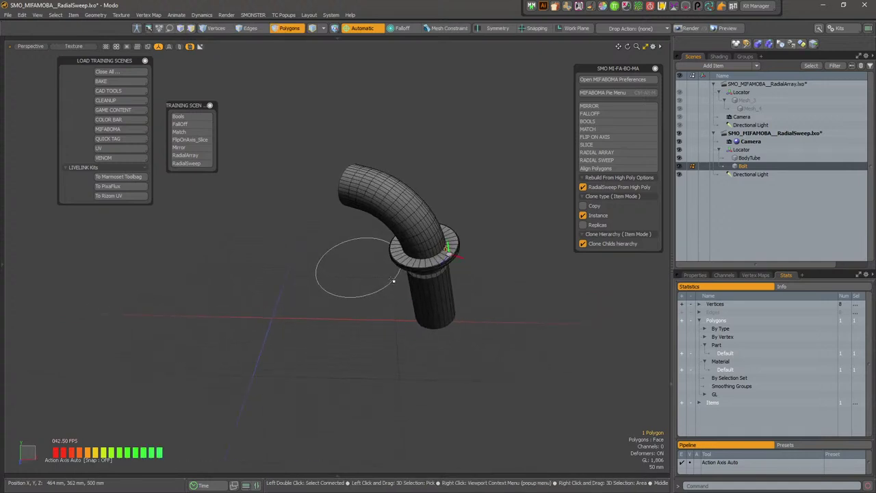
pyautogui.keyDown('alt'); pyautogui.moveTo(433, 243); pyautogui.dragTo(414, 279, button='right'); pyautogui.keyUp('alt')
# Radially sweep the selected Bolt polygon in World Mode around the Y axis with 6 sides
pyautogui.click(629, 152)
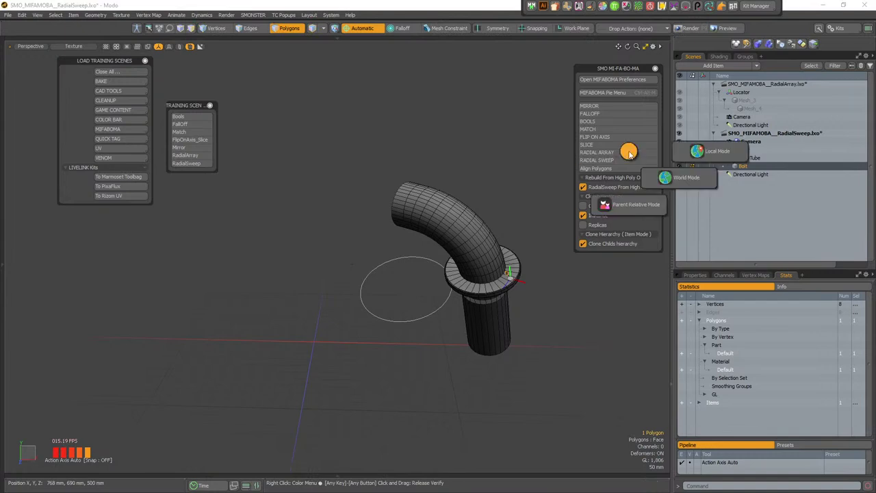
pyautogui.click(616, 160)
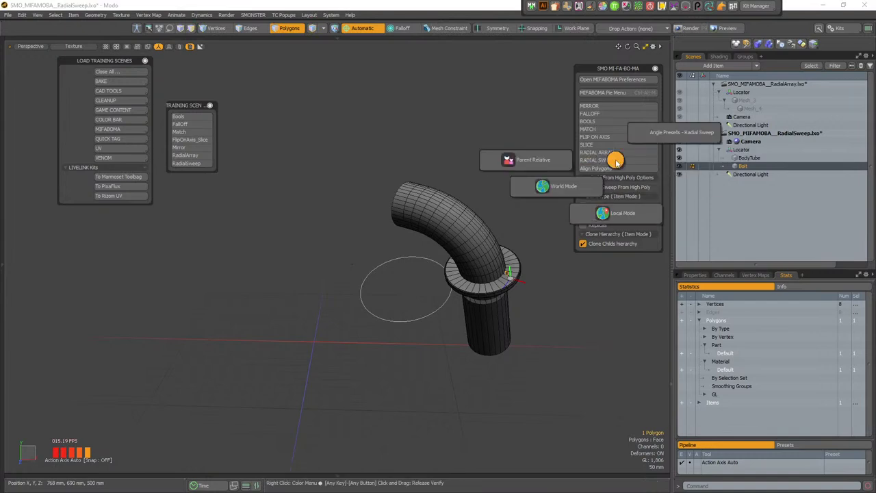
pyautogui.click(556, 192)
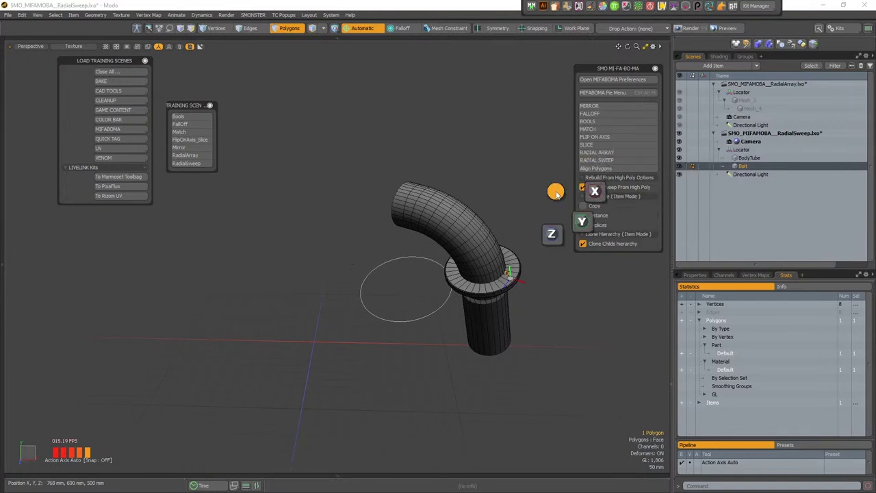
pyautogui.click(582, 222)
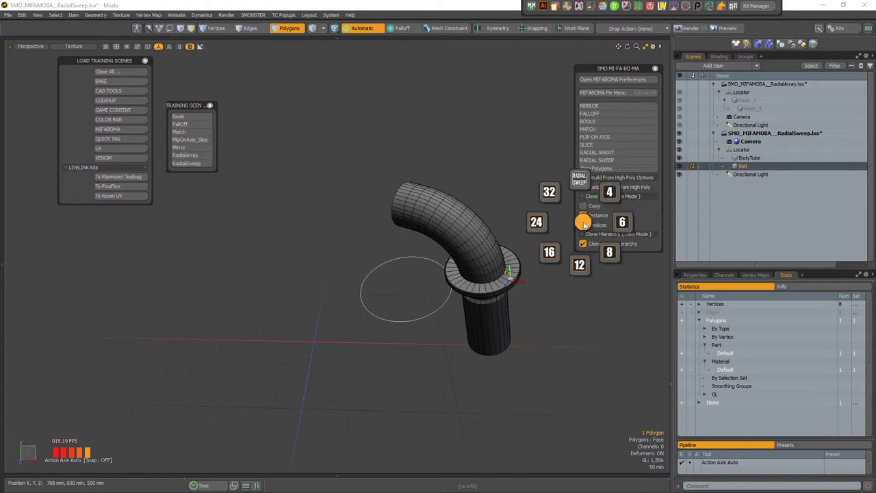
pyautogui.click(623, 222)
# Check the world-centred sweep from above and from the side, and undo it
pyautogui.scroll(-3, 472, 228)
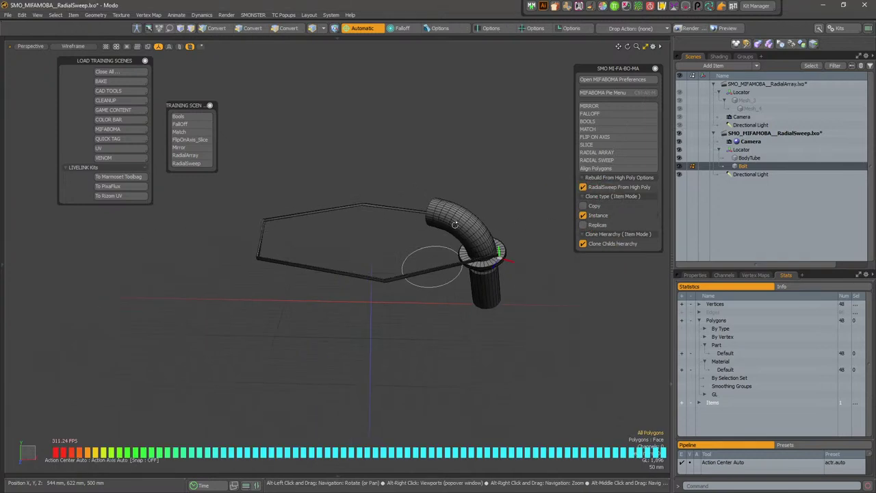
pyautogui.keyDown('alt'); pyautogui.moveTo(456, 225); pyautogui.dragTo(458, 315); pyautogui.keyUp('alt')
pyautogui.keyDown('alt'); pyautogui.keyDown('shift'); pyautogui.moveTo(482, 204); pyautogui.dragTo(401, 334); pyautogui.keyUp('shift'); pyautogui.keyUp('alt')
pyautogui.keyDown('alt'); pyautogui.moveTo(449, 367); pyautogui.dragTo(299, 256); pyautogui.keyUp('alt')
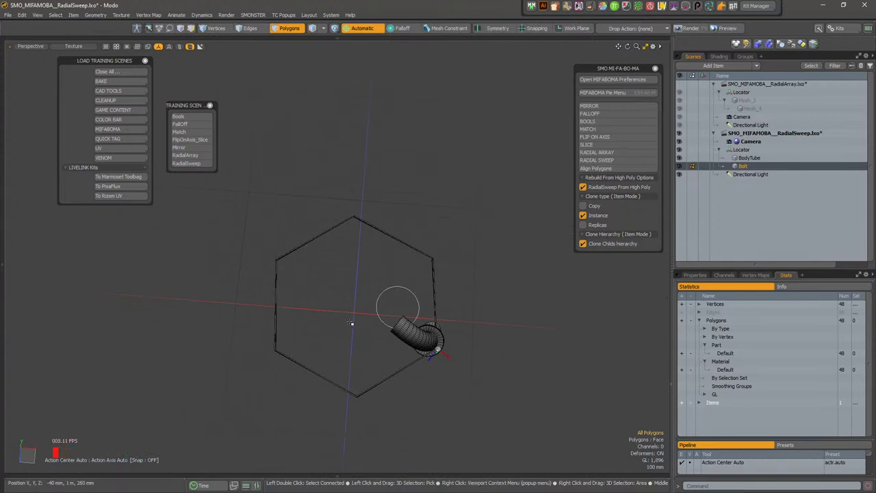
pyautogui.keyDown('alt'); pyautogui.moveTo(365, 318); pyautogui.dragTo(385, 251); pyautogui.keyUp('alt')
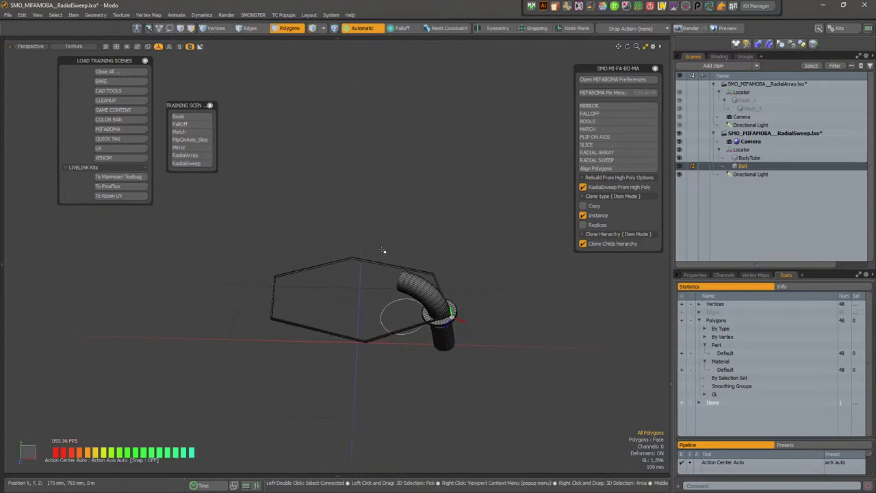
pyautogui.hotkey('ctrl', 'z')
# Radially sweep the Bolt polygon in Parent Relative mode around the Y axis with 6 sides
pyautogui.click(614, 161)
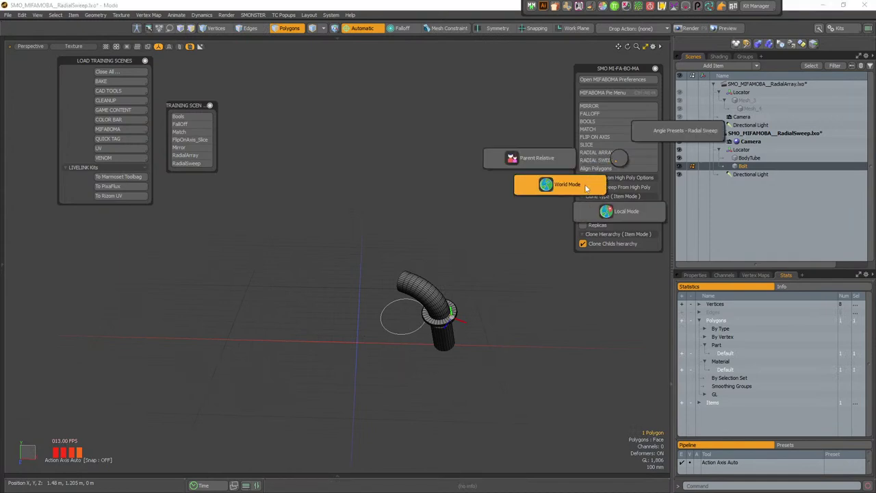
pyautogui.click(552, 163)
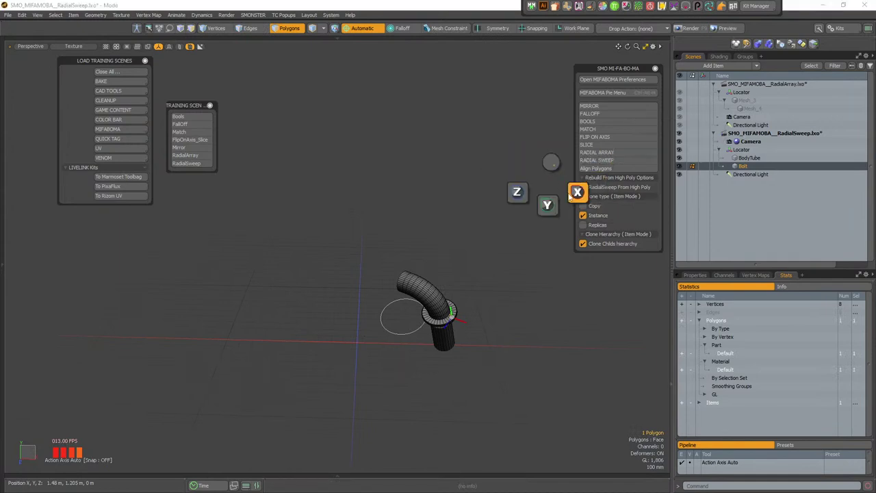
pyautogui.click(548, 207)
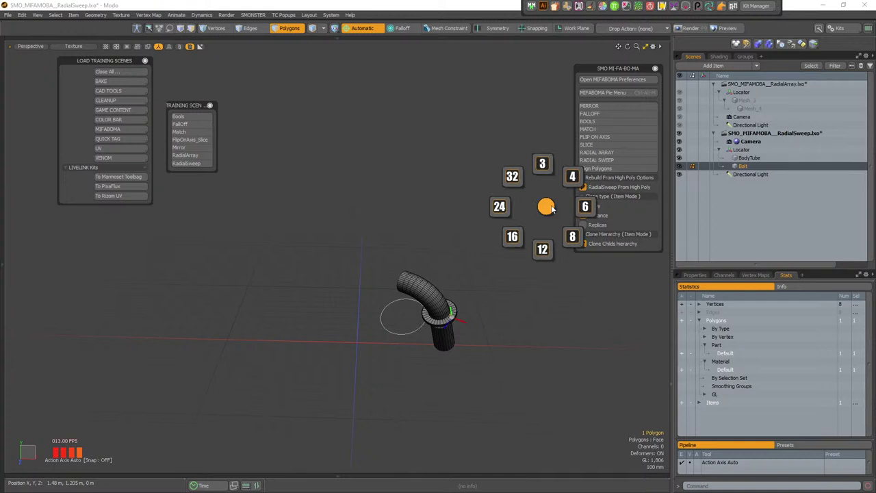
pyautogui.click(584, 205)
# Check the parent-relative sweep against the parent Locator, and undo the sweep
pyautogui.keyDown('alt'); pyautogui.moveTo(528, 219); pyautogui.dragTo(441, 283); pyautogui.keyUp('alt')
pyautogui.press('3')
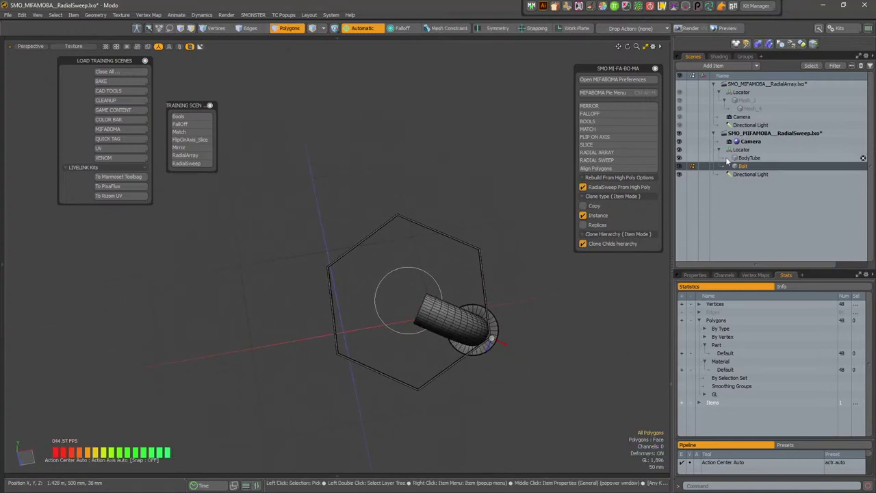
pyautogui.click(741, 150)
pyautogui.moveTo(401, 299)
pyautogui.keyDown('alt'); pyautogui.mouseDown()
pyautogui.moveTo(407, 308)
pyautogui.moveTo(390, 294)
pyautogui.moveTo(399, 290)
pyautogui.mouseUp(); pyautogui.keyUp('alt')
pyautogui.press('3')
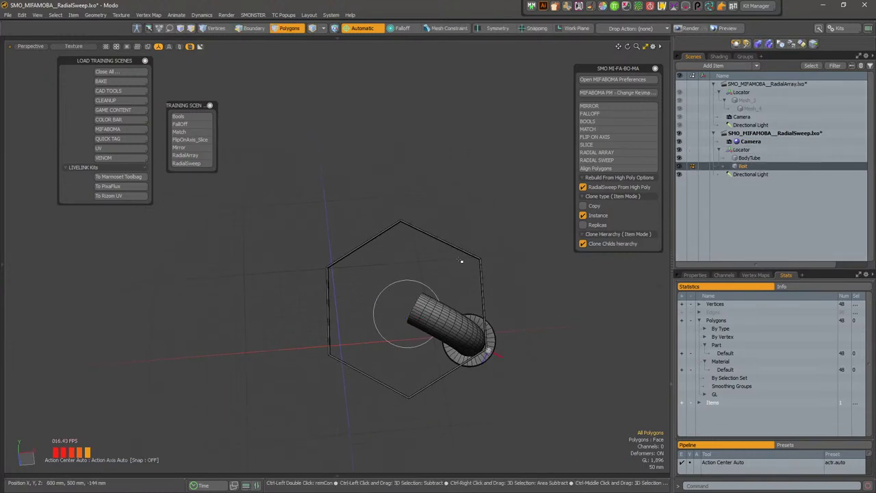
pyautogui.hotkey('ctrl', 'z')
# Switch to the BodyTube mesh and select the connected polygons of its bent pipe, flange ring and lower tube
pyautogui.keyDown('alt'); pyautogui.moveTo(461, 262); pyautogui.dragTo(496, 270); pyautogui.keyUp('alt')
pyautogui.press('5')
pyautogui.click(469, 315)
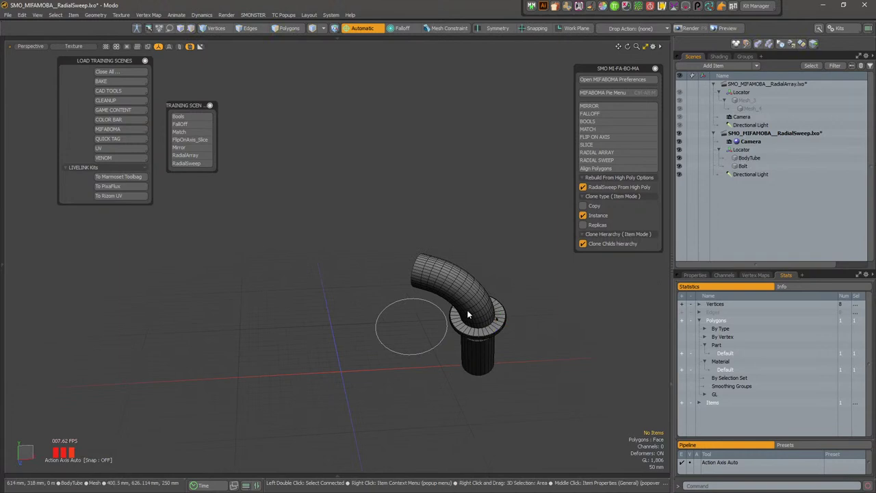
pyautogui.click(468, 314)
pyautogui.scroll(5, 470, 312)
pyautogui.press('3')
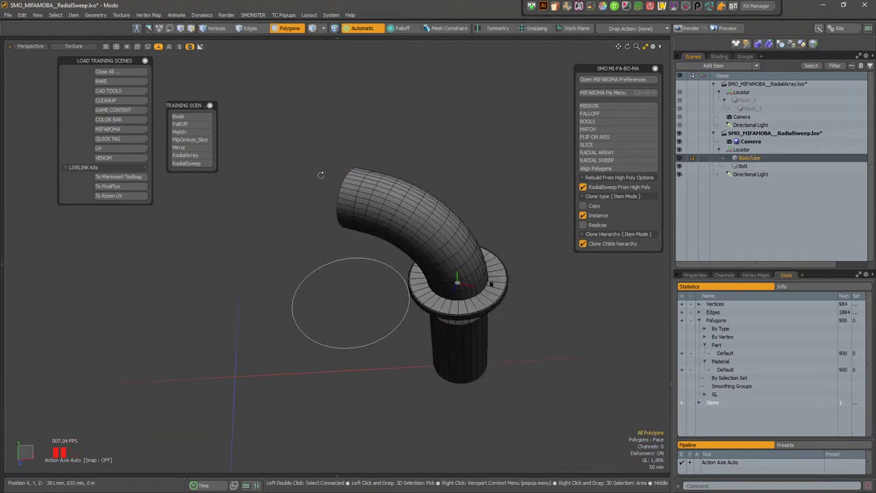
pyautogui.keyDown('alt'); pyautogui.moveTo(320, 174); pyautogui.dragTo(408, 248); pyautogui.keyUp('alt')
pyautogui.doubleClick(446, 197)
pyautogui.keyDown('shift'); pyautogui.doubleClick(425, 322); pyautogui.keyUp('shift')
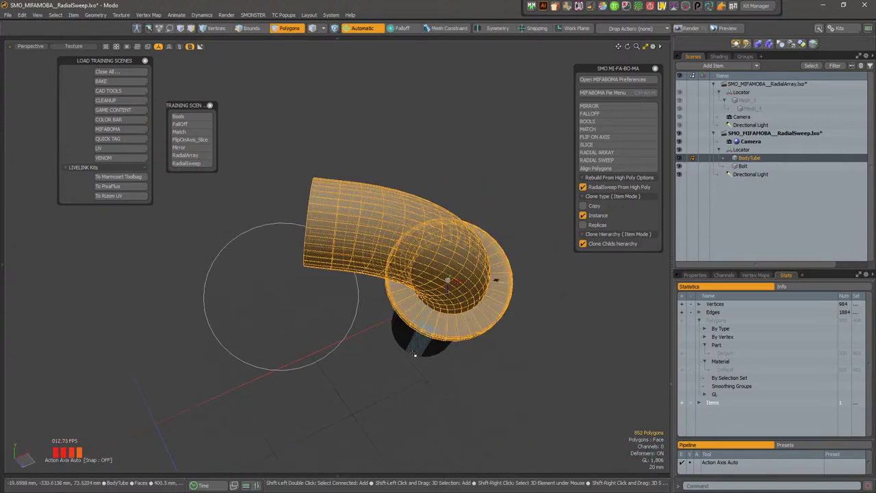
pyautogui.keyDown('shift'); pyautogui.doubleClick(414, 354); pyautogui.keyUp('shift')
# Create a radial array of the selected BodyTube polygons in Parent Relative mode around Y with a count of 6
pyautogui.scroll(-3, 487, 309)
pyautogui.click(626, 154)
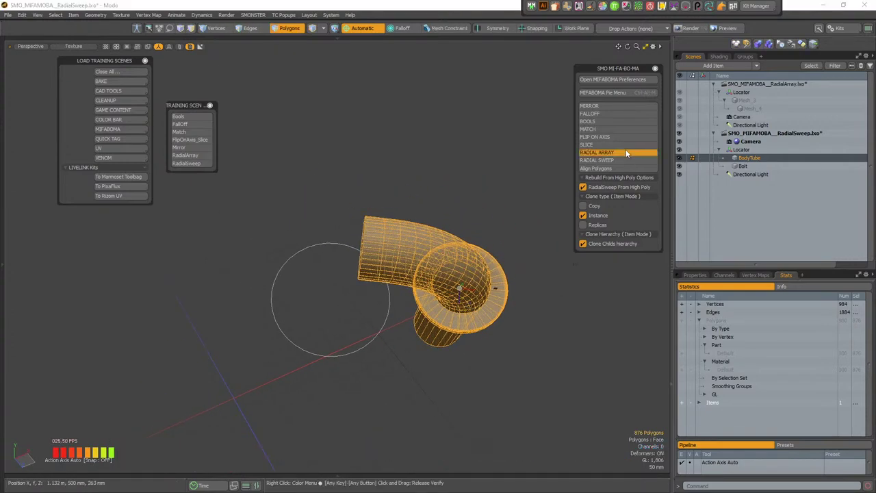
pyautogui.click(626, 153)
pyautogui.click(631, 209)
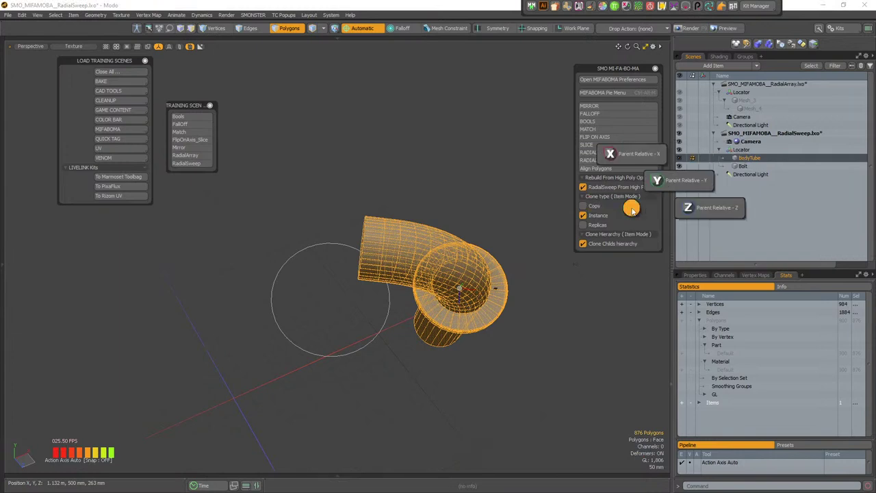
pyautogui.click(655, 188)
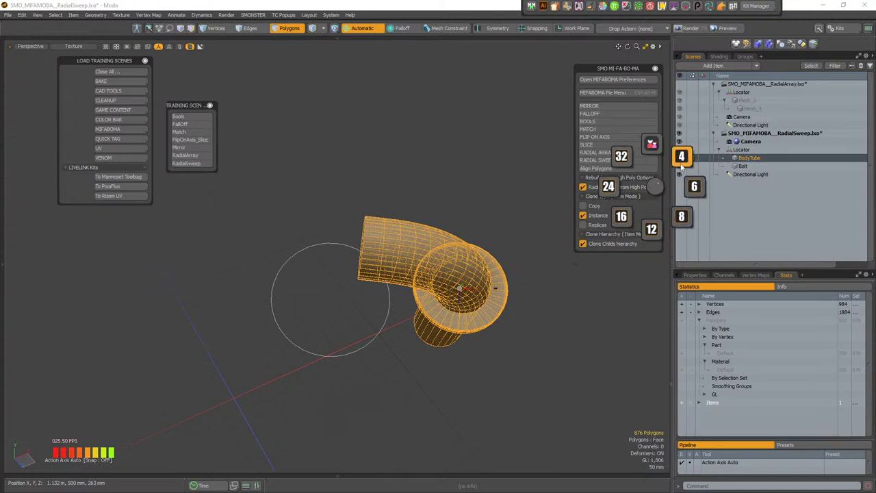
pyautogui.click(696, 186)
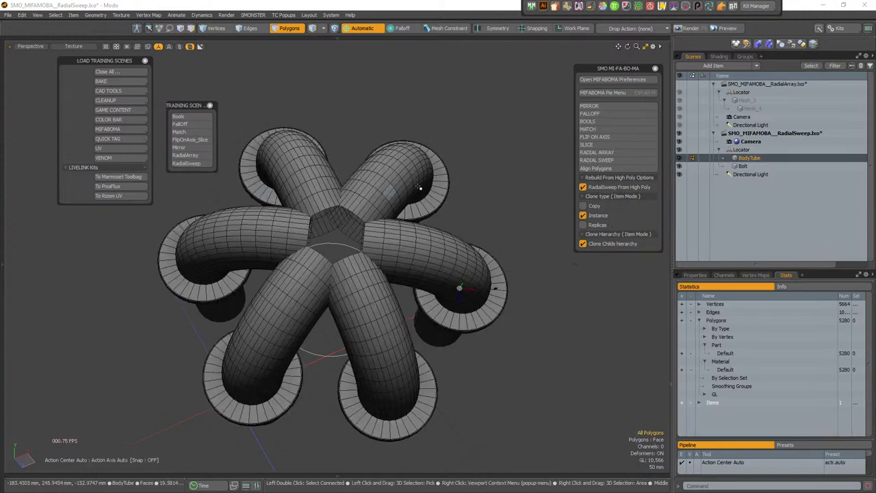
# Undo the BodyTube radial array and clear the polygon selection on the pipe and flange
pyautogui.keyDown('alt'); pyautogui.moveTo(518, 193); pyautogui.dragTo(408, 273); pyautogui.keyUp('alt')
pyautogui.press('3')
pyautogui.doubleClick(407, 272)
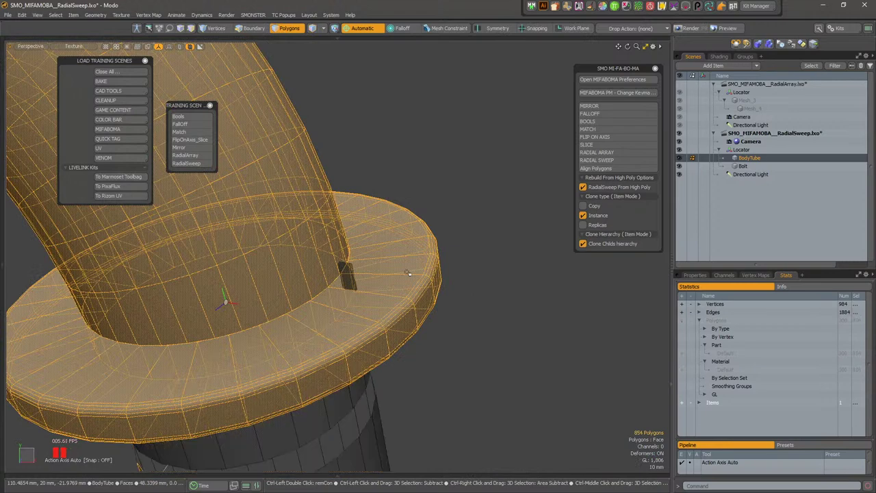
pyautogui.click(448, 299)
# Pick the flange polygon beneath the bolt profile, and switch the selection to the Bolt mesh item
pyautogui.keyDown('alt'); pyautogui.moveTo(449, 300); pyautogui.dragTo(383, 264); pyautogui.keyUp('alt')
pyautogui.click(410, 257)
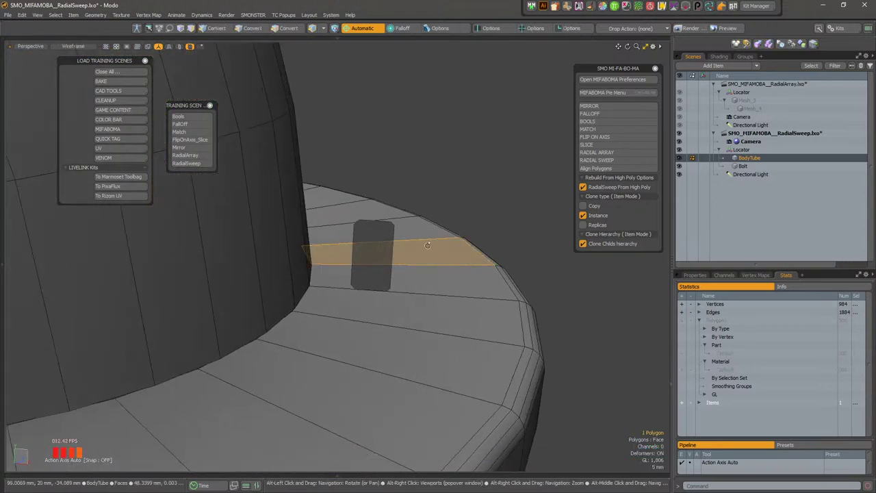
pyautogui.keyDown('alt'); pyautogui.moveTo(432, 204); pyautogui.dragTo(440, 170); pyautogui.keyUp('alt')
pyautogui.click(379, 256)
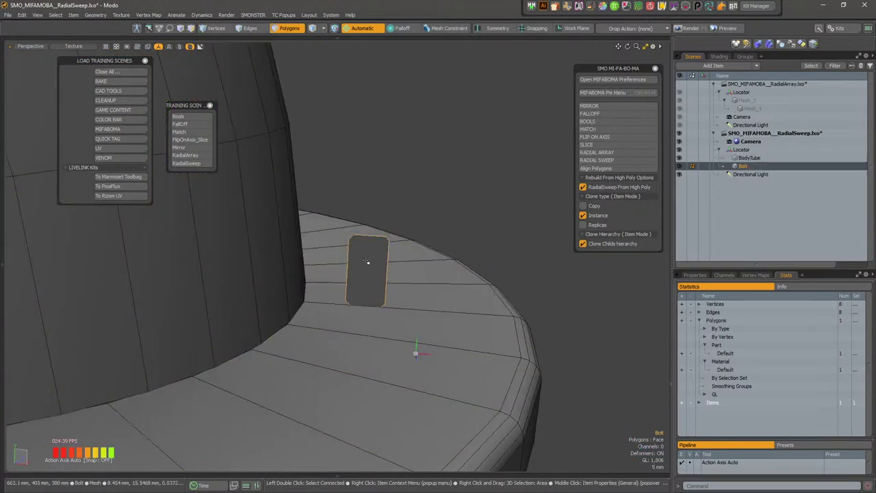
# Select the Bolt profile polygon and open the Radial Sweep angle presets as a floating palette beside the MIFABOMA palette
pyautogui.click(382, 266)
pyautogui.keyDown('alt'); pyautogui.moveTo(381, 265); pyautogui.dragTo(395, 232); pyautogui.keyUp('alt')
pyautogui.keyDown('ctrl'); pyautogui.keyDown('alt'); pyautogui.moveTo(395, 232); pyautogui.dragTo(415, 215); pyautogui.keyUp('alt'); pyautogui.keyUp('ctrl')
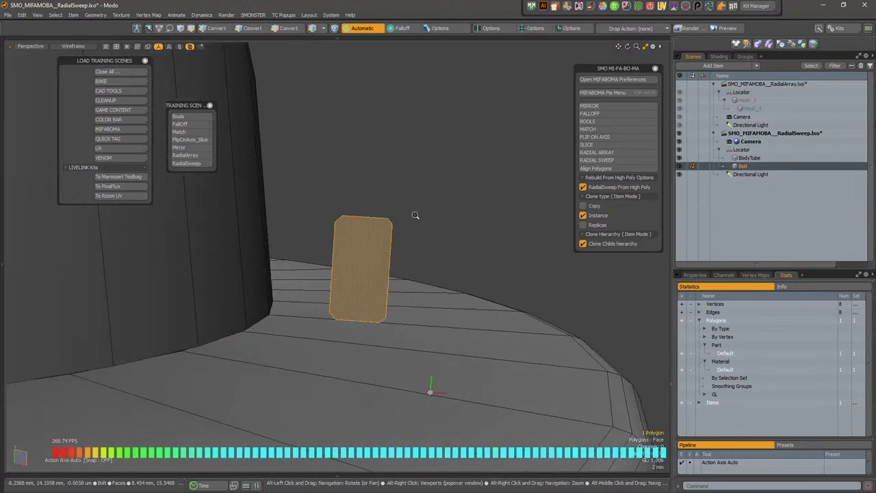
pyautogui.click(624, 161)
pyautogui.click(666, 136)
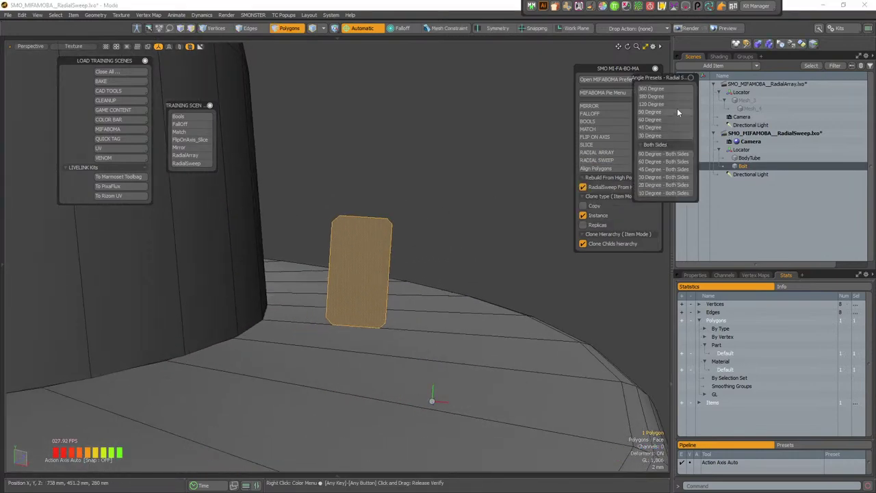
pyautogui.moveTo(678, 78); pyautogui.dragTo(531, 67)
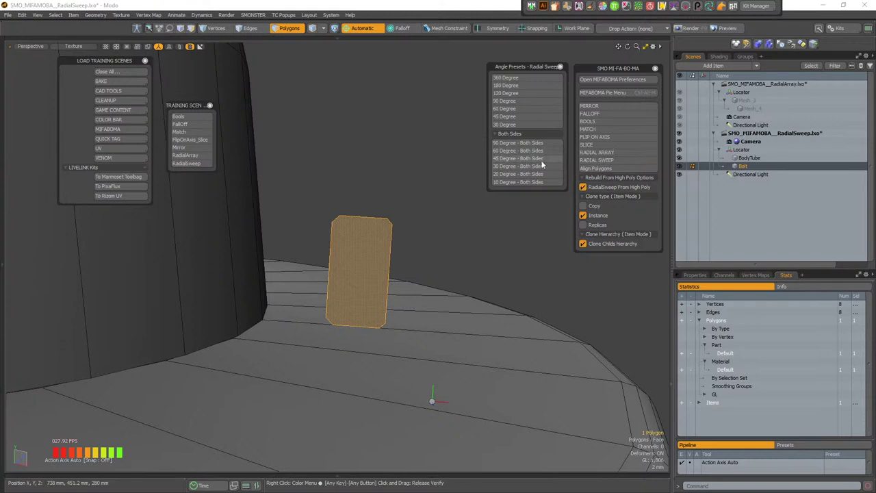
# Set the sweep angle to 45 Degree - Both Sides and radially sweep the bolt profile in Local Mode around Y with a count of 4
pyautogui.click(541, 161)
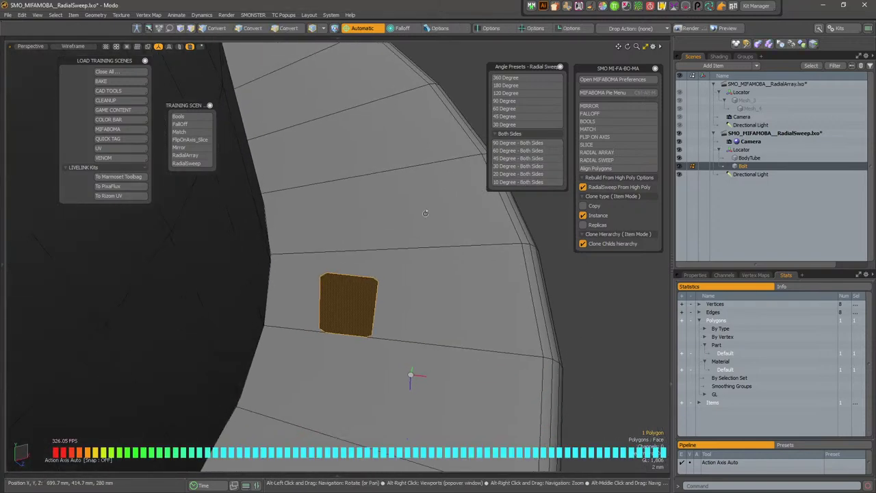
pyautogui.click(540, 160)
pyautogui.keyDown('alt'); pyautogui.moveTo(392, 302); pyautogui.dragTo(379, 322); pyautogui.keyUp('alt')
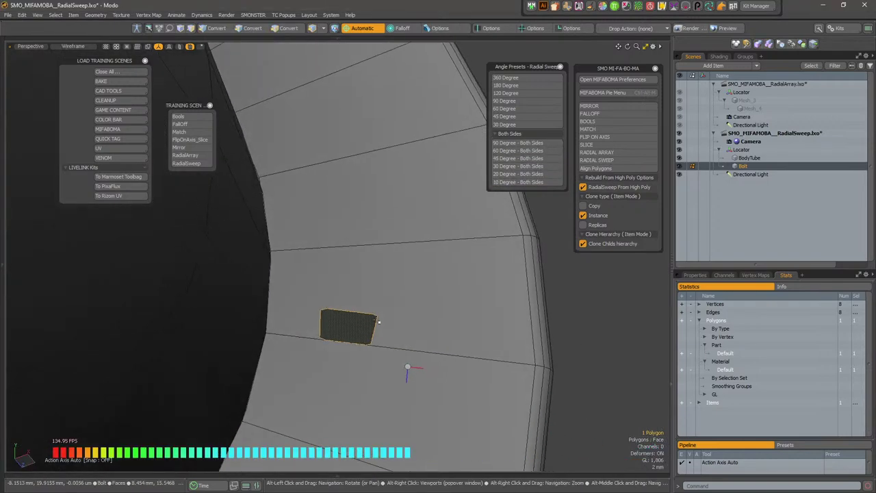
pyautogui.press('3')
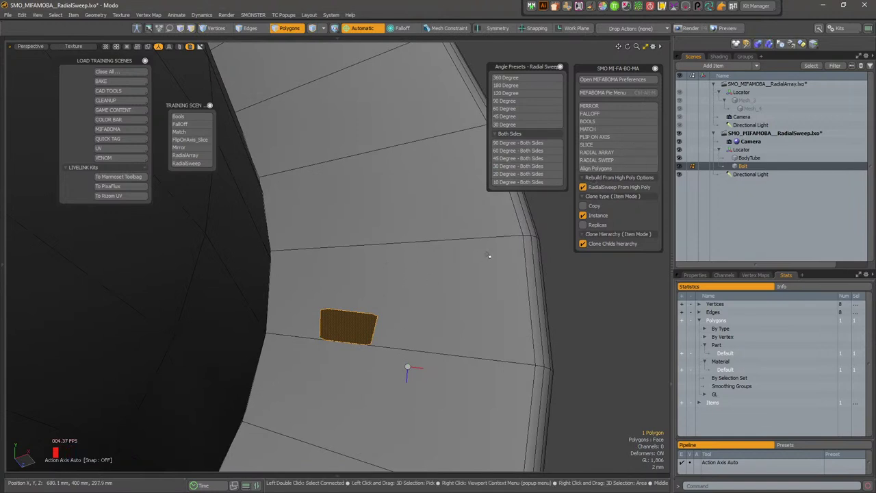
pyautogui.click(633, 162)
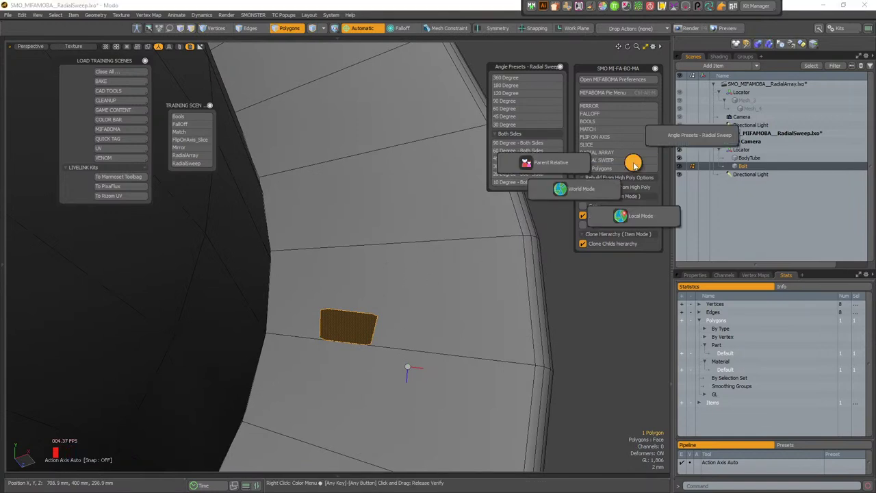
pyautogui.click(635, 212)
pyautogui.click(671, 212)
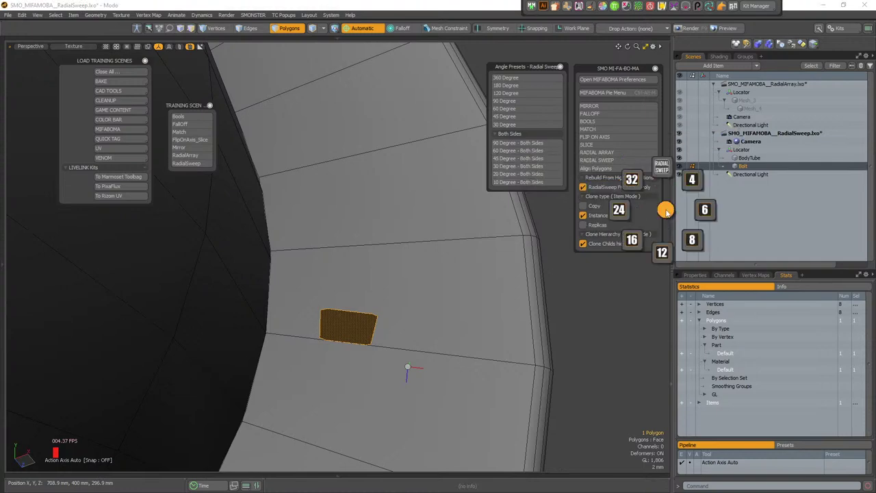
pyautogui.click(693, 180)
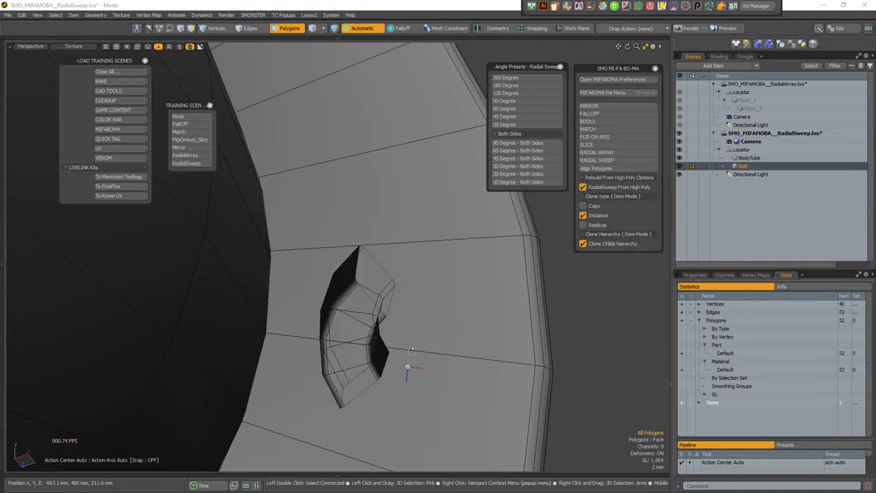
# Select all connected polygons of the swept Bolt piece on the flange
pyautogui.keyDown('alt'); pyautogui.moveTo(409, 366); pyautogui.dragTo(499, 260); pyautogui.keyUp('alt')
pyautogui.press('3')
pyautogui.doubleClick(389, 249)
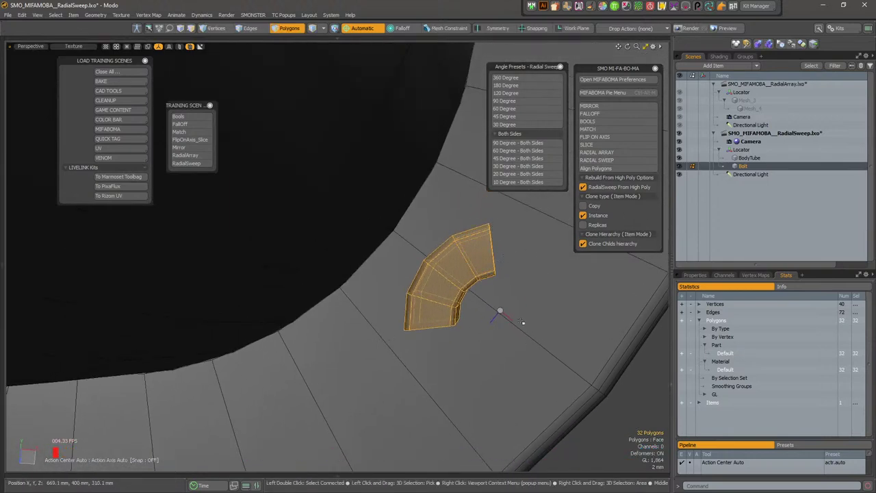
pyautogui.keyDown('alt'); pyautogui.moveTo(467, 281); pyautogui.dragTo(437, 306); pyautogui.keyUp('alt')
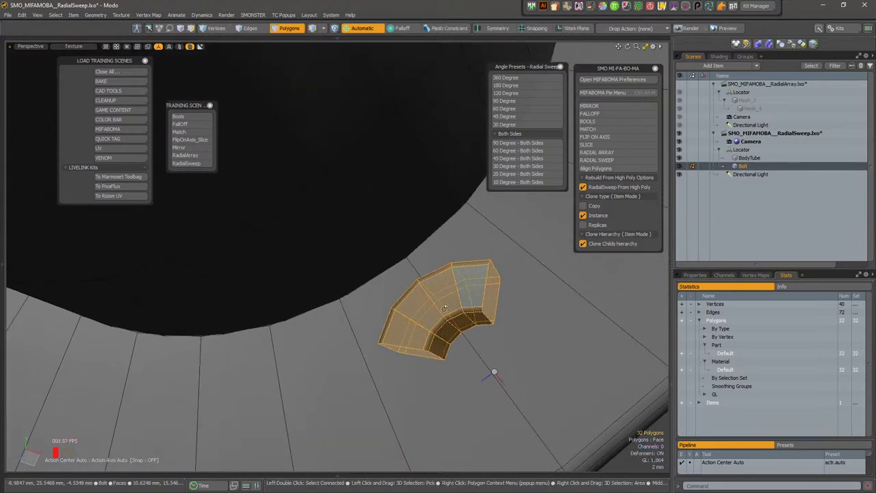
pyautogui.keyDown('alt'); pyautogui.moveTo(445, 308); pyautogui.dragTo(475, 260); pyautogui.keyUp('alt')
pyautogui.keyDown('alt'); pyautogui.moveTo(475, 239); pyautogui.dragTo(464, 219, button='right'); pyautogui.keyUp('alt')
pyautogui.keyDown('alt'); pyautogui.moveTo(464, 219); pyautogui.dragTo(366, 312); pyautogui.keyUp('alt')
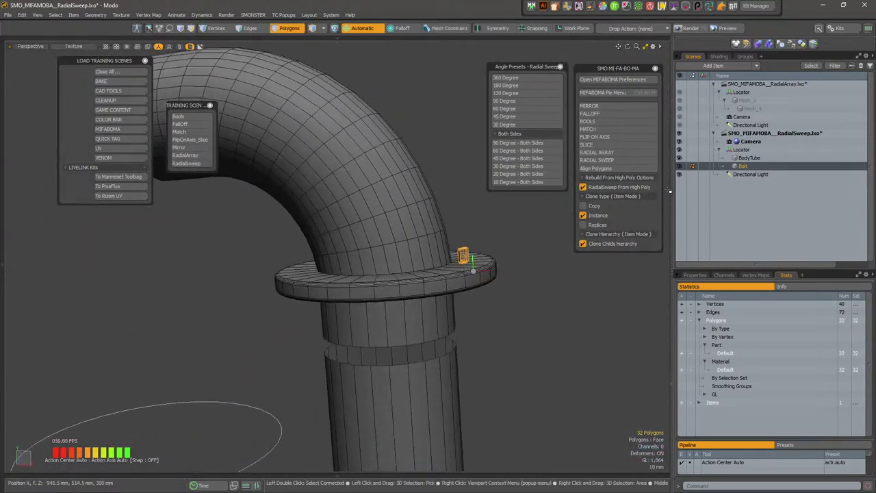
# Try a radial array of the selected Bolt polygons in Parent Relative mode around Y with a count of 12, and undo it
pyautogui.click(638, 159)
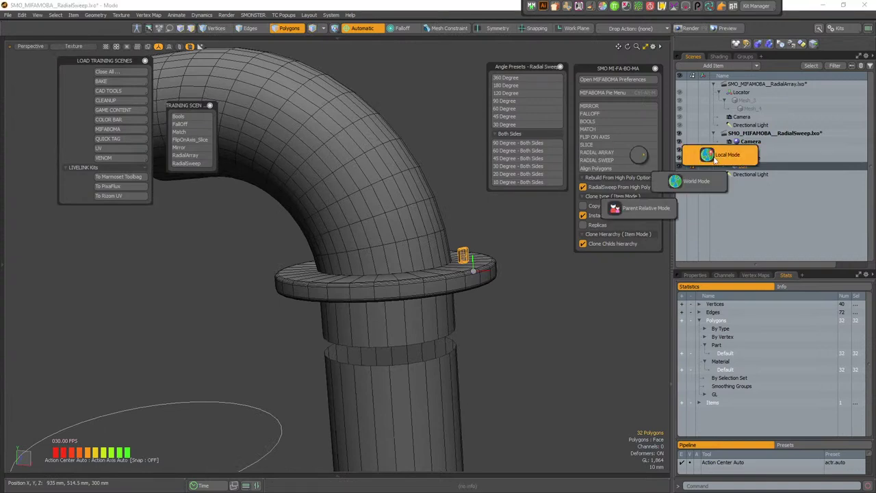
pyautogui.click(638, 209)
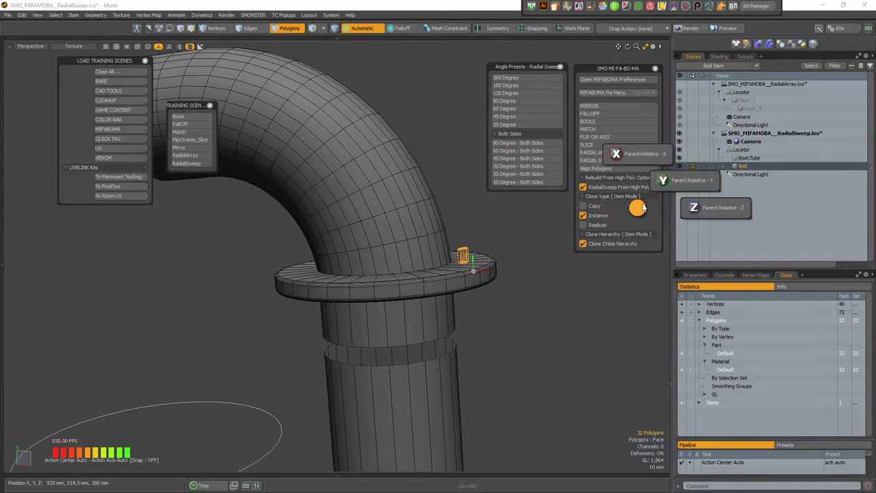
pyautogui.click(663, 181)
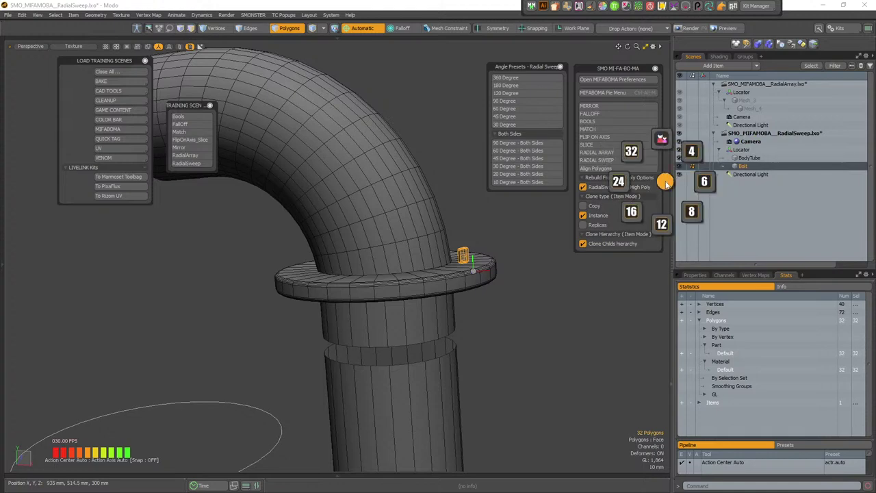
pyautogui.click(666, 228)
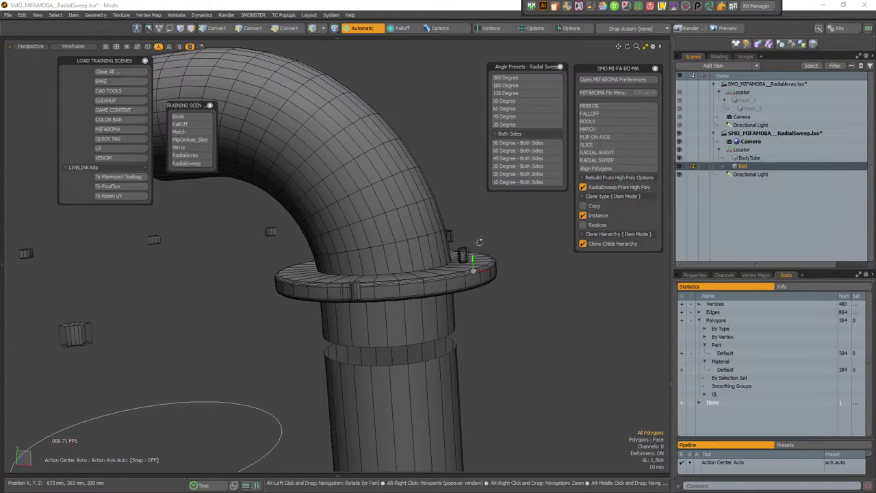
pyautogui.keyDown('alt'); pyautogui.moveTo(353, 288); pyautogui.dragTo(467, 295); pyautogui.keyUp('alt')
pyautogui.hotkey('ctrl', 'z')
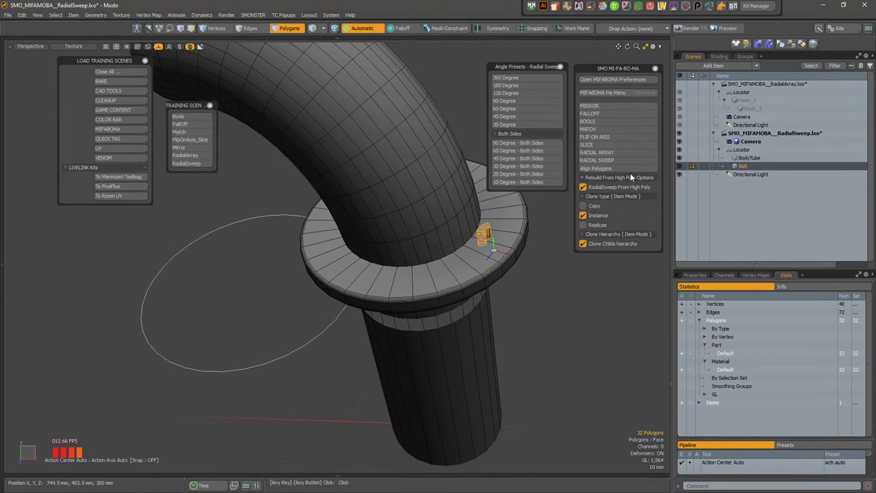
# Parent the Bolt item under BodyTube in the item hierarchy, and expand and select the BodyTube item
pyautogui.keyDown('alt'); pyautogui.moveTo(546, 269); pyautogui.dragTo(496, 234); pyautogui.keyUp('alt')
pyautogui.press('5')
pyautogui.click(487, 237)
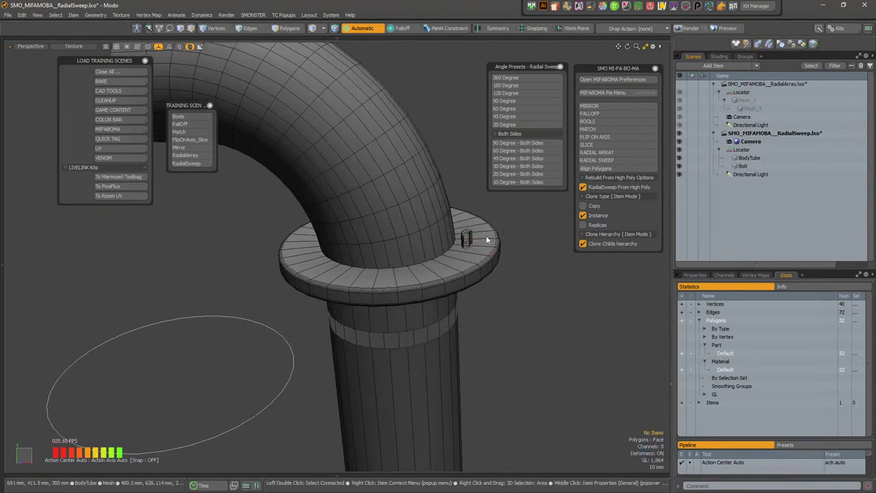
pyautogui.moveTo(758, 158); pyautogui.dragTo(770, 164)
pyautogui.moveTo(771, 167); pyautogui.dragTo(771, 159)
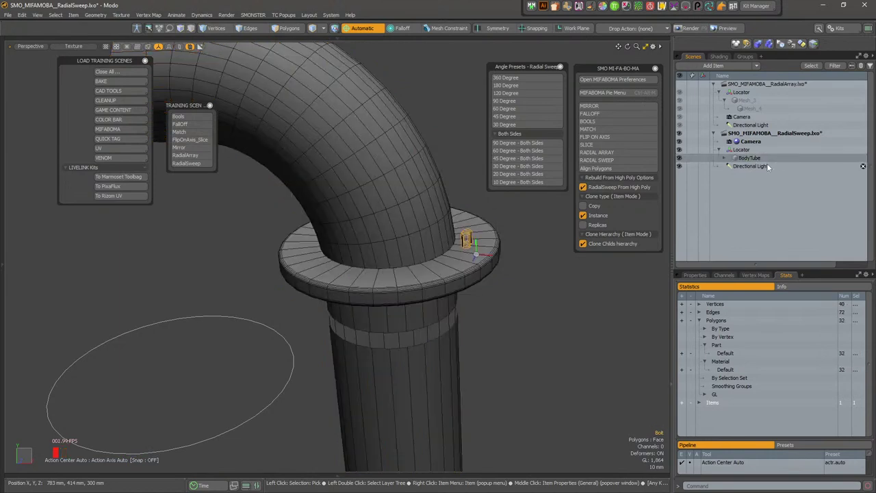
pyautogui.click(725, 159)
pyautogui.click(751, 159)
# Select the connected Bolt polygons and radially array them in Parent Relative mode around Y with a count of 12
pyautogui.keyDown('alt'); pyautogui.keyDown('shift'); pyautogui.moveTo(470, 252); pyautogui.dragTo(471, 274); pyautogui.keyUp('shift'); pyautogui.keyUp('alt')
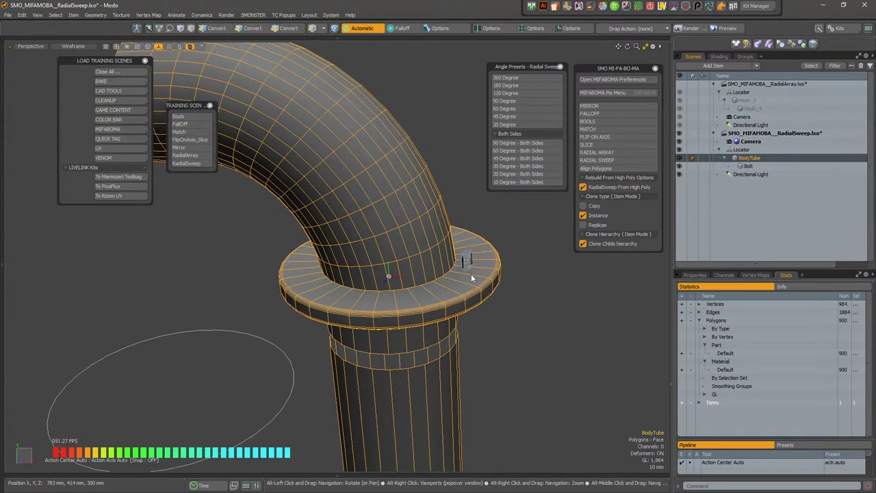
pyautogui.click(471, 261)
pyautogui.press('3')
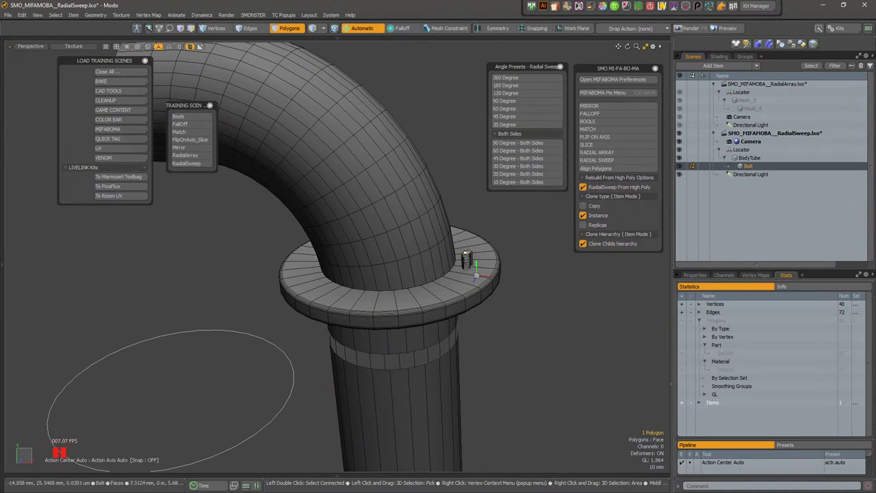
pyautogui.doubleClick(467, 259)
pyautogui.scroll(2, 469, 263)
pyautogui.click(623, 152)
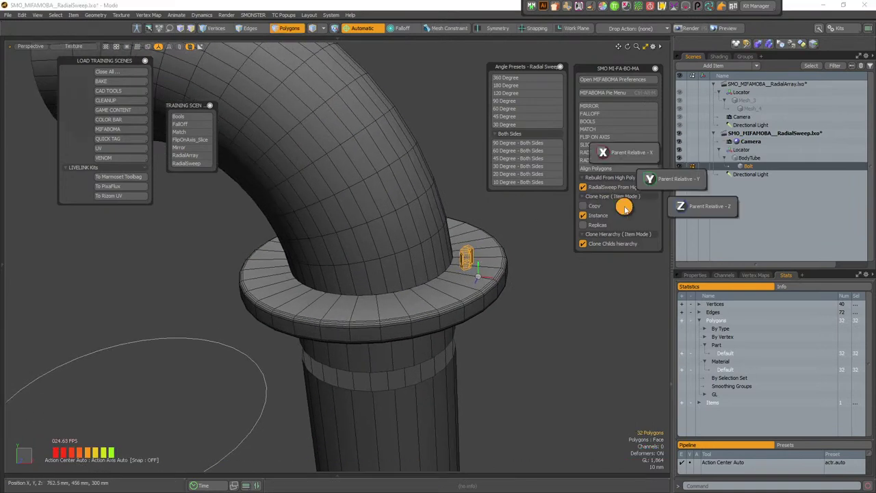
pyautogui.click(651, 182)
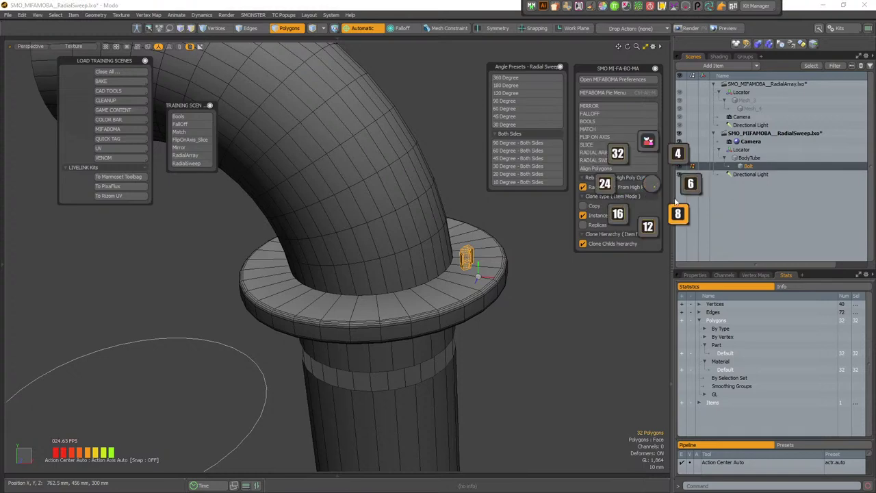
pyautogui.click(647, 229)
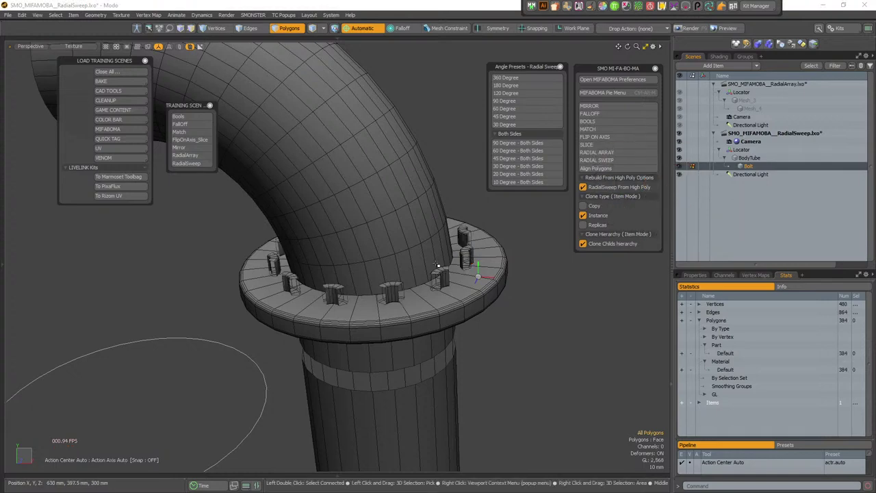
# Bridge the facing open border edge loops of two adjacent bolt pieces on the flange
pyautogui.keyDown('alt'); pyautogui.moveTo(440, 269); pyautogui.dragTo(497, 302); pyautogui.keyUp('alt')
pyautogui.keyDown('alt'); pyautogui.scroll(3, 497, 301); pyautogui.keyUp('alt')
pyautogui.scroll(3, 426, 307)
pyautogui.press('2')
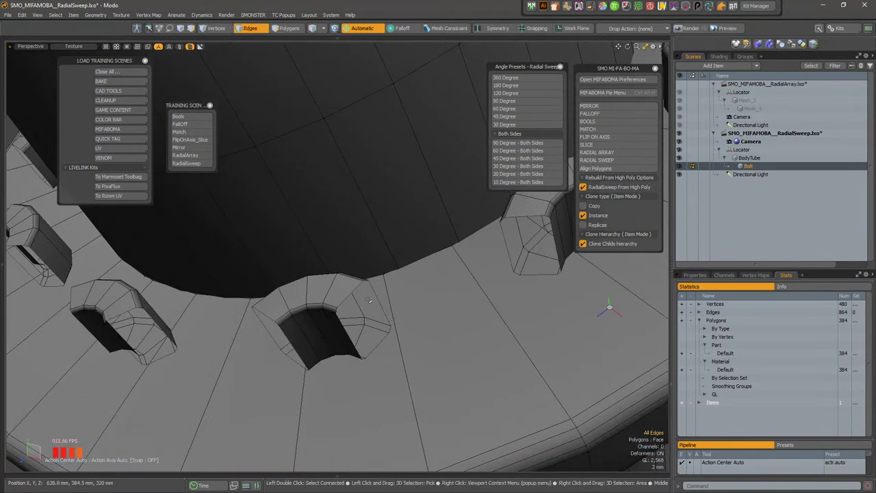
pyautogui.doubleClick(353, 294)
pyautogui.keyDown('shift'); pyautogui.doubleClick(536, 216); pyautogui.keyUp('shift')
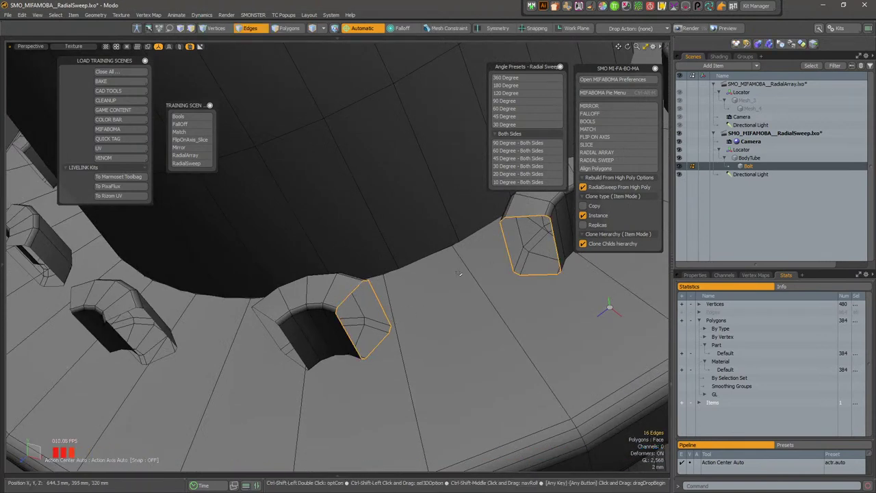
pyautogui.press('p')
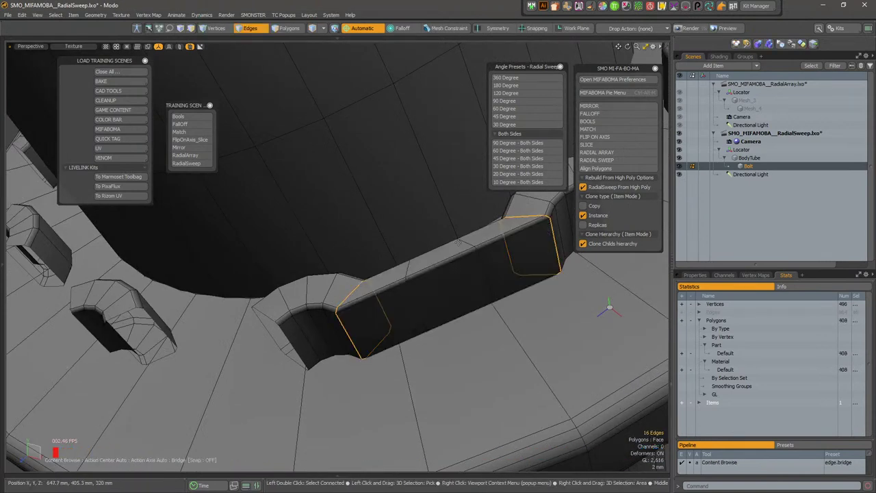
# Set the bridge to 6 segments in Smooth mode and finish it
pyautogui.scroll(-4, 524, 245)
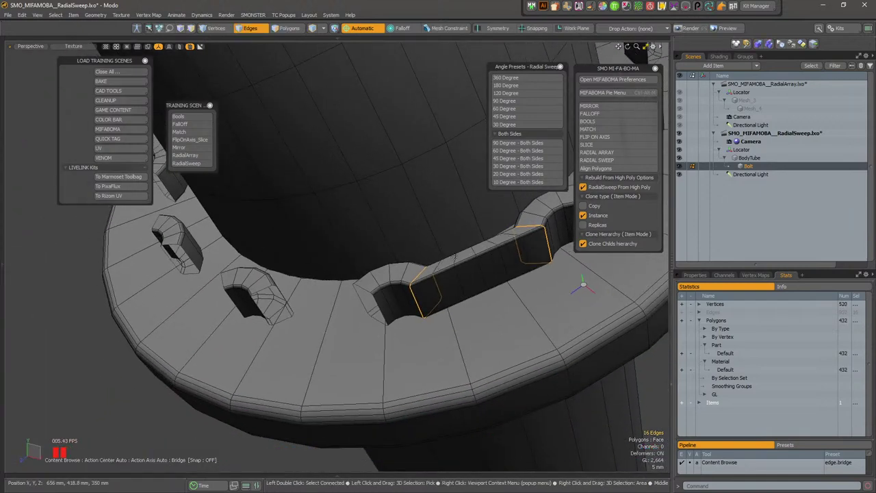
pyautogui.press('k')
pyautogui.click(484, 65)
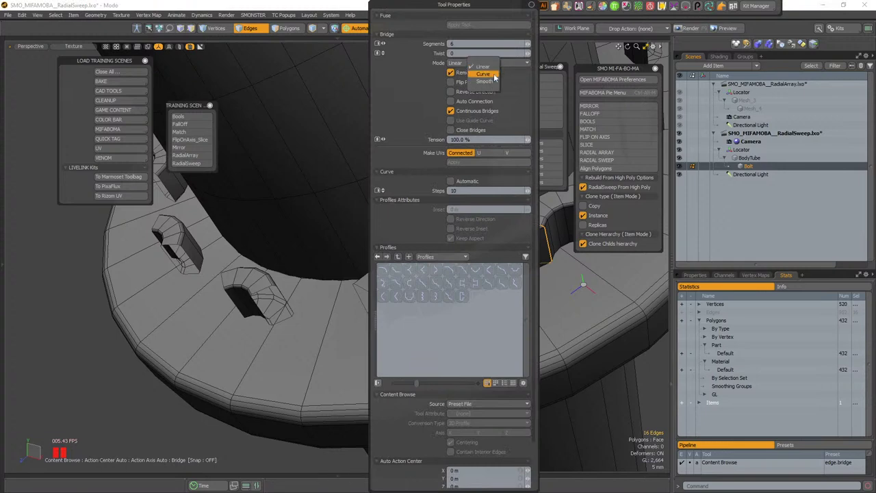
pyautogui.click(486, 81)
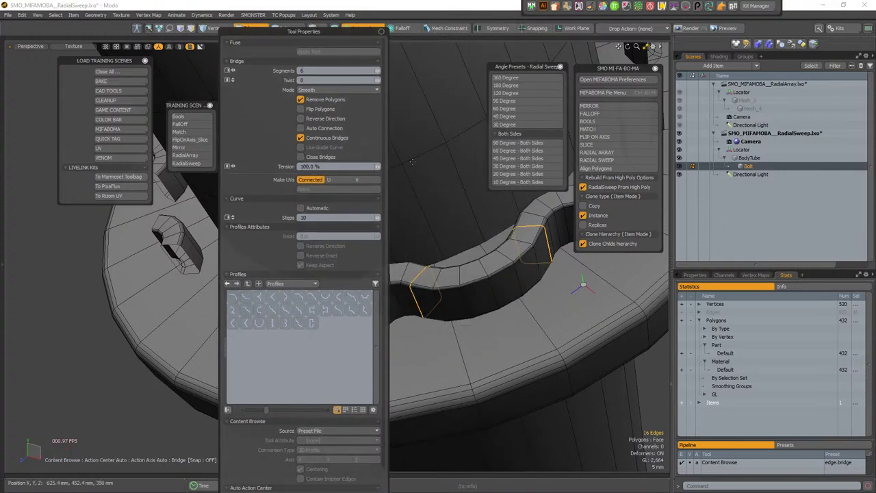
pyautogui.press('space')
# Delete a polygon loop near one end of the bridged bolt strip, along with the end section it cuts off
pyautogui.keyDown('alt'); pyautogui.moveTo(517, 224); pyautogui.dragTo(438, 326); pyautogui.keyUp('alt')
pyautogui.scroll(-3, 486, 350)
pyautogui.press('1')
pyautogui.press('3')
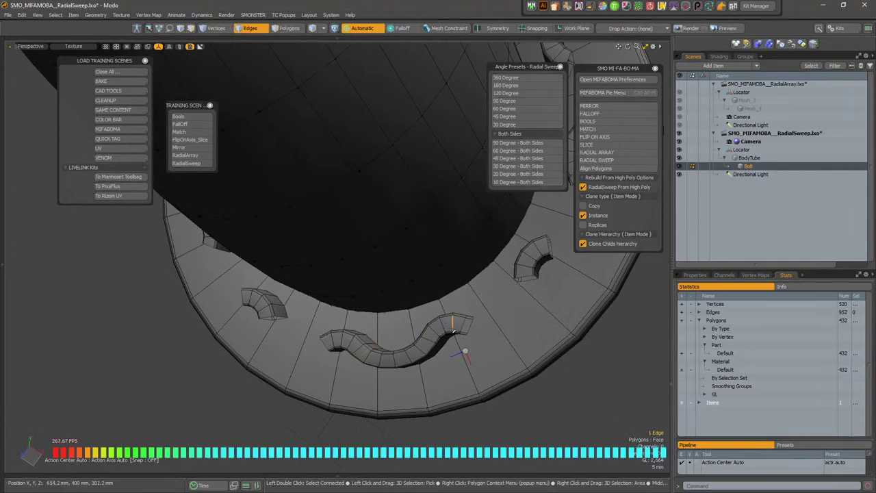
pyautogui.click(451, 322)
pyautogui.keyDown('alt'); pyautogui.moveTo(452, 321); pyautogui.dragTo(477, 290); pyautogui.keyUp('alt')
pyautogui.click(471, 299)
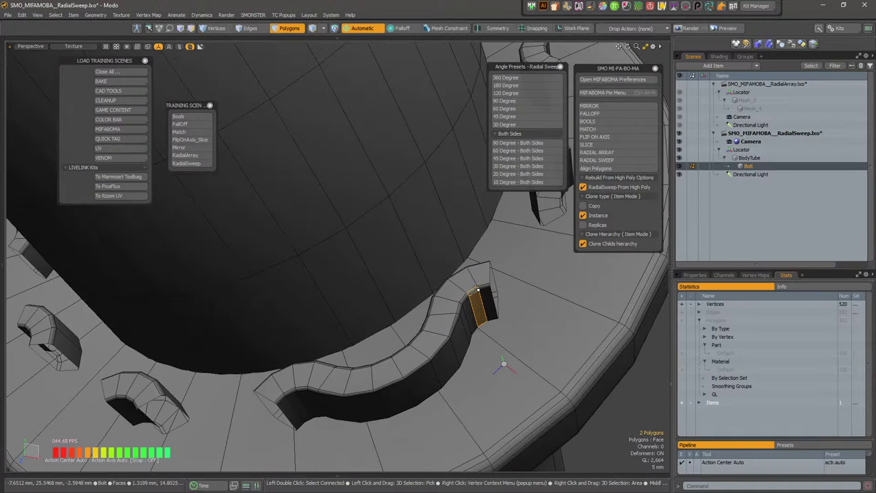
pyautogui.press('l')
pyautogui.press('Delete')
pyautogui.doubleClick(479, 275)
pyautogui.press('Delete')
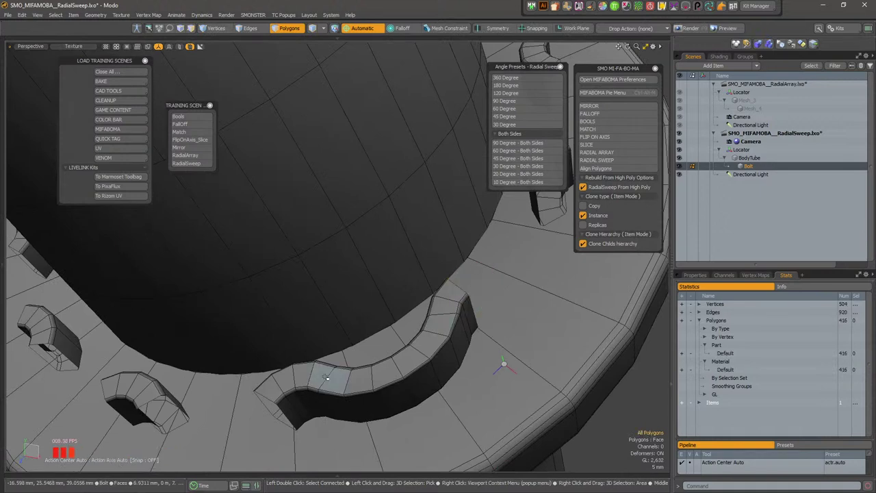
# Delete the polygon loops at the opposite end of the bridged strip, and select the remaining connected curved piece
pyautogui.moveTo(286, 370)
pyautogui.mouseDown()
pyautogui.moveTo(270, 387)
pyautogui.moveTo(288, 403)
pyautogui.mouseUp()
pyautogui.press('l')
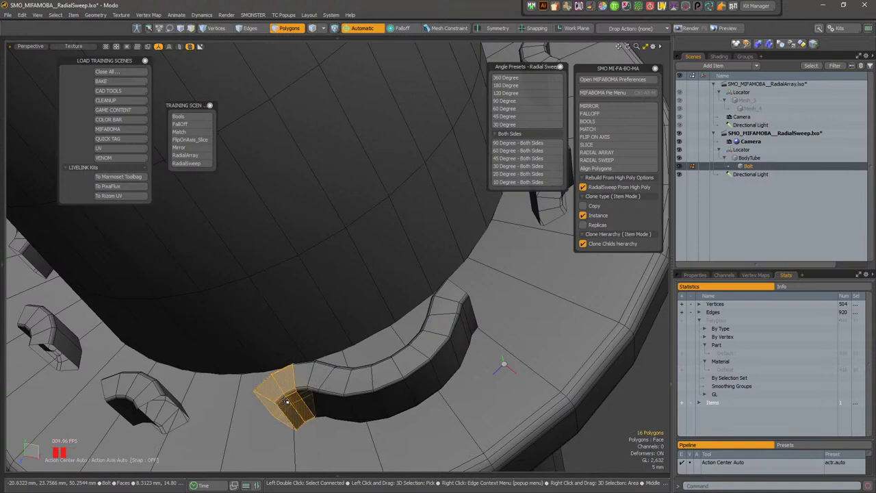
pyautogui.press('Delete')
pyautogui.doubleClick(336, 381)
pyautogui.scroll(-5, 536, 347)
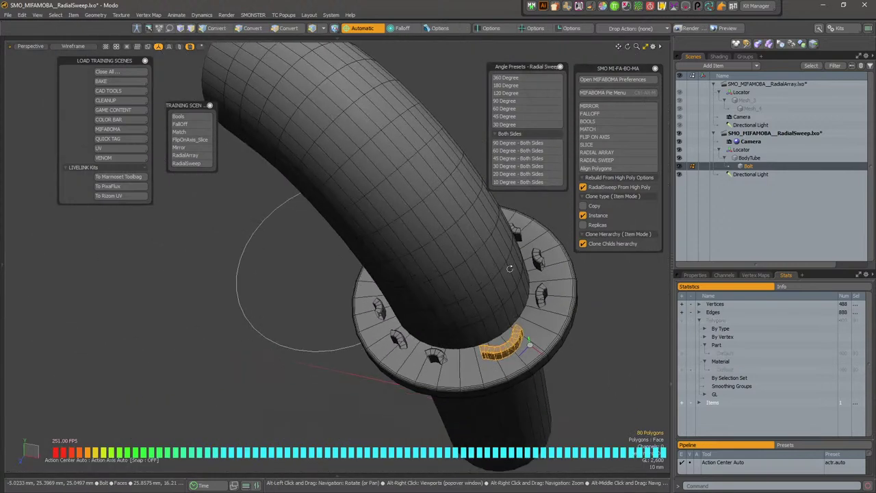
# Delete all the other bolt pieces on the flange, keeping only the bridged curved piece
pyautogui.keyDown('alt'); pyautogui.moveTo(536, 348); pyautogui.dragTo(547, 263); pyautogui.keyUp('alt')
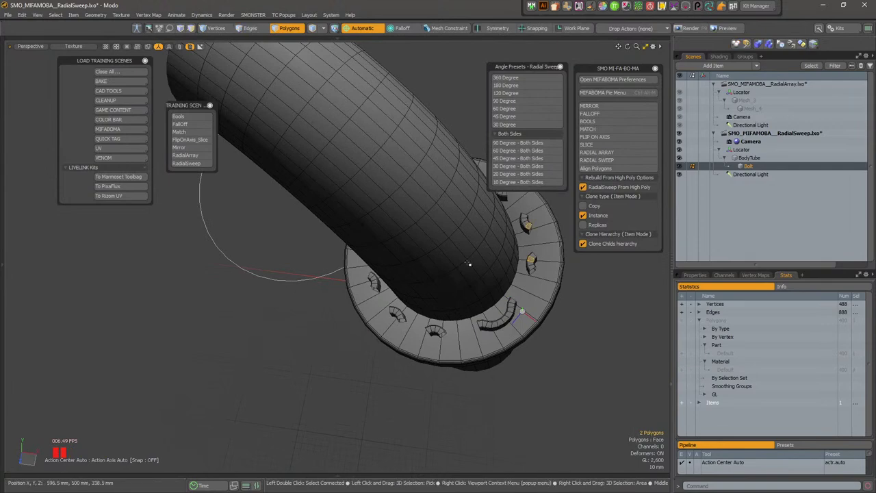
pyautogui.moveTo(470, 262)
pyautogui.keyDown('alt'); pyautogui.mouseDown()
pyautogui.moveTo(439, 288)
pyautogui.moveTo(477, 254)
pyautogui.mouseUp(); pyautogui.keyUp('alt')
pyautogui.doubleClick(527, 262)
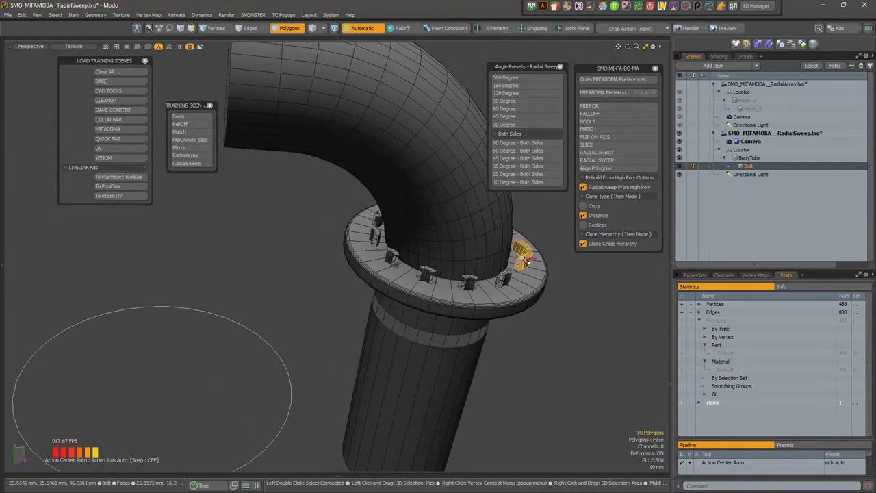
pyautogui.press('[')
pyautogui.hotkey('ctrl', 'z')
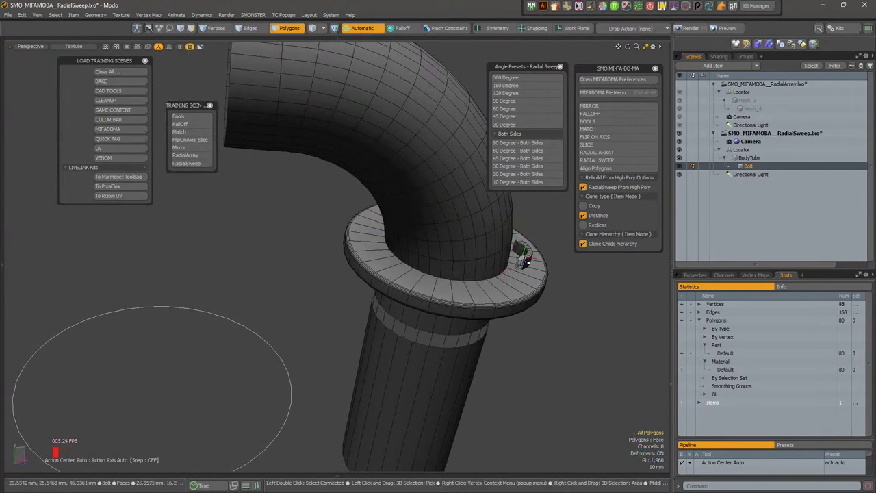
pyautogui.keyDown('alt'); pyautogui.moveTo(521, 254); pyautogui.dragTo(469, 305); pyautogui.keyUp('alt')
pyautogui.click(610, 160)
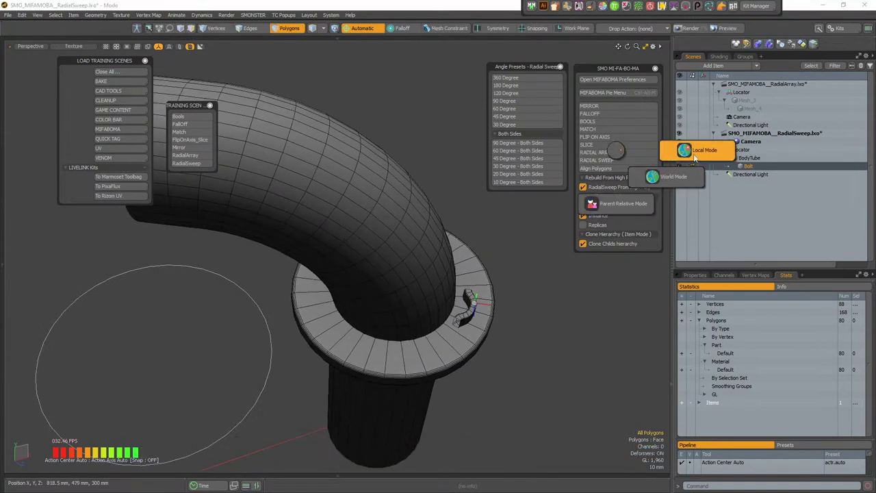
pyautogui.click(616, 208)
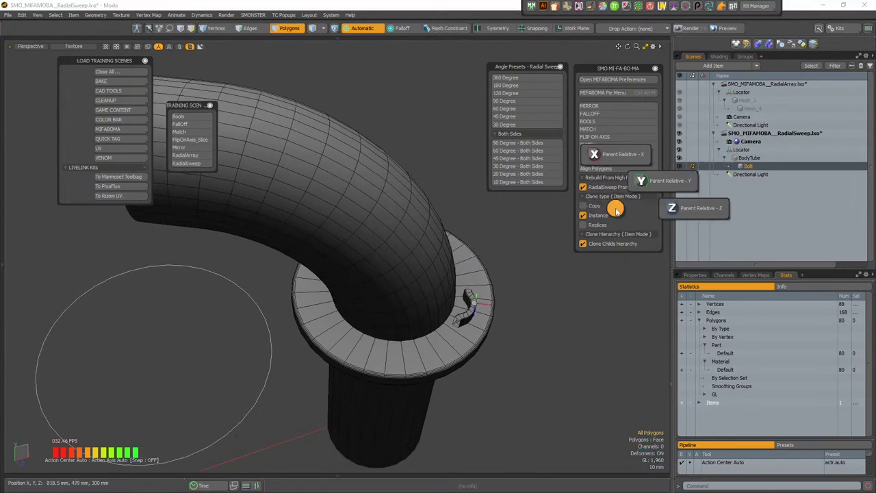
pyautogui.click(650, 181)
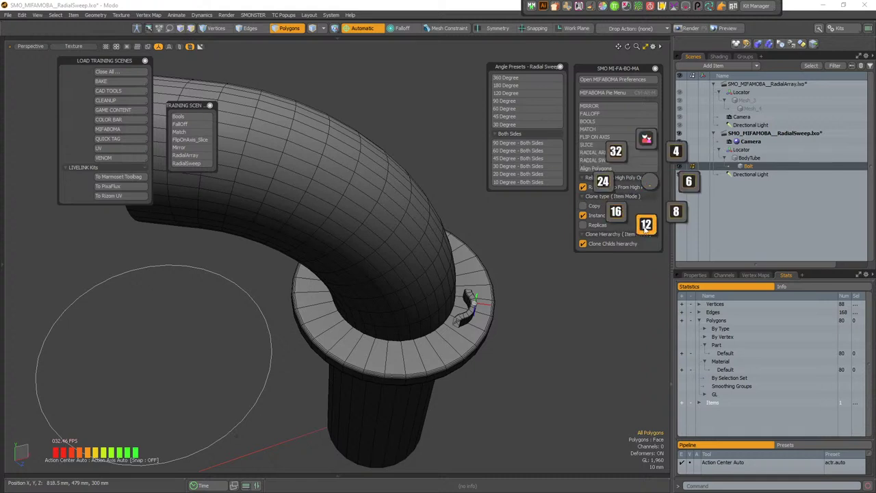
pyautogui.click(651, 186)
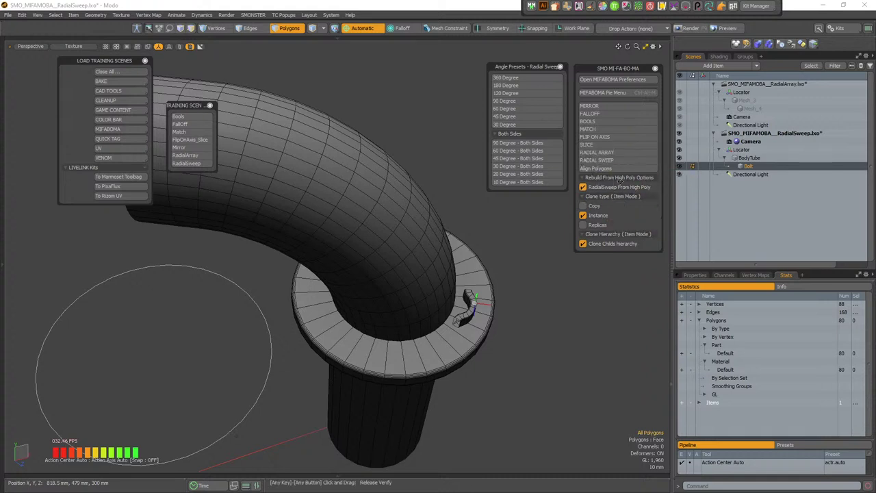
pyautogui.click(632, 152)
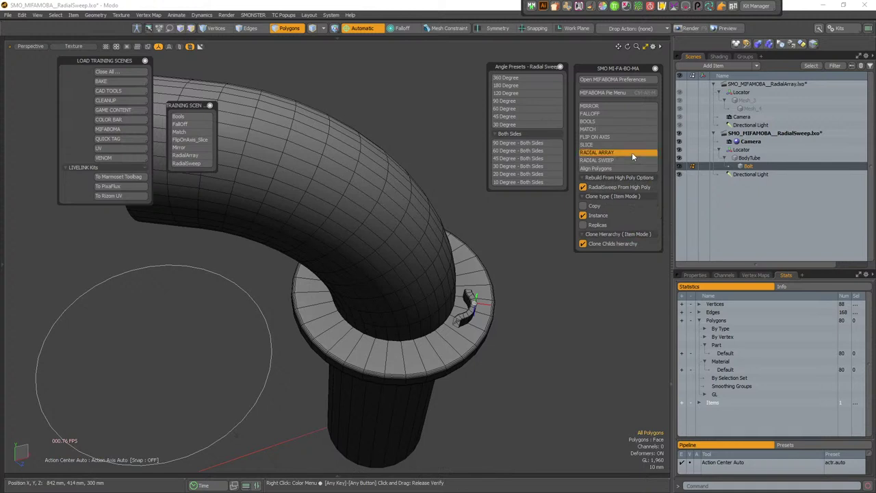
pyautogui.click(637, 158)
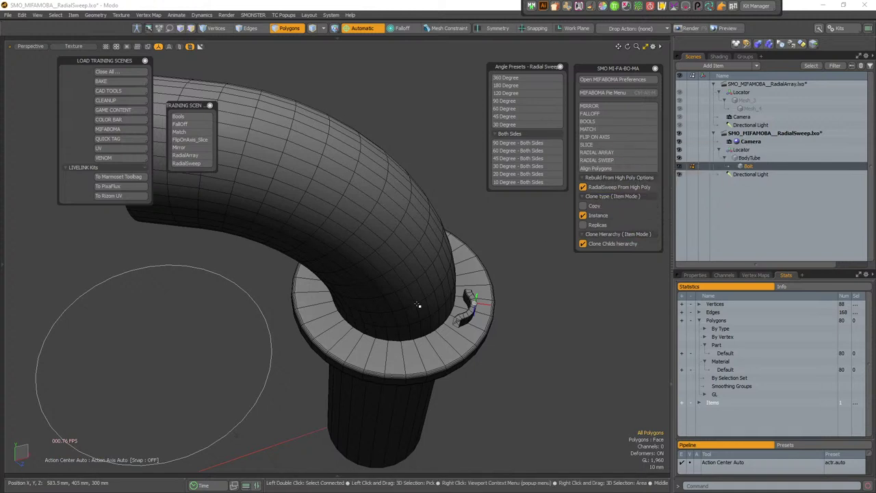
# Select the connected curved piece and radial array it 12 times around the parent-relative Y axis
pyautogui.doubleClick(468, 308)
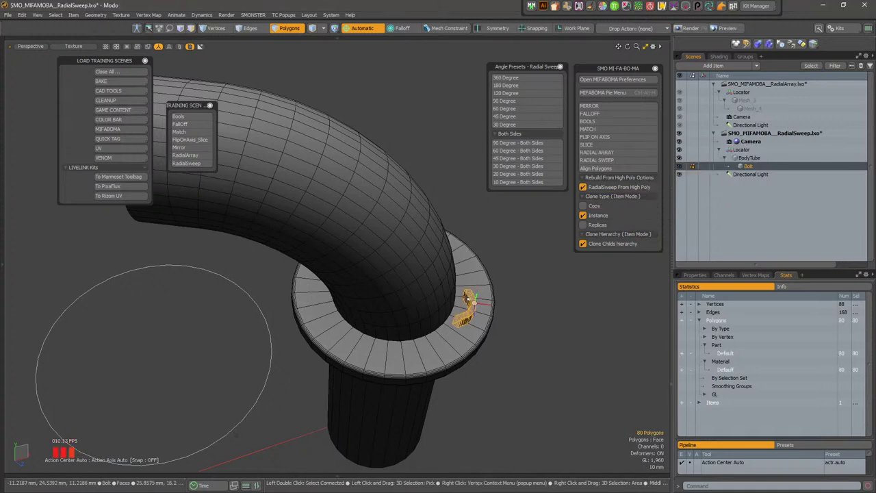
pyautogui.click(622, 152)
pyautogui.click(628, 209)
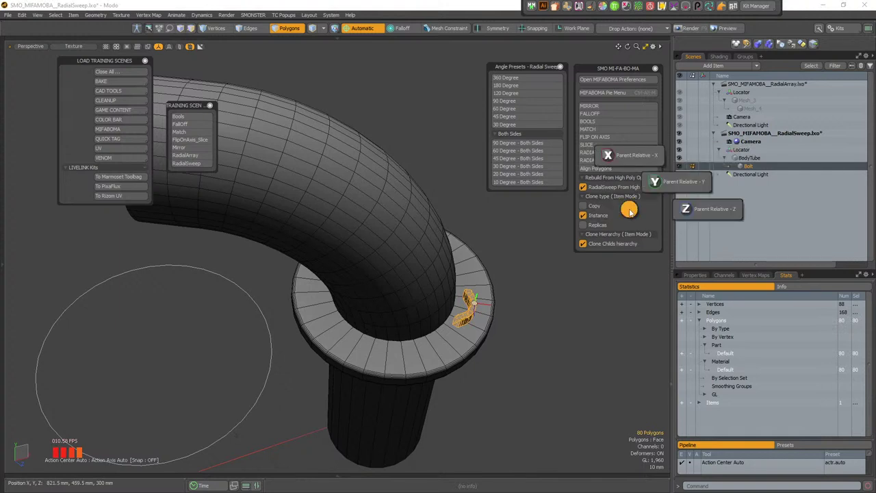
pyautogui.click(667, 188)
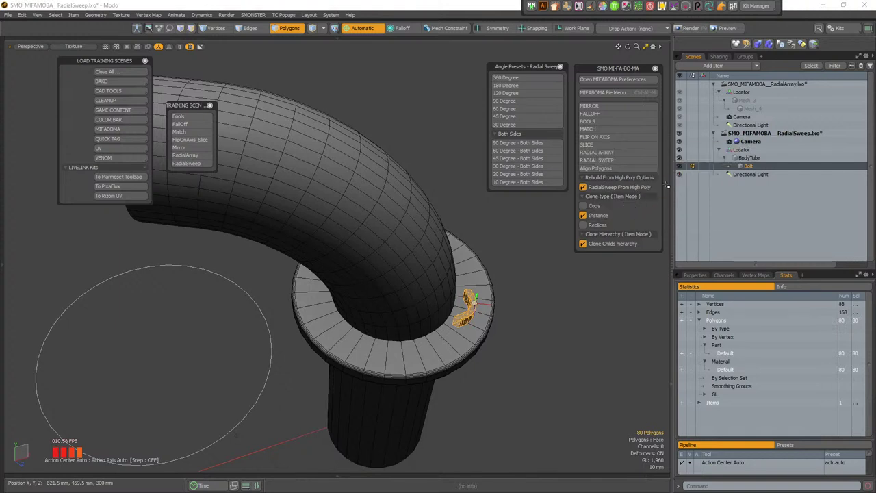
pyautogui.click(663, 228)
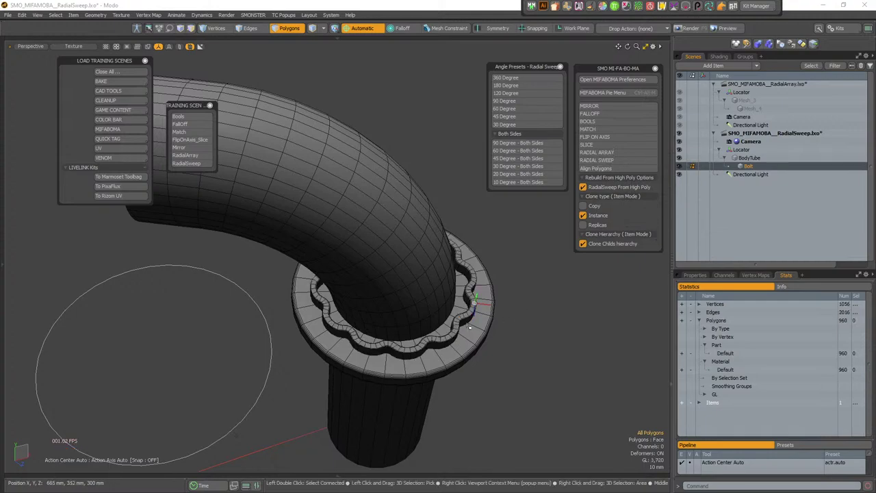
# Check a seam between two arrayed pieces, and undo the radial array back to the single curved piece
pyautogui.keyDown('alt'); pyautogui.moveTo(469, 328); pyautogui.dragTo(589, 303, button='right'); pyautogui.keyUp('alt')
pyautogui.doubleClick(445, 313)
pyautogui.moveTo(445, 314)
pyautogui.keyDown('alt'); pyautogui.mouseDown()
pyautogui.moveTo(390, 378)
pyautogui.moveTo(387, 202)
pyautogui.mouseUp(); pyautogui.keyUp('alt')
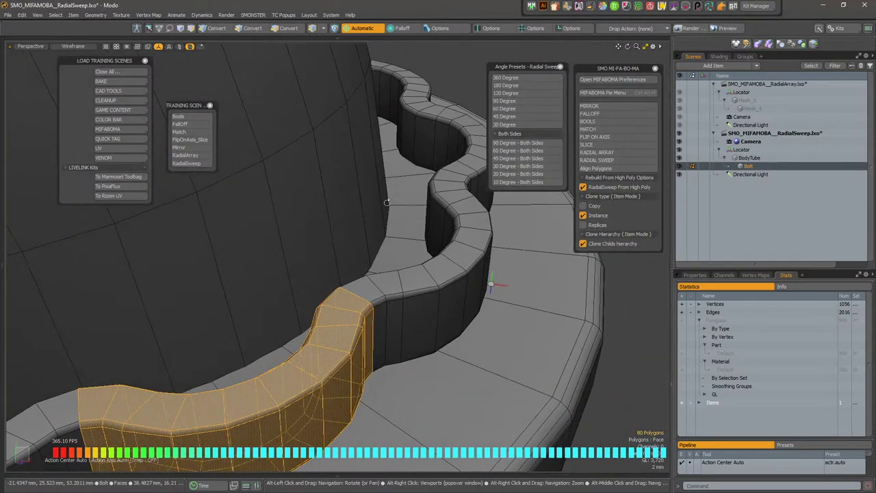
pyautogui.keyDown('alt'); pyautogui.moveTo(387, 203); pyautogui.dragTo(391, 232, button='right'); pyautogui.keyUp('alt')
pyautogui.click(527, 242)
pyautogui.hotkey('ctrl', 'z')
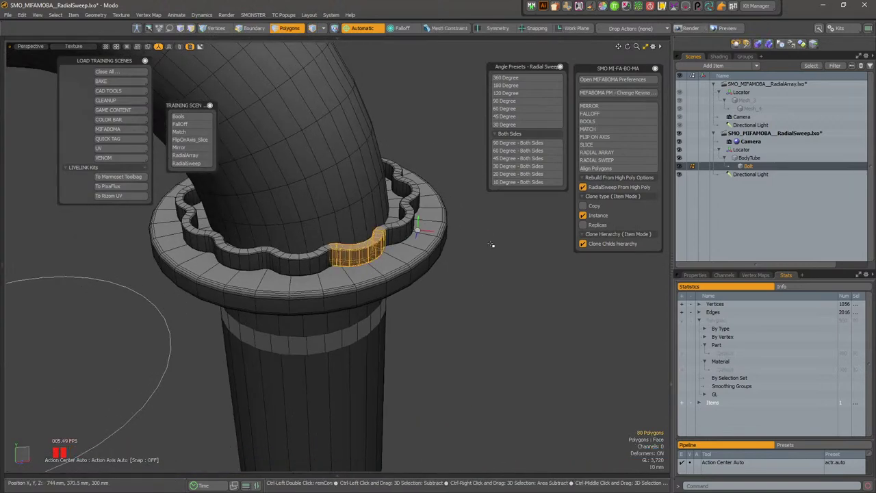
pyautogui.hotkey('ctrl', 'z')
pyautogui.hotkey('ctrl', 'z')
pyautogui.hotkey('ctrl', 'z')
pyautogui.hotkey('ctrl', 'z')
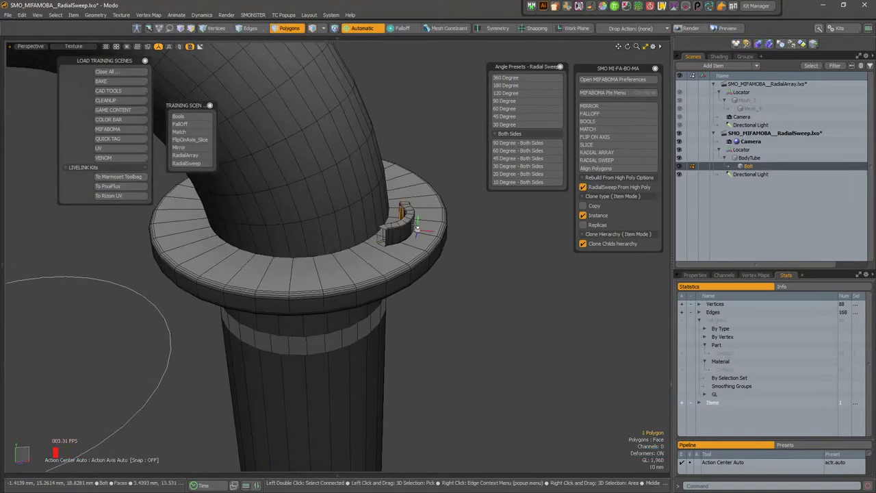
# Reselect the whole curved piece and create a 12-count radial array in Parent Relative Mode around Y
pyautogui.doubleClick(408, 222)
pyautogui.keyDown('alt'); pyautogui.keyDown('shift'); pyautogui.moveTo(383, 210); pyautogui.dragTo(414, 268); pyautogui.keyUp('shift'); pyautogui.keyUp('alt')
pyautogui.click(620, 154)
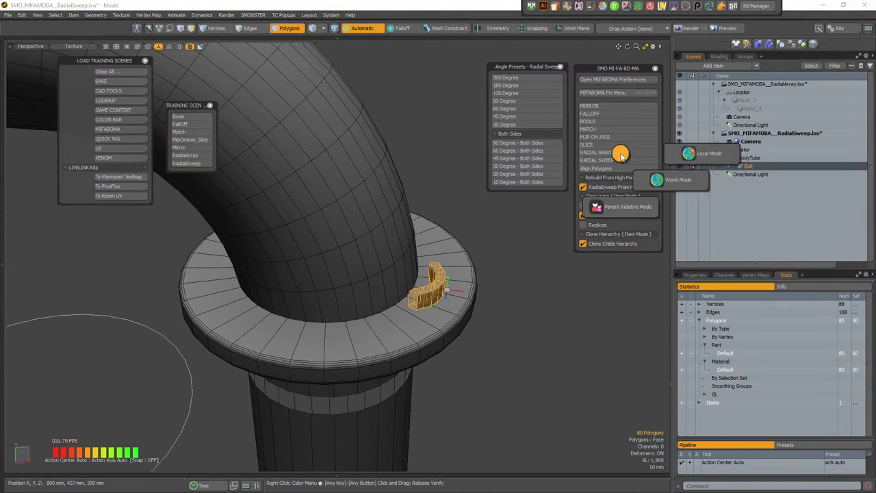
pyautogui.click(620, 203)
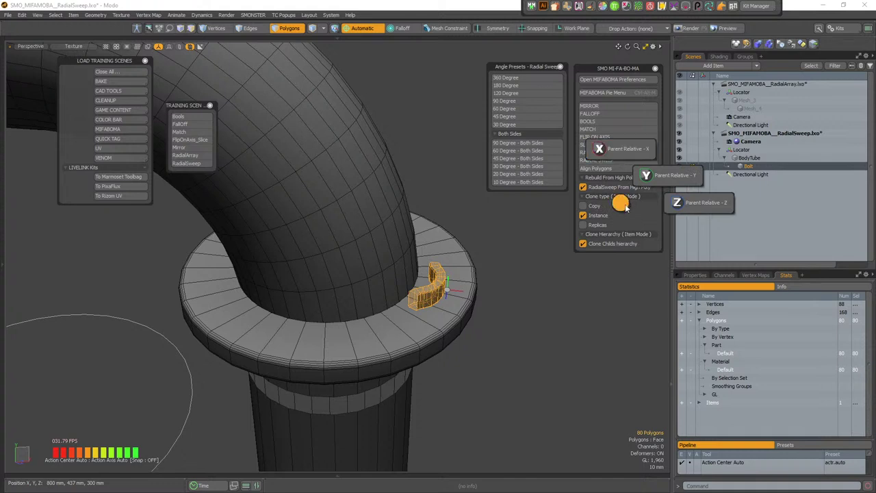
pyautogui.click(653, 175)
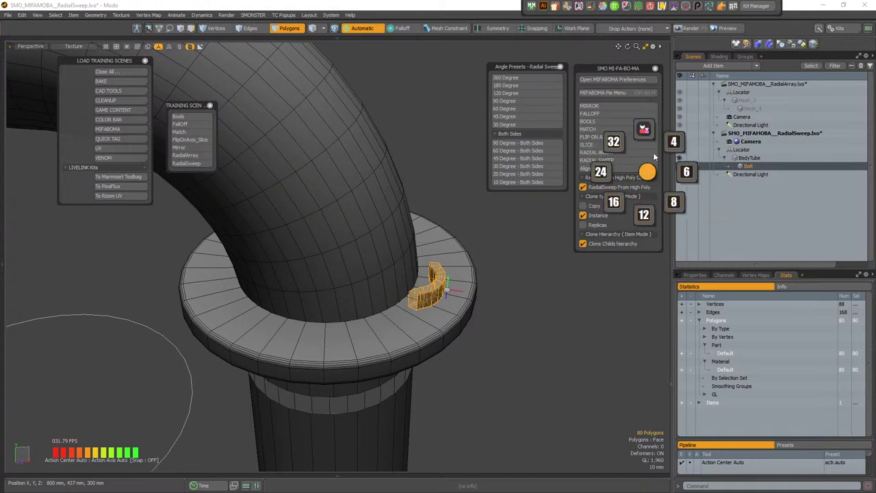
pyautogui.click(643, 214)
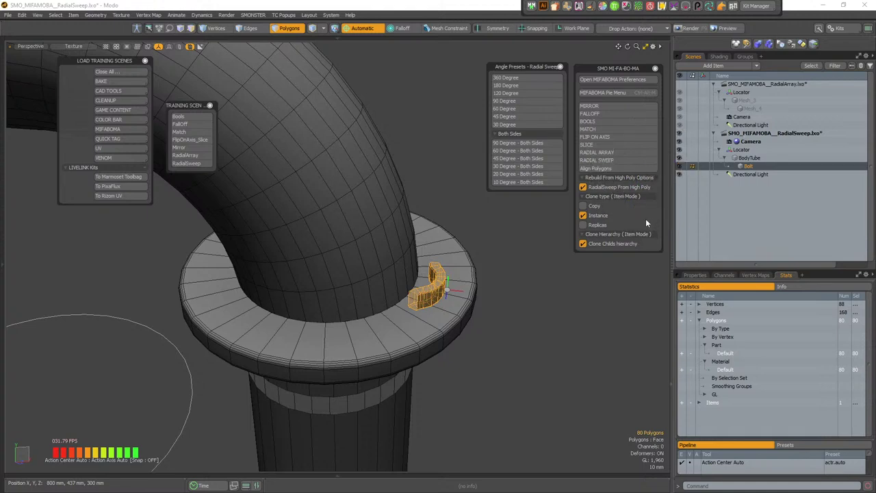
# Select the boundary edges of all arrayed pieces, convert them to vertices and merge them at 0.1 mm
pyautogui.keyDown('alt'); pyautogui.moveTo(469, 276); pyautogui.dragTo(481, 275); pyautogui.keyUp('alt')
pyautogui.hotkey('ctrl', 'a')
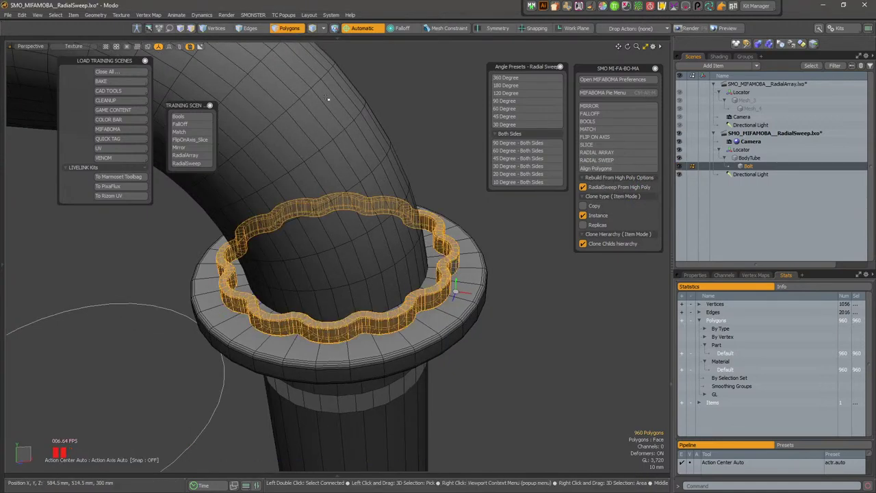
pyautogui.keyDown('ctrl'); pyautogui.click(259, 30); pyautogui.keyUp('ctrl')
pyautogui.scroll(6, 413, 322)
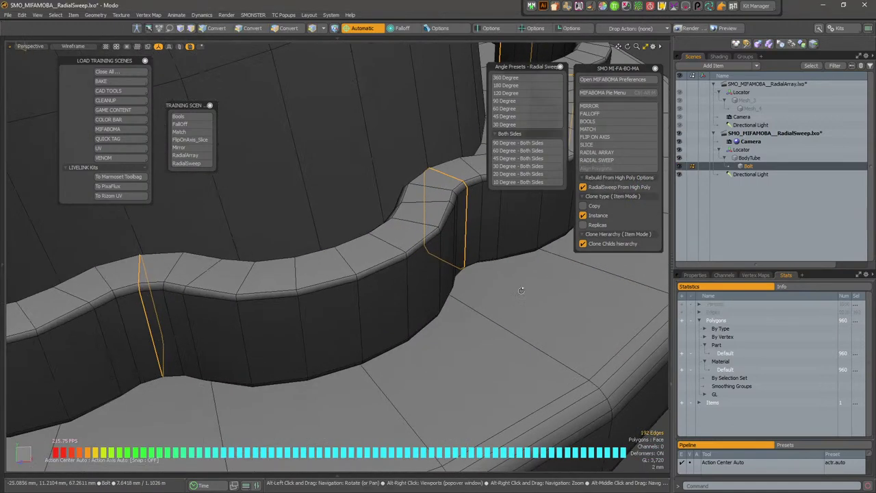
pyautogui.press('1')
pyautogui.rightClick(471, 194)
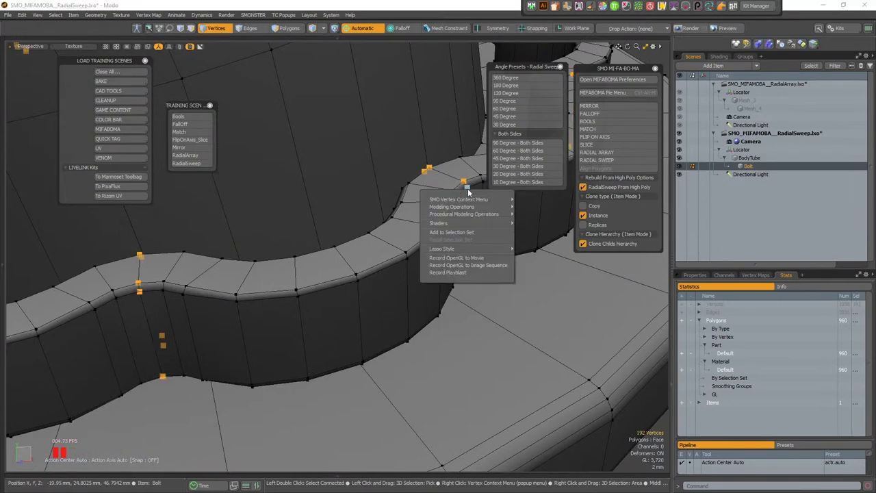
pyautogui.moveTo(506, 199)
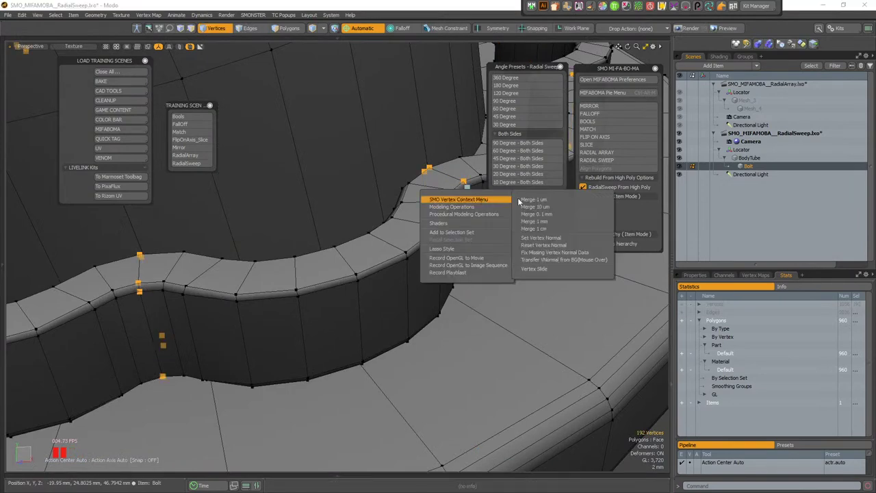
pyautogui.click(551, 211)
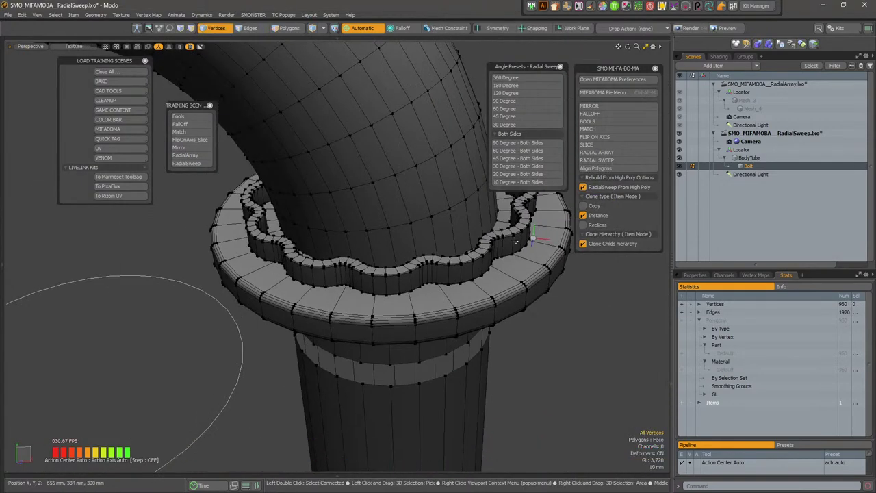
# Select all connected polygons of the merged wavy ring on the flange
pyautogui.press('3')
pyautogui.doubleClick(516, 241)
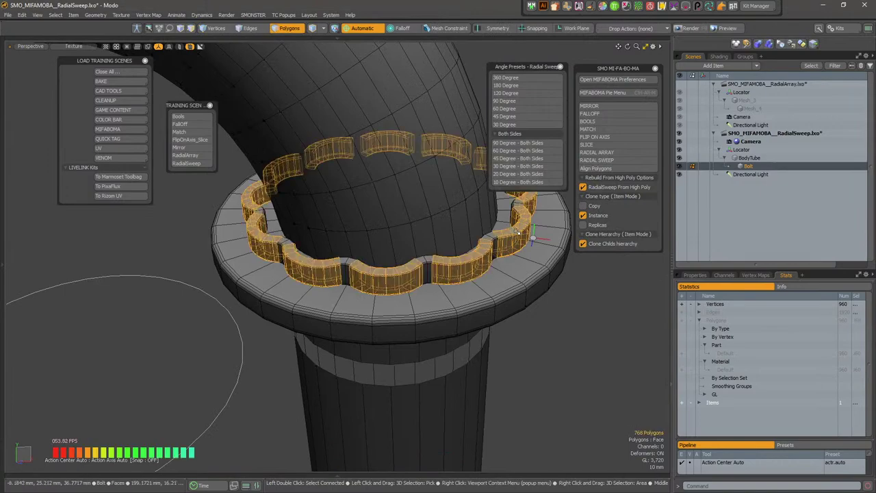
pyautogui.moveTo(516, 241)
pyautogui.keyDown('alt'); pyautogui.mouseDown()
pyautogui.moveTo(491, 377)
pyautogui.moveTo(526, 410)
pyautogui.moveTo(551, 255)
pyautogui.moveTo(497, 278)
pyautogui.moveTo(379, 288)
pyautogui.moveTo(485, 295)
pyautogui.mouseUp(); pyautogui.keyUp('alt')
pyautogui.keyDown('alt'); pyautogui.moveTo(428, 341); pyautogui.dragTo(454, 285); pyautogui.keyUp('alt')
pyautogui.scroll(8, 408, 301)
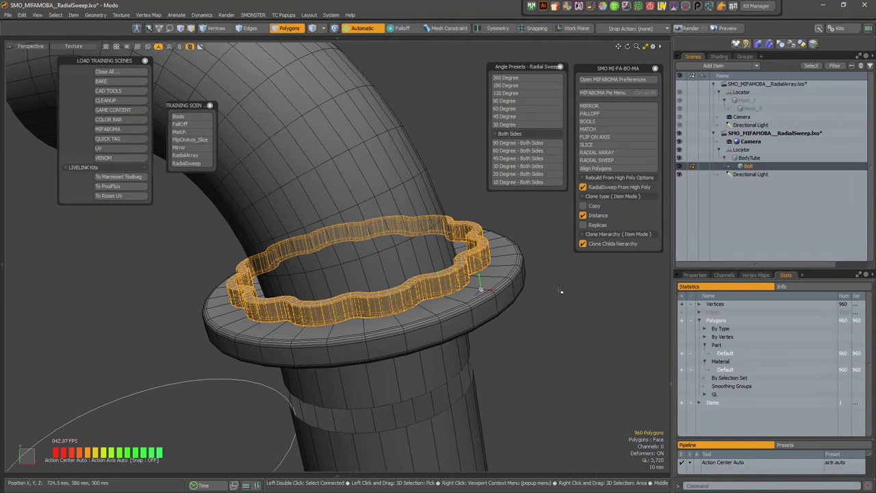
pyautogui.press('5')
pyautogui.scroll(-3, 501, 297)
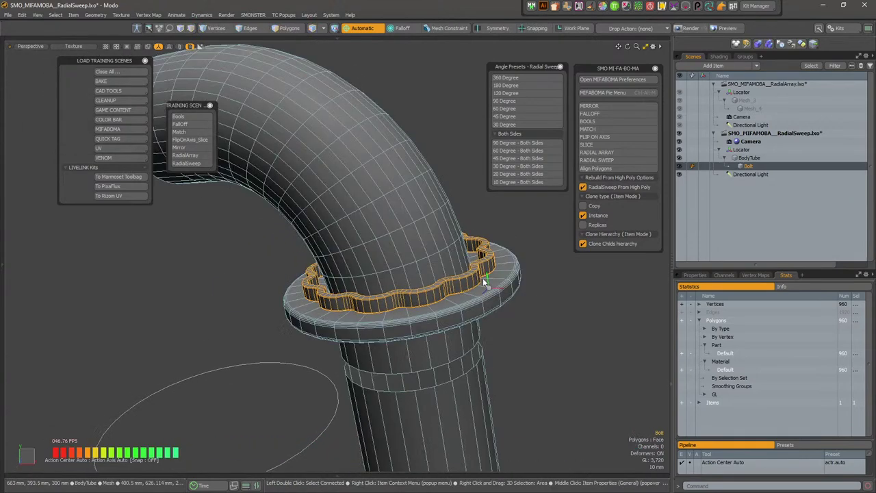
pyautogui.press('3')
pyautogui.keyDown('alt'); pyautogui.moveTo(421, 283); pyautogui.dragTo(467, 268); pyautogui.keyUp('alt')
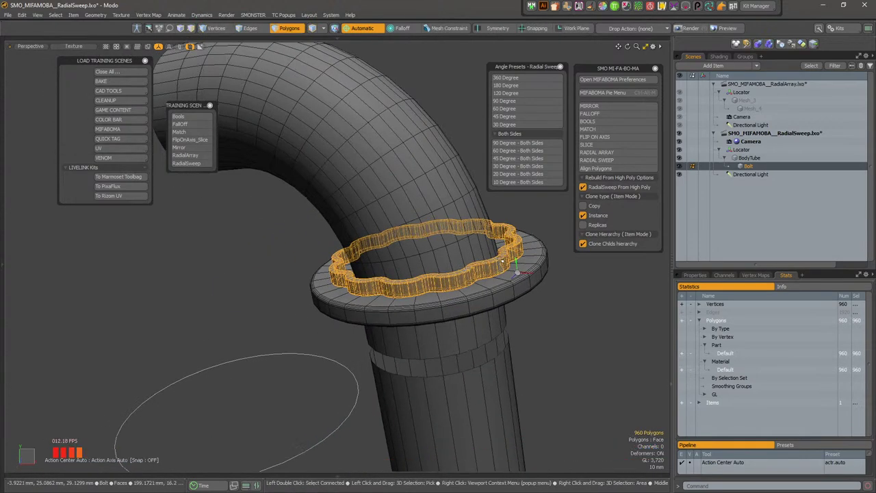
# Mirror the wavy ring across its local Y axis to the flange's opposite face, and clear the polygon selection
pyautogui.keyDown('alt'); pyautogui.moveTo(513, 306); pyautogui.dragTo(467, 304); pyautogui.keyUp('alt')
pyautogui.click(633, 106)
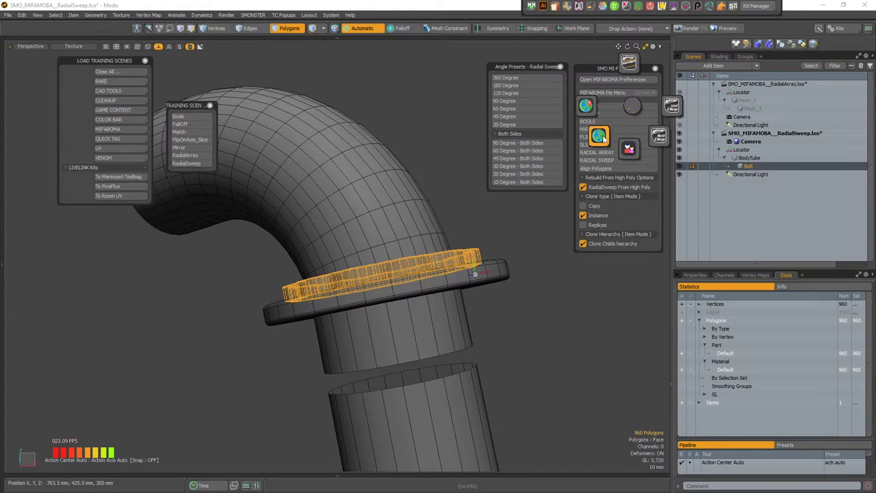
pyautogui.click(587, 109)
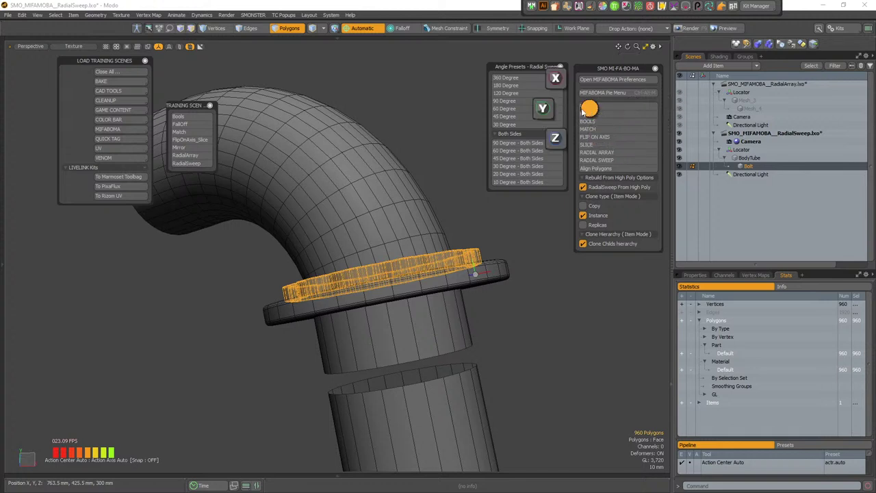
pyautogui.click(543, 109)
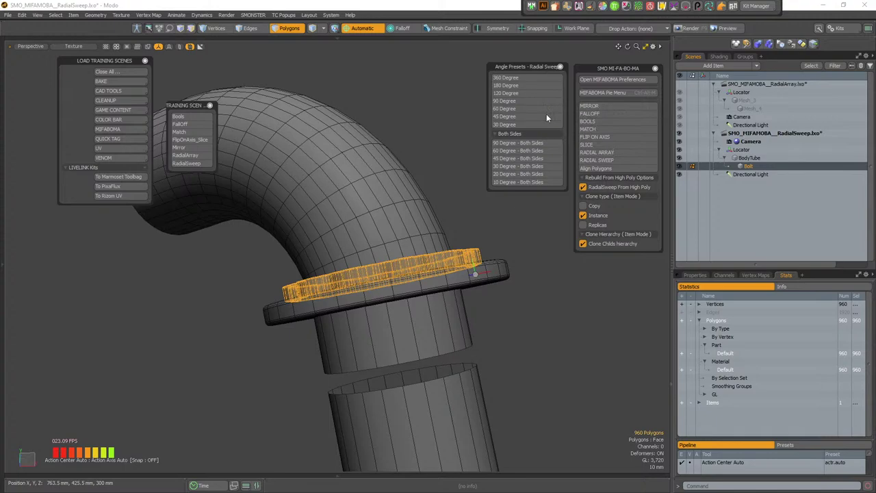
pyautogui.keyDown('alt'); pyautogui.moveTo(509, 281); pyautogui.dragTo(409, 490); pyautogui.keyUp('alt')
pyautogui.keyDown('shift'); pyautogui.doubleClick(473, 253); pyautogui.keyUp('shift')
pyautogui.click(477, 300)
pyautogui.keyDown('alt'); pyautogui.moveTo(471, 260); pyautogui.dragTo(394, 289); pyautogui.keyUp('alt')
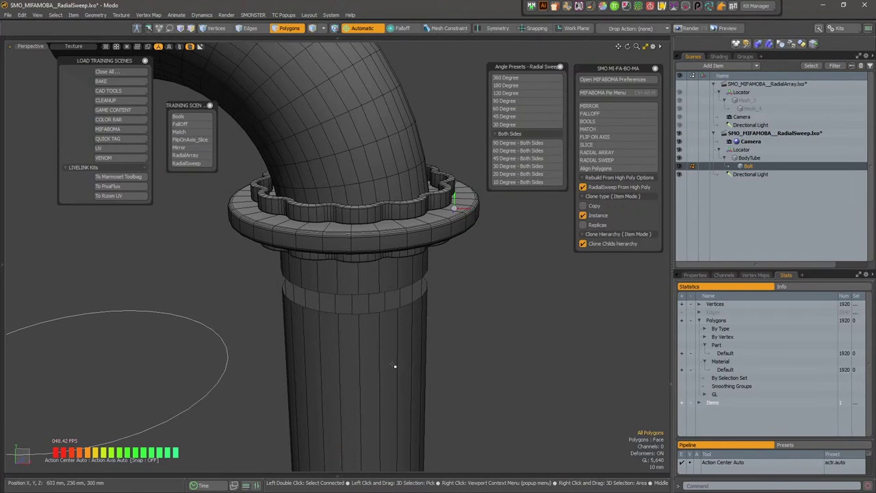
pyautogui.keyDown('alt'); pyautogui.moveTo(500, 282); pyautogui.dragTo(517, 314); pyautogui.keyUp('alt')
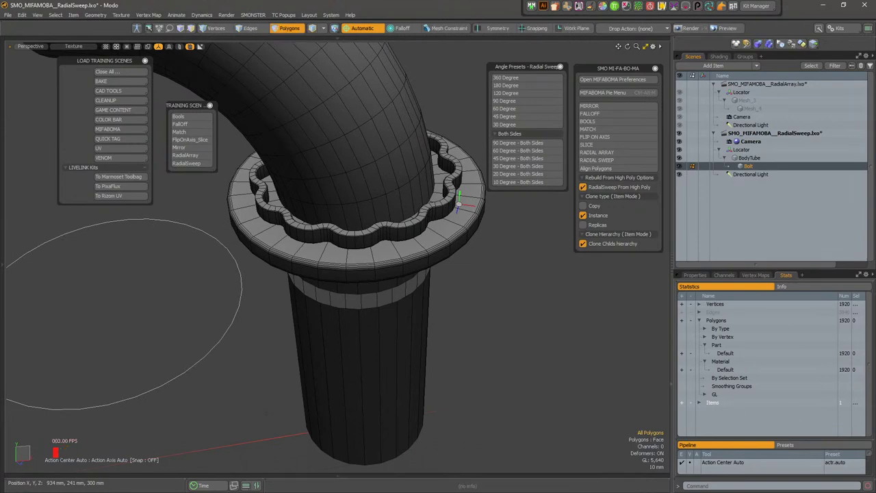
pyautogui.keyDown('alt'); pyautogui.moveTo(356, 289); pyautogui.dragTo(432, 348); pyautogui.keyUp('alt')
pyautogui.keyDown('alt'); pyautogui.moveTo(490, 332); pyautogui.dragTo(537, 326); pyautogui.keyUp('alt')
pyautogui.keyDown('alt'); pyautogui.moveTo(493, 305); pyautogui.dragTo(562, 305); pyautogui.keyUp('alt')
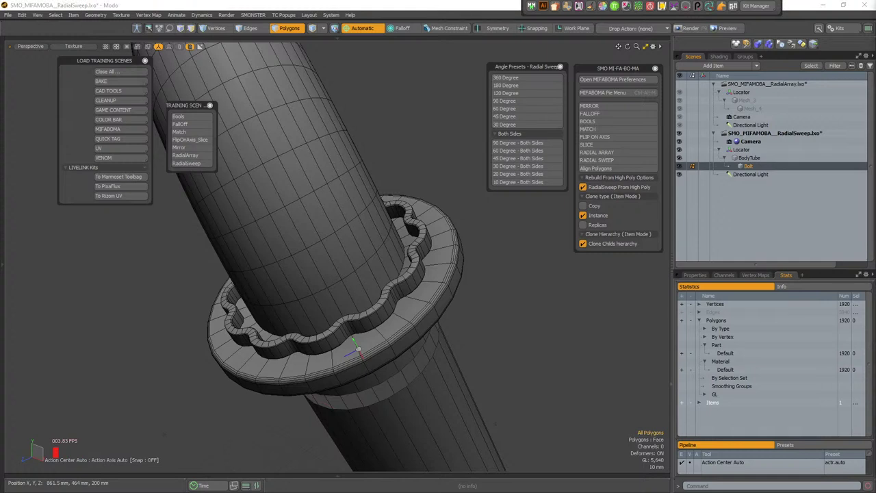
pyautogui.click(578, 326)
pyautogui.click(257, 15)
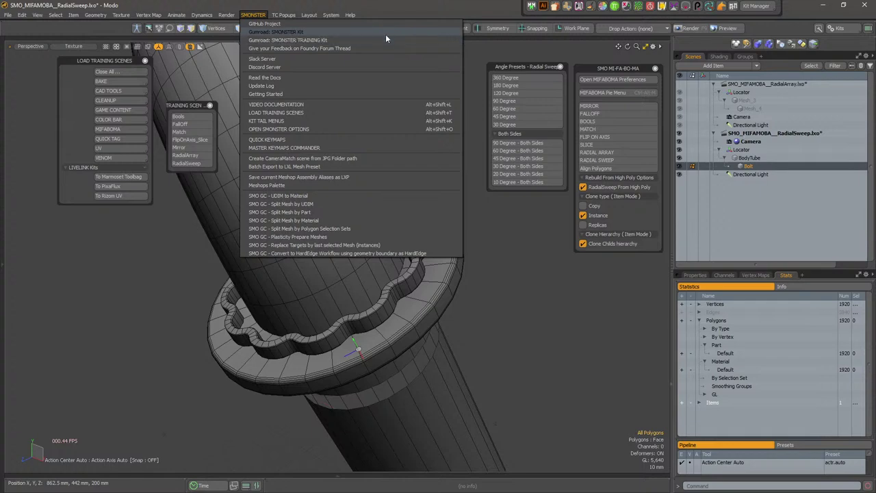
pyautogui.click(424, 13)
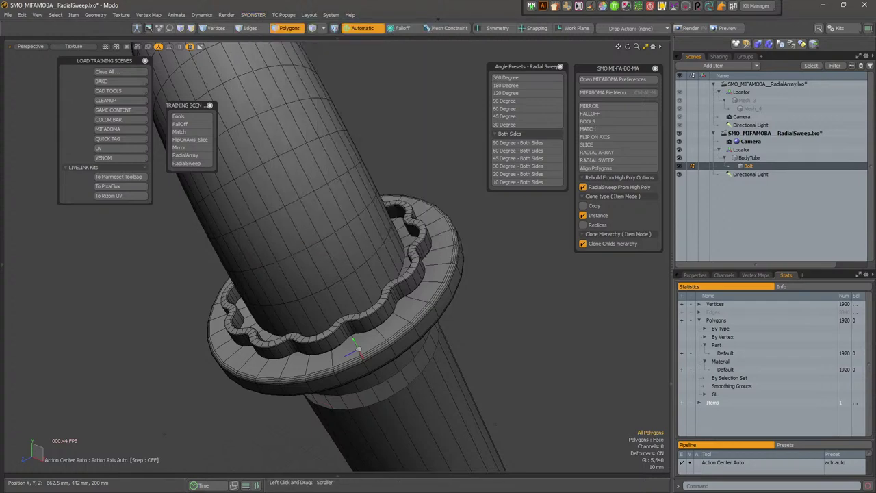
# Switch to the web browser and open the Modo kit and plugins page of the Smoluck website at its kit list
pyautogui.hotkey('alt', 'Tab')
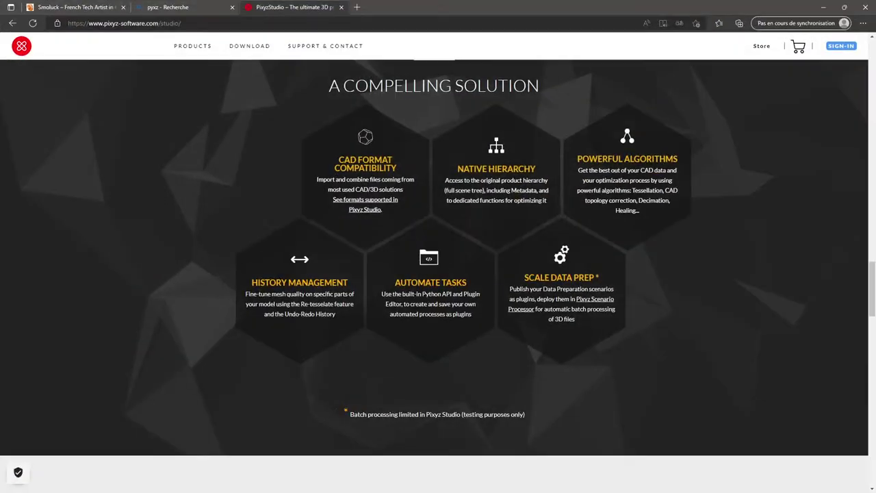
pyautogui.click(100, 5)
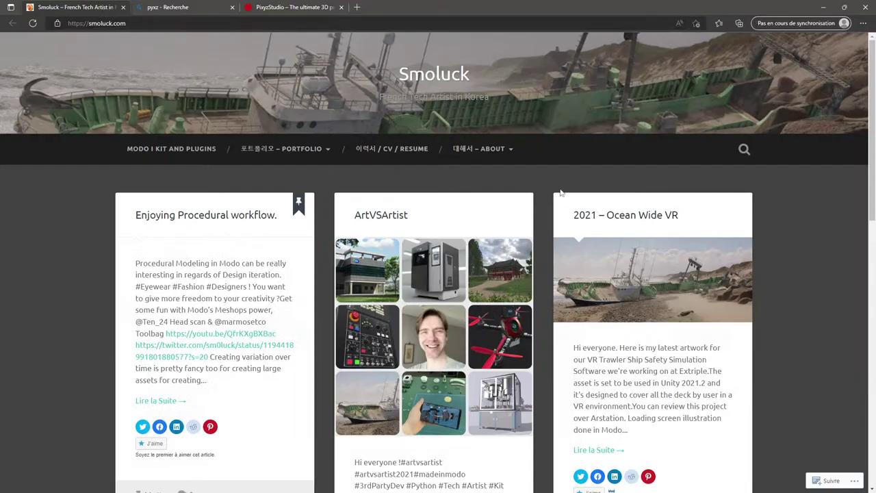
pyautogui.click(202, 154)
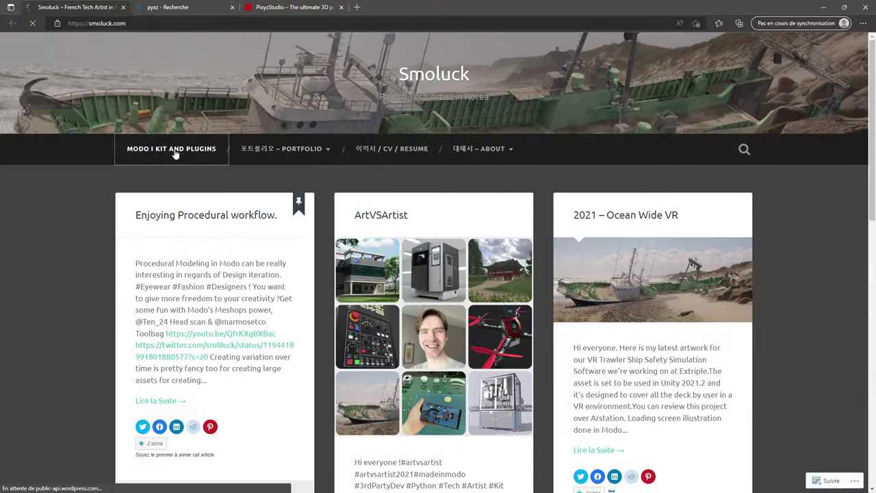
pyautogui.scroll(-4, 335, 282)
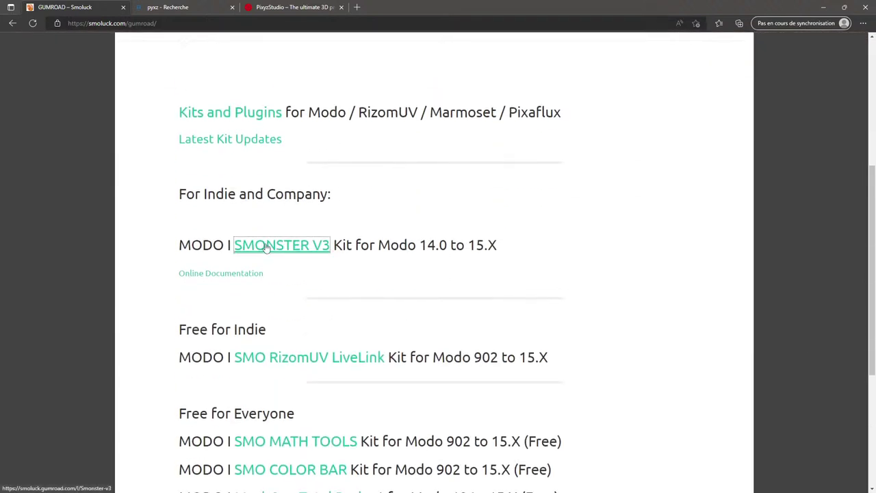
# Open the SMONSTER V3 kit's Gumroad page, and open the kit's Online Documentation from the Smoluck kit list
pyautogui.click(266, 248)
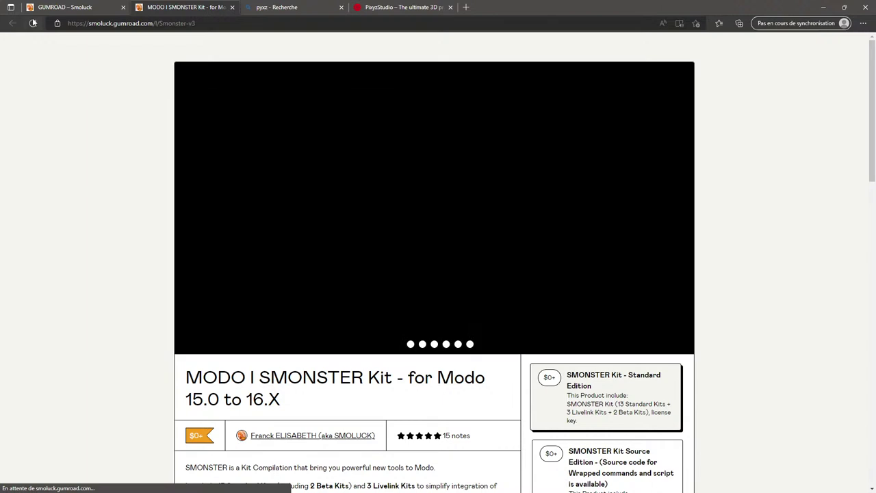
pyautogui.click(87, 10)
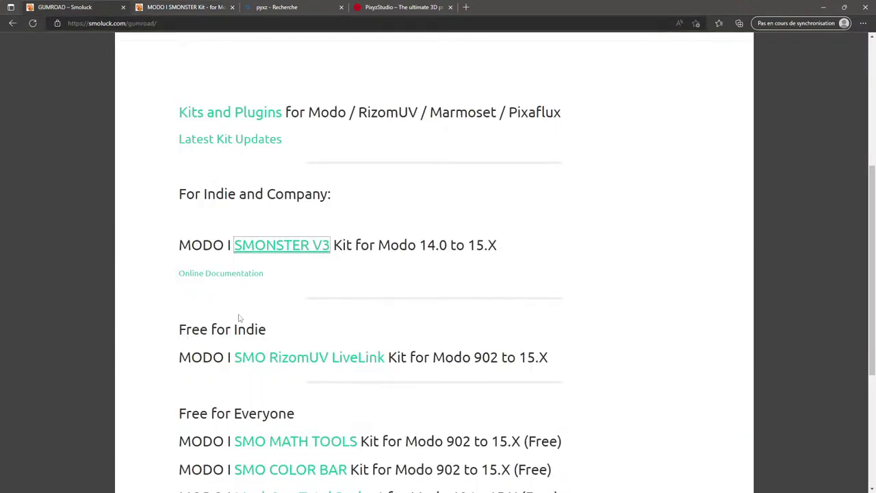
pyautogui.click(228, 275)
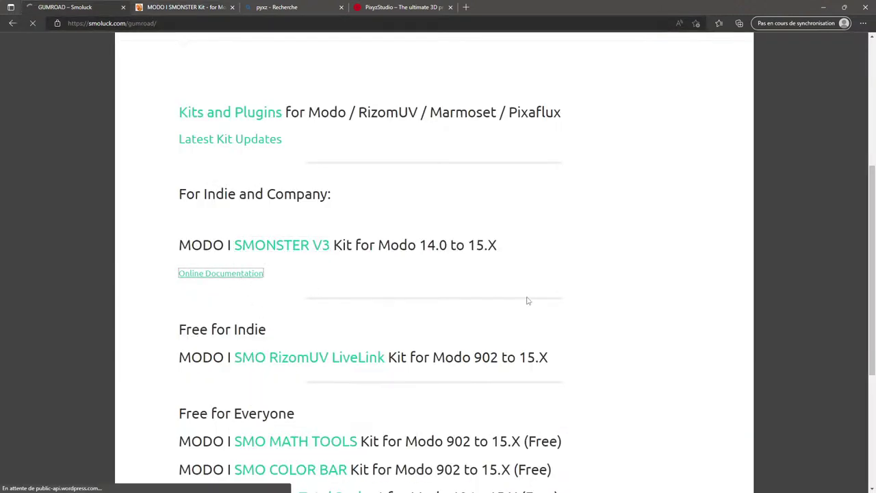